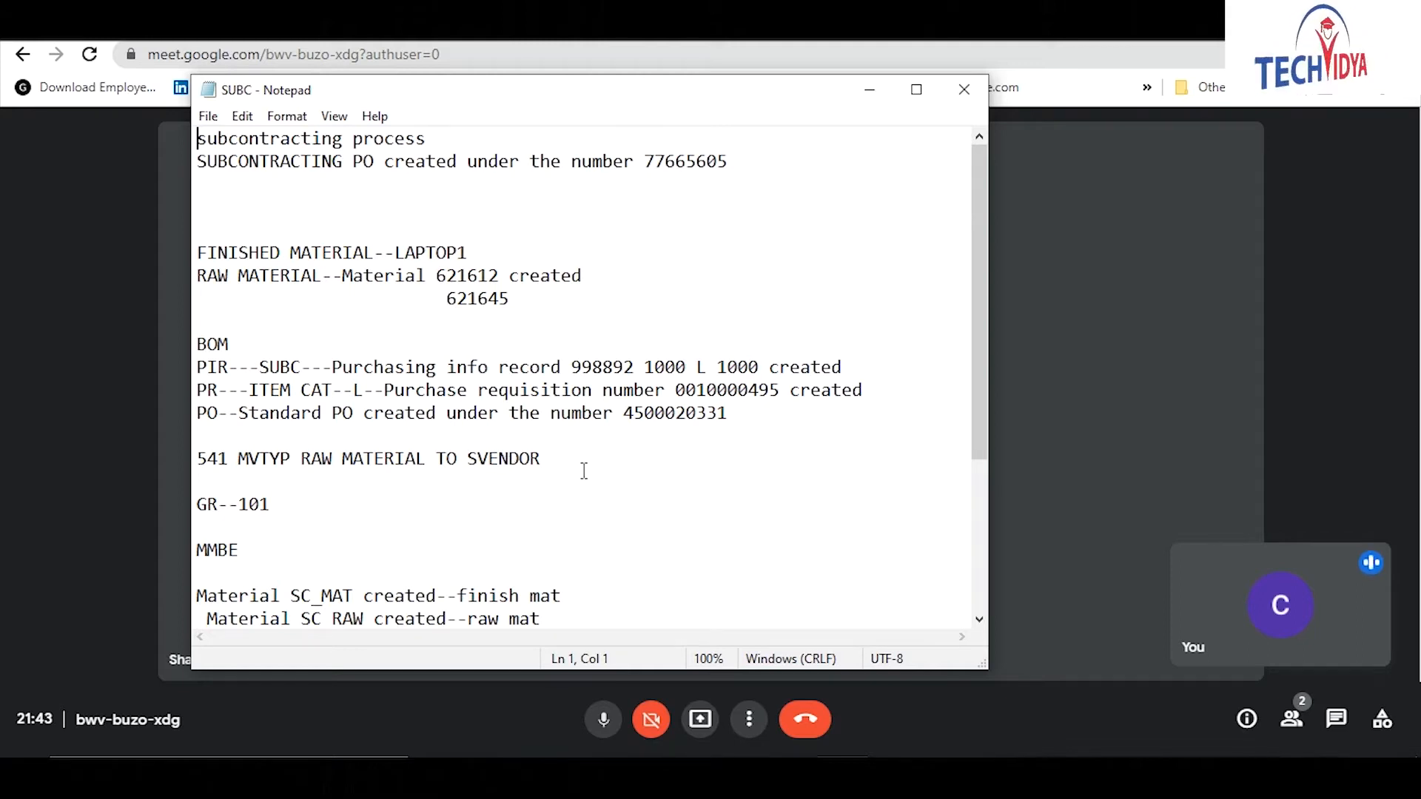
pyautogui.click(293, 526)
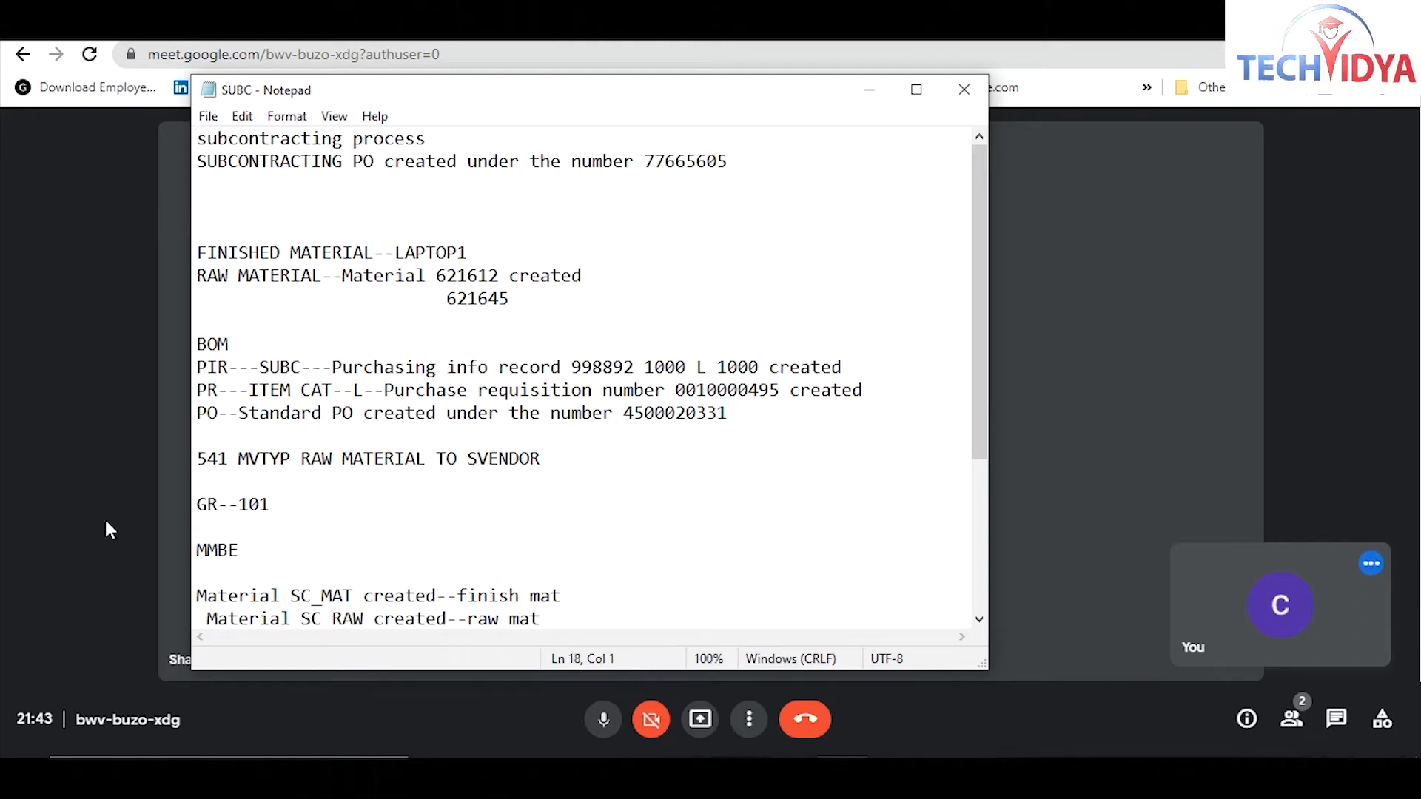
pyautogui.moveTo(249, 545); pyautogui.dragTo(177, 563)
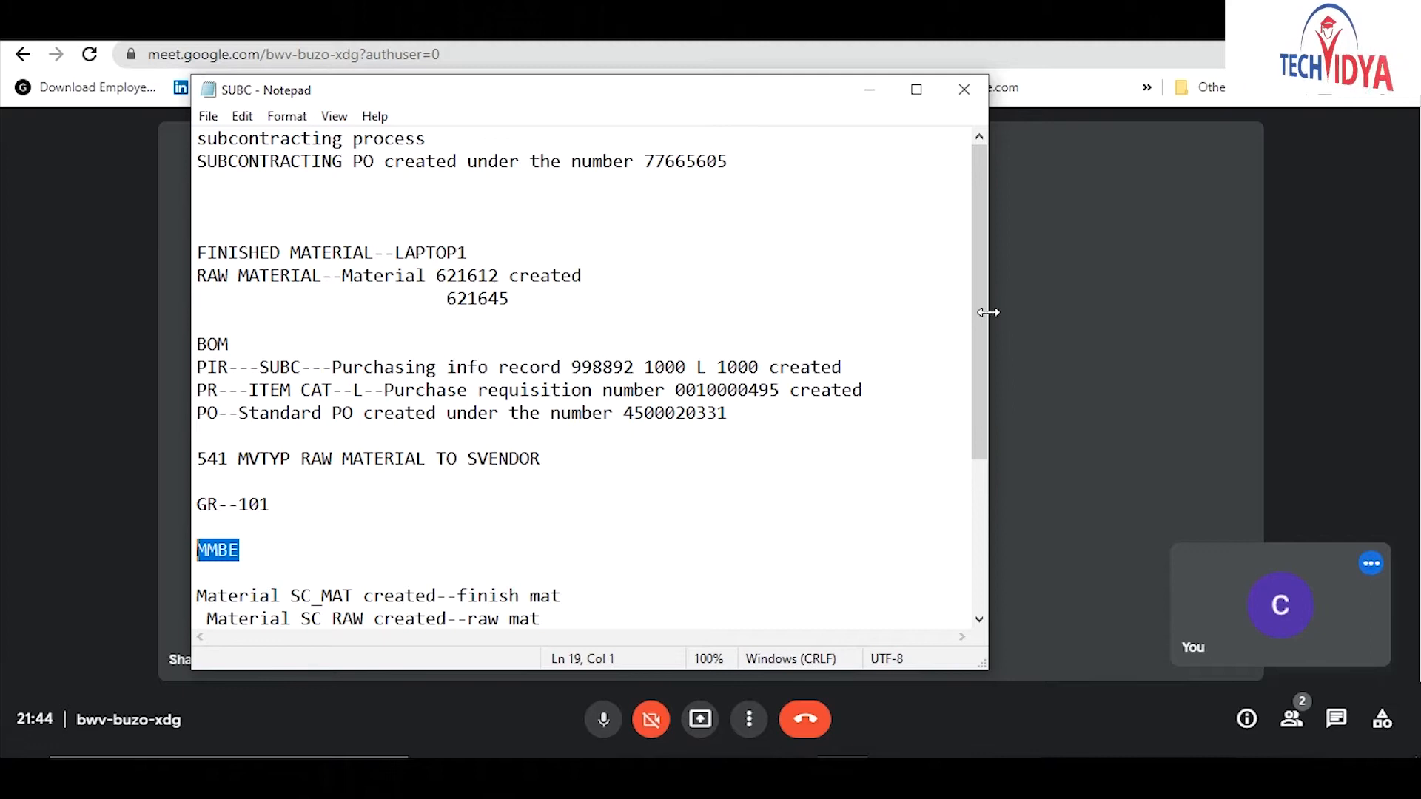
pyautogui.moveTo(981, 312)
pyautogui.mouseDown()
pyautogui.moveTo(983, 424)
pyautogui.moveTo(992, 313)
pyautogui.mouseUp()
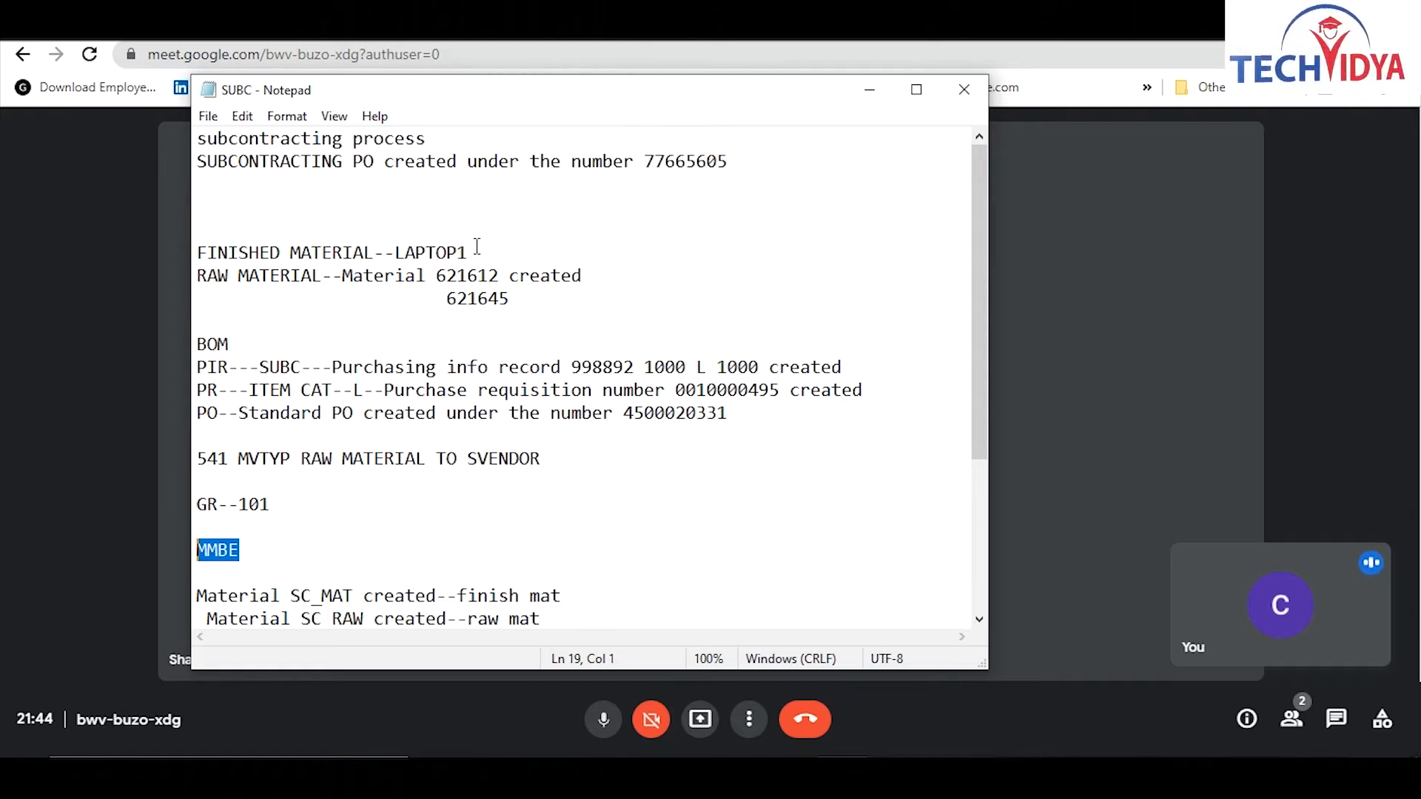
# Minimize the subcontracting notes, present the entire screen in the Google Meet call, and hide the sharing notice
pyautogui.click(869, 92)
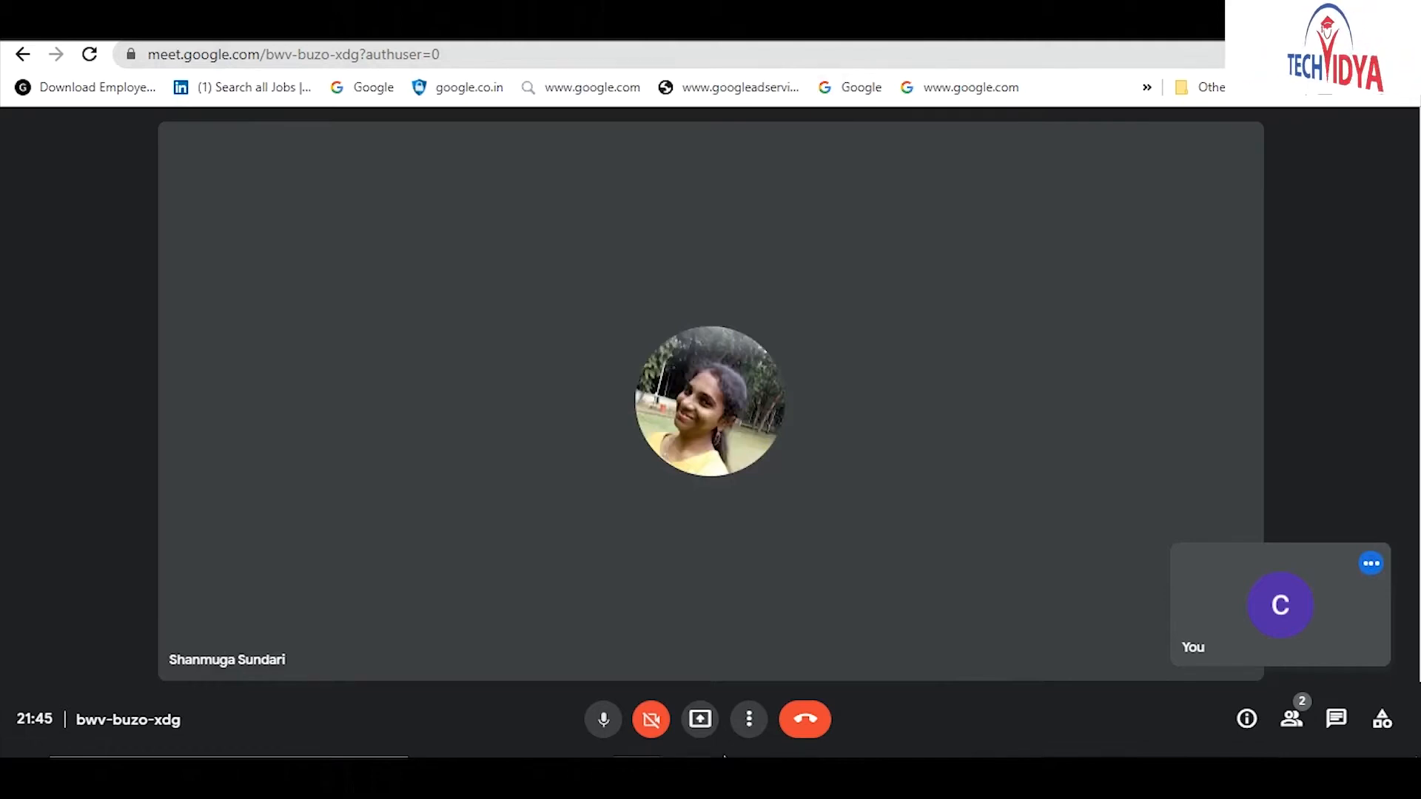
pyautogui.click(702, 724)
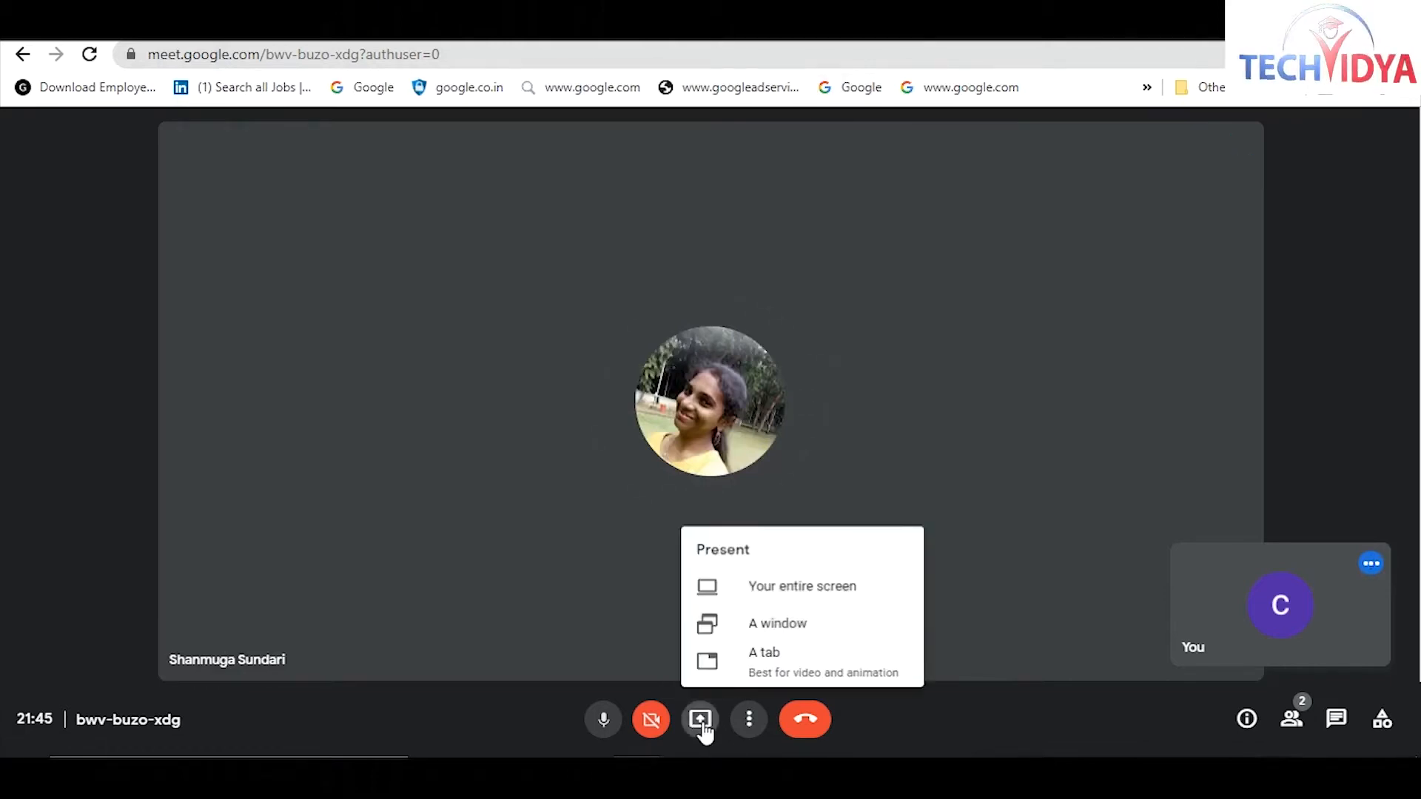
pyautogui.click(781, 588)
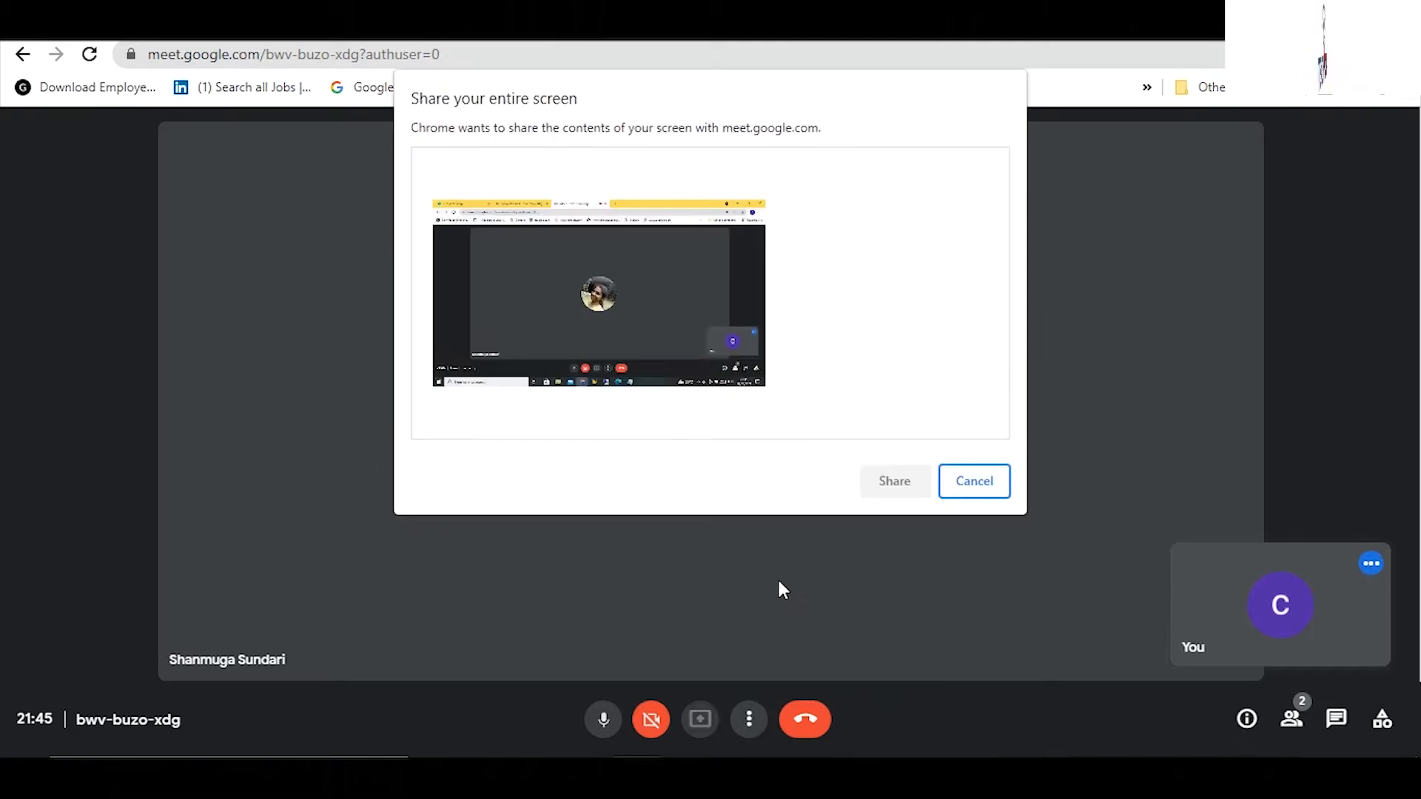
pyautogui.click(699, 305)
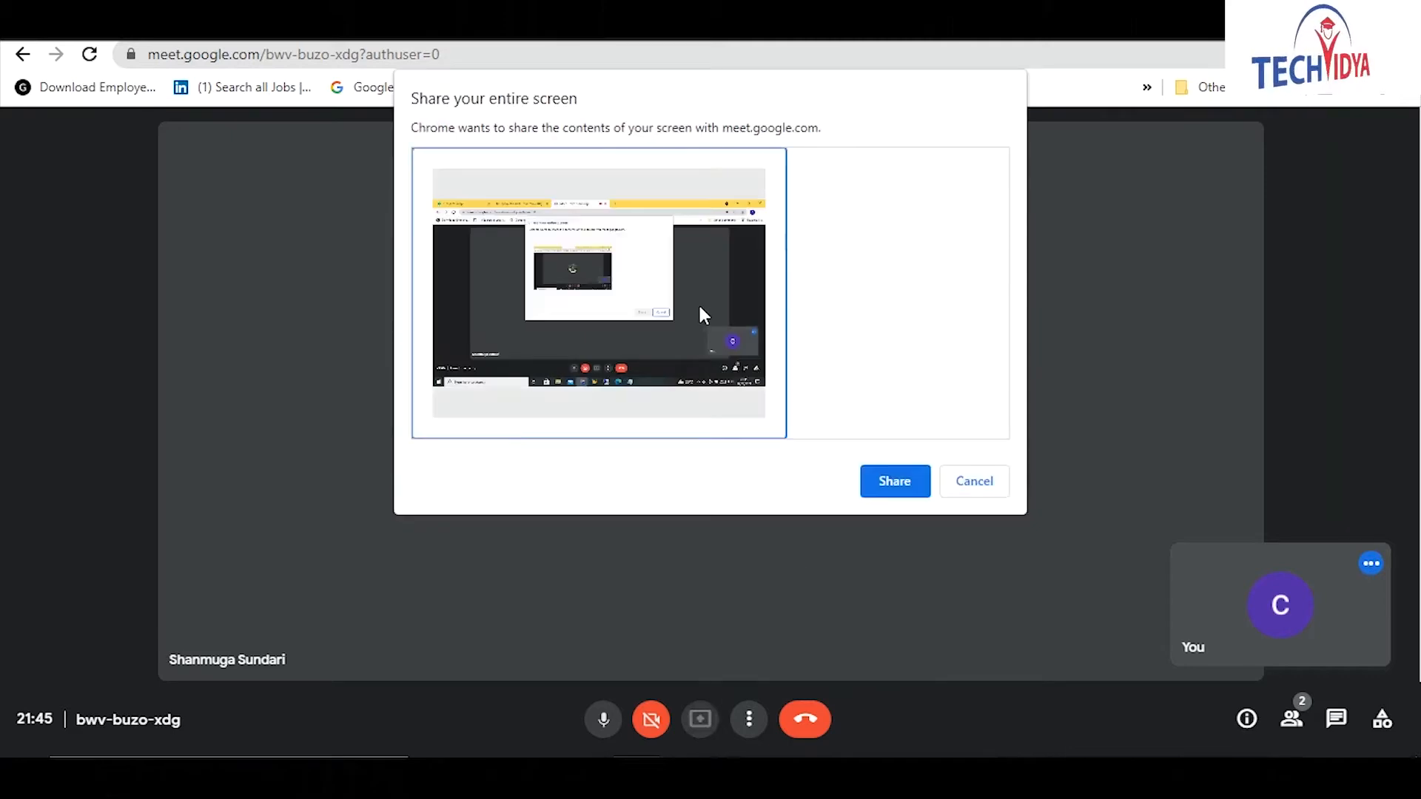
pyautogui.click(903, 483)
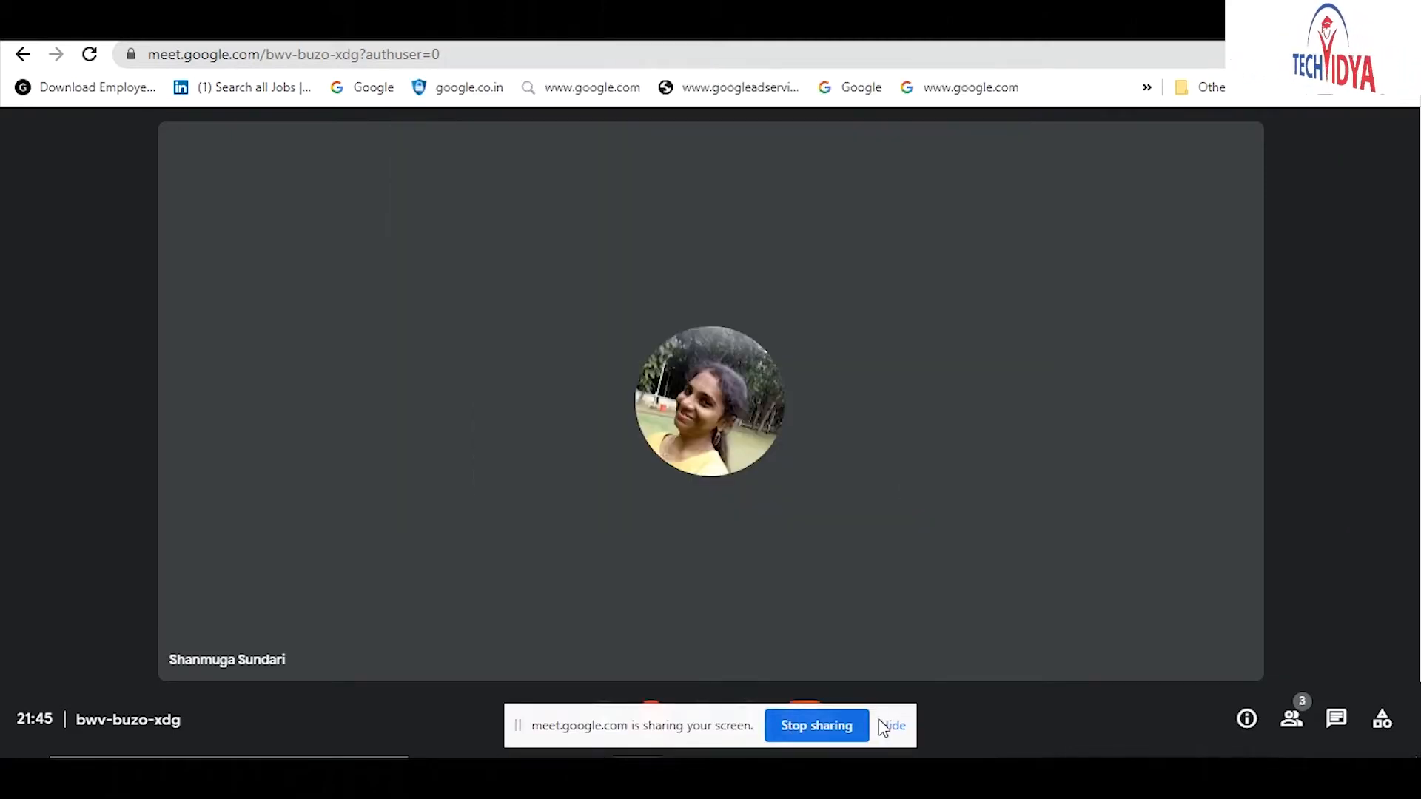
pyautogui.click(891, 724)
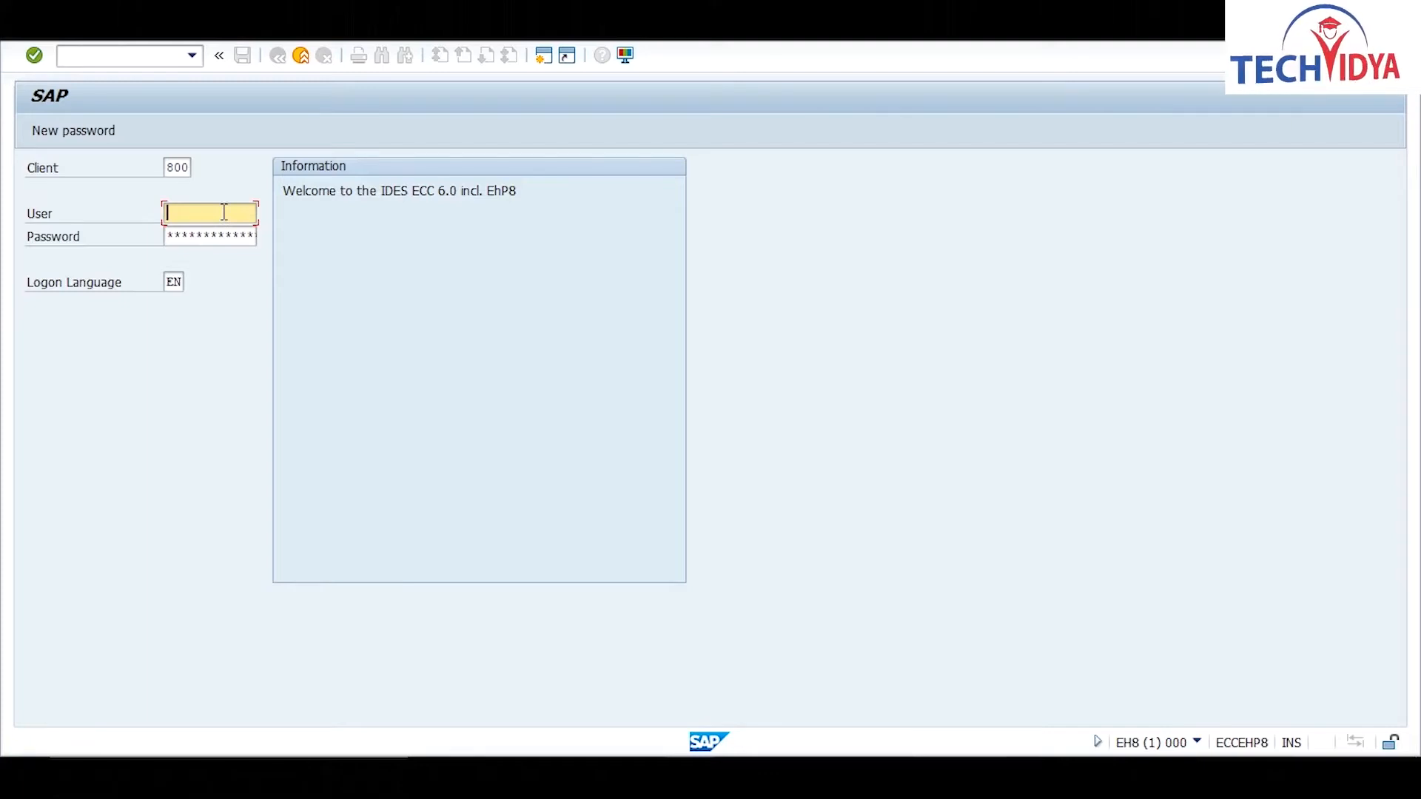
# Log on to SAP client 800 with the user ID and the account password
pyautogui.write('t')
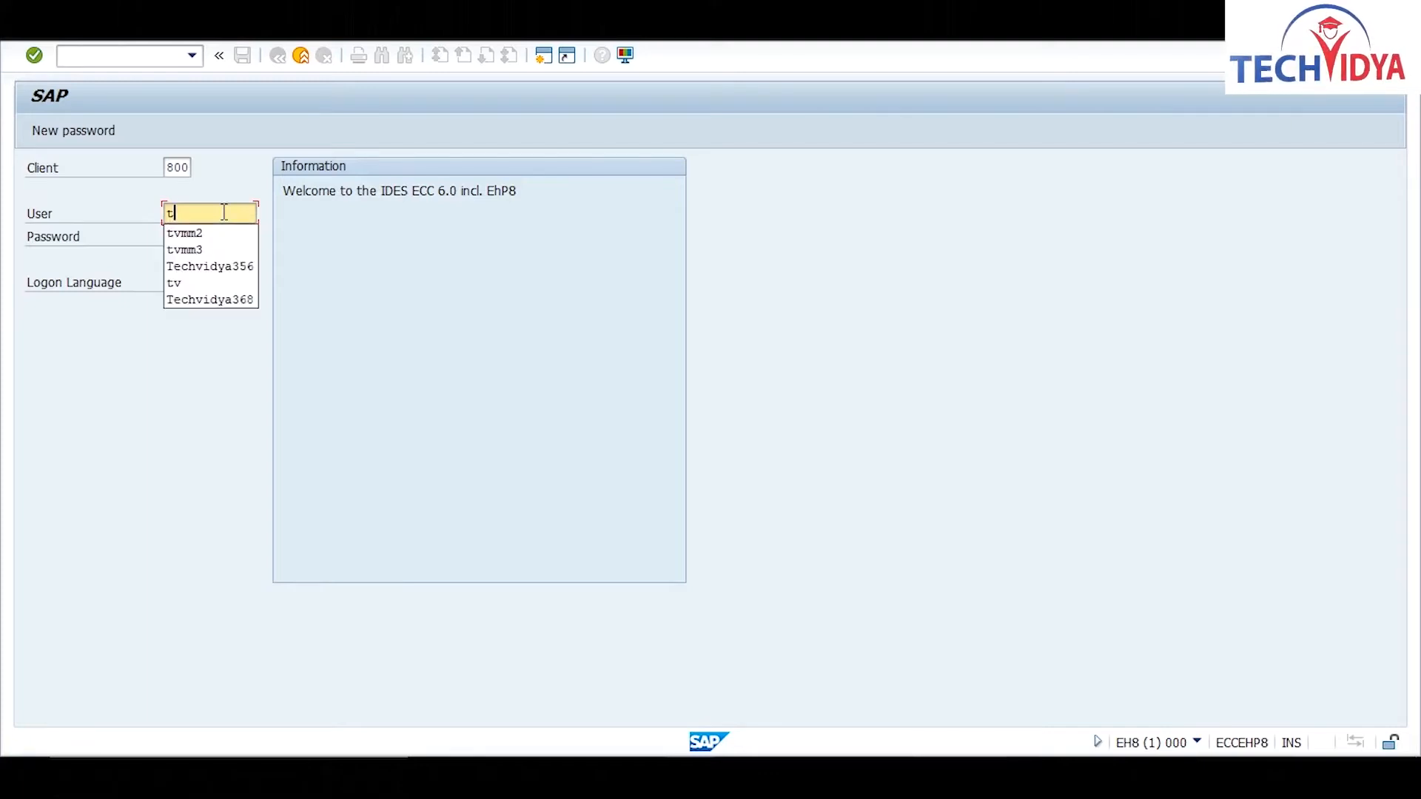
pyautogui.click(186, 231)
pyautogui.press('Tab')
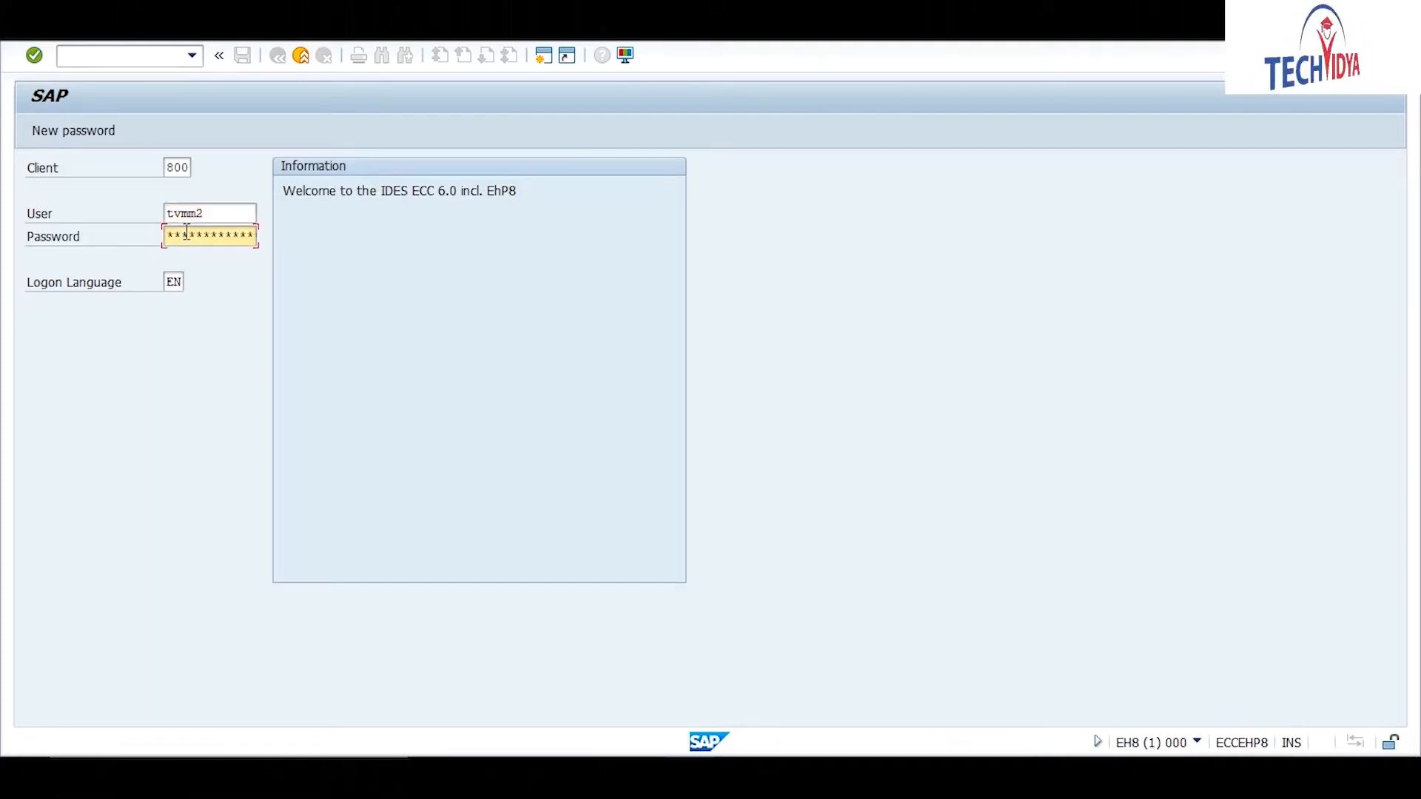
pyautogui.write('****')
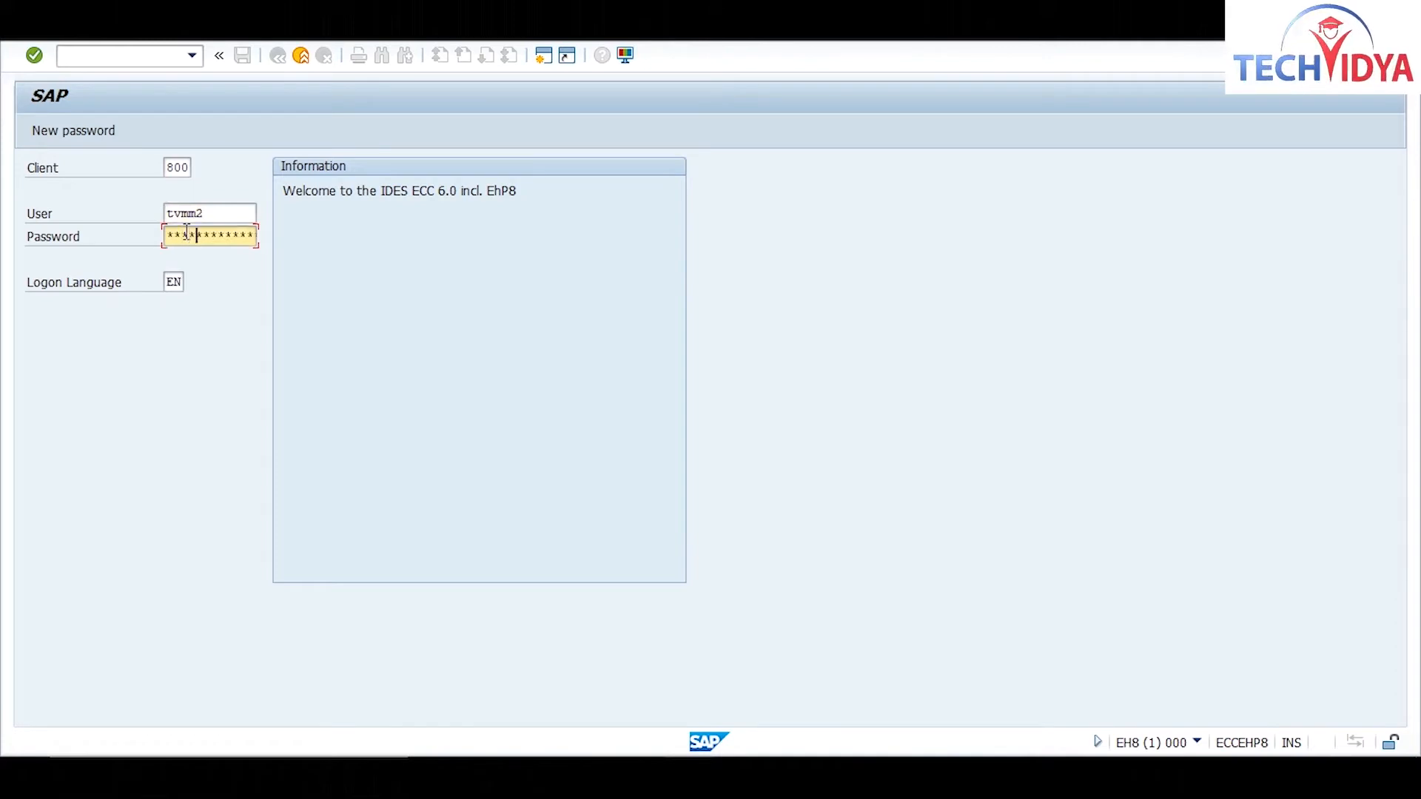
pyautogui.write('*****')
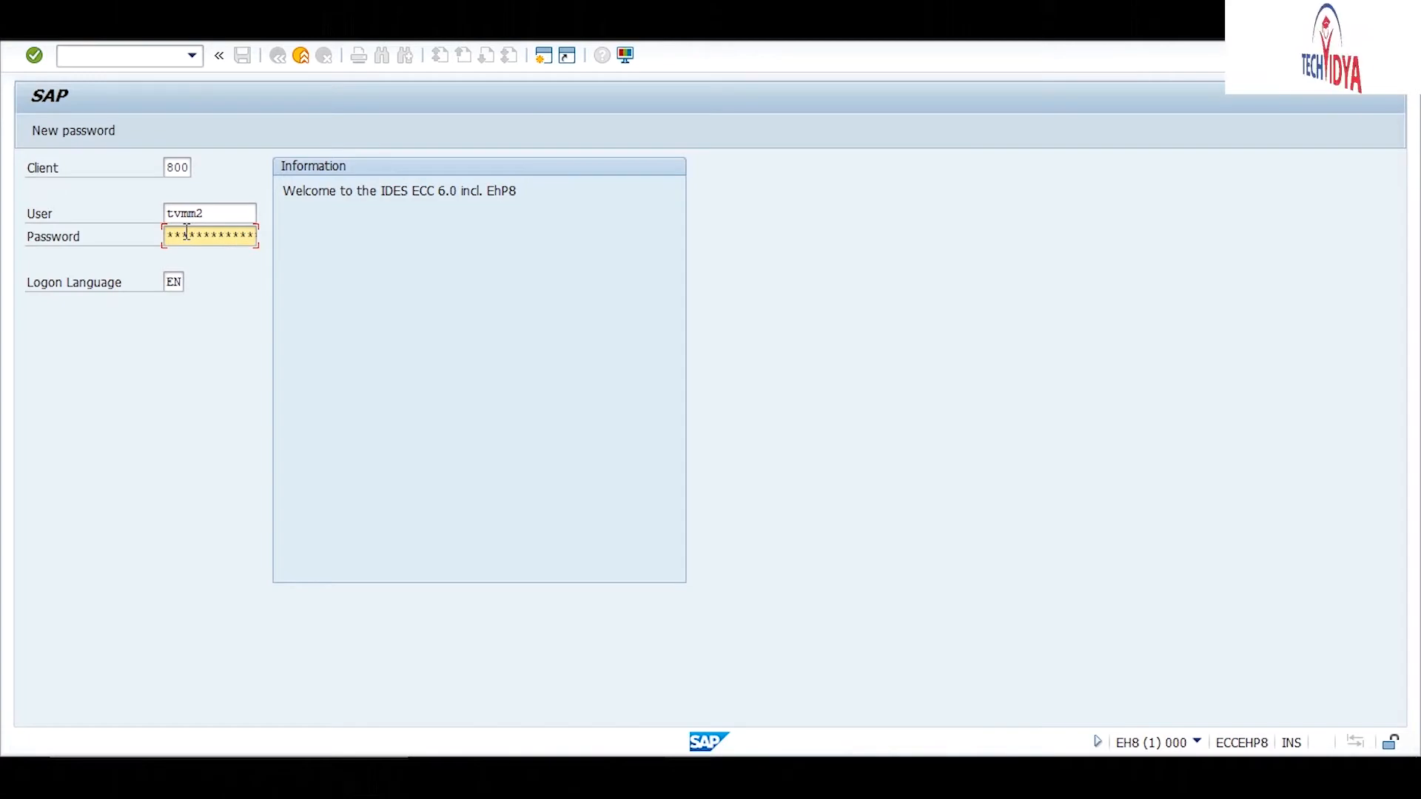
pyautogui.press('Return')
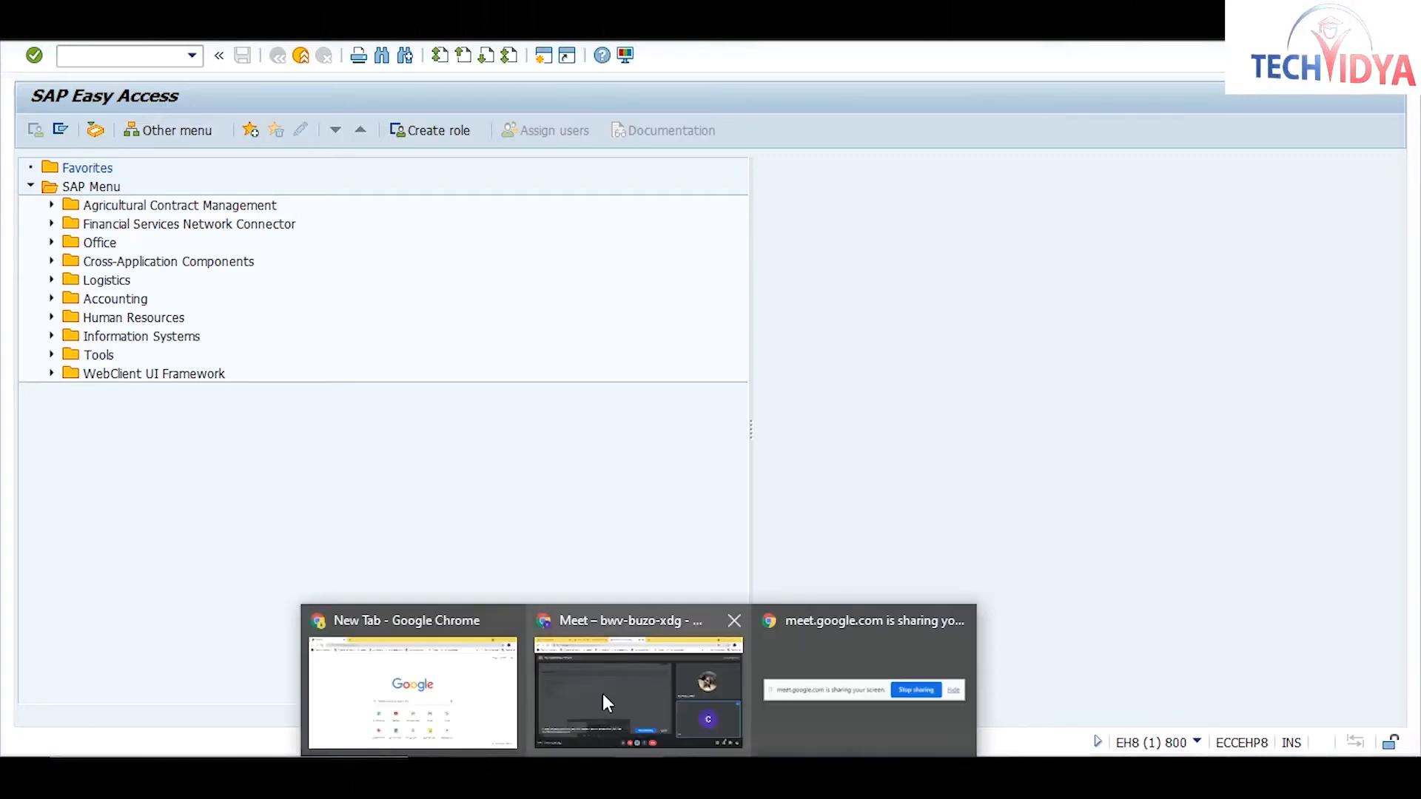
# Switch to the Google Meet call and make sure the microphone is turned on
pyautogui.click(602, 694)
pyautogui.click(608, 733)
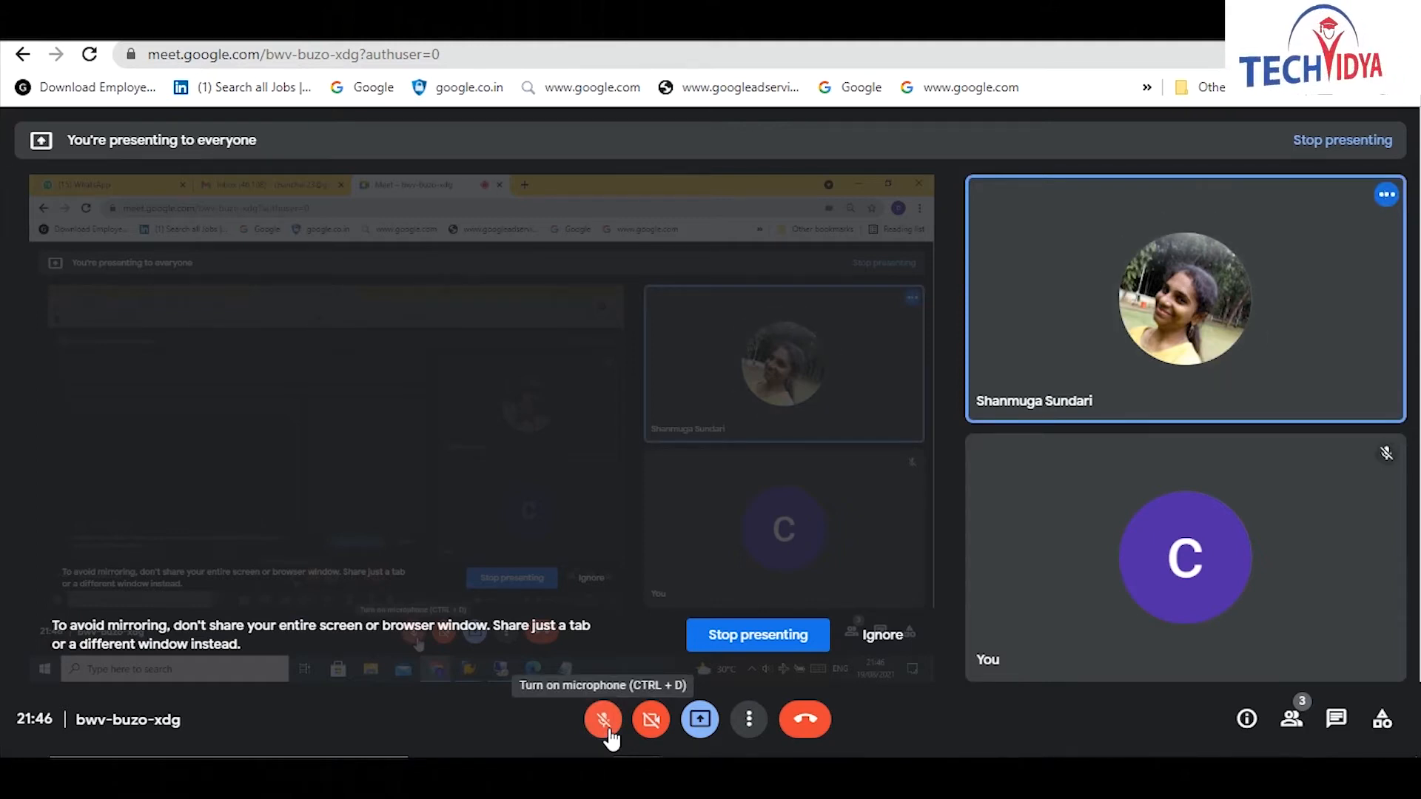
pyautogui.click(610, 736)
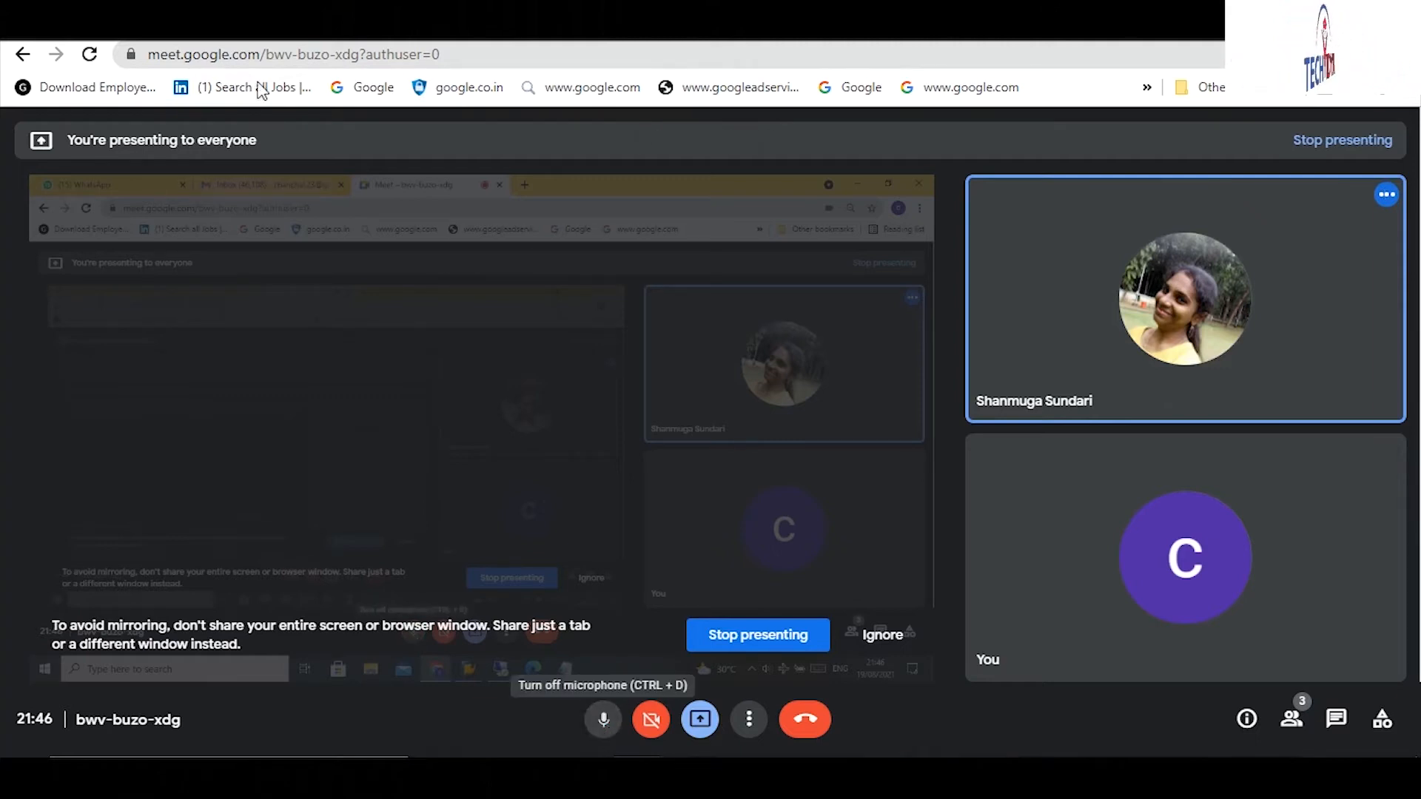
# Switch back to the SAP Easy Access window and start transaction MM01 for creating a material
pyautogui.moveTo(692, 777)
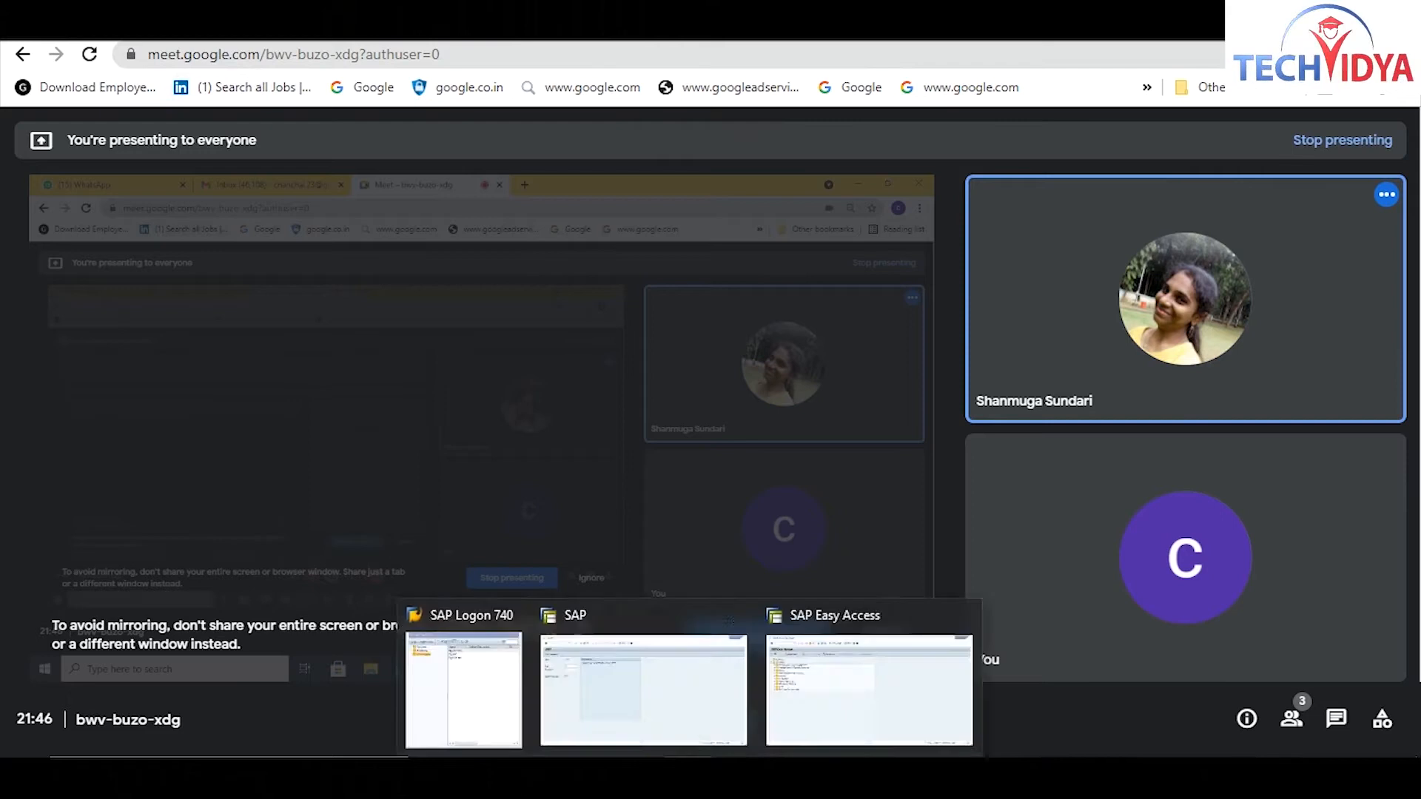
pyautogui.click(841, 695)
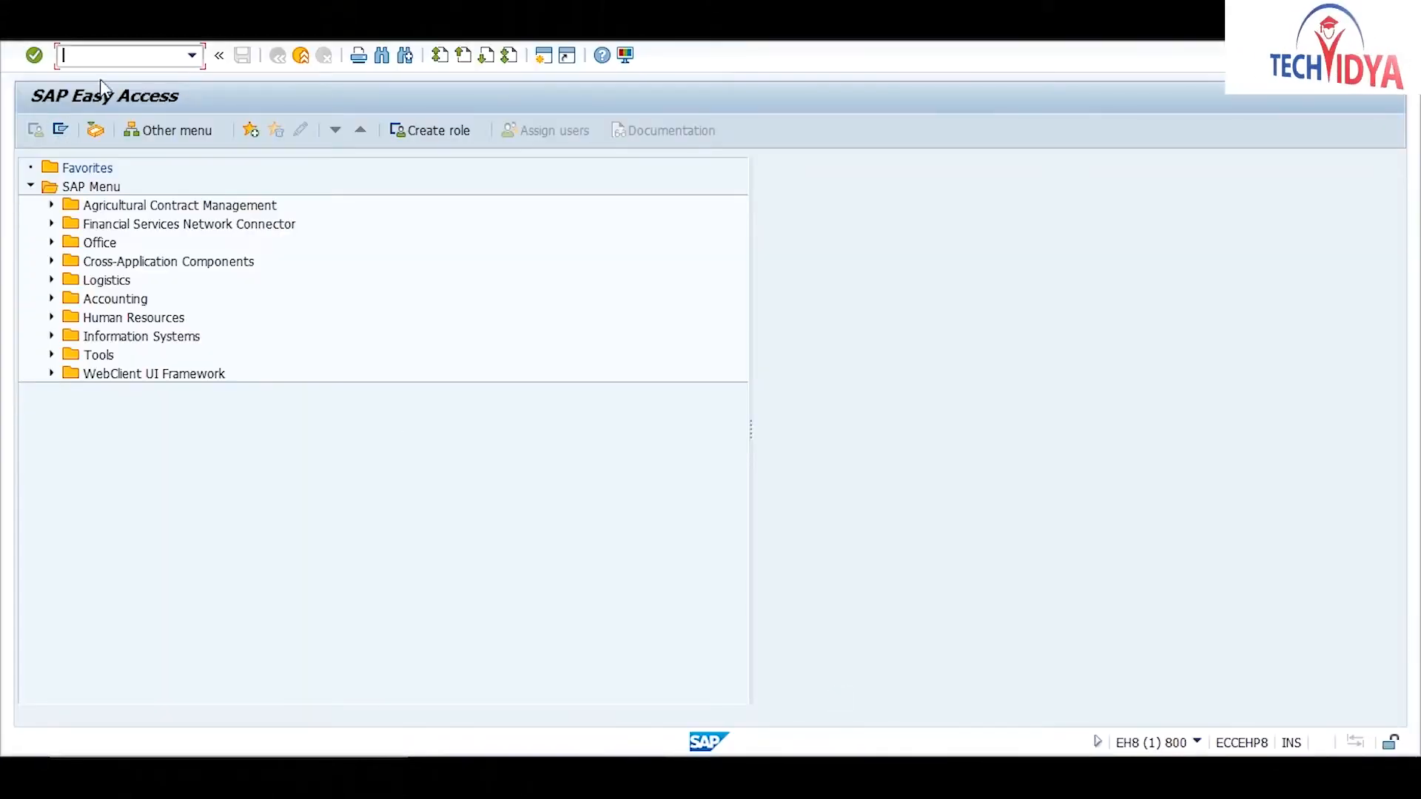
pyautogui.write('m')
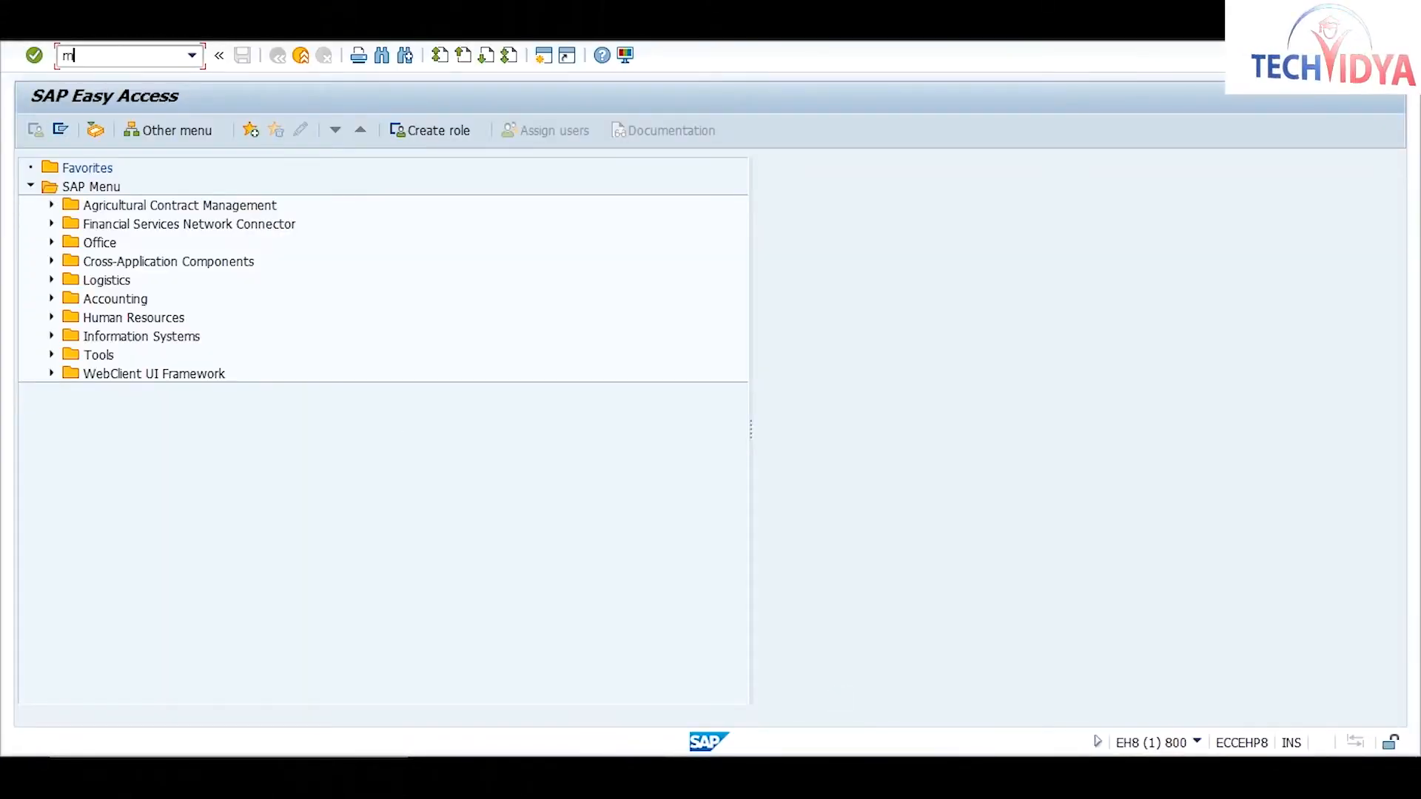
pyautogui.write('m01')
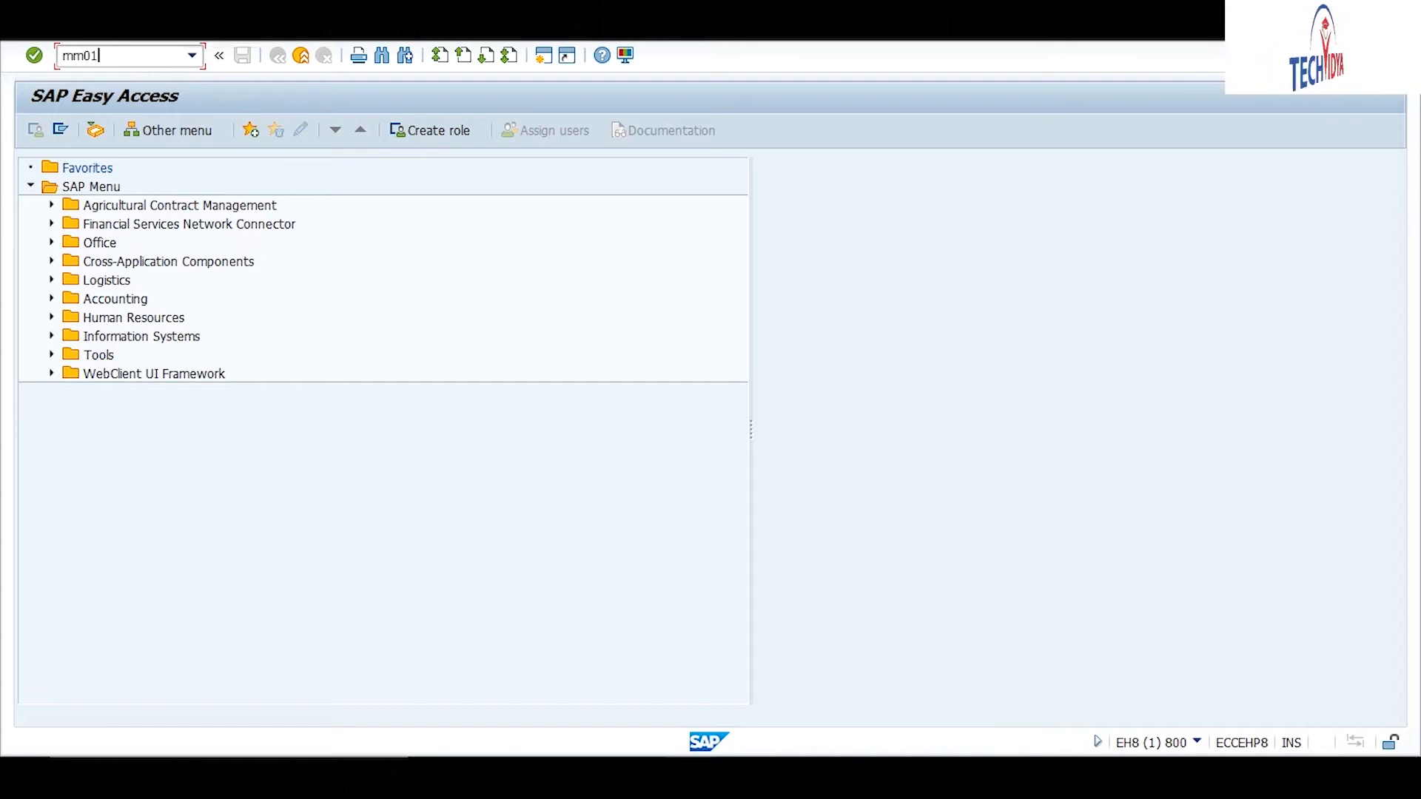
pyautogui.press('Return')
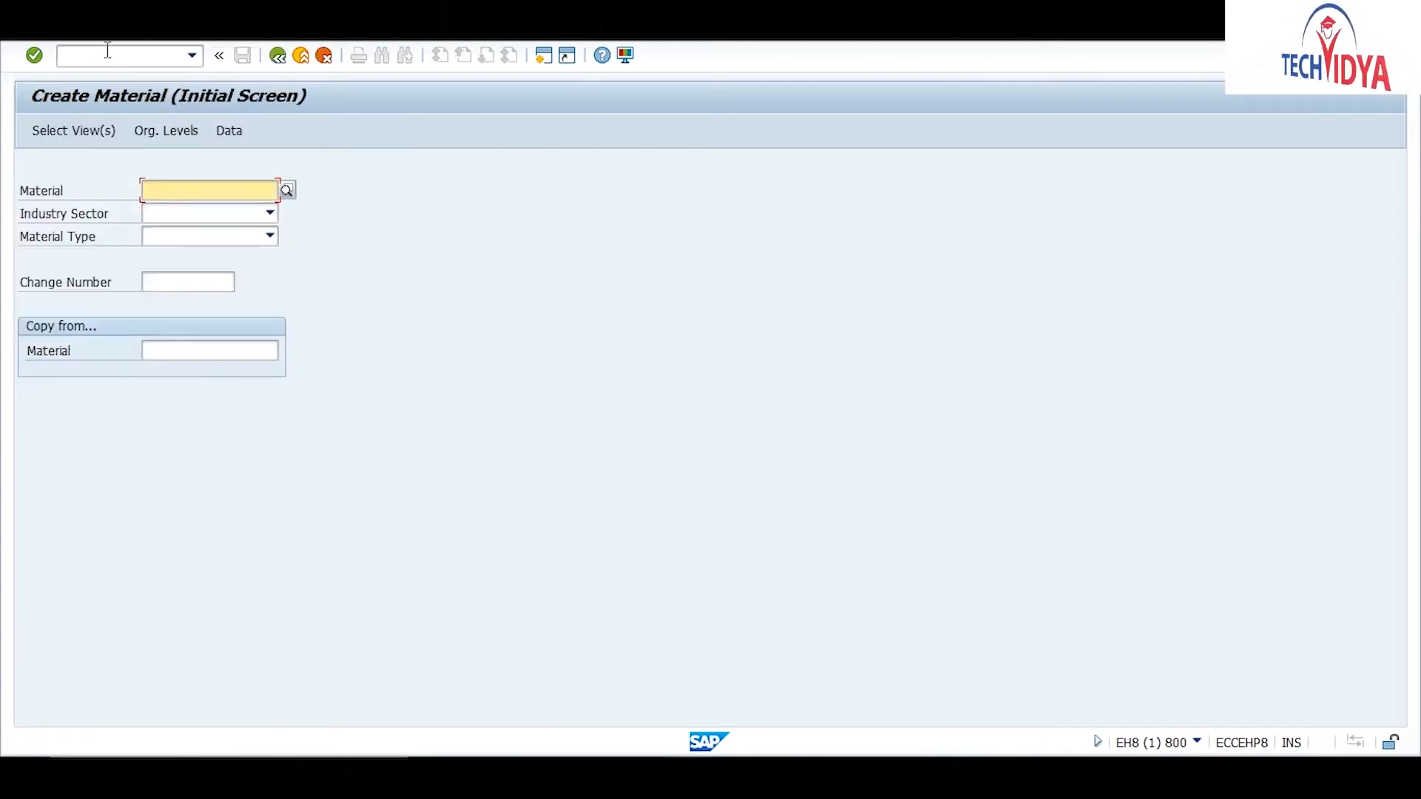
# Enter laptop1 as the new material and set its industry sector to Mechanical Engineering
pyautogui.write('lap')
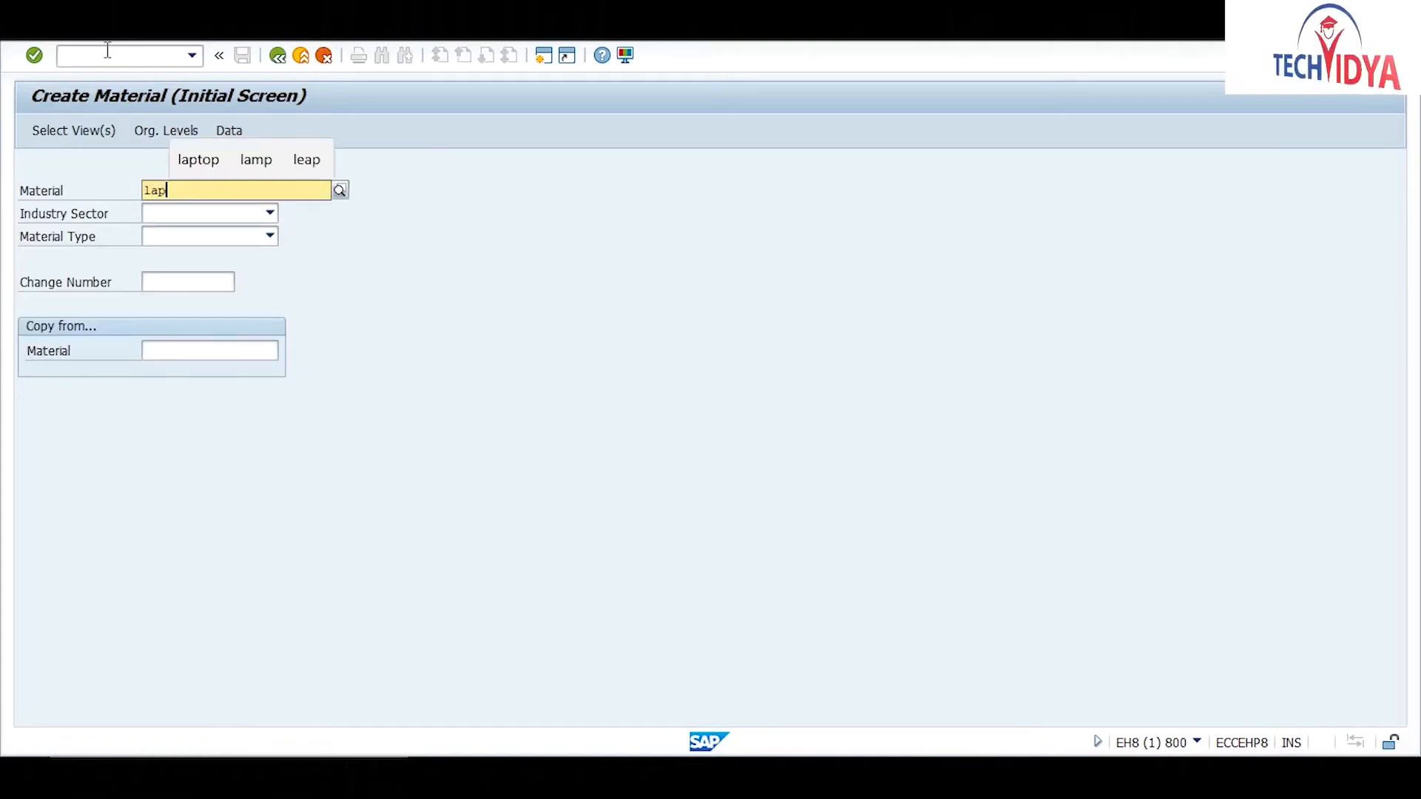
pyautogui.write('top')
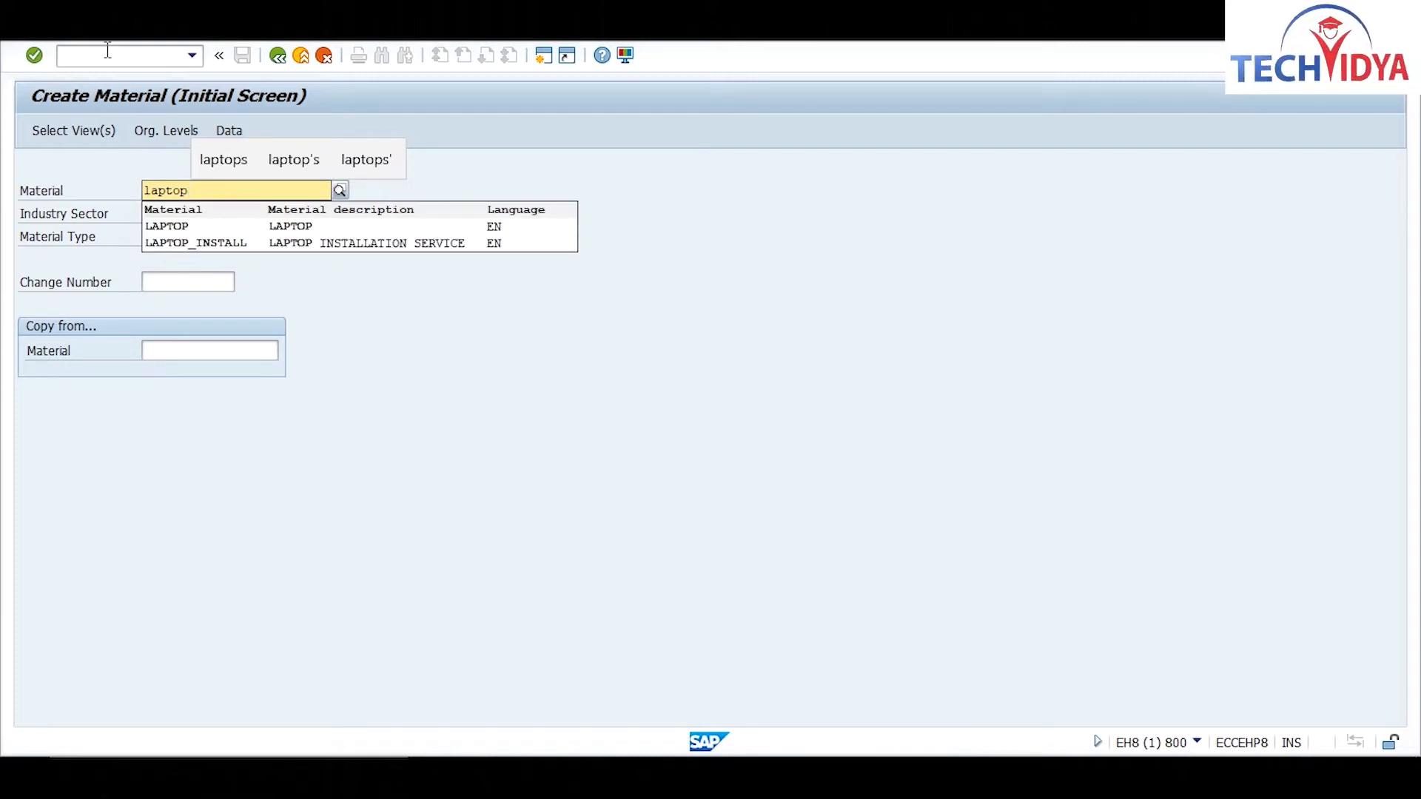
pyautogui.write('1')
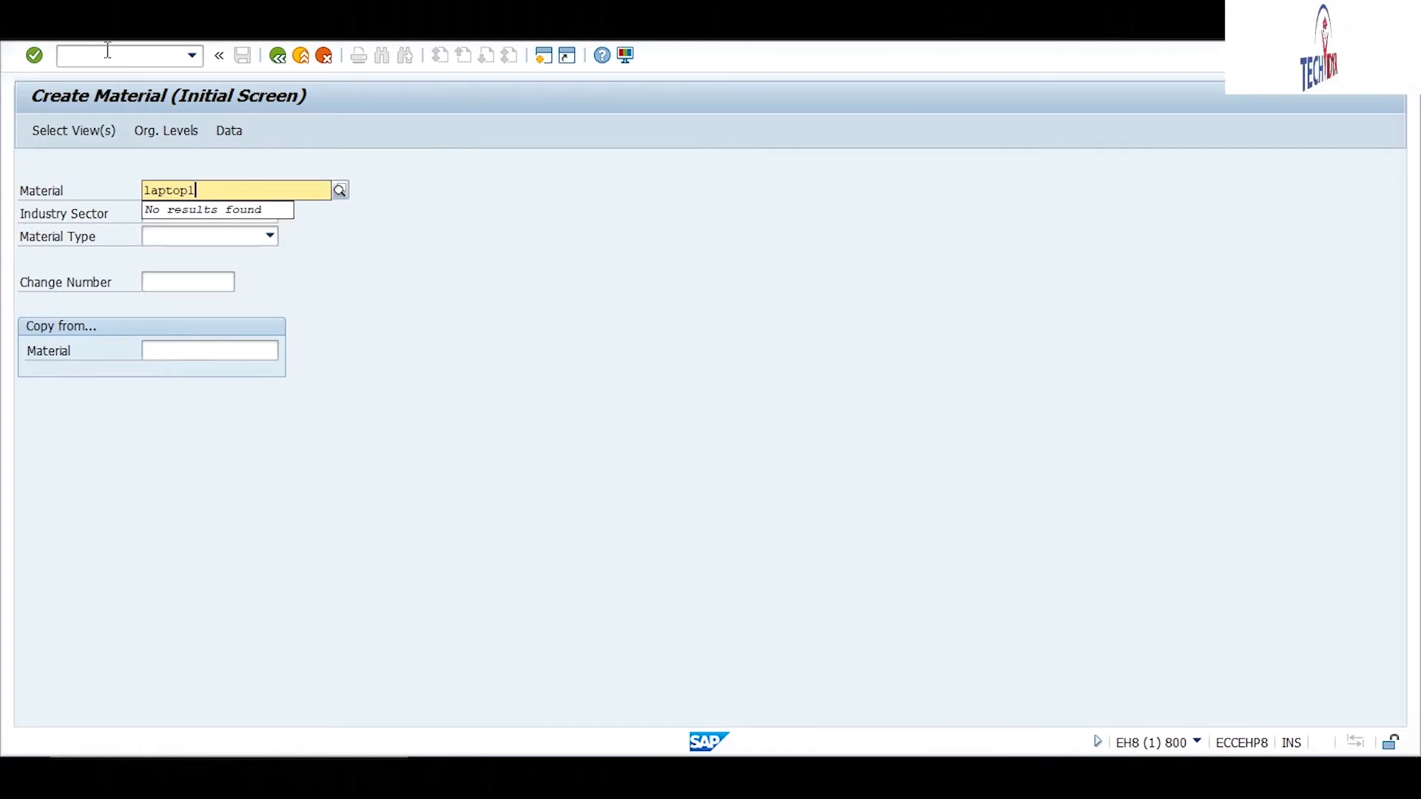
pyautogui.press('Tab')
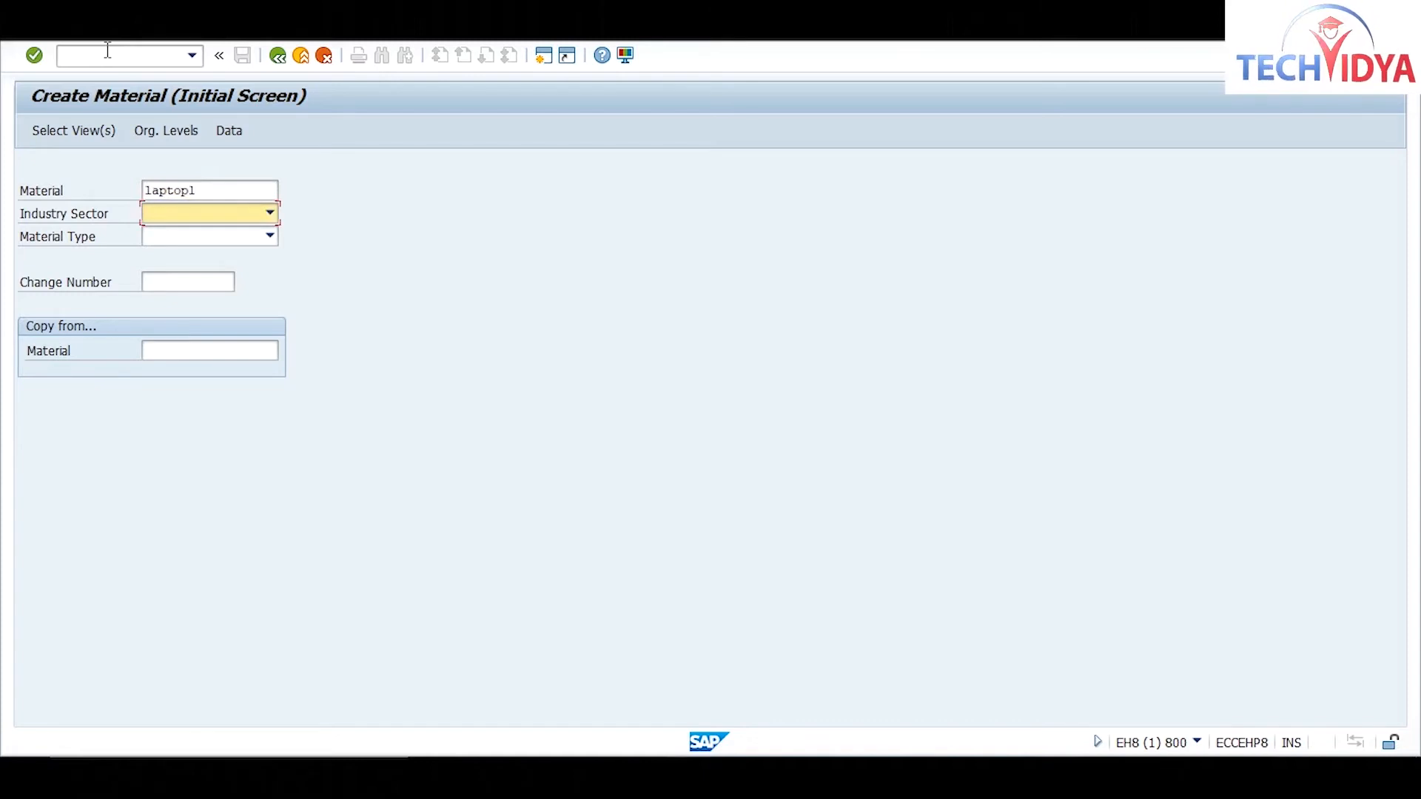
pyautogui.press('c')
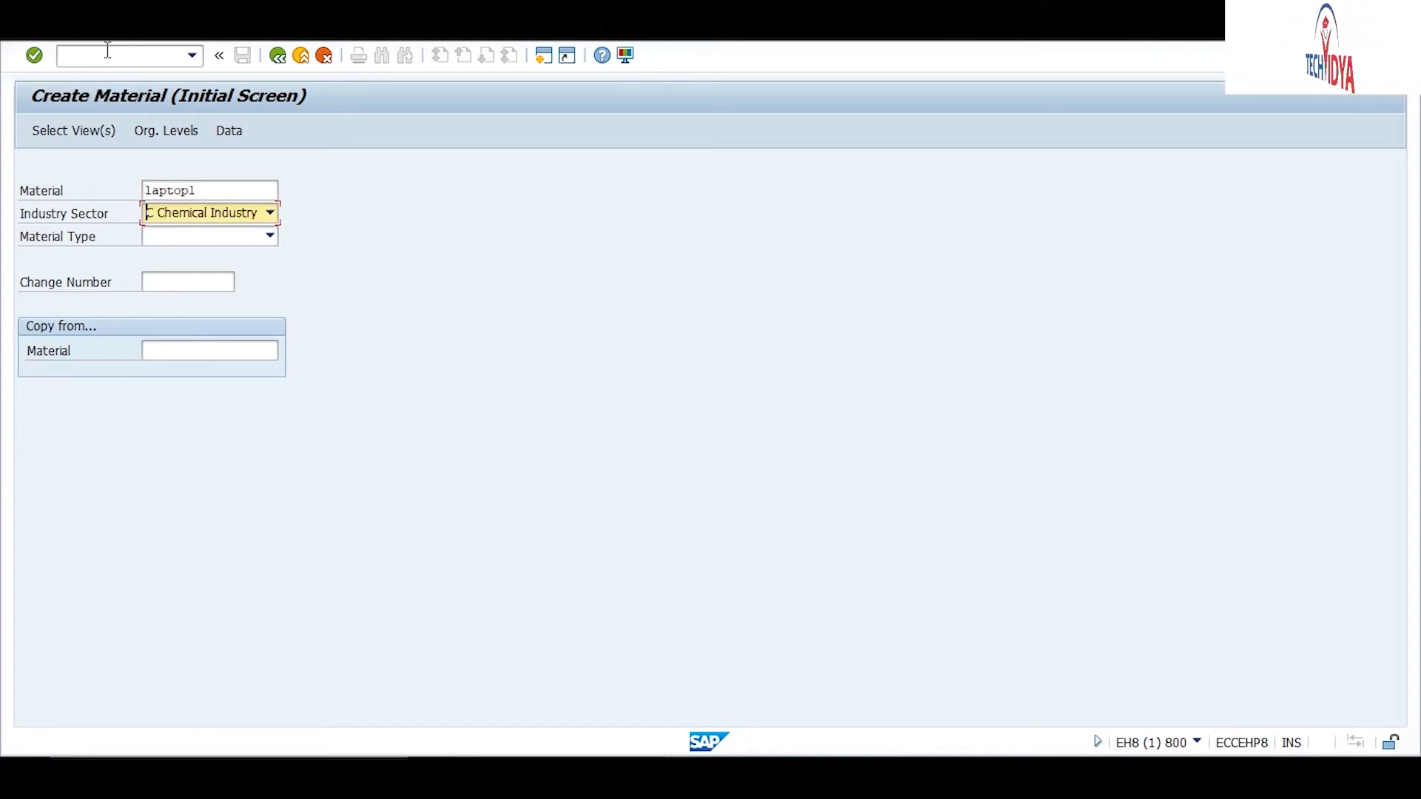
pyautogui.press('m')
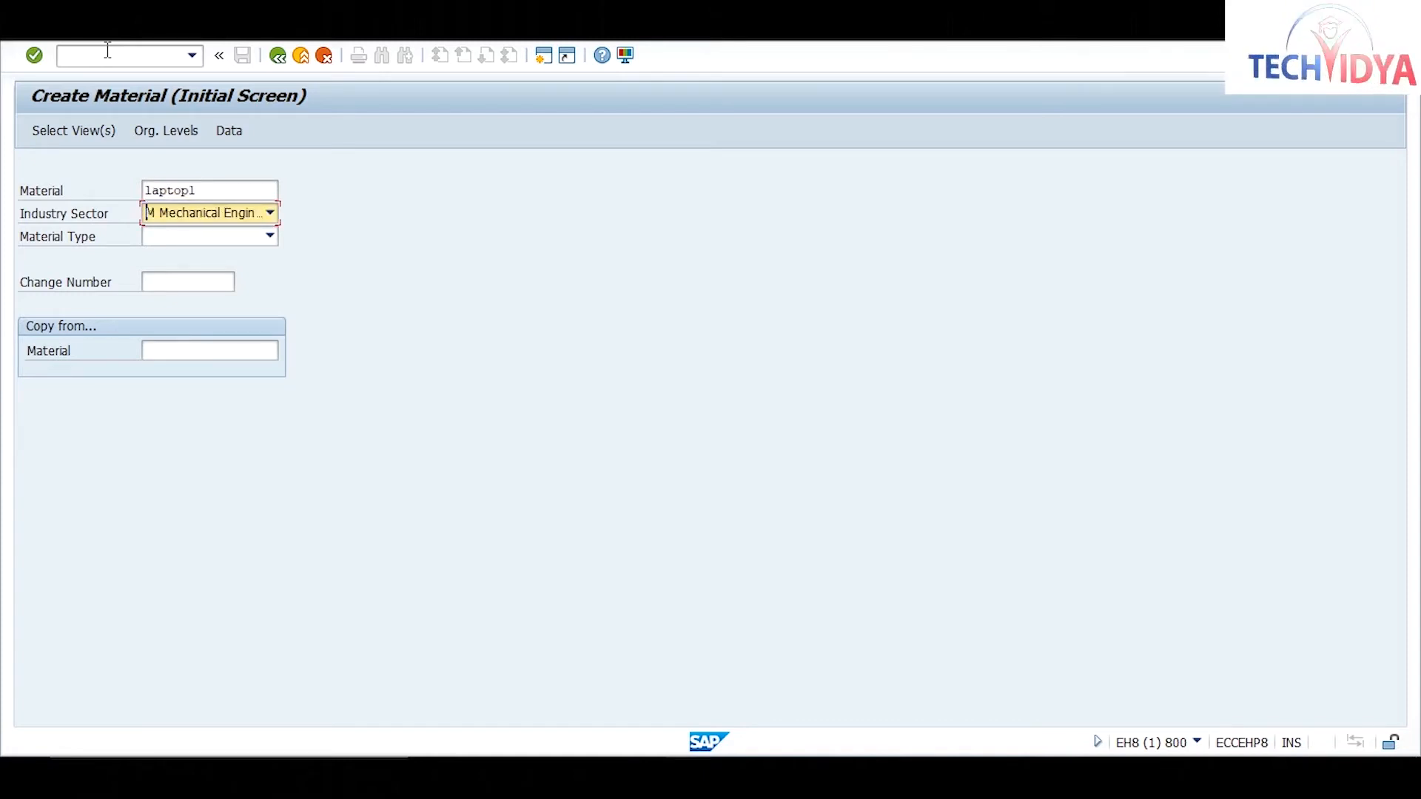
# Set the material type to FERT Finished product and continue to the view selection
pyautogui.press('Tab')
pyautogui.press('r')
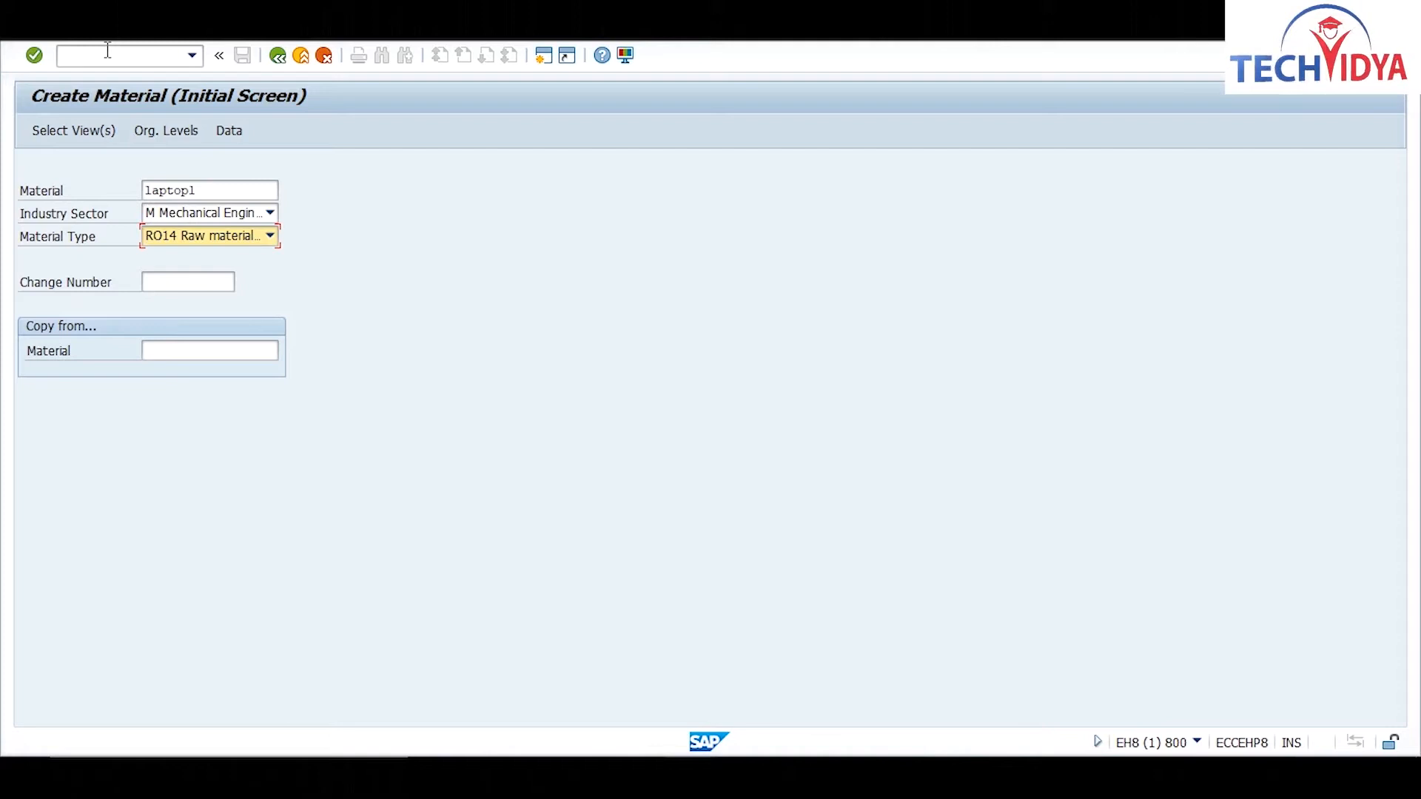
pyautogui.press('f')
pyautogui.press('f')
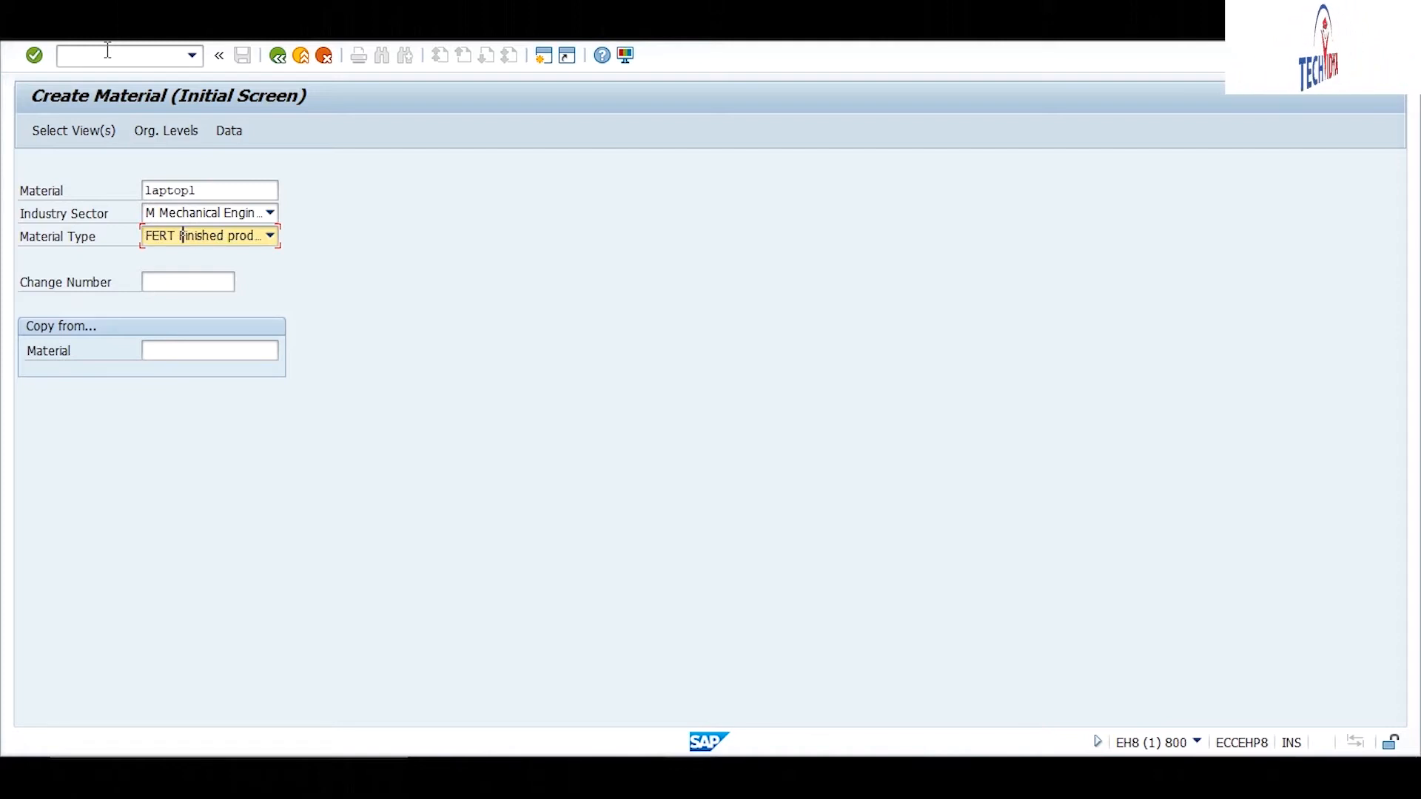
pyautogui.press('Return')
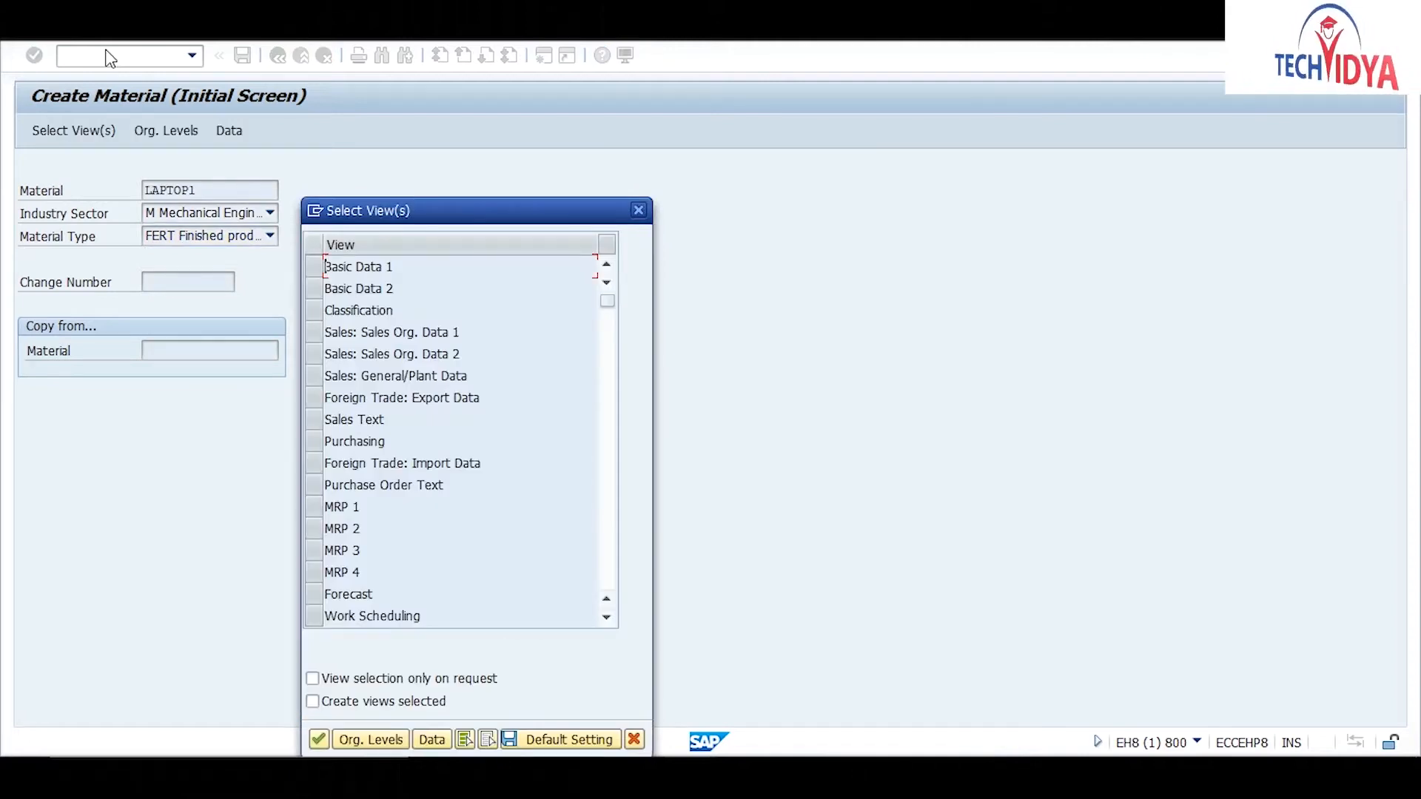
# Select the Basic Data 1, Basic Data 2 and Purchasing views for the material LAPTOP1
pyautogui.click(321, 266)
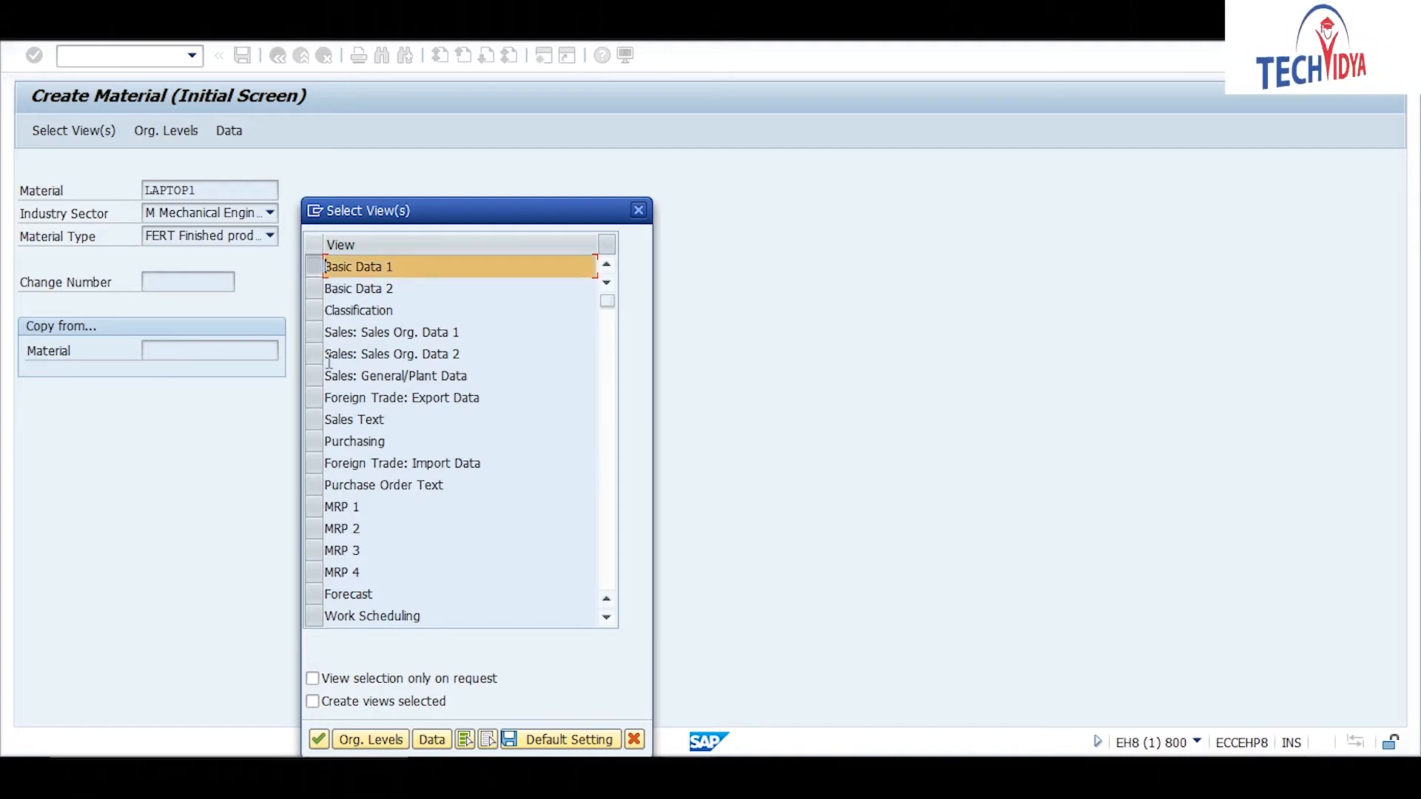
pyautogui.click(317, 282)
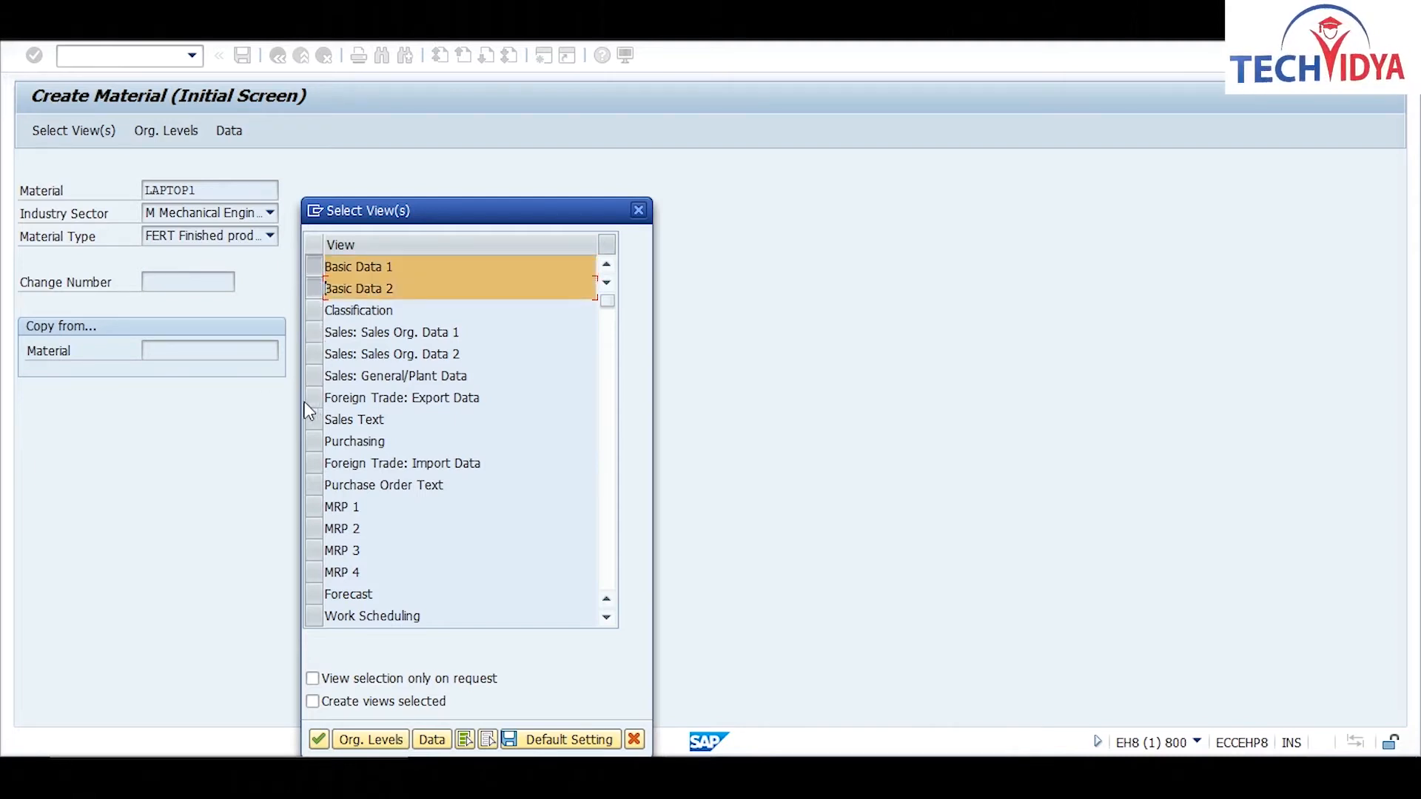
pyautogui.click(314, 442)
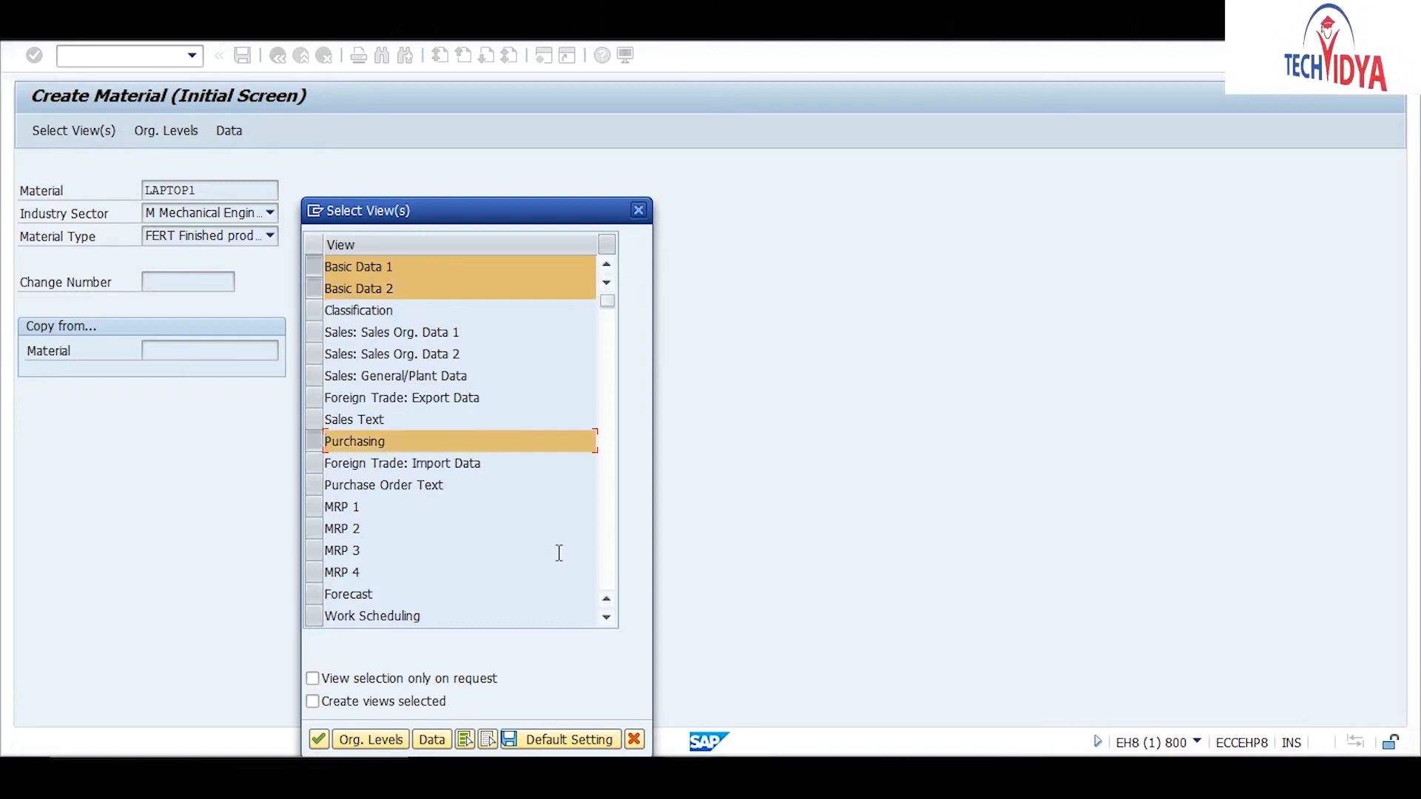
# Add the General Plant Data / Storage 1, General Plant Data / Storage 2 and Accounting 1 views and confirm the view selection
pyautogui.click(607, 618)
pyautogui.click(606, 618)
pyautogui.click(606, 618)
pyautogui.click(607, 618)
pyautogui.click(606, 618)
pyautogui.click(607, 618)
pyautogui.click(602, 619)
pyautogui.click(602, 619)
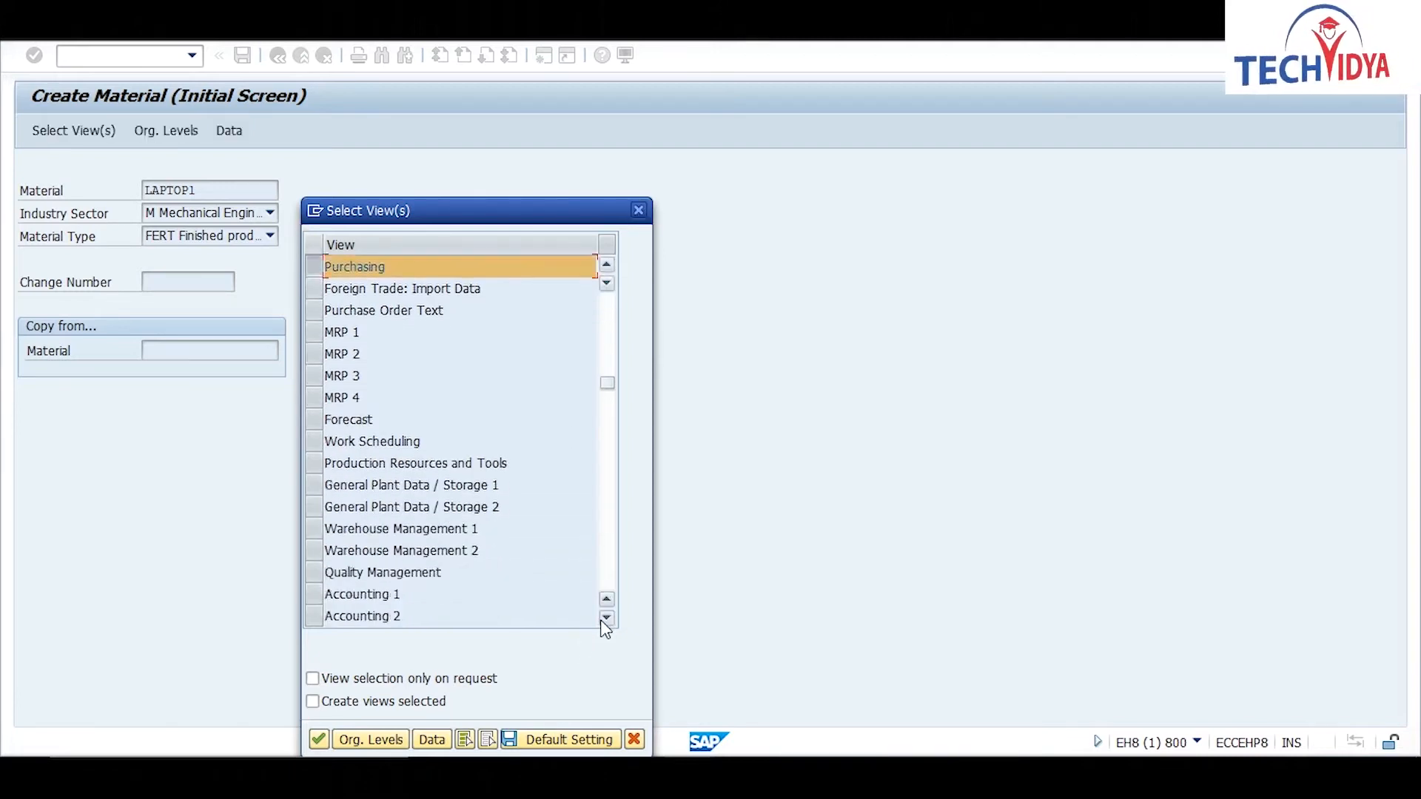
pyautogui.click(602, 619)
pyautogui.click(318, 465)
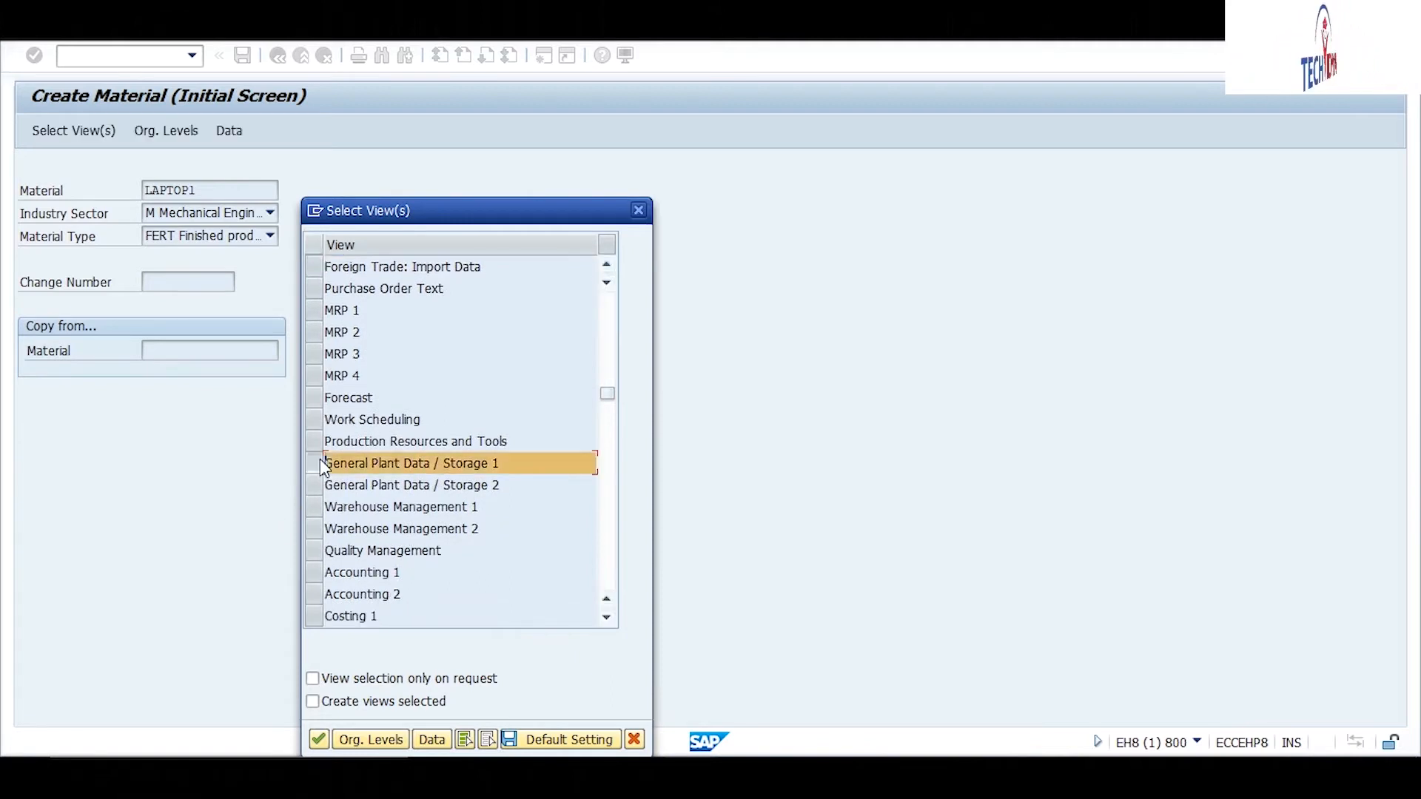
pyautogui.click(317, 487)
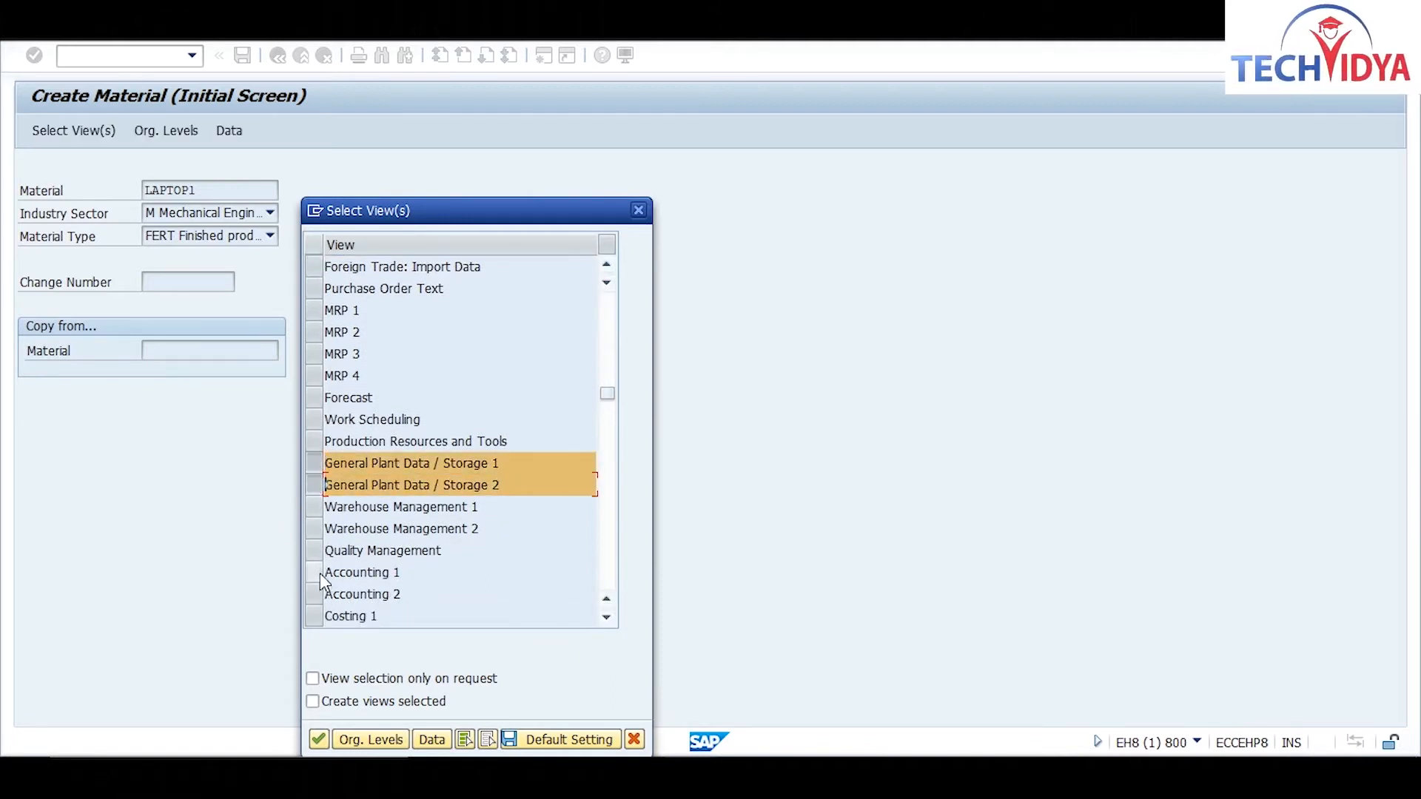
pyautogui.click(318, 573)
pyautogui.click(318, 739)
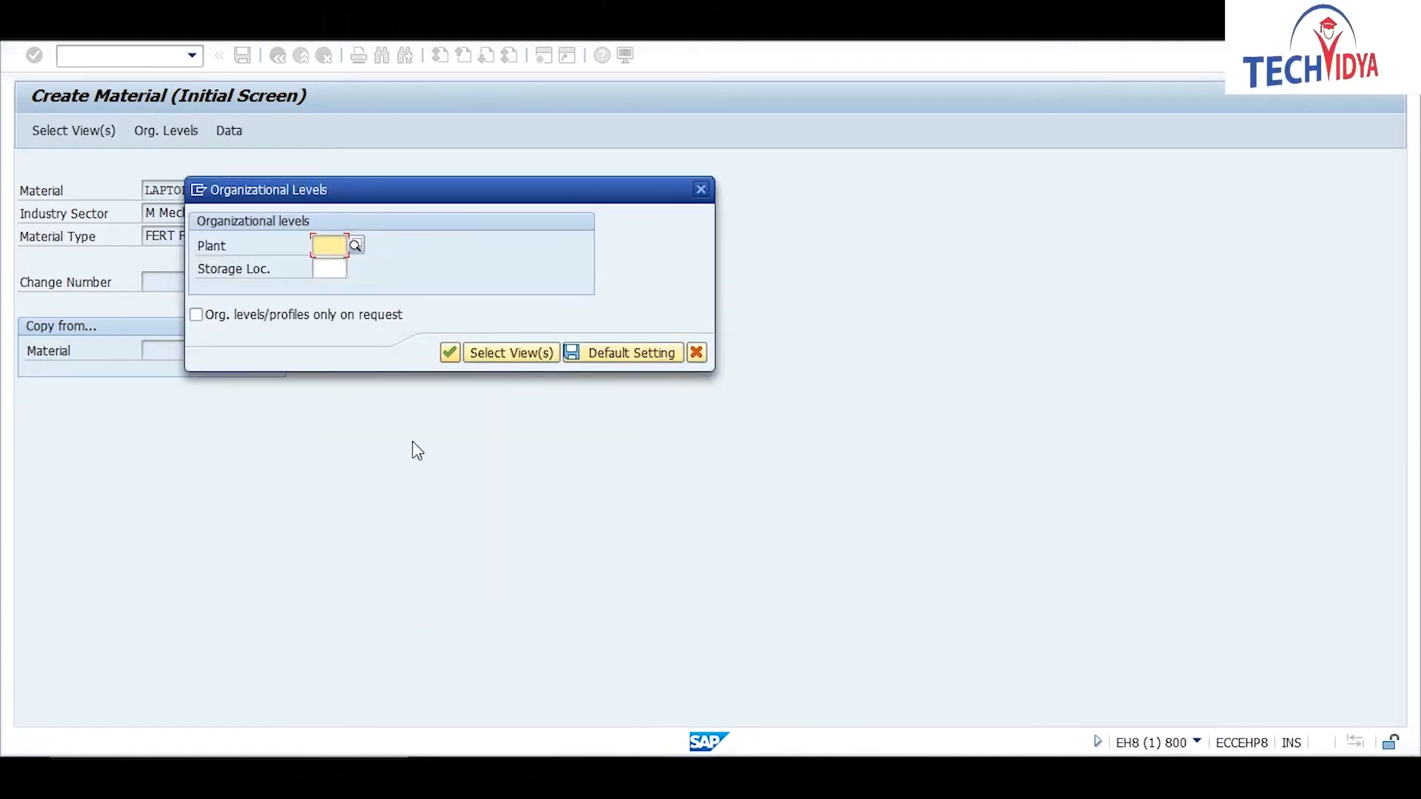
# Set the organizational levels to plant 1000 and storage location CM02 and continue to the material's basic data
pyautogui.write('1000')
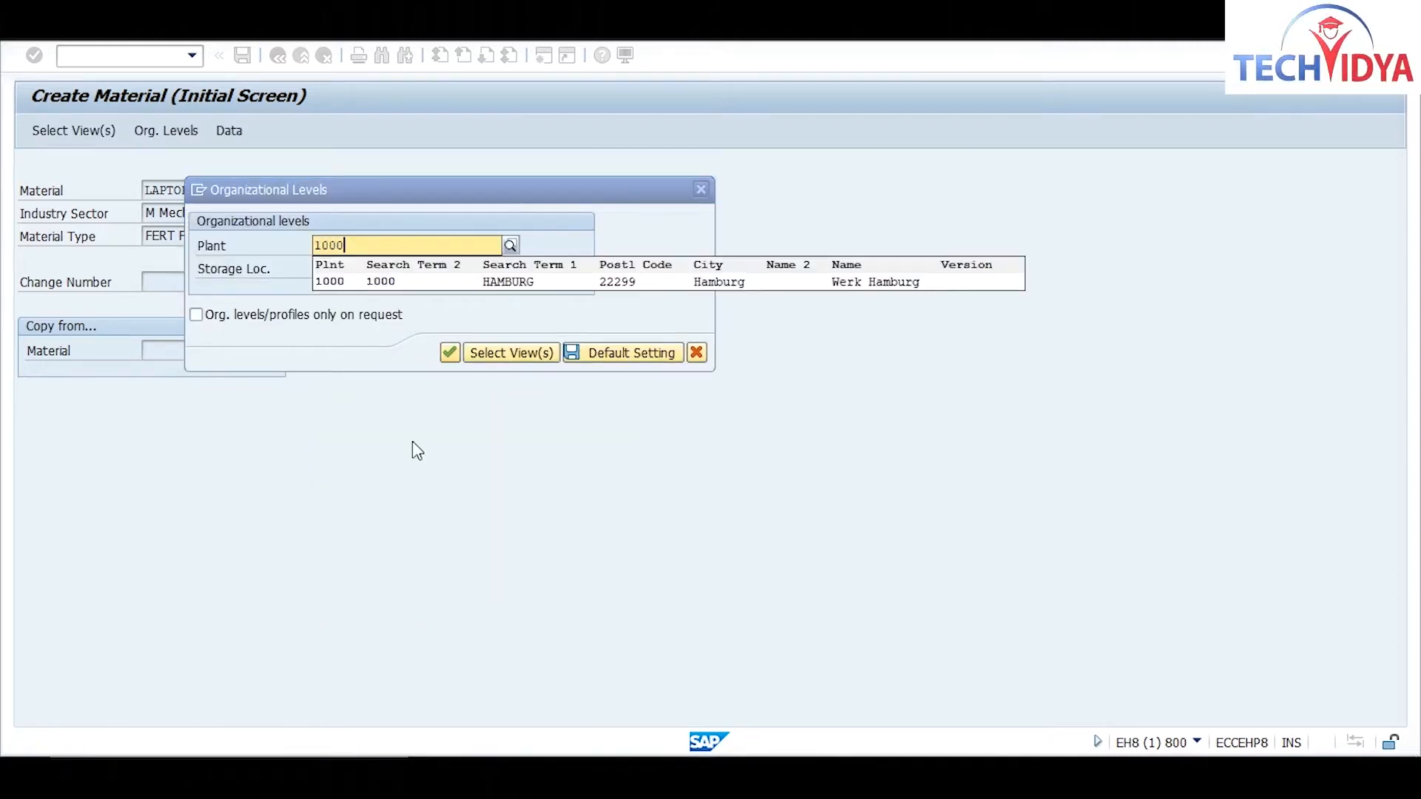
pyautogui.press('Down')
pyautogui.press('Return')
pyautogui.press('Tab')
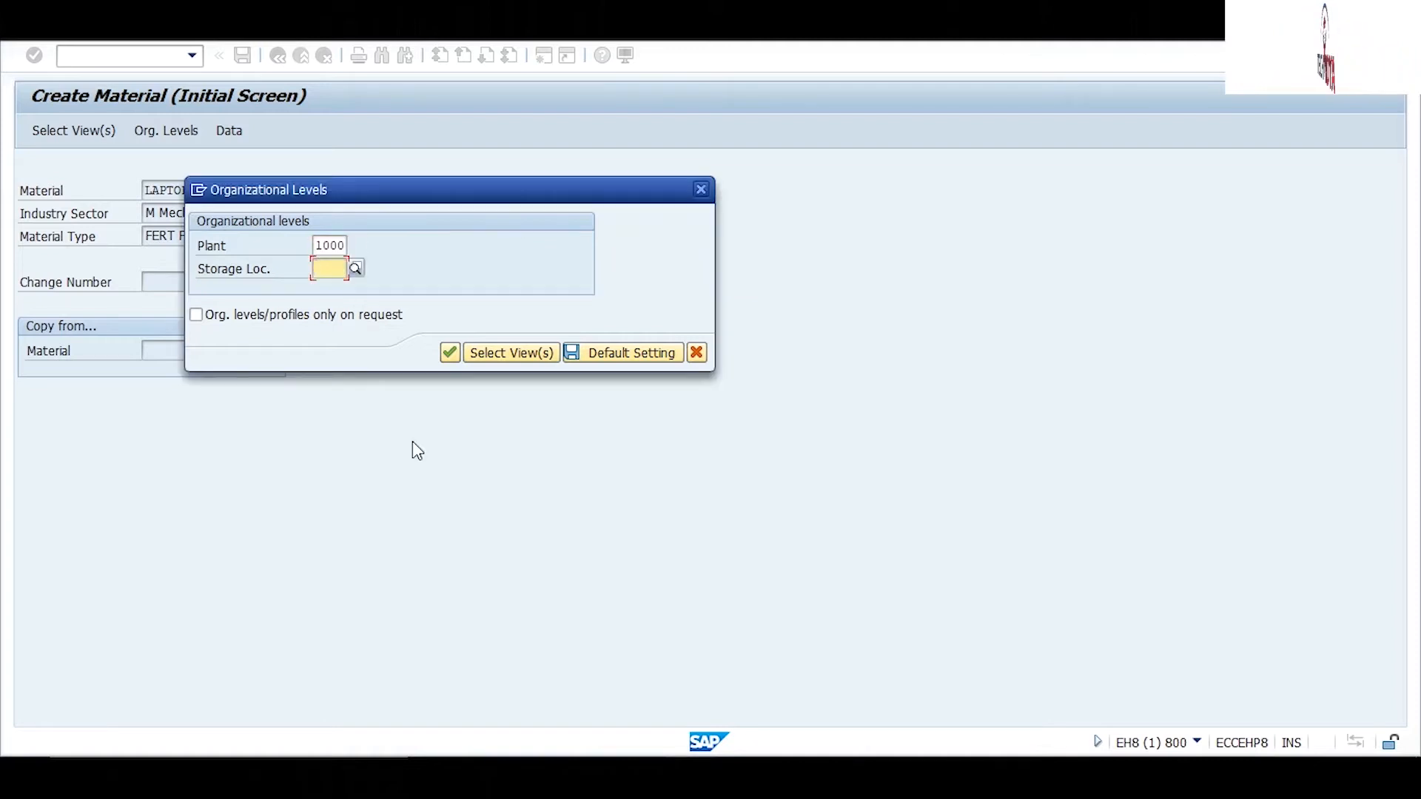
pyautogui.write('cm')
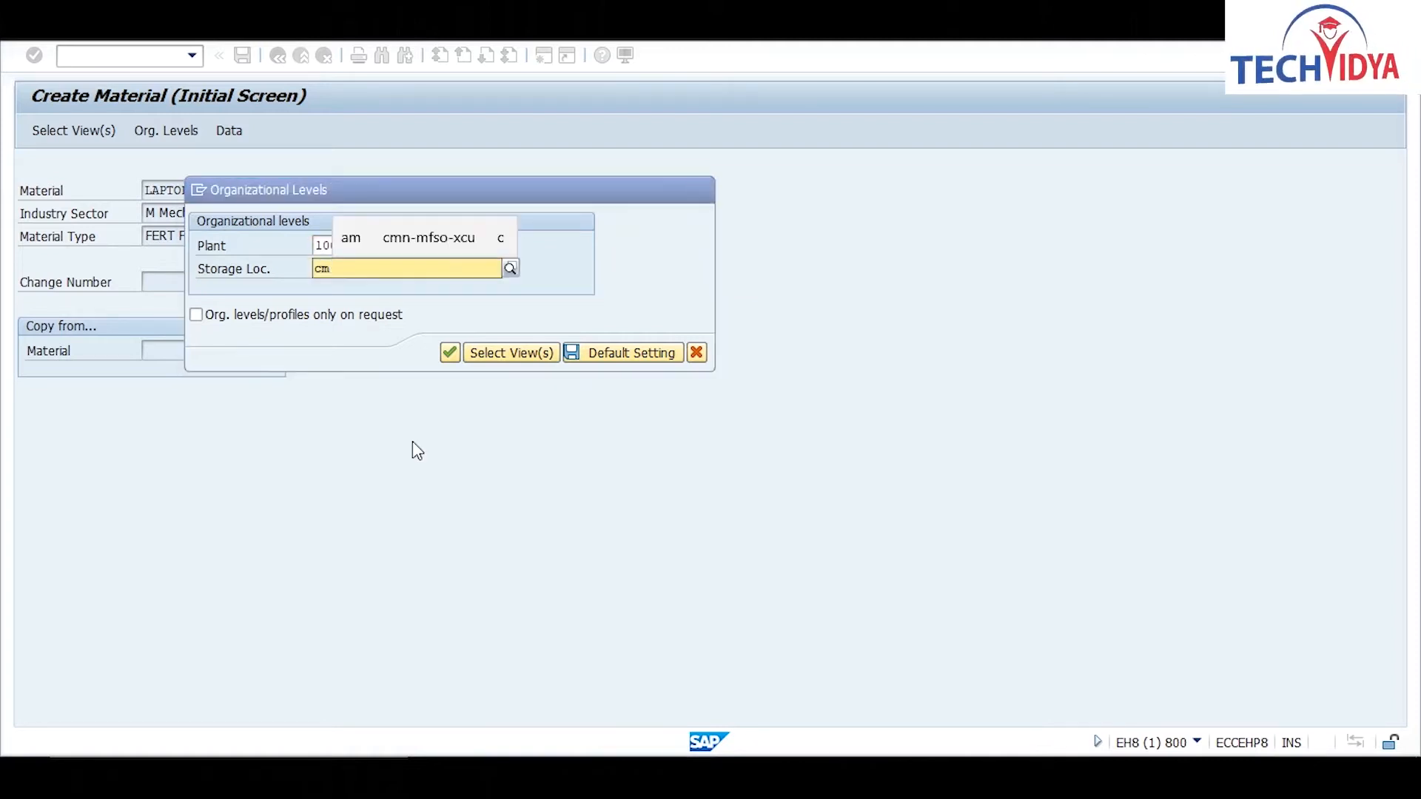
pyautogui.press('BackSpace')
pyautogui.press('BackSpace')
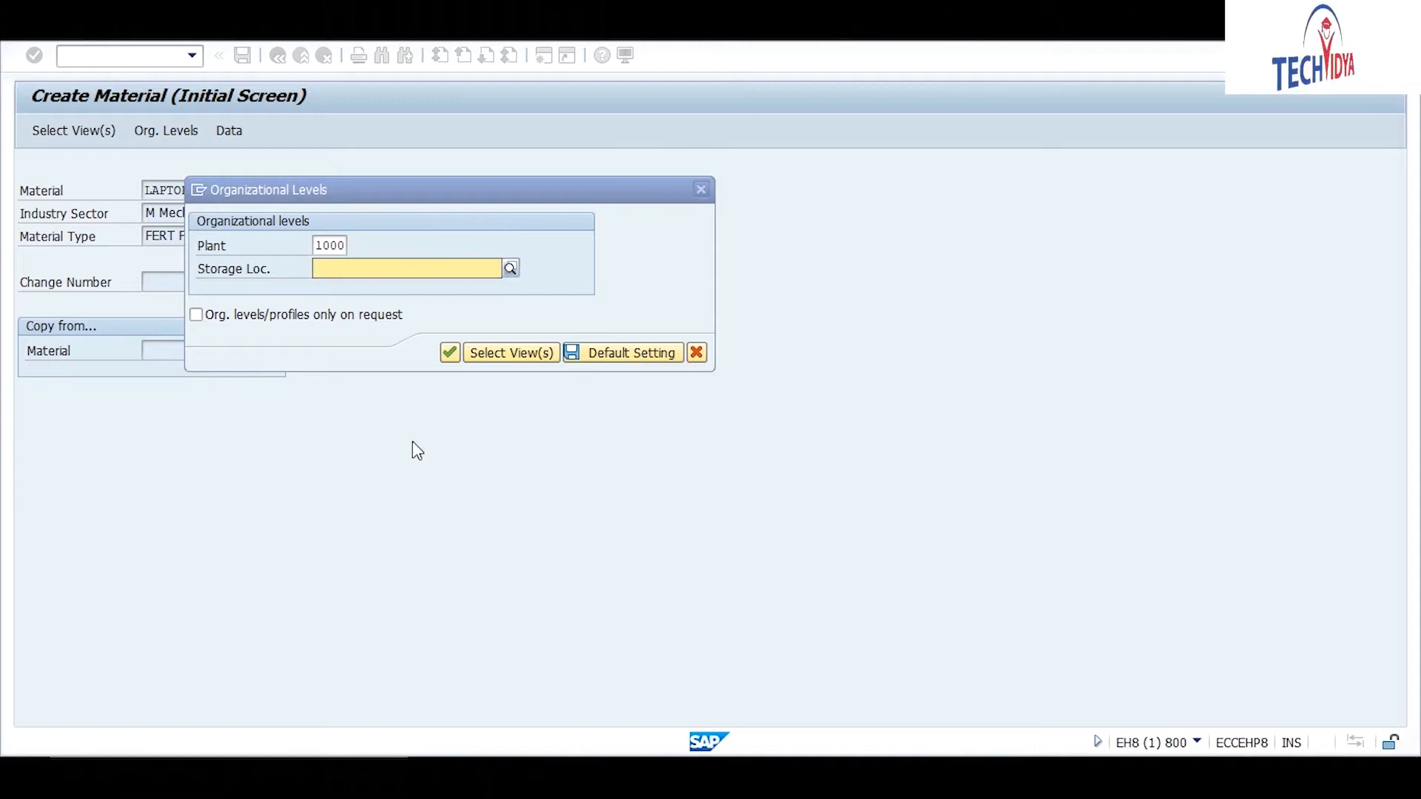
pyautogui.write('cm02')
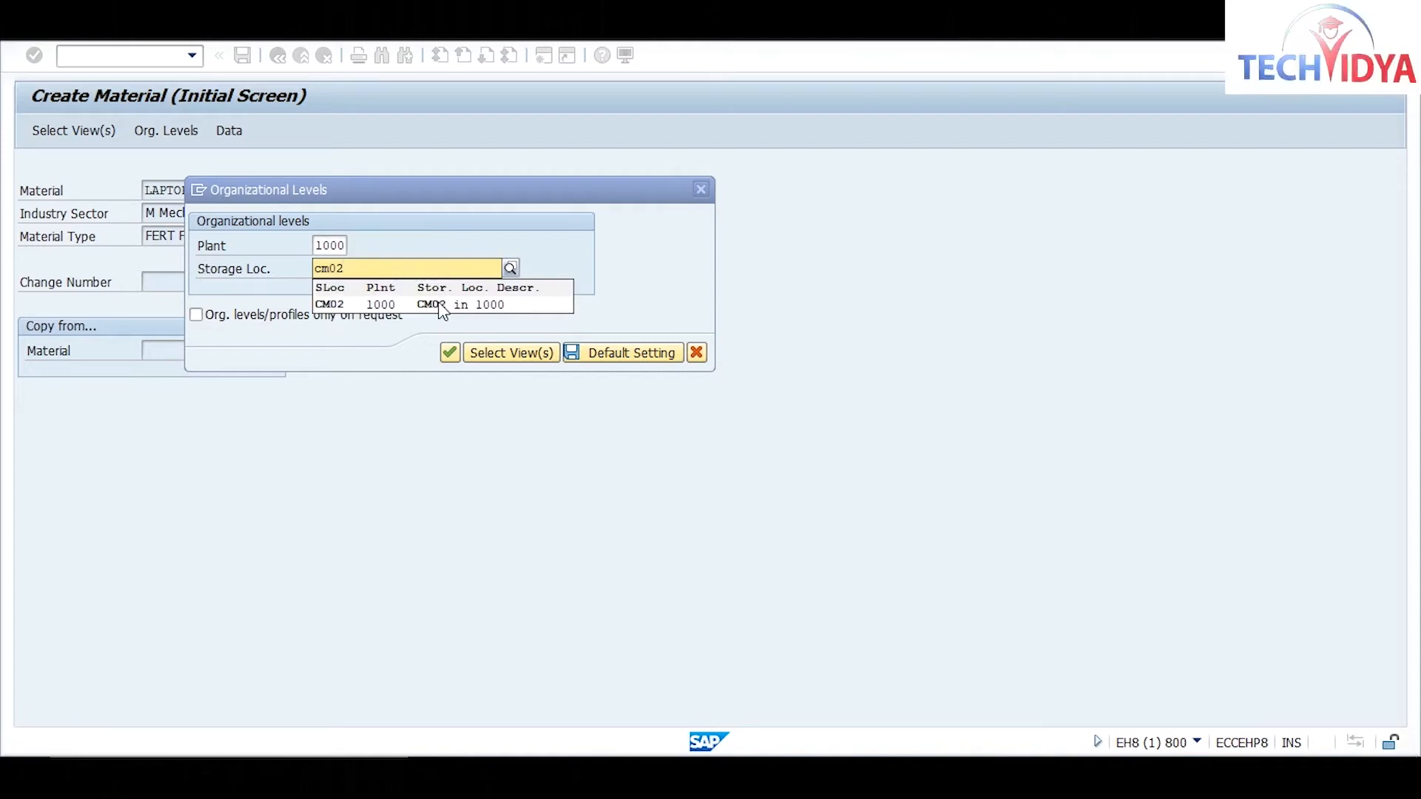
pyautogui.click(442, 304)
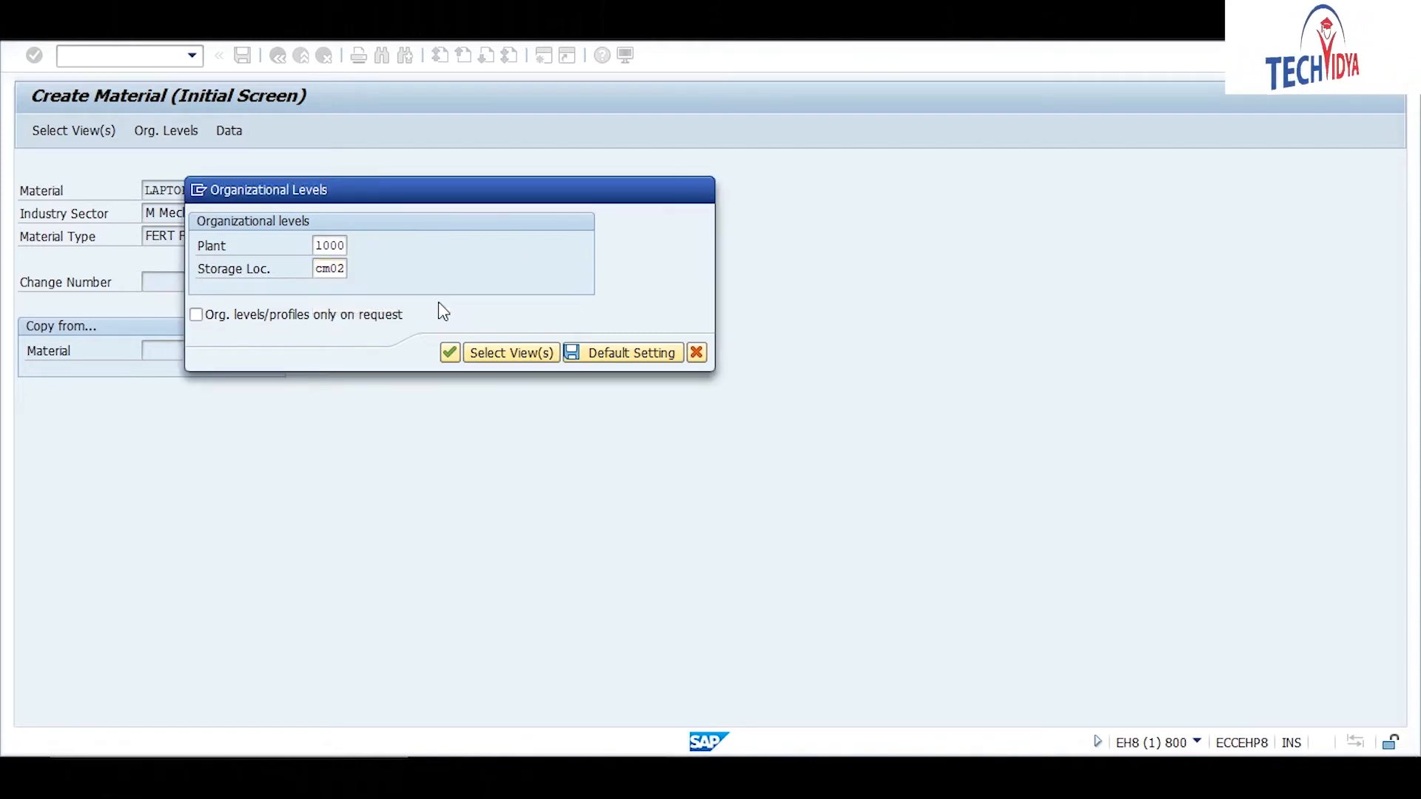
pyautogui.press('Return')
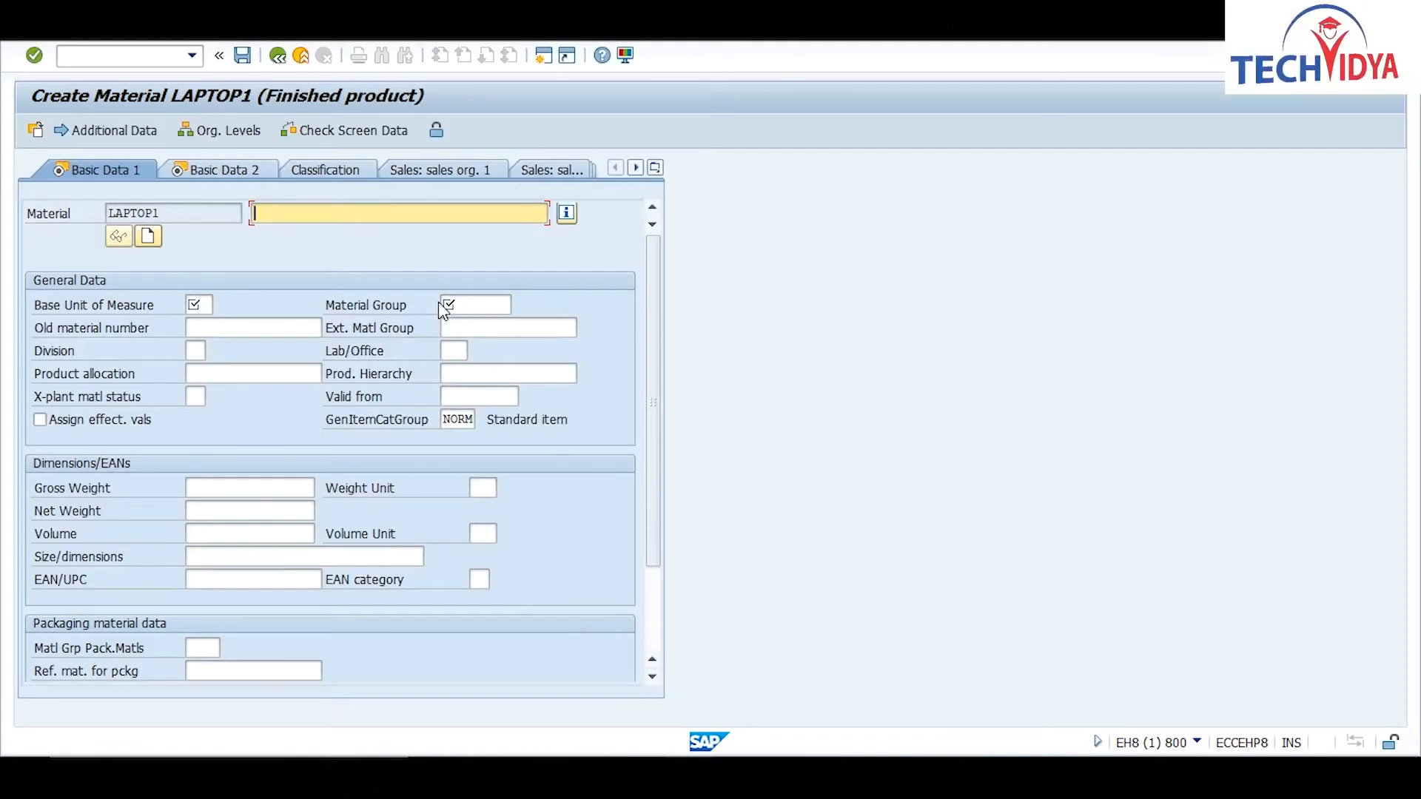
# Enter laptop-sub as the description of the material LAPTOP1
pyautogui.write('laptop')
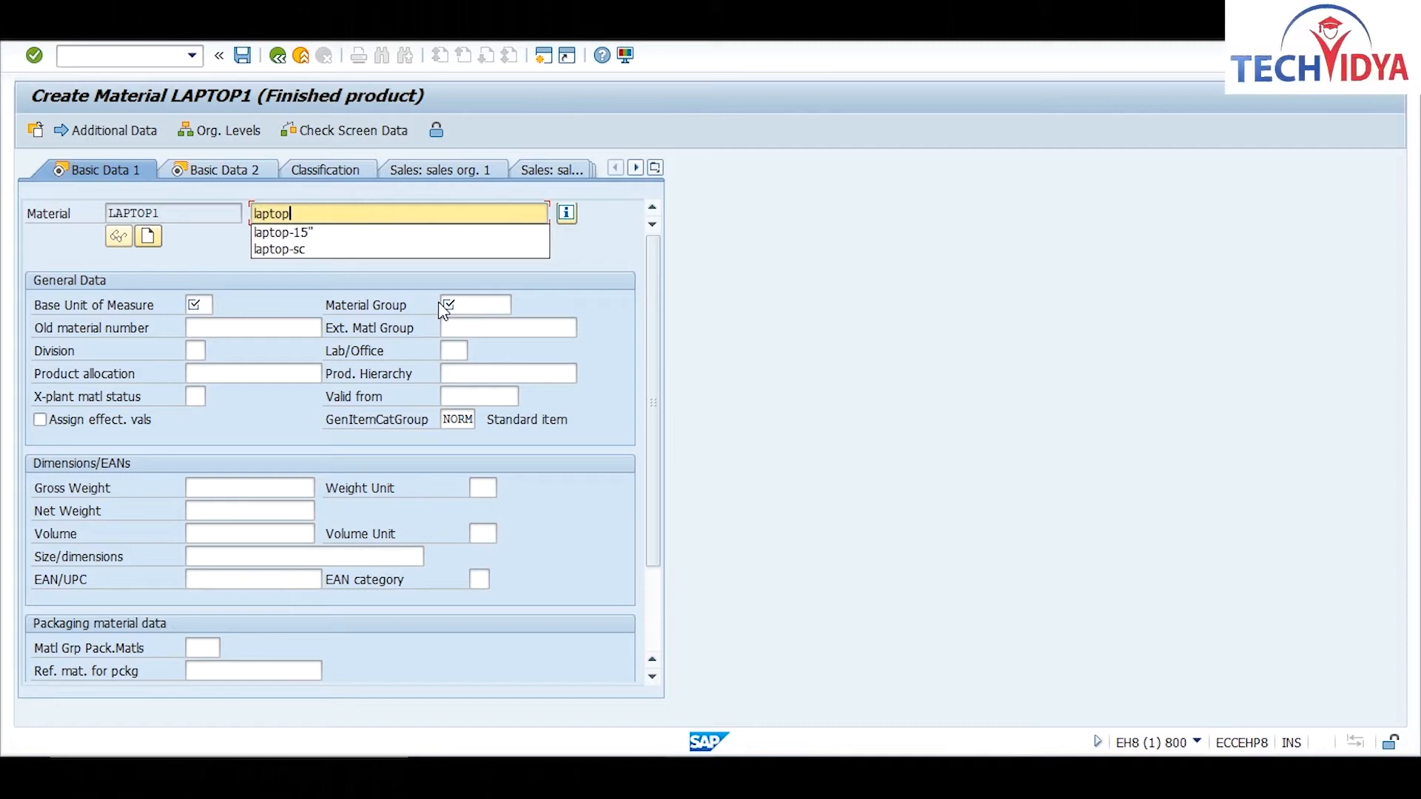
pyautogui.press('Down')
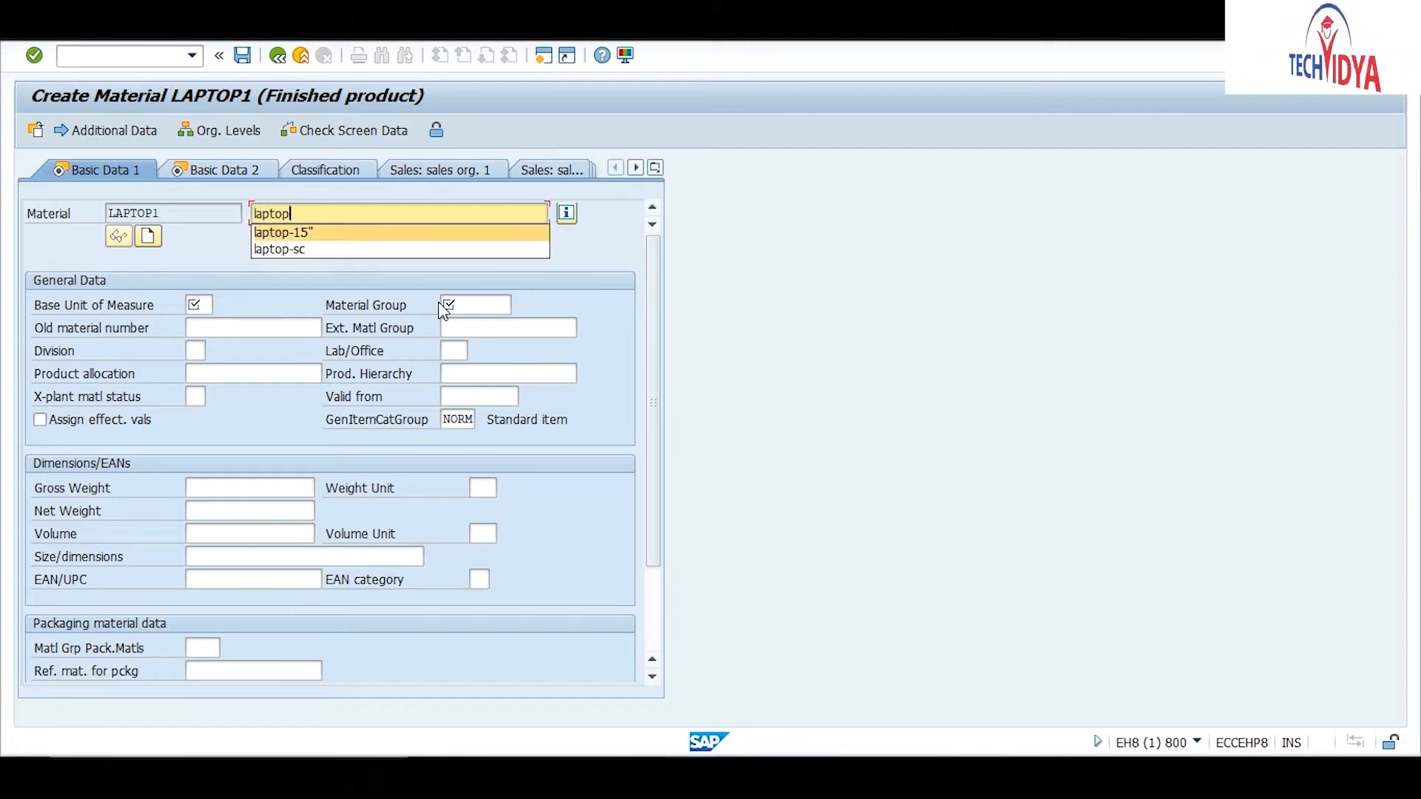
pyautogui.write('-')
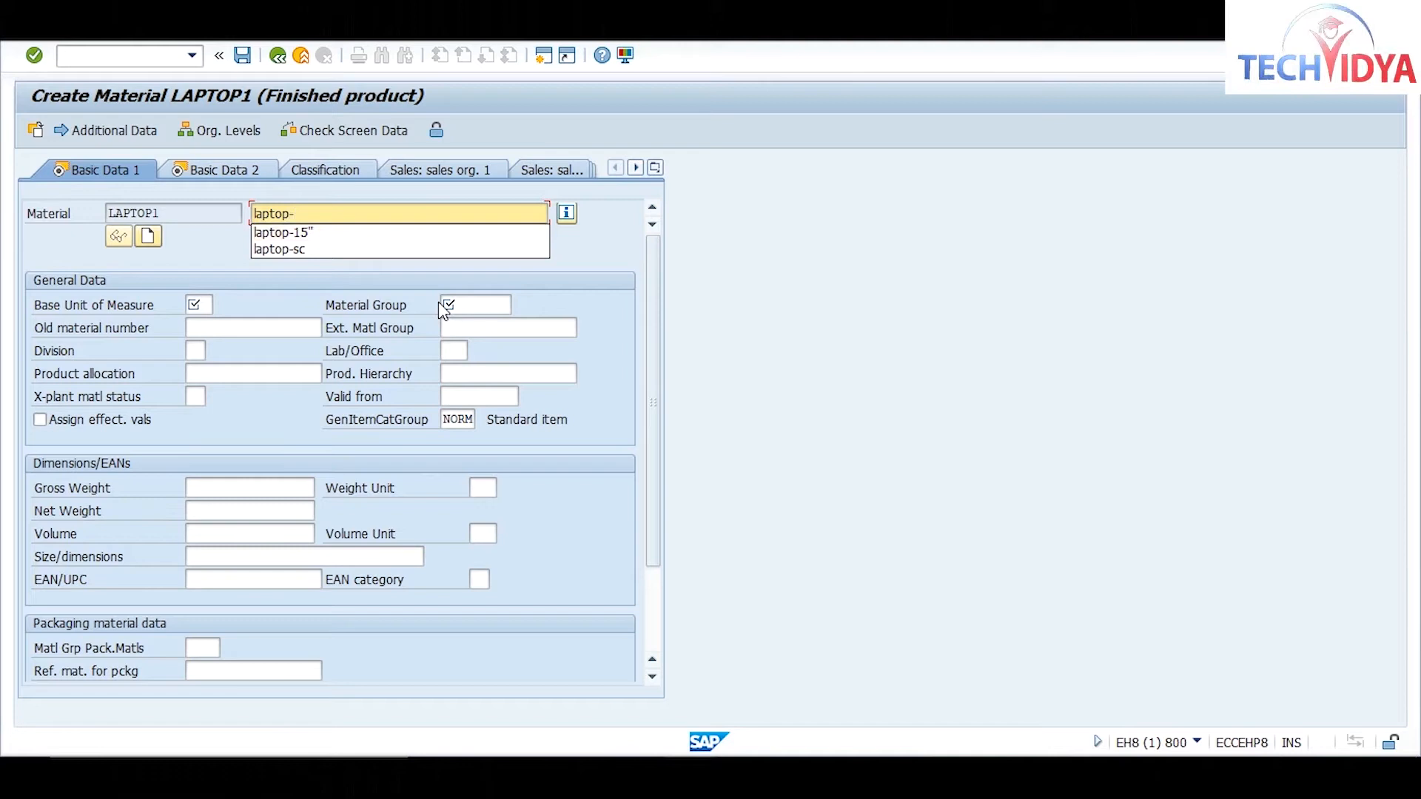
pyautogui.write('sub')
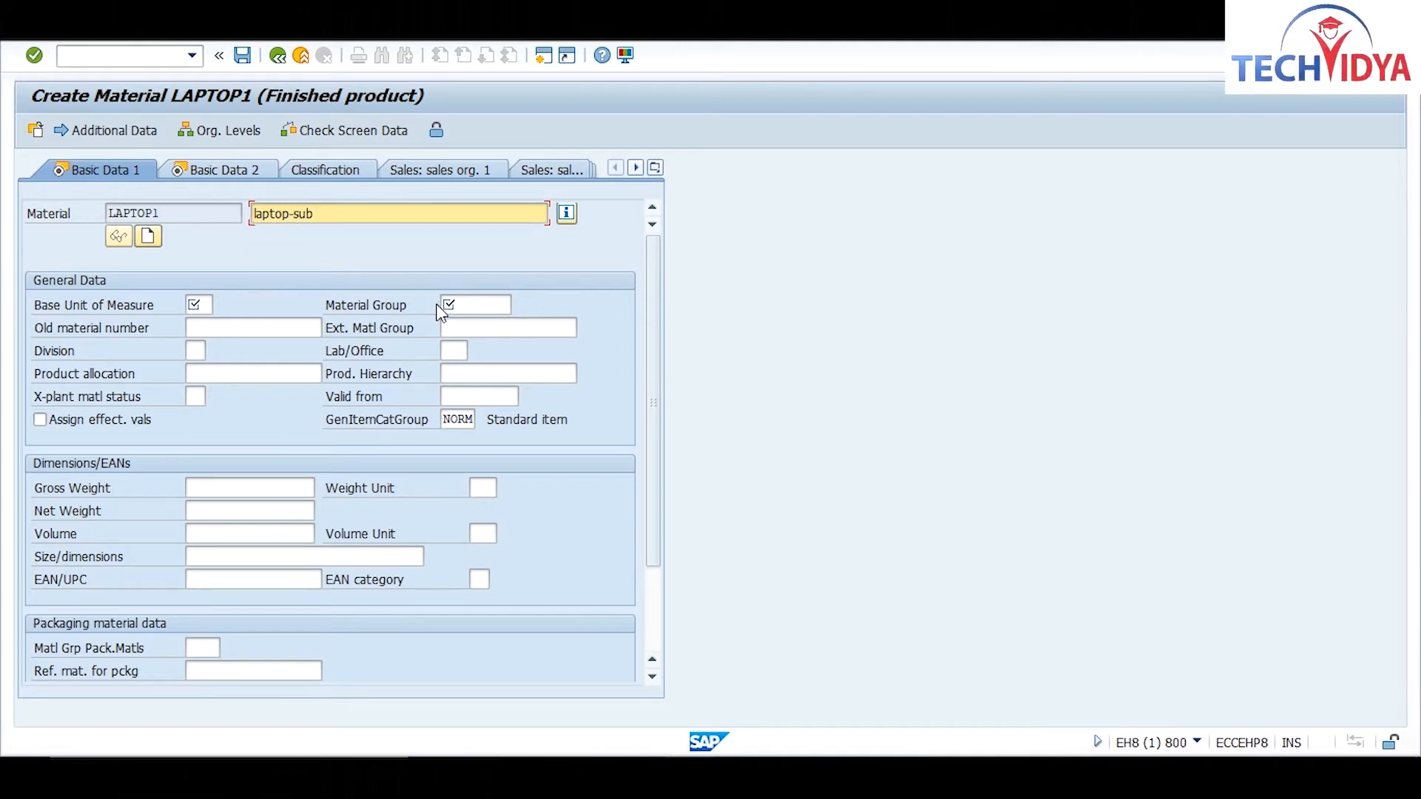
# Set the base unit of measure to EA and the material group to 0001, and continue to Basic Data 2
pyautogui.click(201, 306)
pyautogui.write('ea')
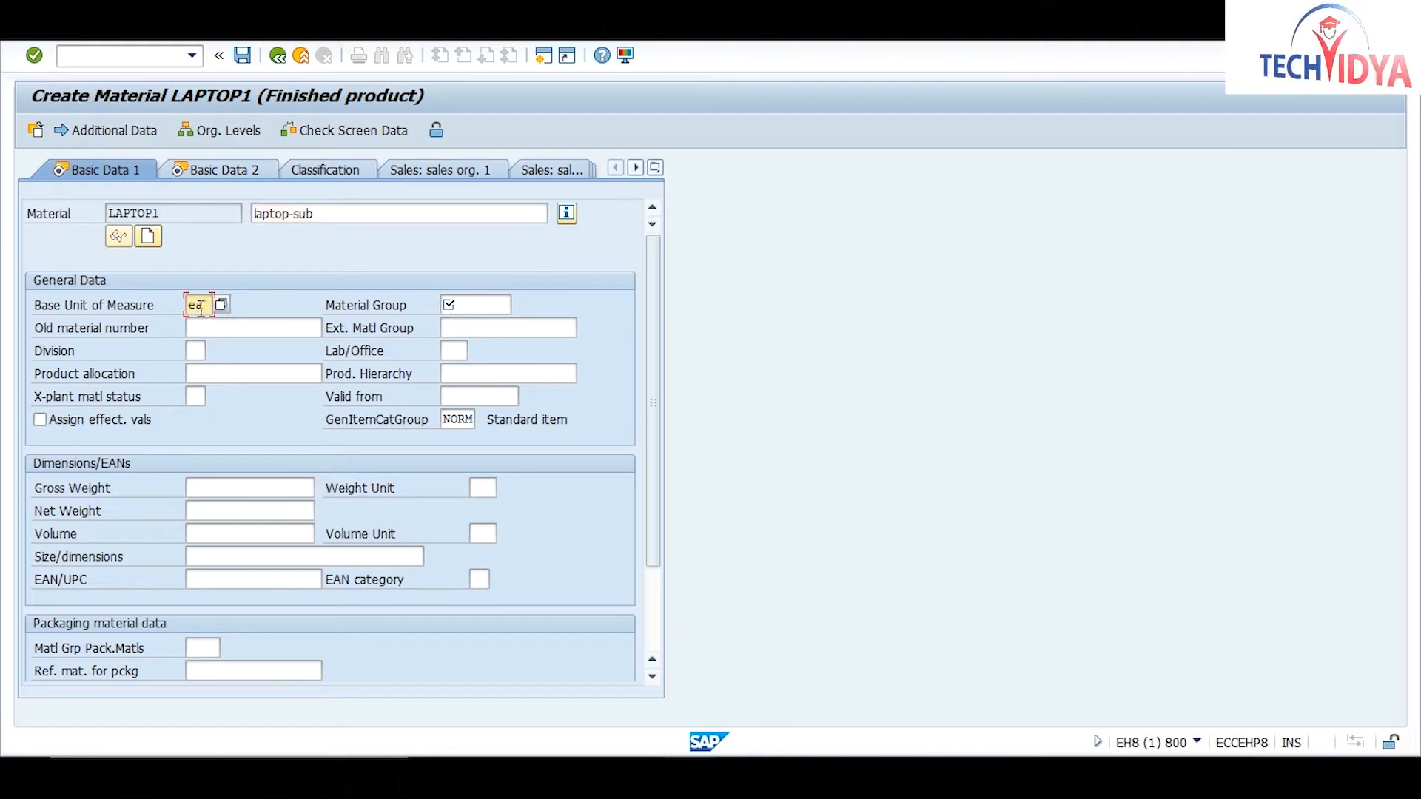
pyautogui.click(486, 305)
pyautogui.write('0001')
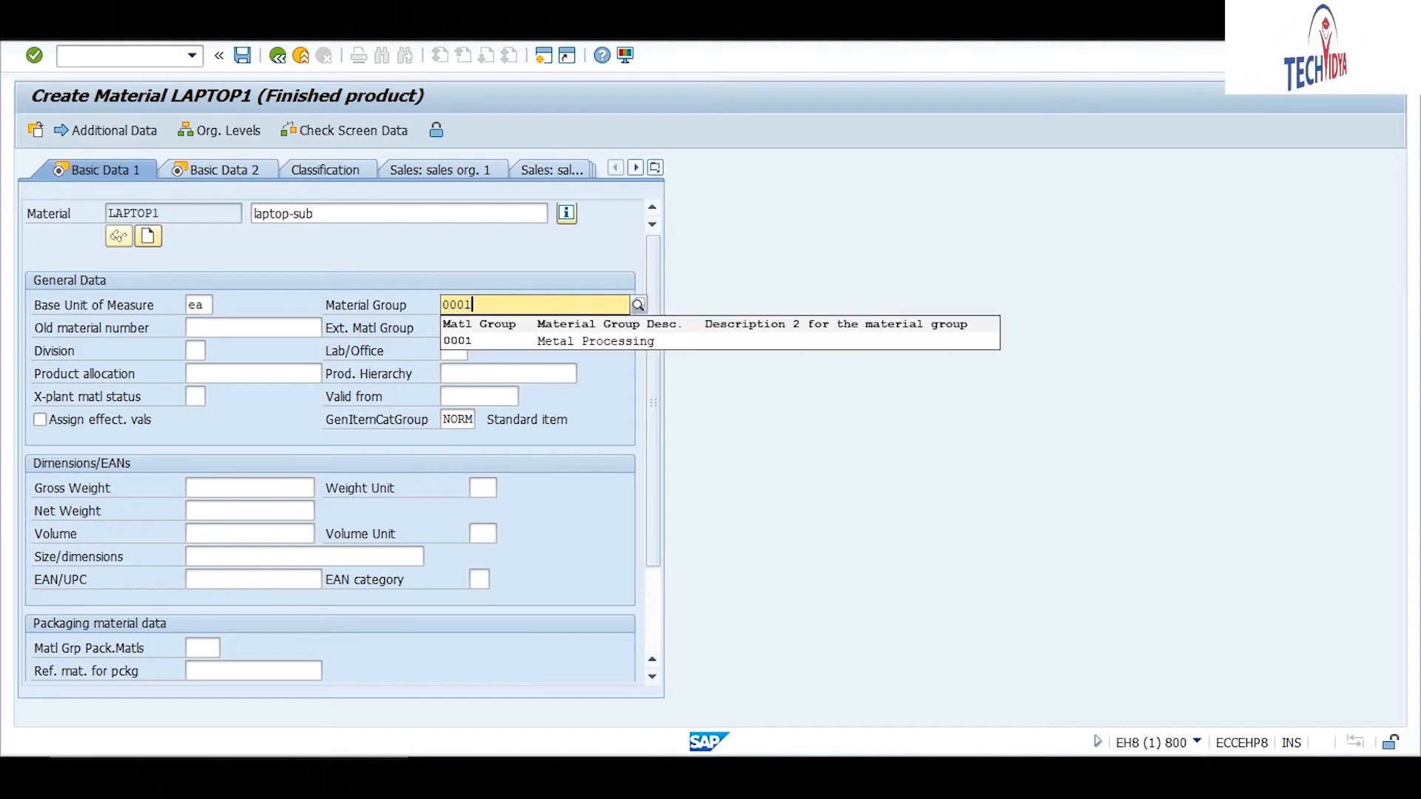
pyautogui.press('Down')
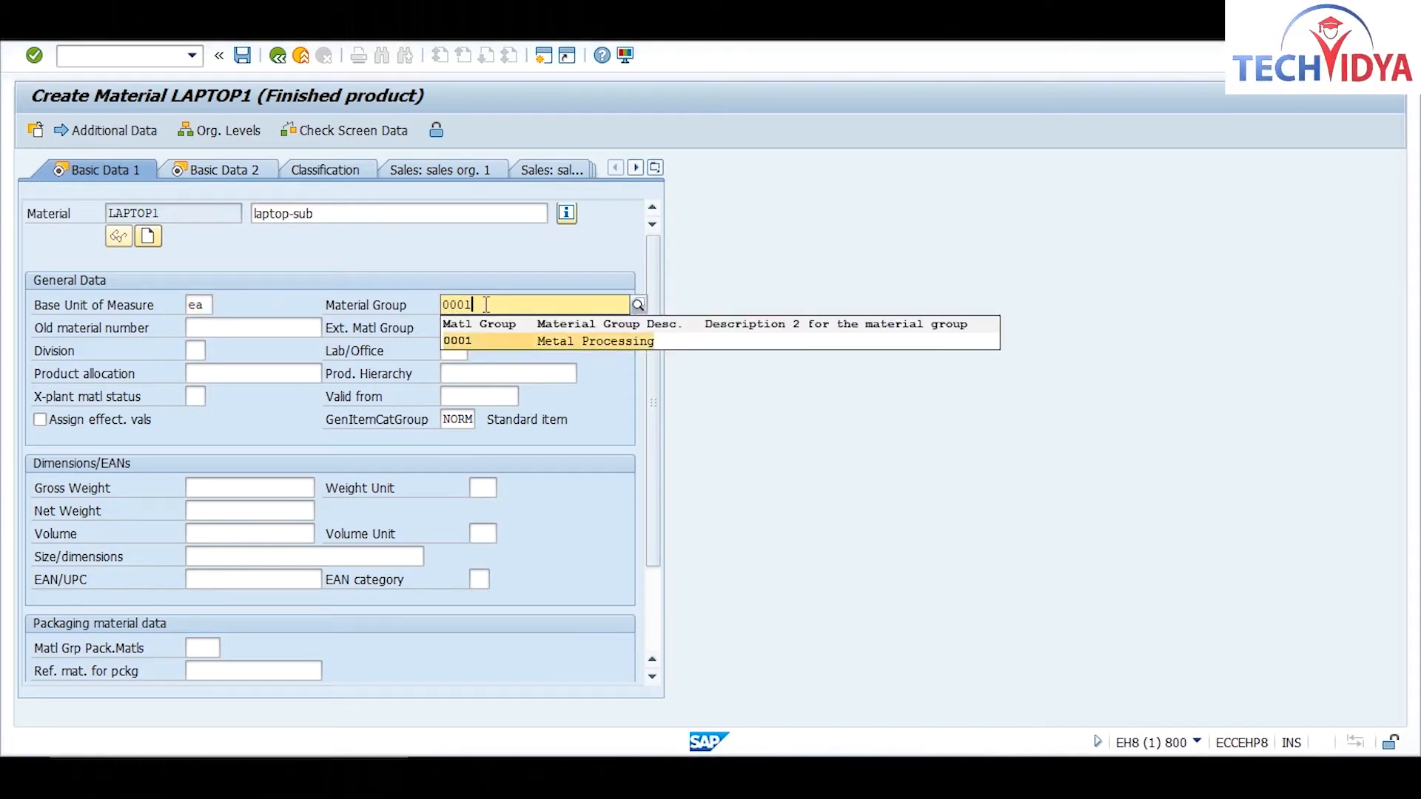
pyautogui.press('Return')
pyautogui.press('Return')
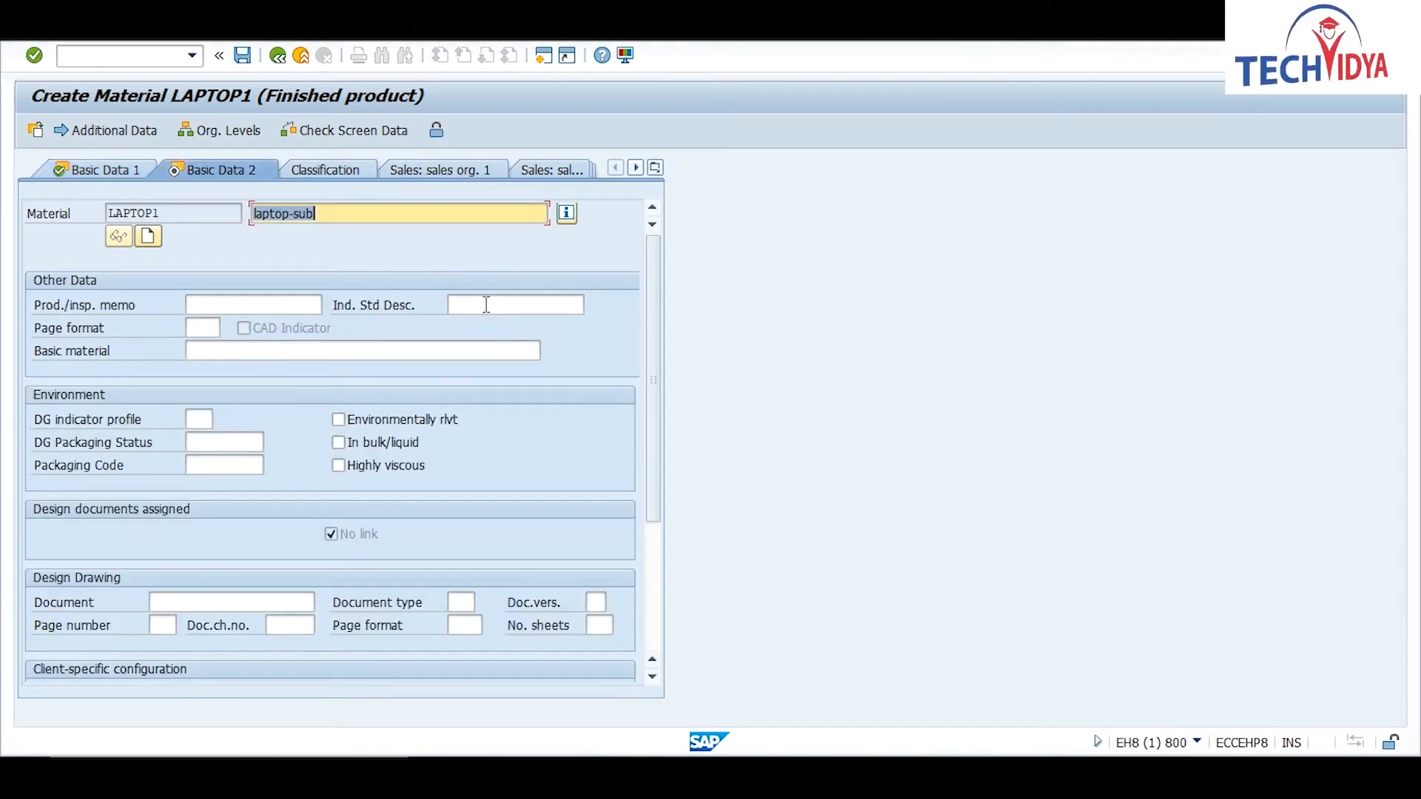
# Continue to the purchasing data, assign purchasing group 000 and proceed to the plant storage data
pyautogui.press('Return')
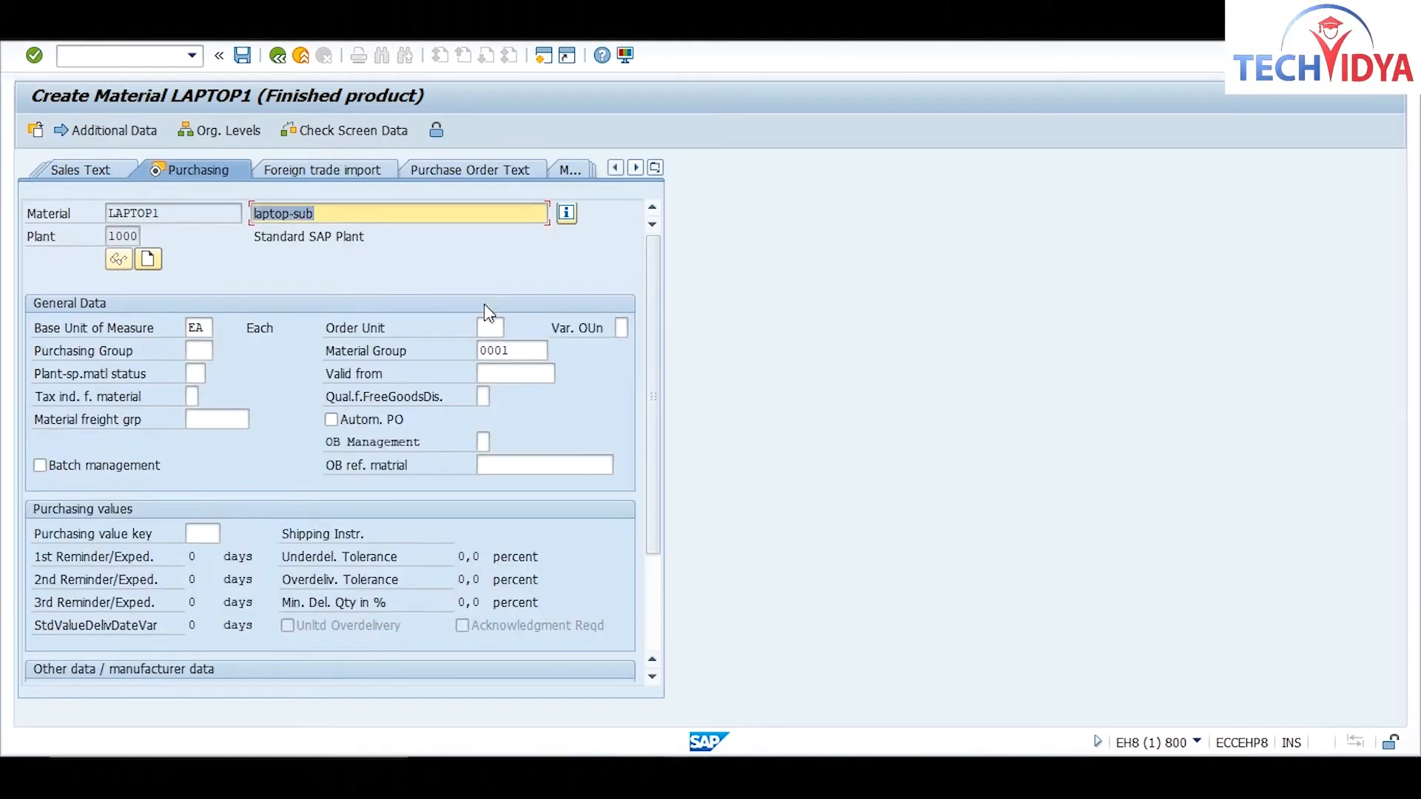
pyautogui.click(199, 352)
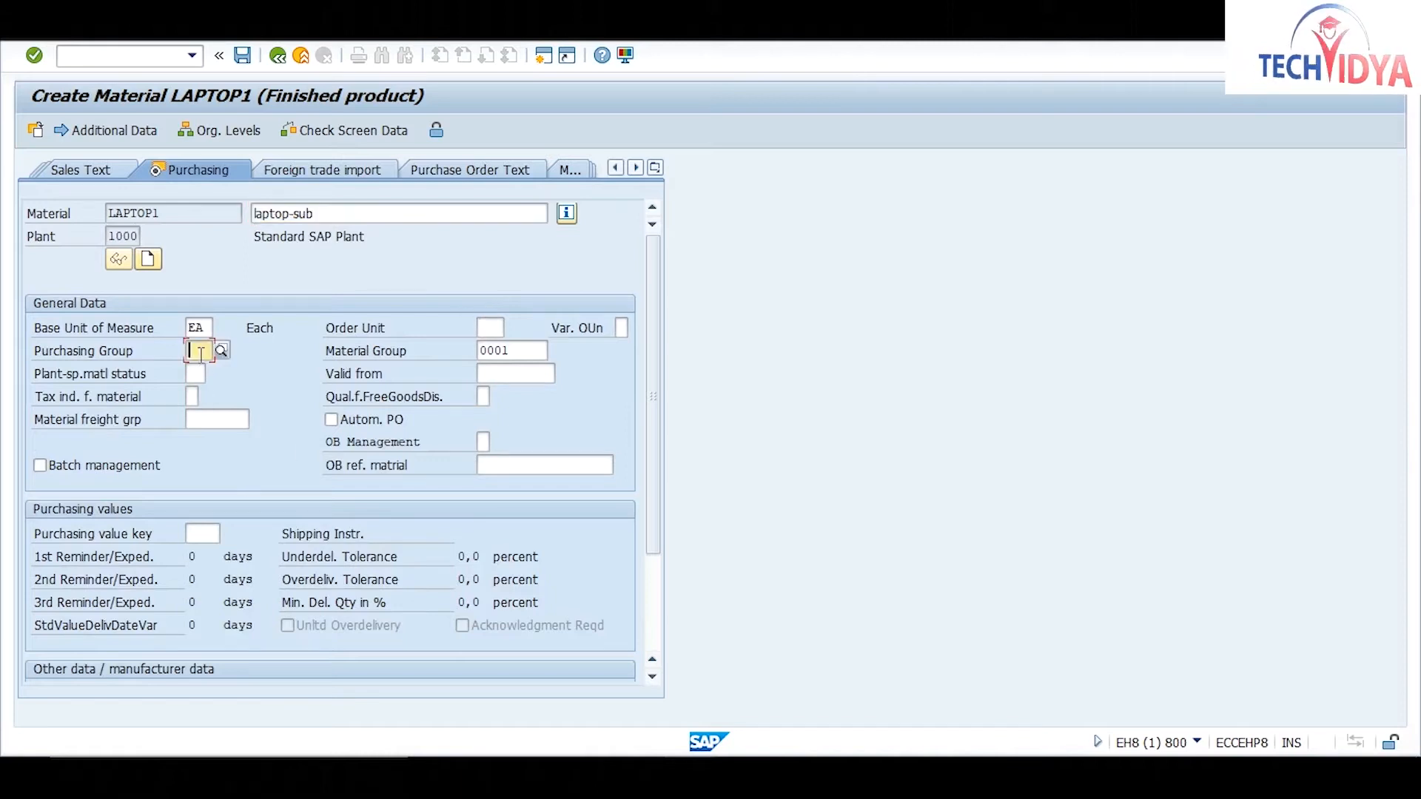
pyautogui.write('000')
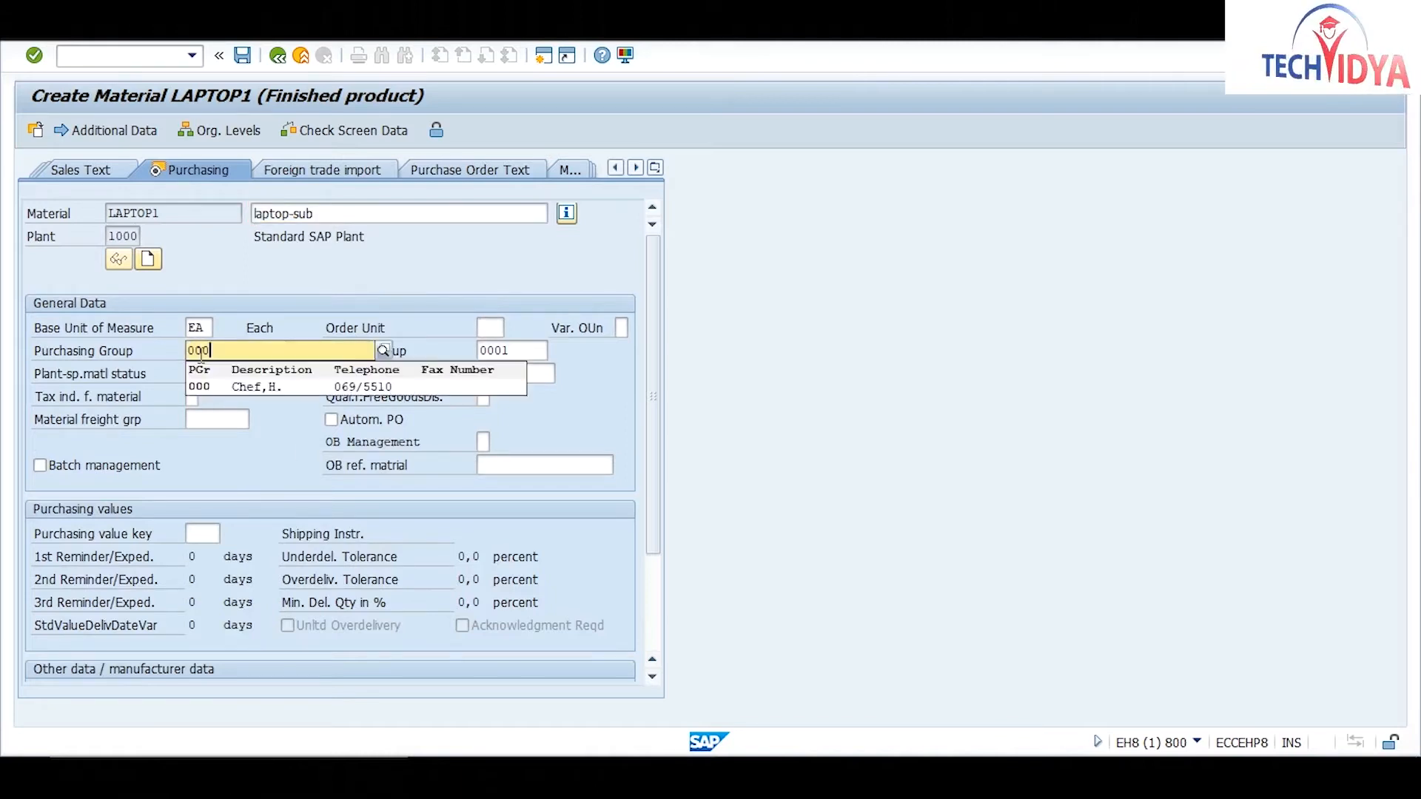
pyautogui.press('Return')
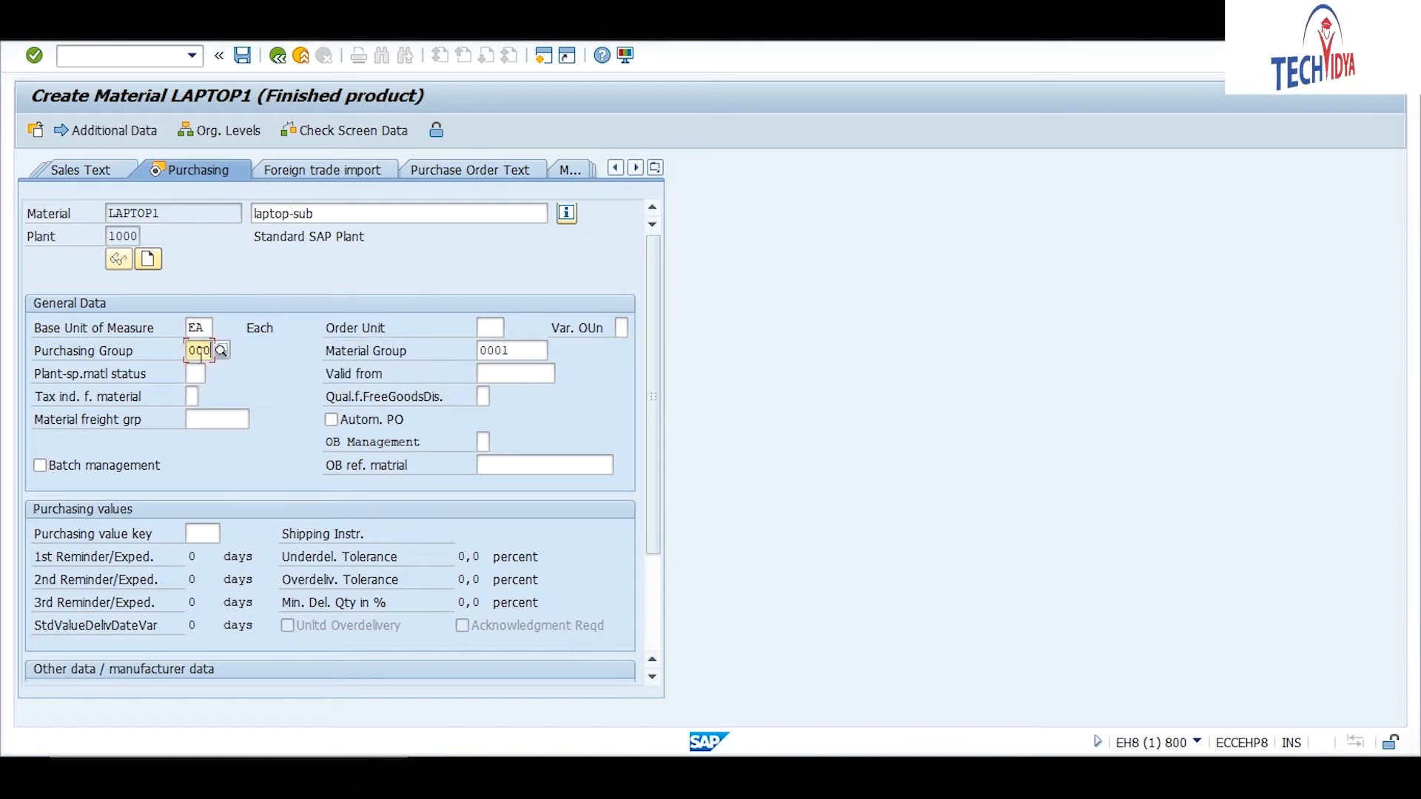
pyautogui.press('Return')
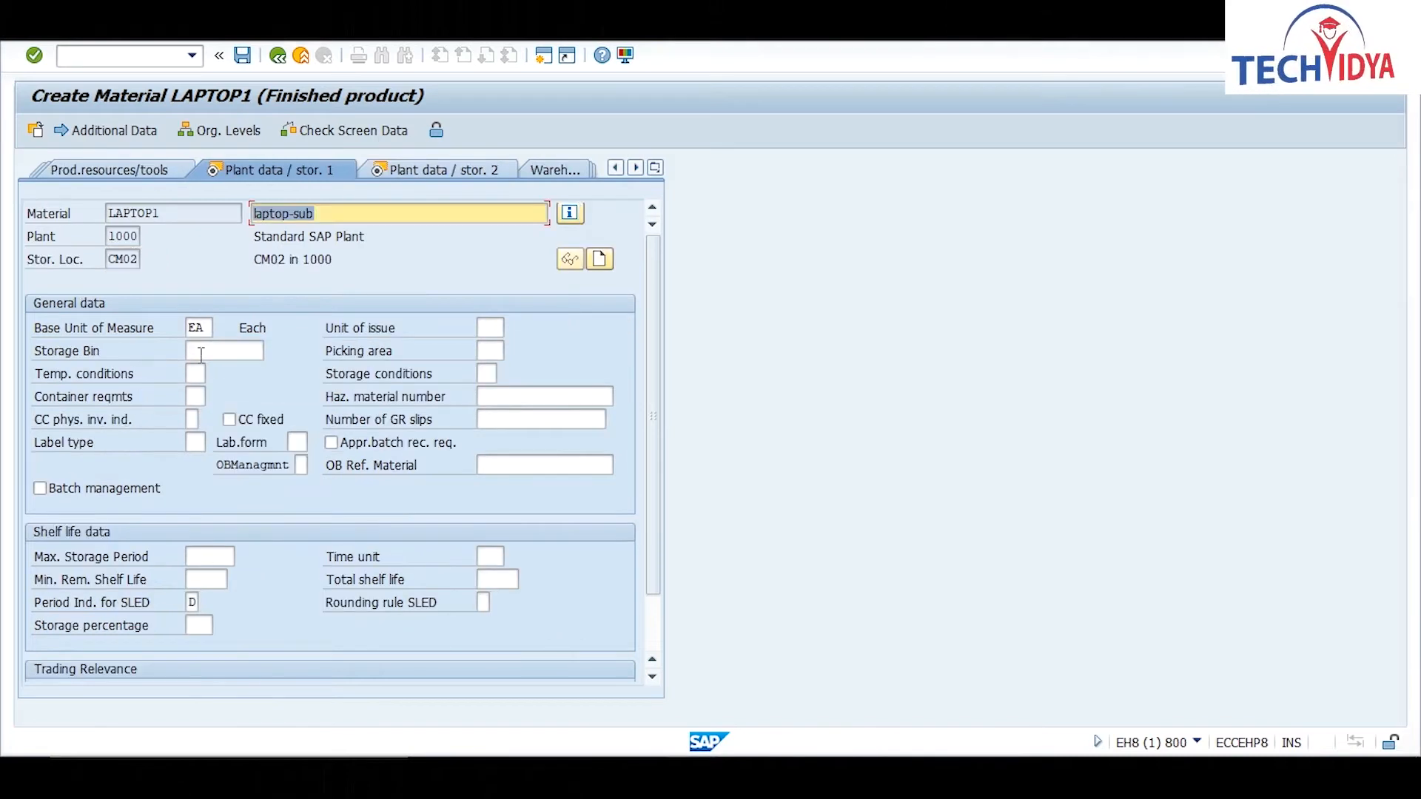
# Pass through the plant storage views without entries and set the valuation class to 7920 in Accounting 1
pyautogui.press('Return')
pyautogui.press('Return')
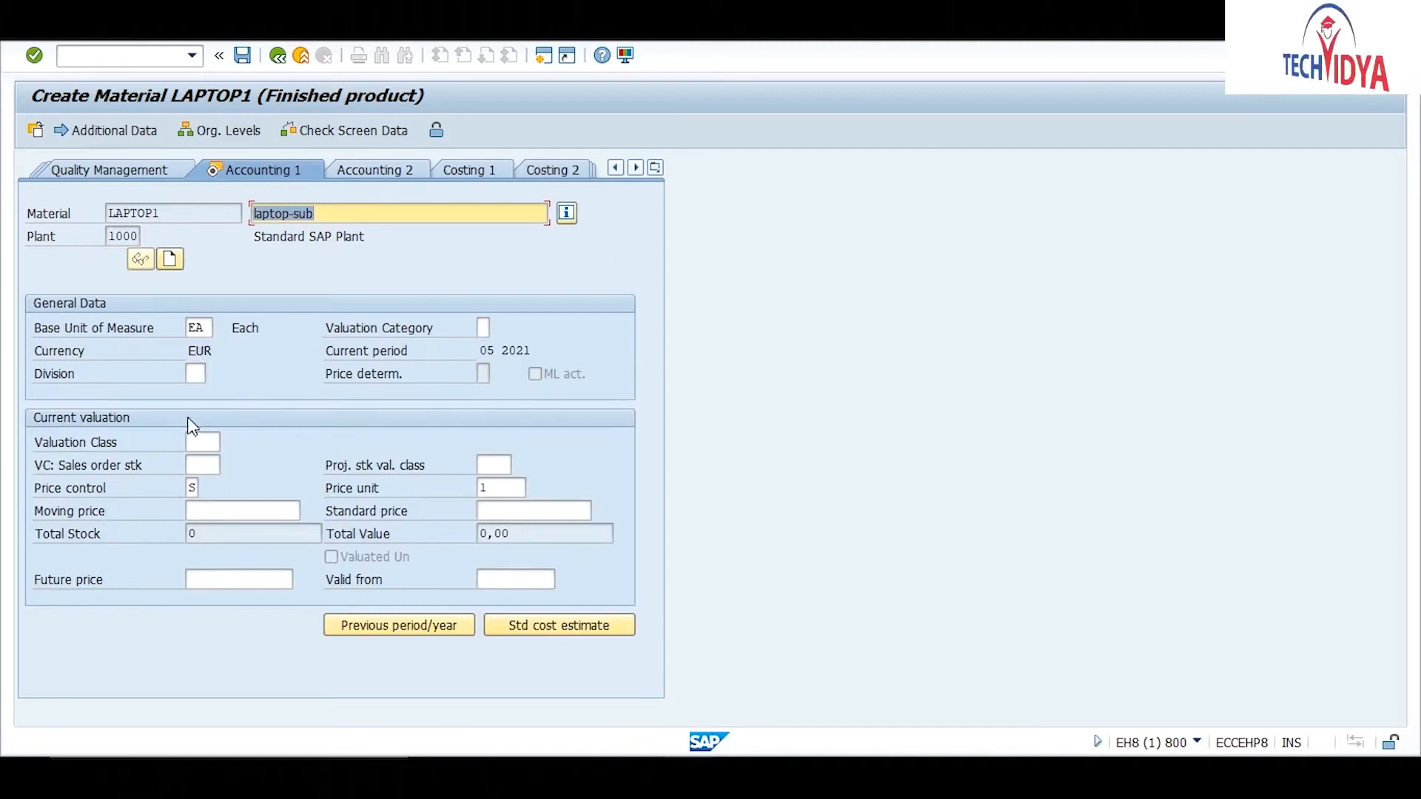
pyautogui.click(208, 445)
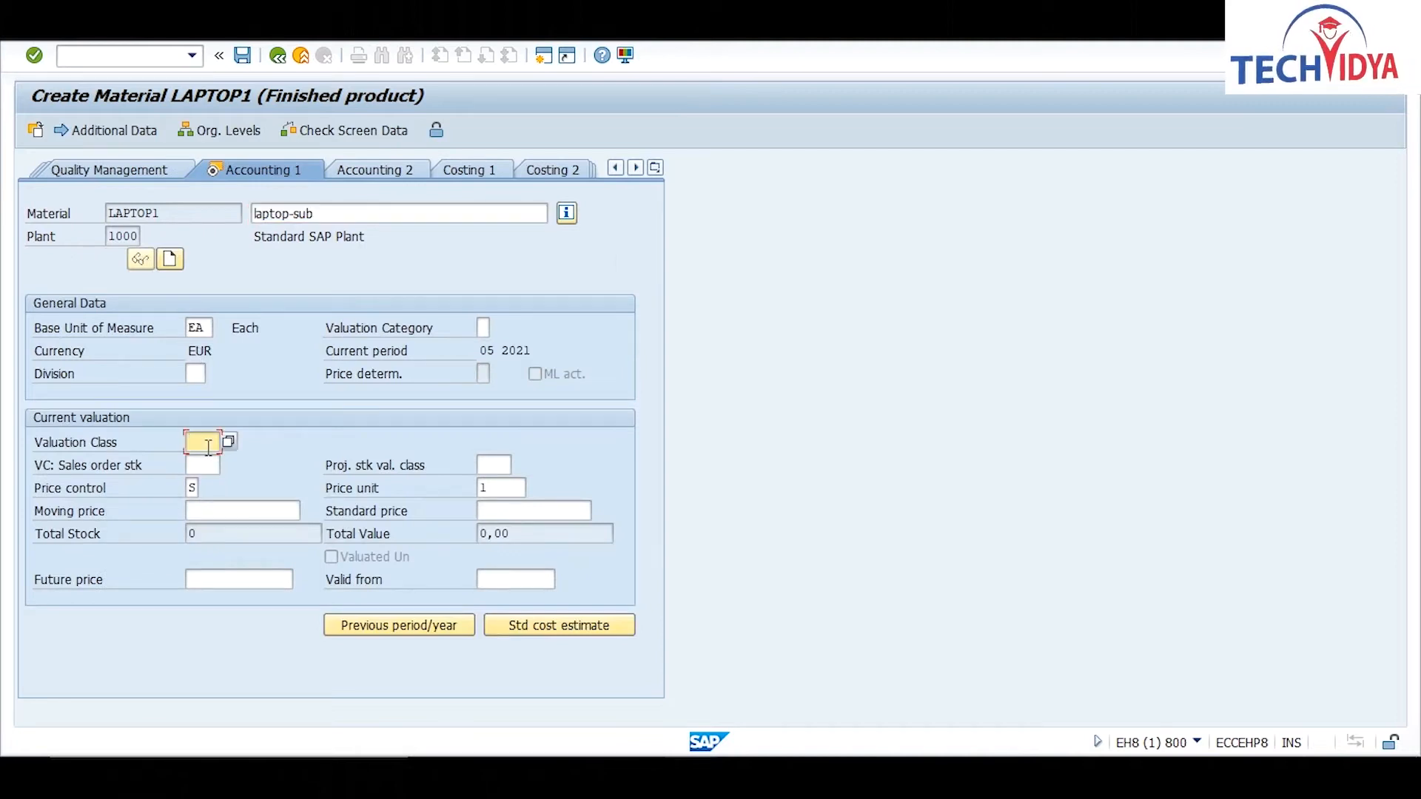
pyautogui.write('79')
pyautogui.press('Down')
pyautogui.press('Return')
# Enter a standard price of 40000 and save the new material LAPTOP1
pyautogui.press('Tab')
pyautogui.press('Tab')
pyautogui.press('Tab')
pyautogui.press('Tab')
pyautogui.press('Tab')
pyautogui.press('Tab')
pyautogui.write('40000')
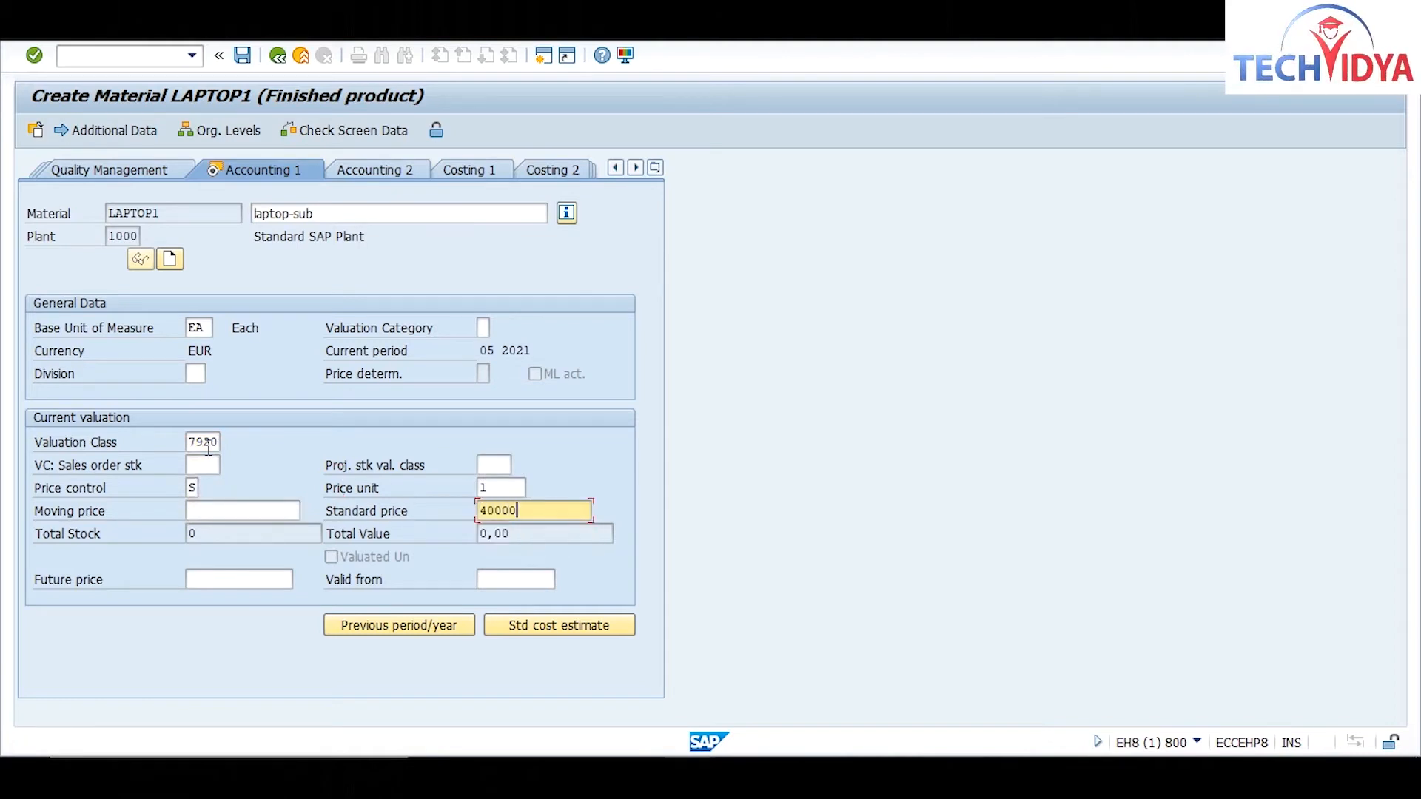
pyautogui.press('Return')
pyautogui.press('Return')
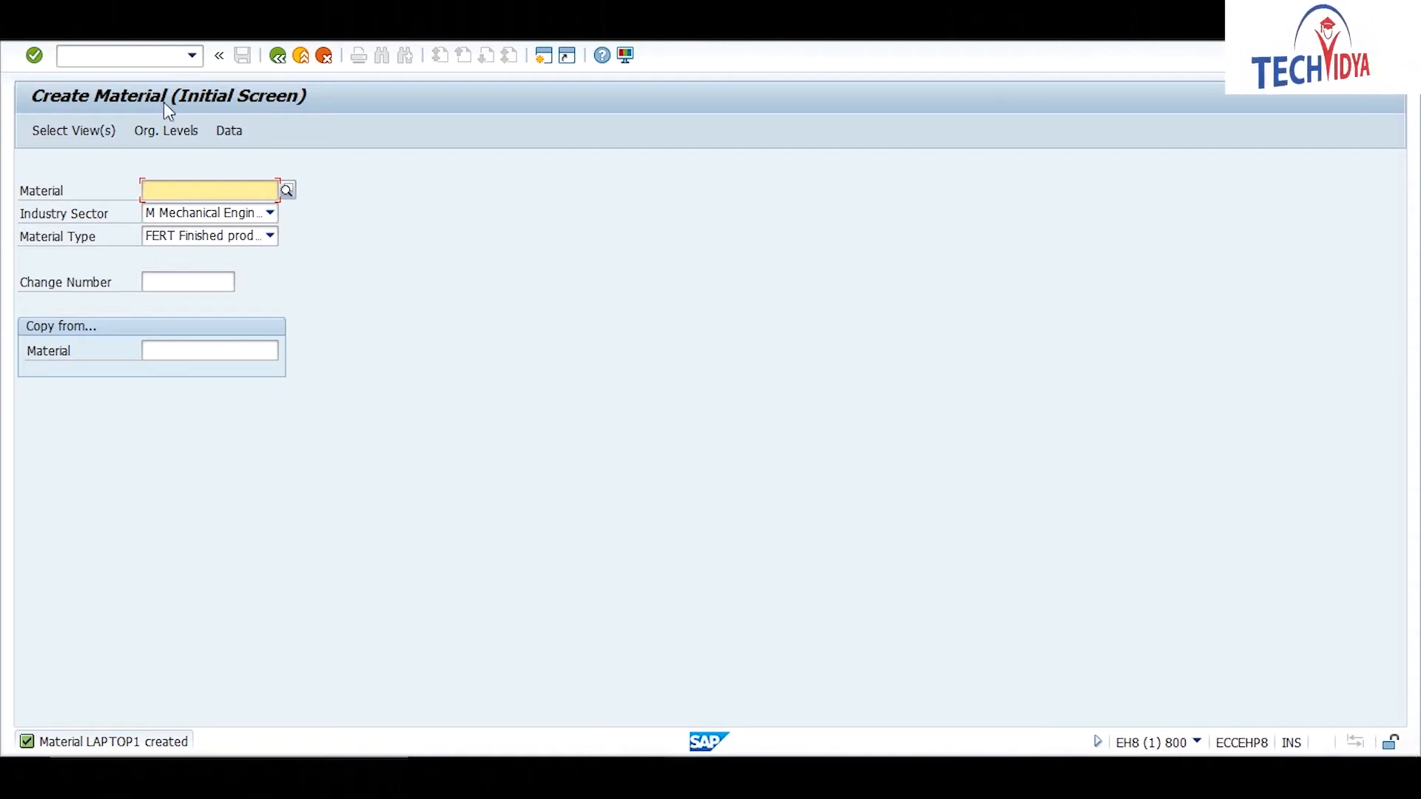
# Set the material type for the next new material to ROH Raw material
pyautogui.click(136, 54)
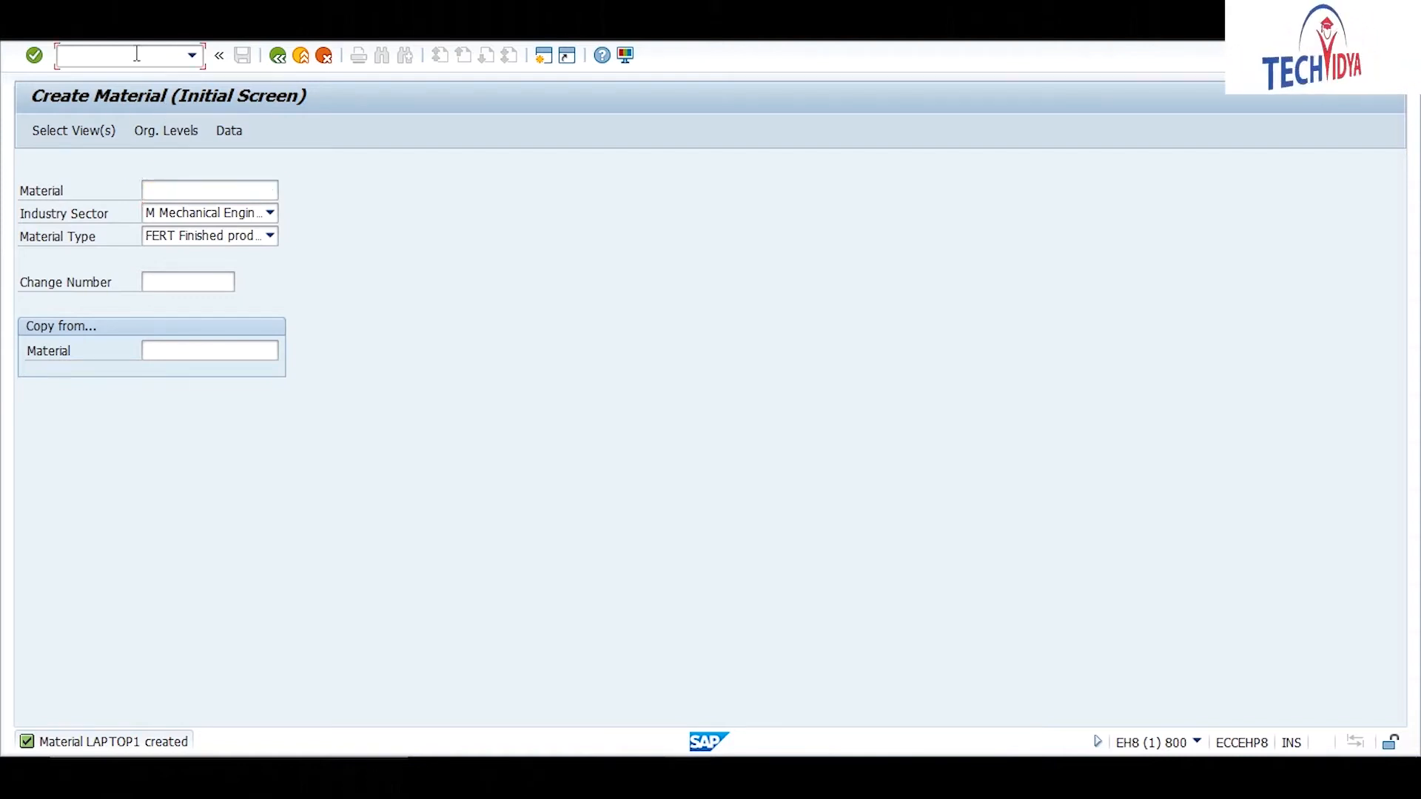
pyautogui.click(182, 242)
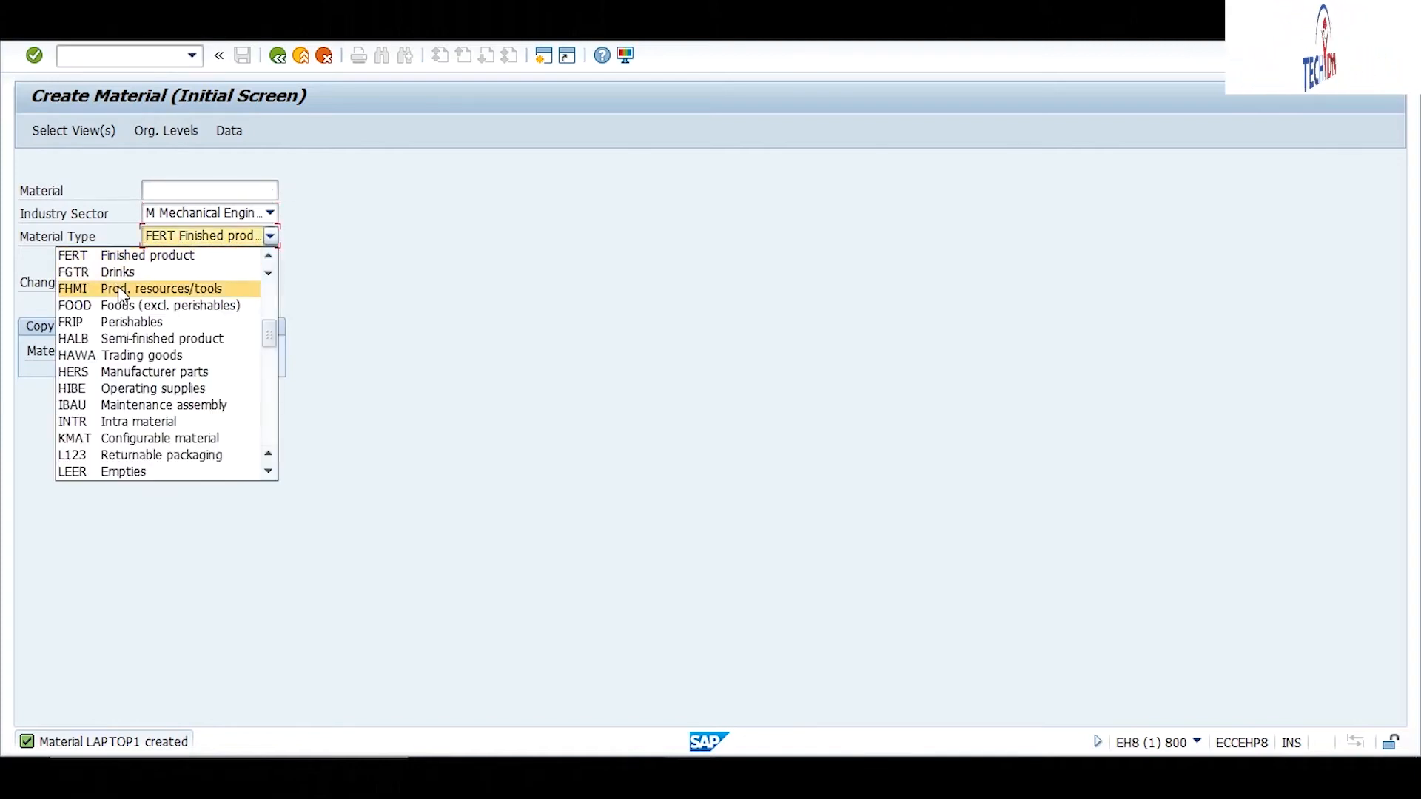
pyautogui.write('roh')
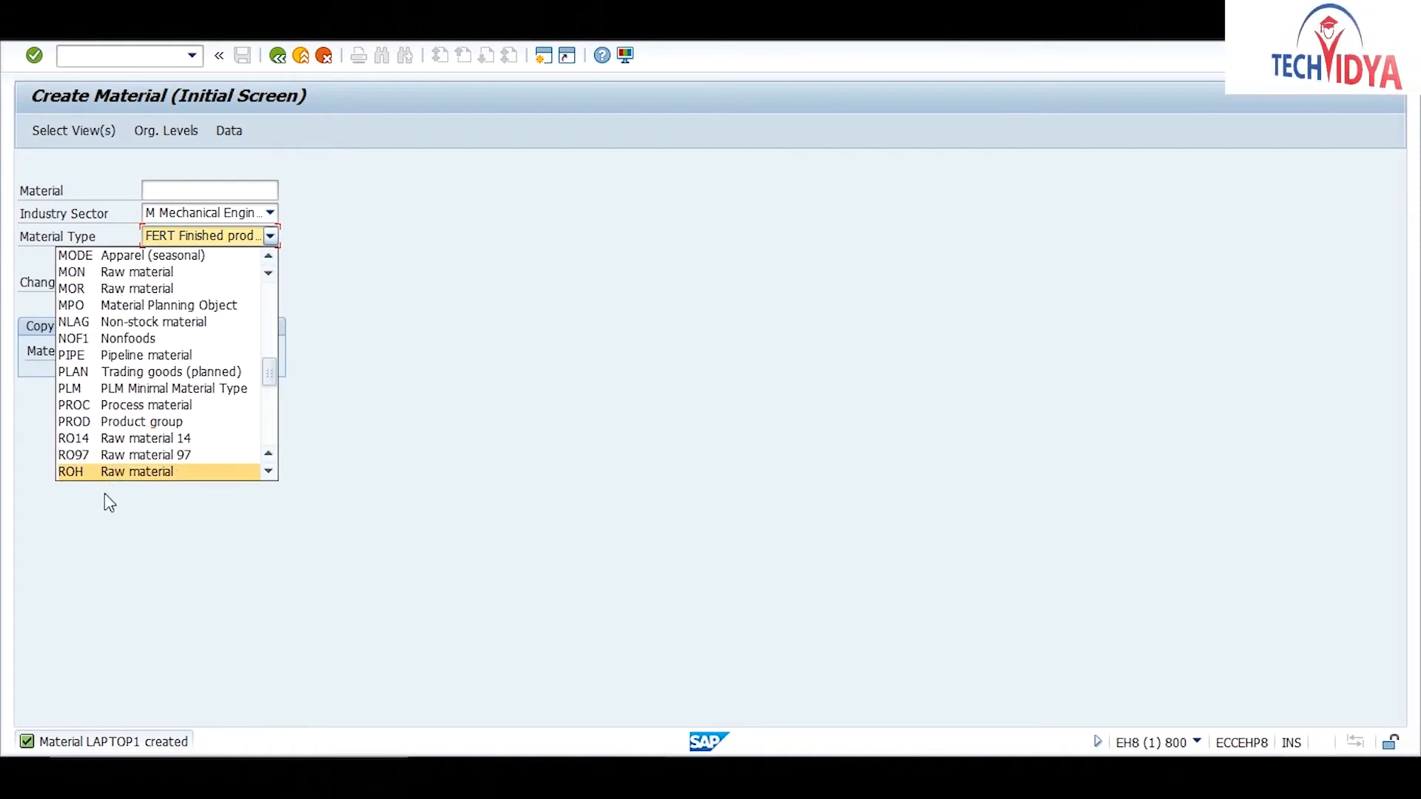
pyautogui.click(109, 475)
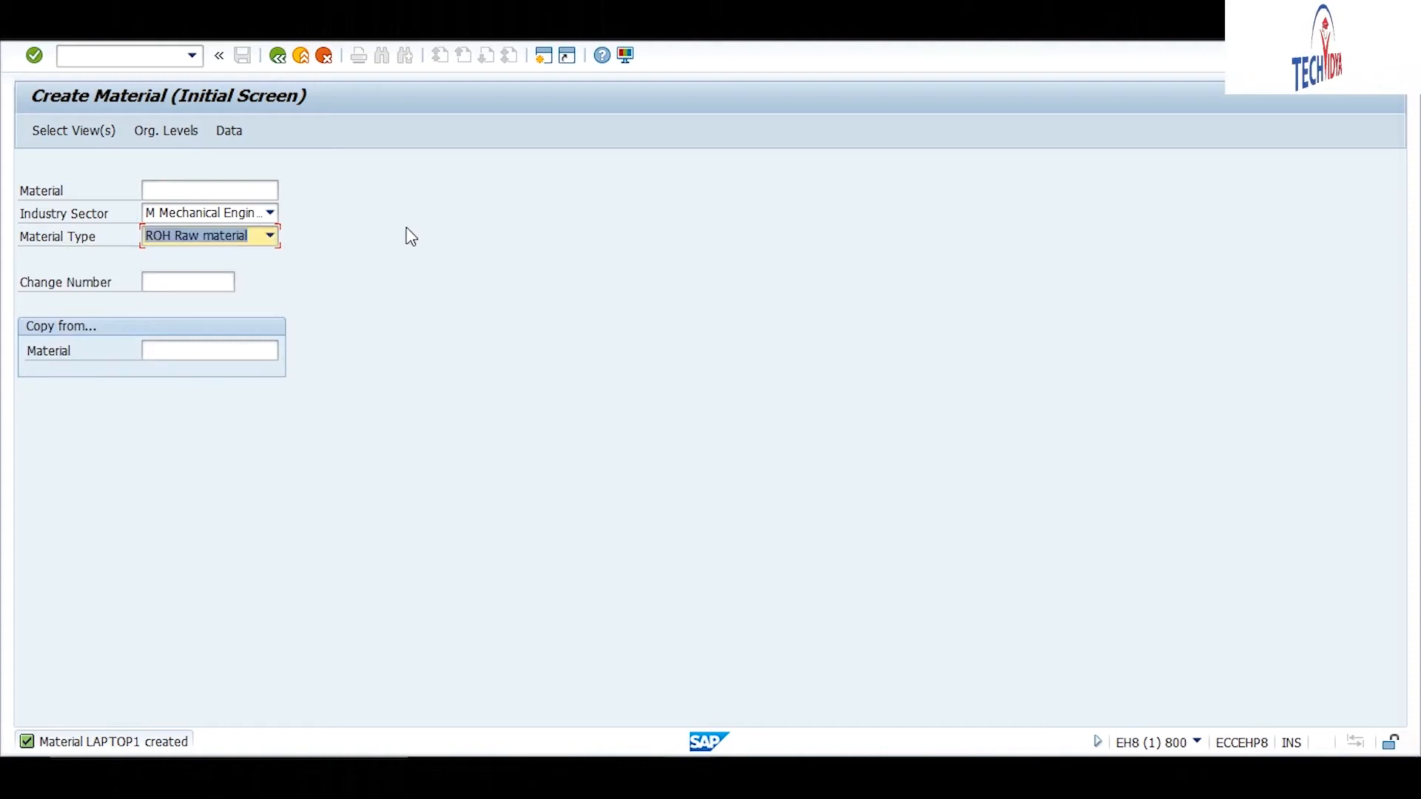
# Name the new raw material SCREEN and proceed to its view selection
pyautogui.click(248, 191)
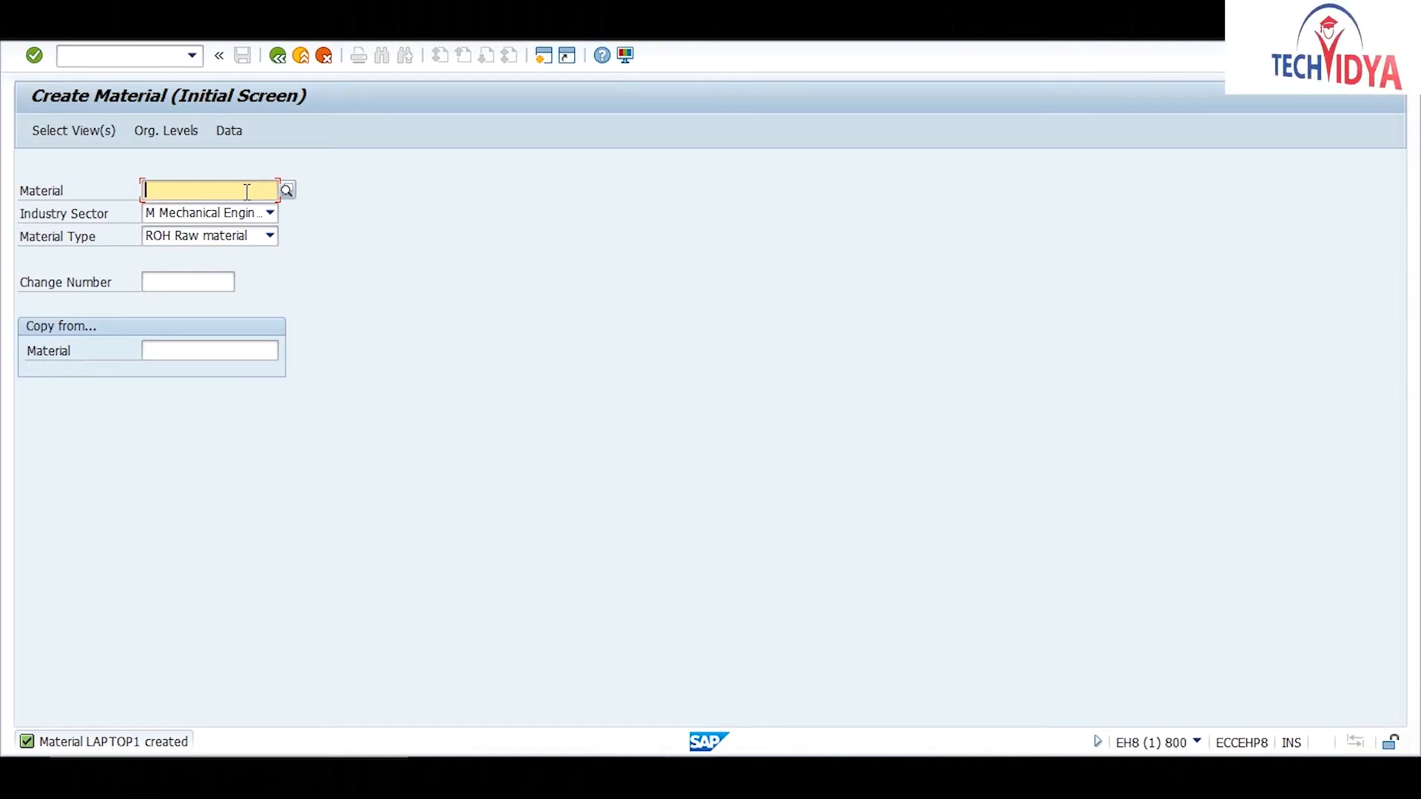
pyautogui.write('screen')
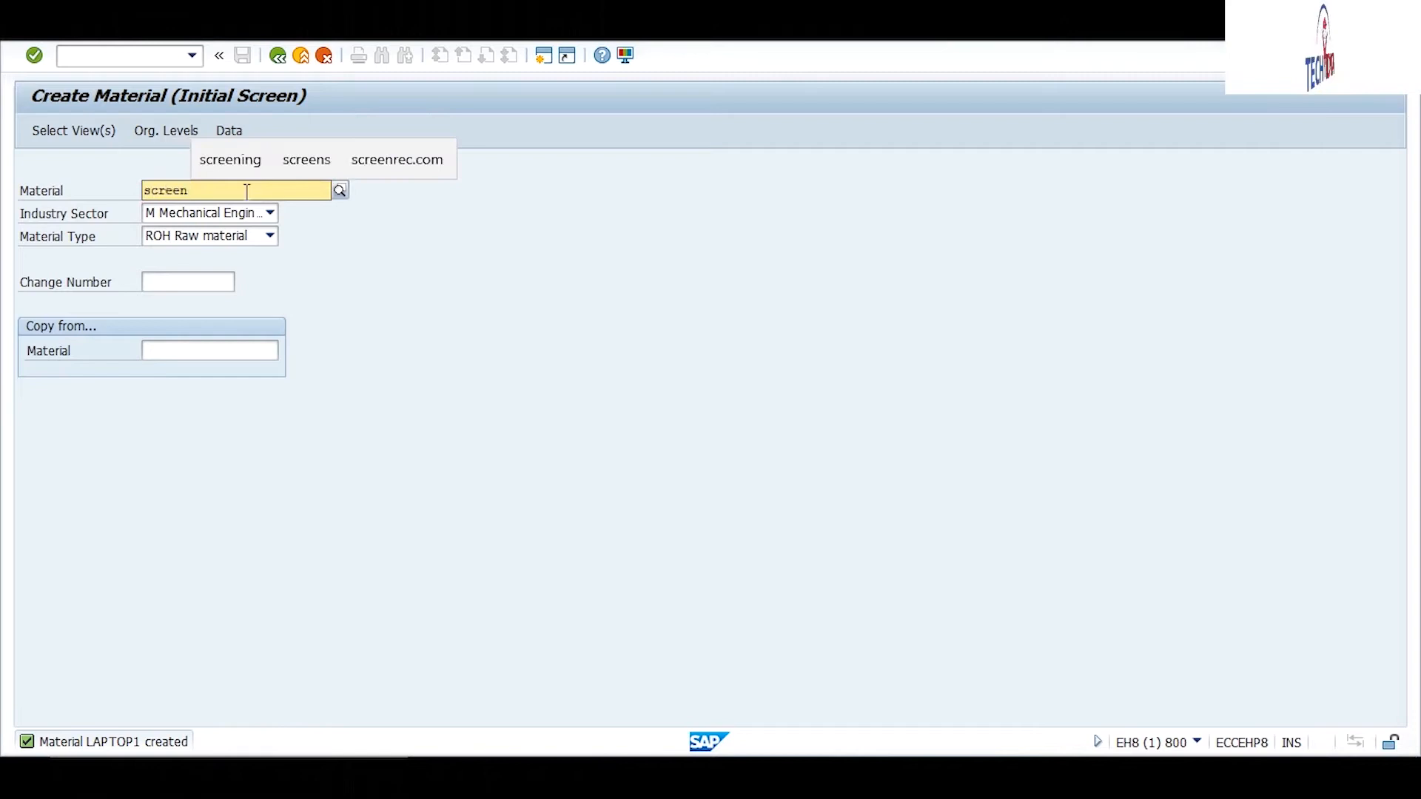
pyautogui.press('Return')
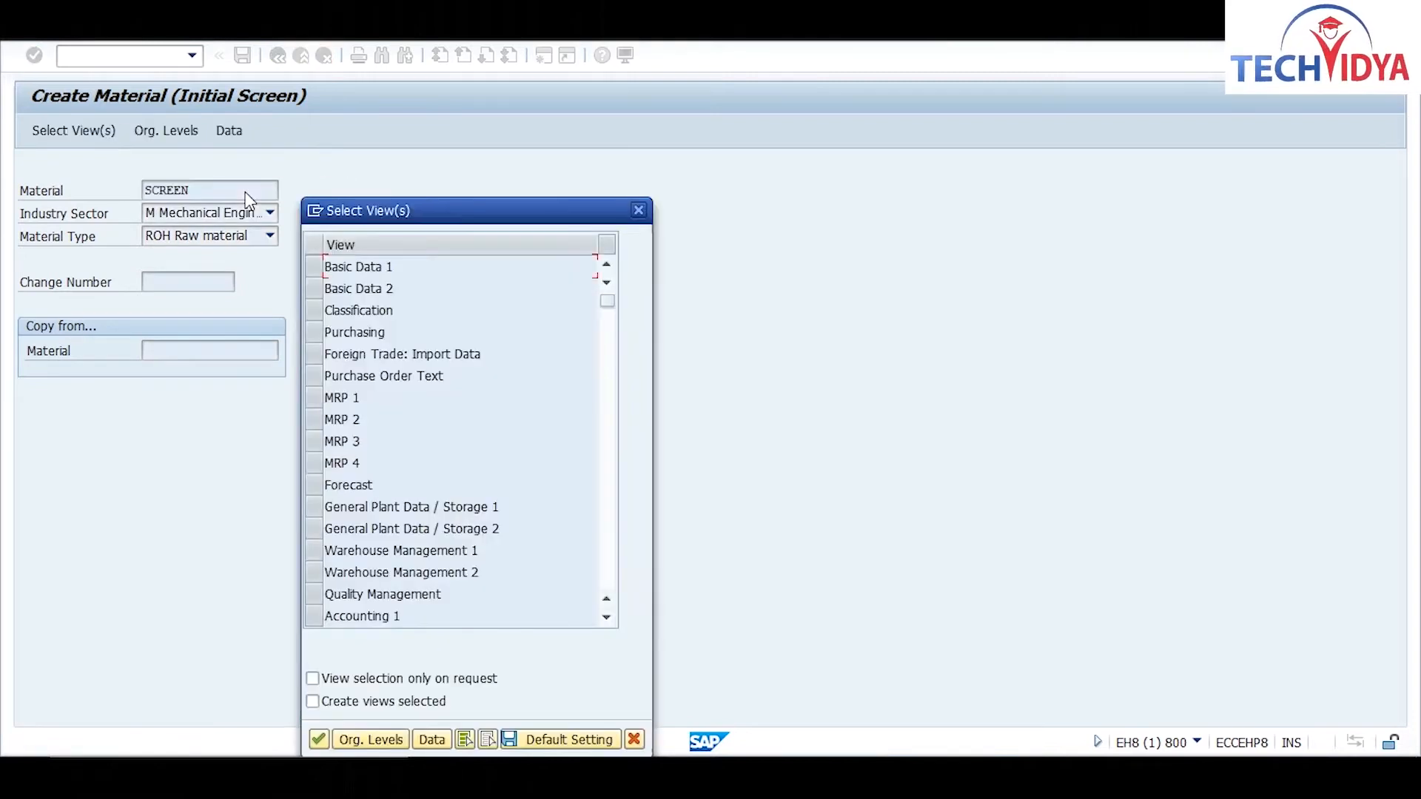
# Select the views Basic Data 1 and 2, Purchasing, General Plant Data / Storage 1 and 2 and Accounting 1, and confirm the selection
pyautogui.click(321, 266)
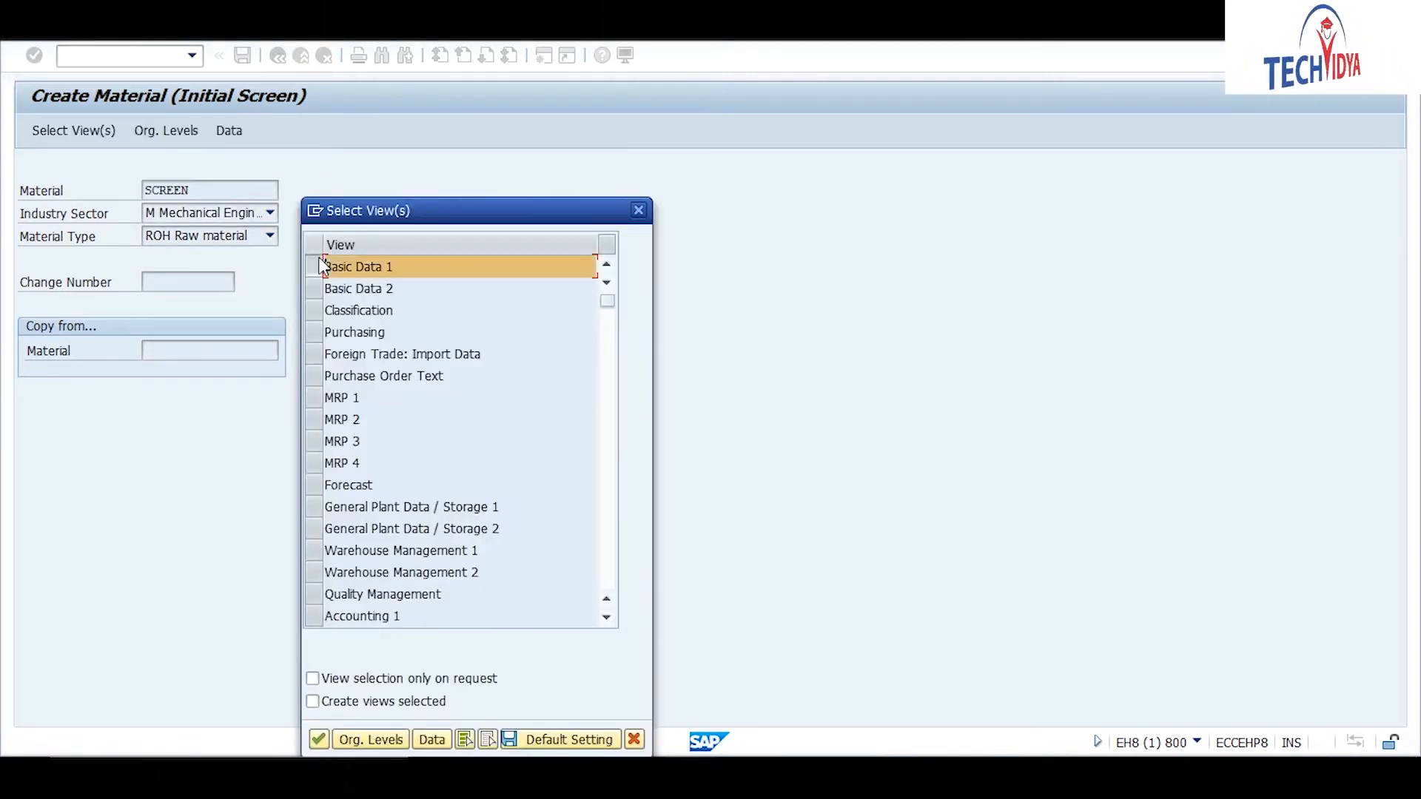
pyautogui.click(317, 289)
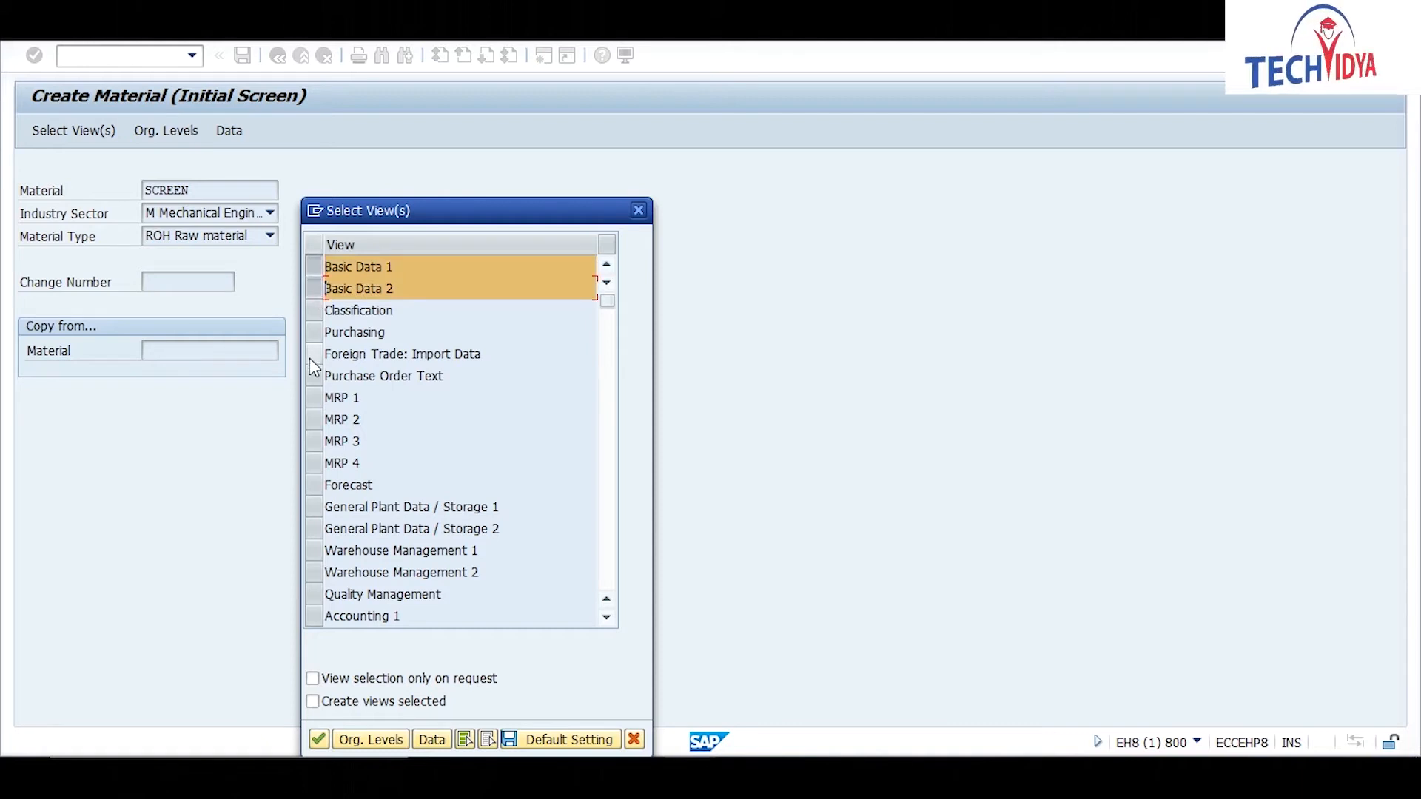
pyautogui.click(313, 333)
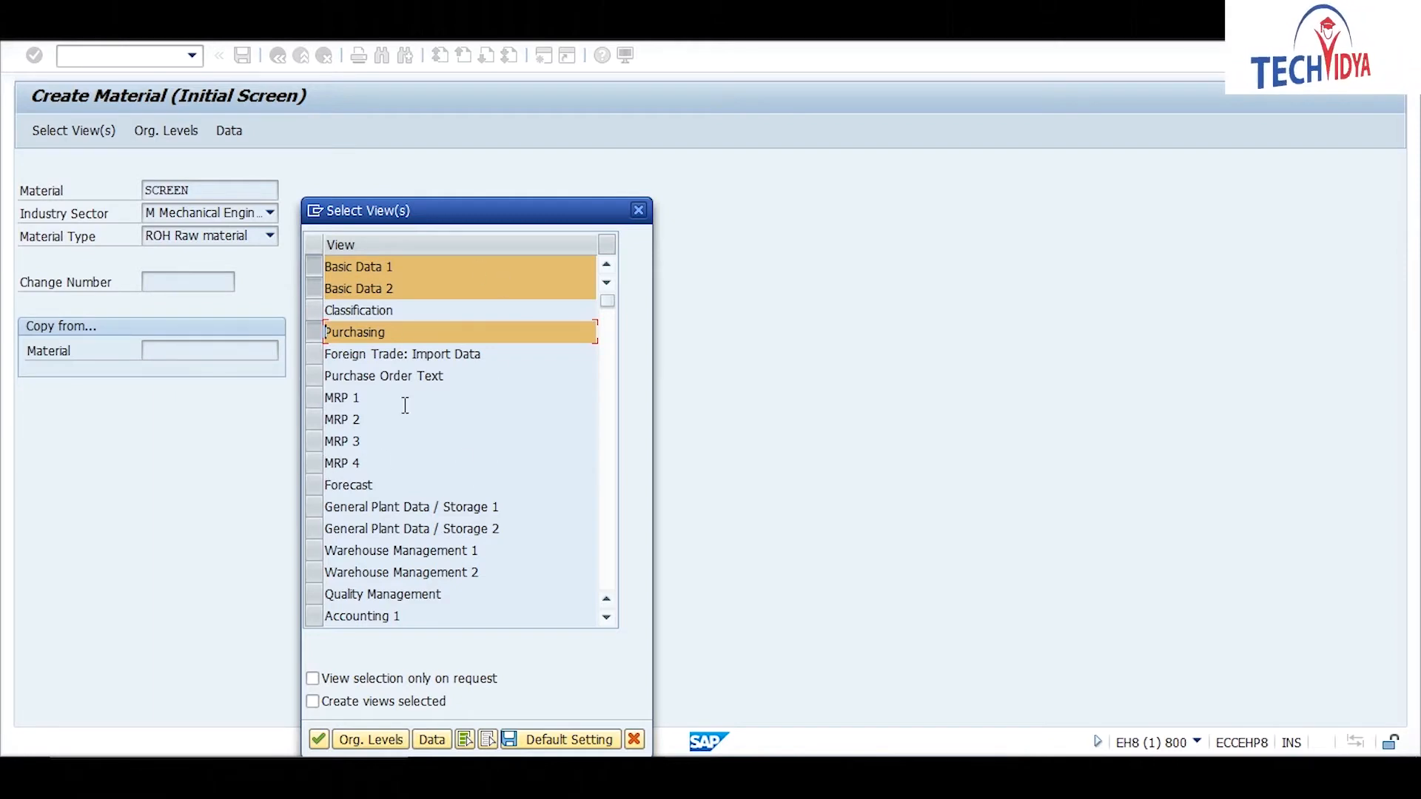
pyautogui.click(313, 507)
pyautogui.click(313, 528)
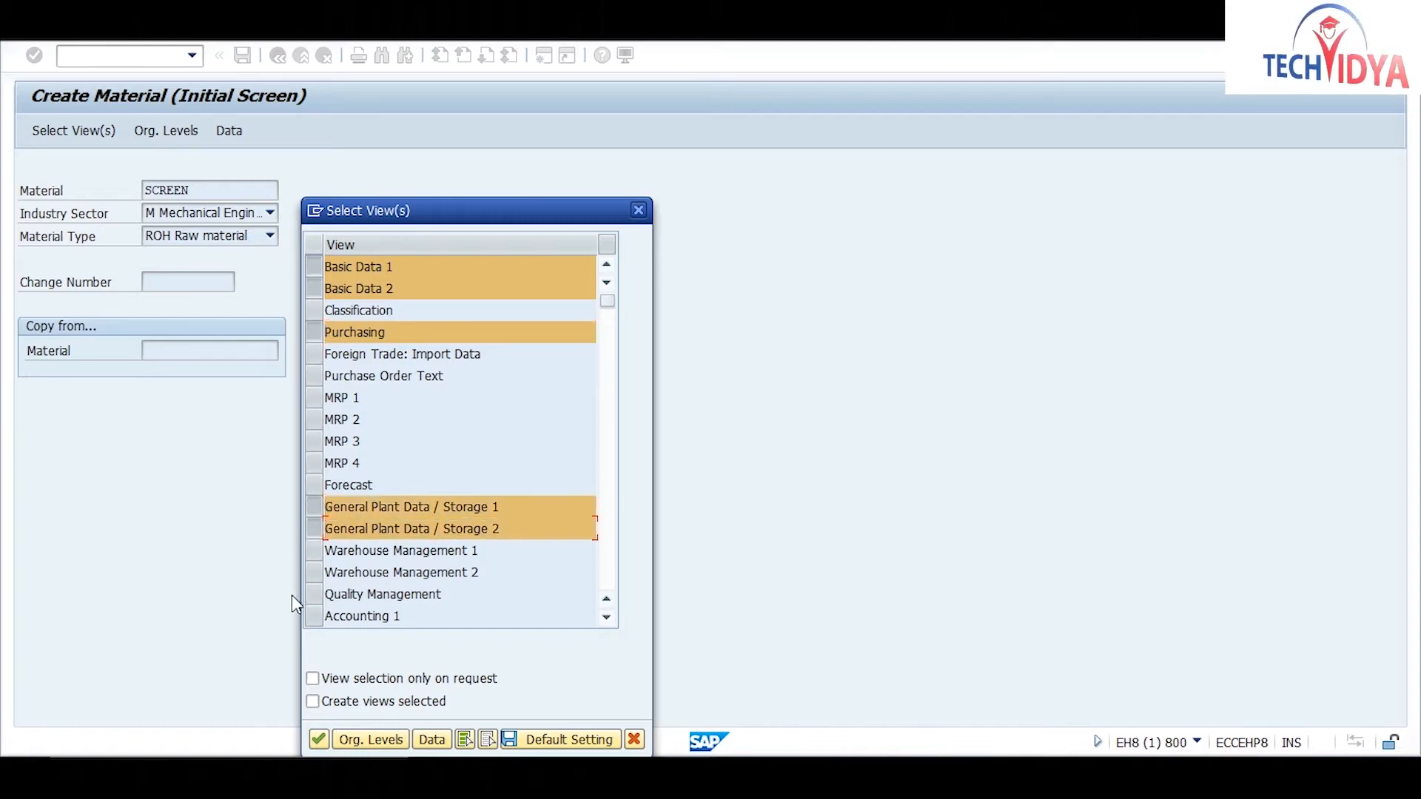
pyautogui.click(314, 616)
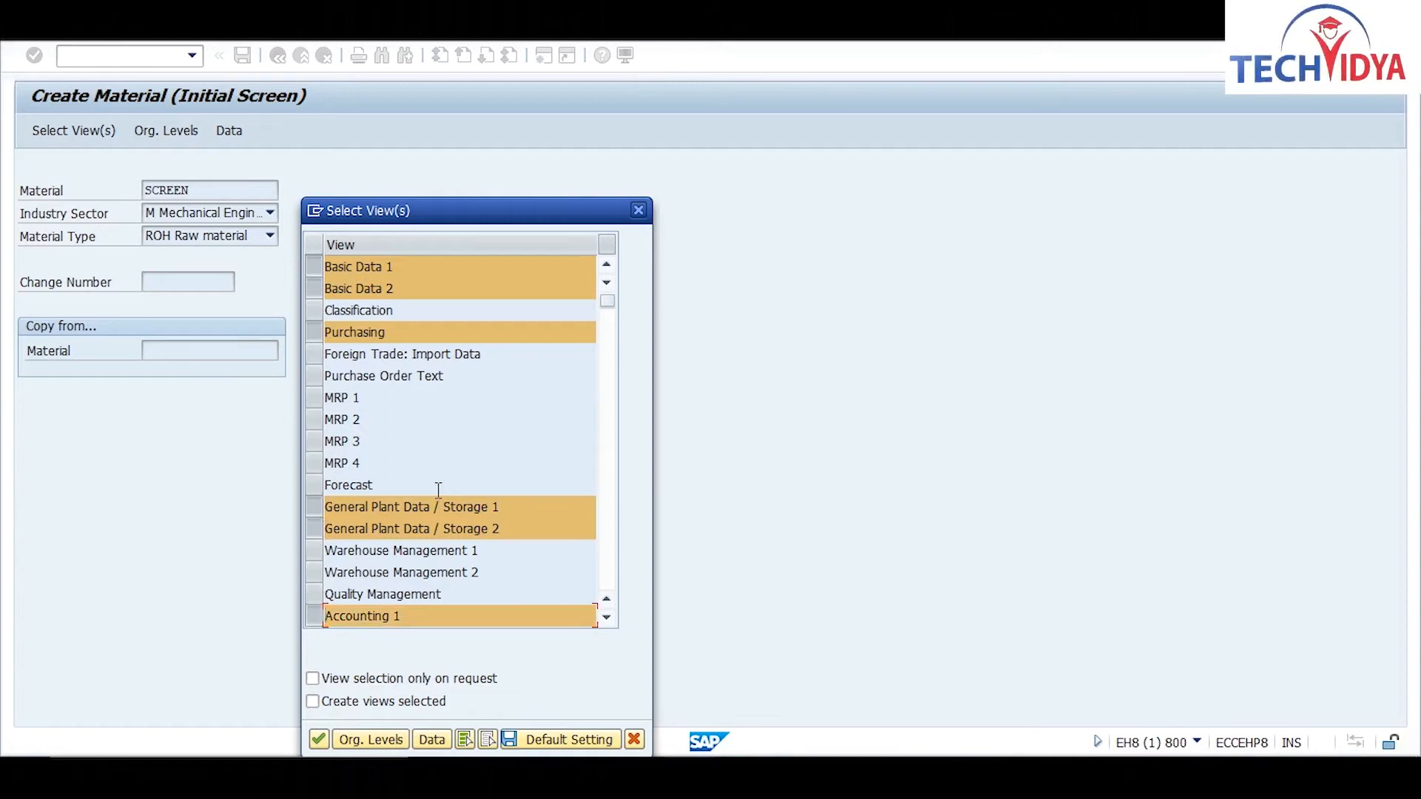
pyautogui.press('Return')
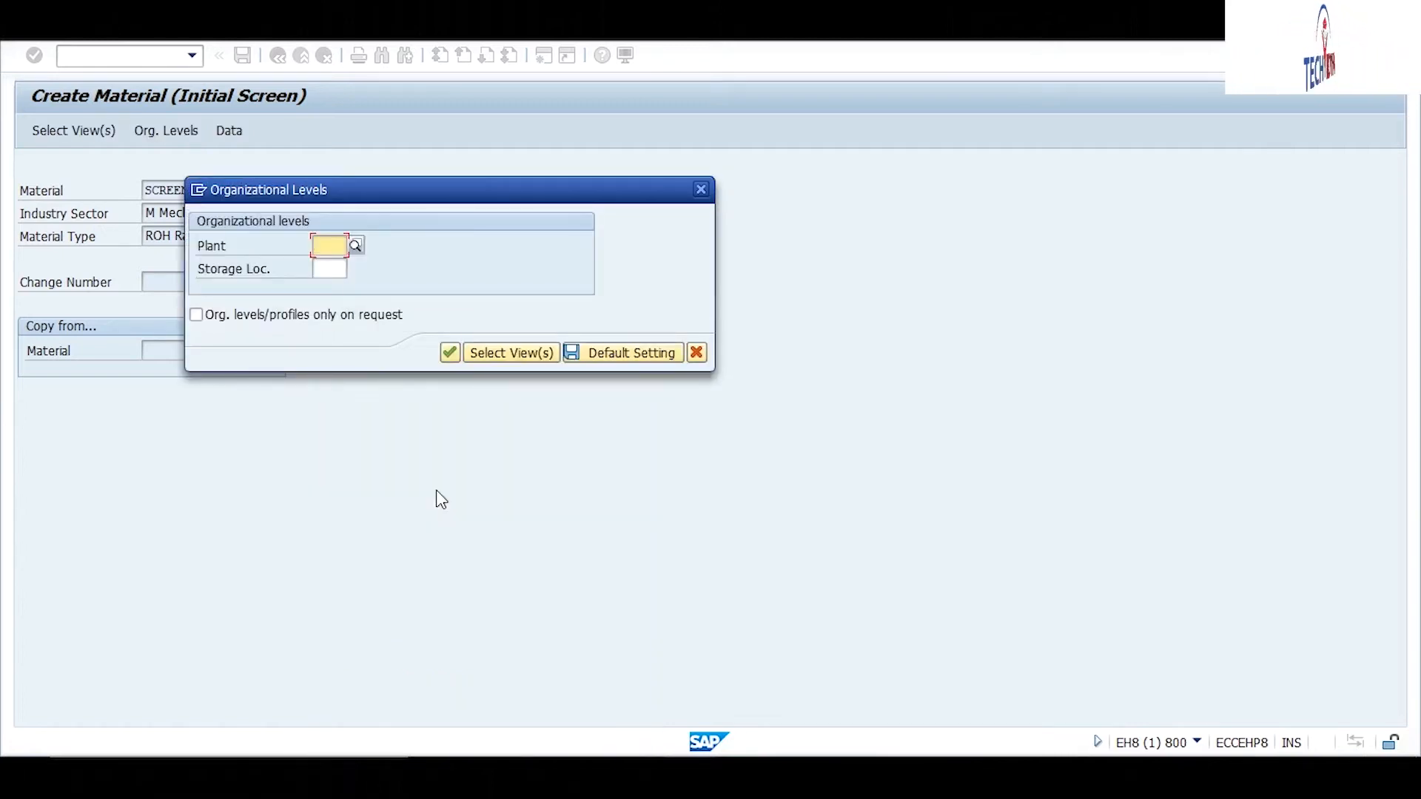
# Set the organizational levels to plant 1000 and storage location CM01 and proceed to the basic data
pyautogui.write('1000')
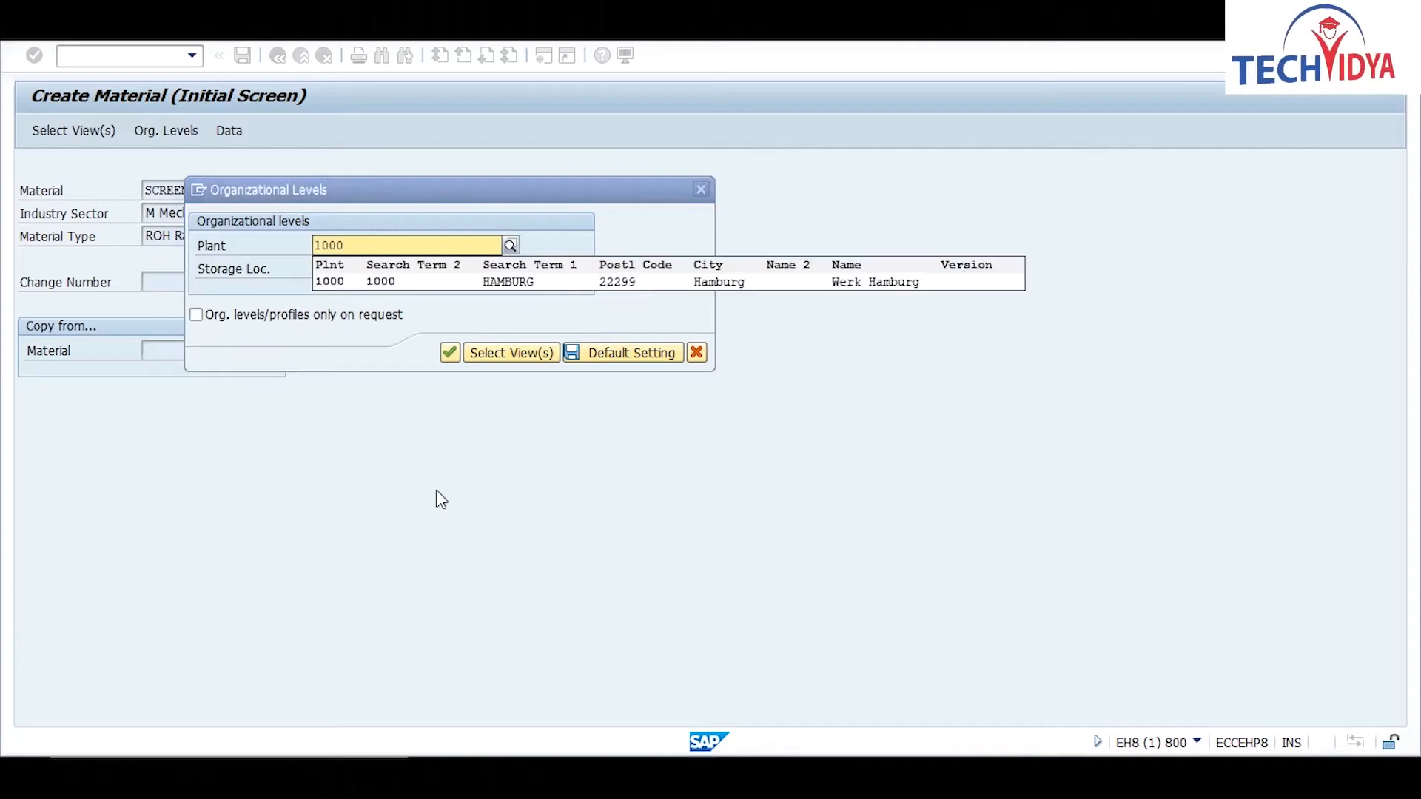
pyautogui.press('Down')
pyautogui.press('Return')
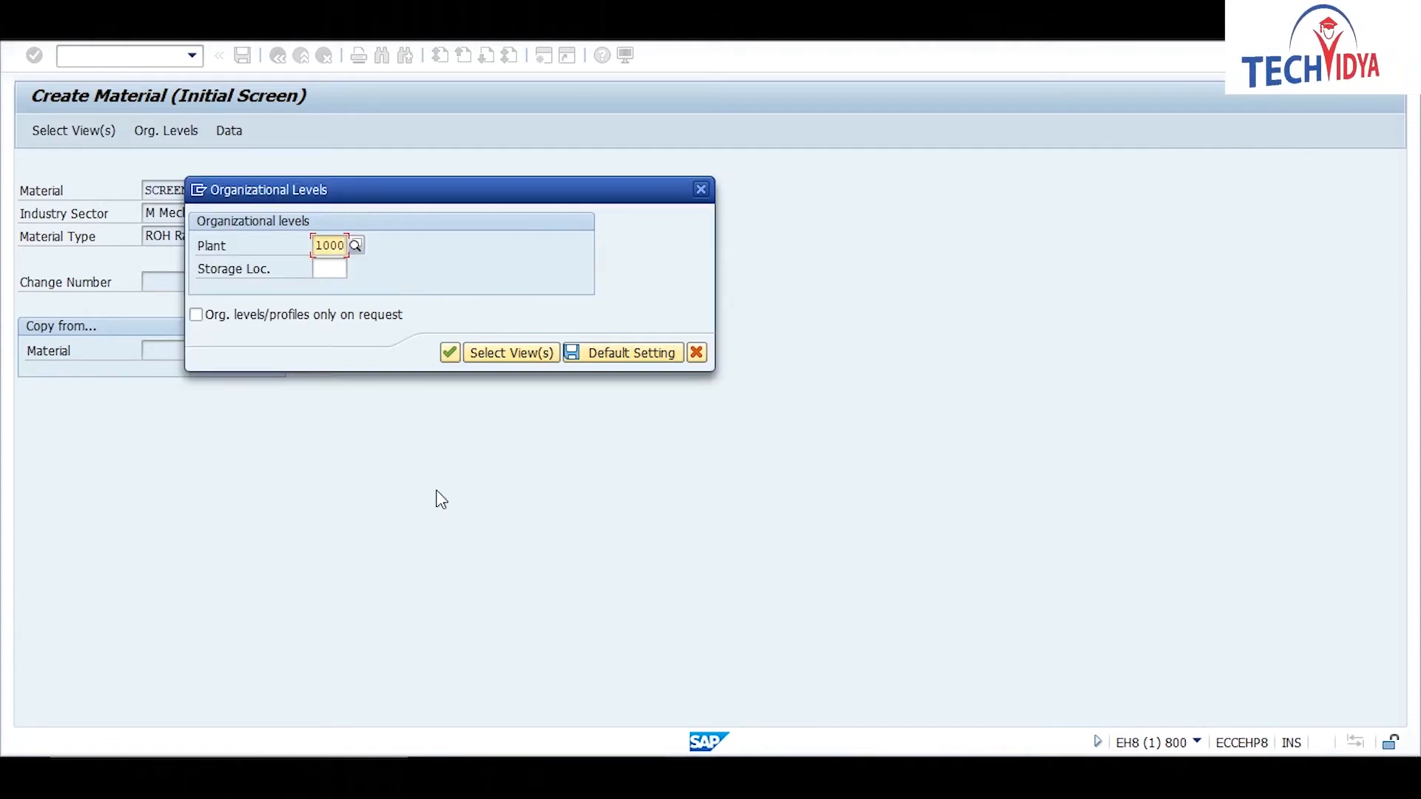
pyautogui.press('Tab')
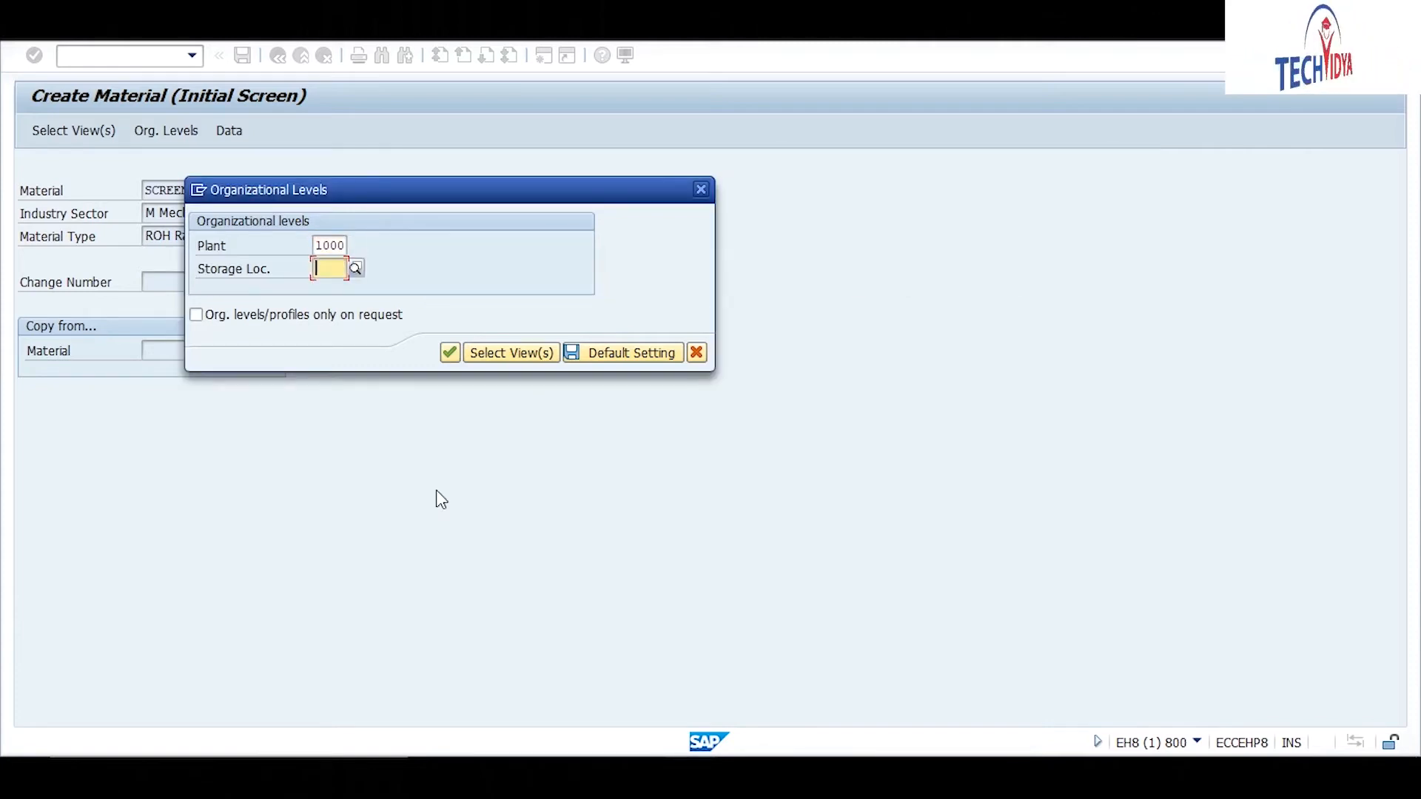
pyautogui.write('cm01')
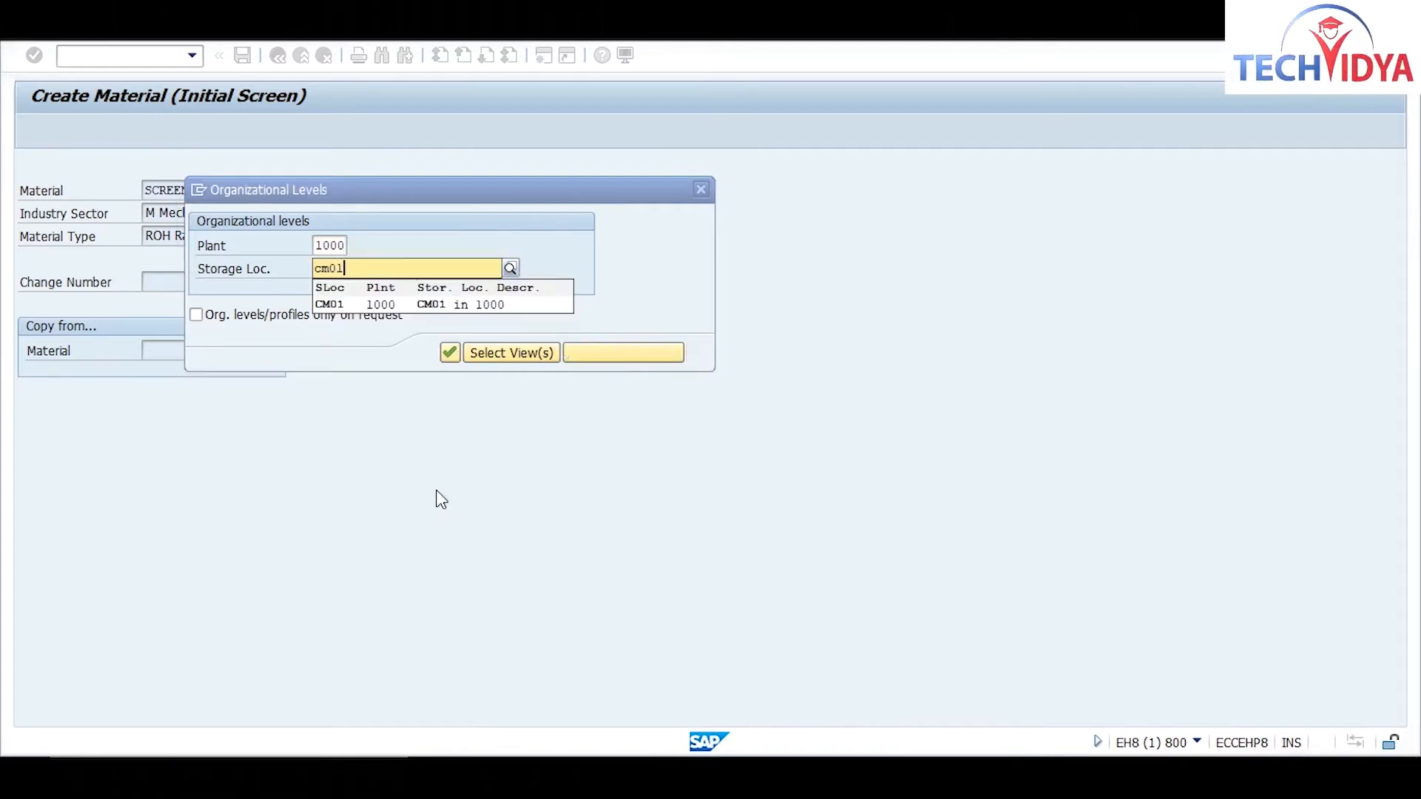
pyautogui.press('Return')
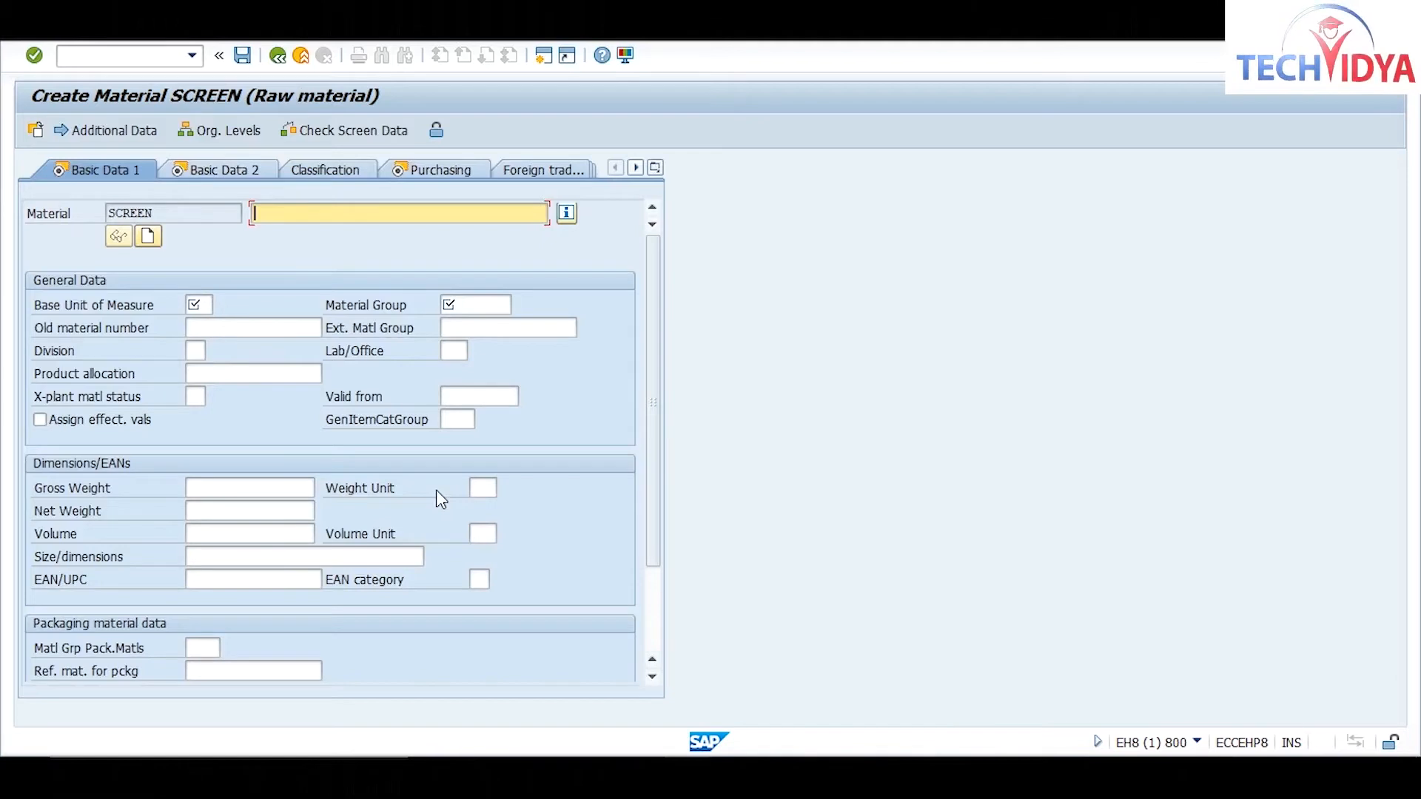
# Enter screen-laptop as the description of material SCREEN
pyautogui.write('scre')
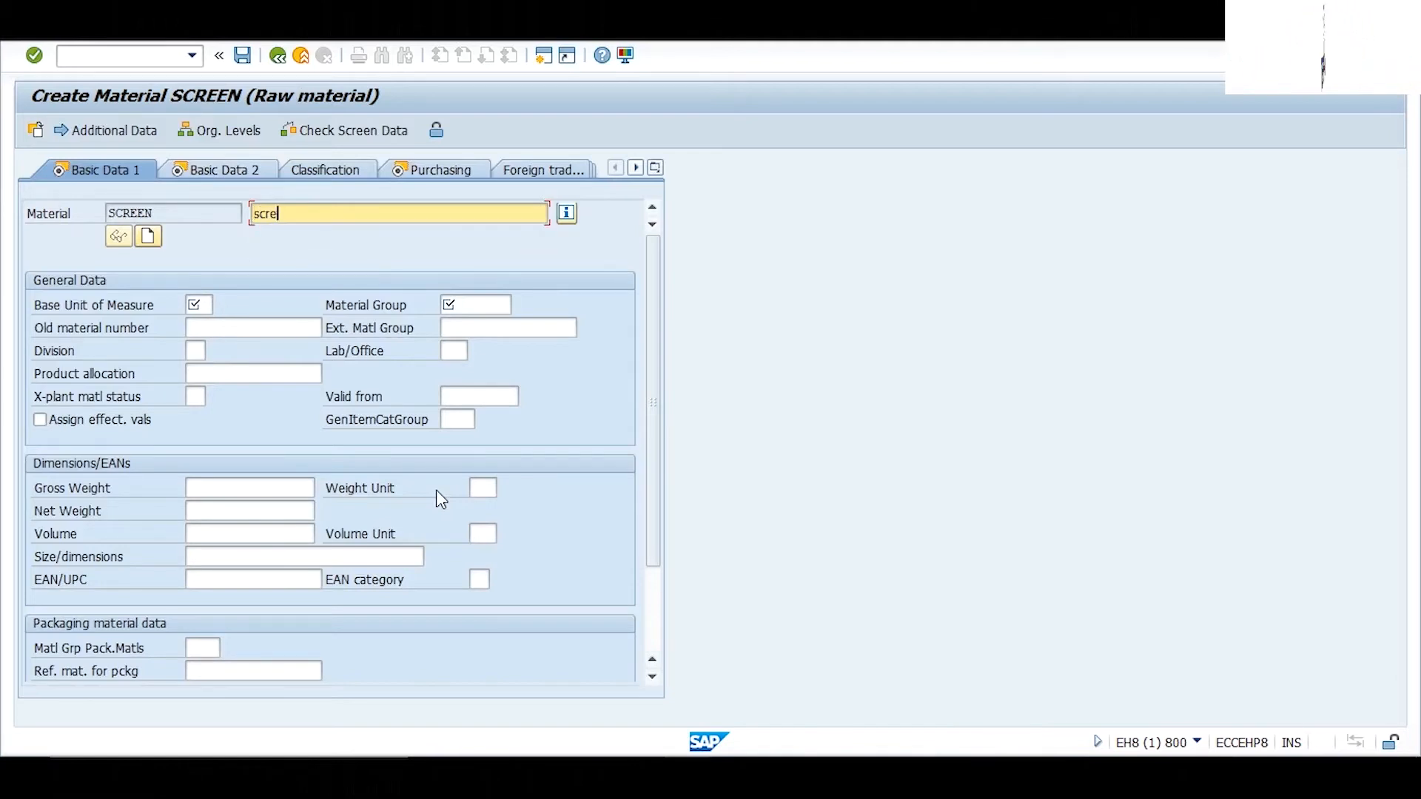
pyautogui.write('en-')
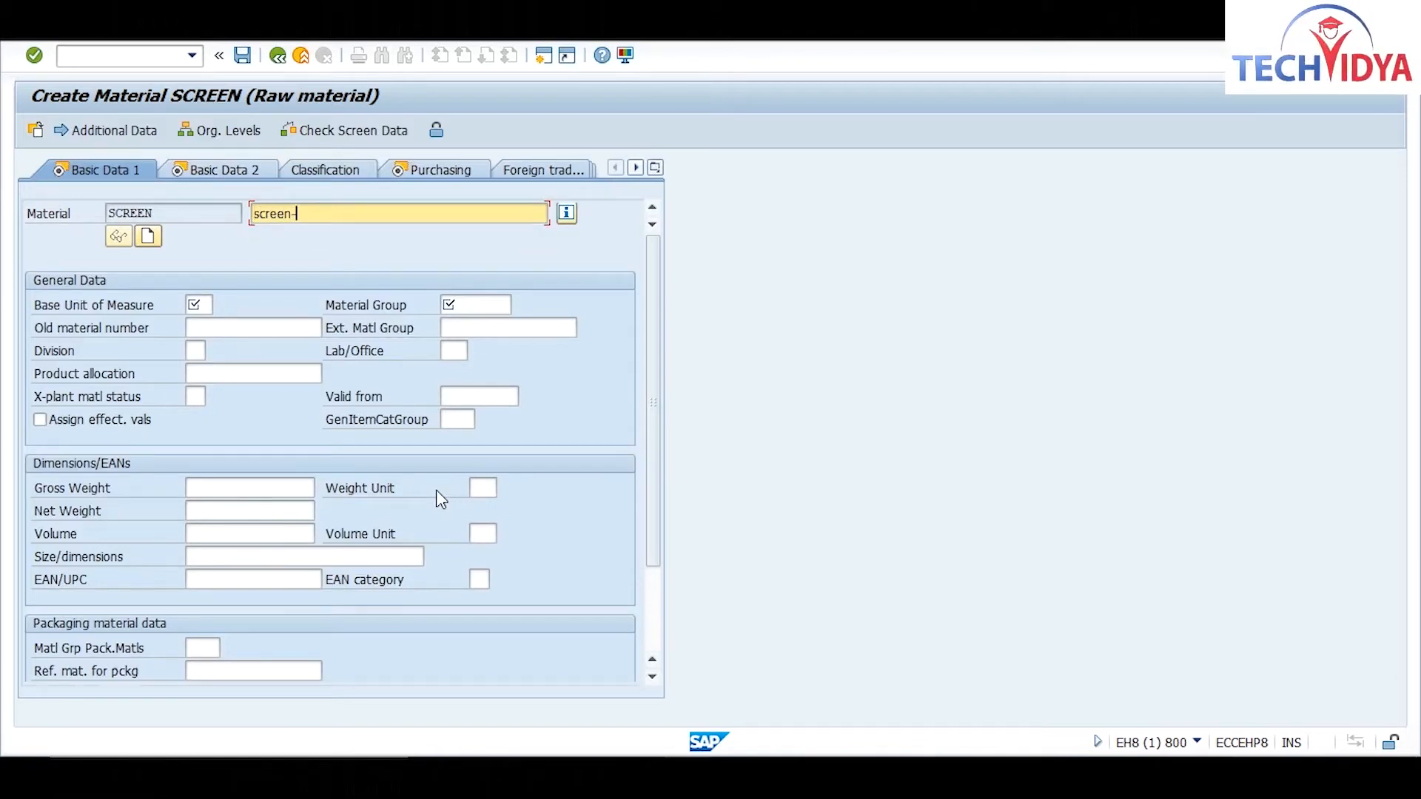
pyautogui.write('lap')
pyautogui.write('top')
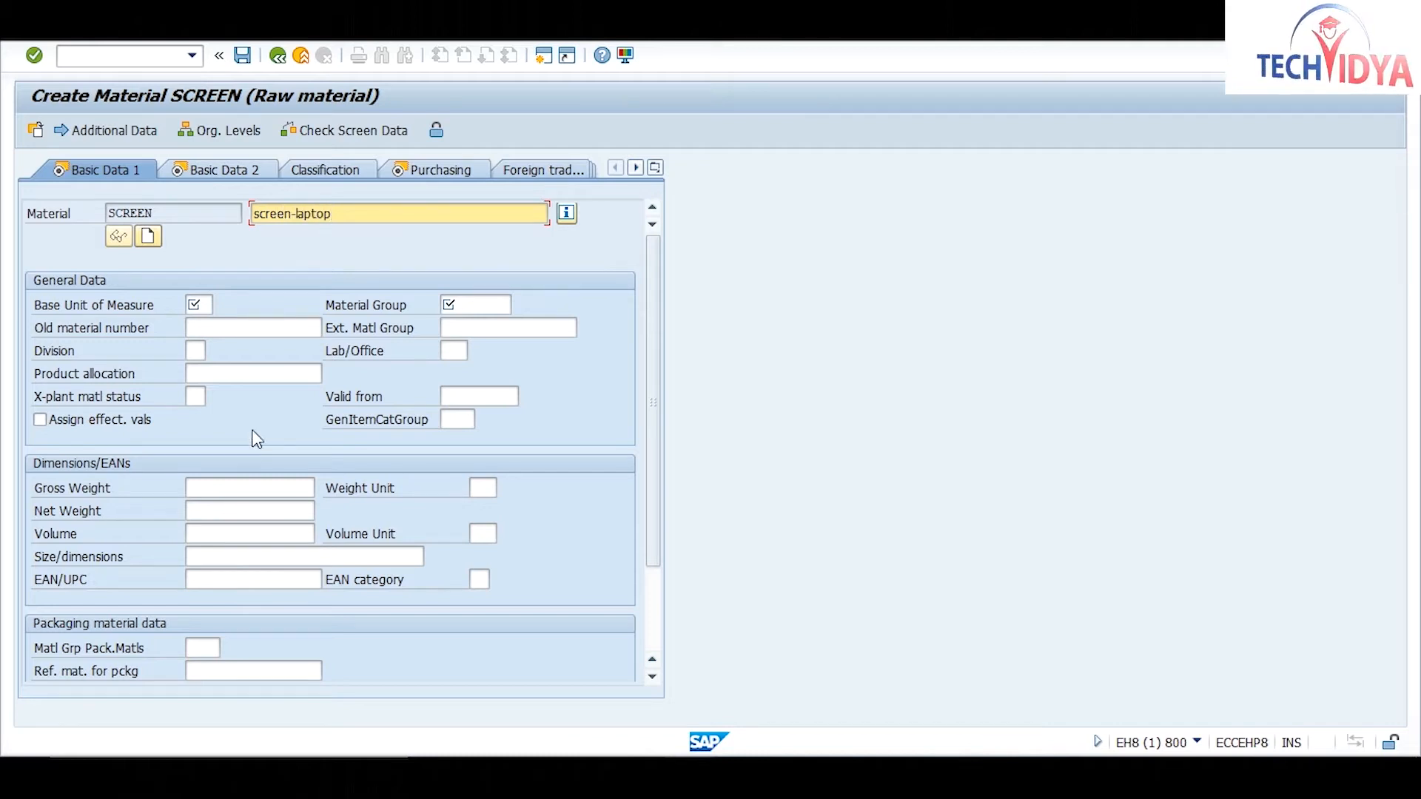
# Set the base unit of measure to EA and the material group to 0001, and continue to the purchasing data
pyautogui.click(198, 306)
pyautogui.write('ea')
pyautogui.press('Tab')
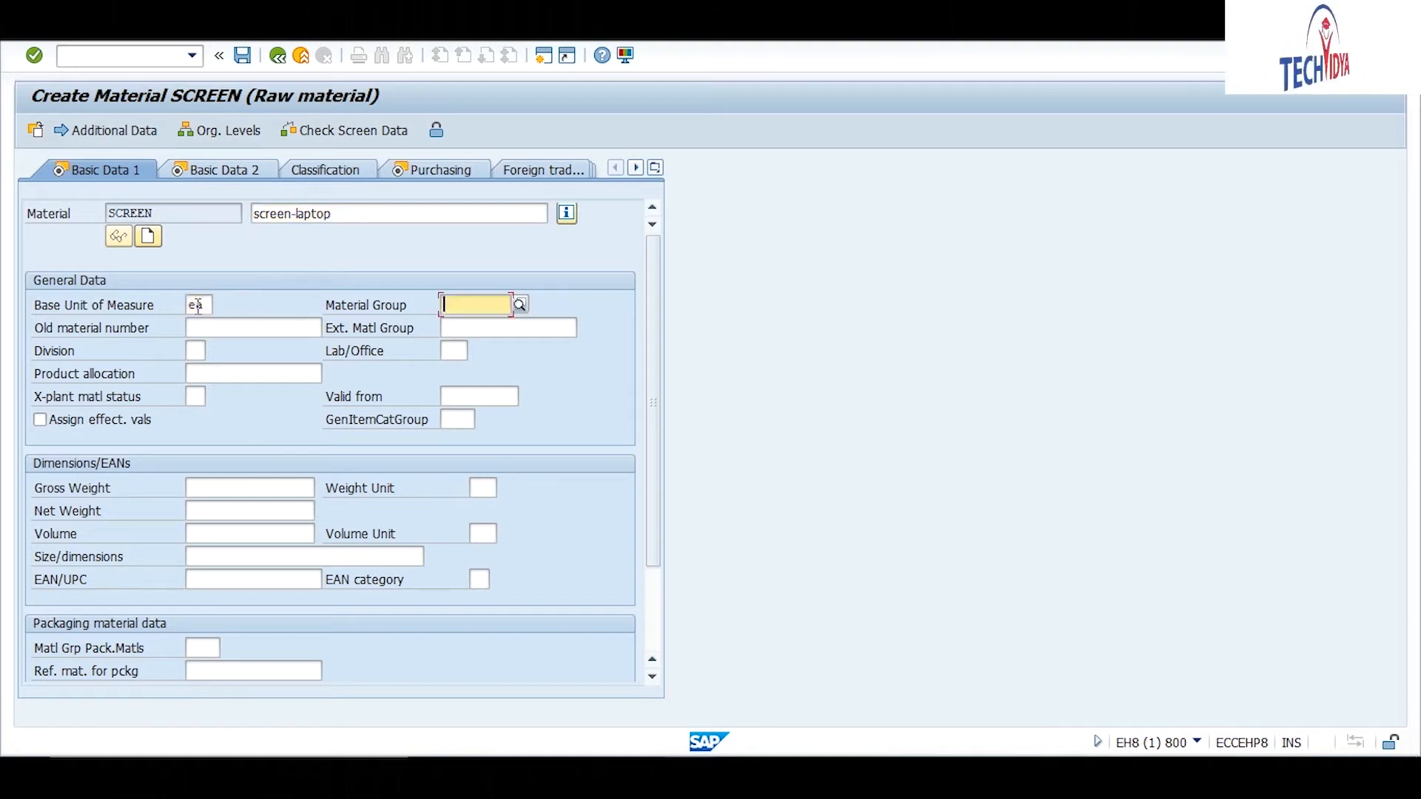
pyautogui.write('0001')
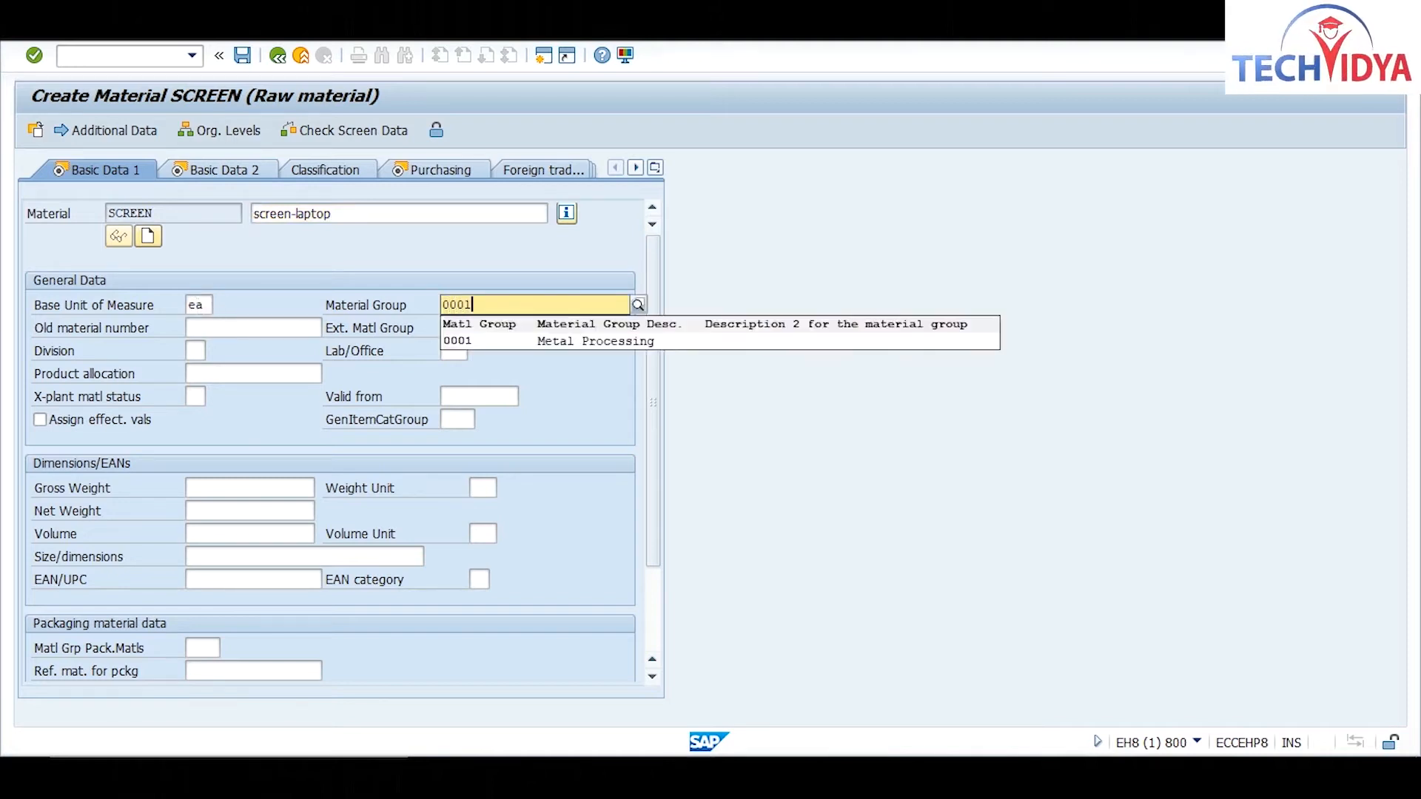
pyautogui.press('Down')
pyautogui.press('Return')
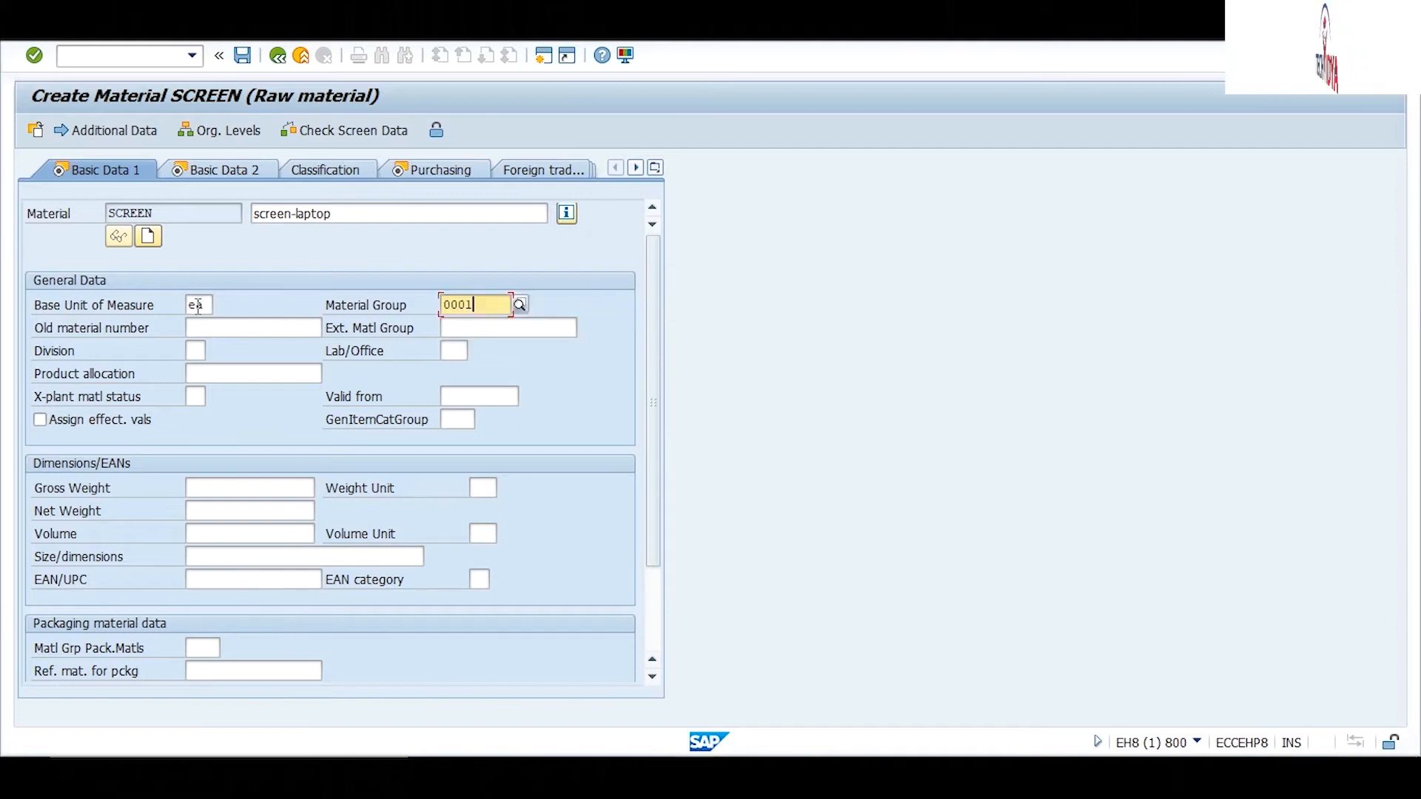
pyautogui.press('Return')
pyautogui.press('Return')
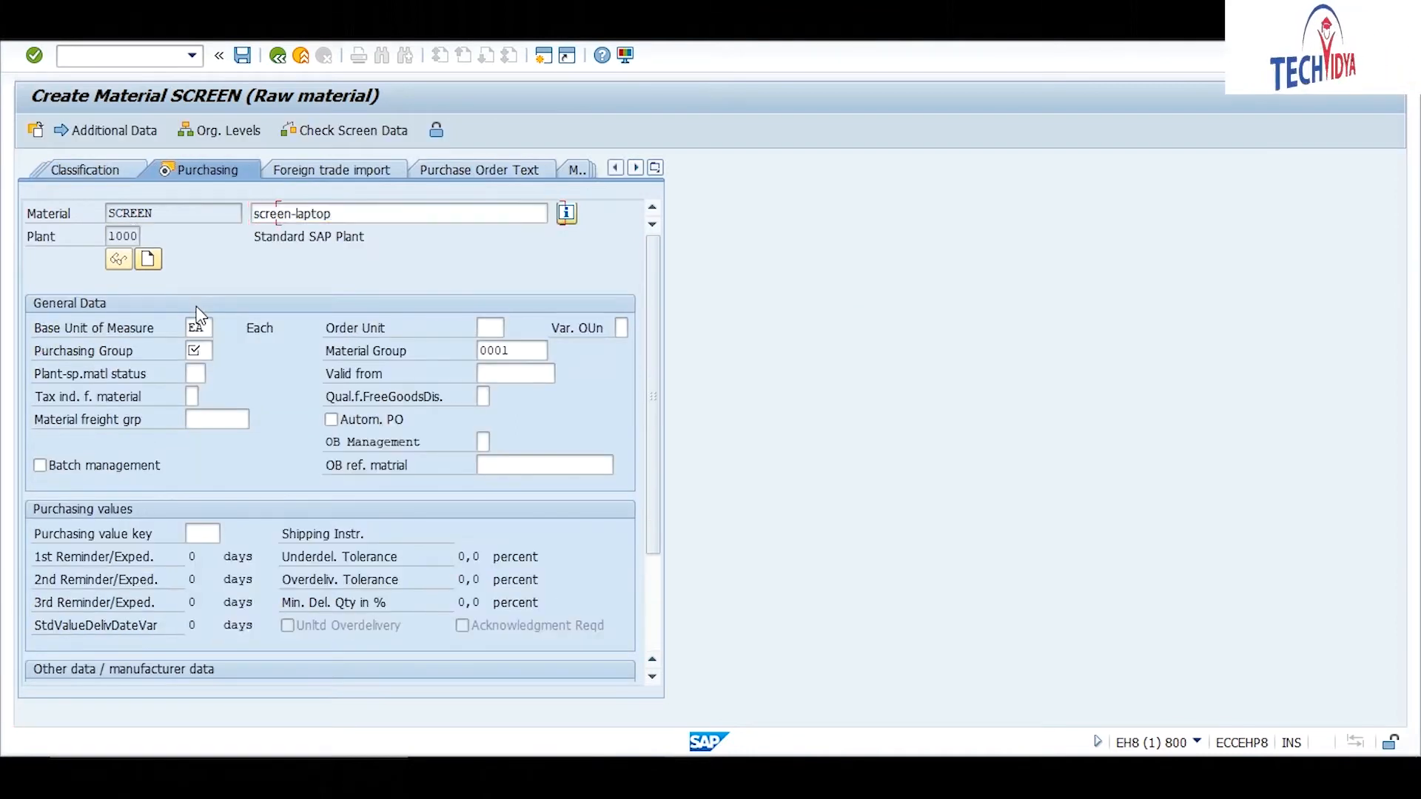
# Assign purchasing group 000 to material SCREEN and proceed to the plant storage data
pyautogui.press('Tab')
pyautogui.press('Tab')
pyautogui.press('Tab')
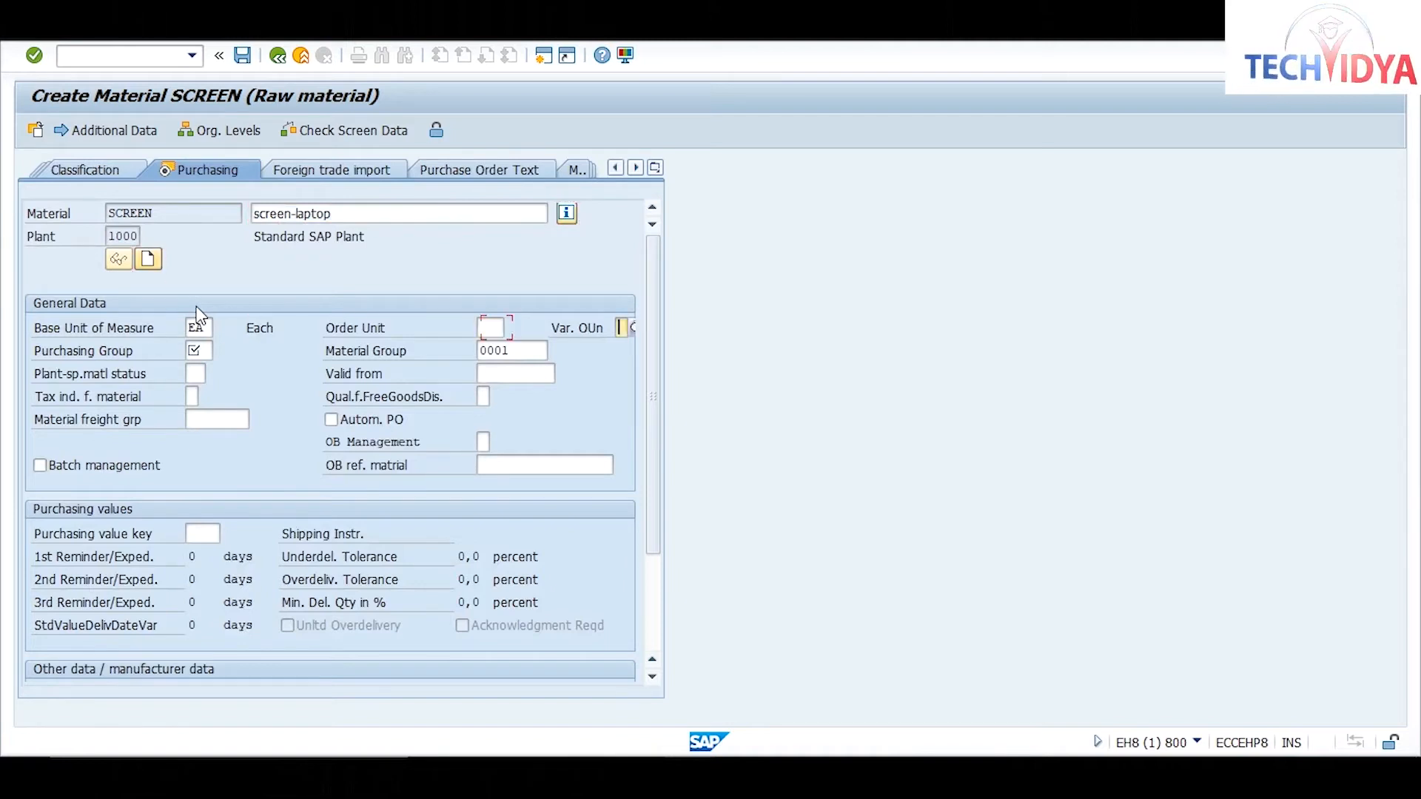
pyautogui.press('Tab')
pyautogui.write('000')
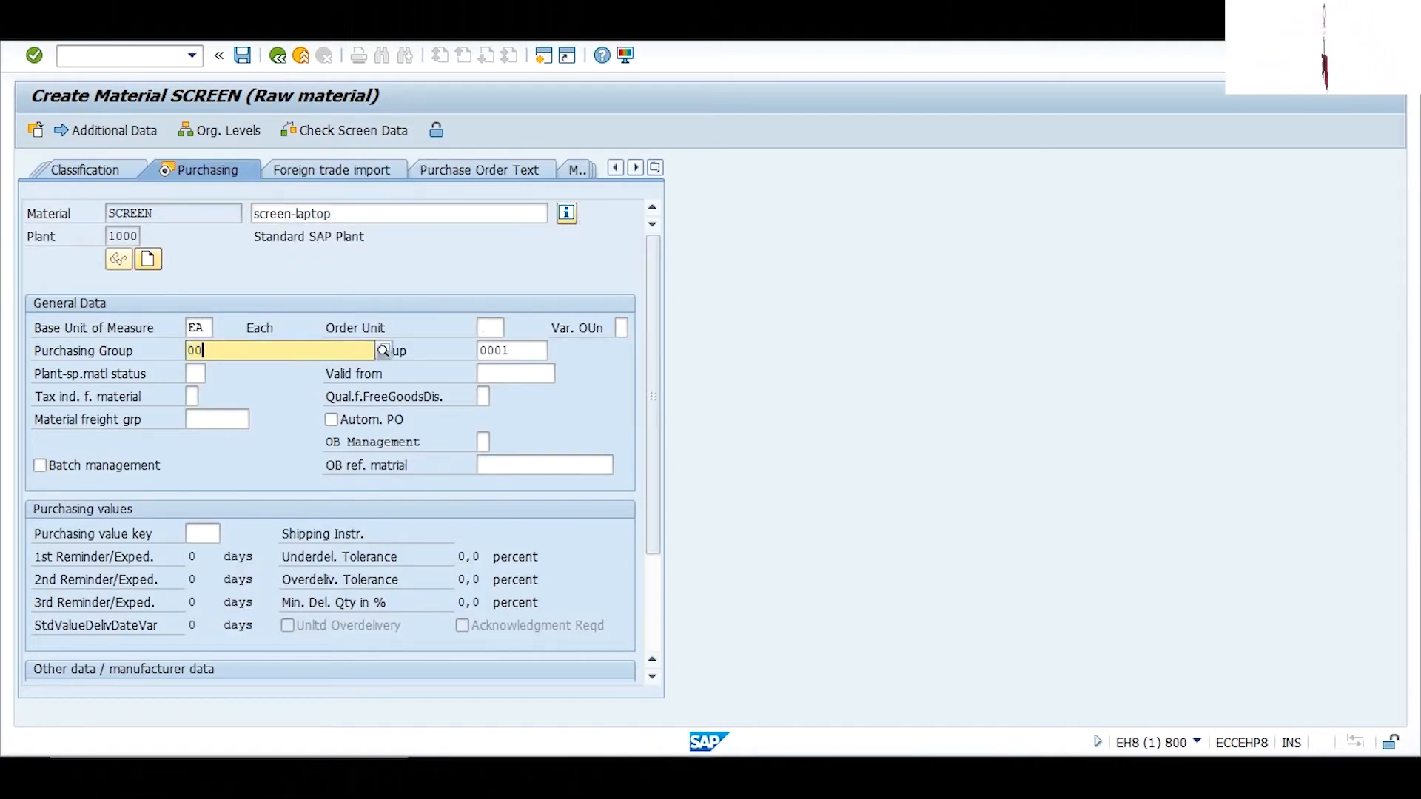
pyautogui.press('Down')
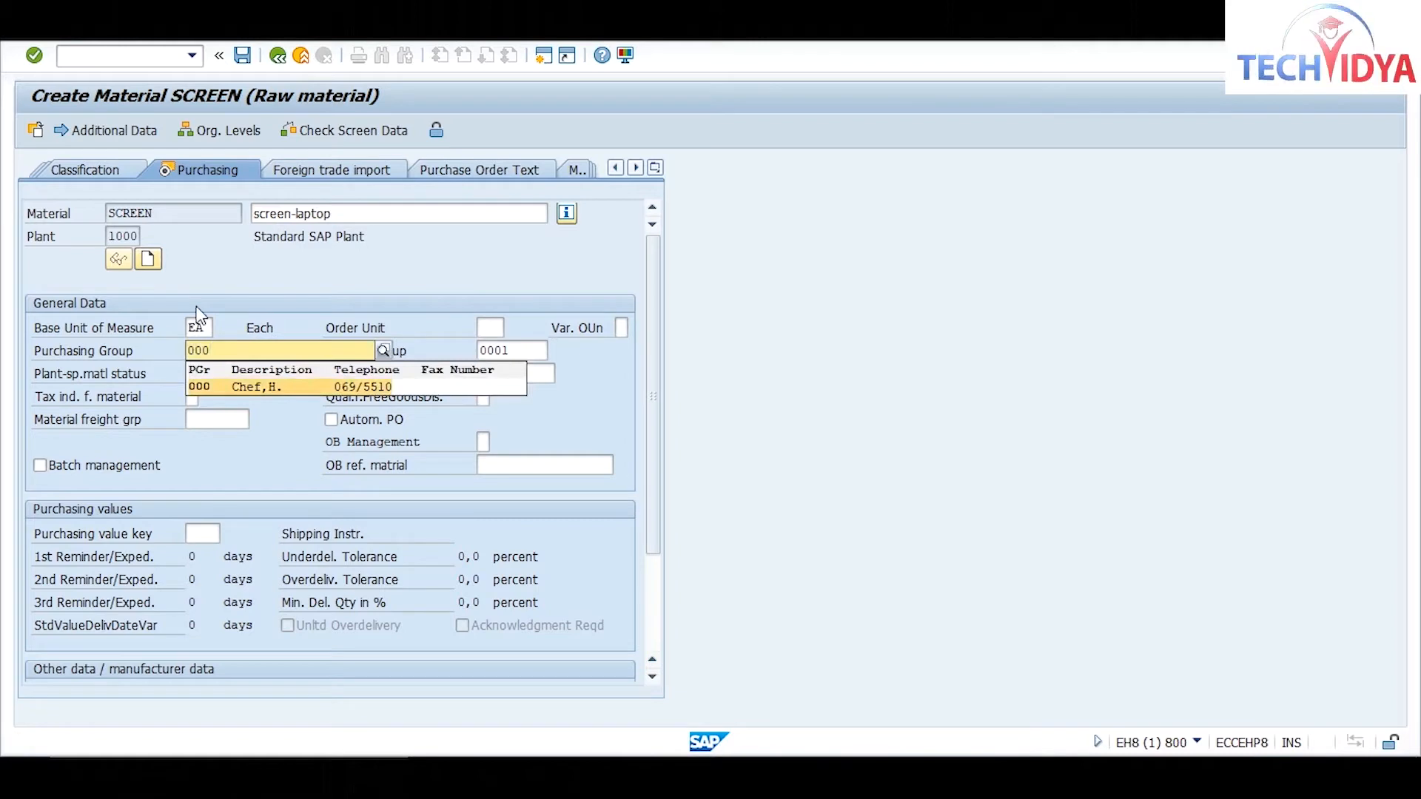
pyautogui.press('Return')
pyautogui.press('Return')
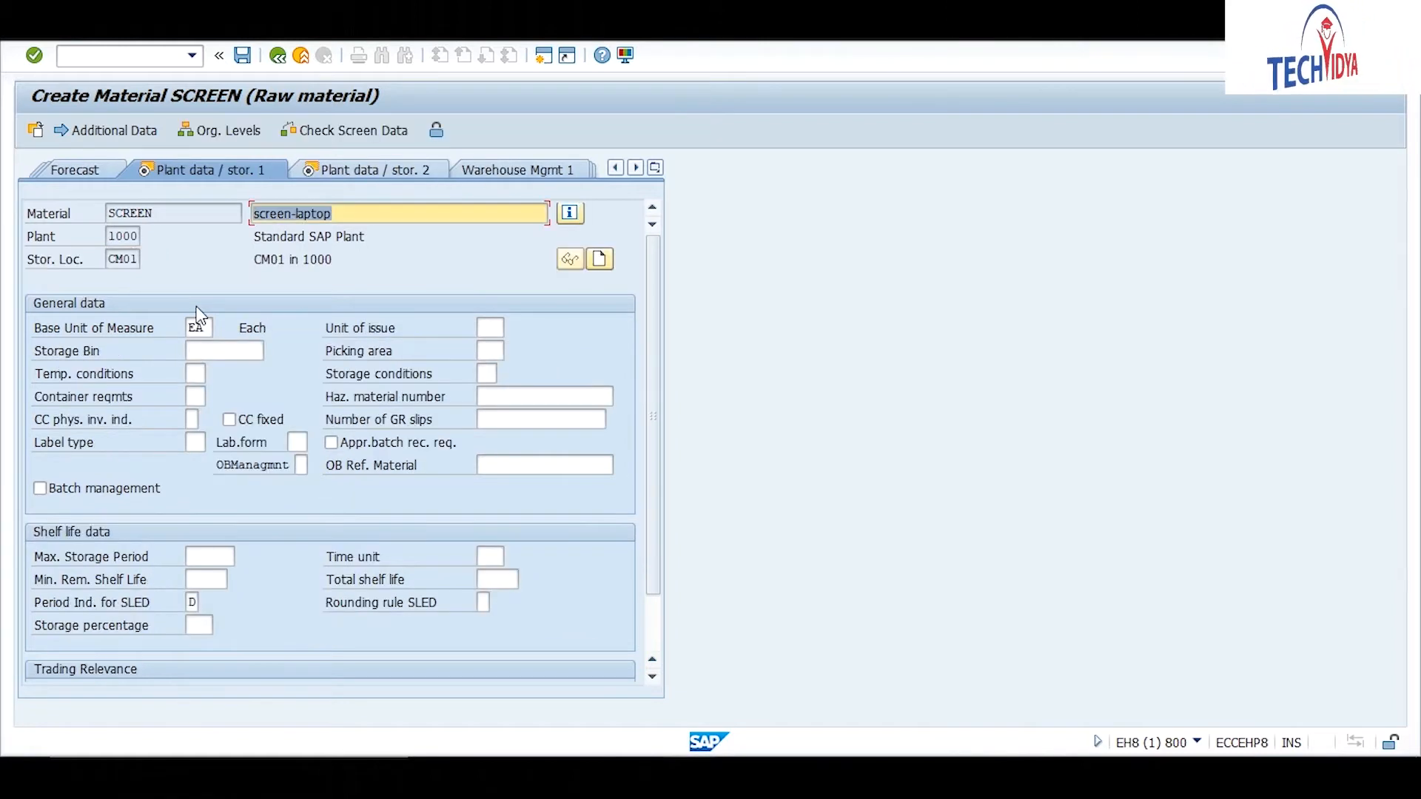
# Pass through both plant storage views without entries and set the valuation class to 3000 in Accounting 1
pyautogui.press('Return')
pyautogui.press('Return')
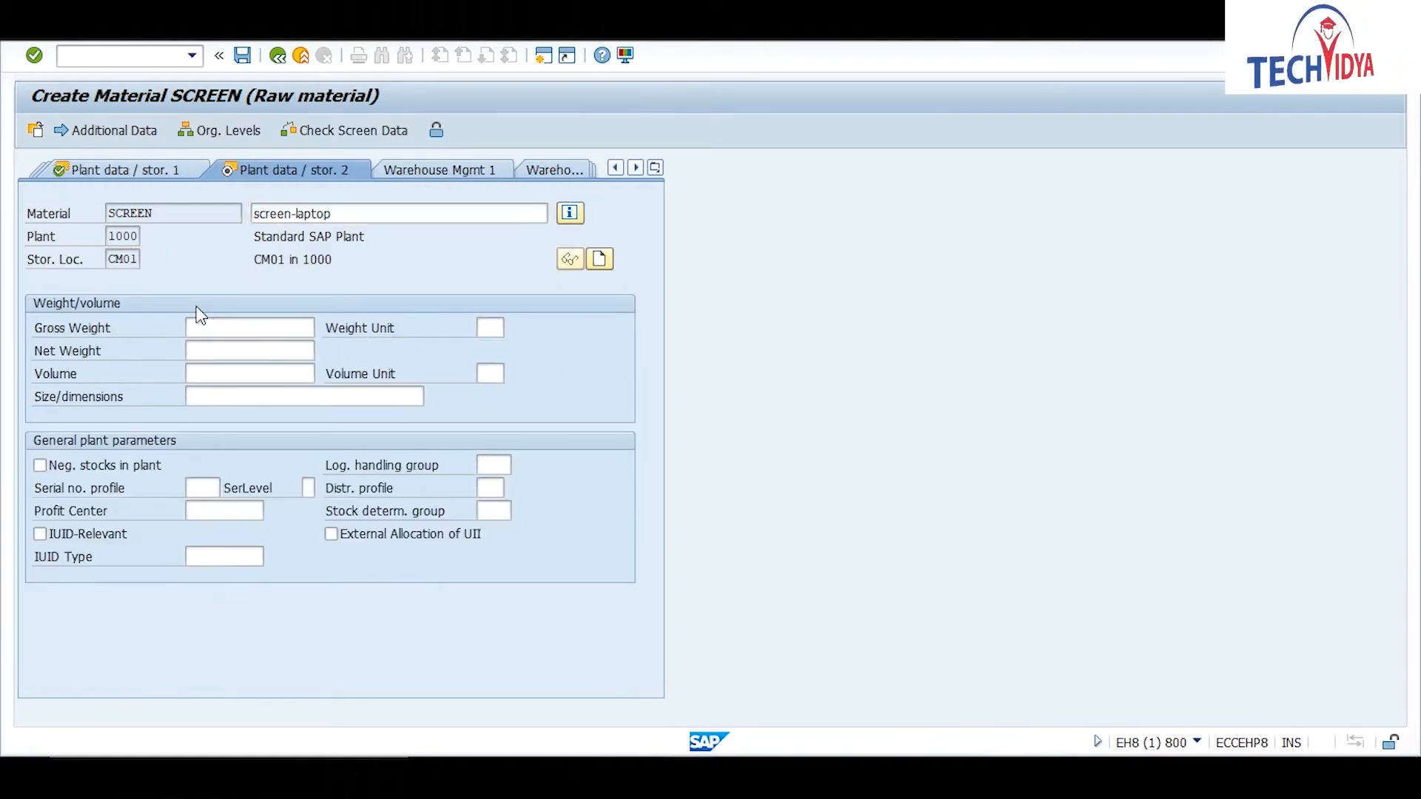
pyautogui.press('Tab')
pyautogui.press('Tab')
pyautogui.press('Tab')
pyautogui.press('Tab')
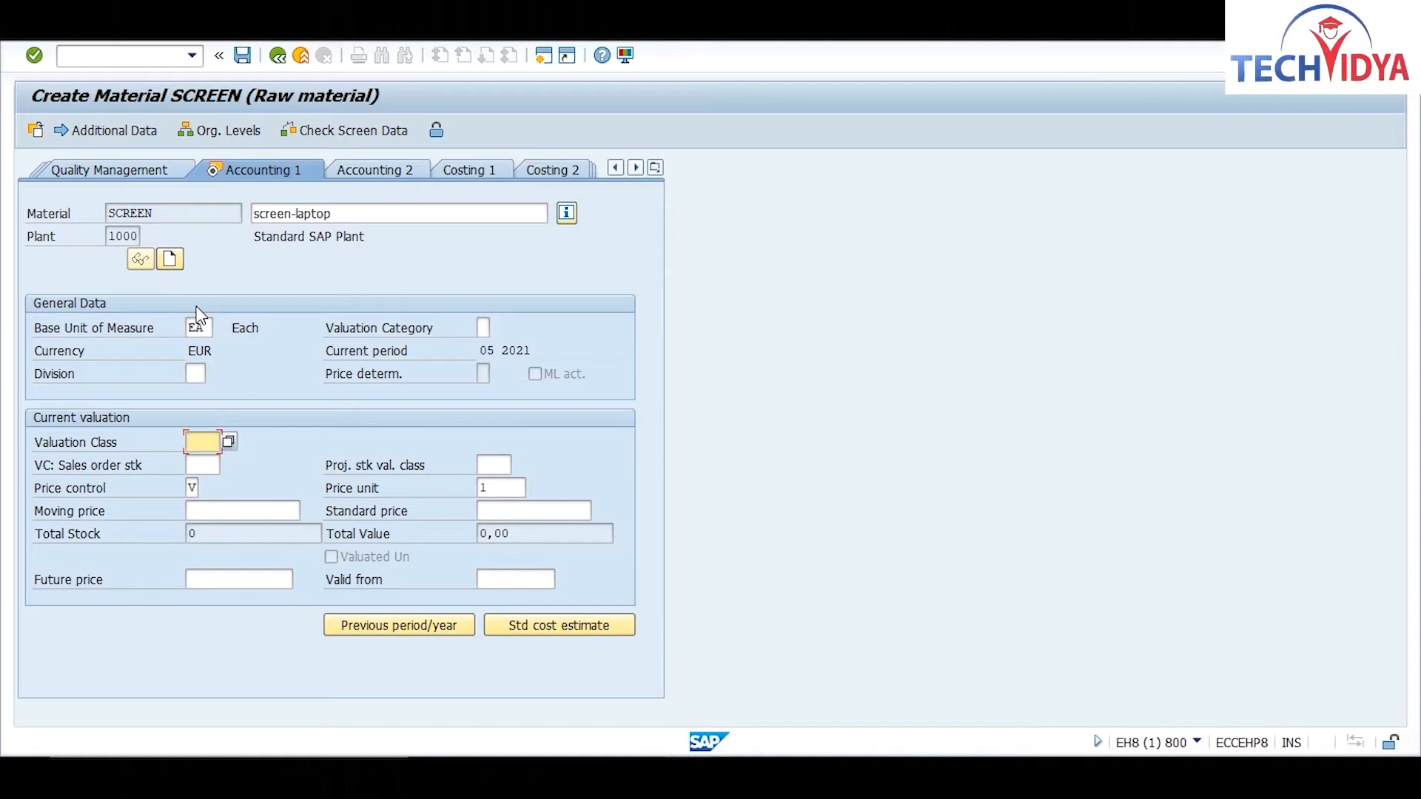
pyautogui.write('3000')
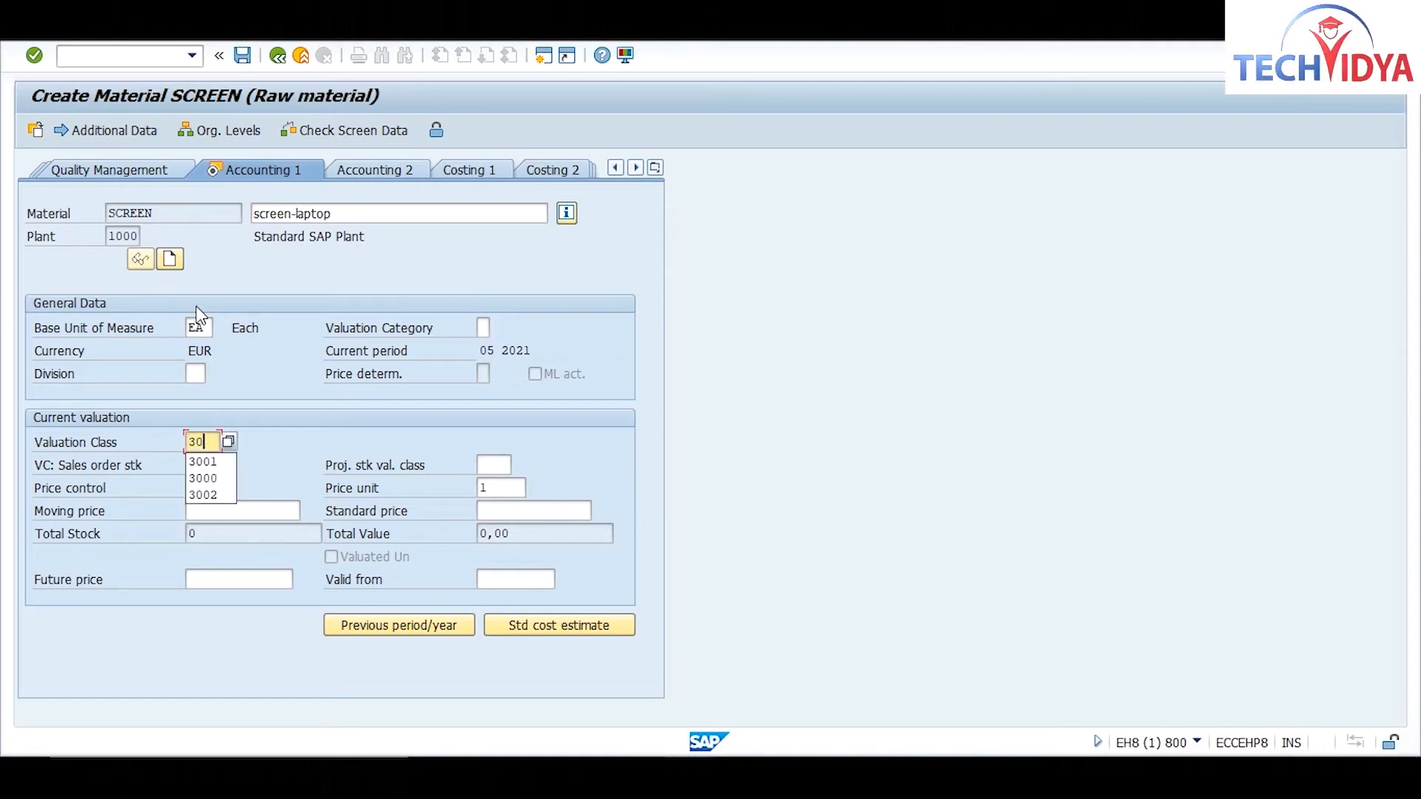
# Enter a moving price of 2000 and save the new material SCREEN
pyautogui.press('Tab')
pyautogui.press('Tab')
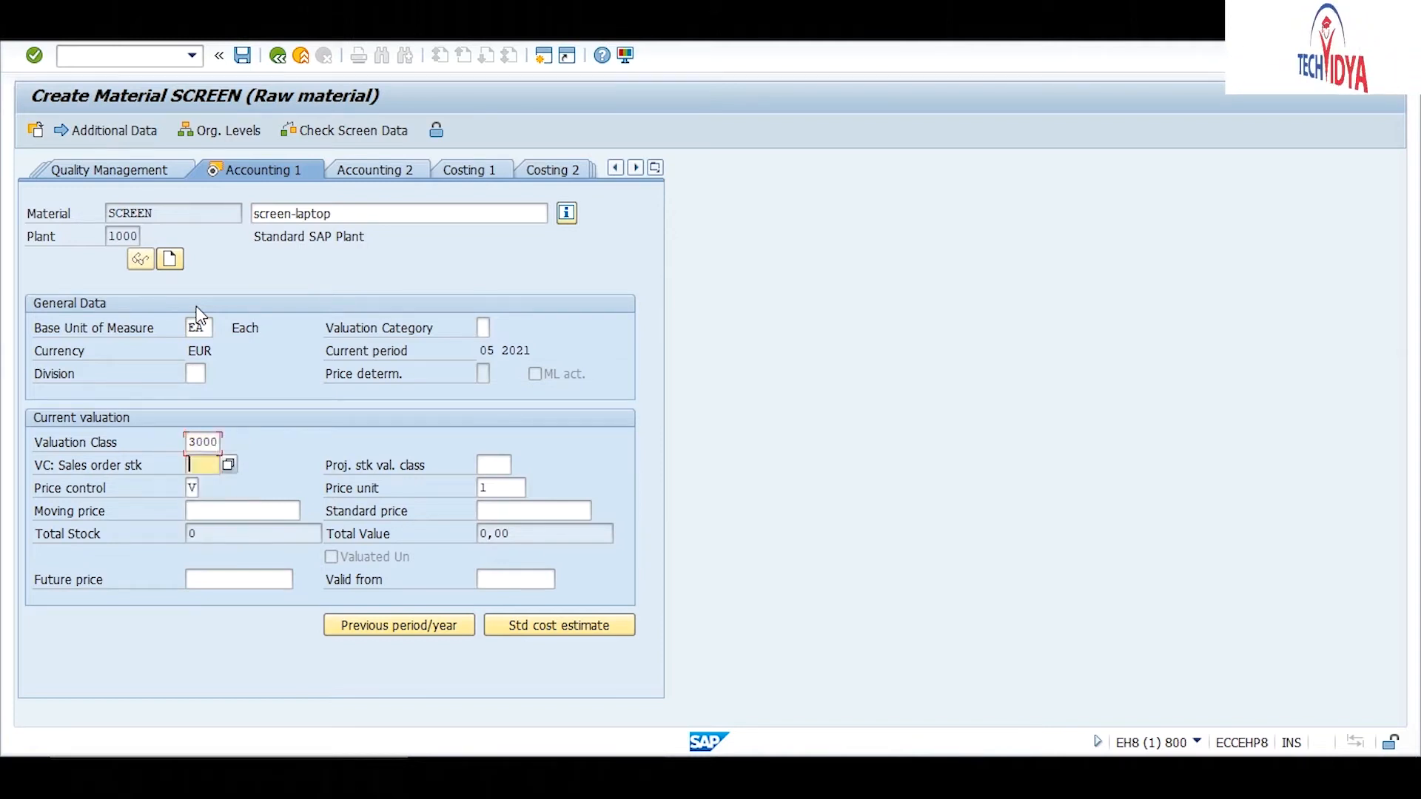
pyautogui.press('Tab')
pyautogui.press('Tab')
pyautogui.press('Tab')
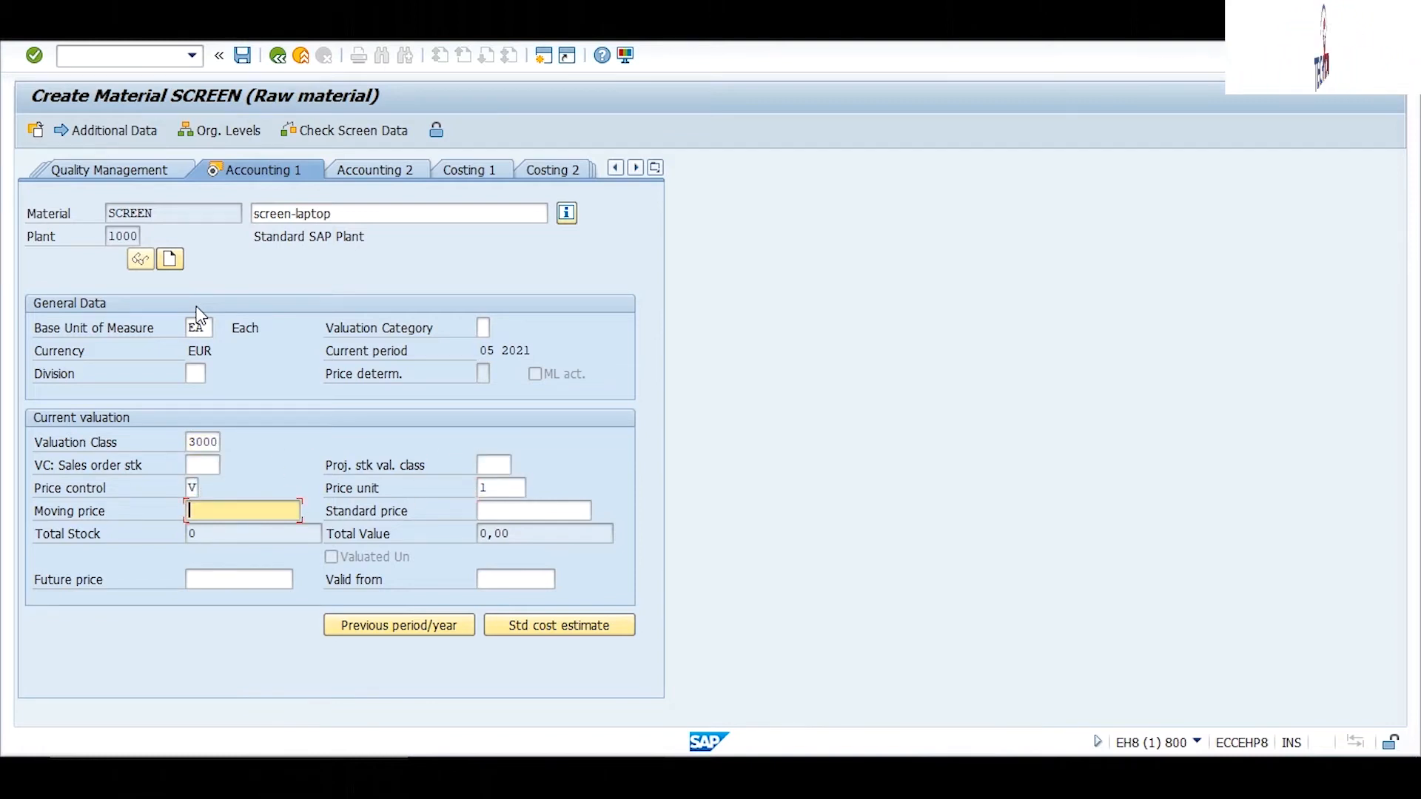
pyautogui.write('2000')
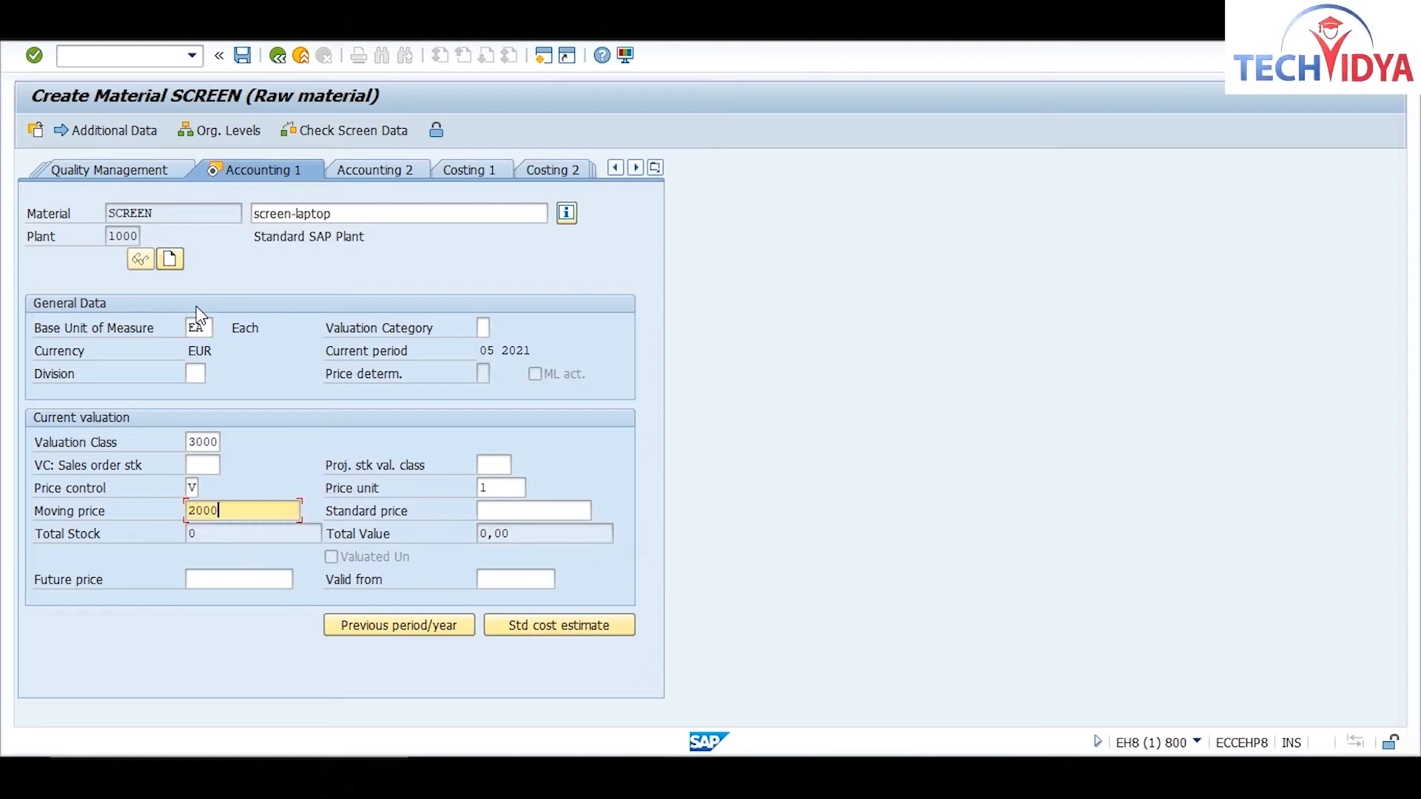
pyautogui.press('Return')
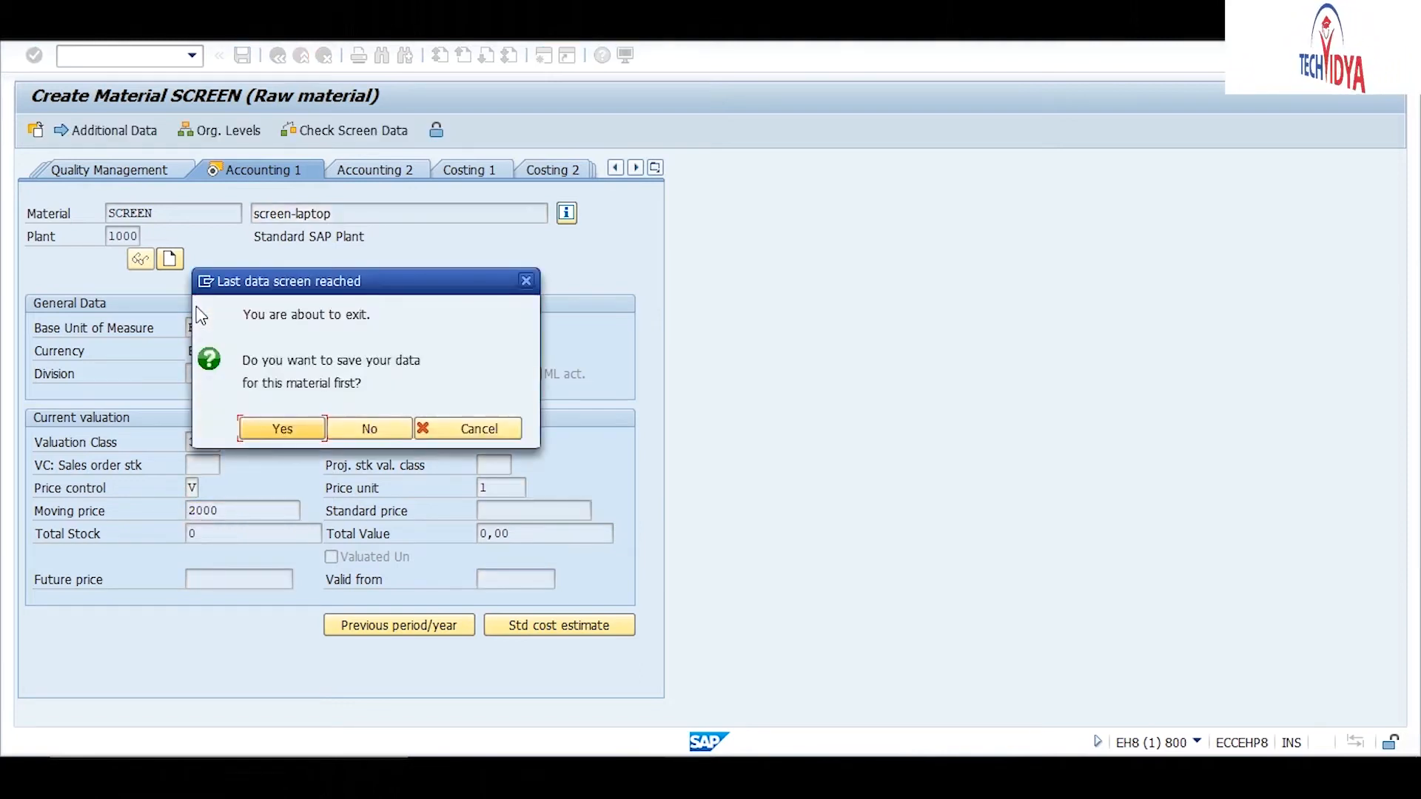
pyautogui.press('Return')
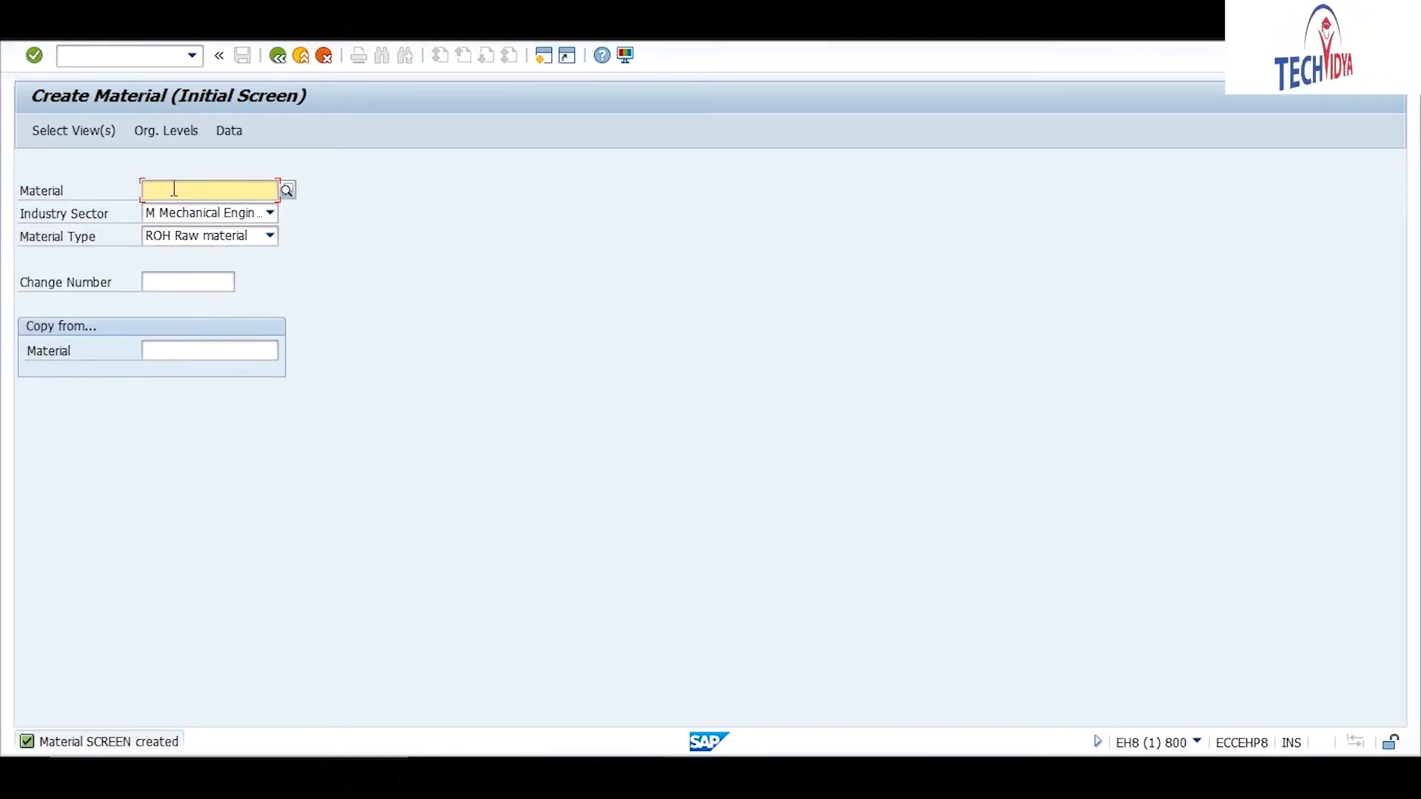
# Name the next raw material RAM and proceed to its view selection
pyautogui.write('ram')
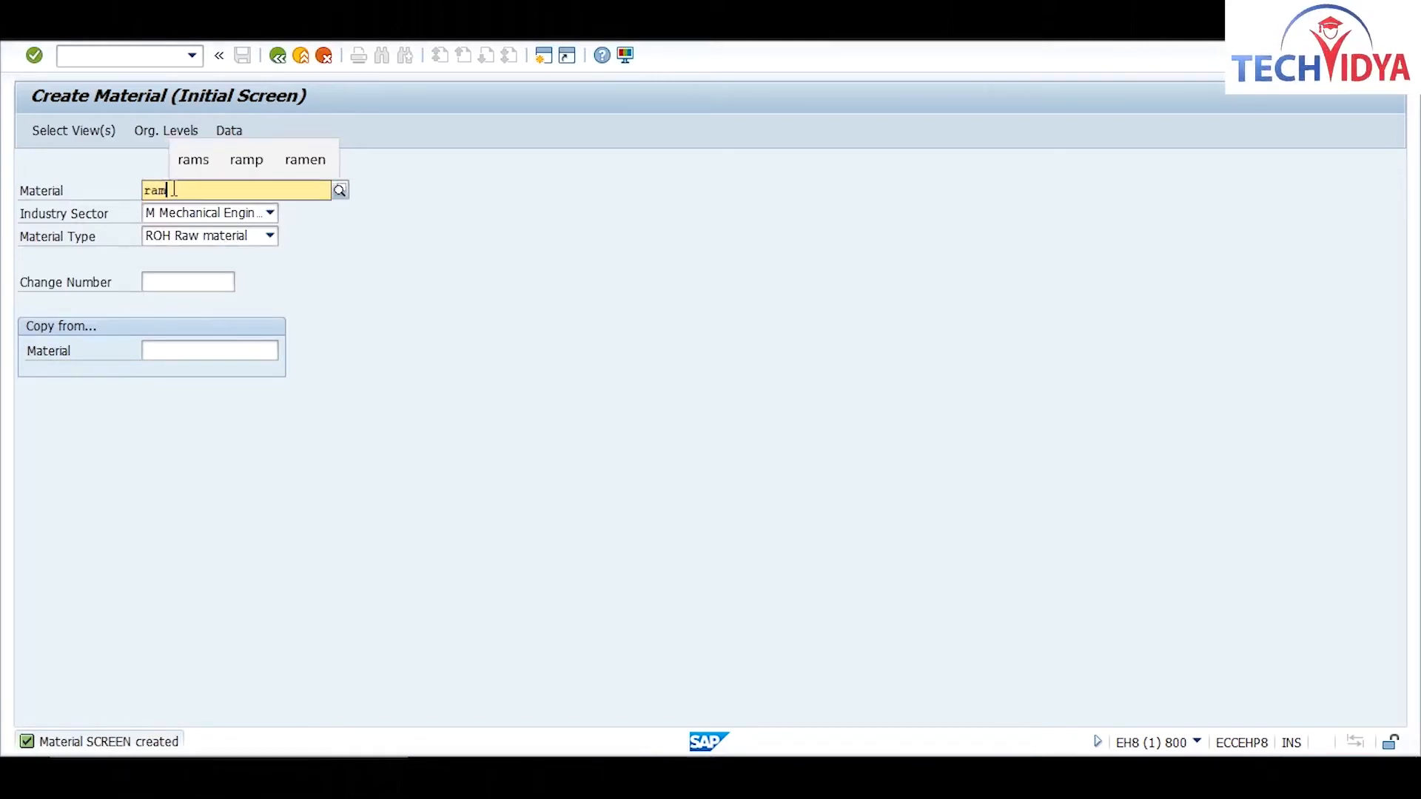
pyautogui.press('Return')
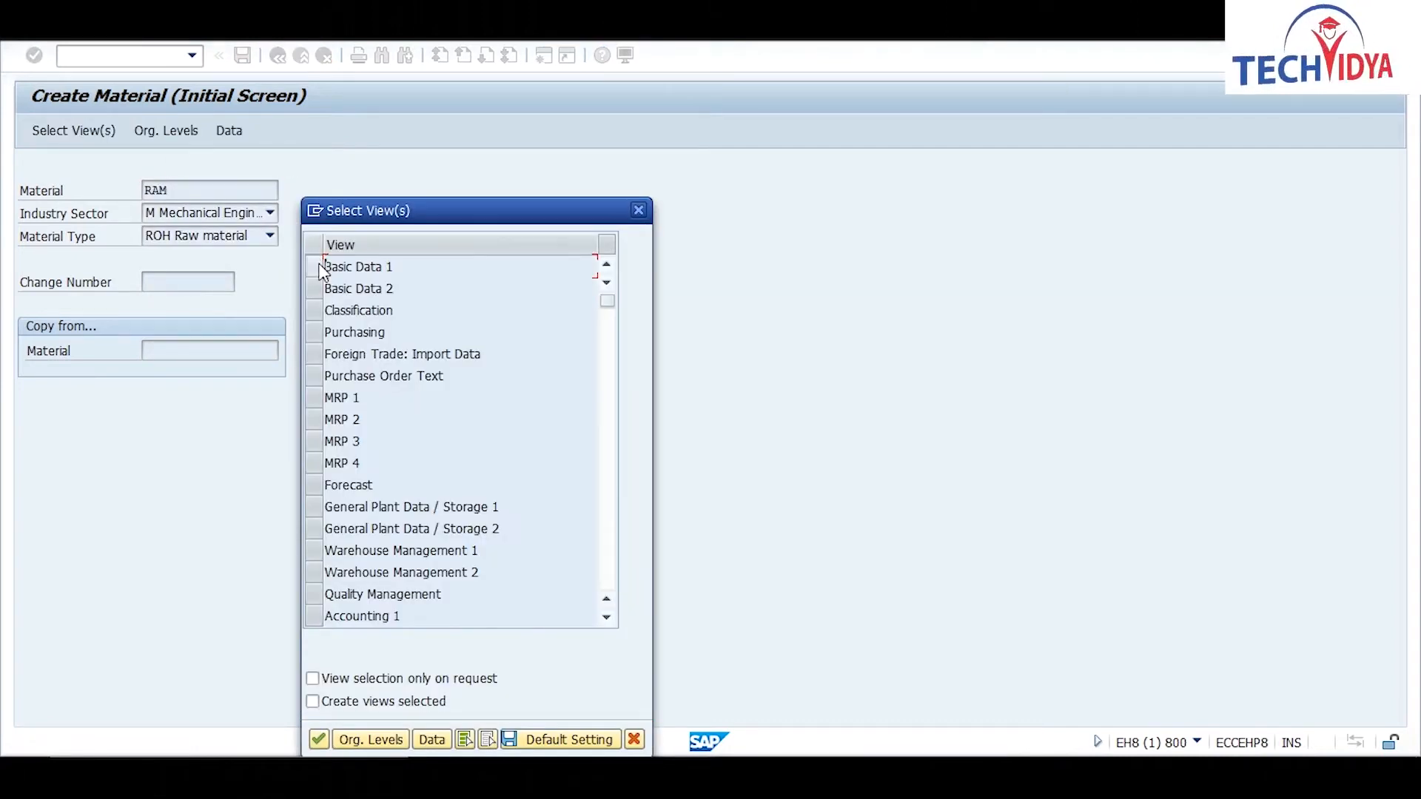
# Select the Basic Data 1 and 2, Purchasing, General Plant Data / Storage 1 and 2, and Accounting 1 views for RAM
pyautogui.click(317, 266)
pyautogui.click(314, 286)
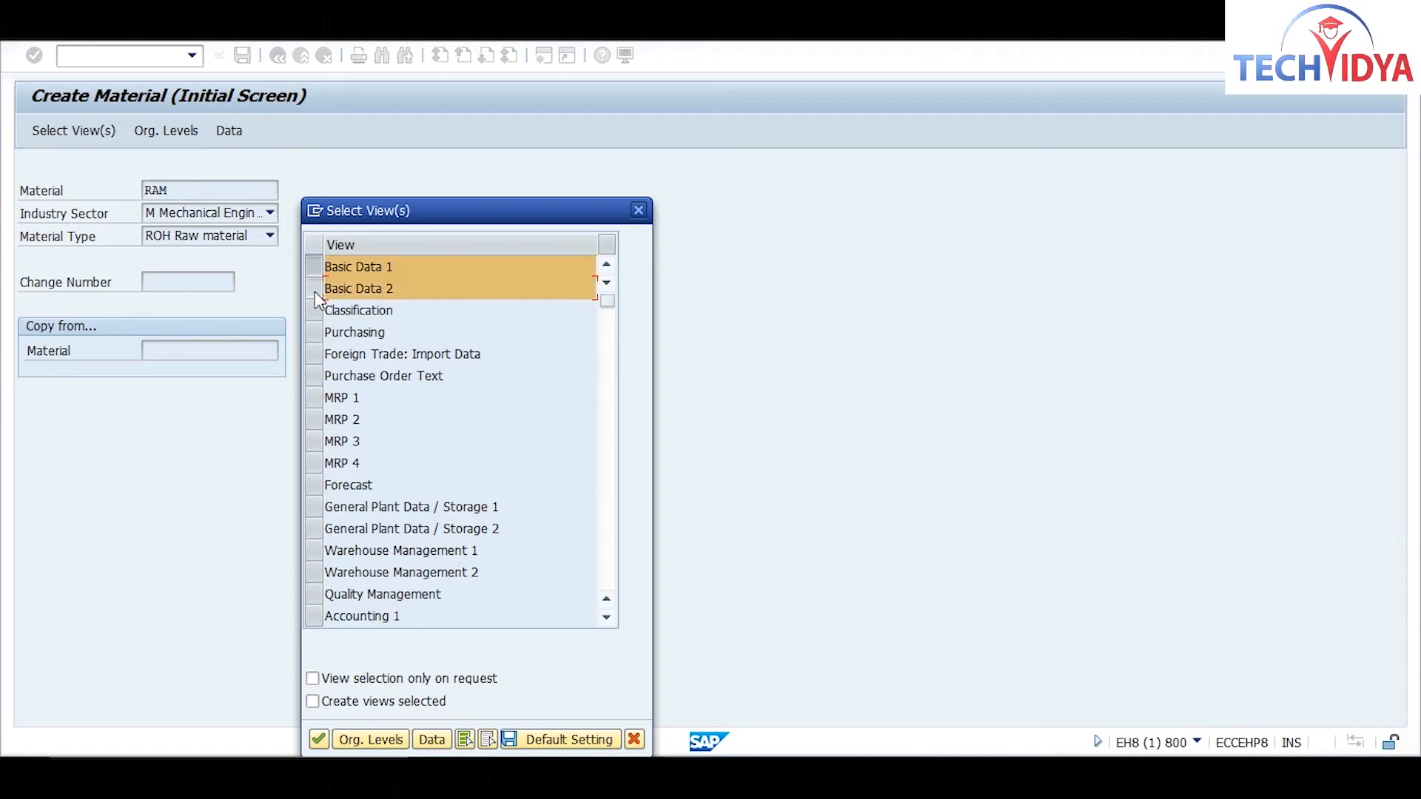
pyautogui.click(313, 341)
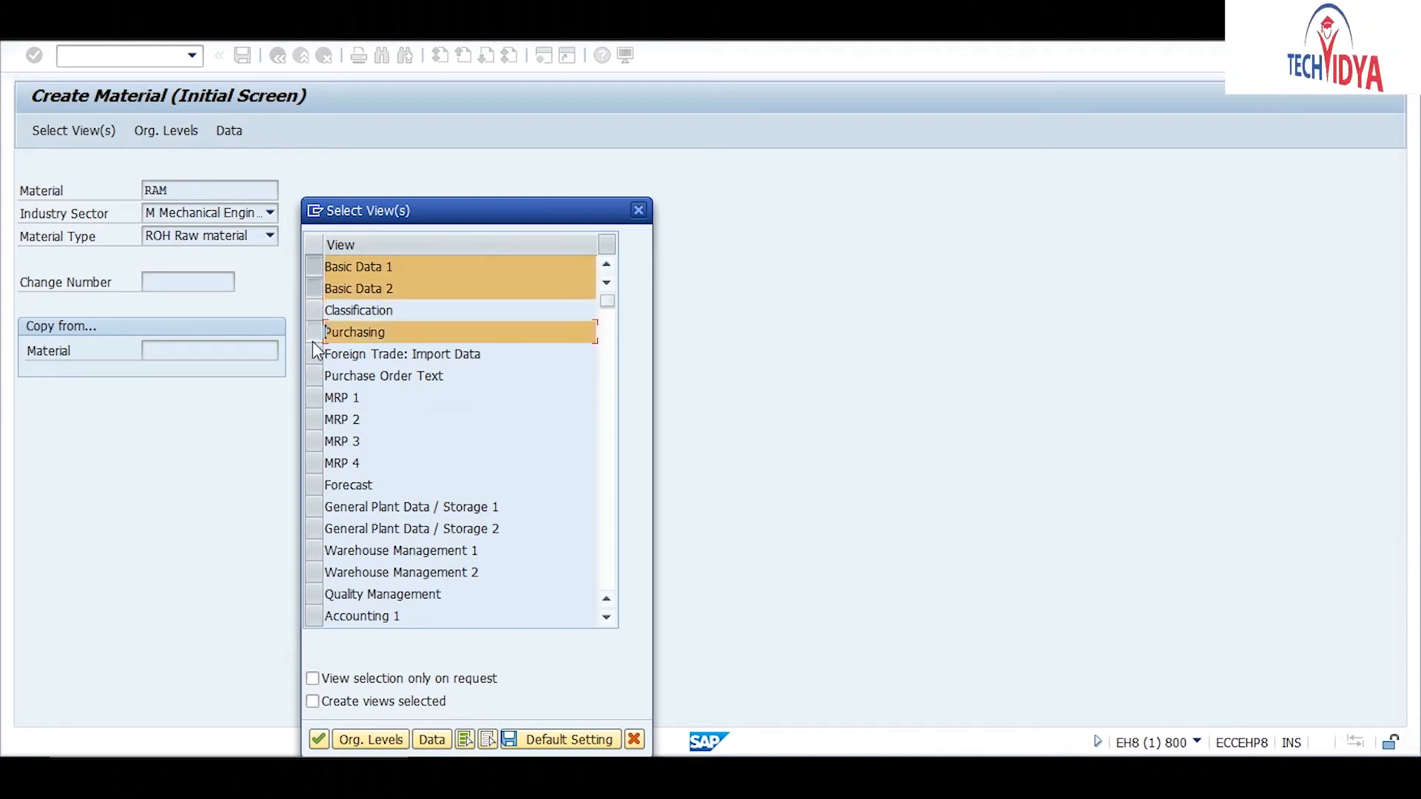
pyautogui.click(312, 507)
pyautogui.click(313, 530)
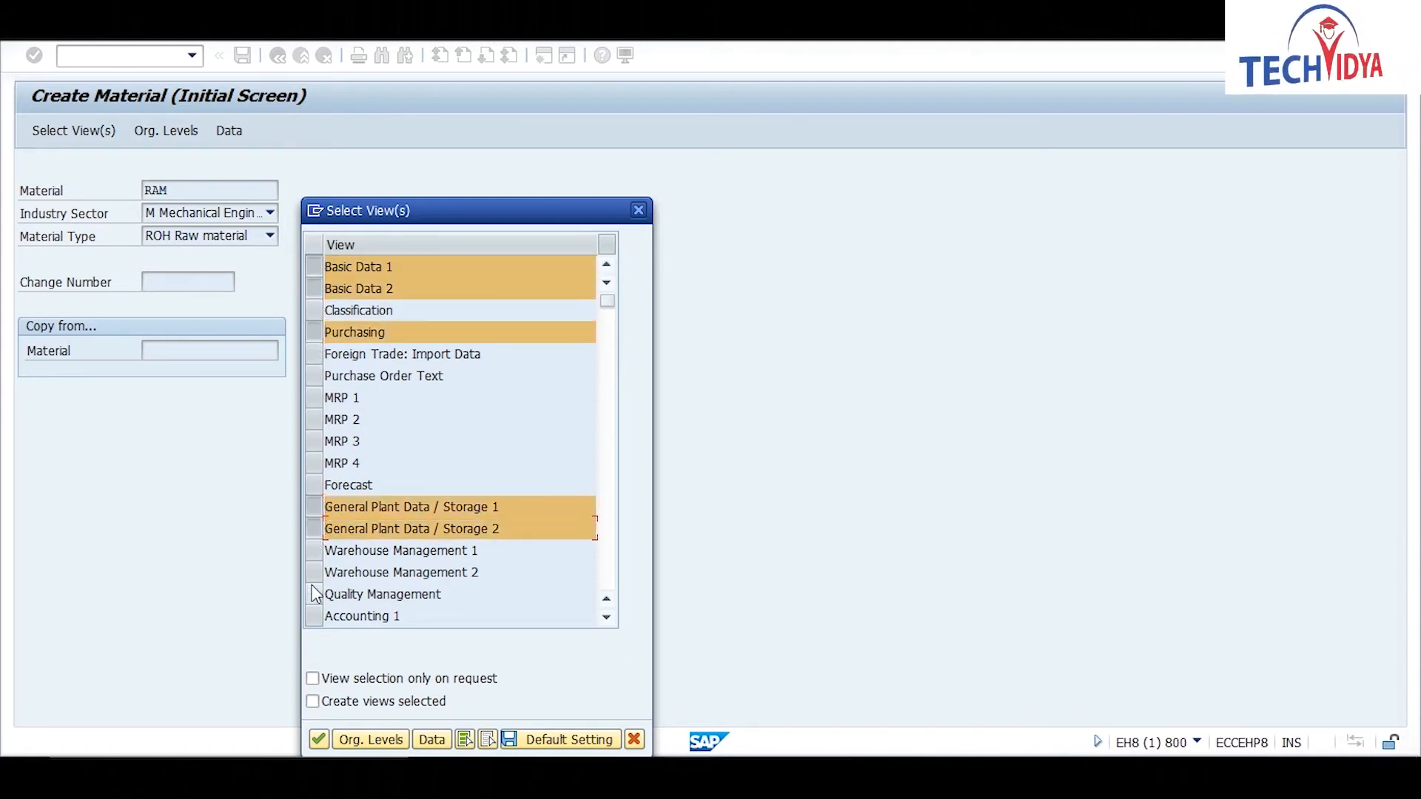
pyautogui.click(314, 615)
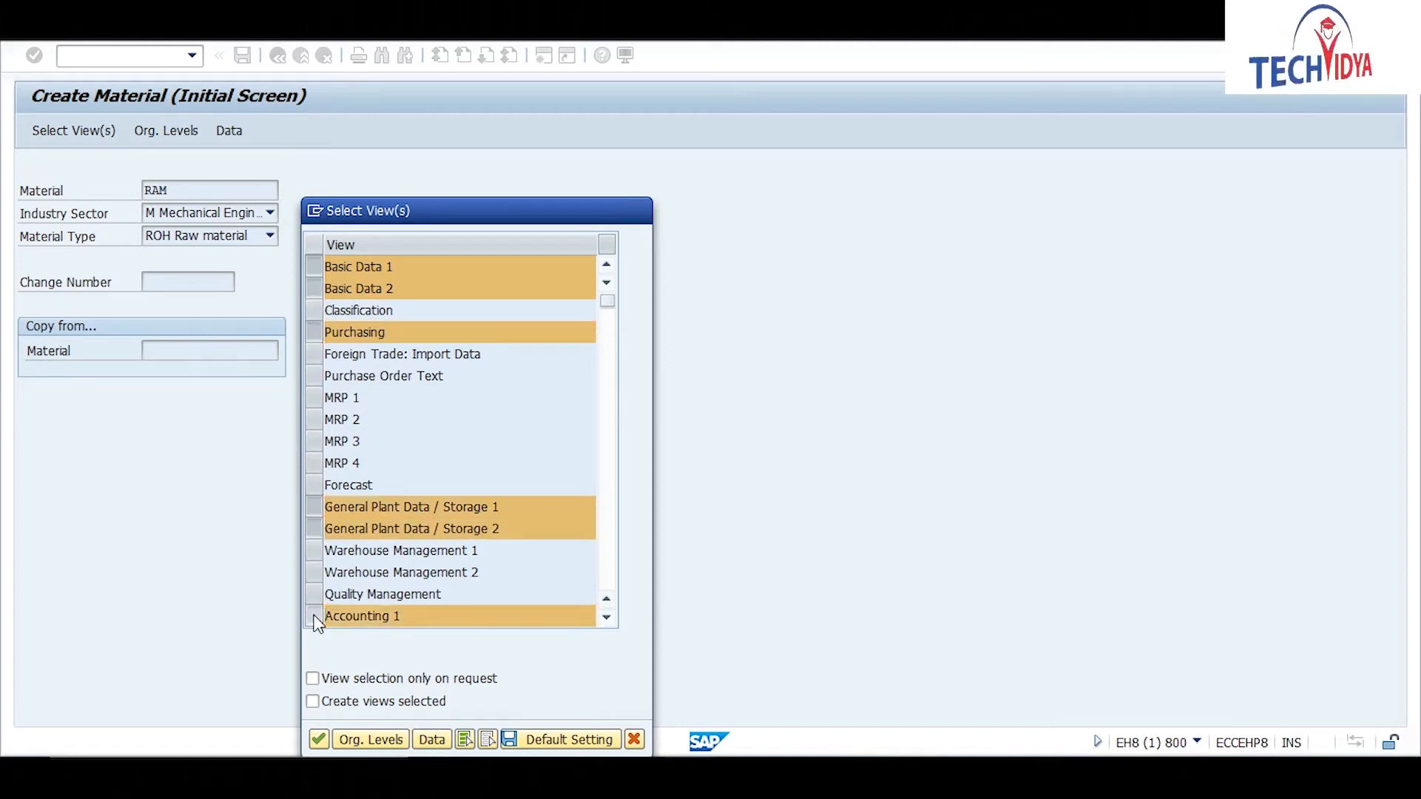
pyautogui.press('Return')
# Set the organizational levels for RAM to plant 1000 and storage location CM01
pyautogui.write('1000')
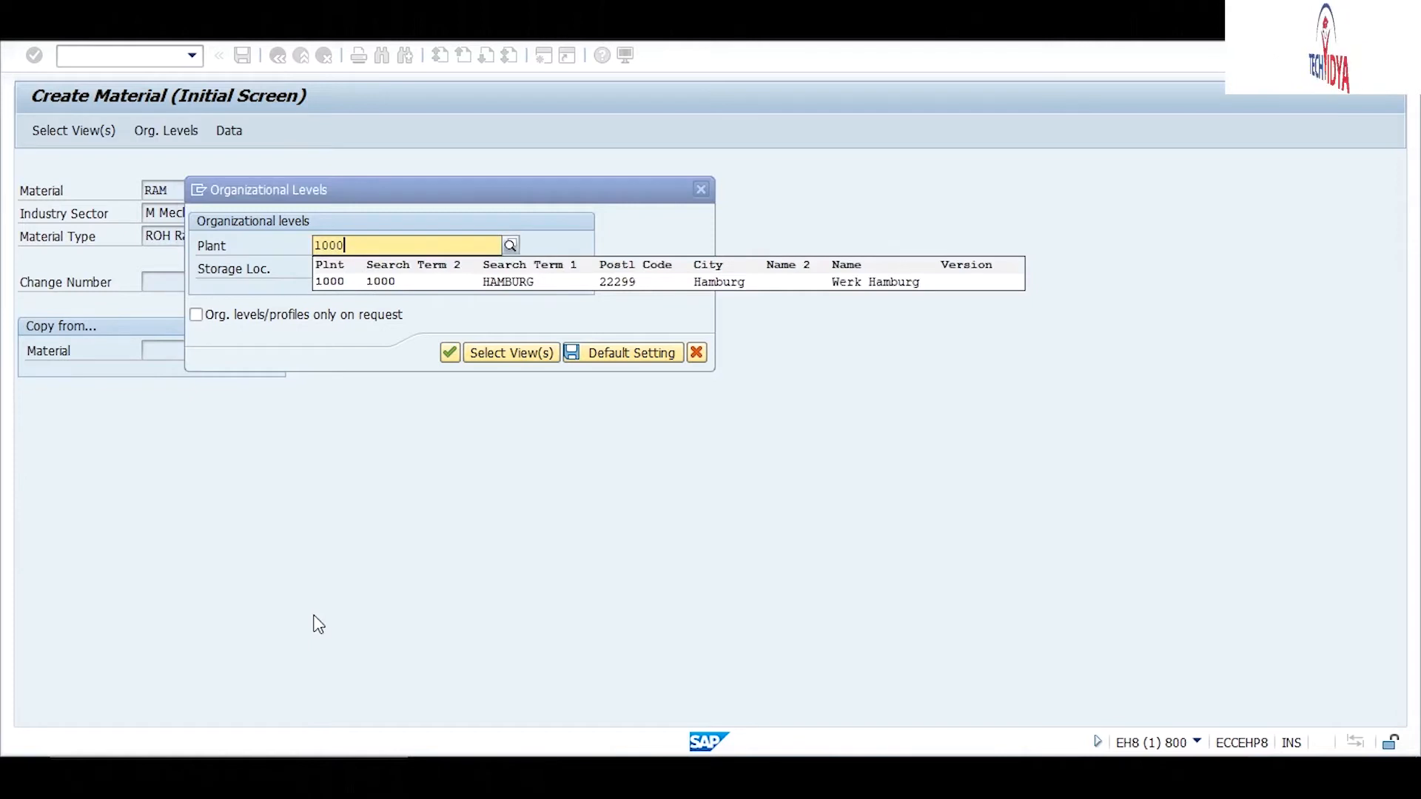
pyautogui.press('Down')
pyautogui.press('Return')
pyautogui.press('Tab')
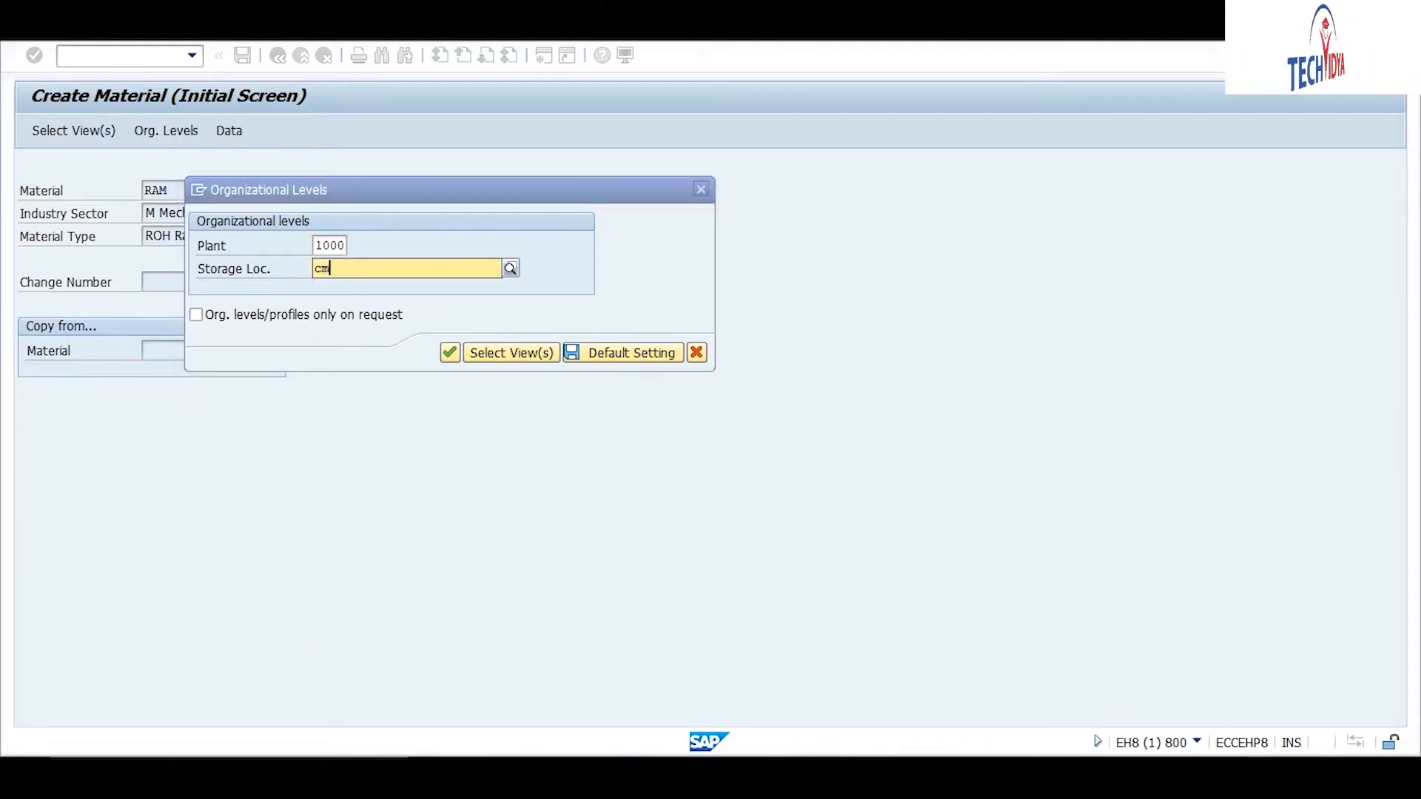
pyautogui.write('cm01')
pyautogui.press('Return')
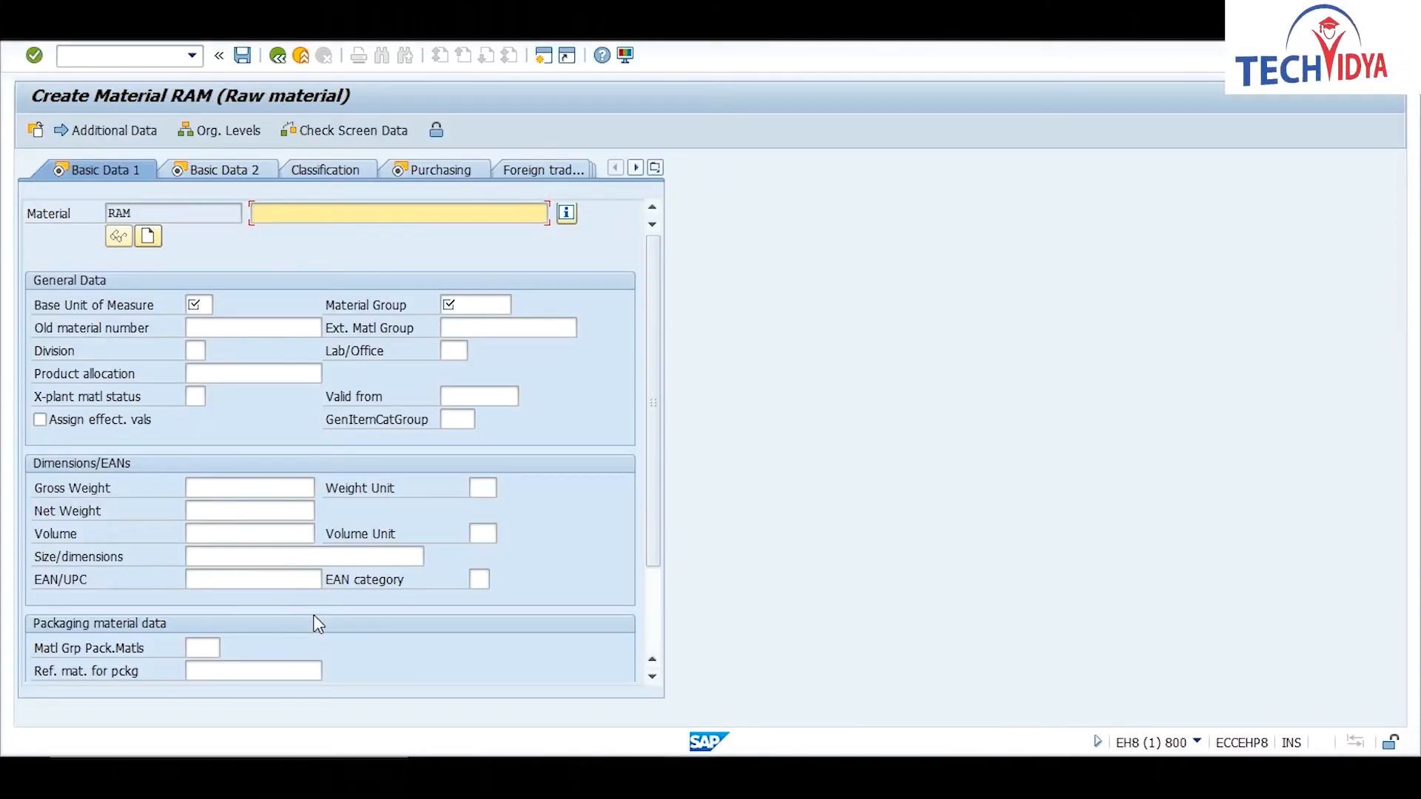
# Enter ram-laptop as the material description of RAM
pyautogui.write('ram')
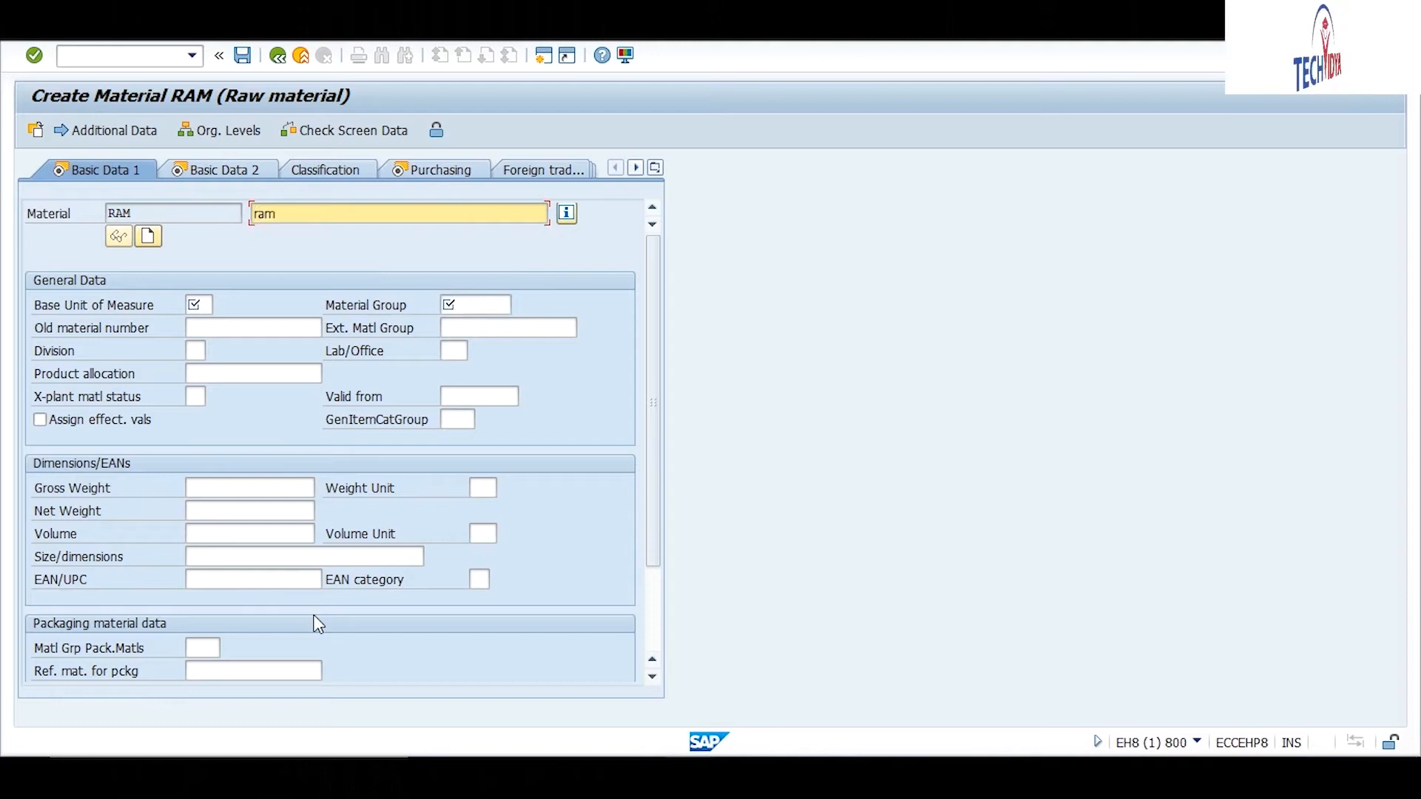
pyautogui.write('-la')
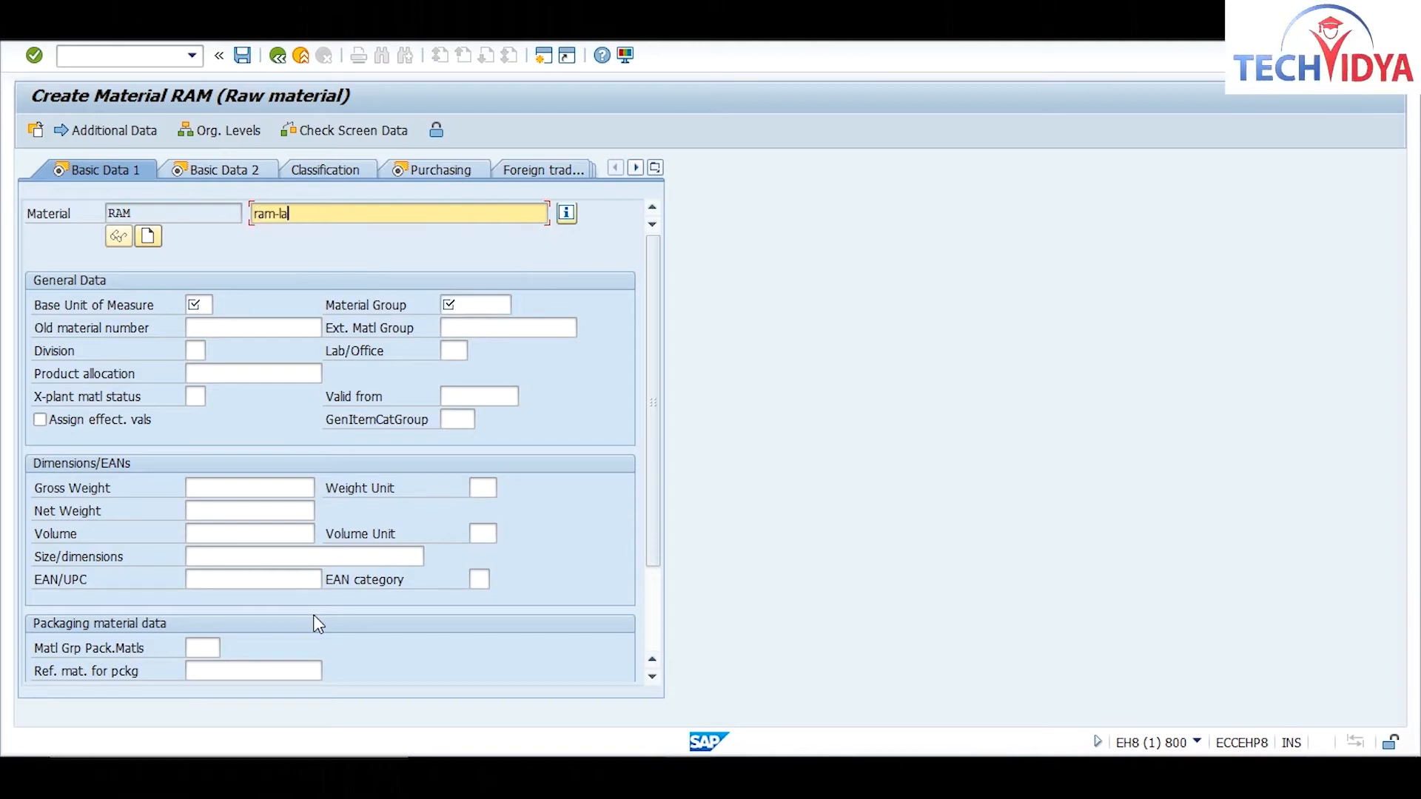
pyautogui.write('ptop')
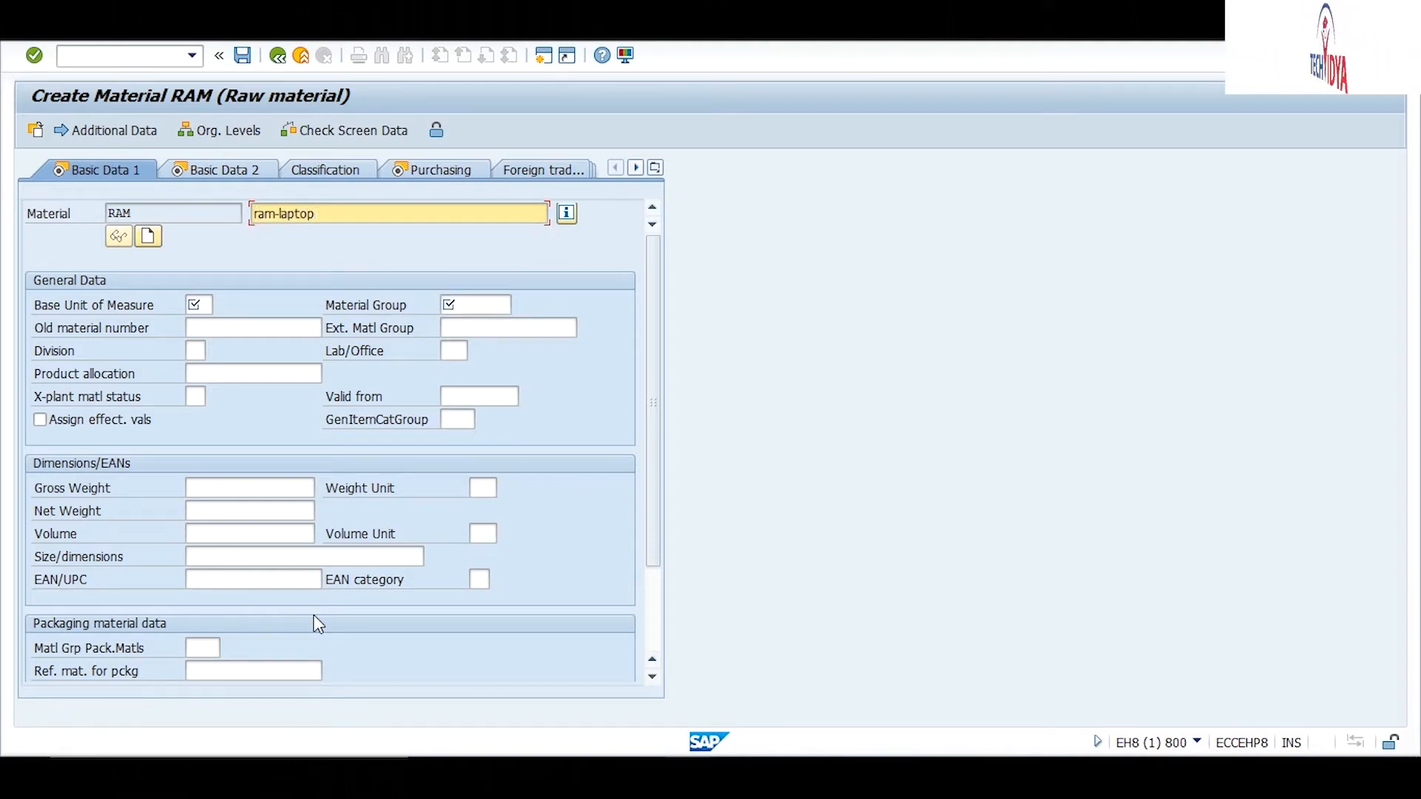
# Set base unit of measure EA and material group 0001, and proceed through Basic Data 2 to the purchasing data
pyautogui.press('Tab')
pyautogui.press('Tab')
pyautogui.press('Tab')
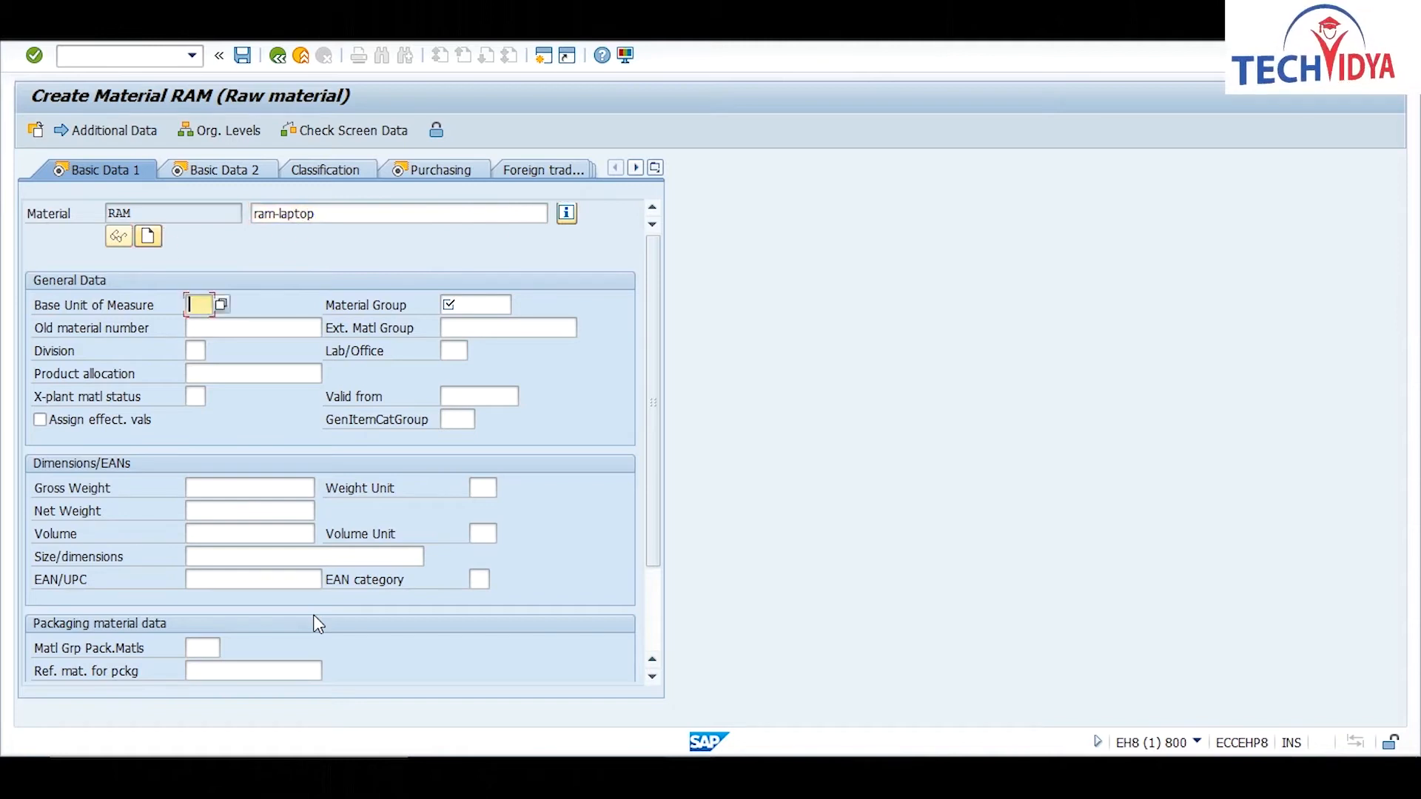
pyautogui.write('ea')
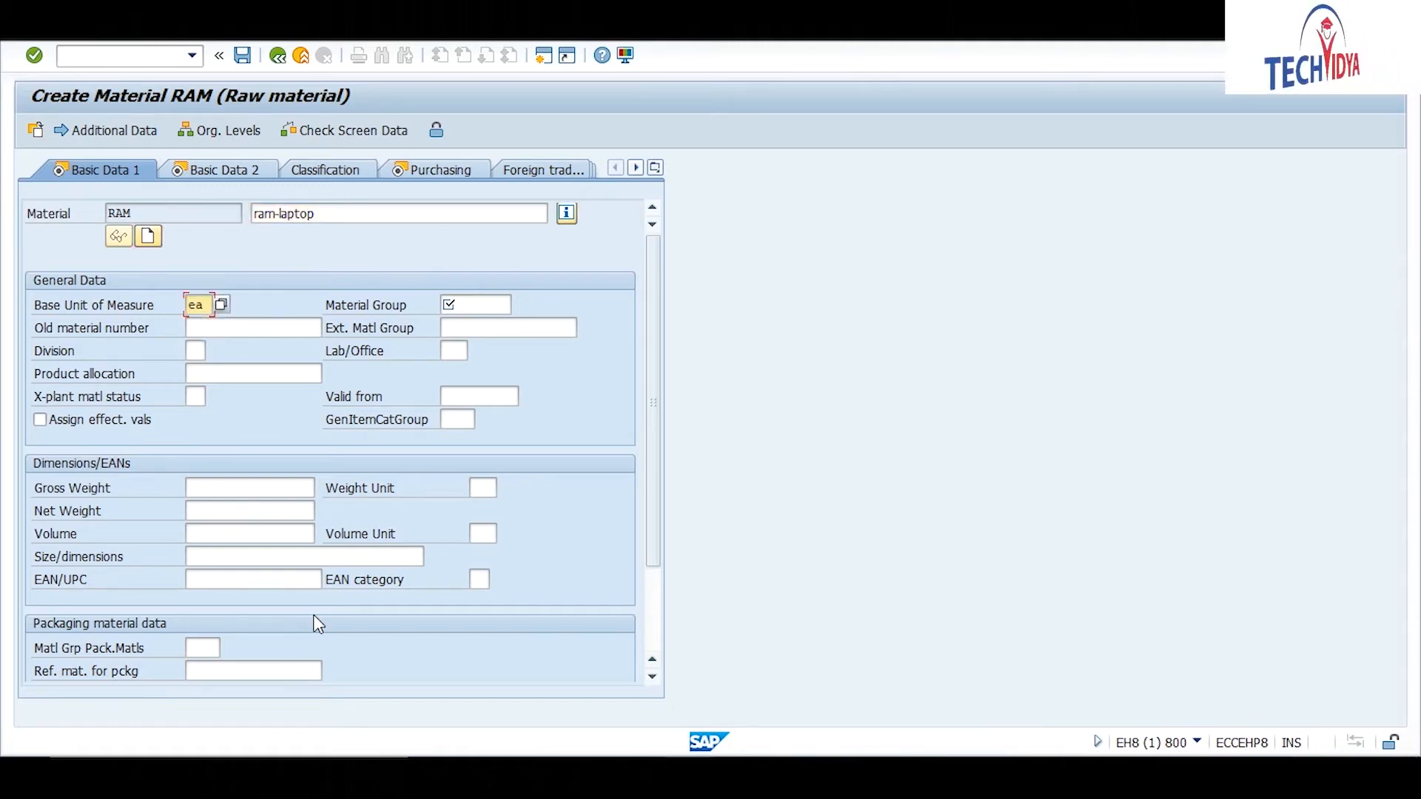
pyautogui.press('Tab')
pyautogui.write('000')
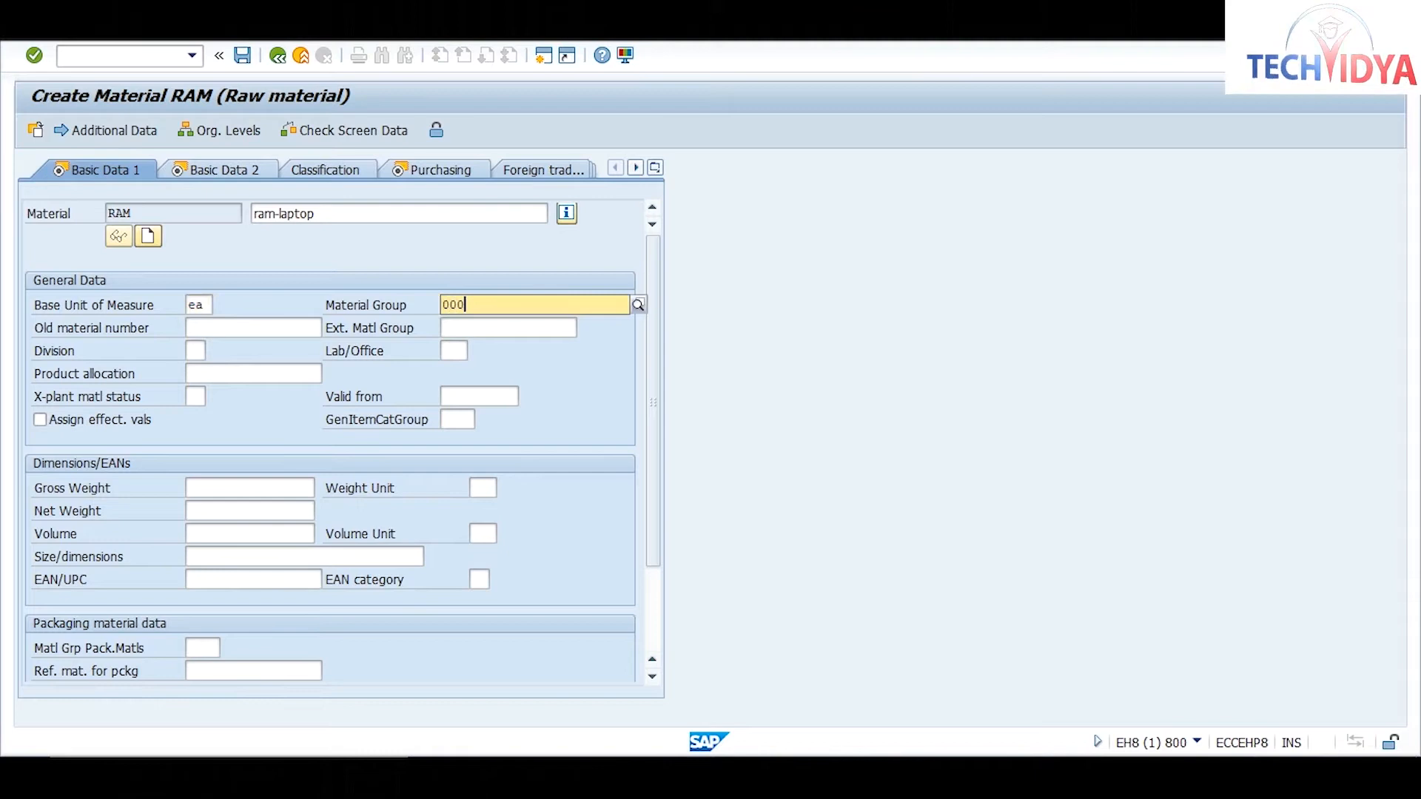
pyautogui.write('1')
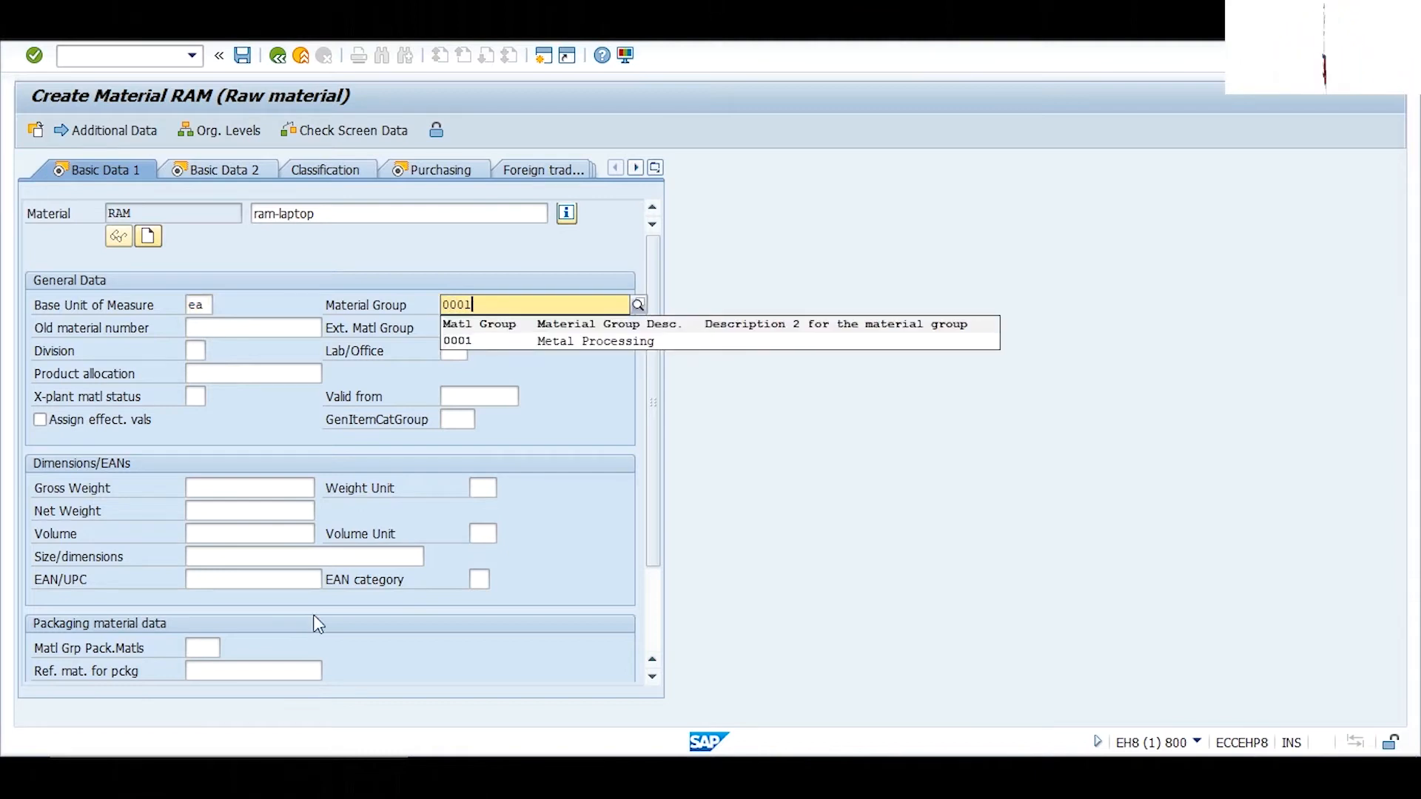
pyautogui.press('Down')
pyautogui.press('Return')
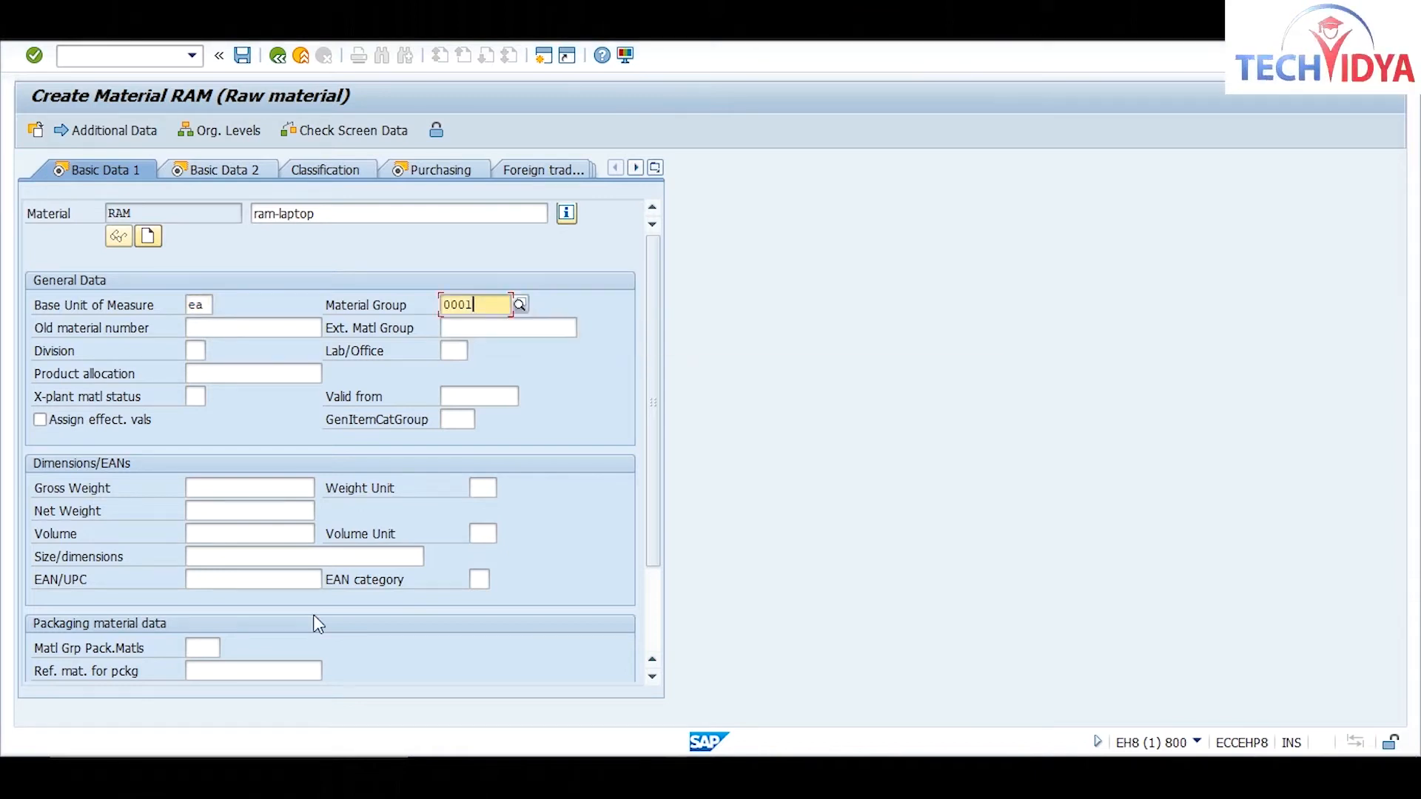
pyautogui.press('Return')
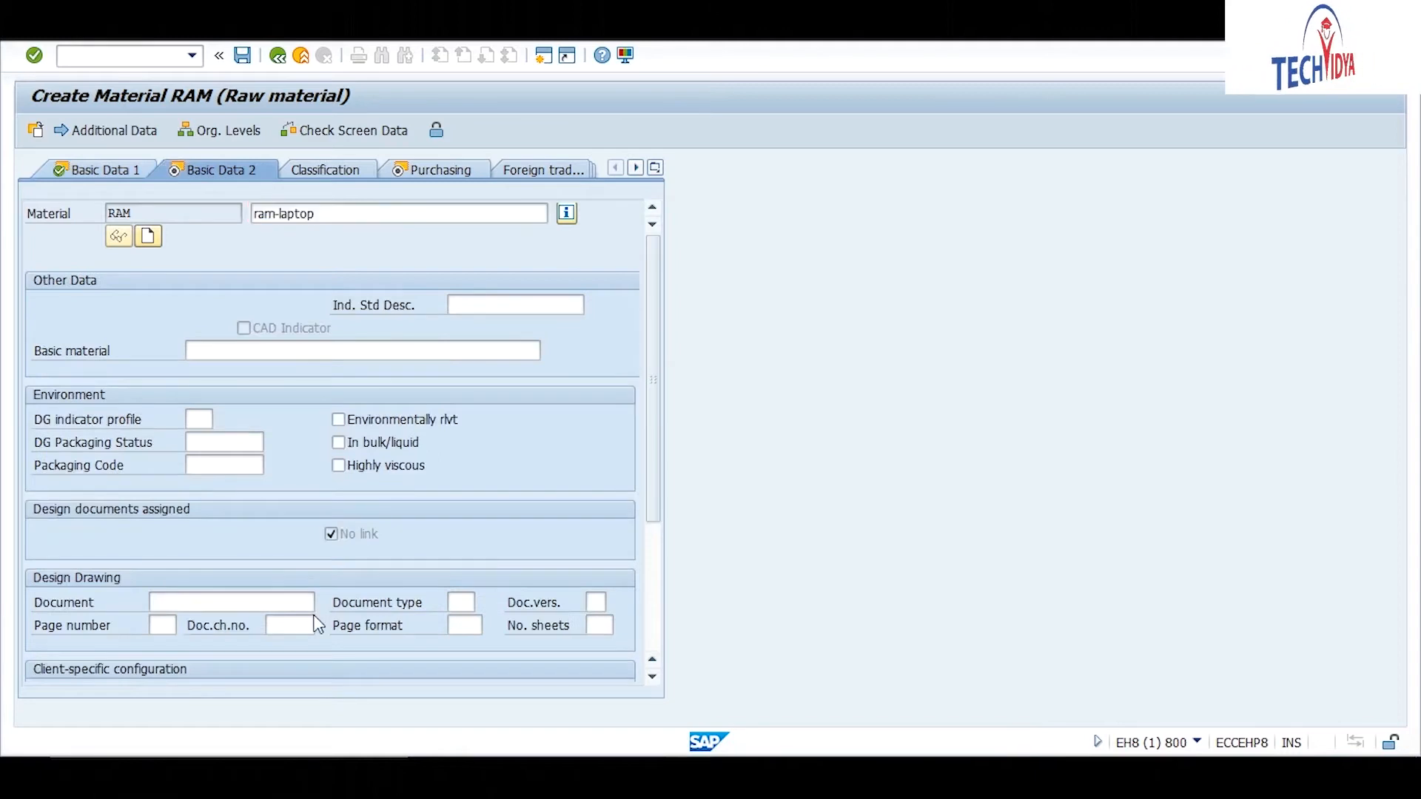
pyautogui.press('Return')
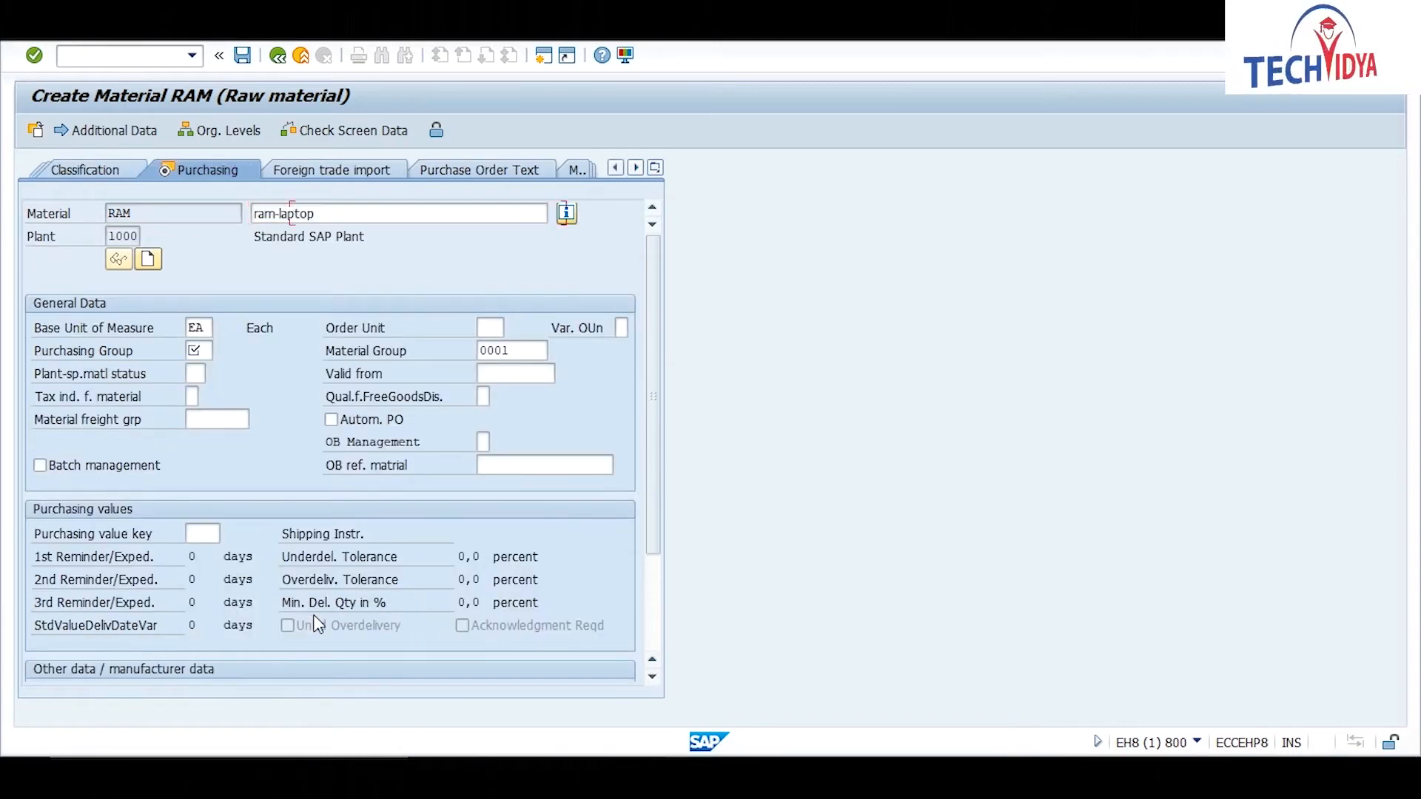
# Assign purchasing group 000 to material RAM and proceed to the plant storage data
pyautogui.press('Tab')
pyautogui.press('Tab')
pyautogui.press('Tab')
pyautogui.press('Tab')
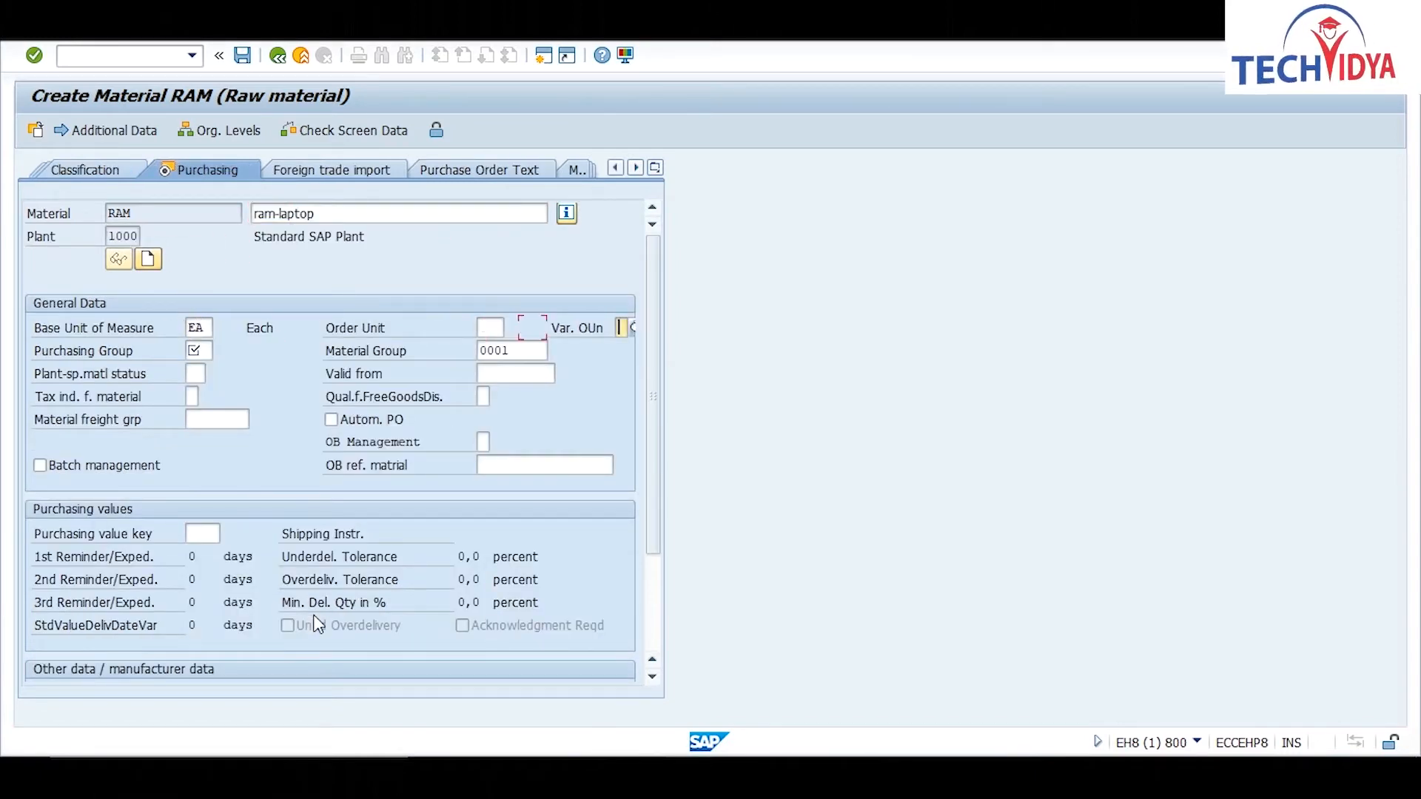
pyautogui.write('000')
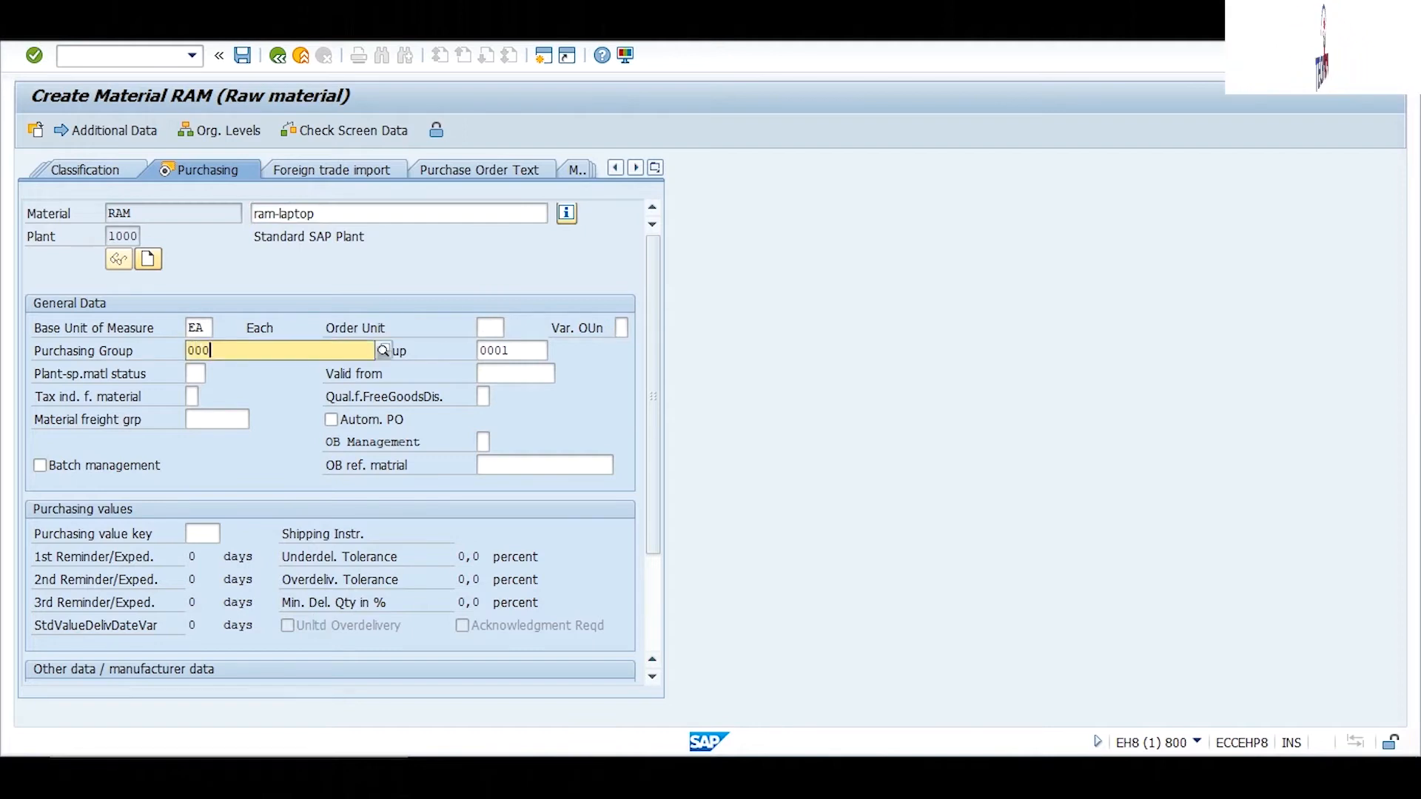
pyautogui.press('Down')
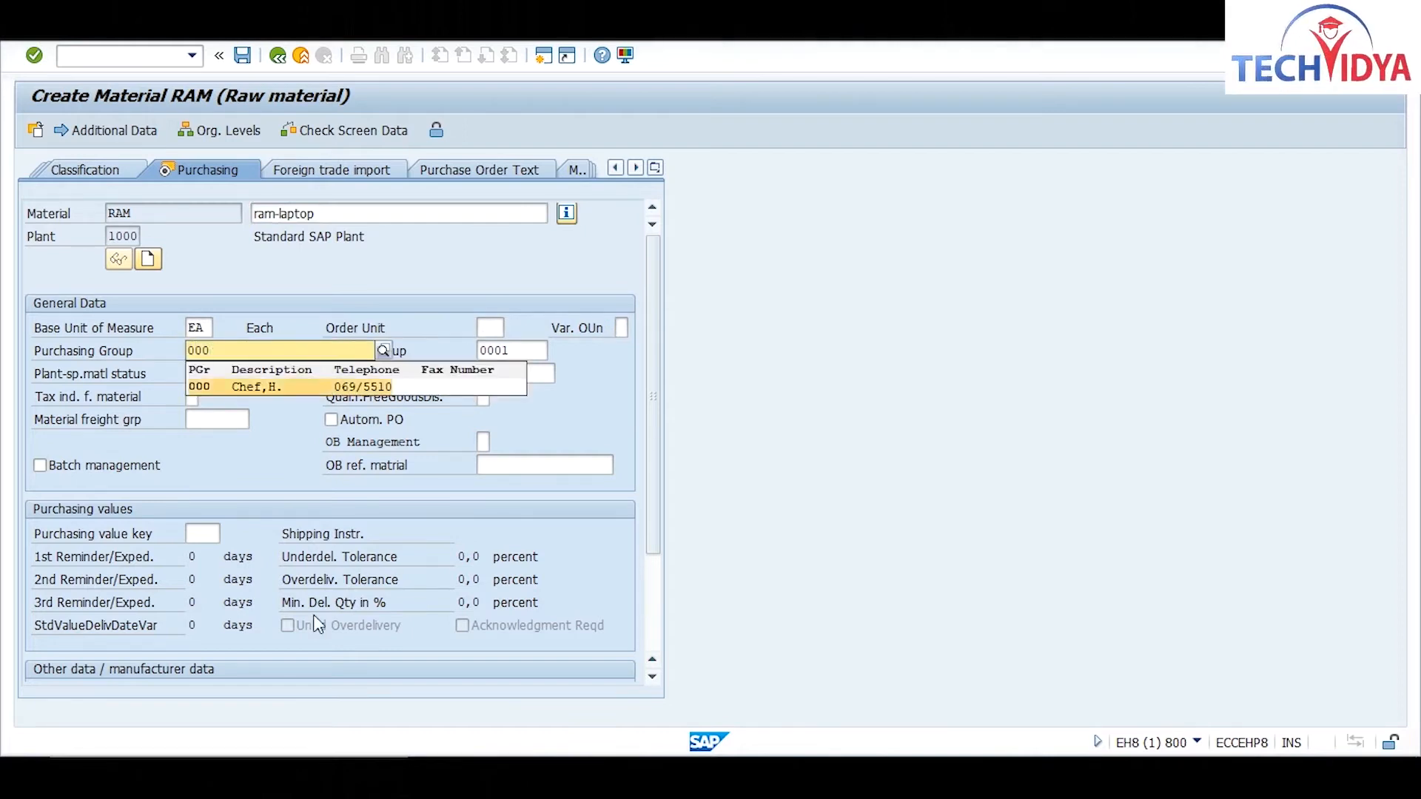
pyautogui.press('Return')
pyautogui.press('Return')
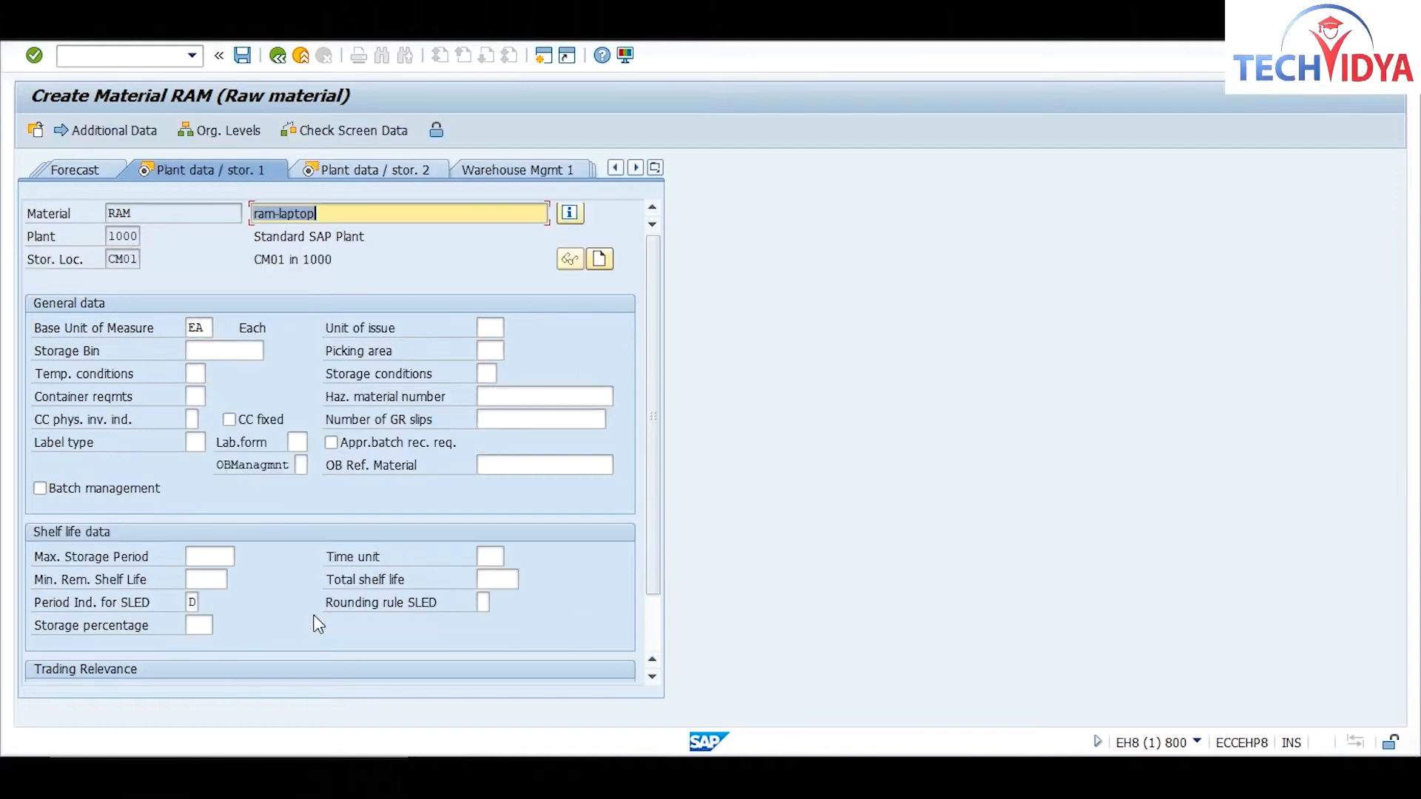
# Pass through RAM's two plant storage views without entries and set the valuation class to 3000 in Accounting 1
pyautogui.press('Return')
pyautogui.press('Return')
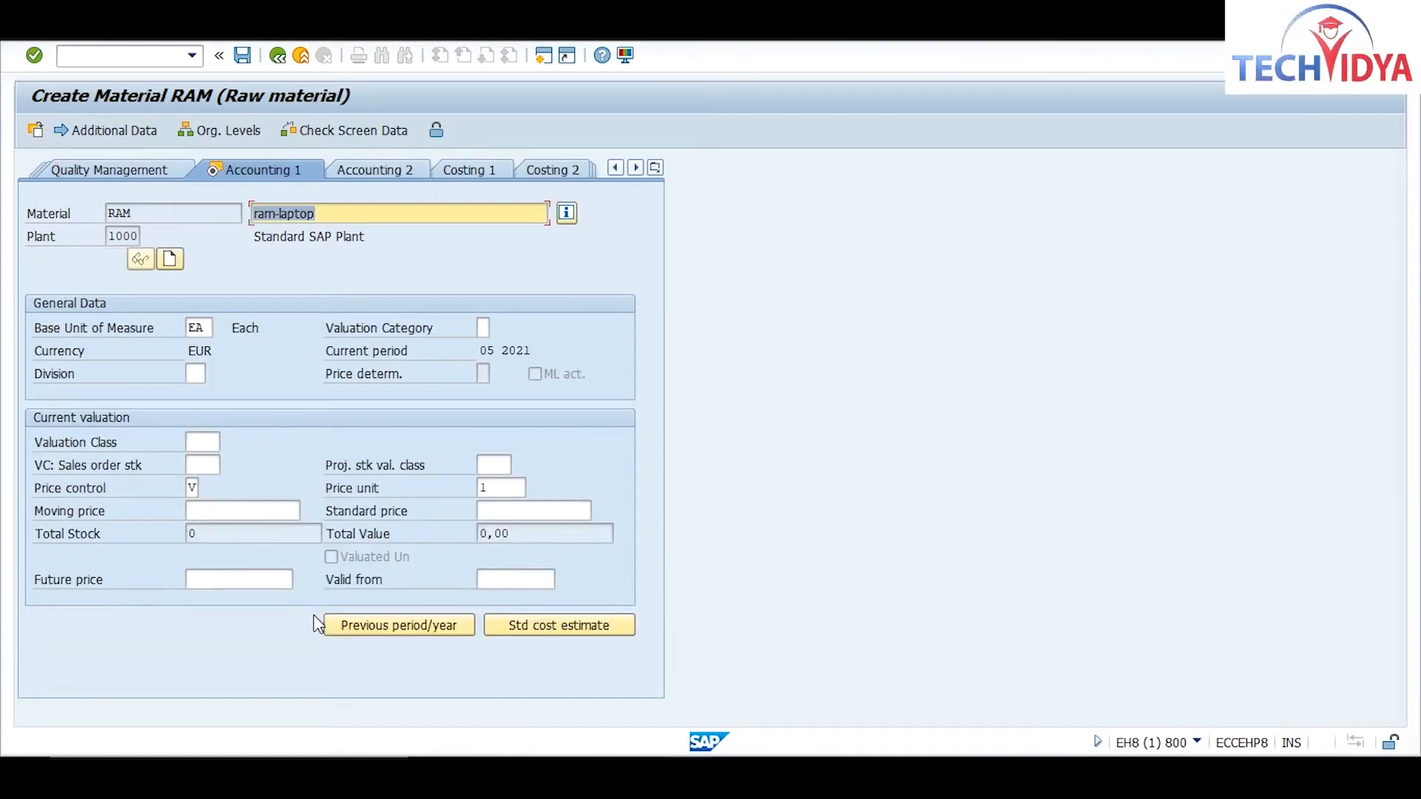
pyautogui.press('Tab')
pyautogui.press('Tab')
pyautogui.press('Tab')
pyautogui.press('Tab')
pyautogui.press('Tab')
pyautogui.press('Tab')
pyautogui.press('Tab')
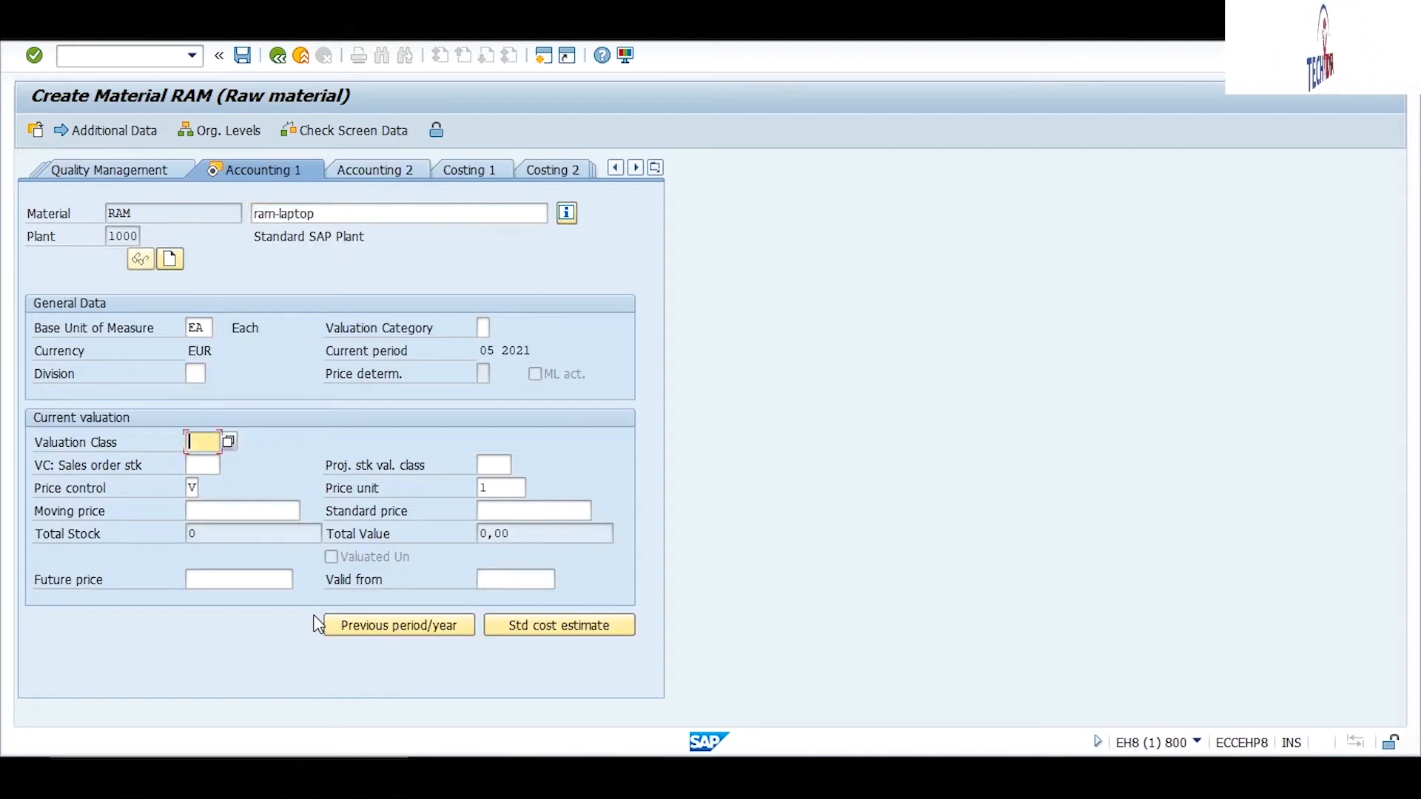
pyautogui.write('3000')
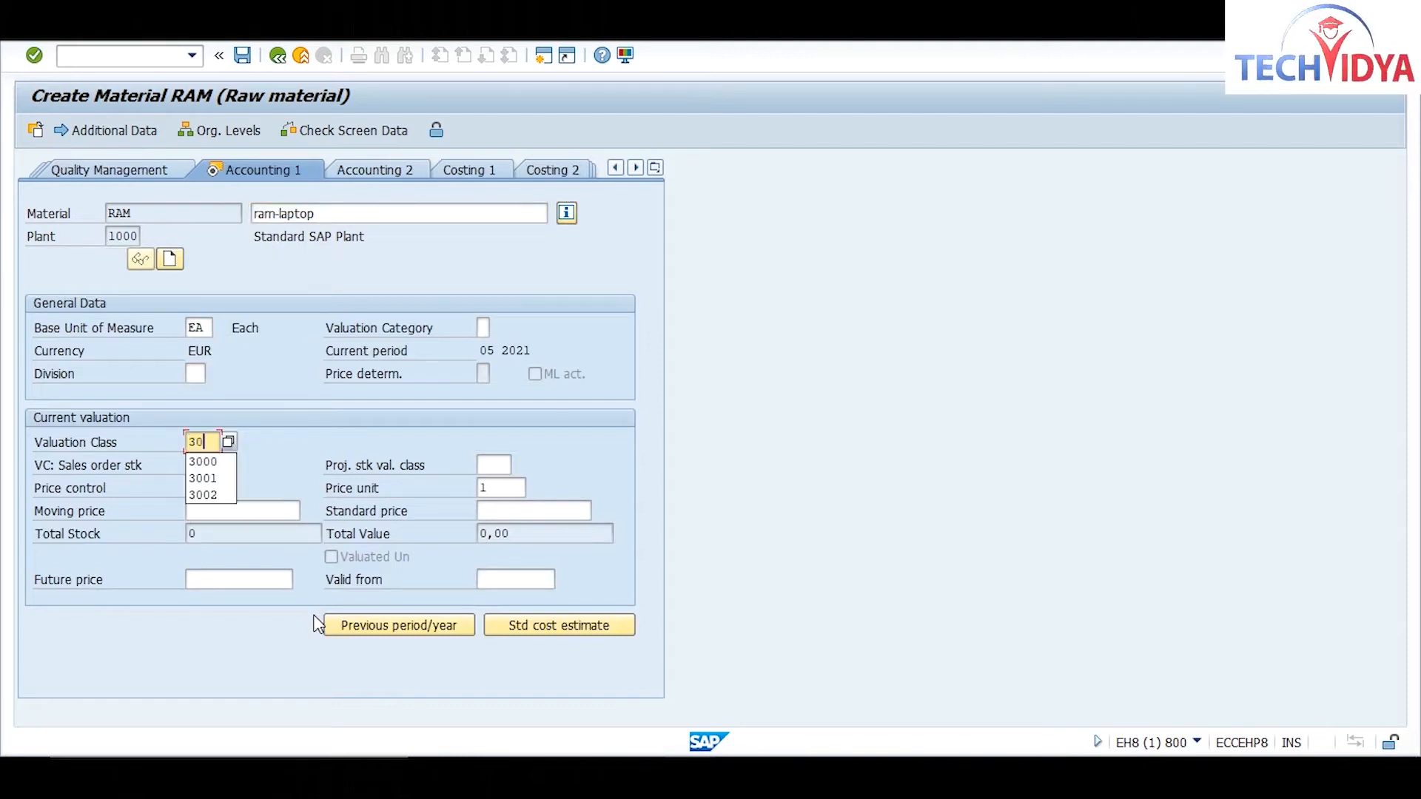
pyautogui.press('Return')
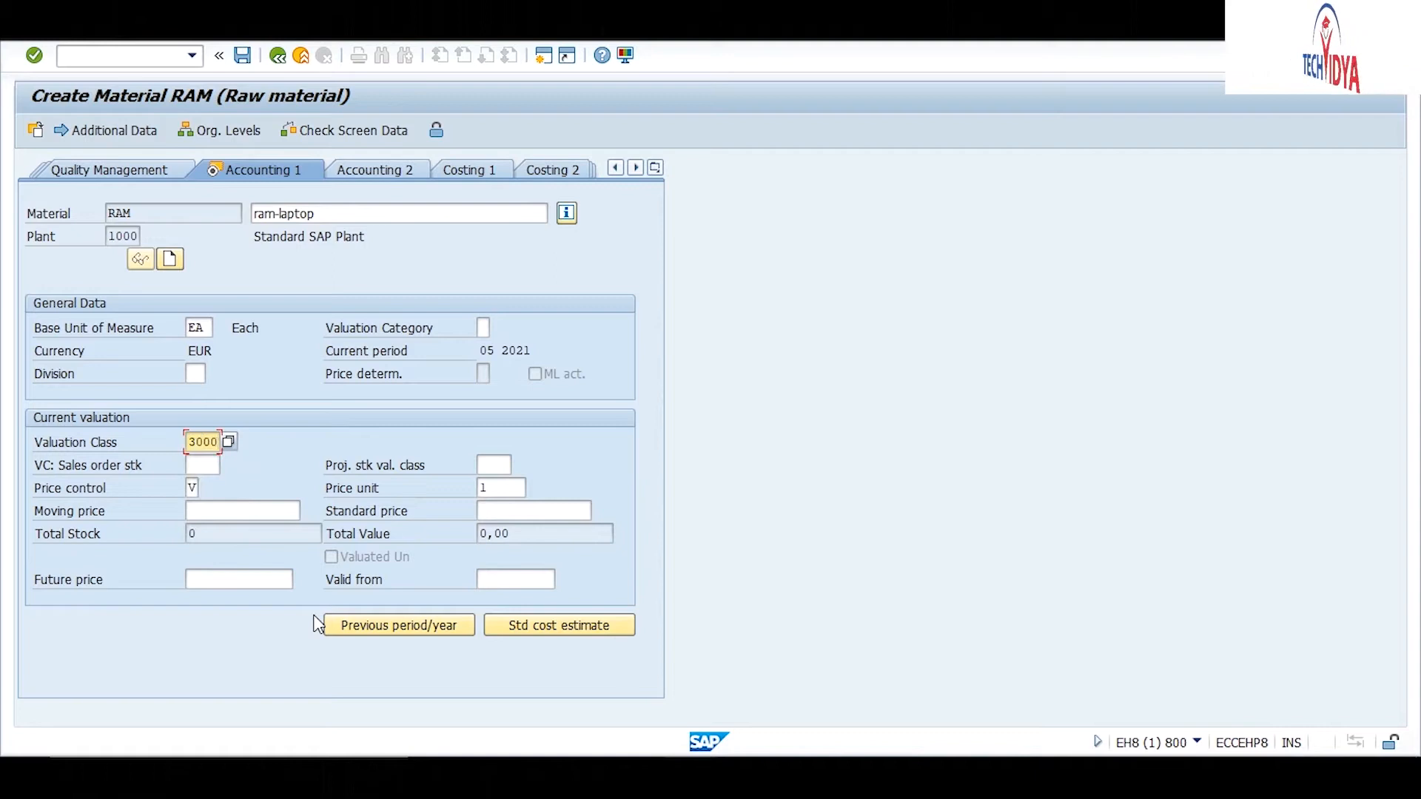
# Enter a moving price of 3000 and save the new material RAM
pyautogui.press('Tab')
pyautogui.press('Tab')
pyautogui.press('Tab')
pyautogui.press('Tab')
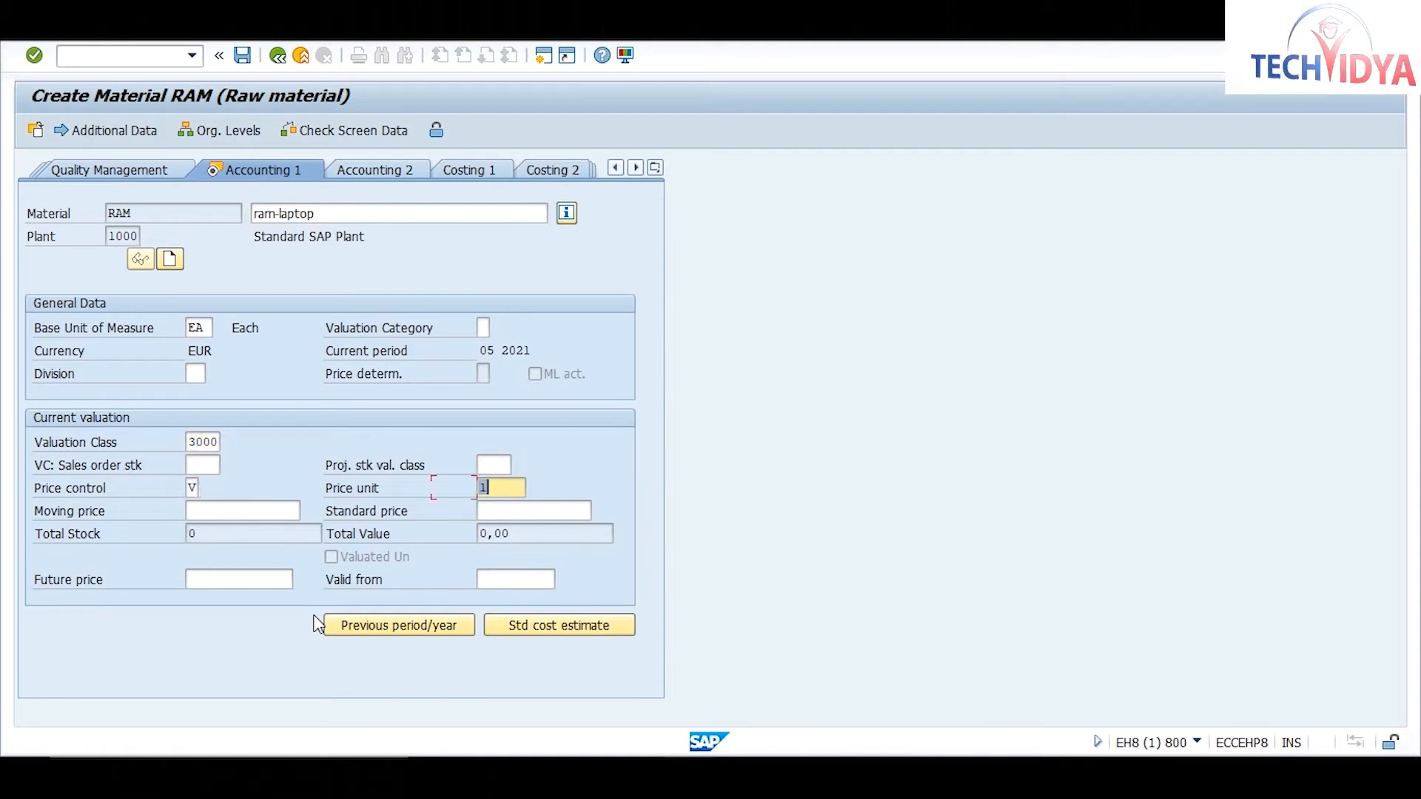
pyautogui.press('Tab')
pyautogui.write('3000')
pyautogui.press('Return')
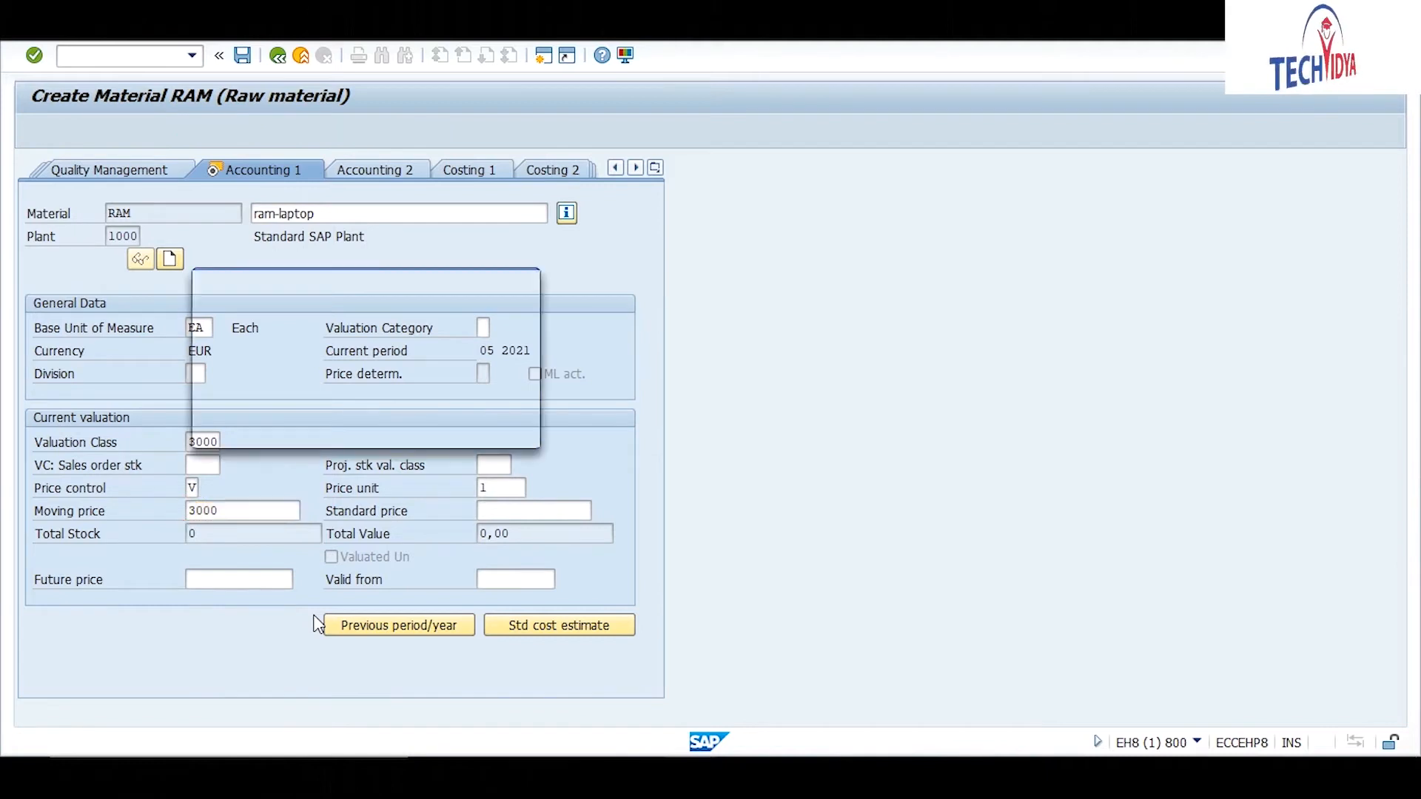
pyautogui.press('Return')
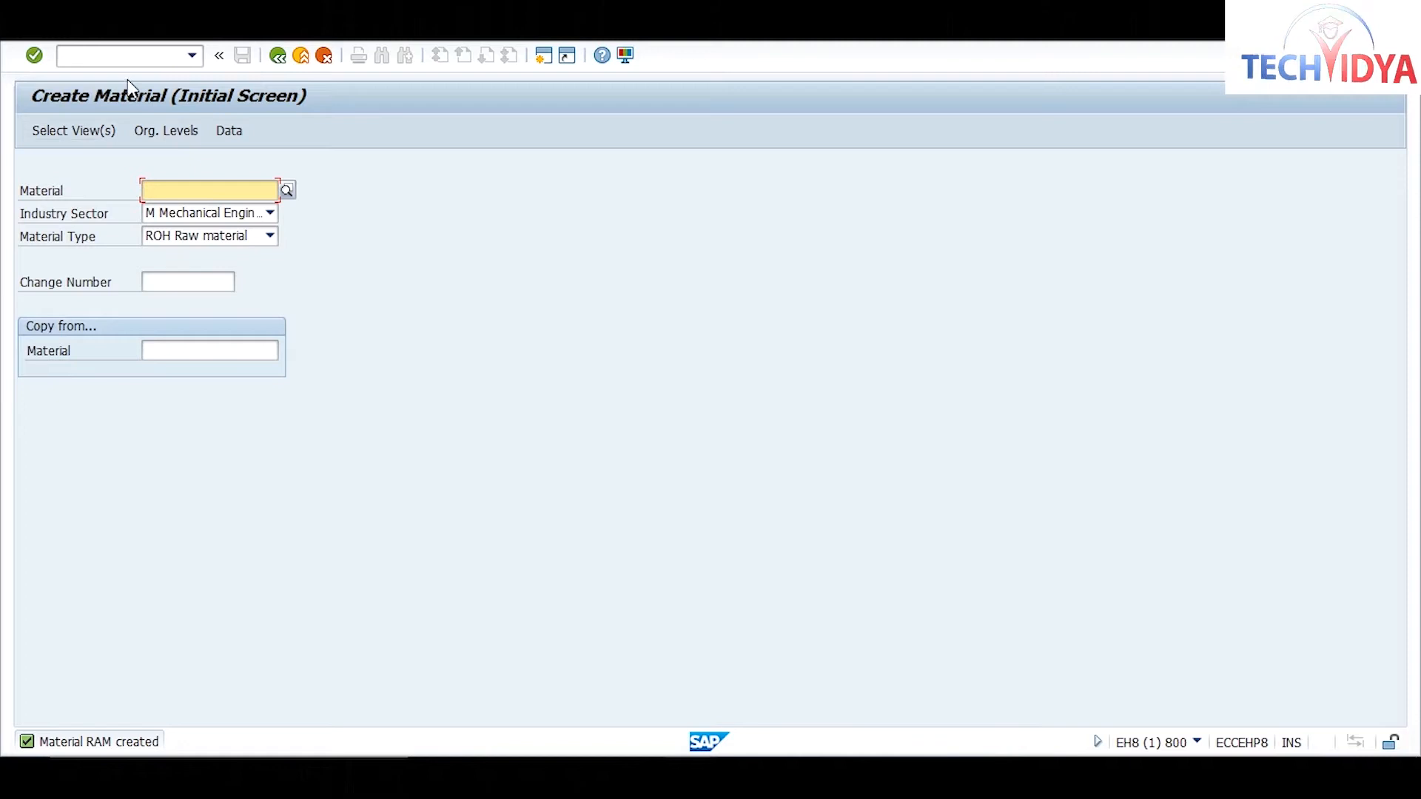
# Switch to transaction CS01 for creating a material BOM
pyautogui.click(128, 57)
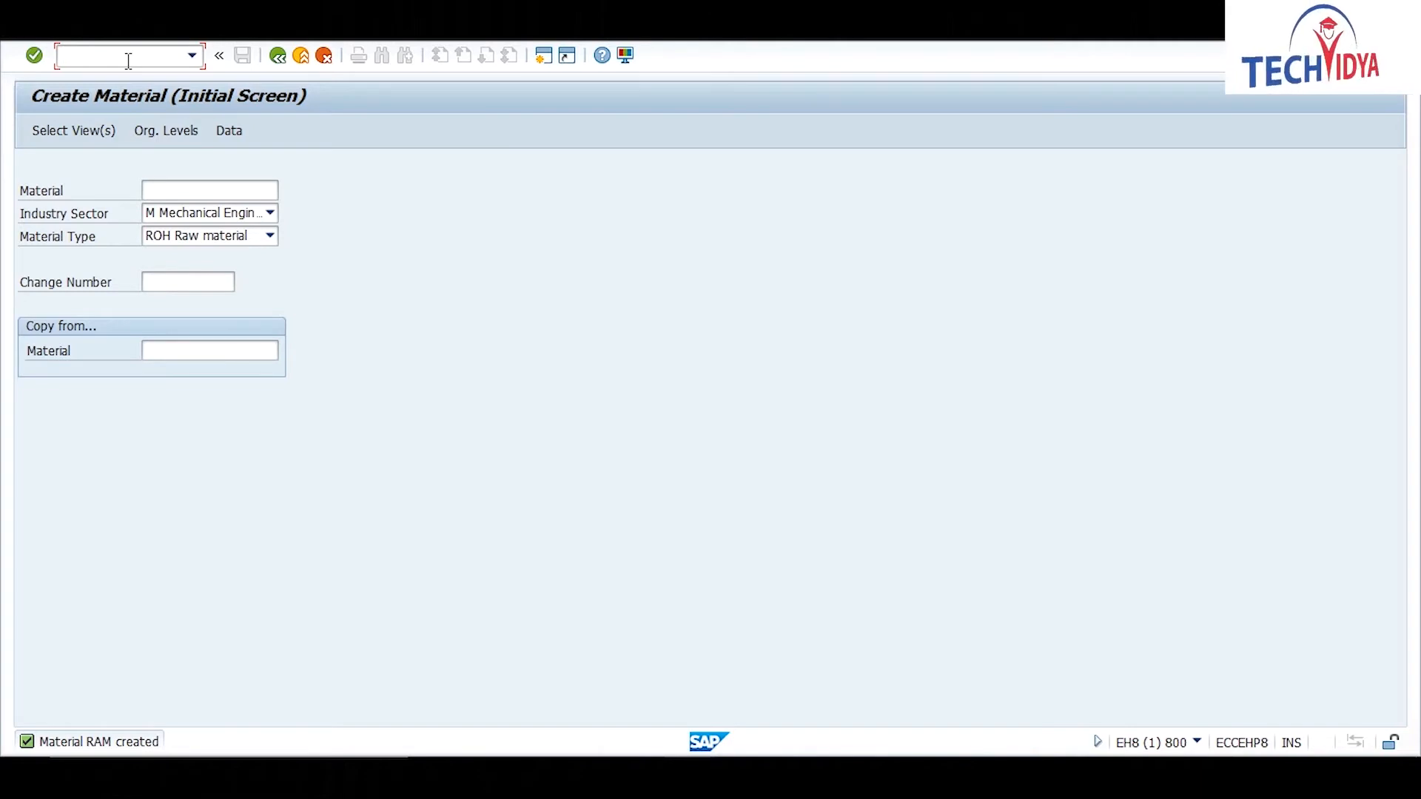
pyautogui.write('/n')
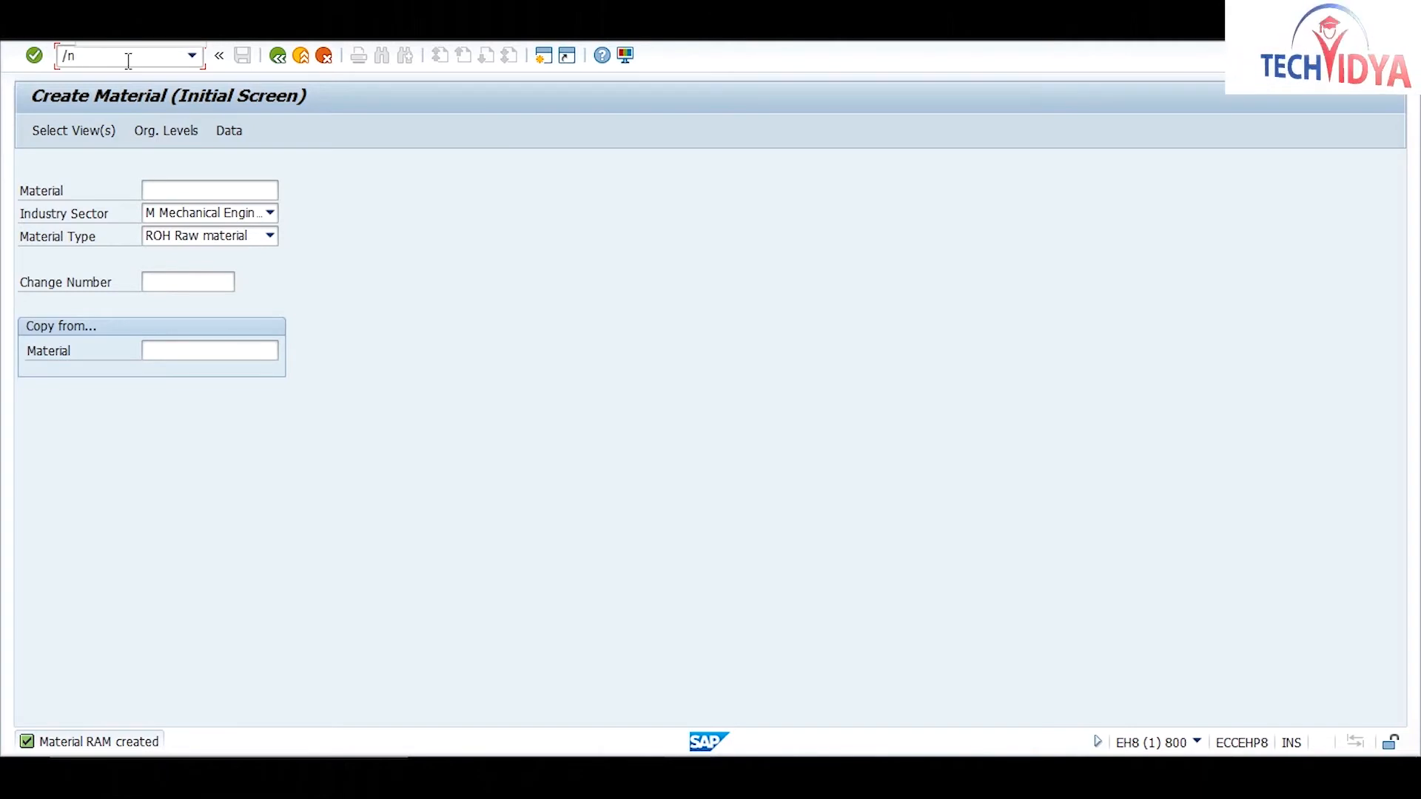
pyautogui.write('ds')
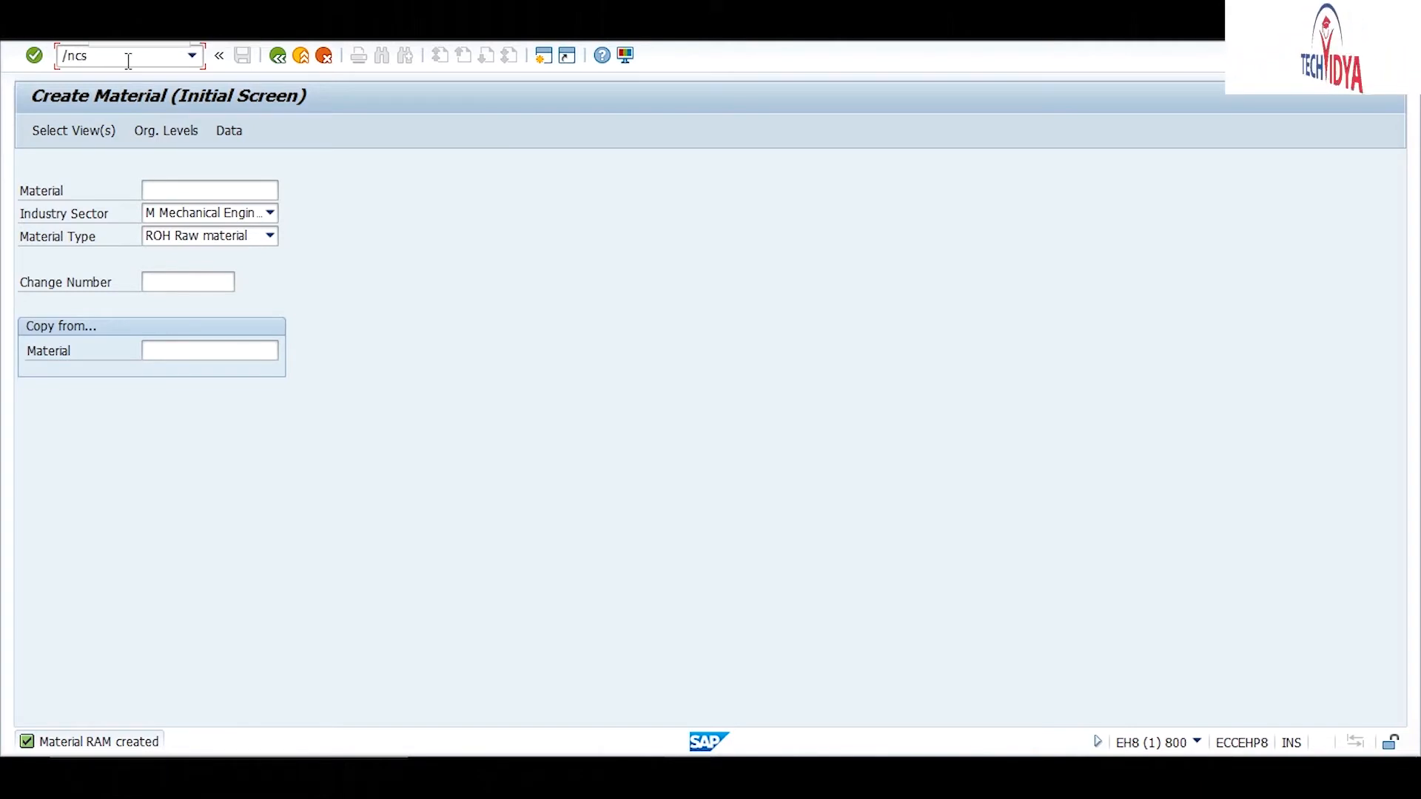
pyautogui.write('01')
pyautogui.press('Return')
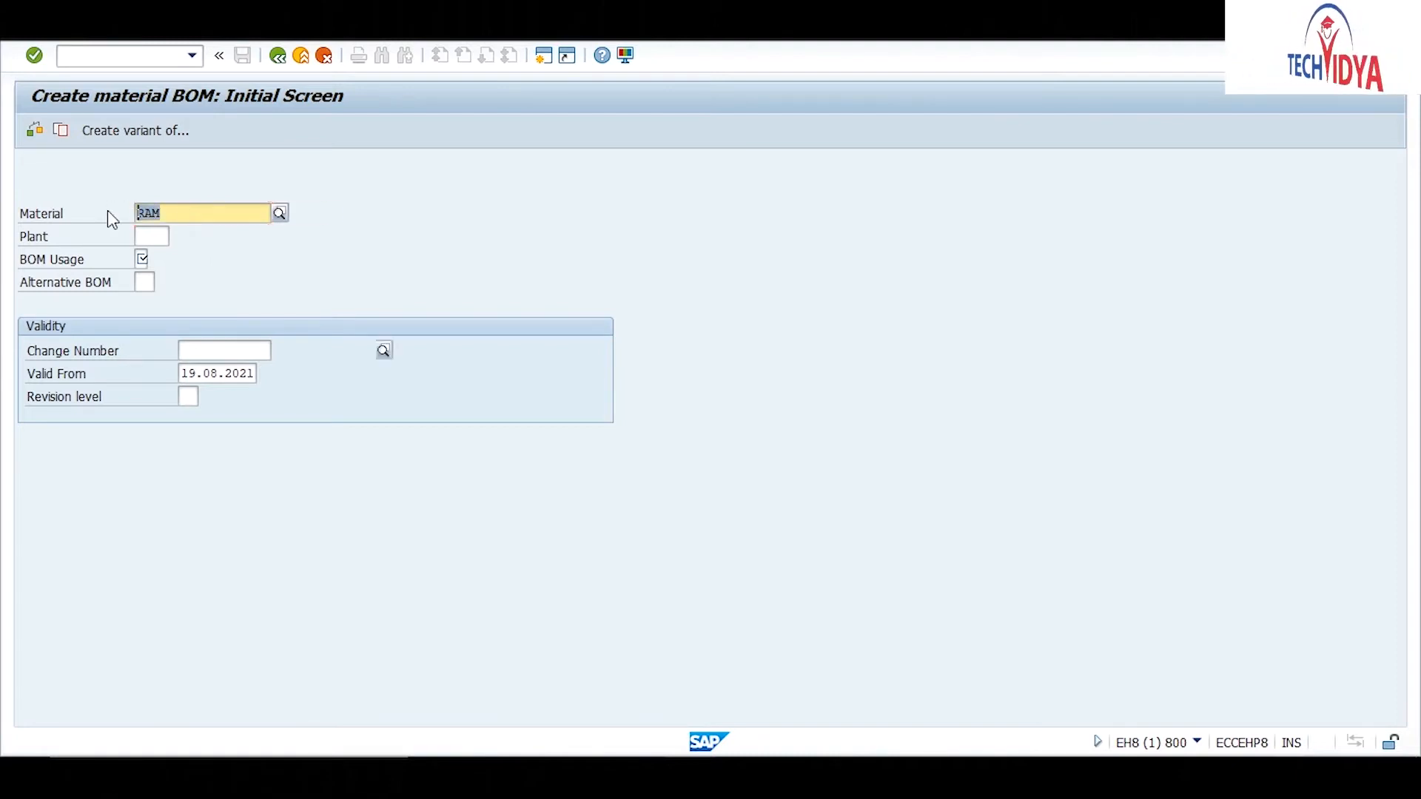
# Choose material LAPTOP1 and plant 1000 for the new bill of materials
pyautogui.write('laptop')
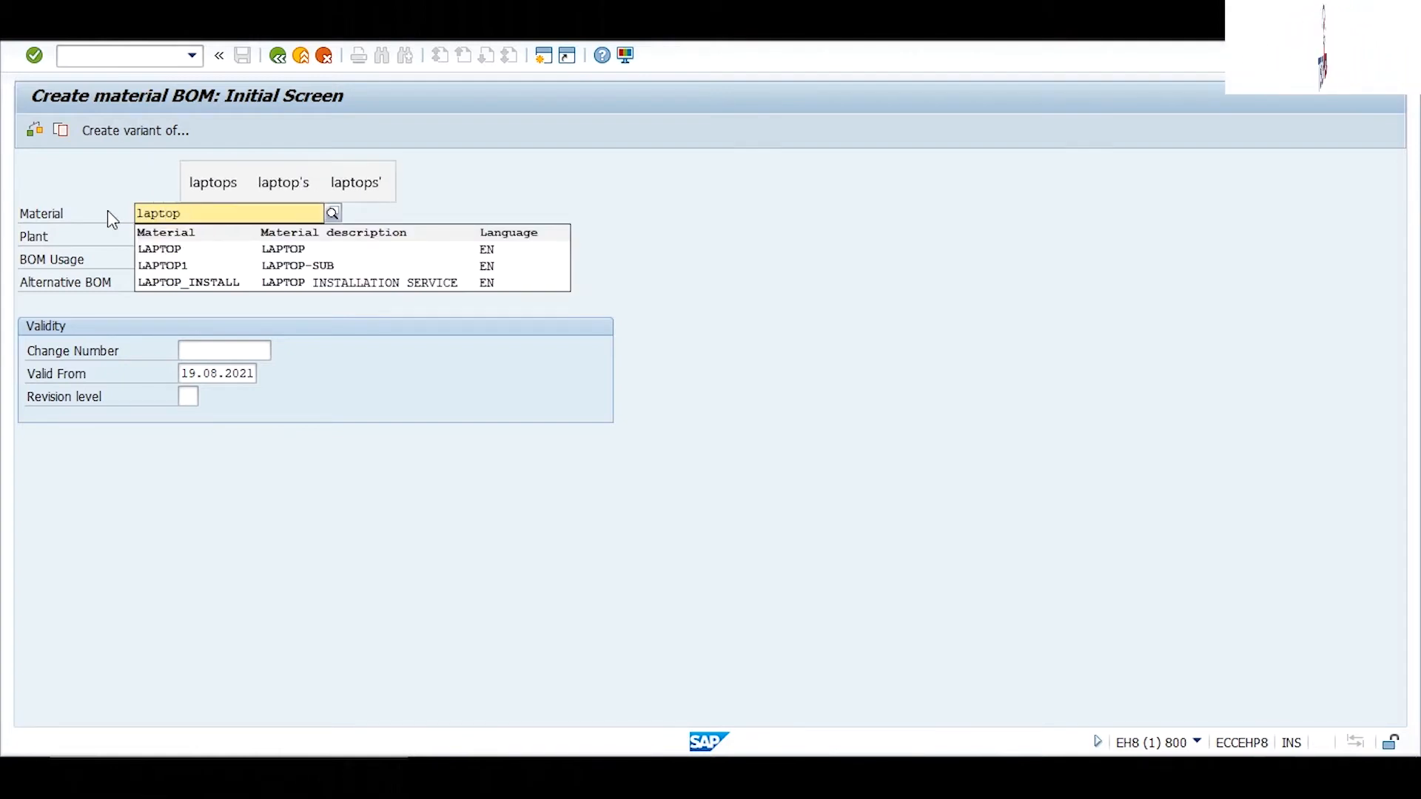
pyautogui.press('Down')
pyautogui.press('Down')
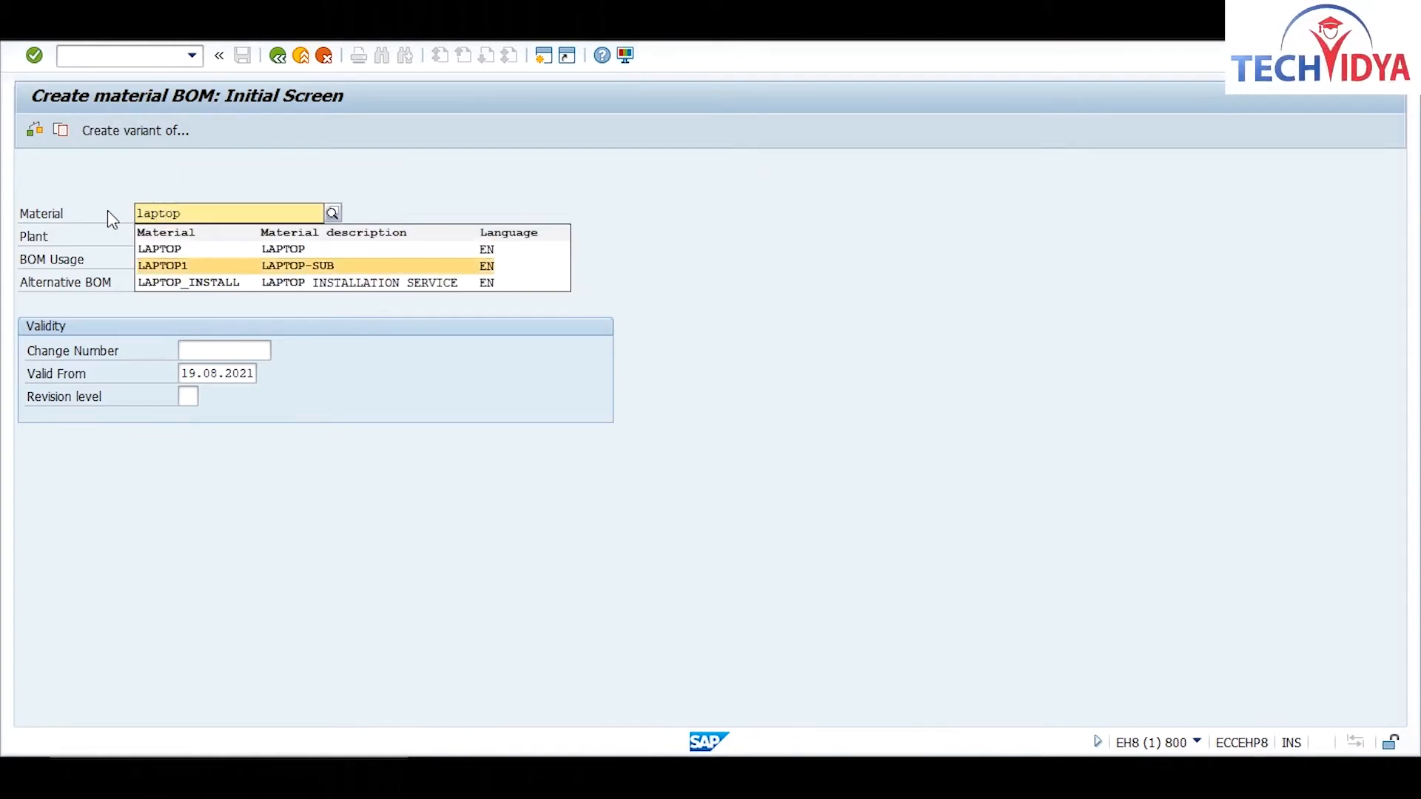
pyautogui.press('Return')
pyautogui.click(151, 239)
pyautogui.write('1000')
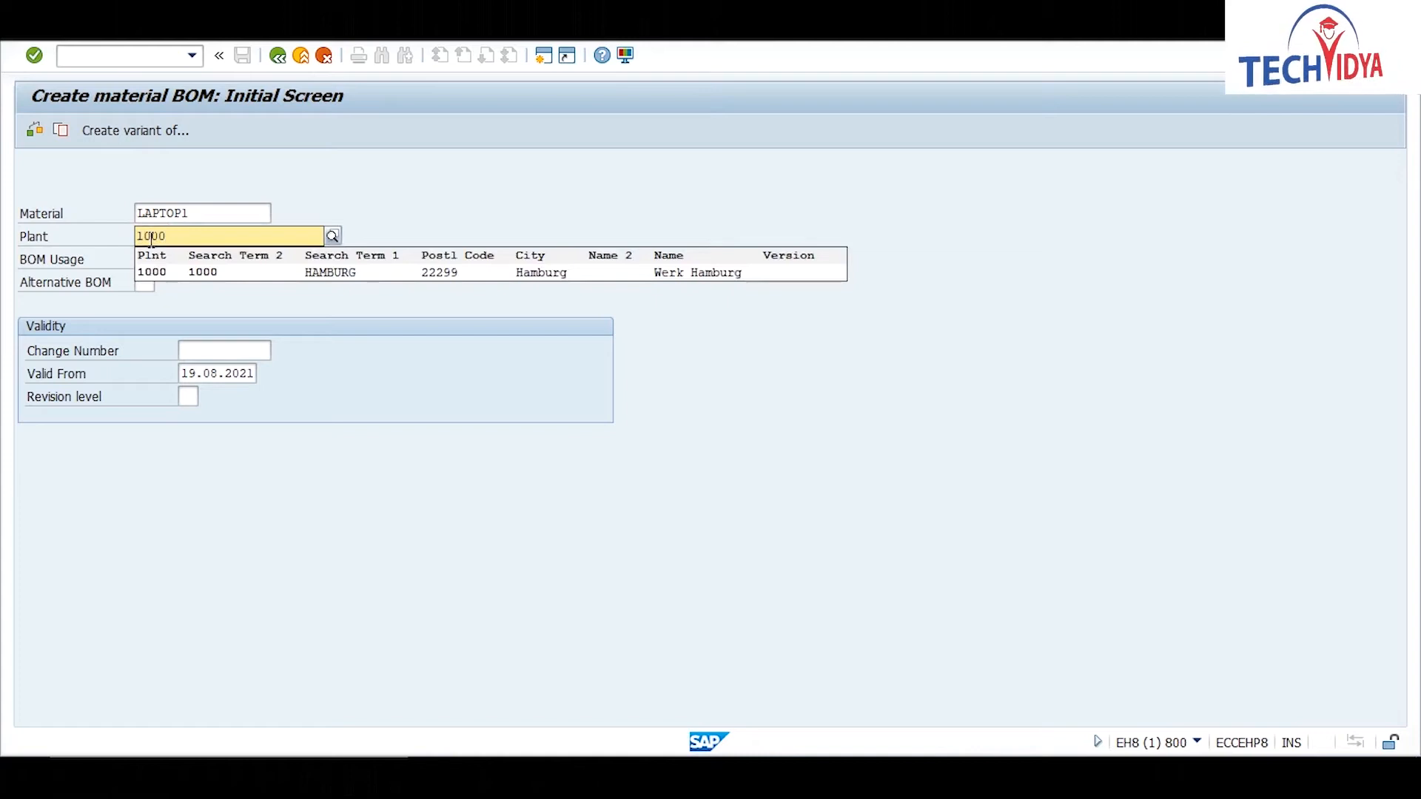
pyautogui.press('Down')
pyautogui.press('Return')
pyautogui.press('Tab')
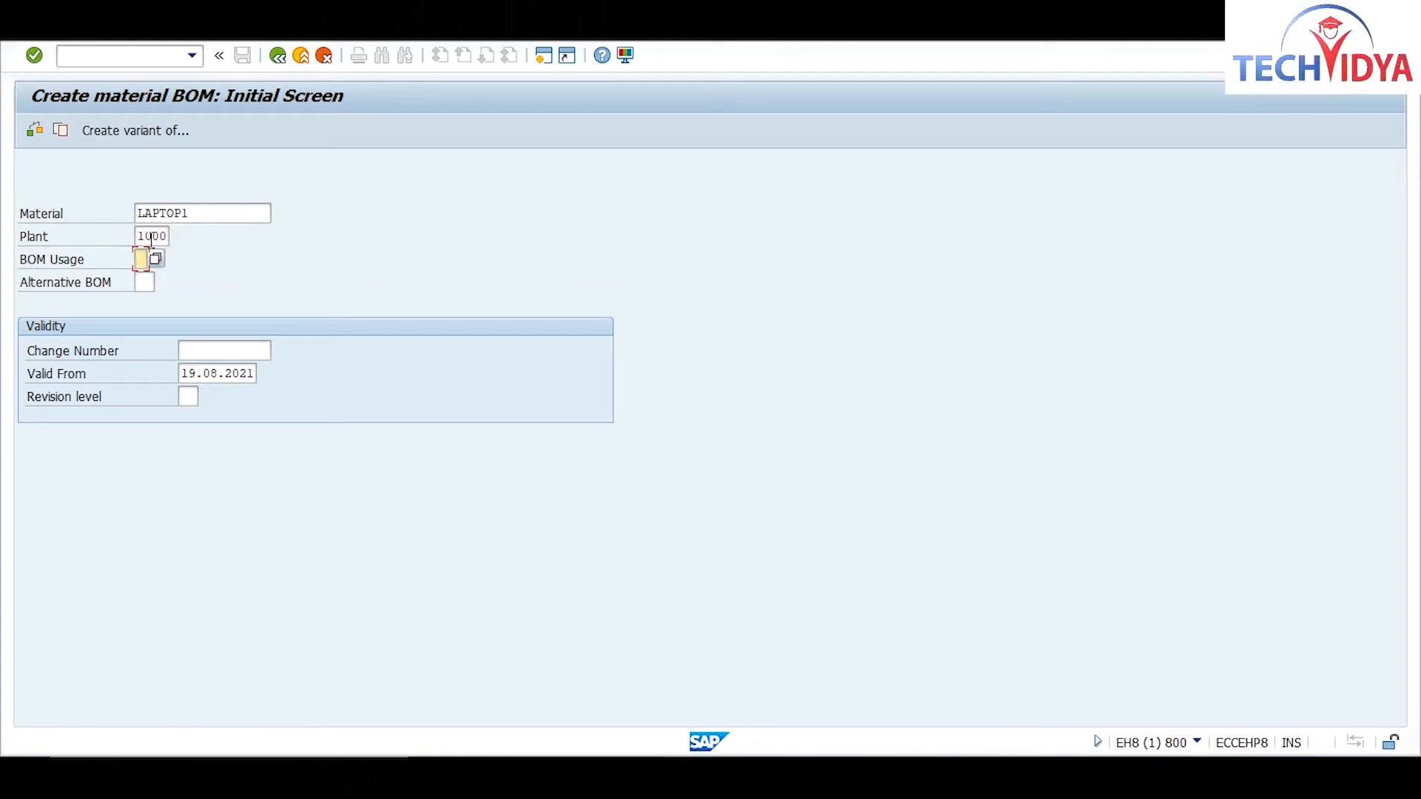
# Select BOM usage 1 (Production) and proceed to the general item overview
pyautogui.click(157, 259)
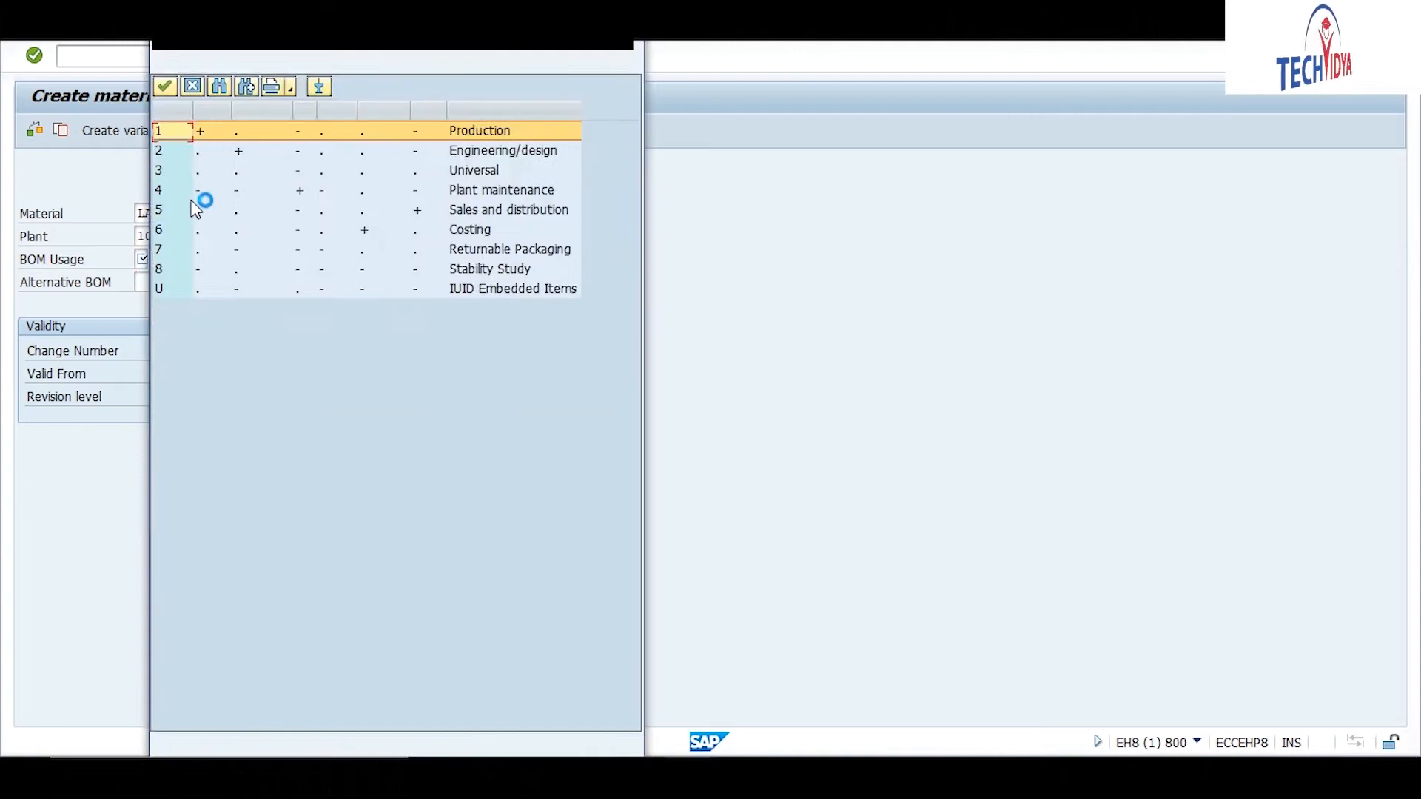
pyautogui.click(171, 132)
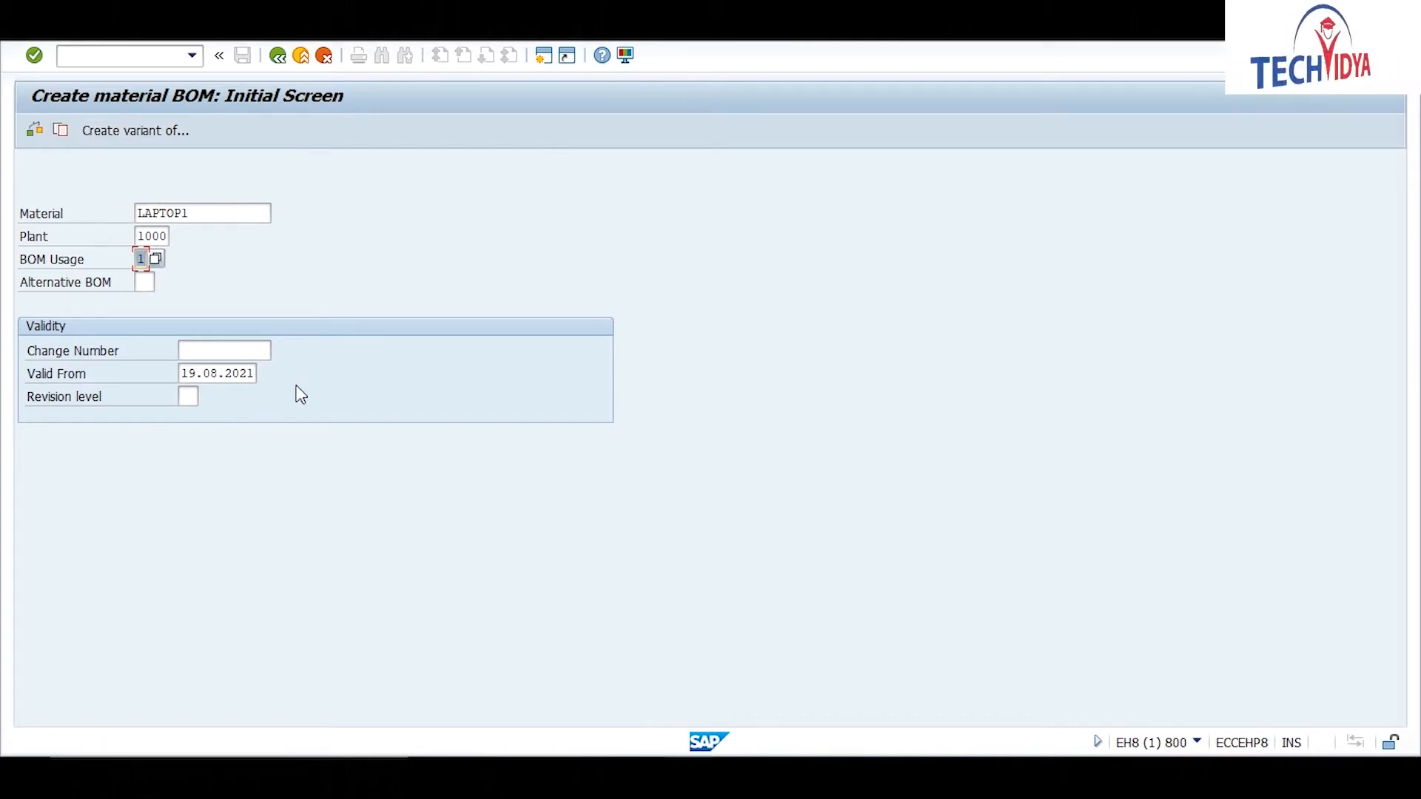
pyautogui.press('Return')
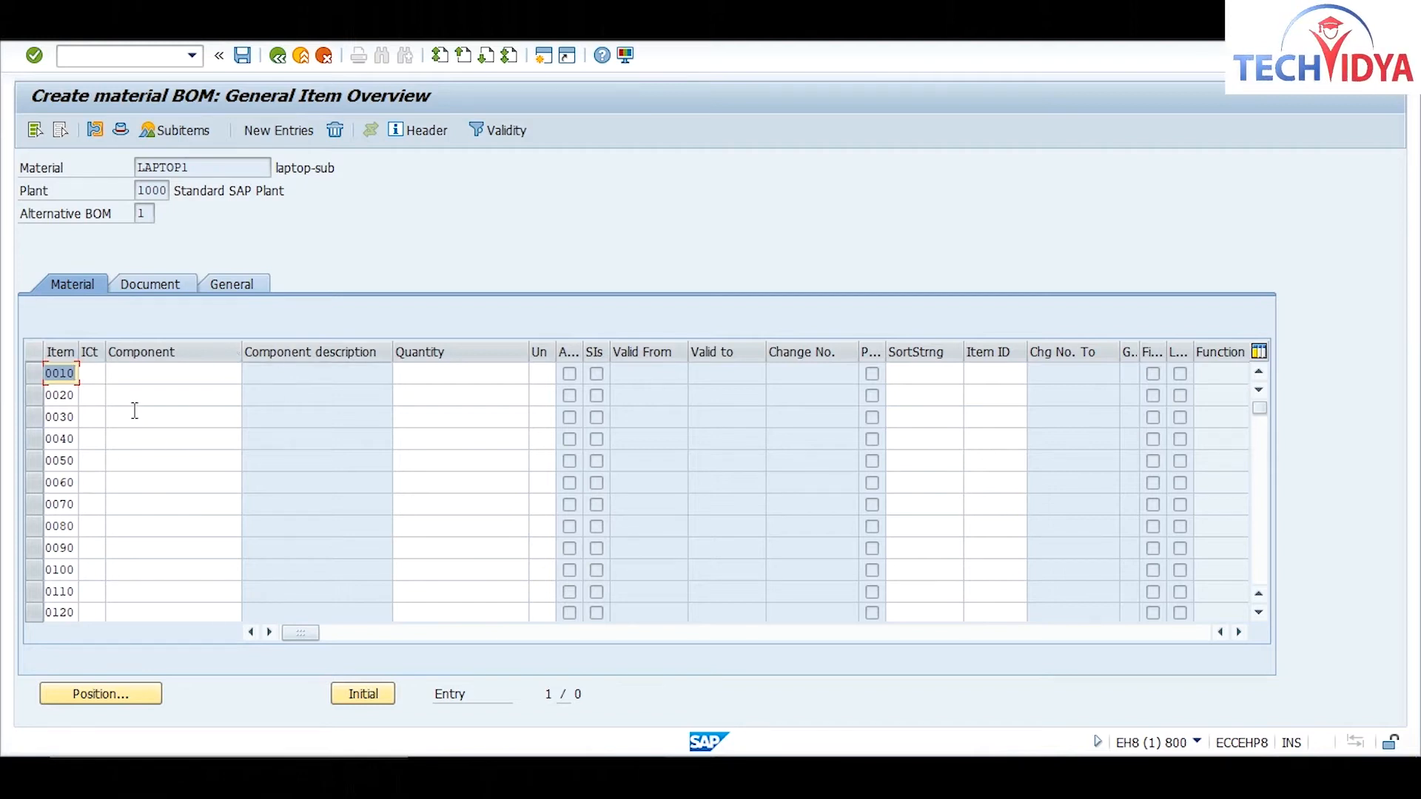
# Leave the item overview without saving the BOM and reopen it with the same header entries
pyautogui.click(278, 56)
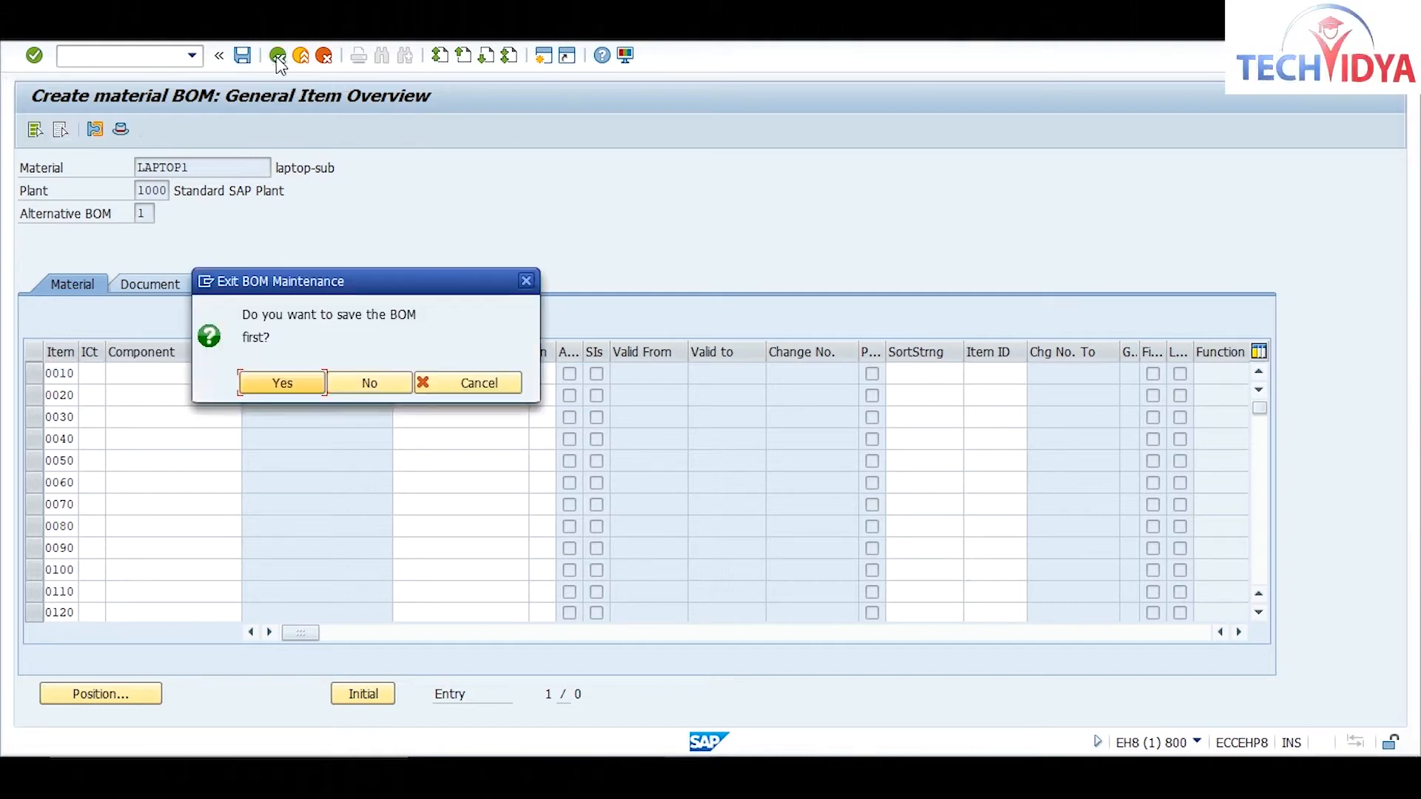
pyautogui.click(366, 386)
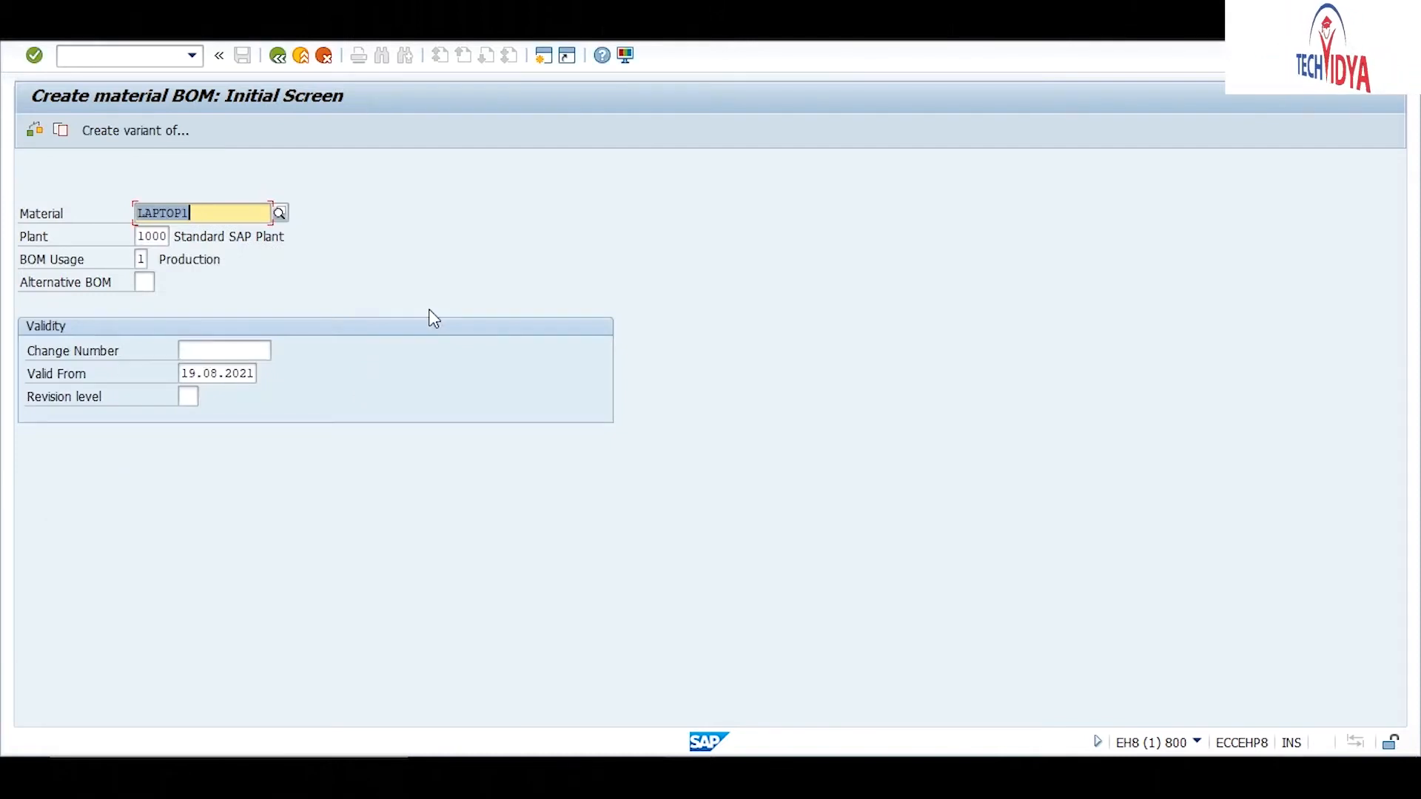
pyautogui.press('Return')
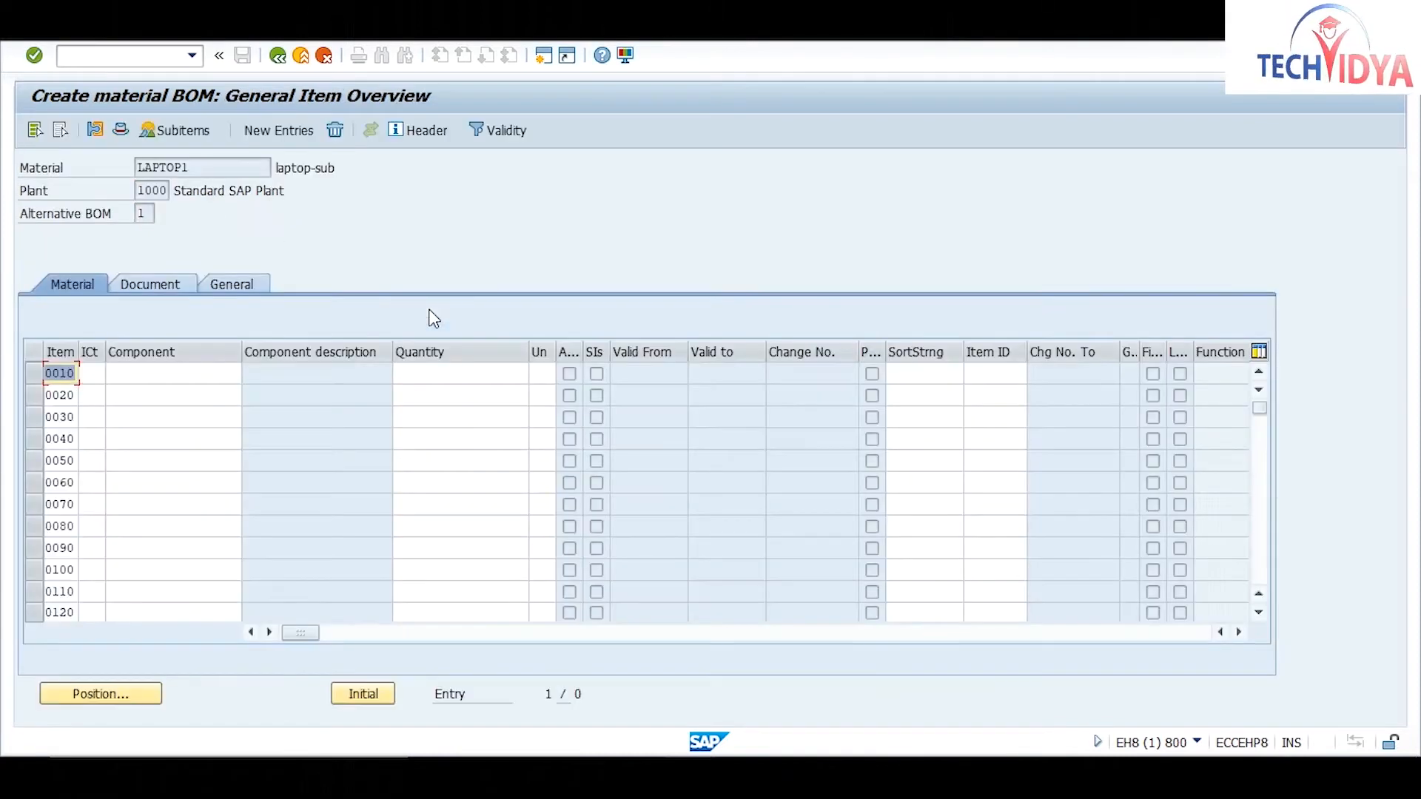
# Enter SCREEN as the component of item 0010 and RAM as the component of item 0020
pyautogui.click(131, 373)
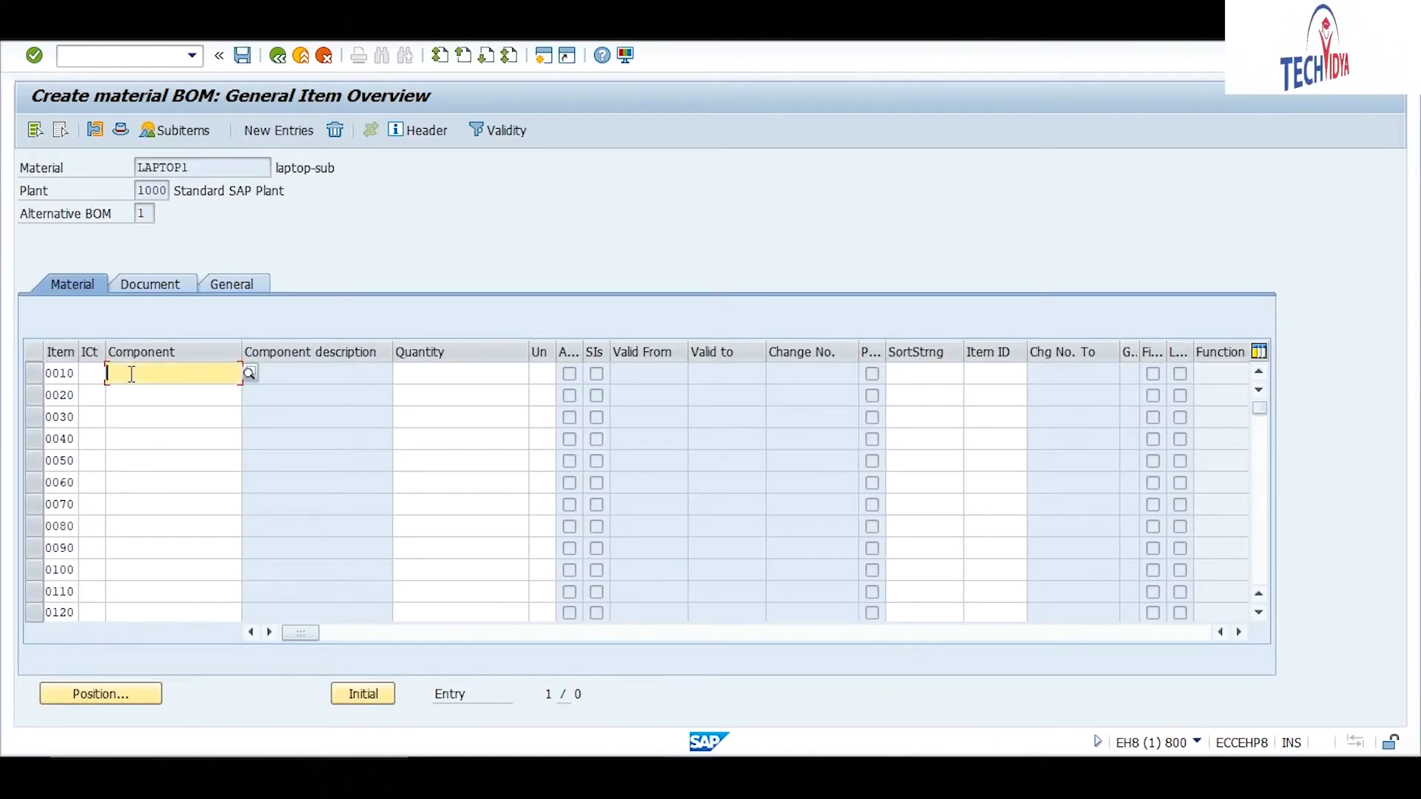
pyautogui.write('scr')
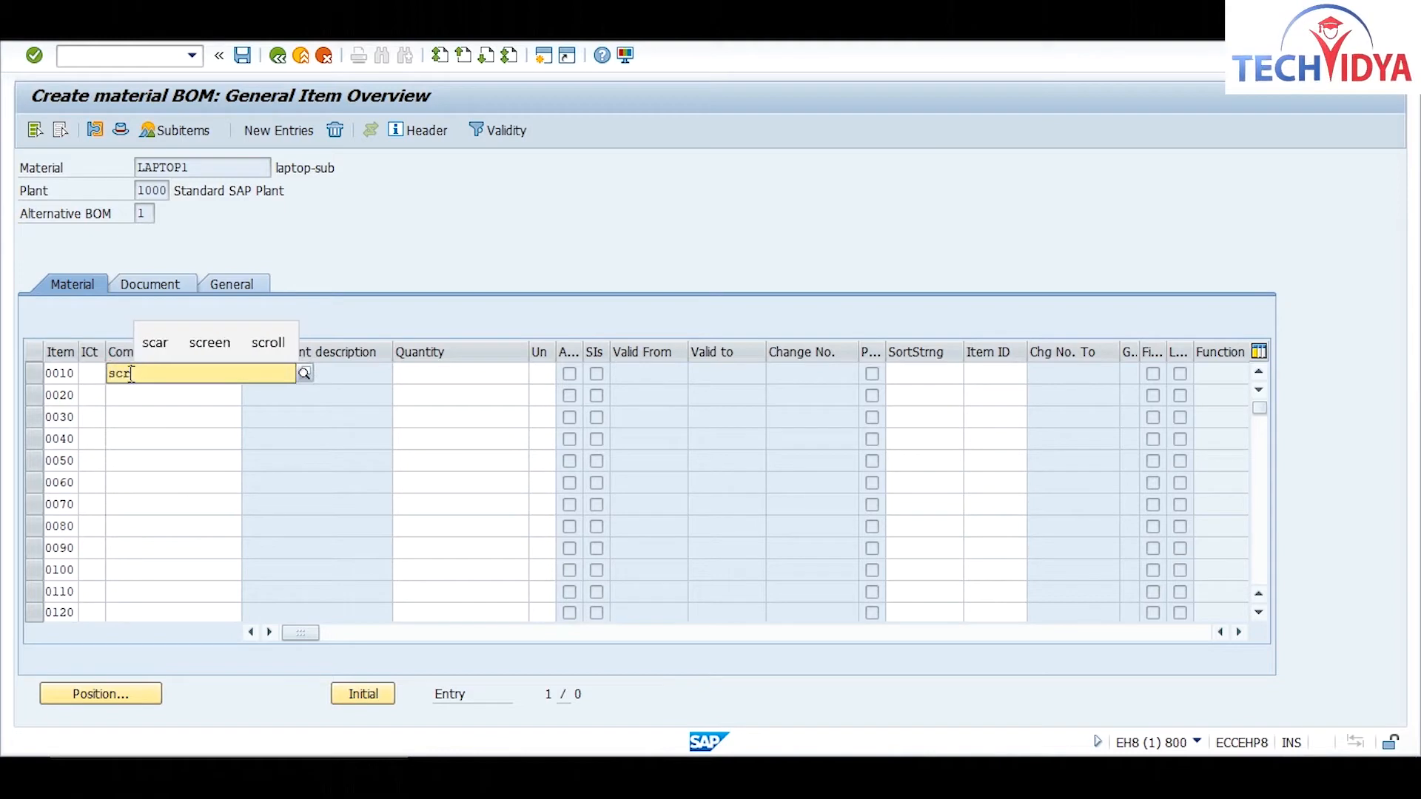
pyautogui.write('een')
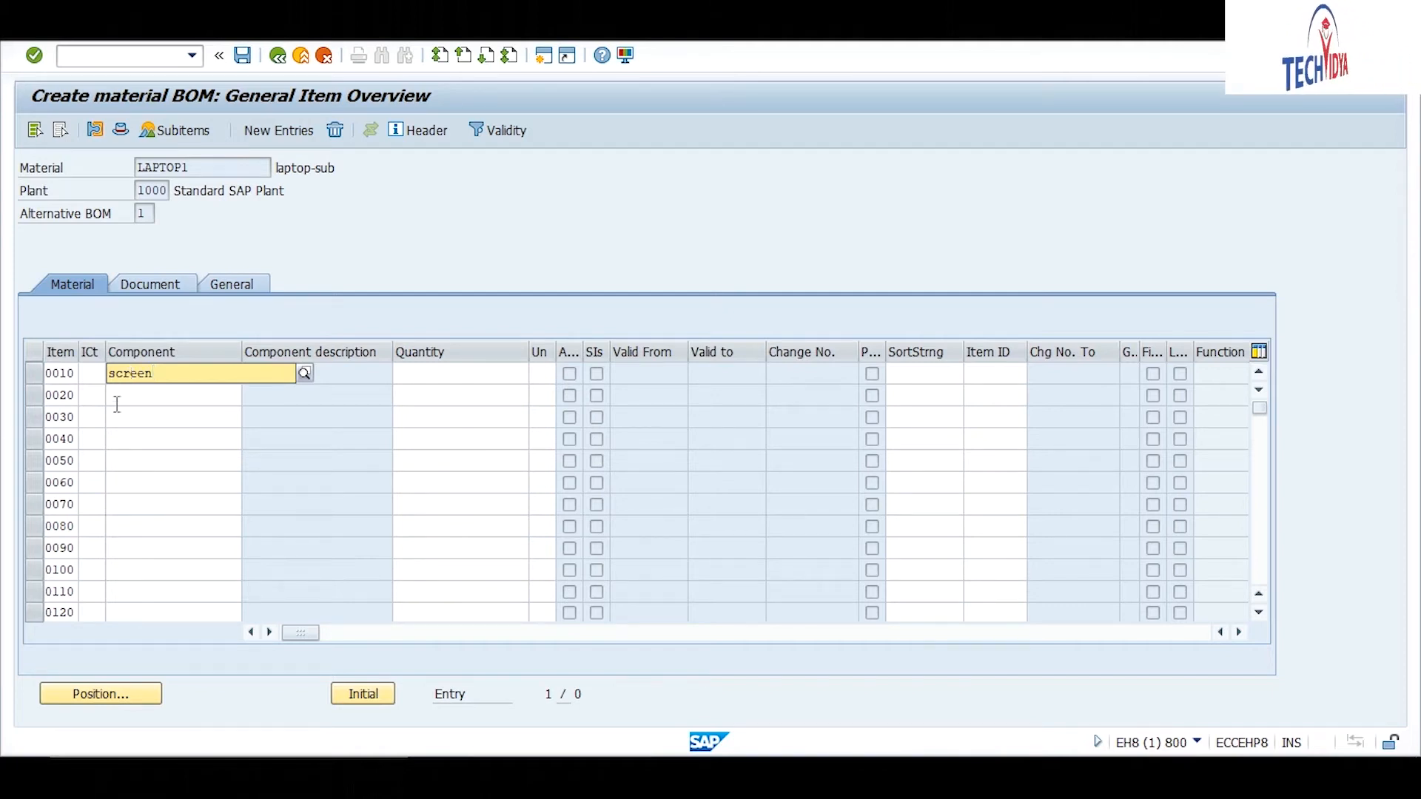
pyautogui.click(120, 396)
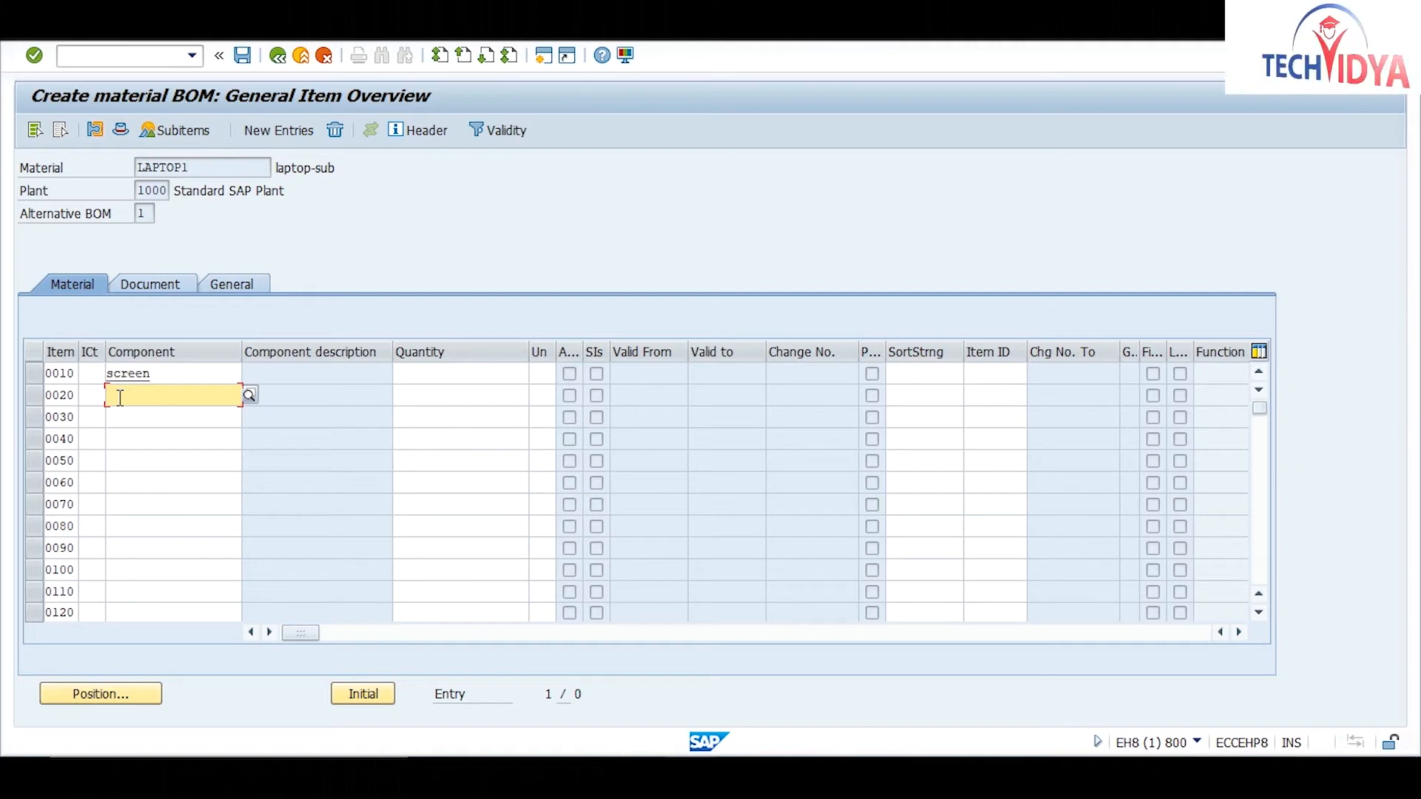
pyautogui.write('ram')
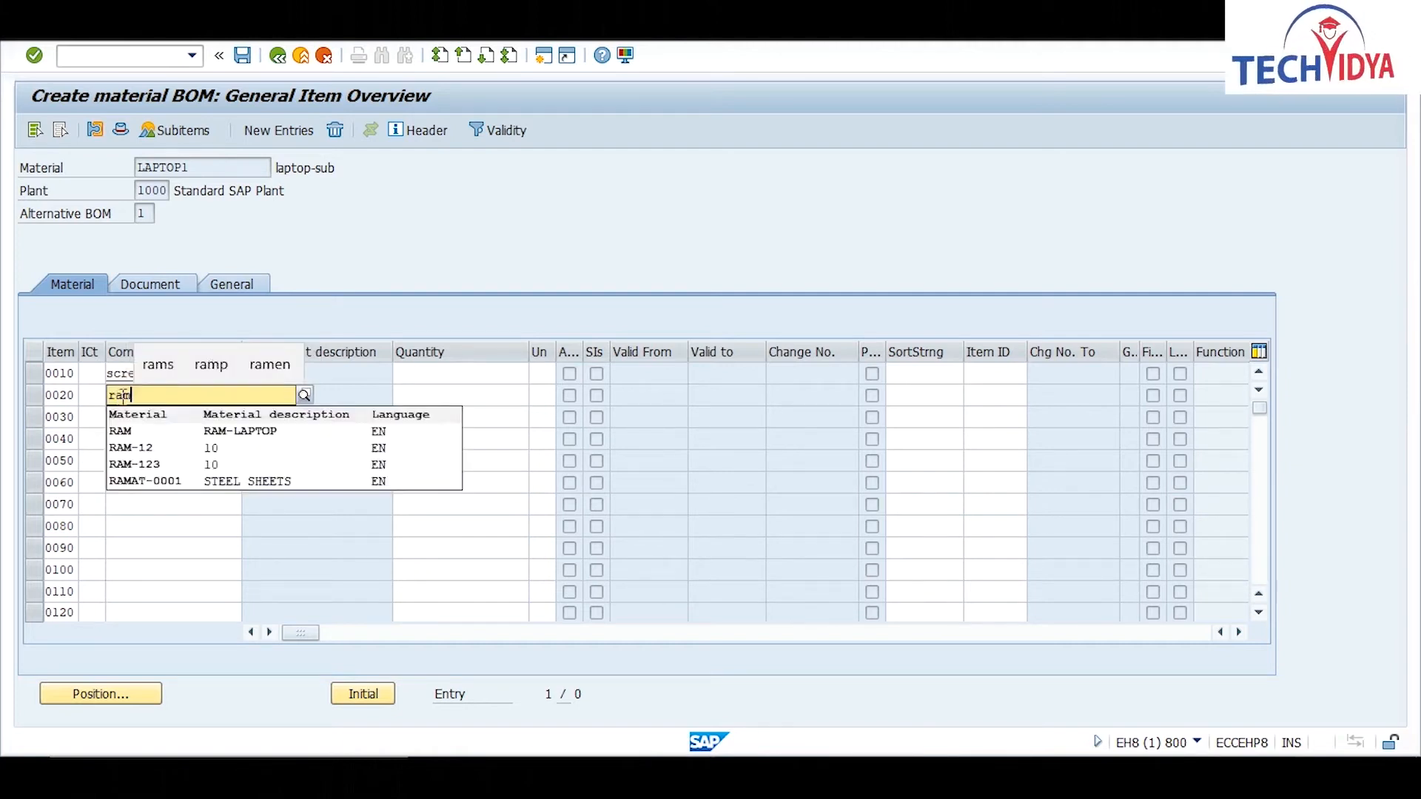
pyautogui.click(125, 396)
pyautogui.press('Return')
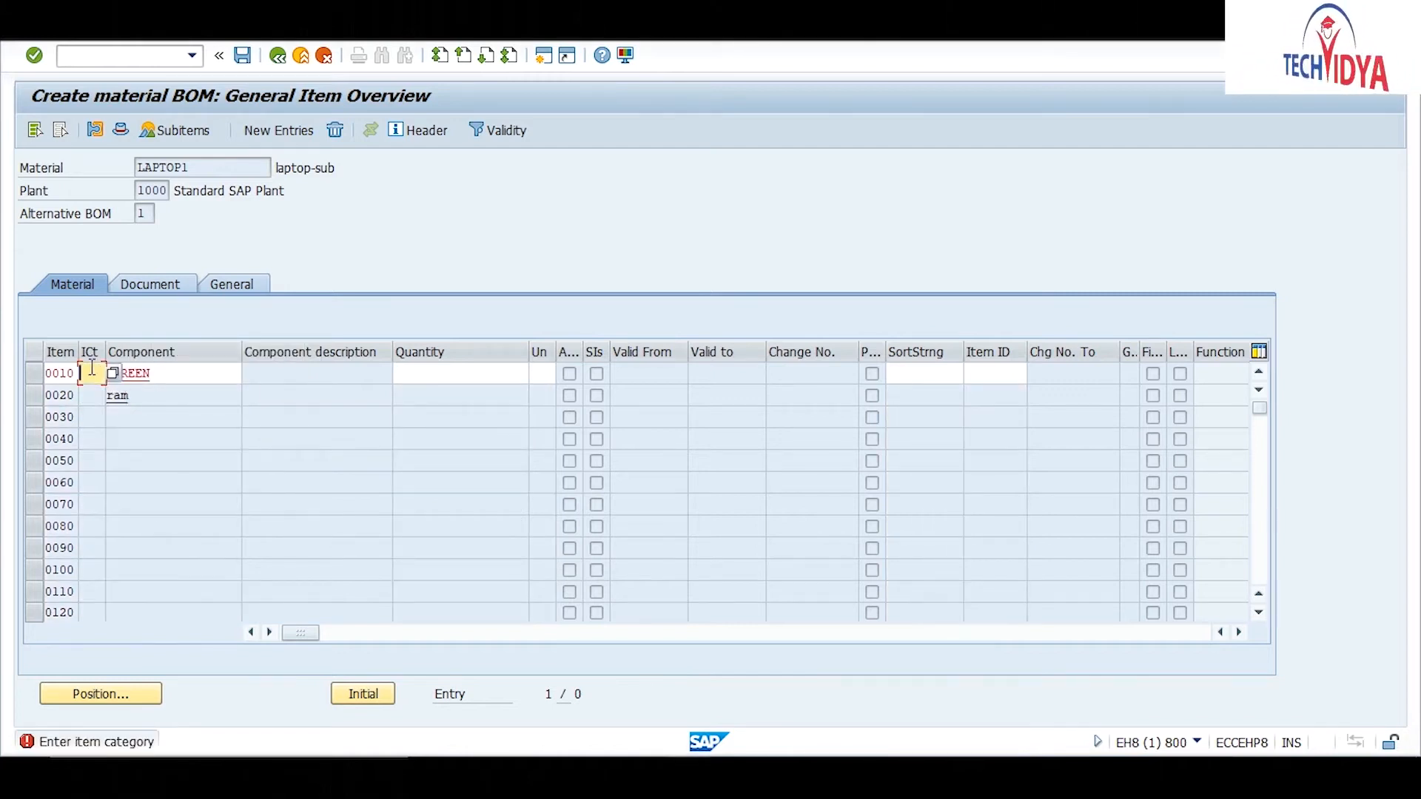
# Assign item category L (Stock item) to the SCREEN component and proceed to its general data
pyautogui.write('1')
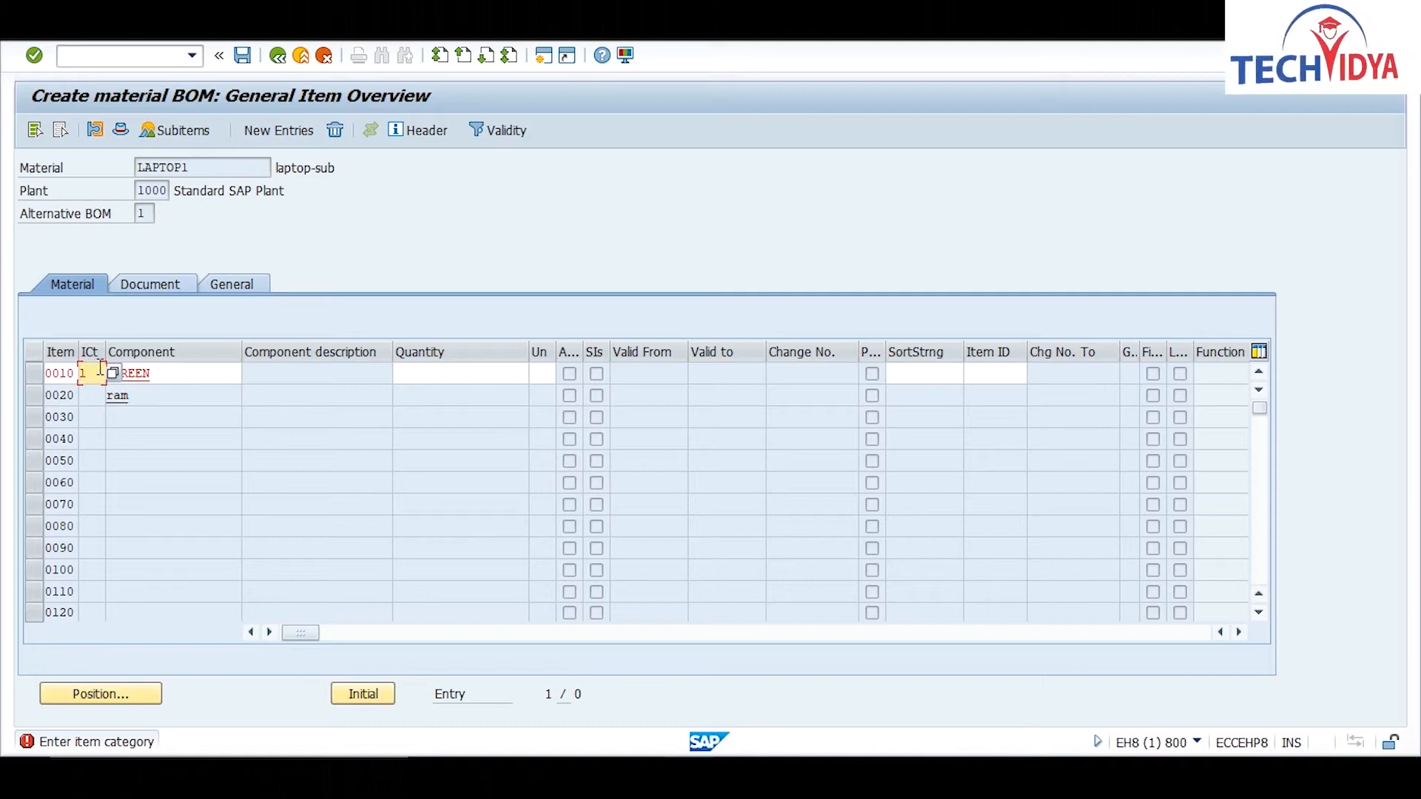
pyautogui.rightClick(113, 379)
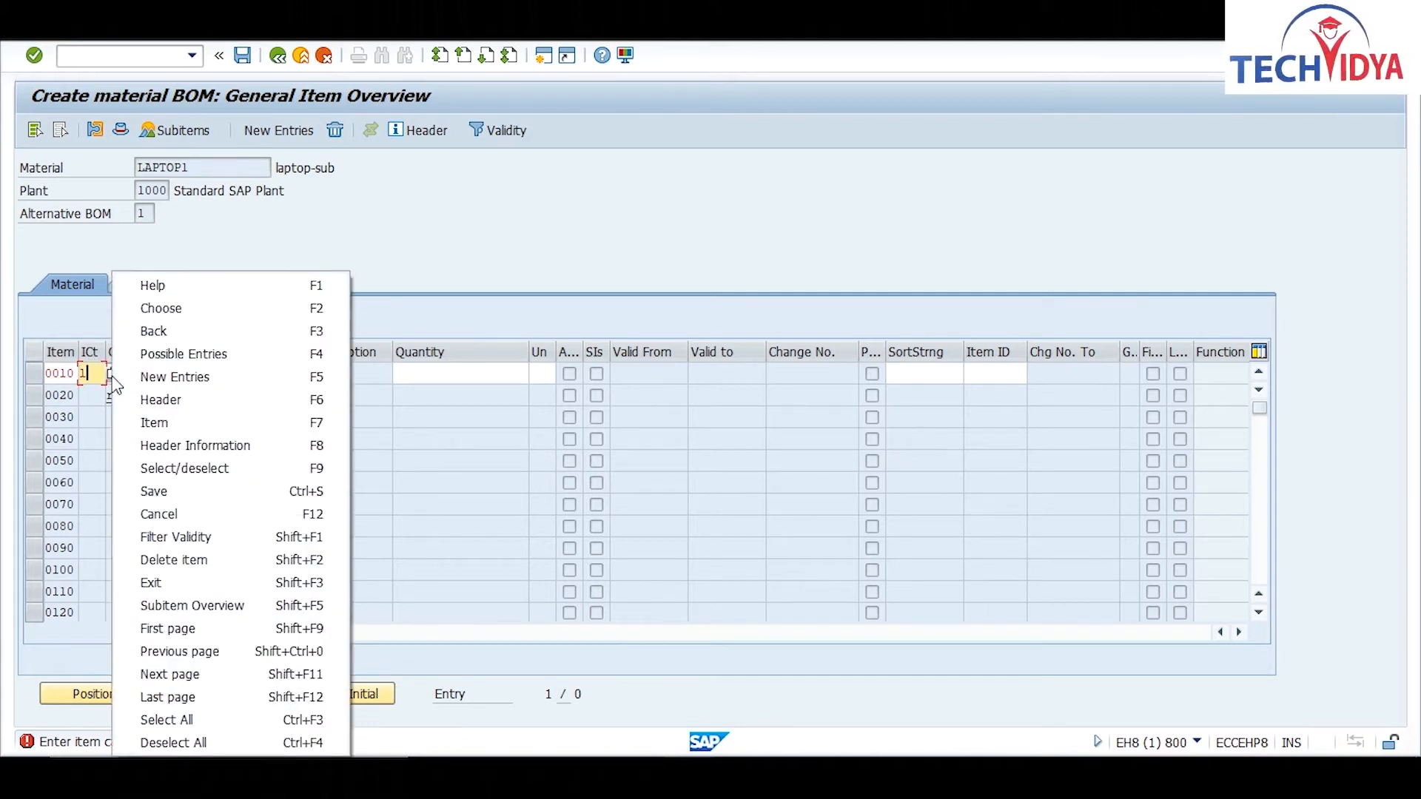
pyautogui.rightClick(108, 374)
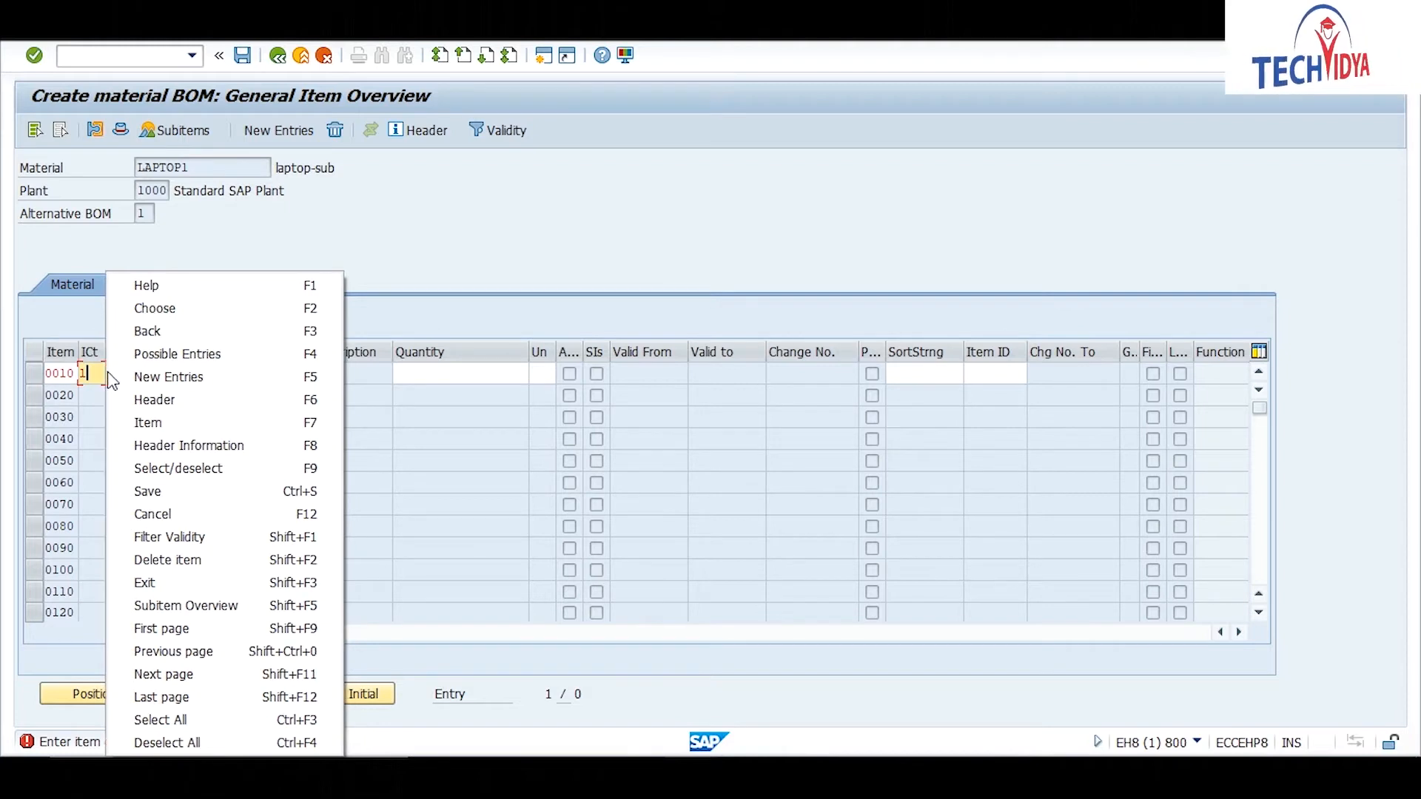
pyautogui.click(81, 329)
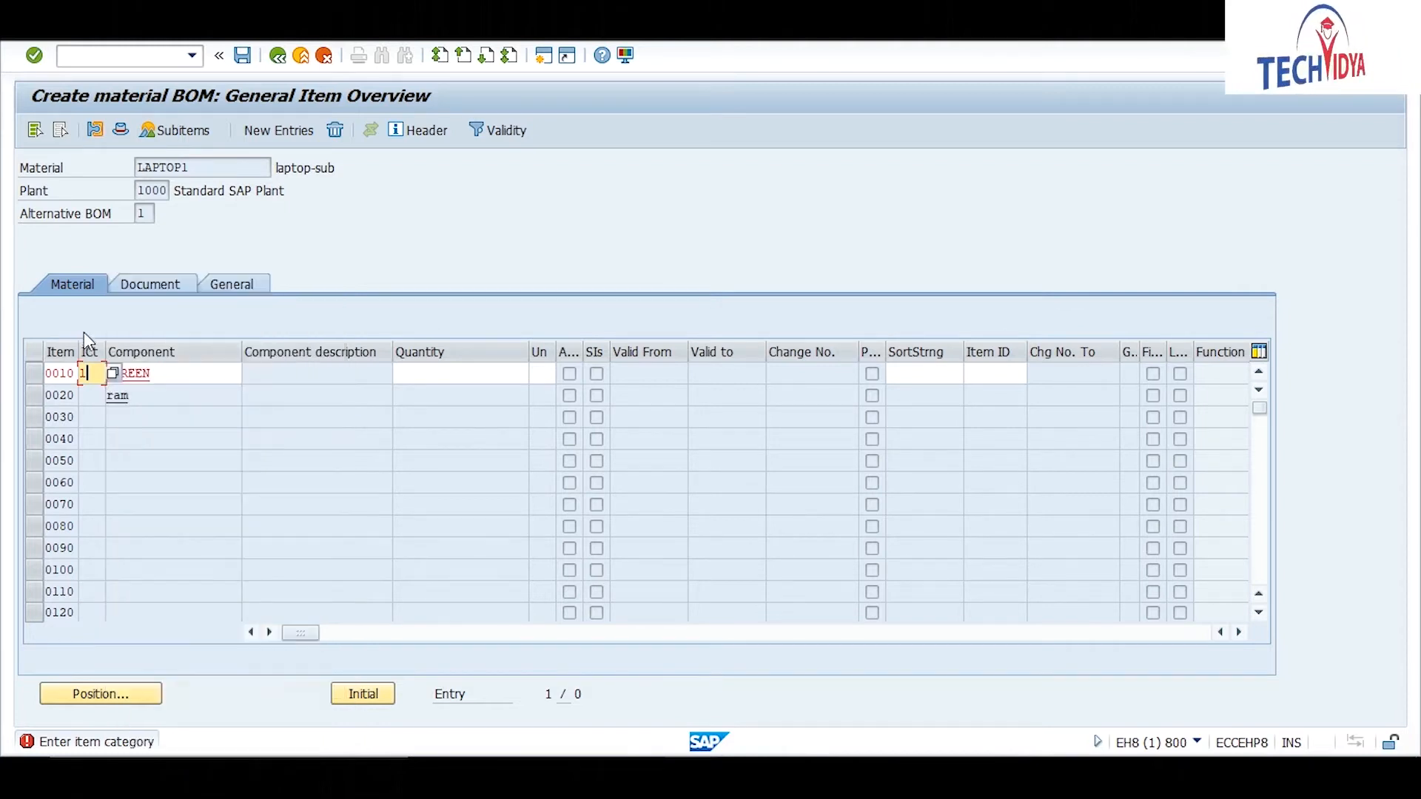
pyautogui.click(115, 376)
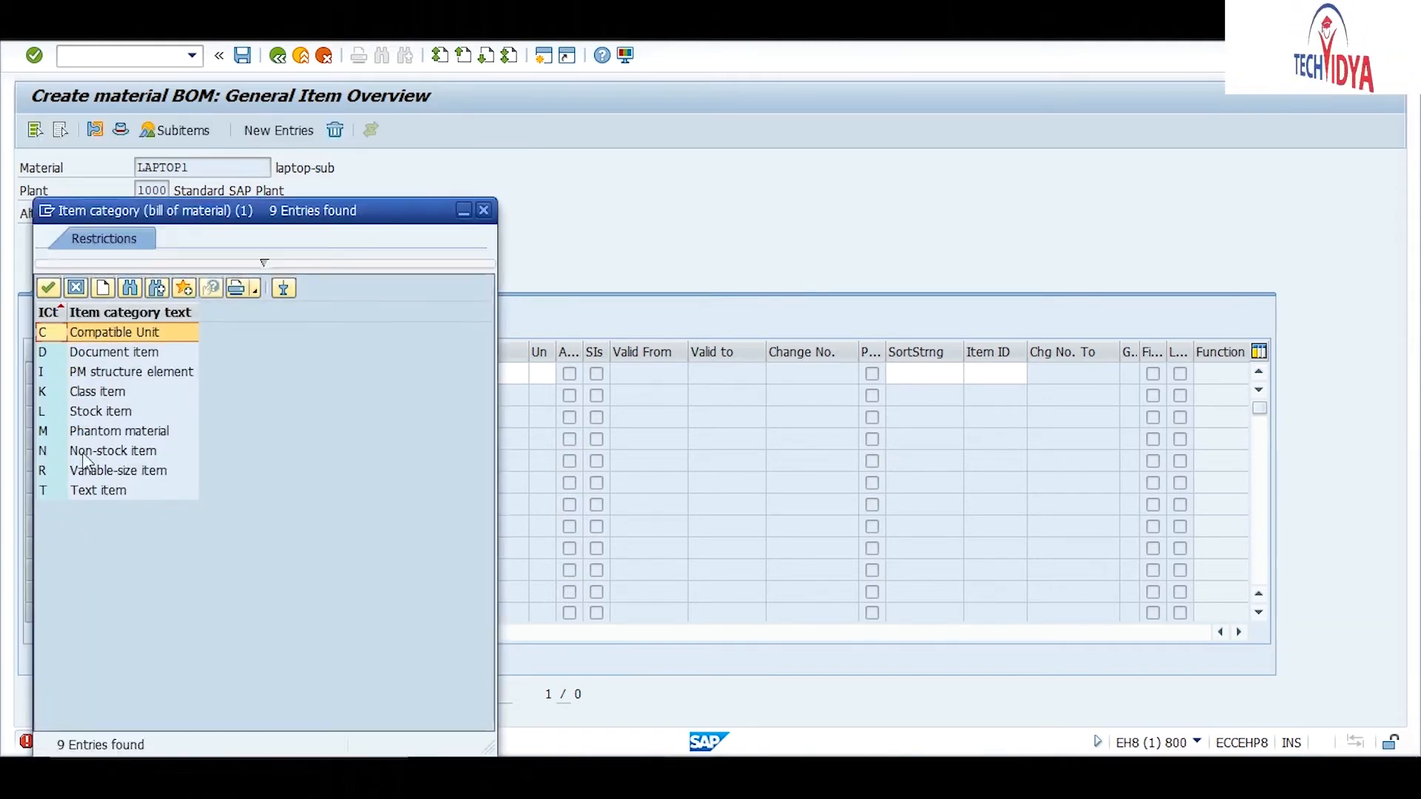
pyautogui.doubleClick(98, 412)
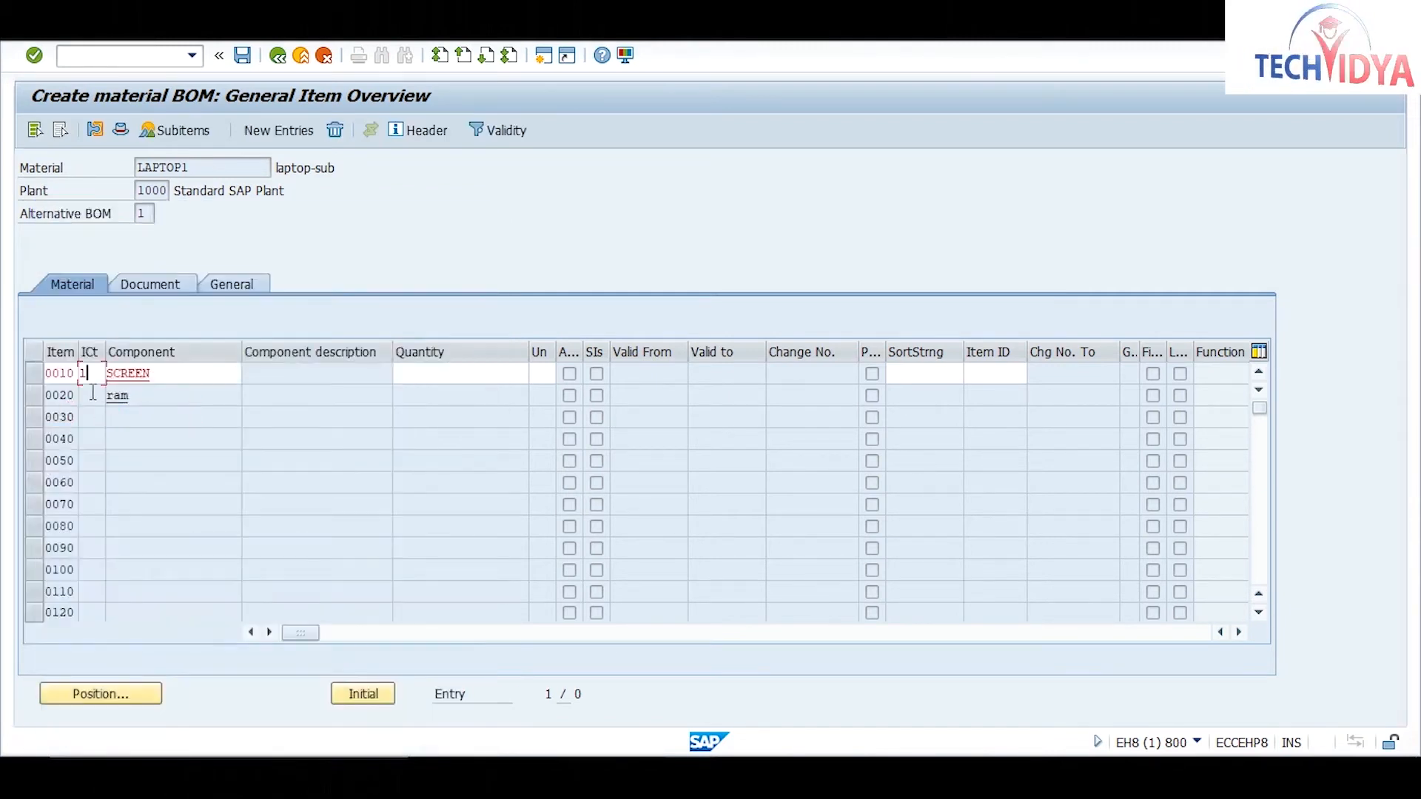
pyautogui.click(97, 393)
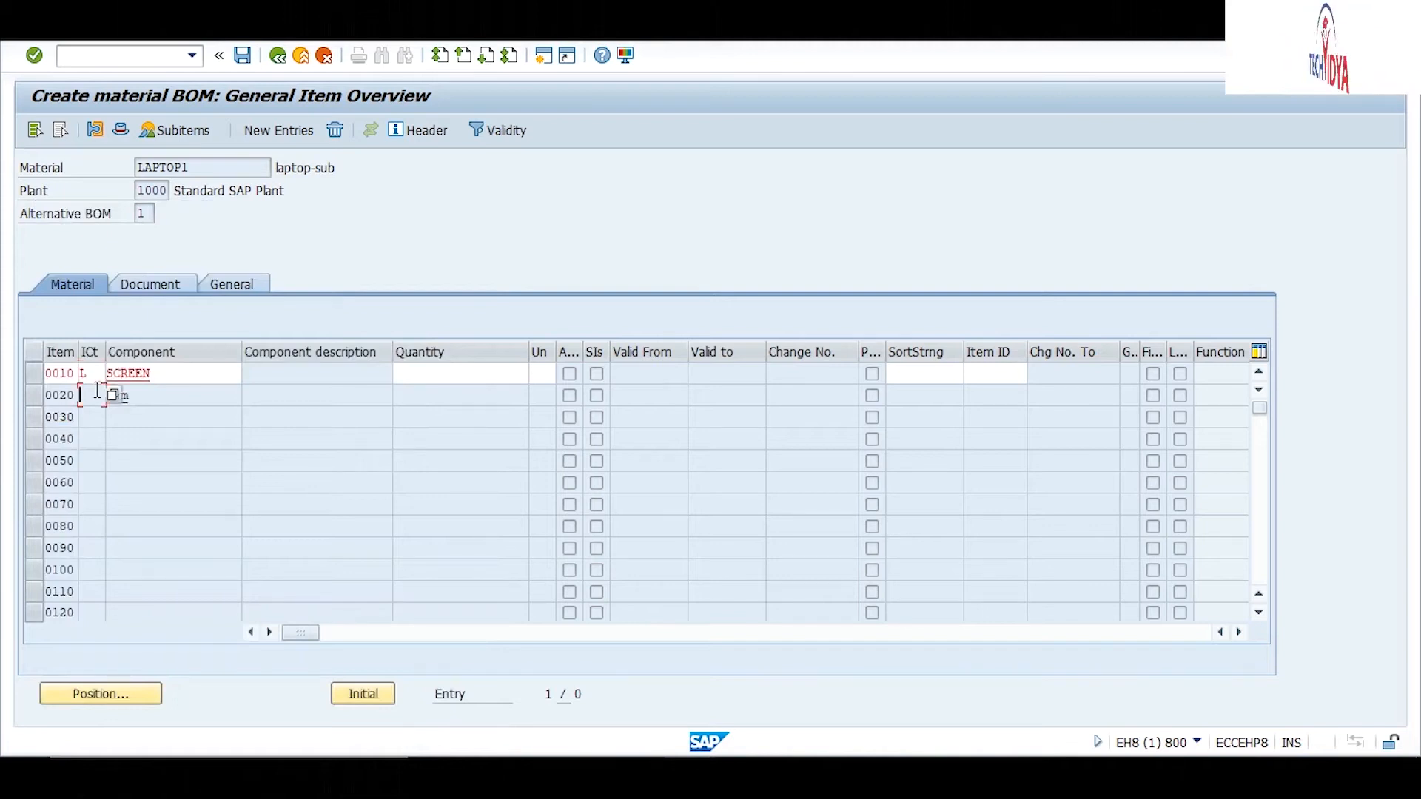
pyautogui.click(98, 375)
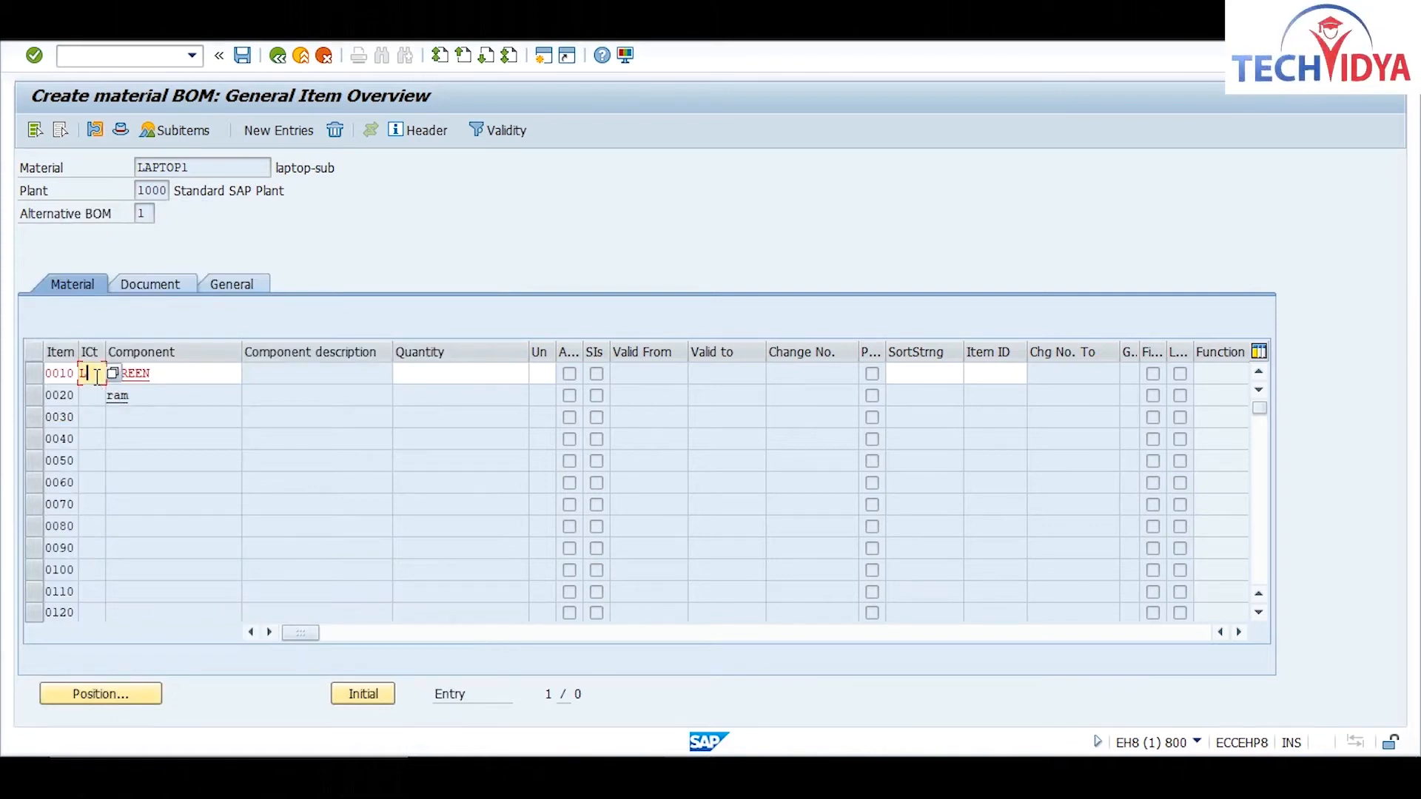
pyautogui.press('Return')
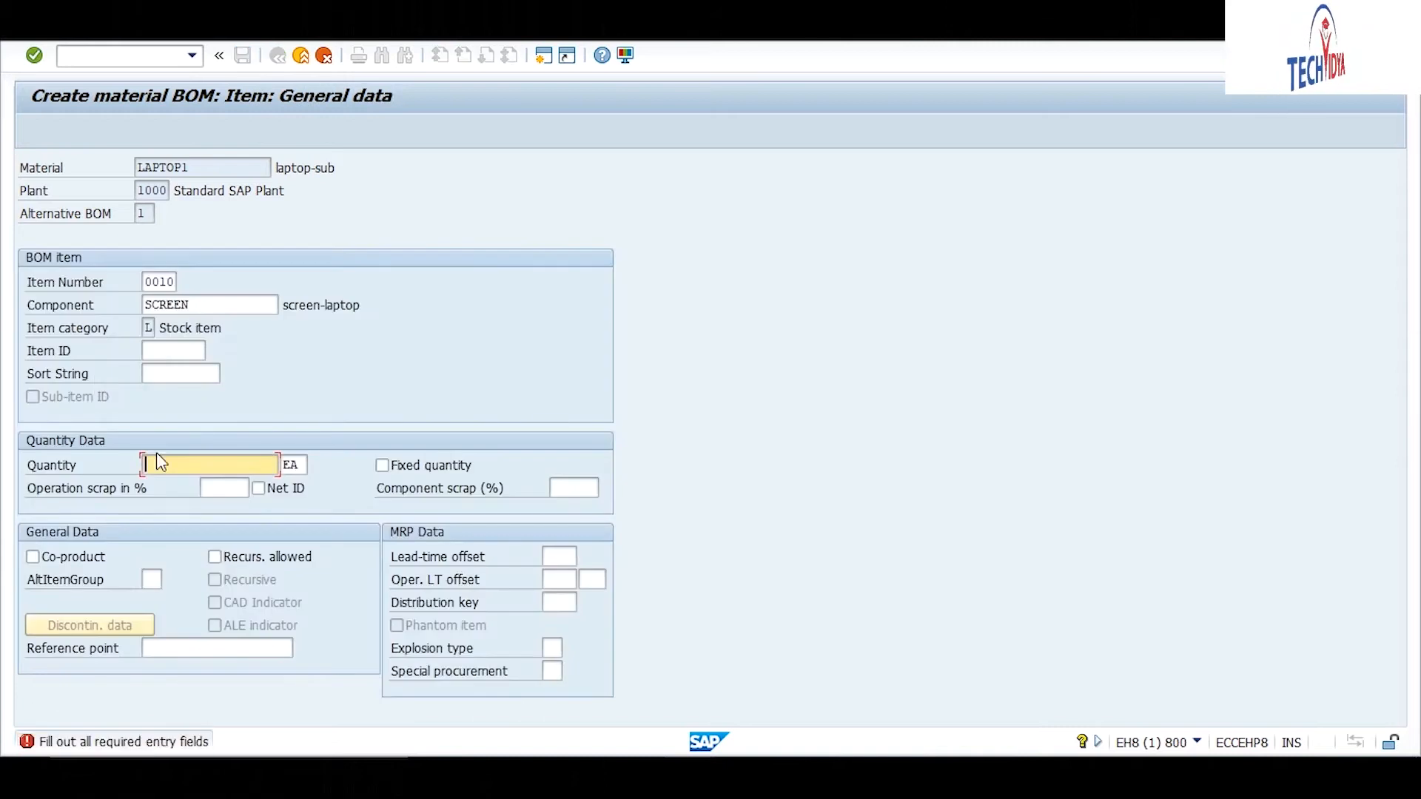
pyautogui.click(326, 58)
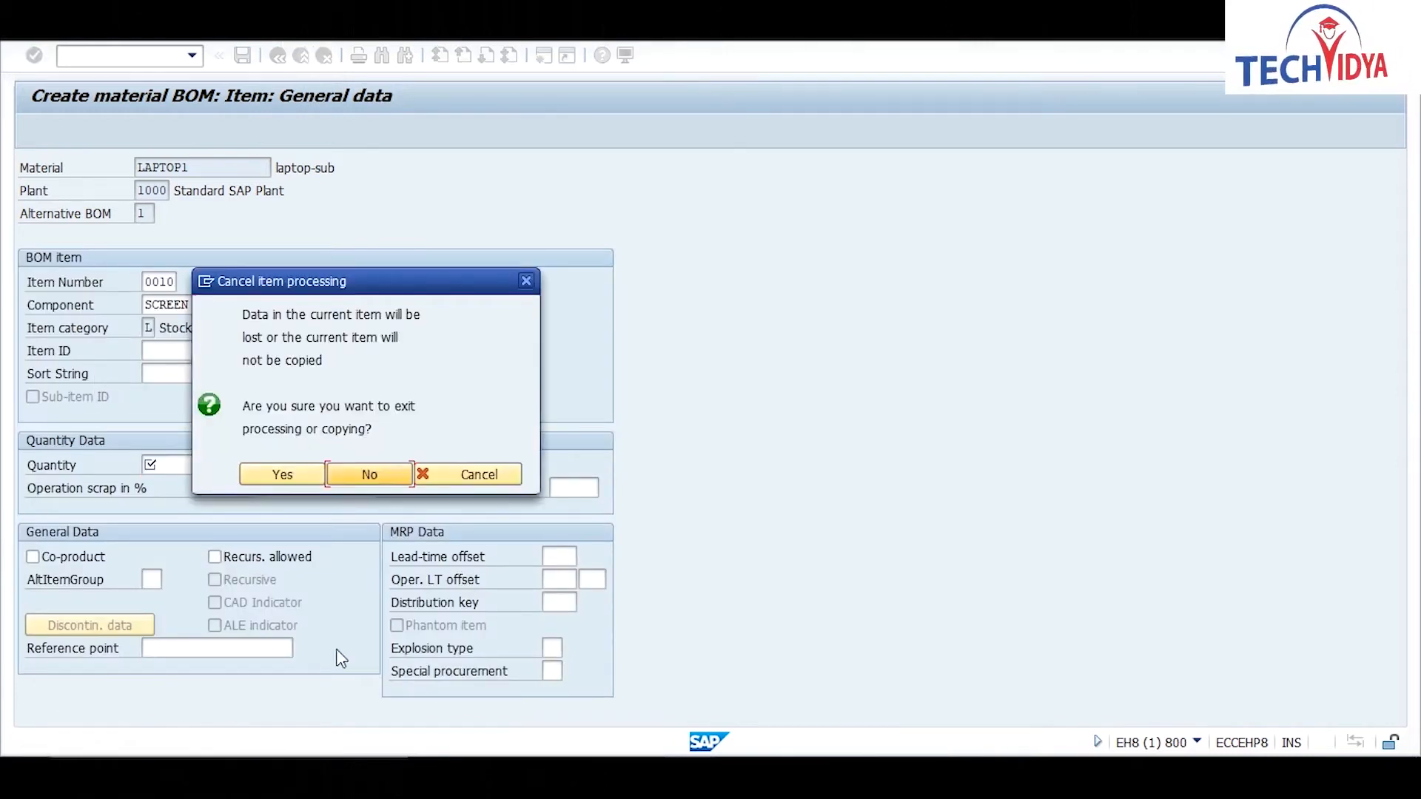
pyautogui.rightClick(442, 477)
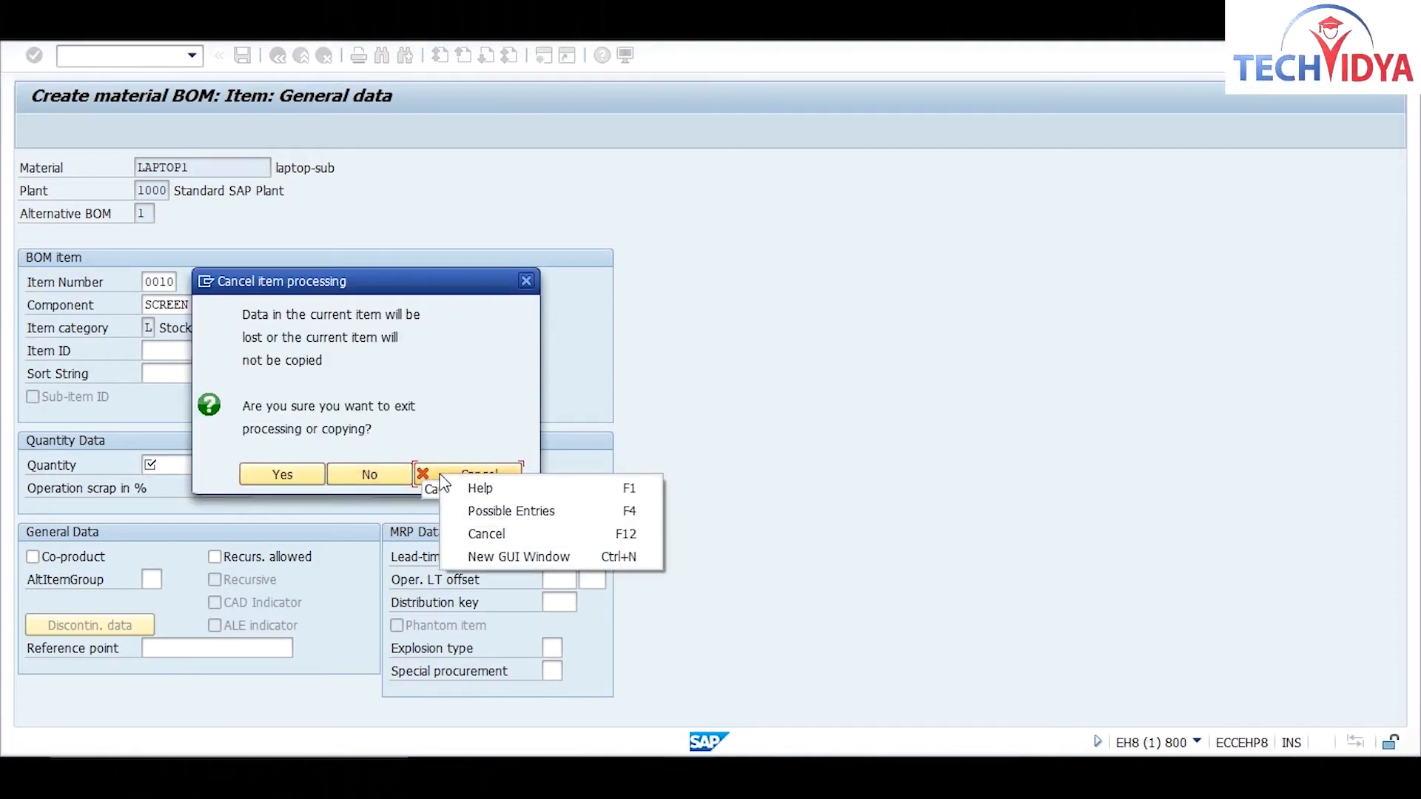
pyautogui.click(433, 477)
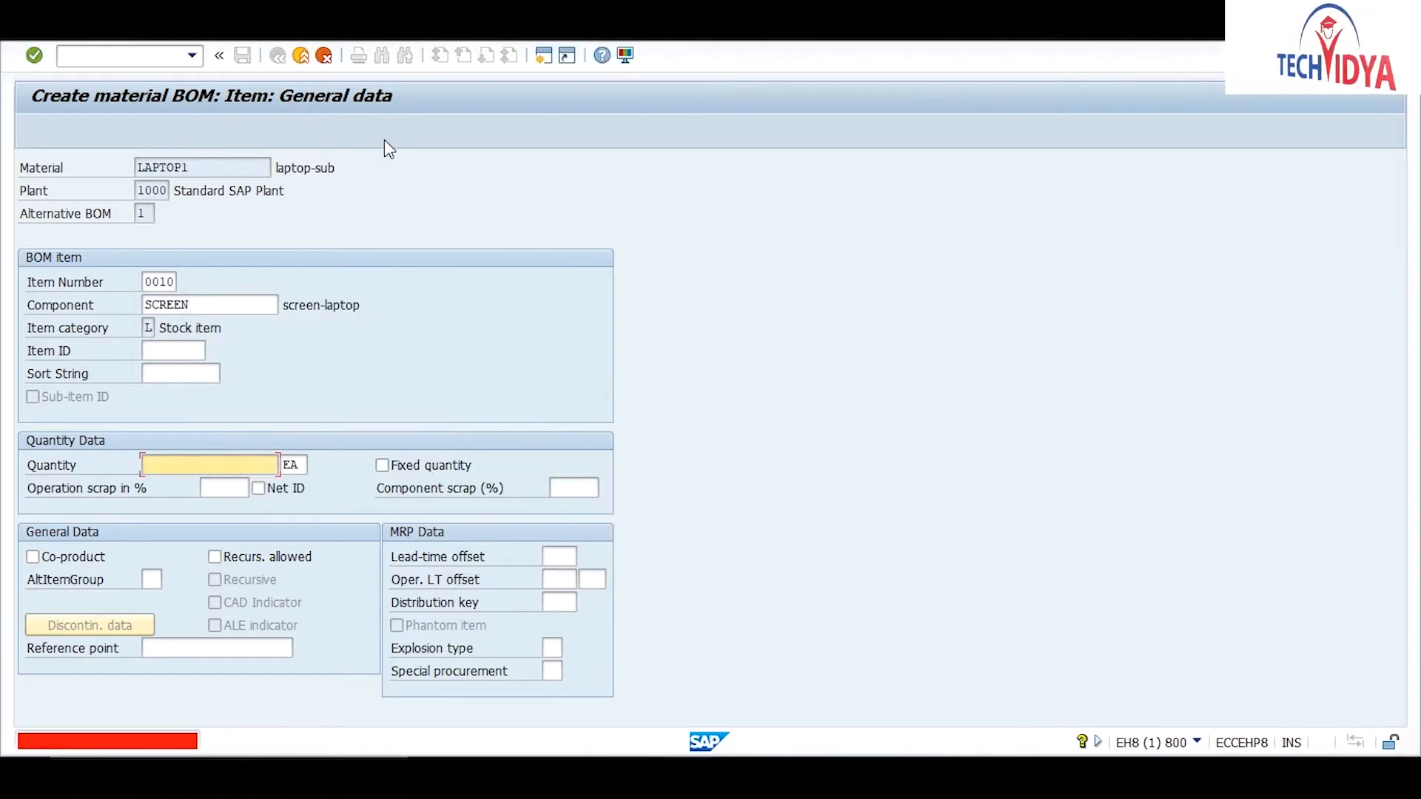
# Set the SCREEN component's quantity to 1 and return to the item overview
pyautogui.write('1')
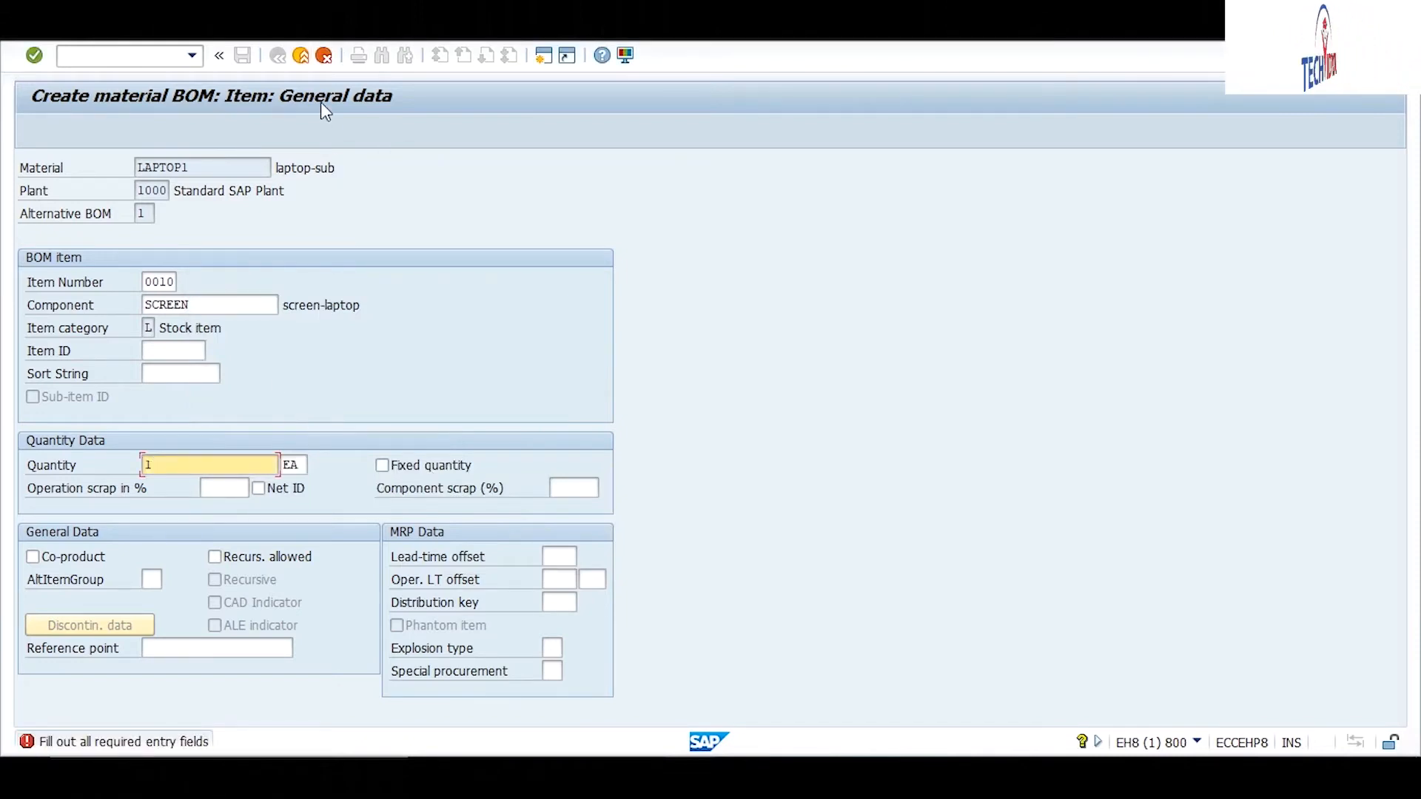
pyautogui.press('Return')
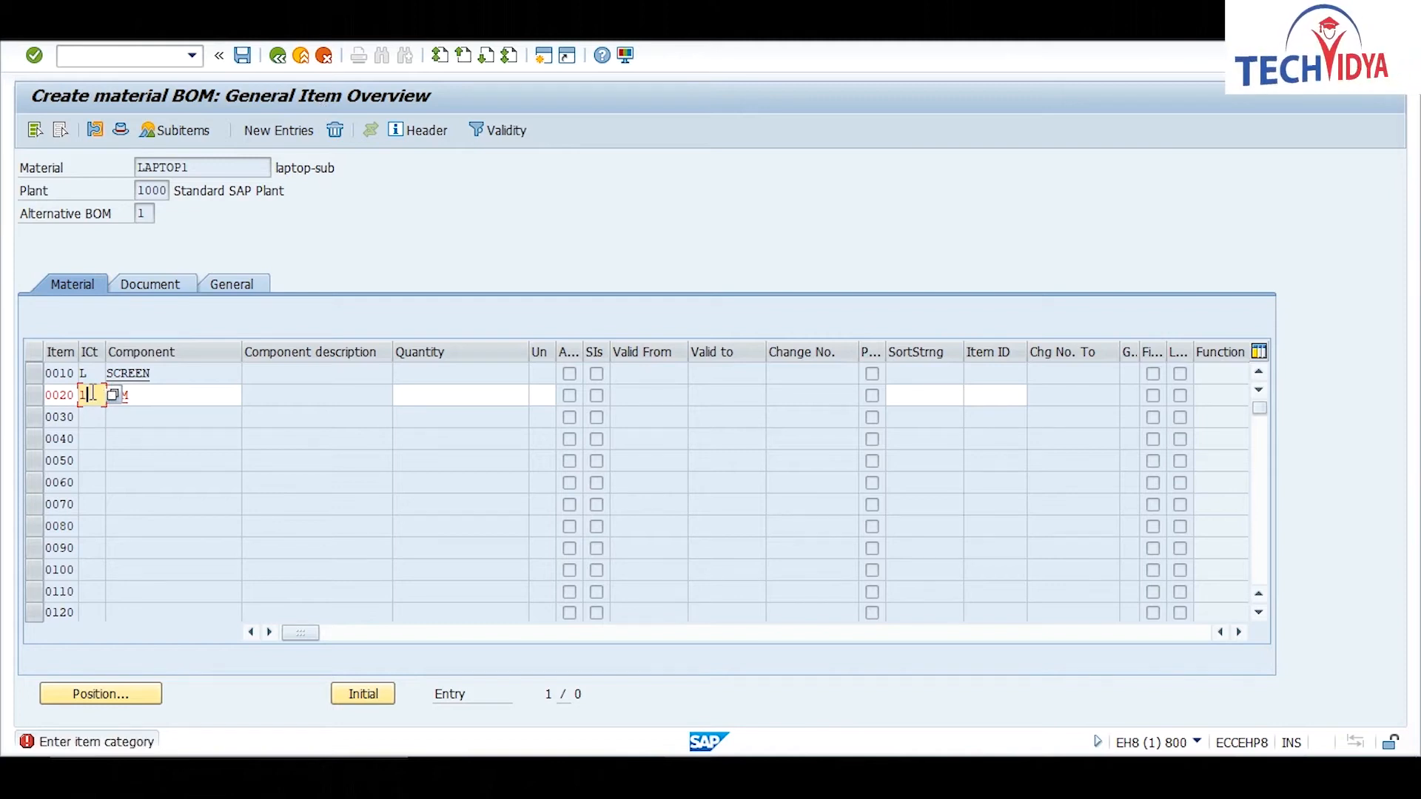
# Give the RAM component item category L and quantity 1, and save the bill of materials for LAPTOP1
pyautogui.write('l')
pyautogui.press('Tab')
pyautogui.press('Tab')
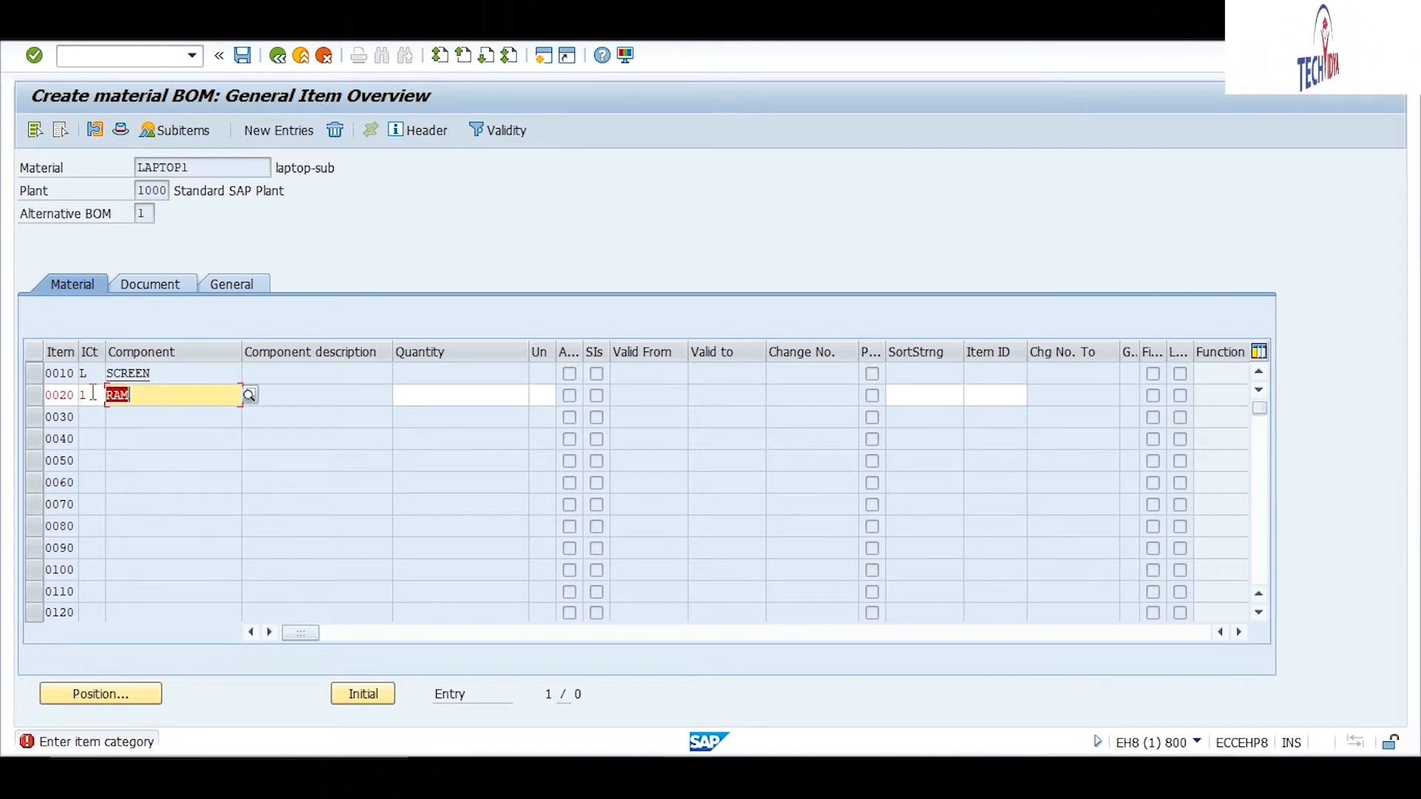
pyautogui.write('1')
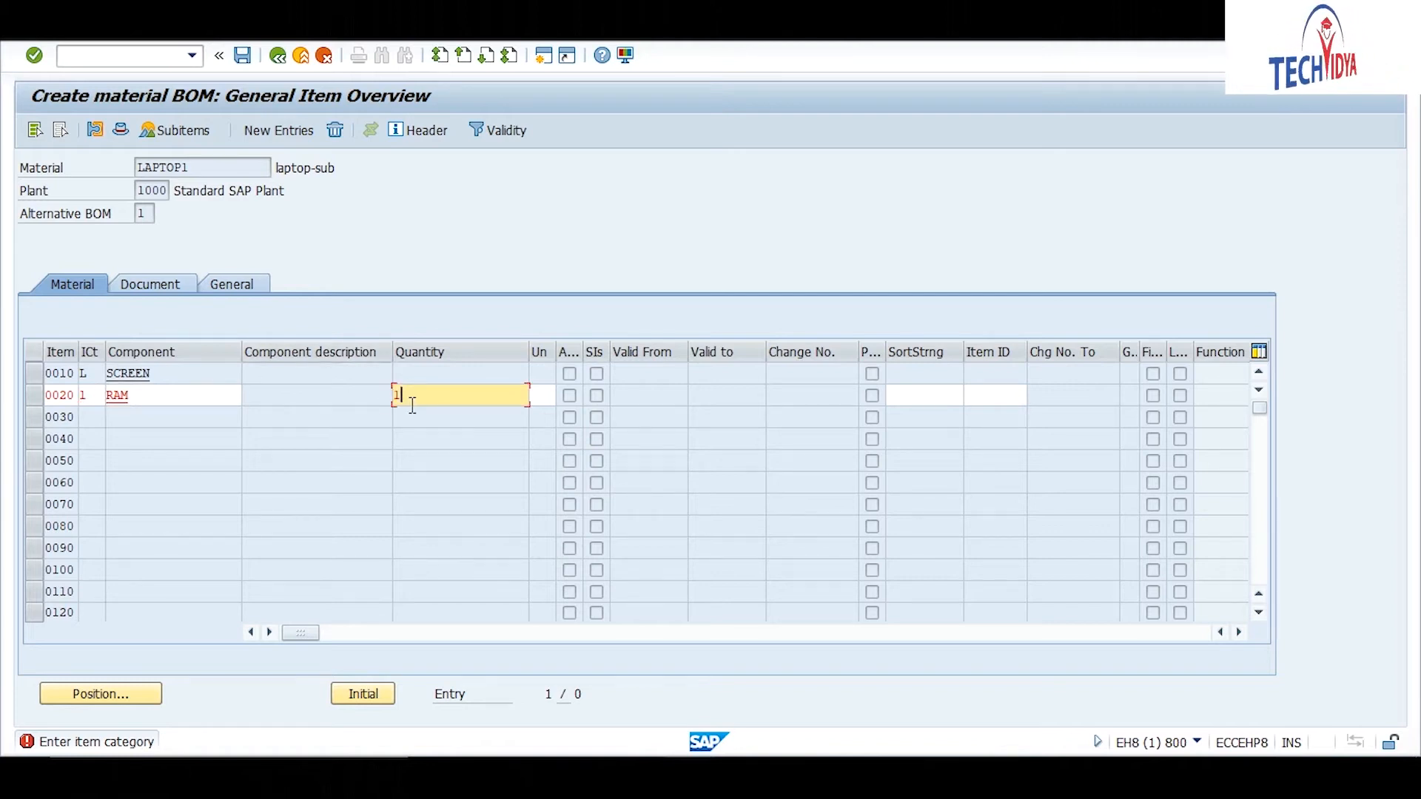
pyautogui.press('Return')
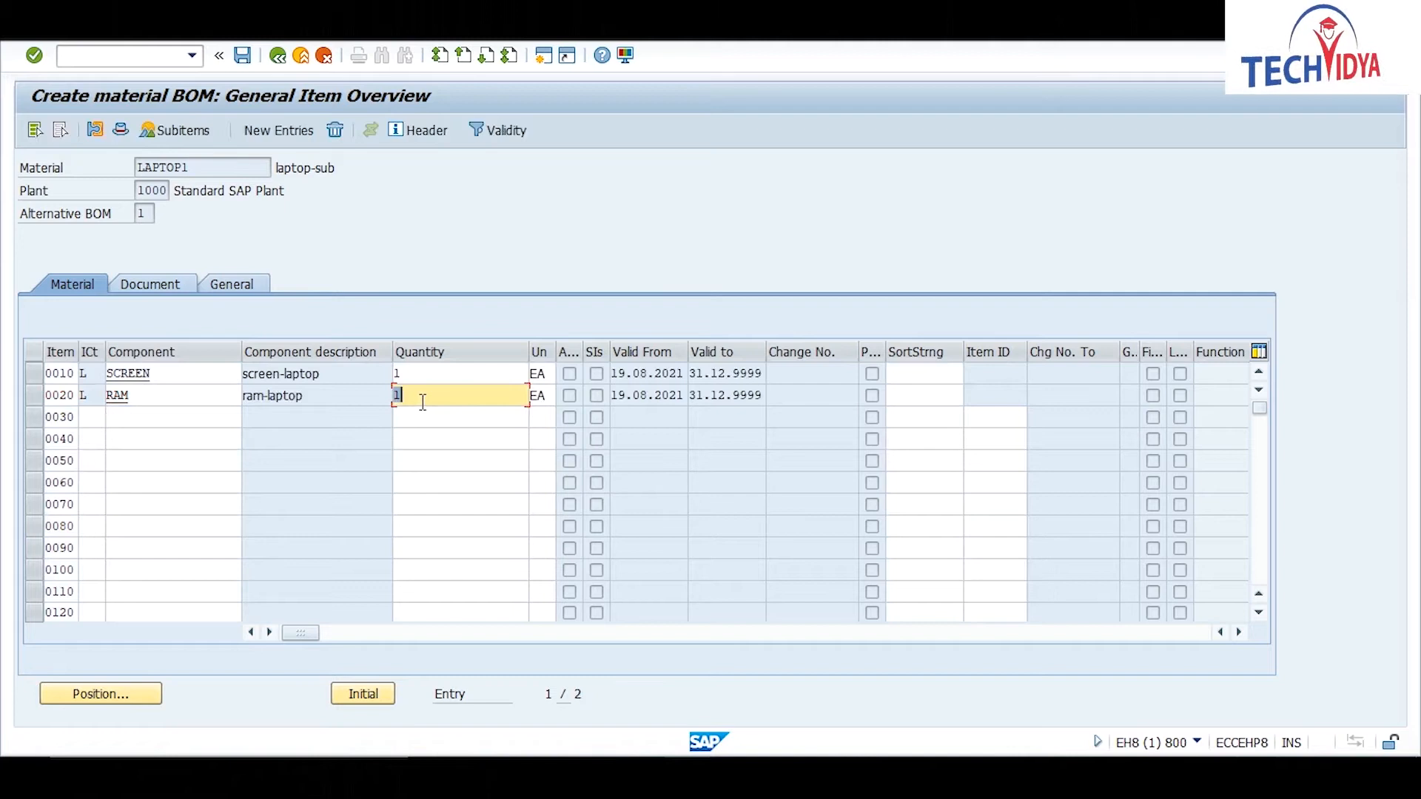
pyautogui.click(430, 434)
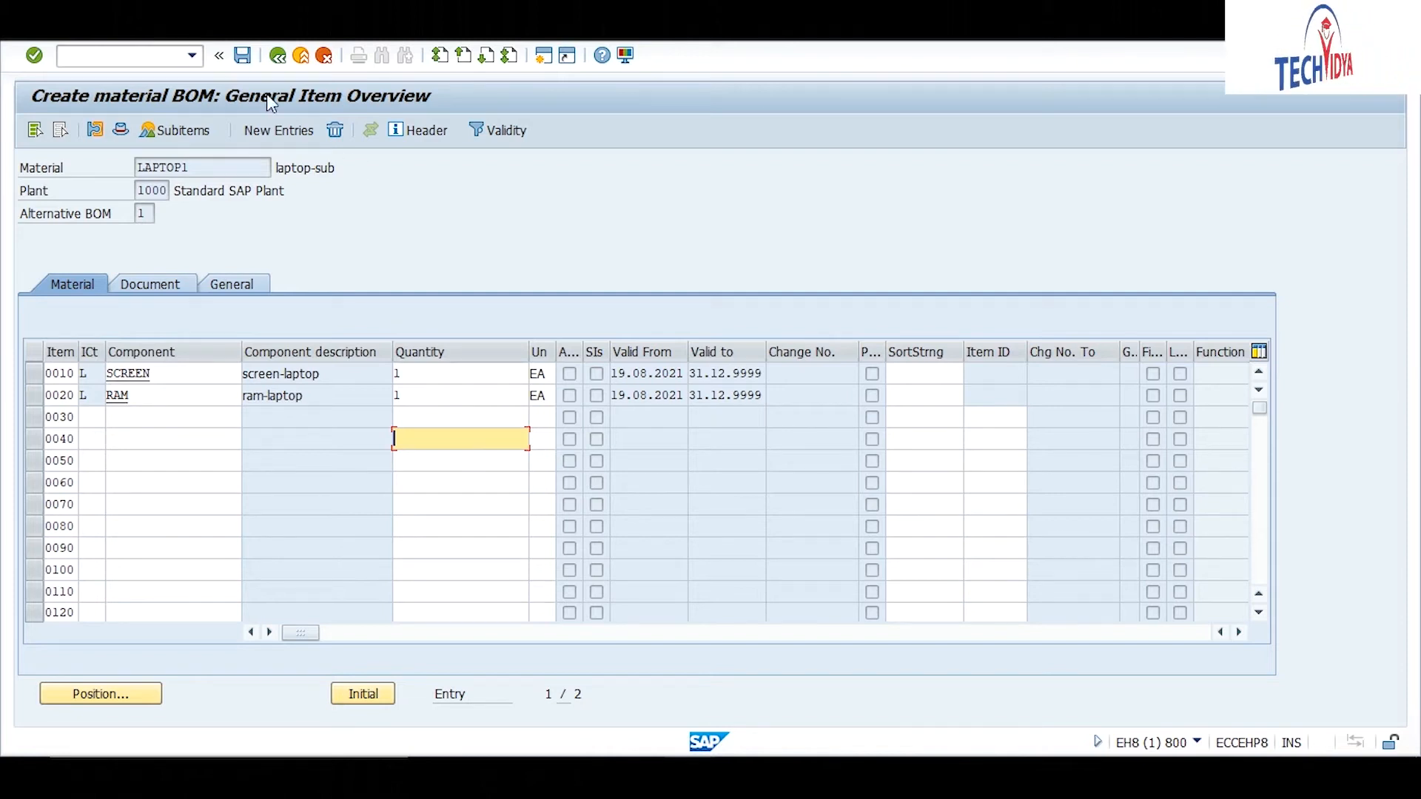
pyautogui.click(243, 56)
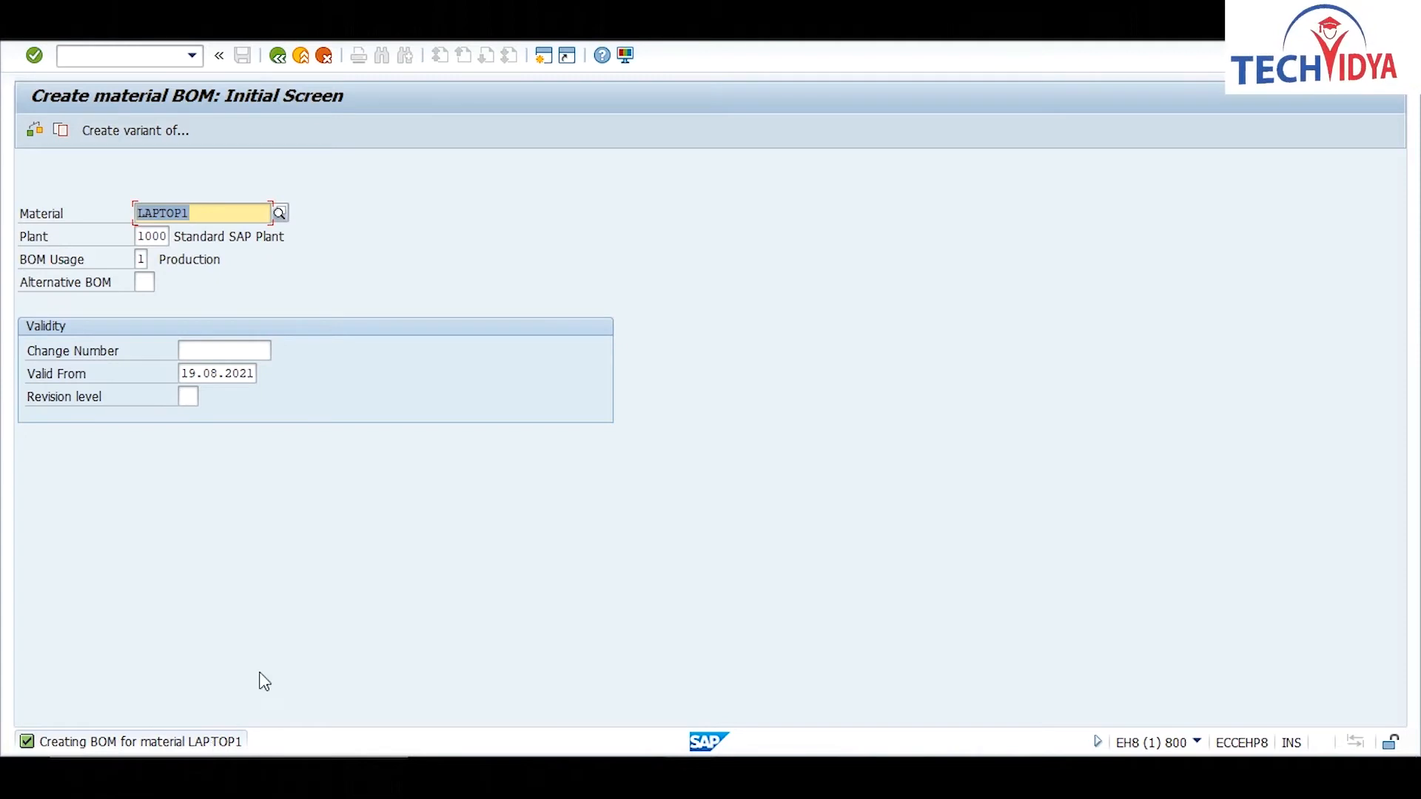
# Leave the BOM creation and start transaction ME11 to create a purchasing info record
pyautogui.click(158, 55)
pyautogui.write('/n')
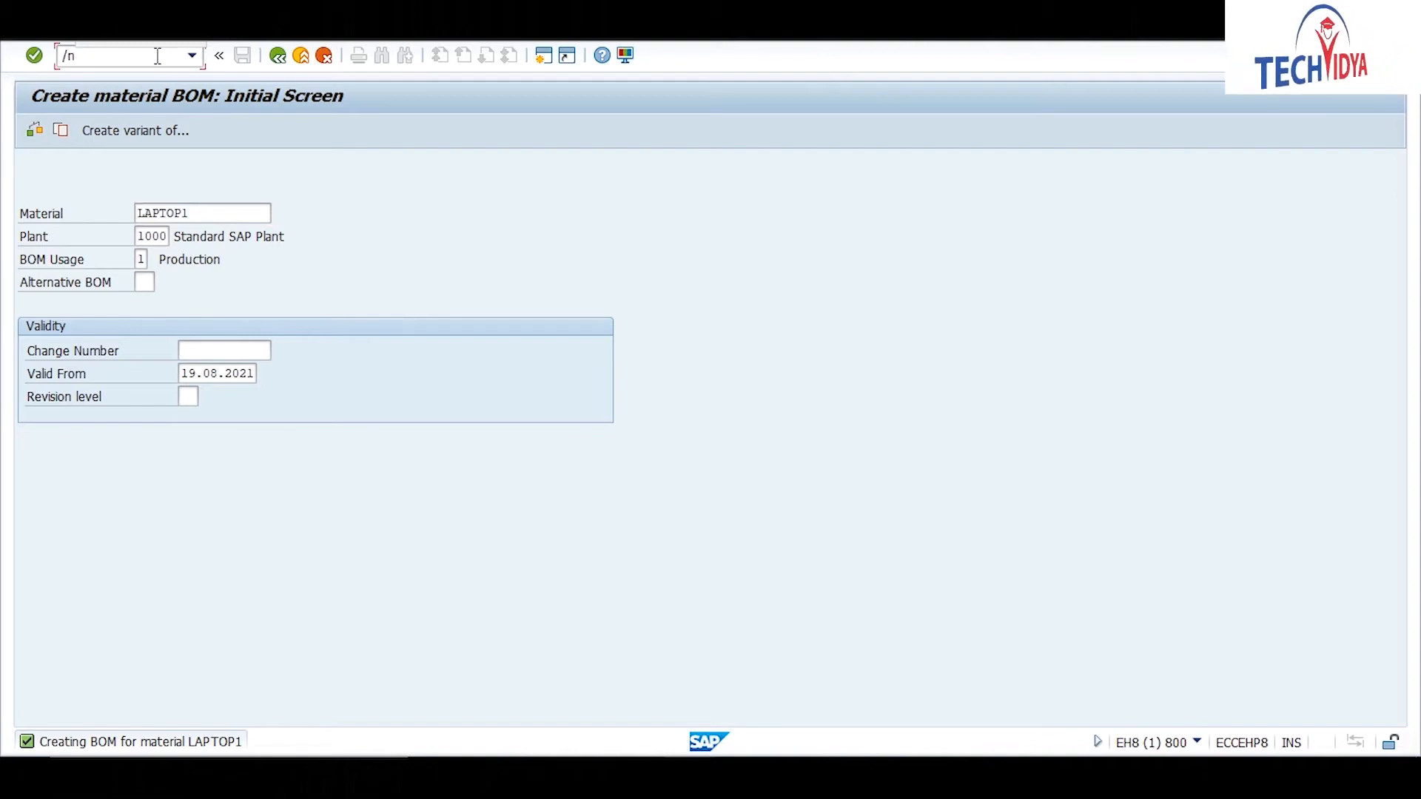
pyautogui.write('me11')
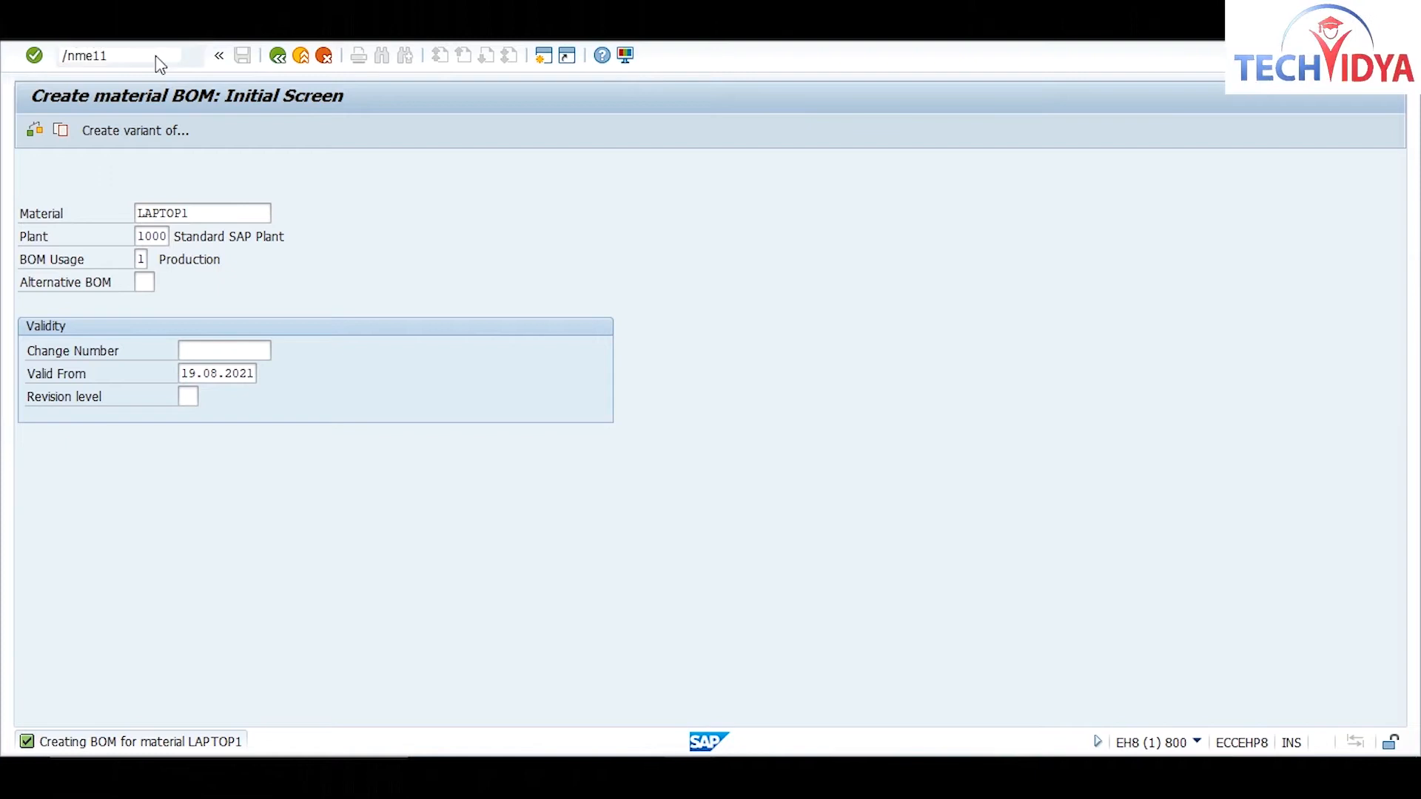
pyautogui.press('Return')
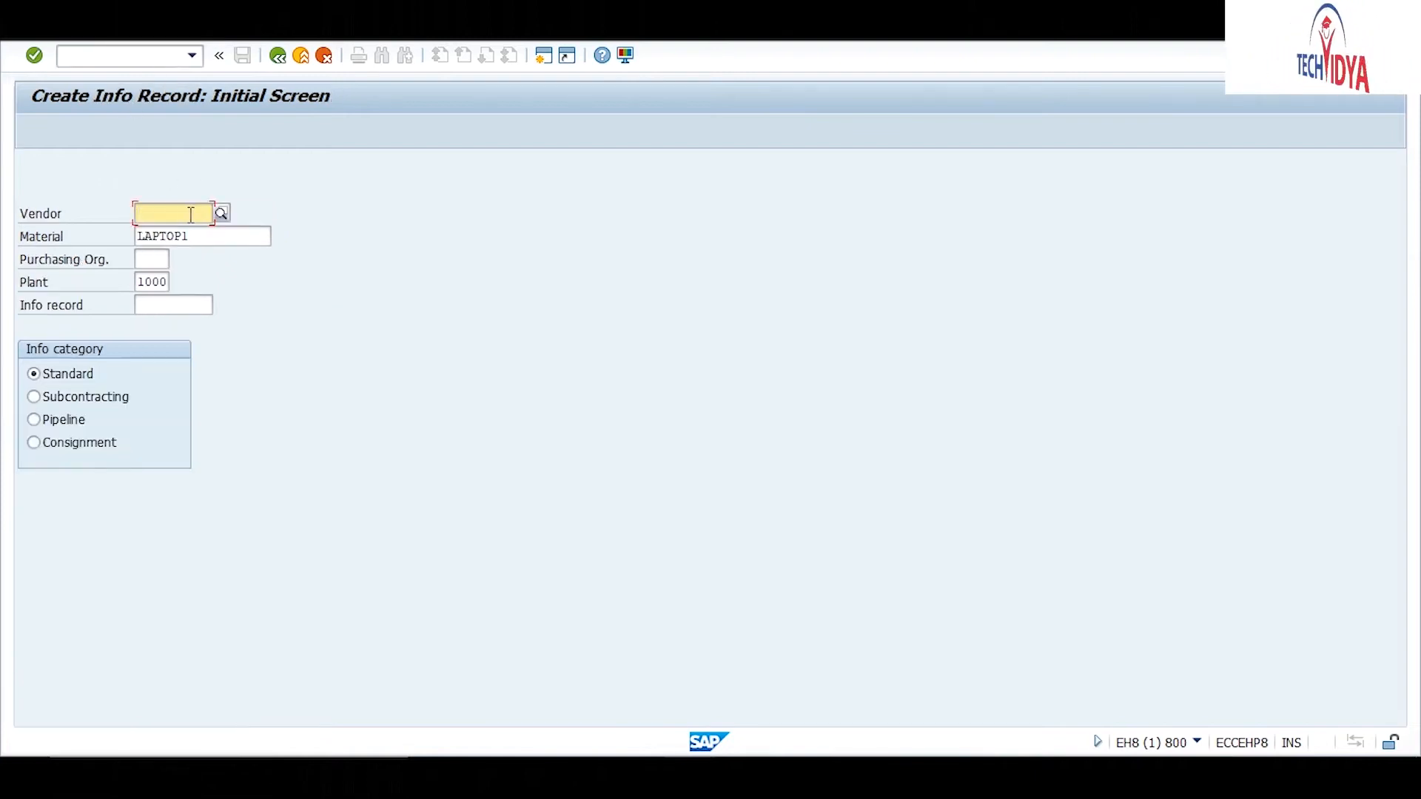
# Enter vendor 200 and purchasing organization 1000 for the LAPTOP1 info record
pyautogui.write('200')
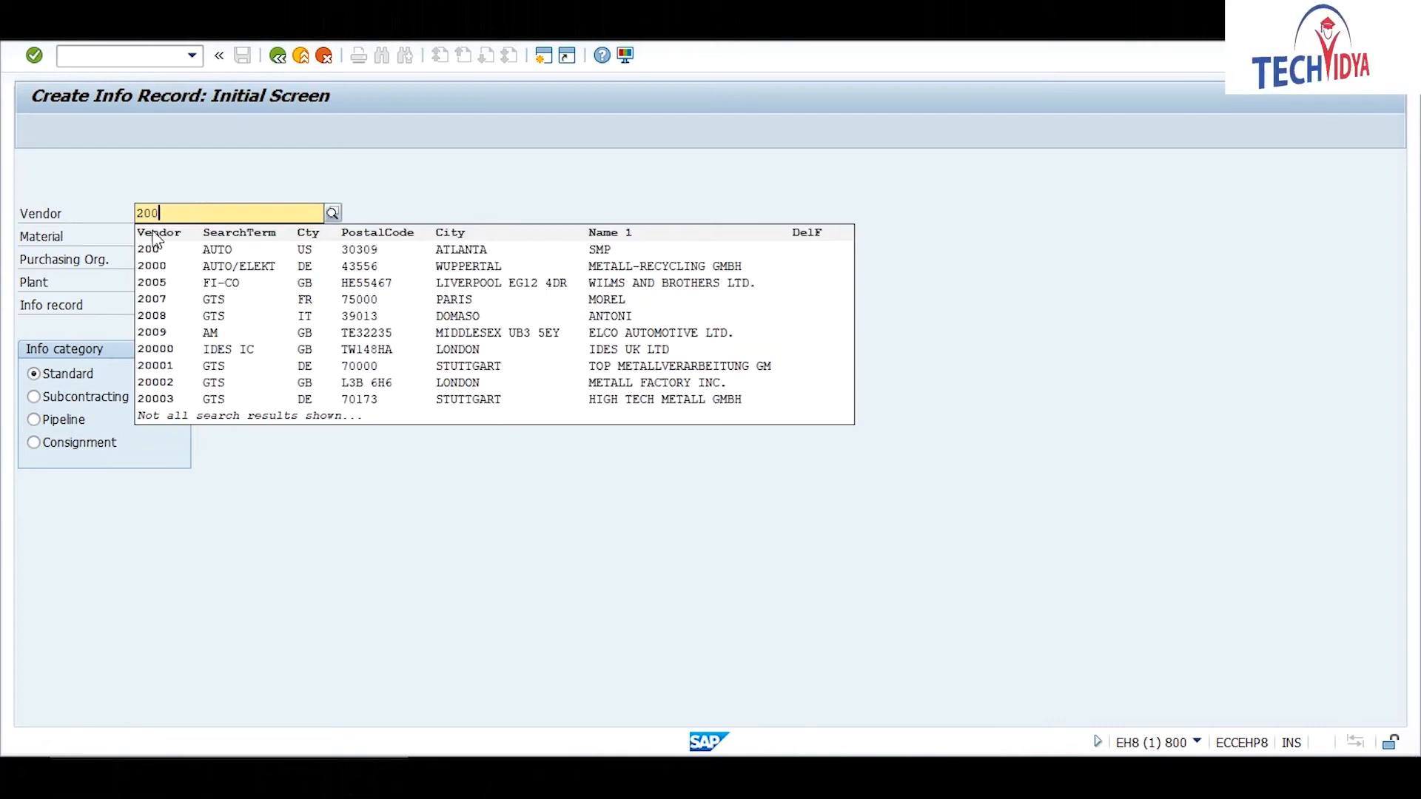
pyautogui.click(149, 253)
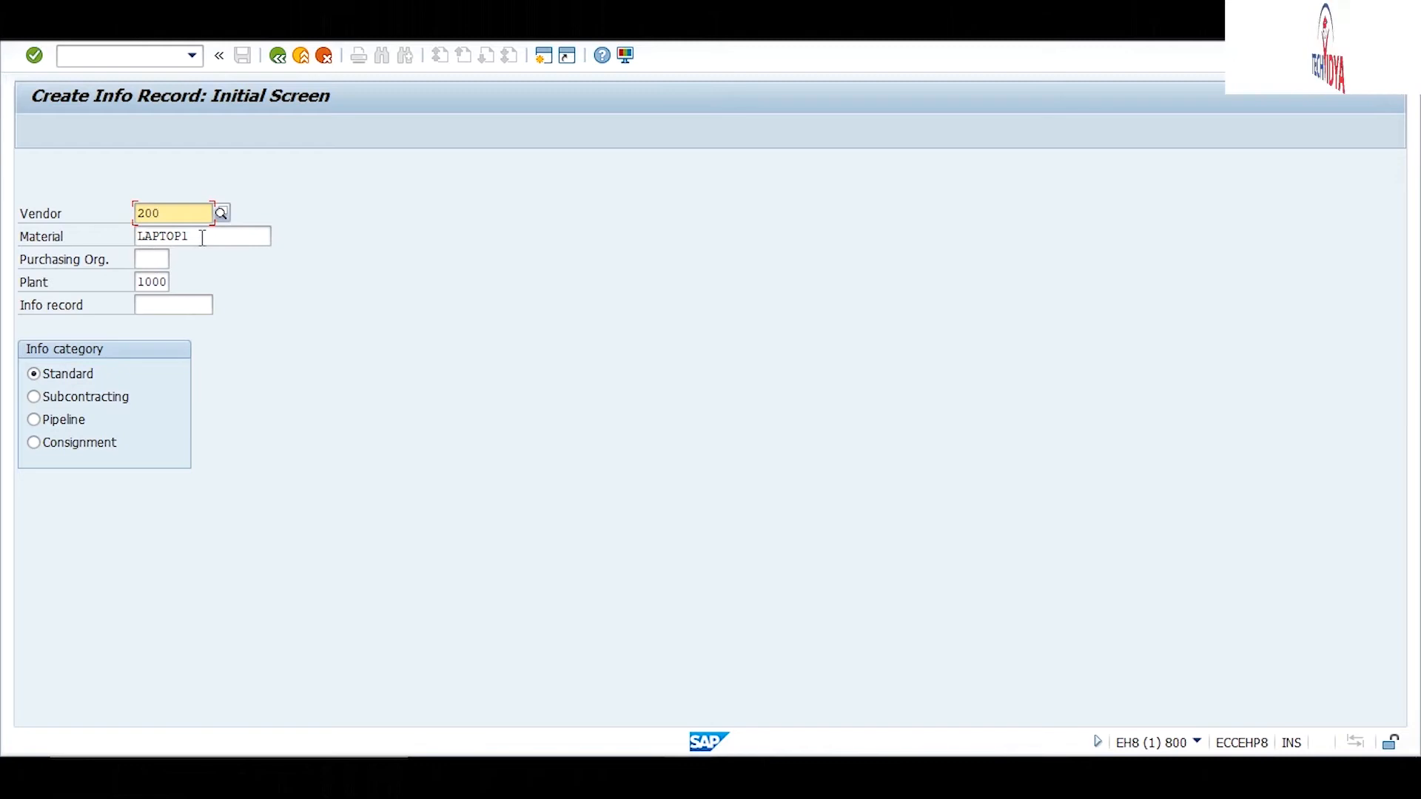
pyautogui.click(157, 258)
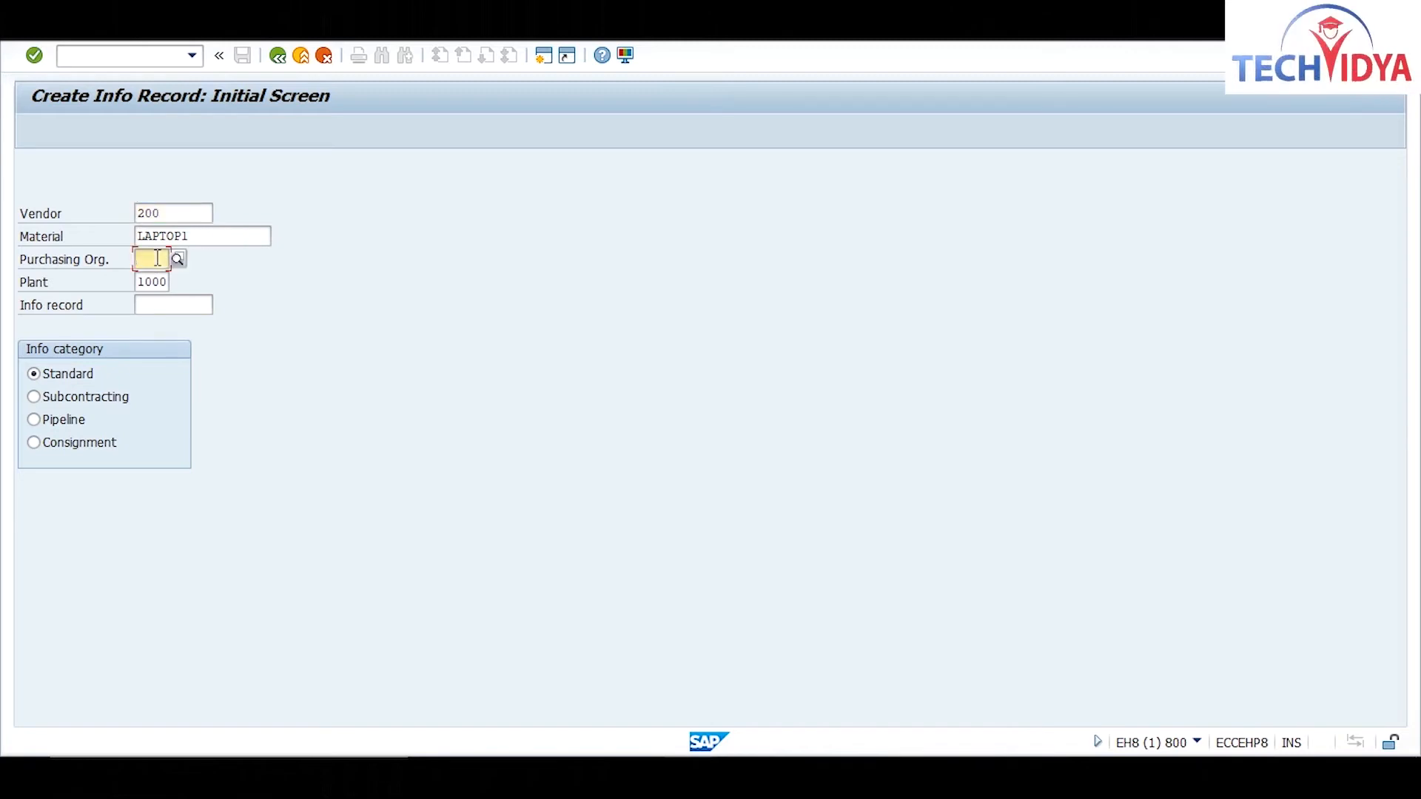
pyautogui.write('1000')
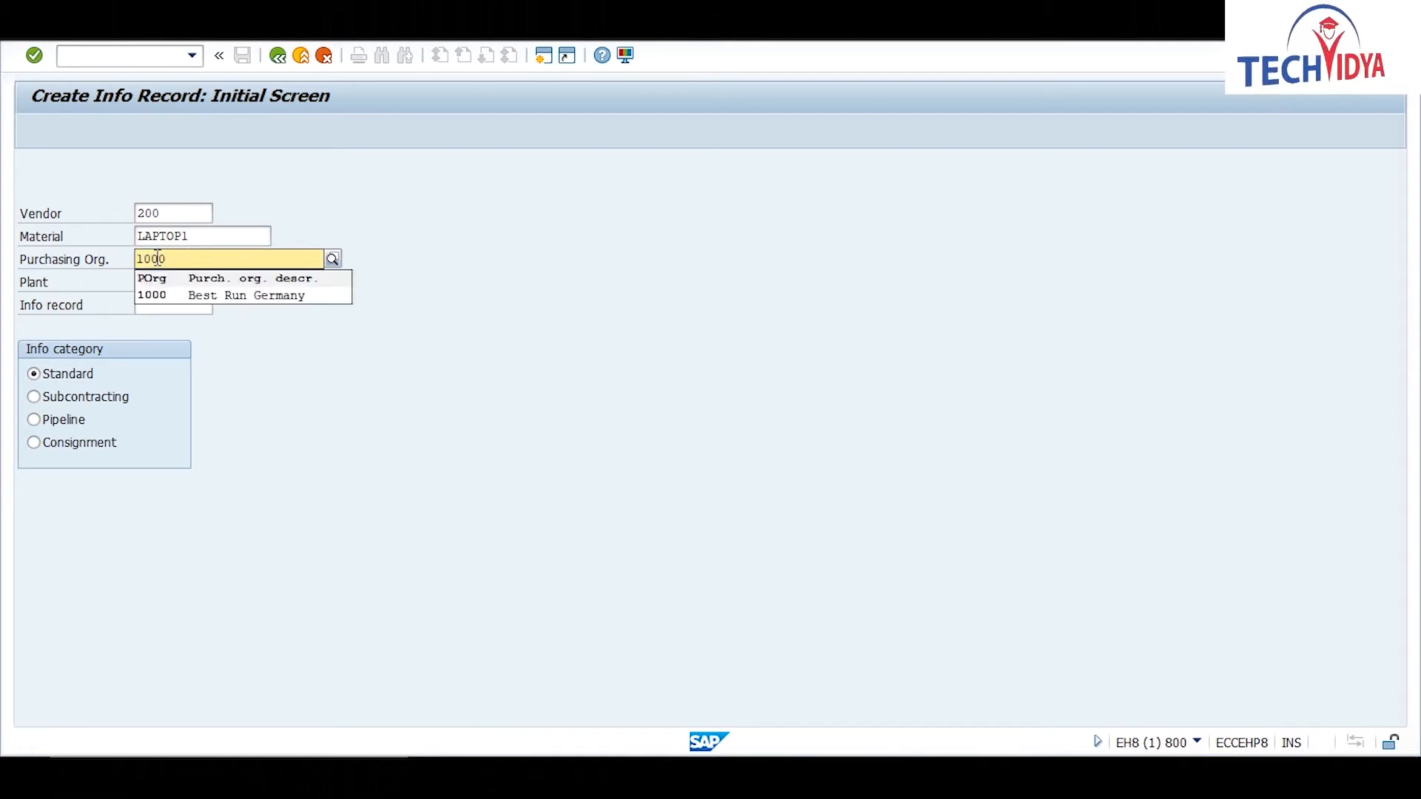
pyautogui.press('Down')
pyautogui.press('Return')
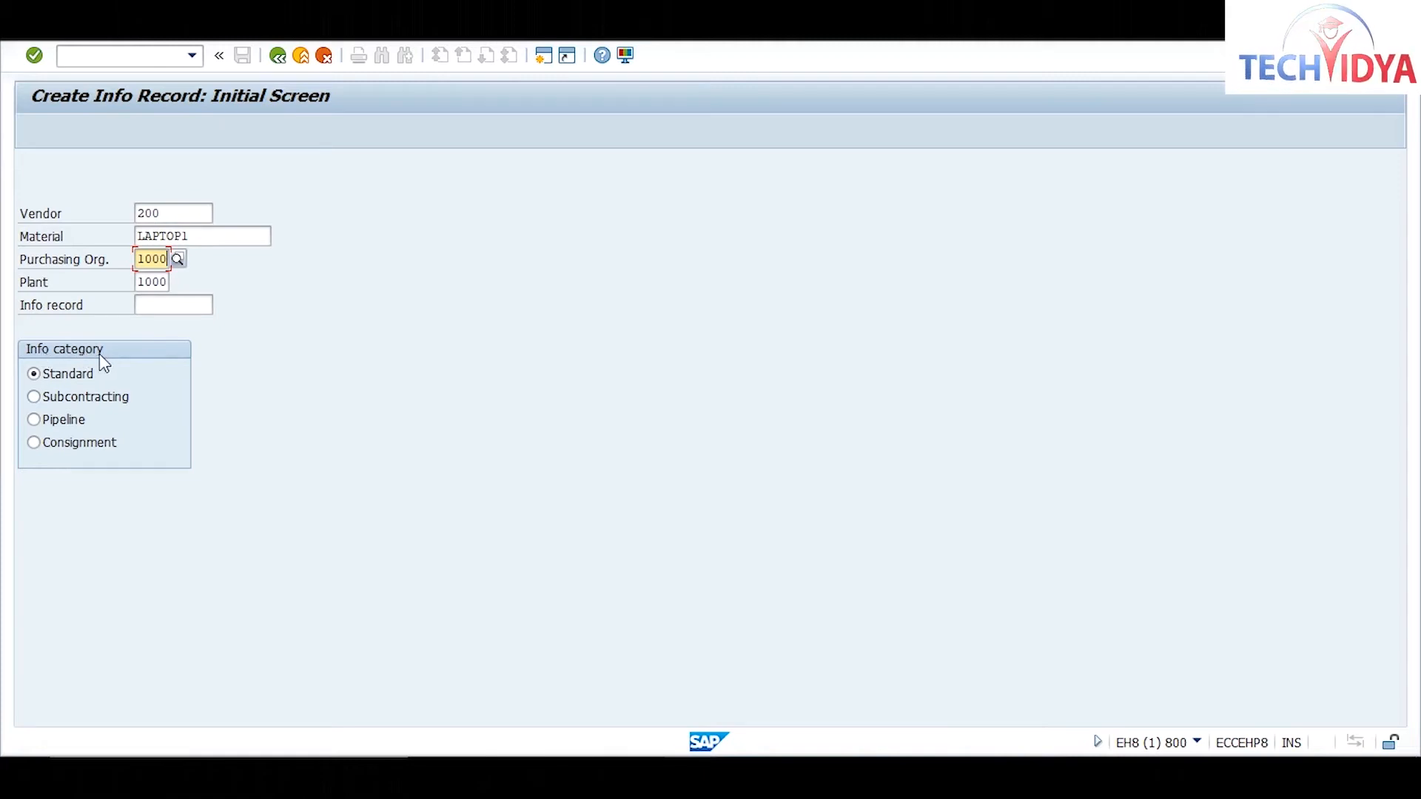
# Set the info category to Subcontracting and proceed to the info record's general data
pyautogui.click(34, 397)
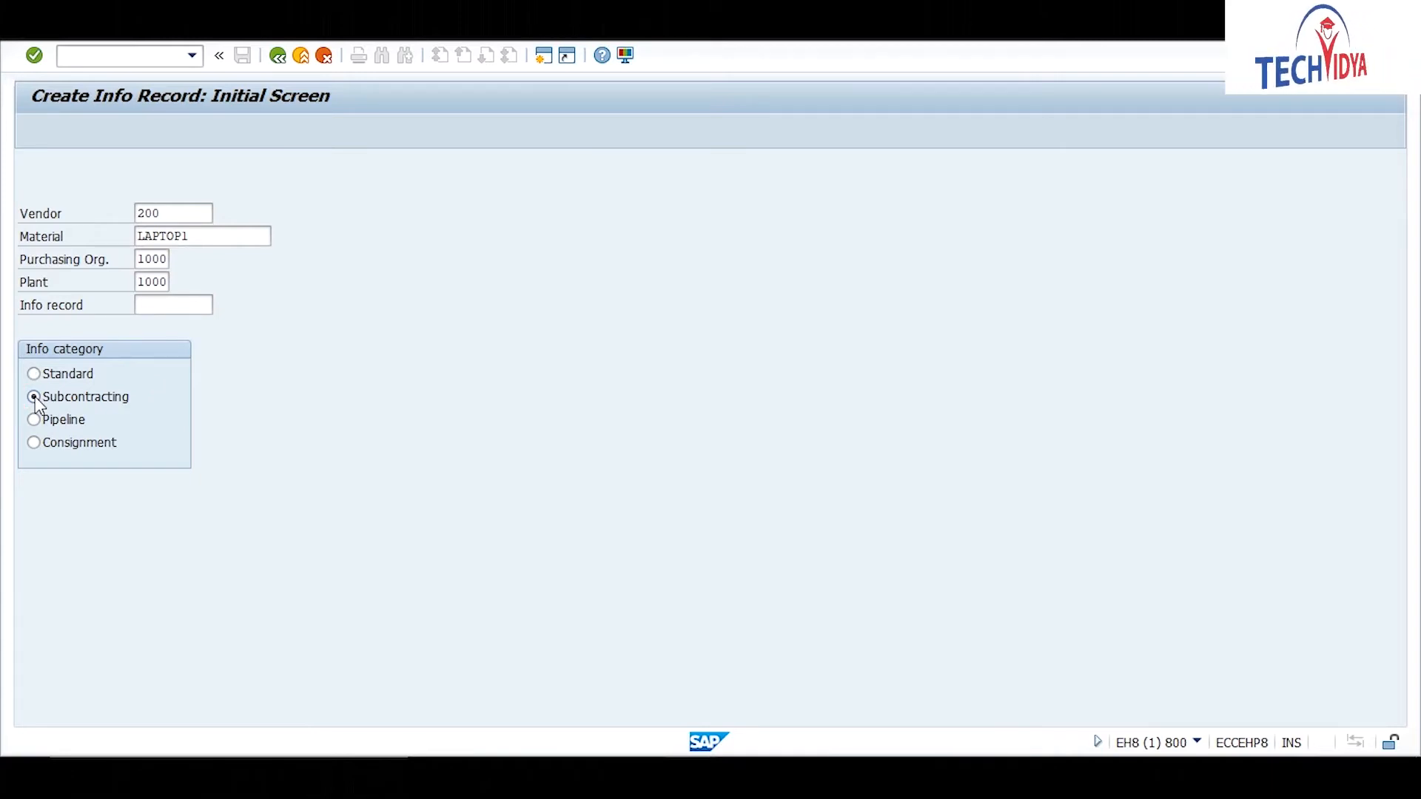
pyautogui.press('Return')
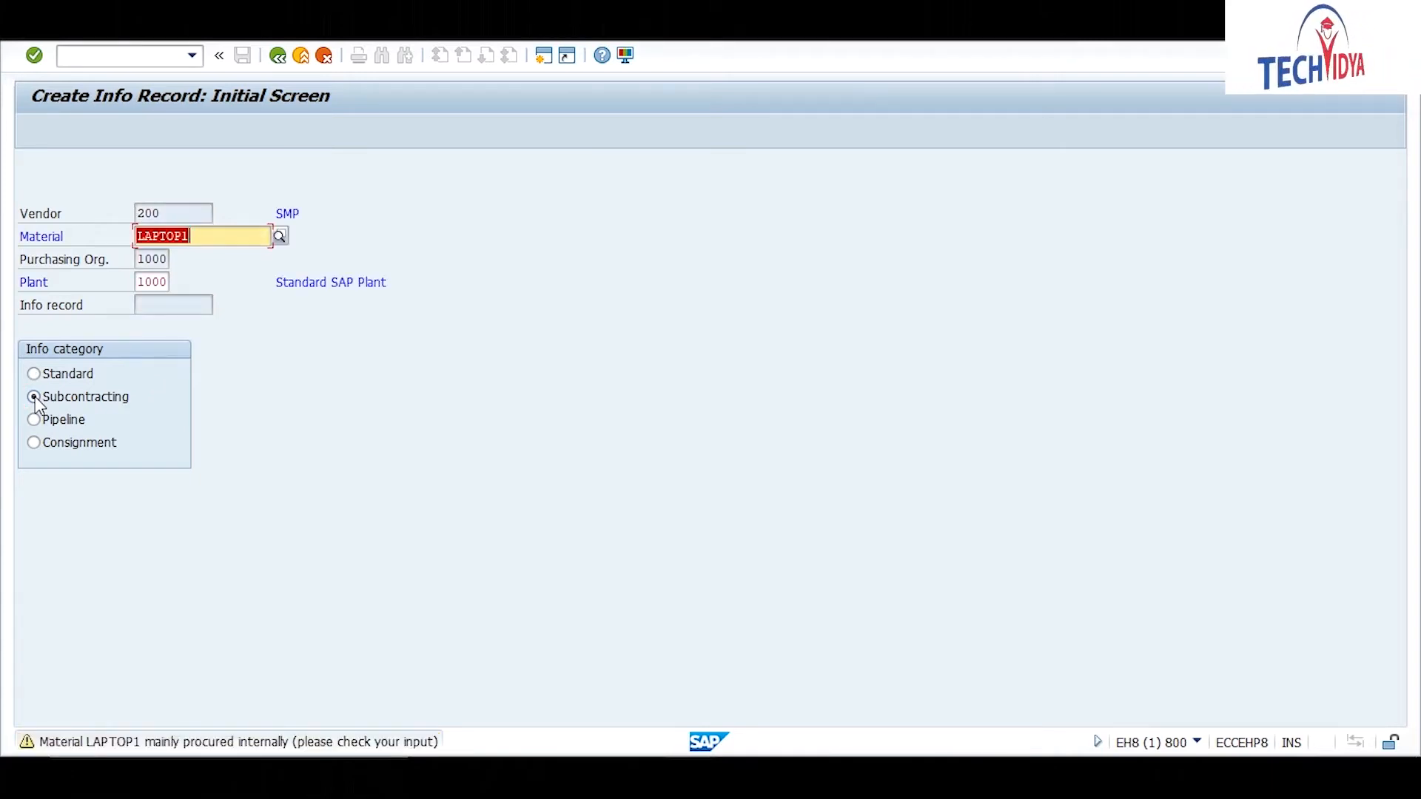
pyautogui.press('Return')
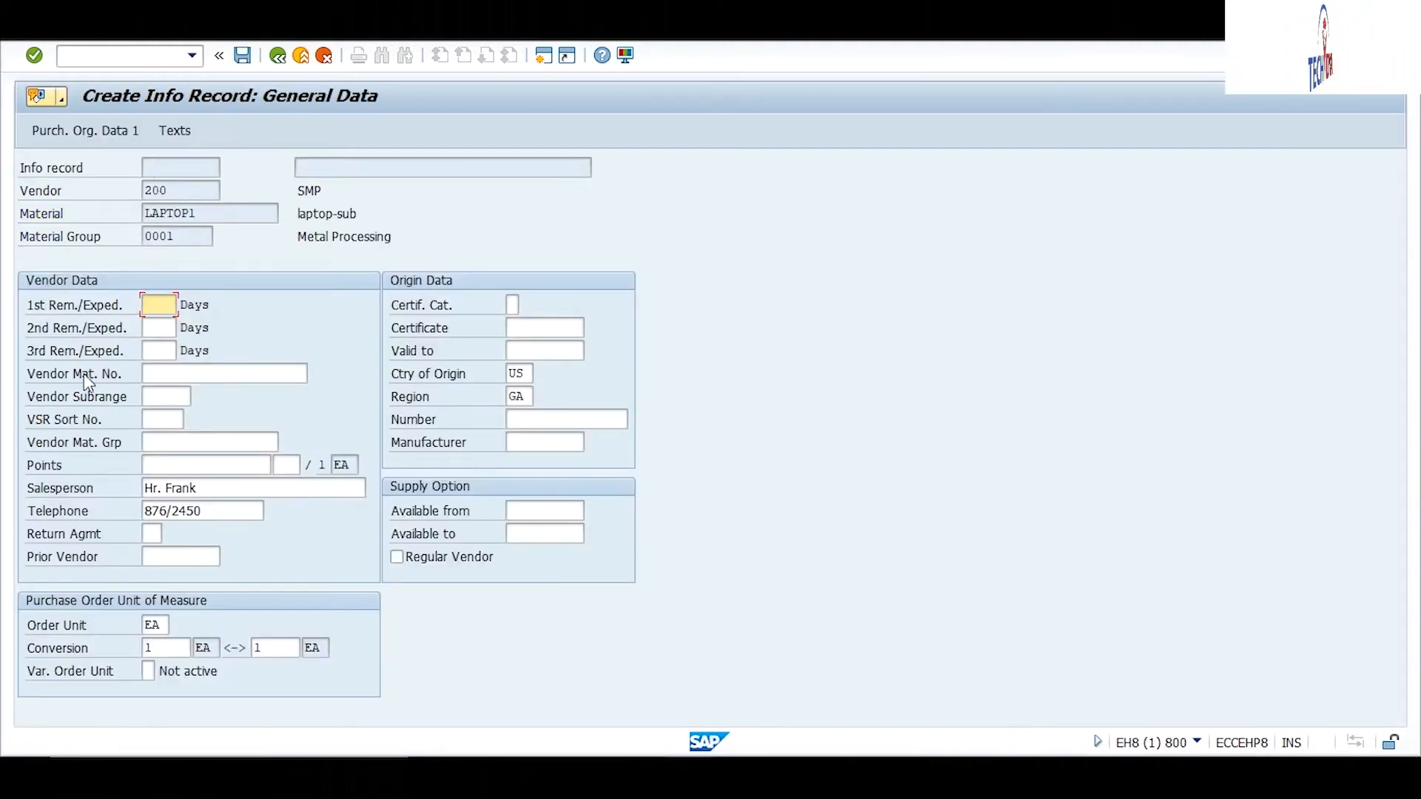
# Set the first, second and third reminders to 2, 3 and 4 days and proceed to the purchasing organization data
pyautogui.write('2')
pyautogui.click(156, 328)
pyautogui.write('3')
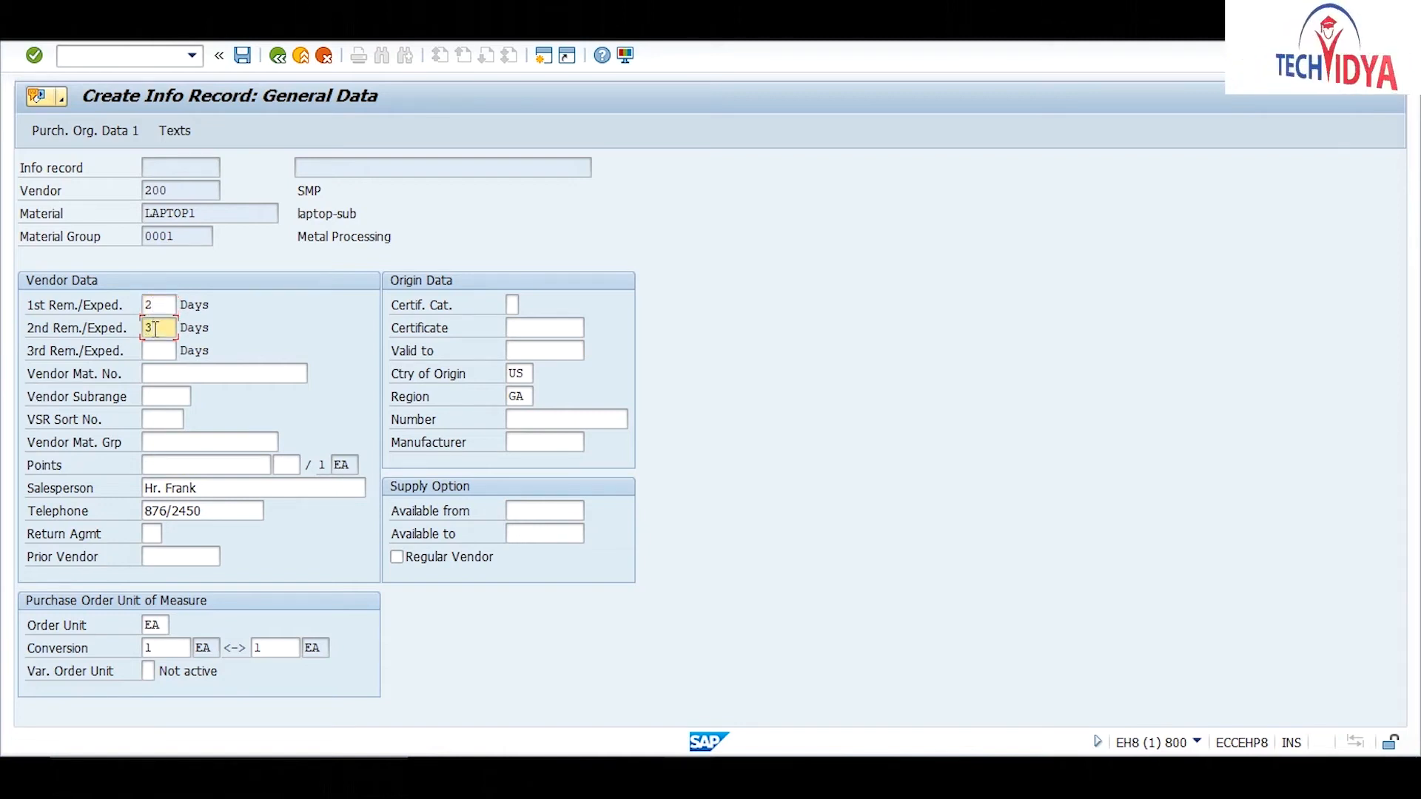
pyautogui.click(154, 350)
pyautogui.write('4')
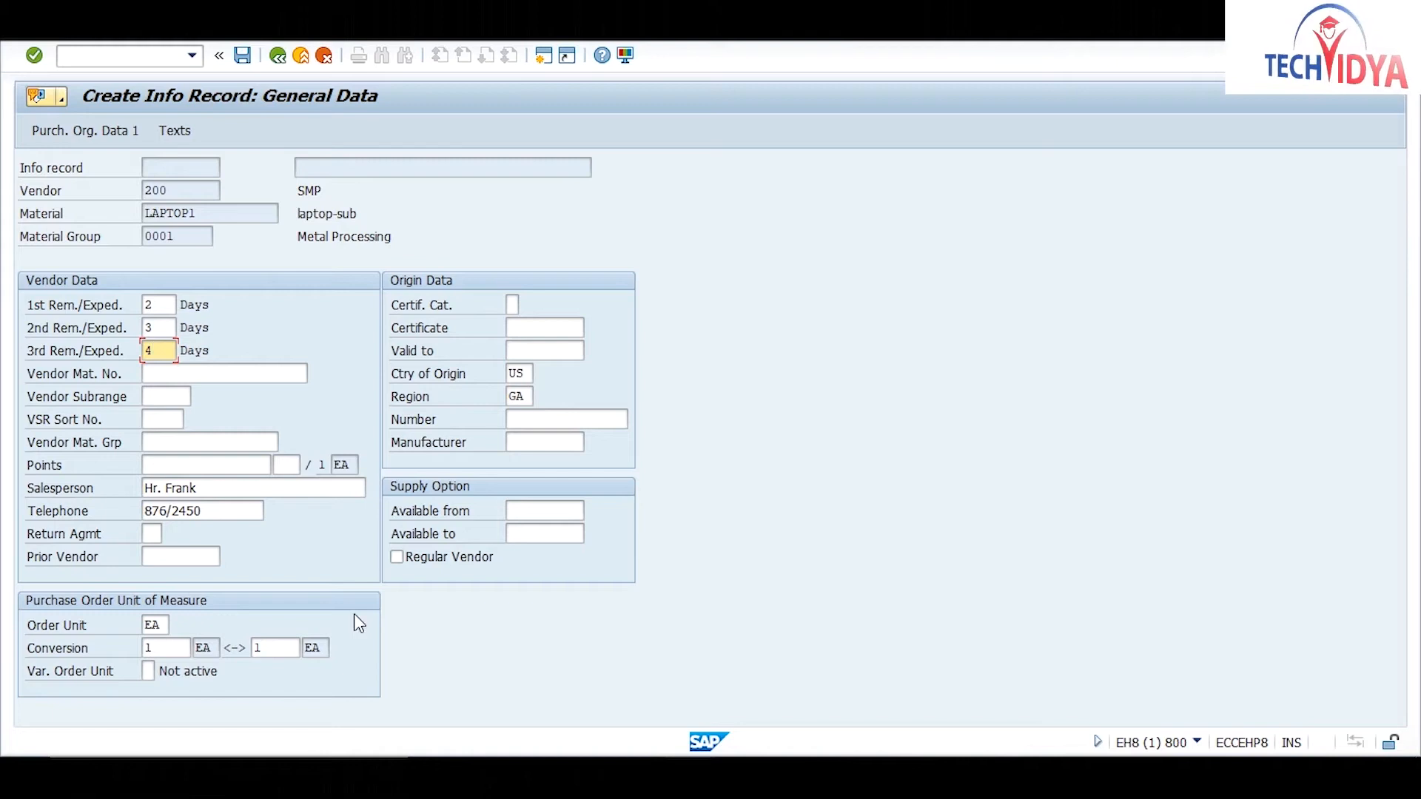
pyautogui.press('Return')
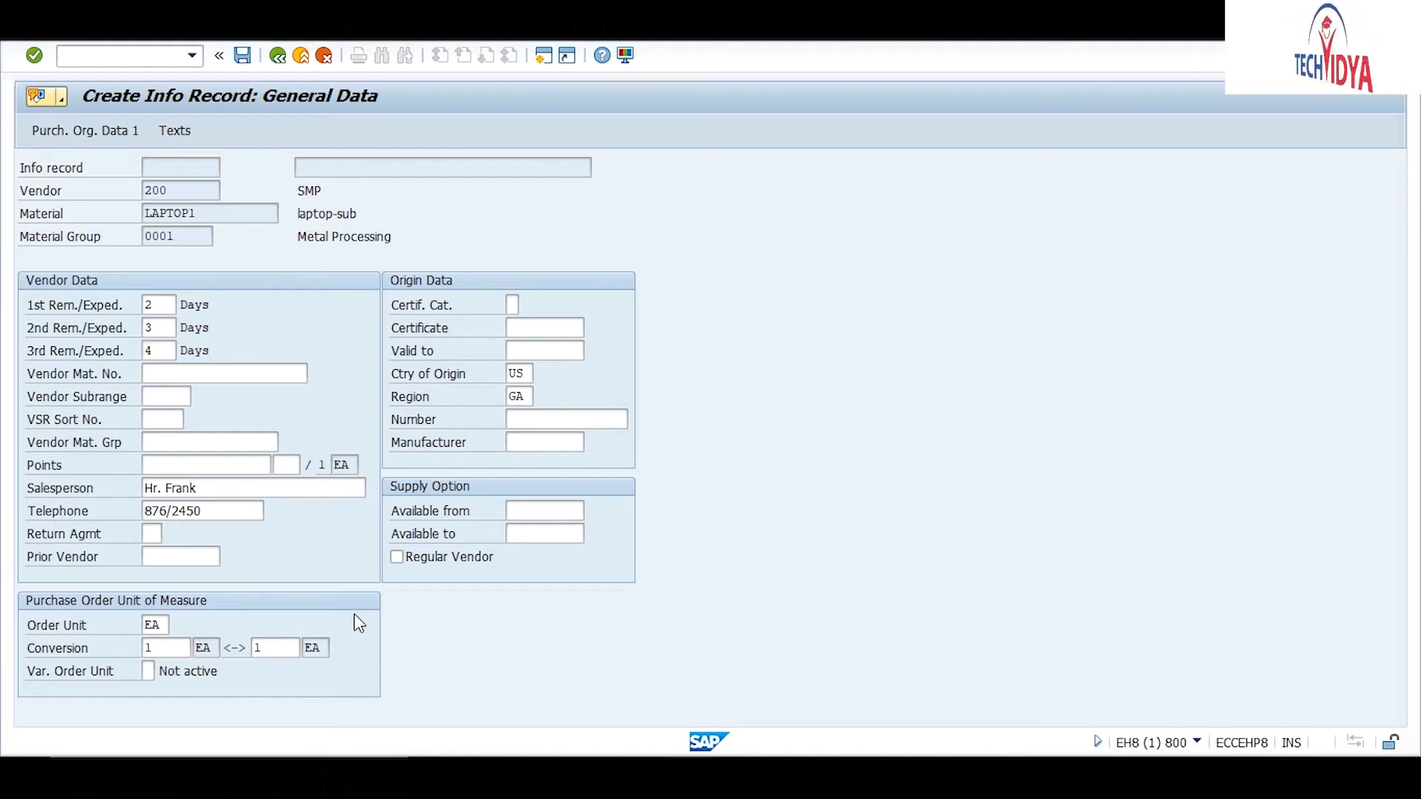
# Set the planned delivery time to 2 days and both the standard and minimum quantities to 1 EA
pyautogui.write('2')
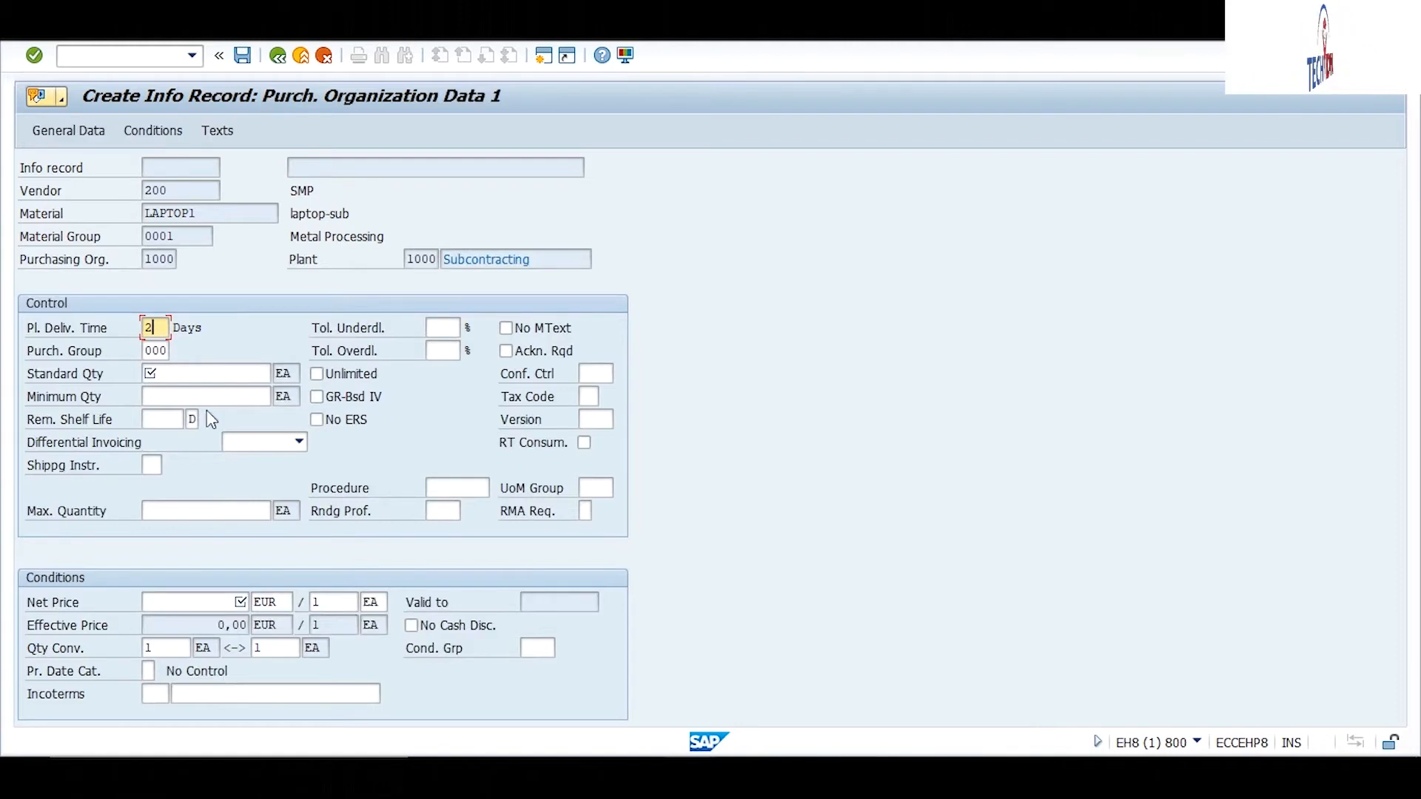
pyautogui.click(182, 373)
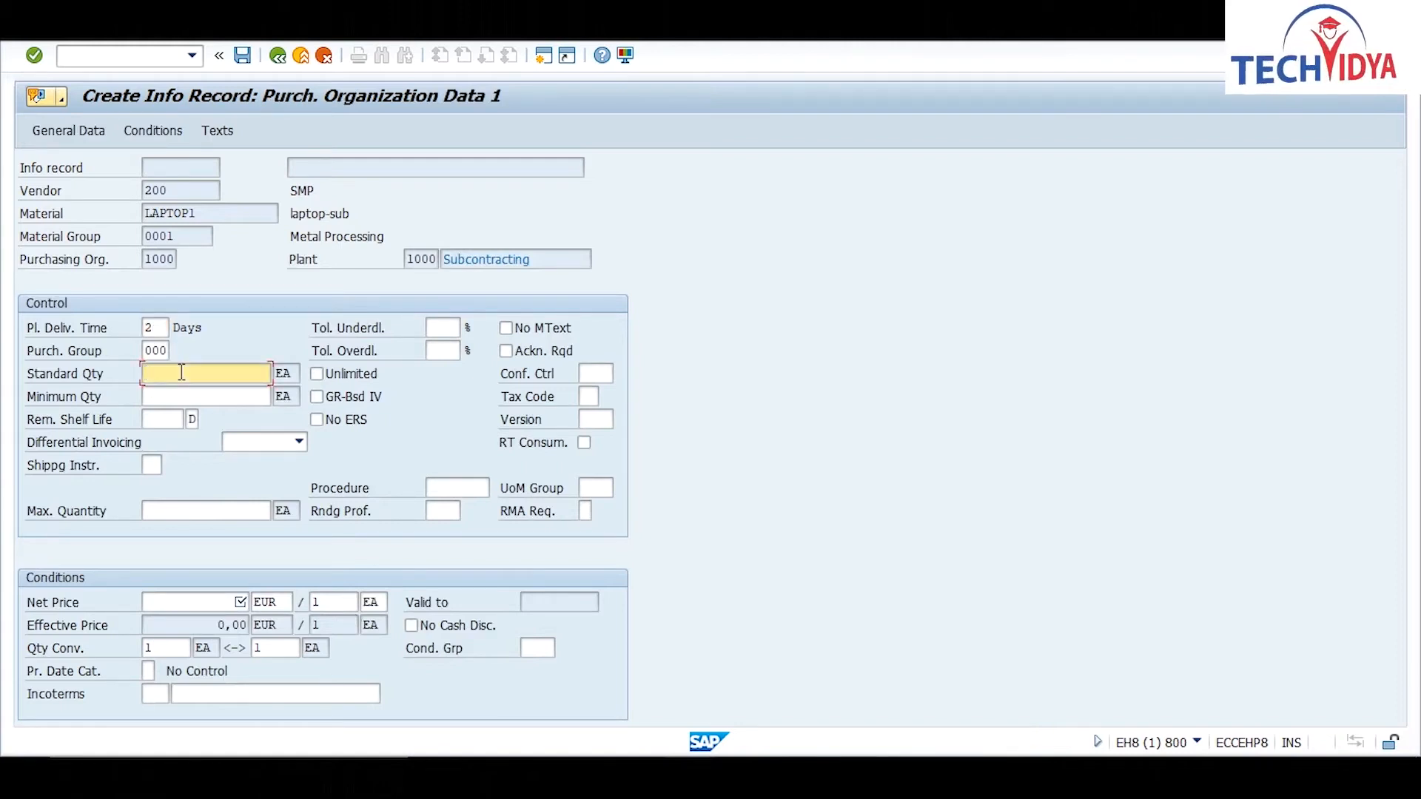
pyautogui.write('1')
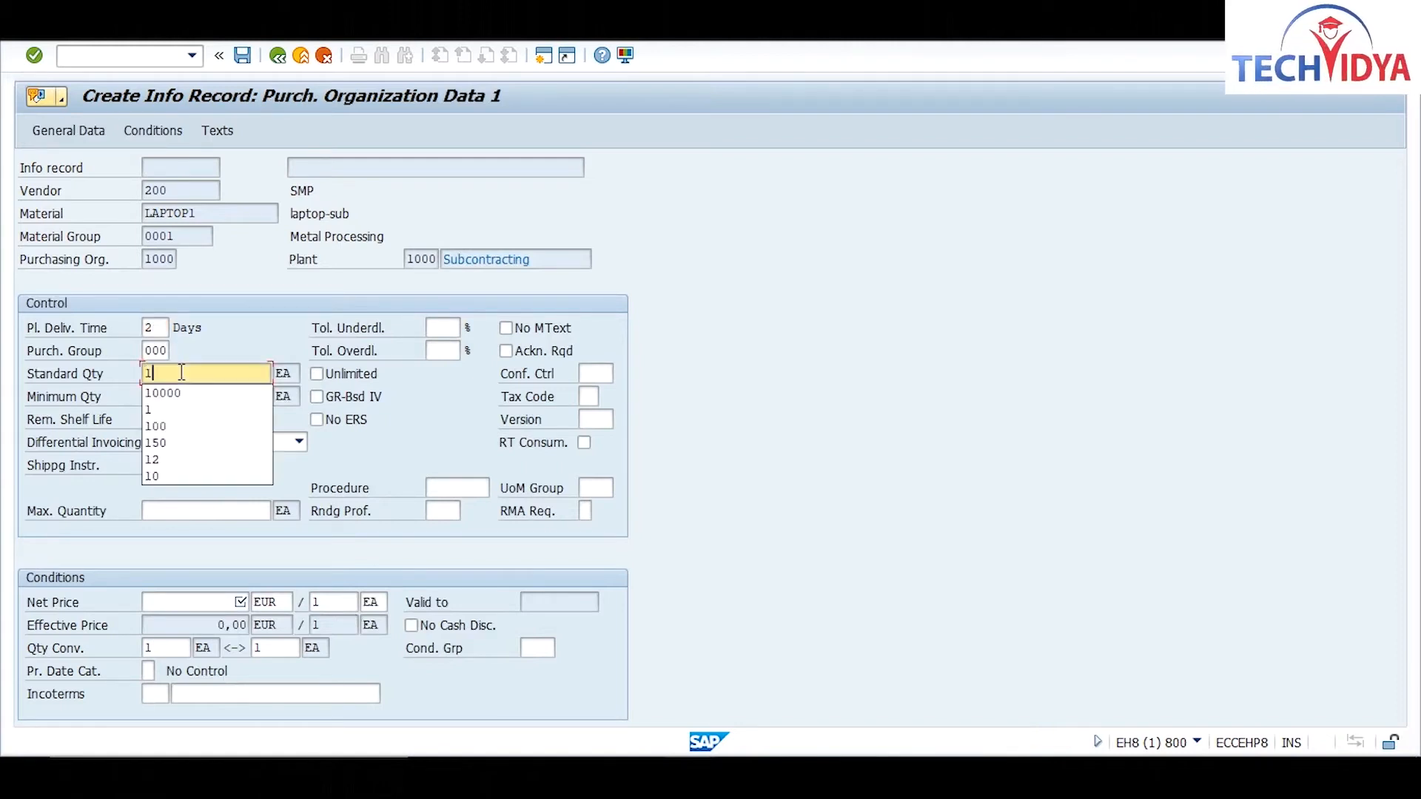
pyautogui.click(163, 414)
pyautogui.click(166, 397)
pyautogui.write('1')
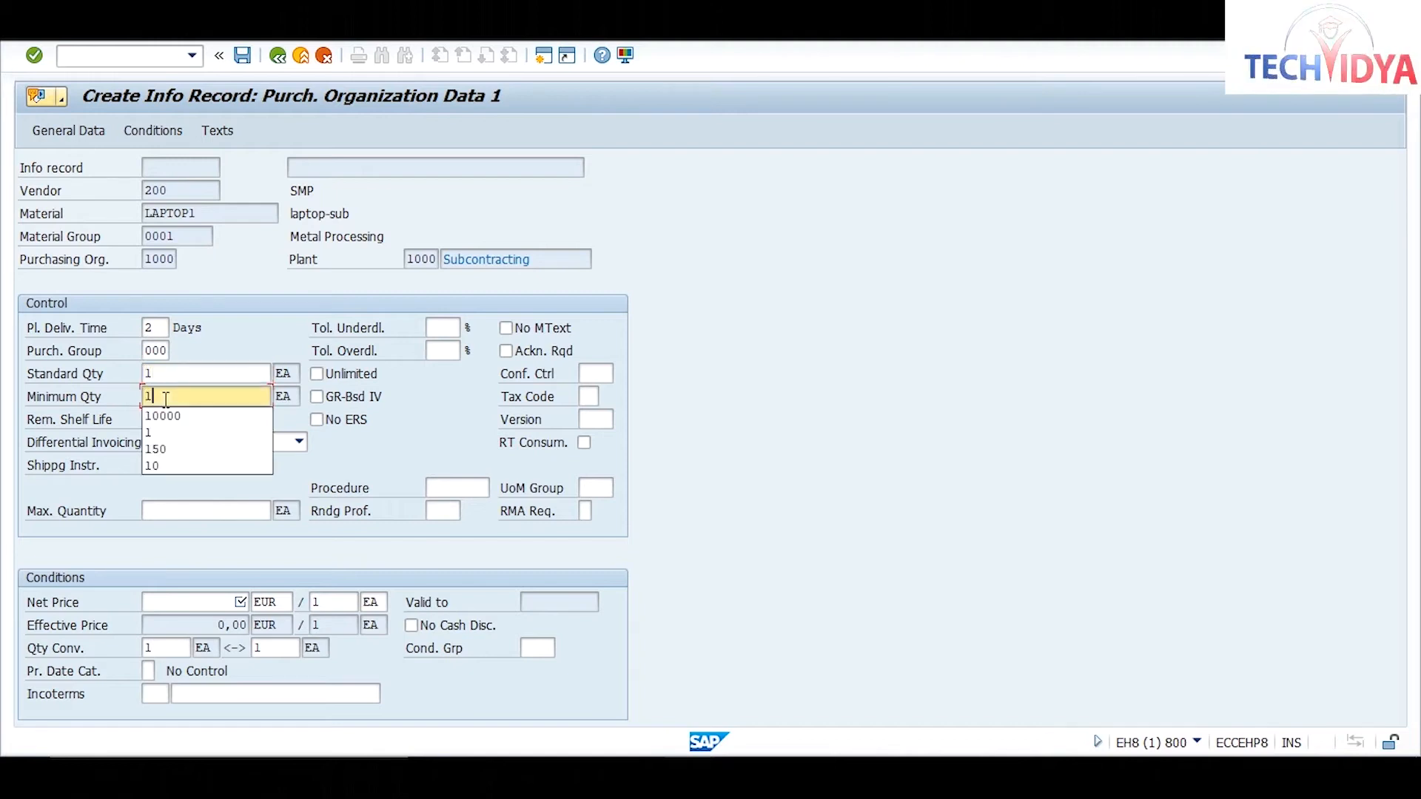
pyautogui.click(161, 428)
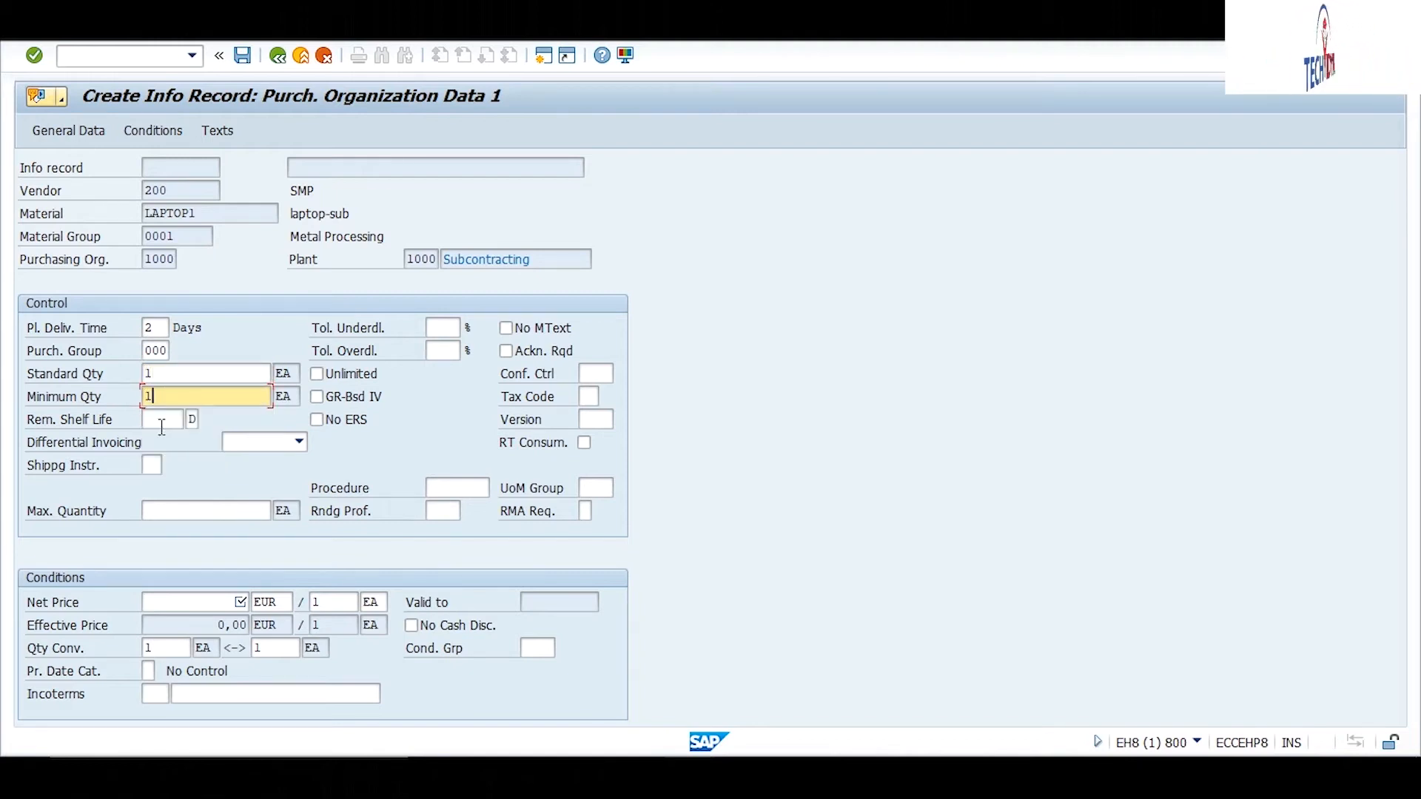
# Set the net price to 40000 EUR per 1 EA, continue through to the text overview and save the info record
pyautogui.click(222, 599)
pyautogui.write('40000')
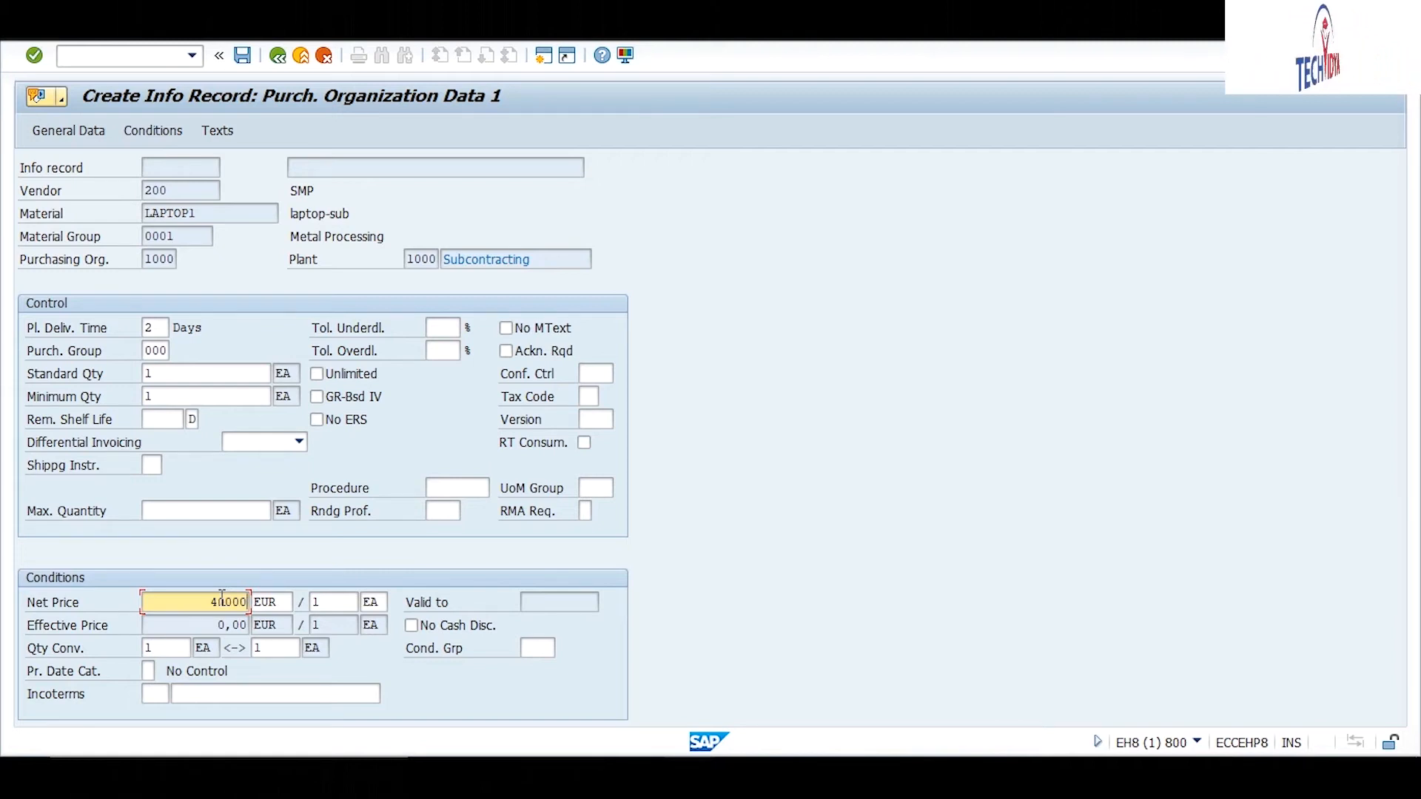
pyautogui.press('Return')
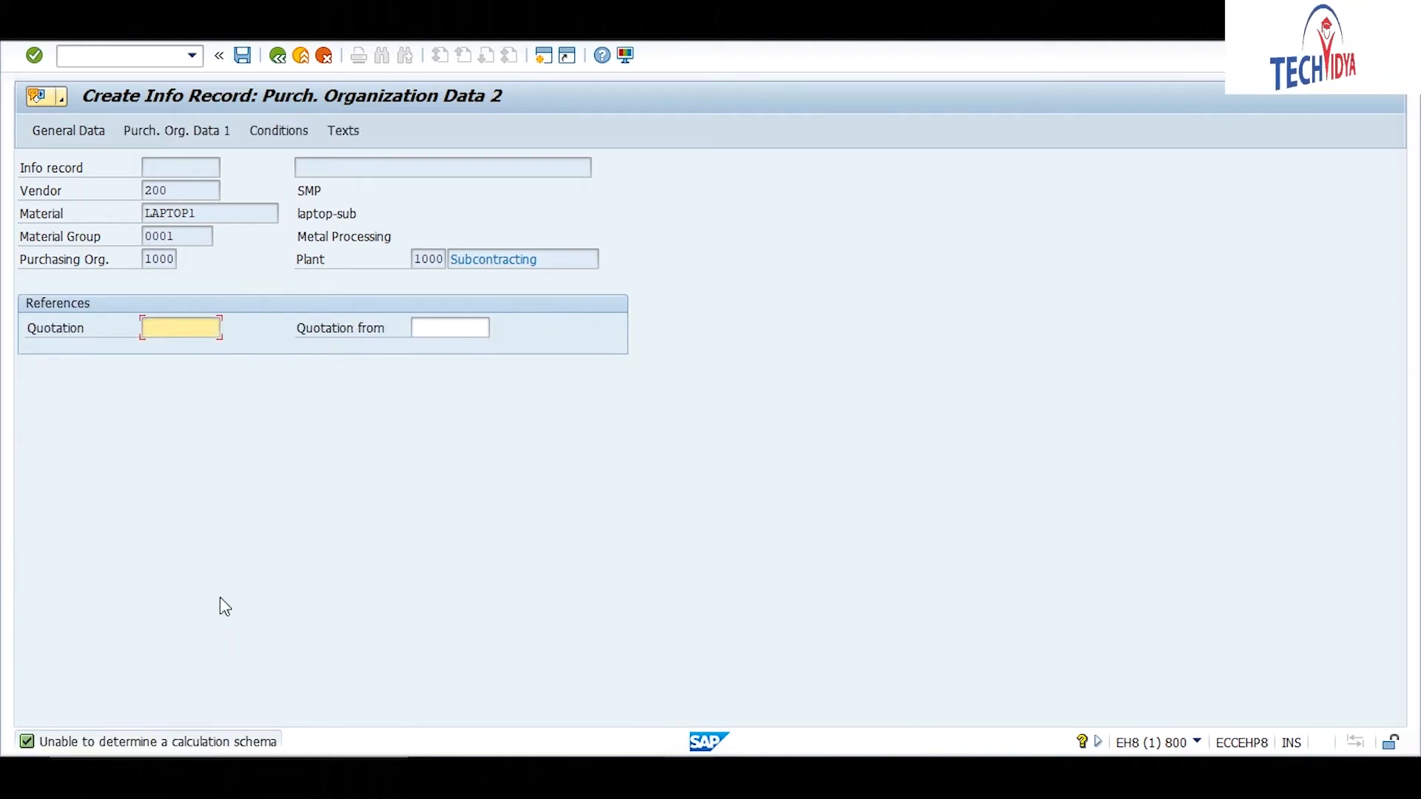
pyautogui.press('Return')
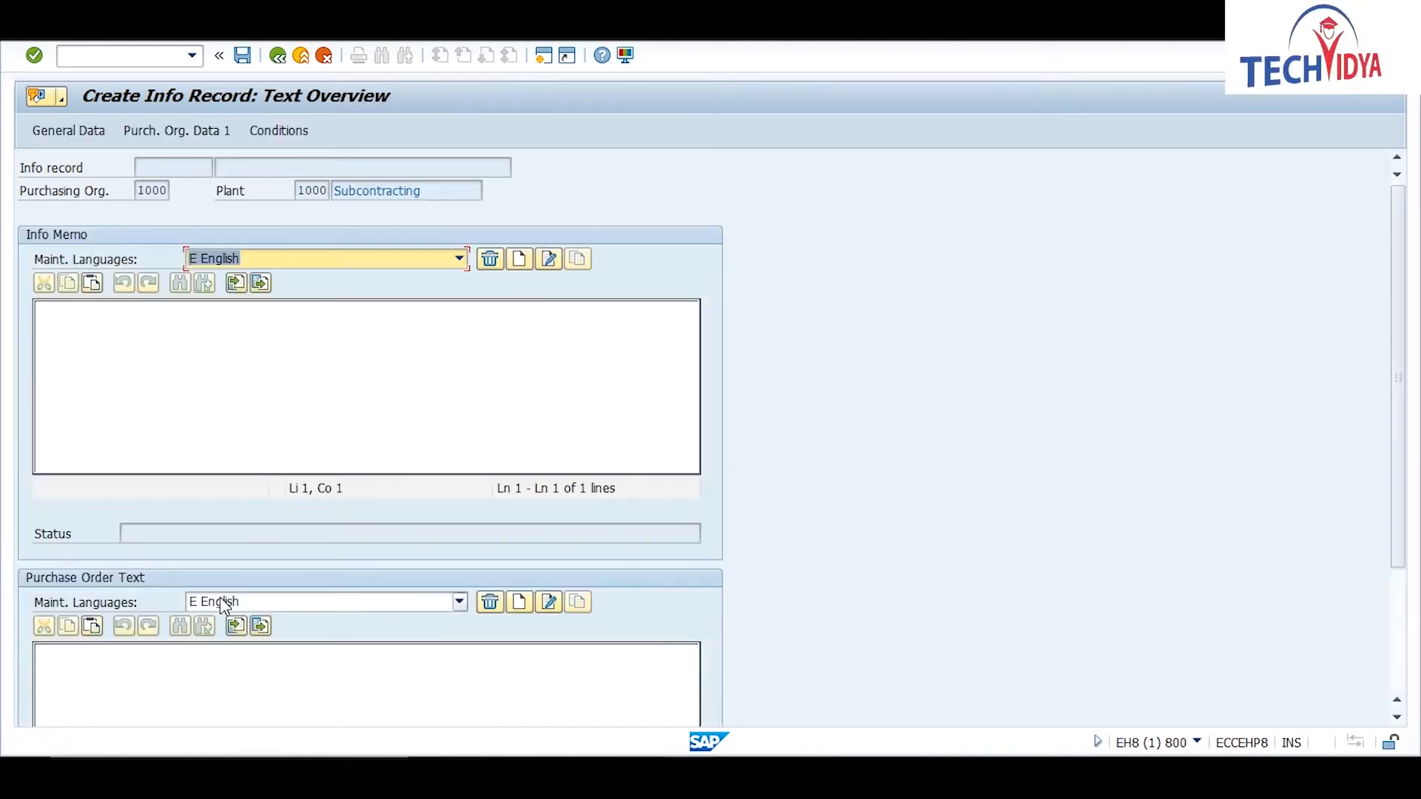
pyautogui.click(244, 62)
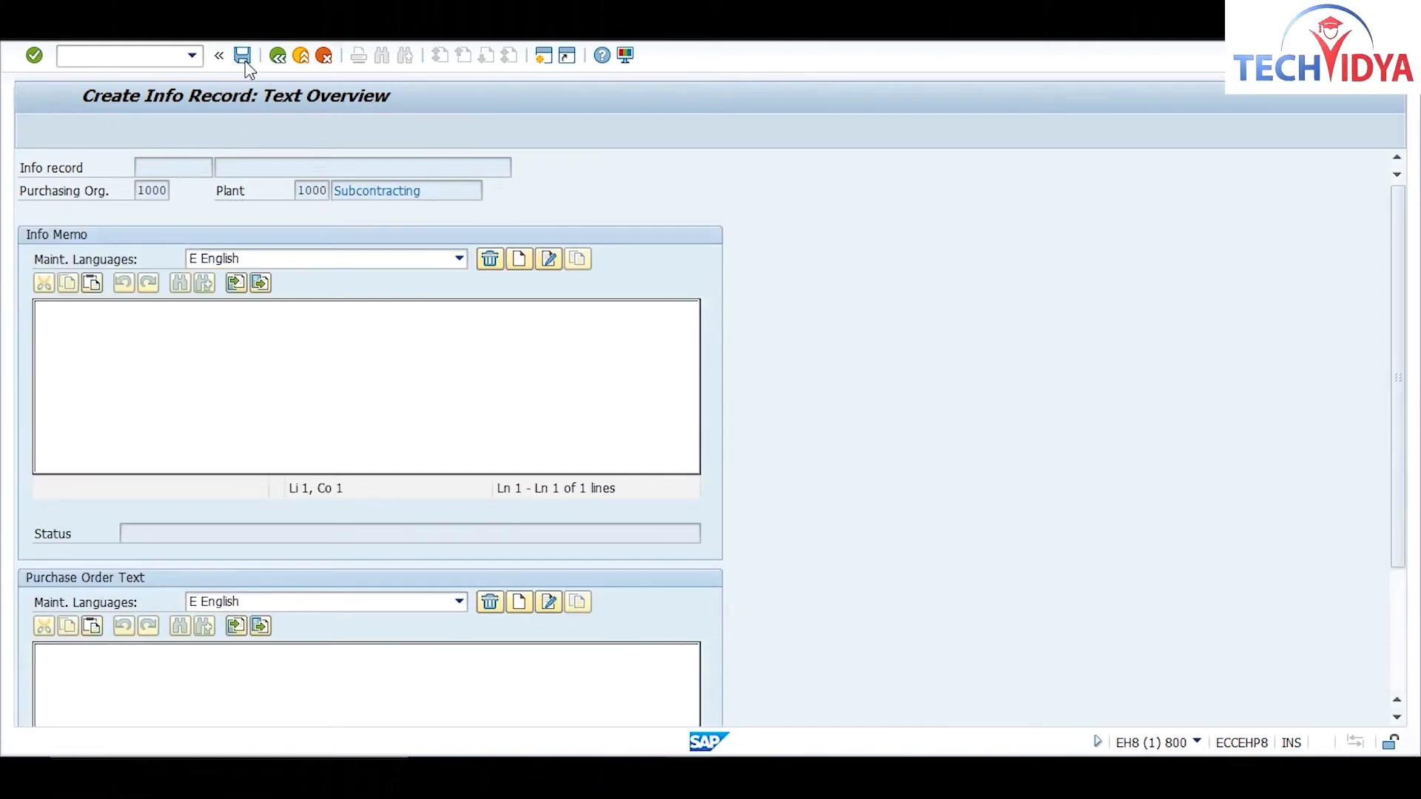
# Open the details of the info record creation message and copy its full heading text
pyautogui.click(216, 749)
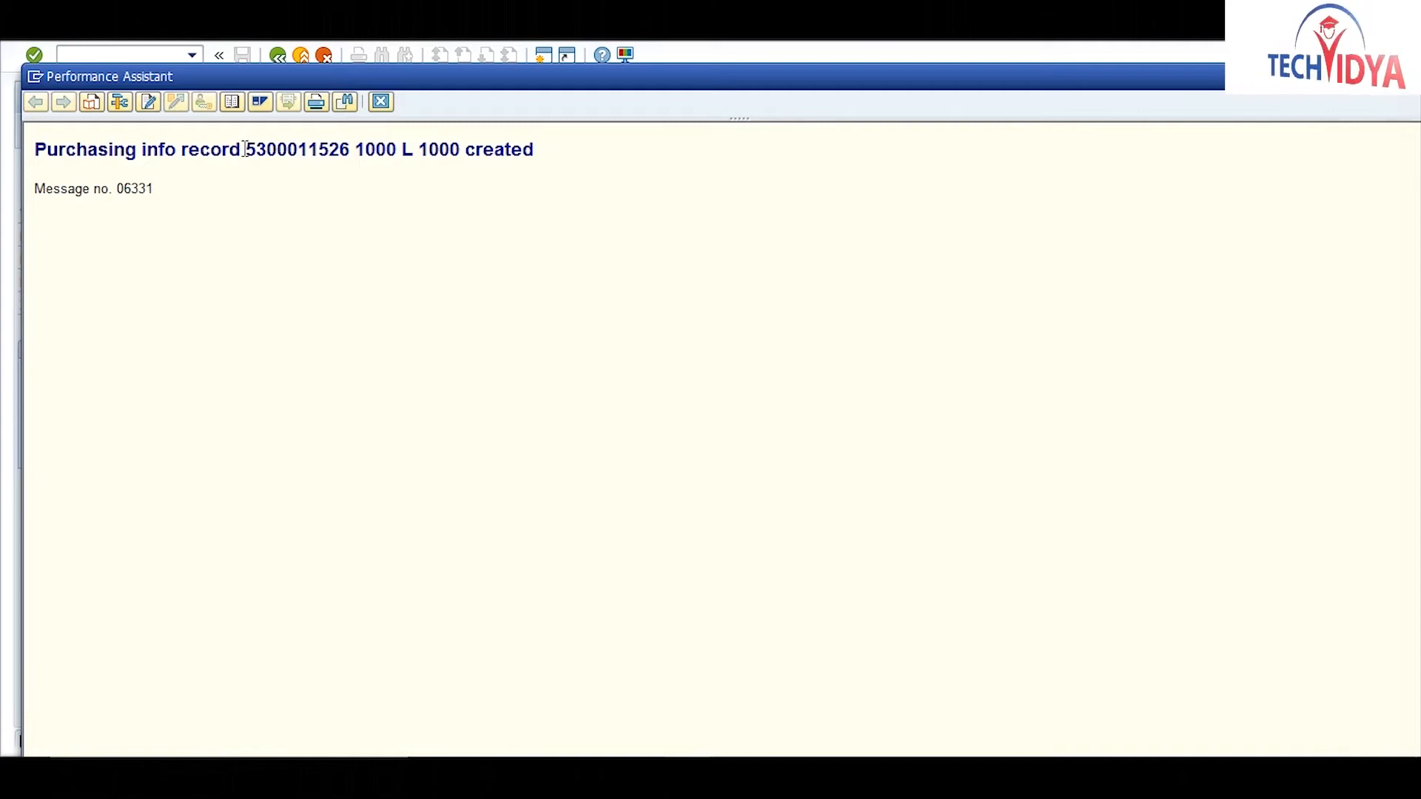
pyautogui.moveTo(245, 149); pyautogui.dragTo(351, 150)
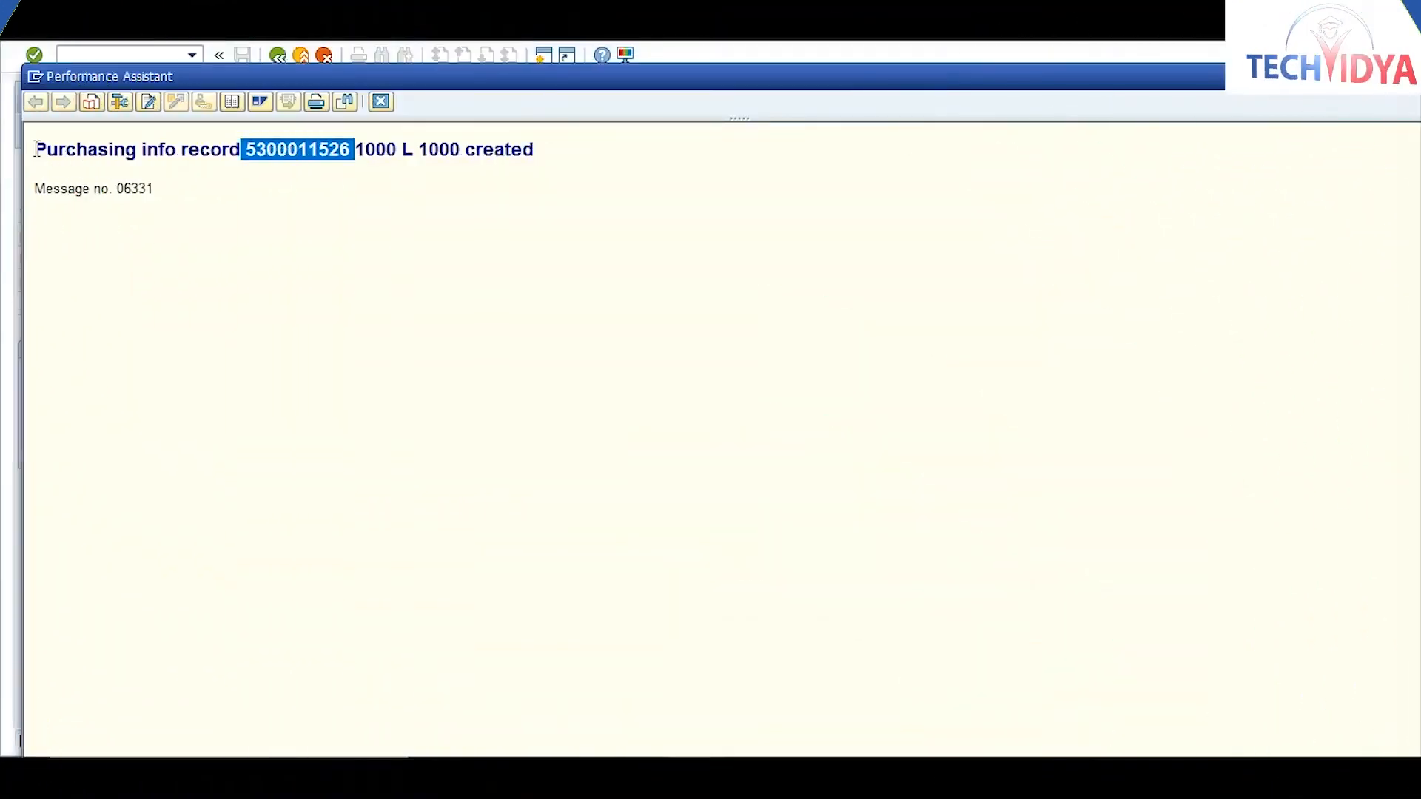
pyautogui.moveTo(35, 150); pyautogui.dragTo(545, 143)
pyautogui.hotkey('ctrl', 'c')
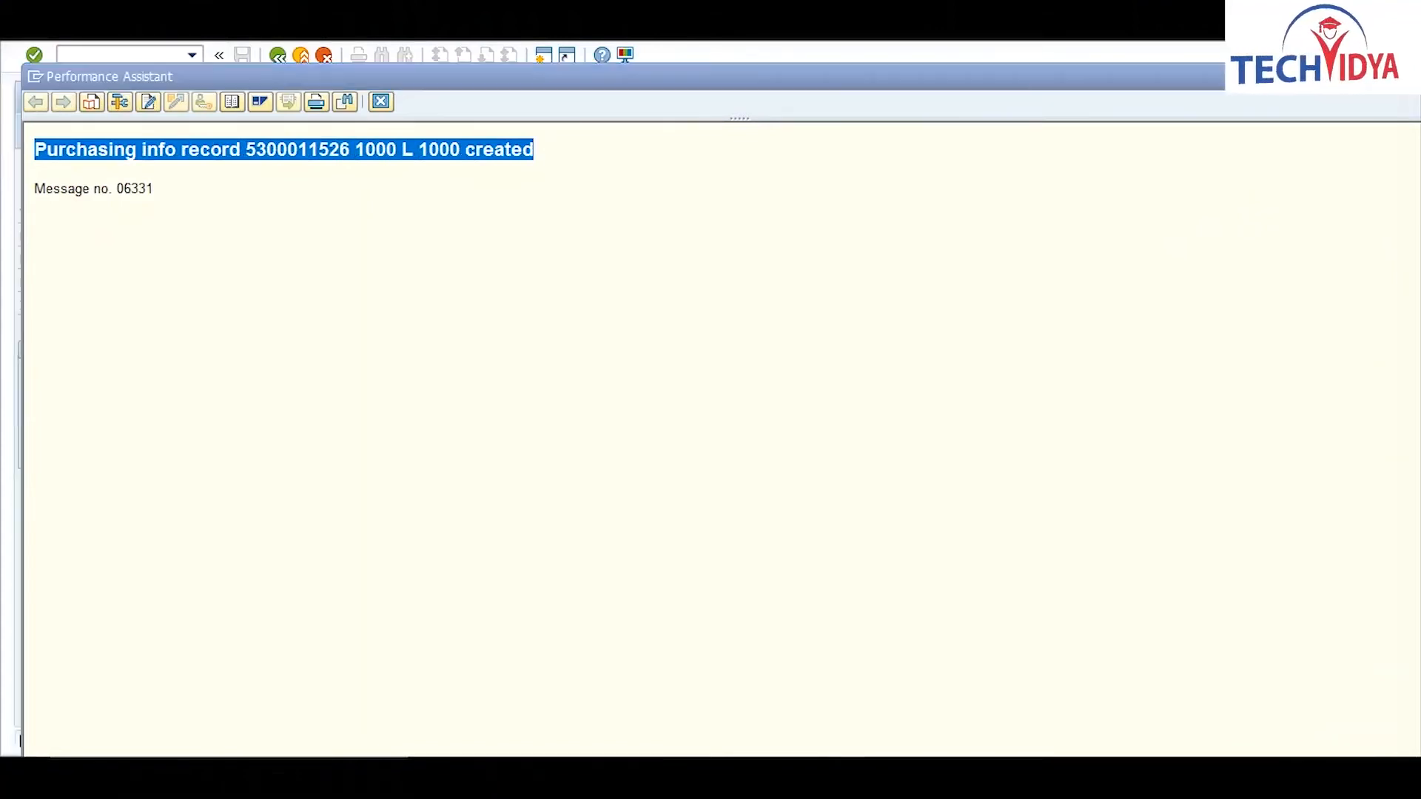
# Switch to the SUBC file in Notepad, paste the copied message at the end of the notes and select its info record number
pyautogui.hotkey('alt', 'Tab')
pyautogui.click(660, 574)
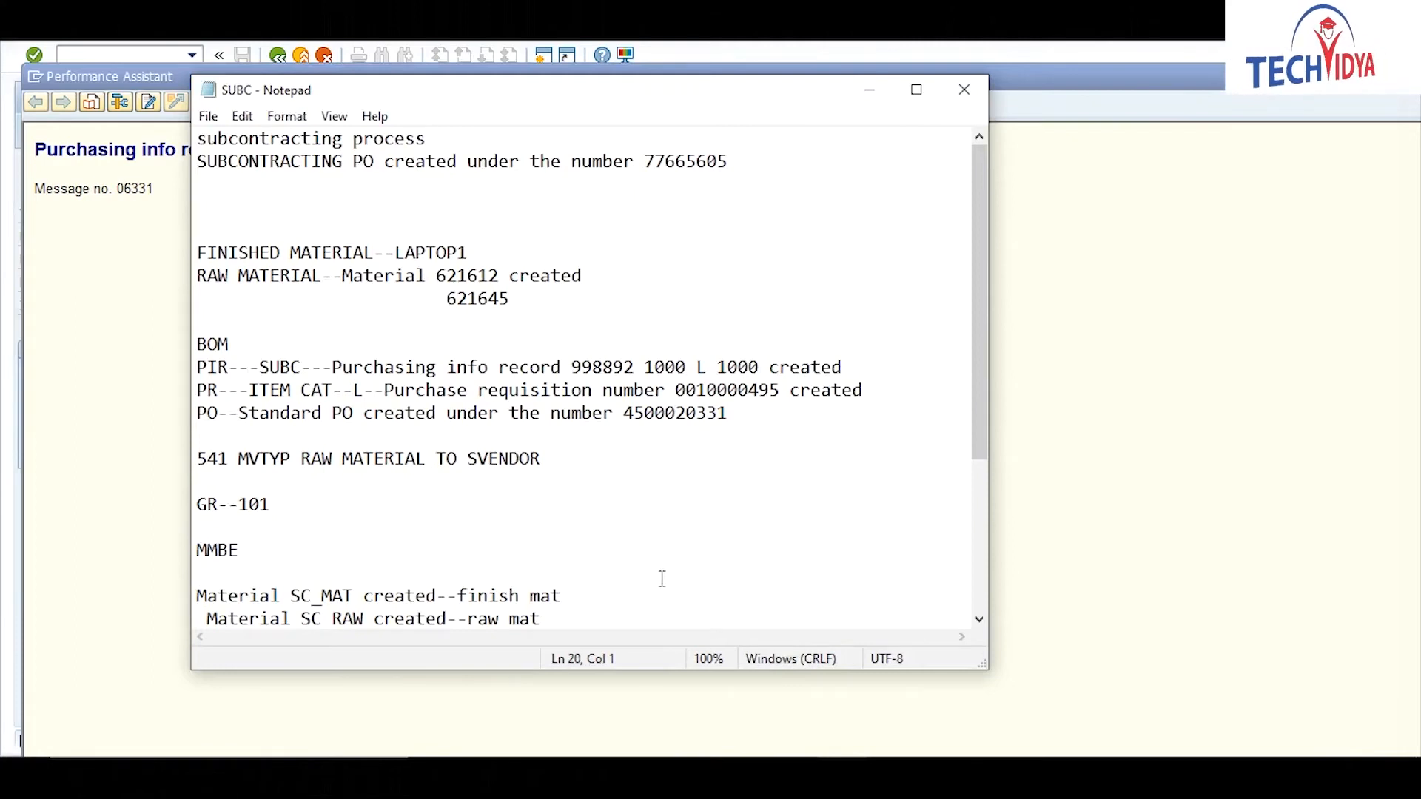
pyautogui.press('Down')
pyautogui.press('Down')
pyautogui.press('Down')
pyautogui.press('Down')
pyautogui.press('Down')
pyautogui.press('Down')
pyautogui.press('Down')
pyautogui.press('Down')
pyautogui.press('Down')
pyautogui.press('Down')
pyautogui.press('Down')
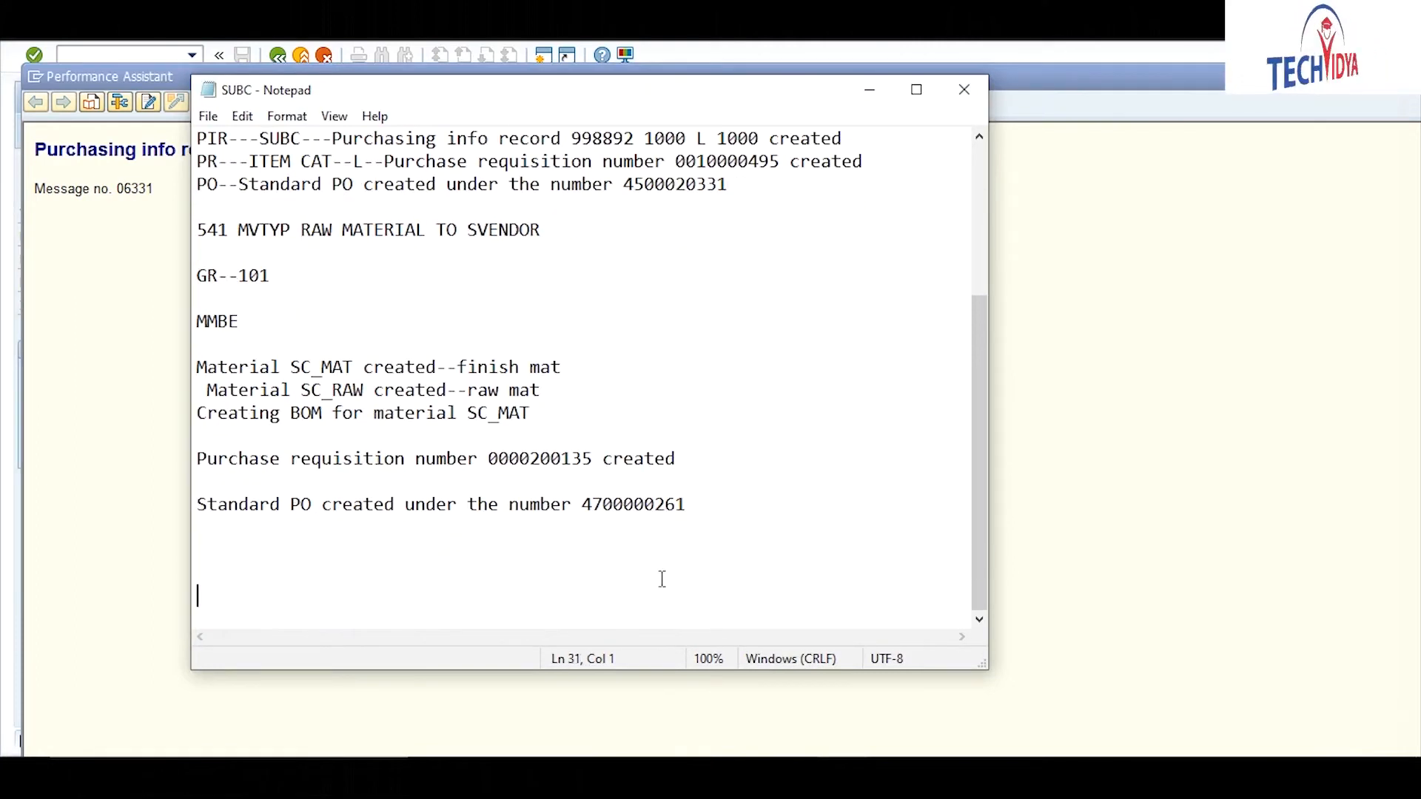
pyautogui.hotkey('ctrl', 'v')
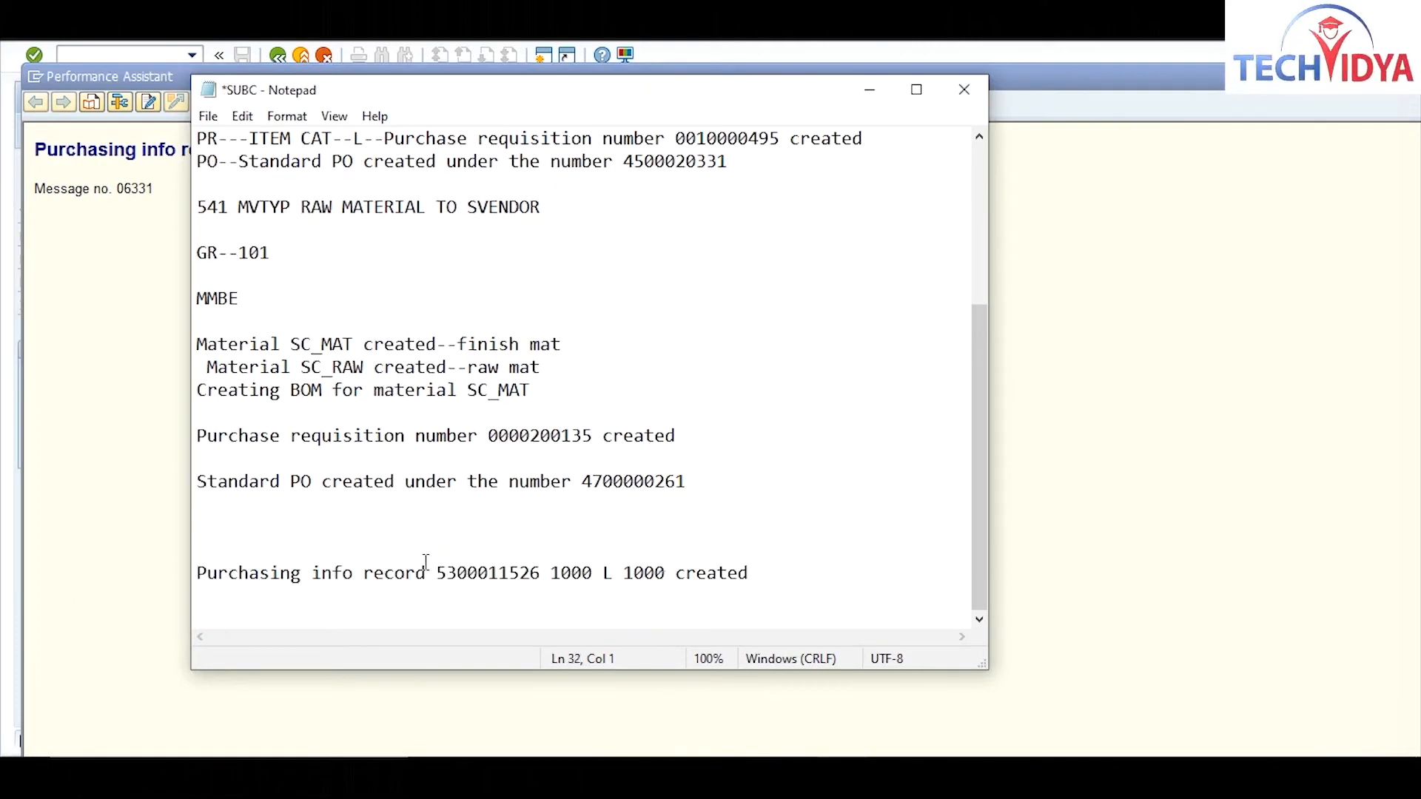
pyautogui.moveTo(436, 574); pyautogui.dragTo(543, 573)
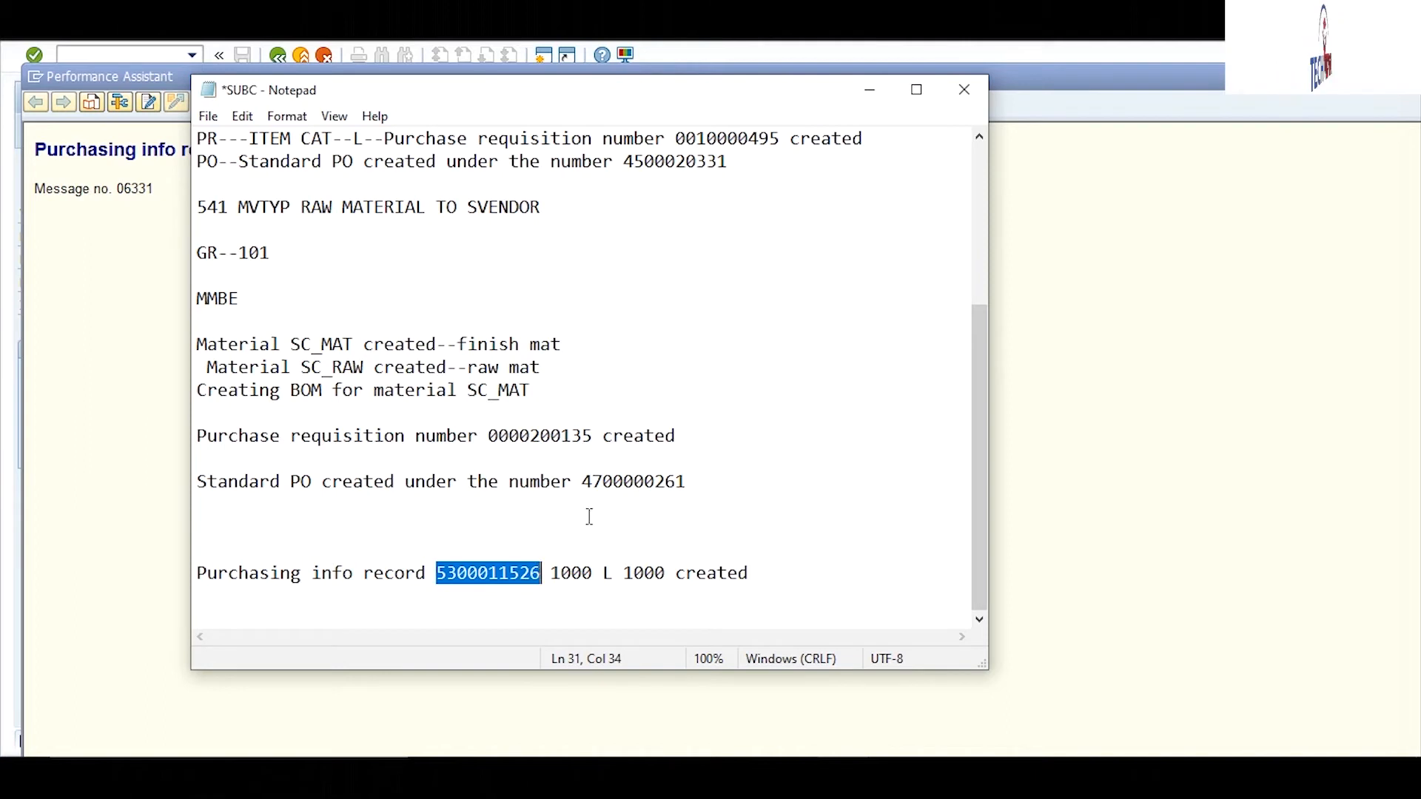
# Return to SAP, closing the Performance Assistant window to get back to the info record's initial screen
pyautogui.click(115, 370)
pyautogui.click(381, 102)
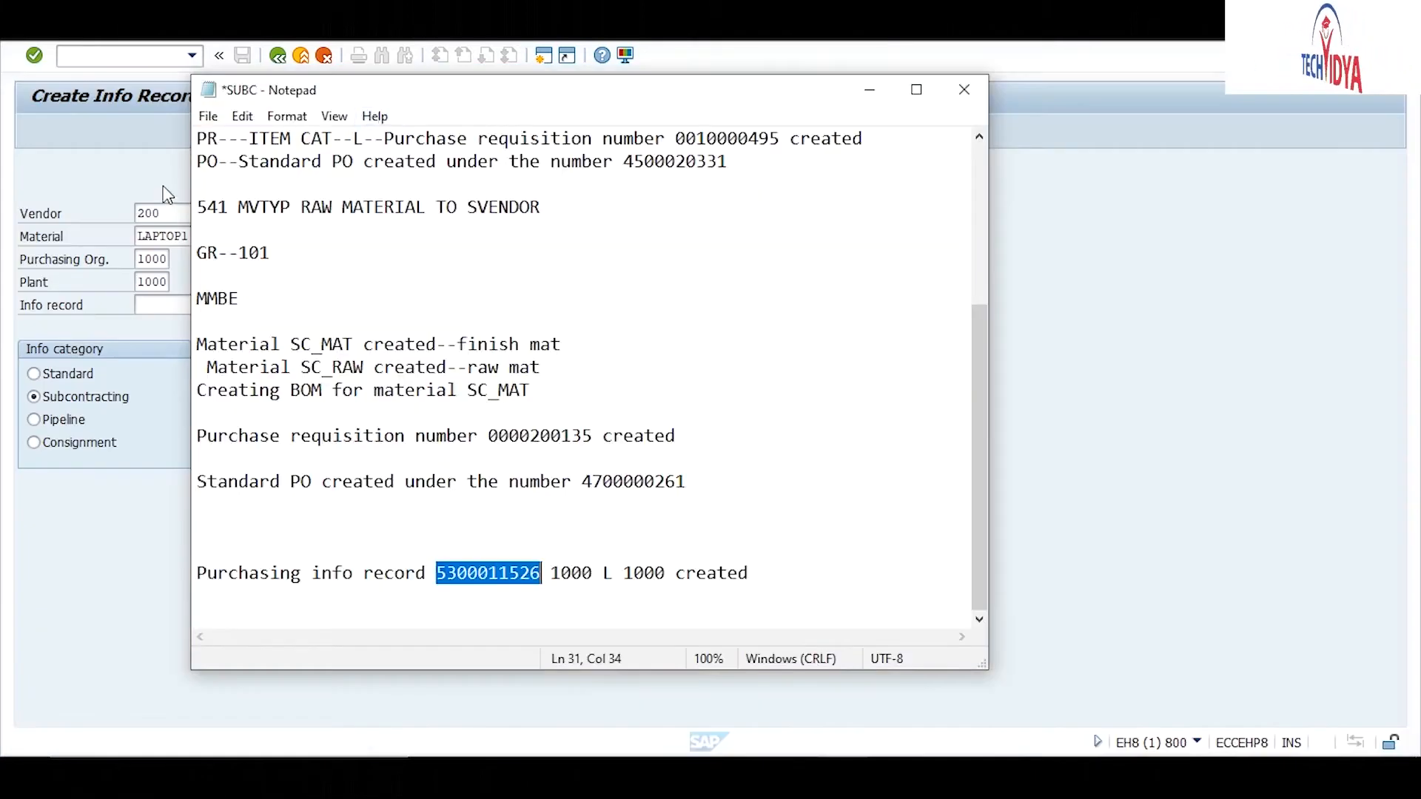
pyautogui.click(166, 194)
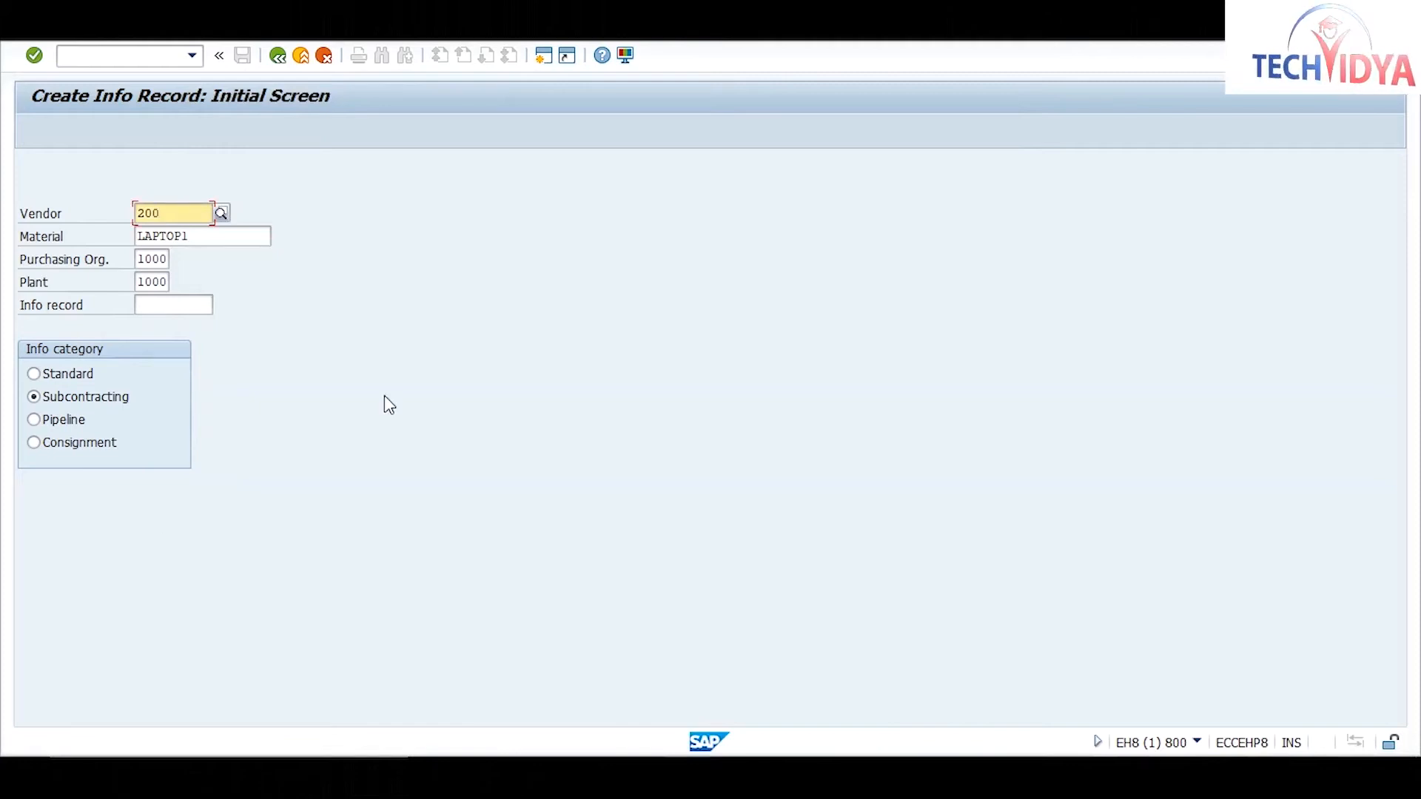
# Try to open the purchase requisition creation transaction with the command /me51n
pyautogui.click(130, 62)
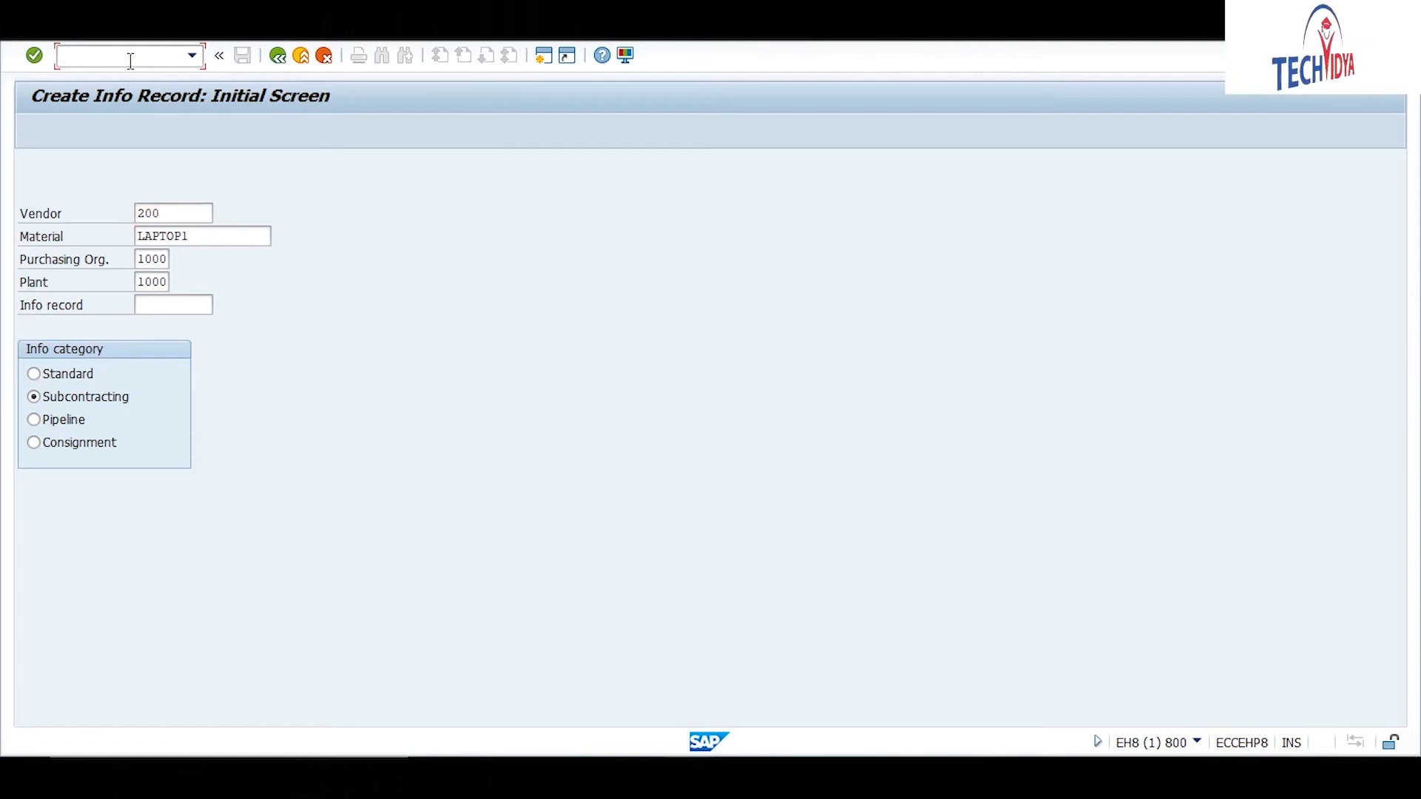
pyautogui.write('/m')
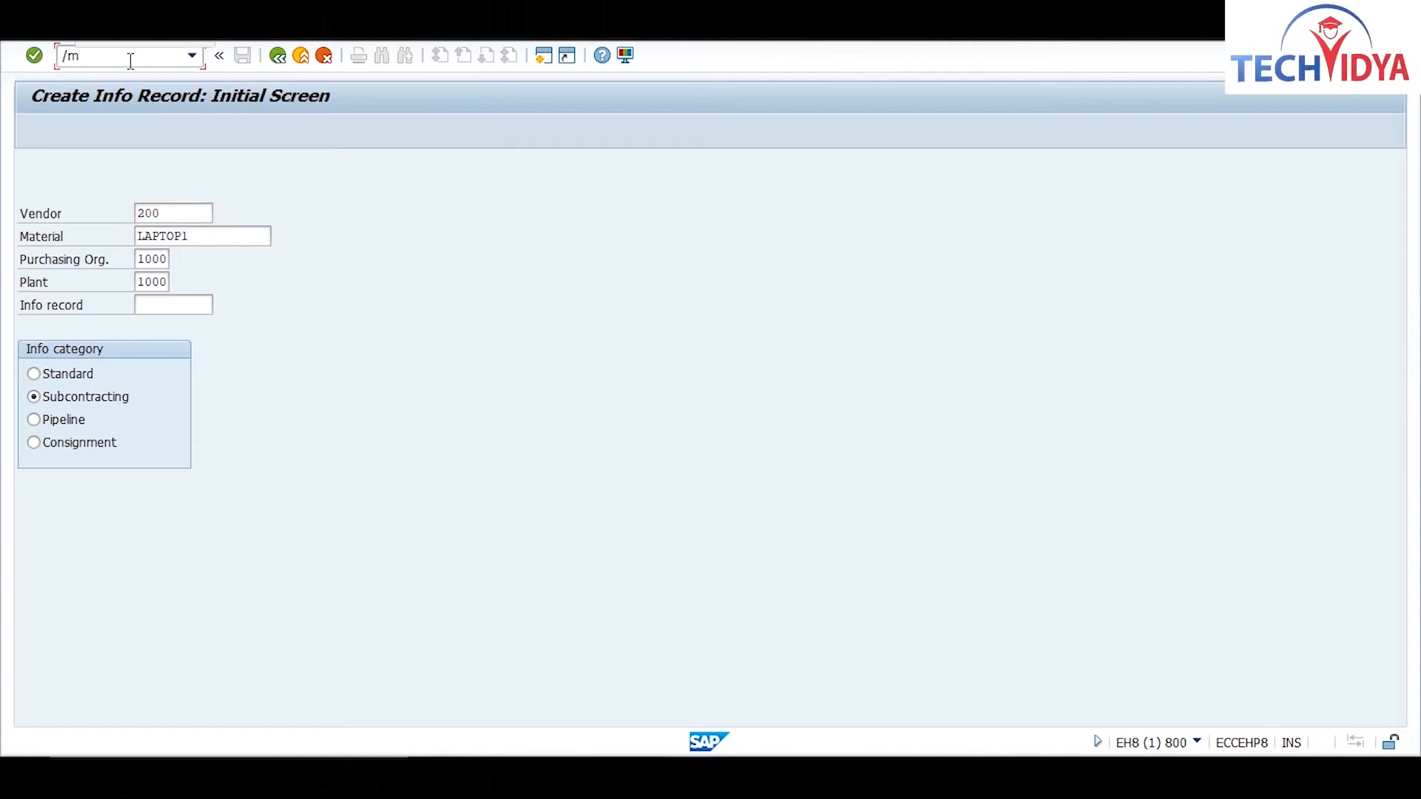
pyautogui.write('e')
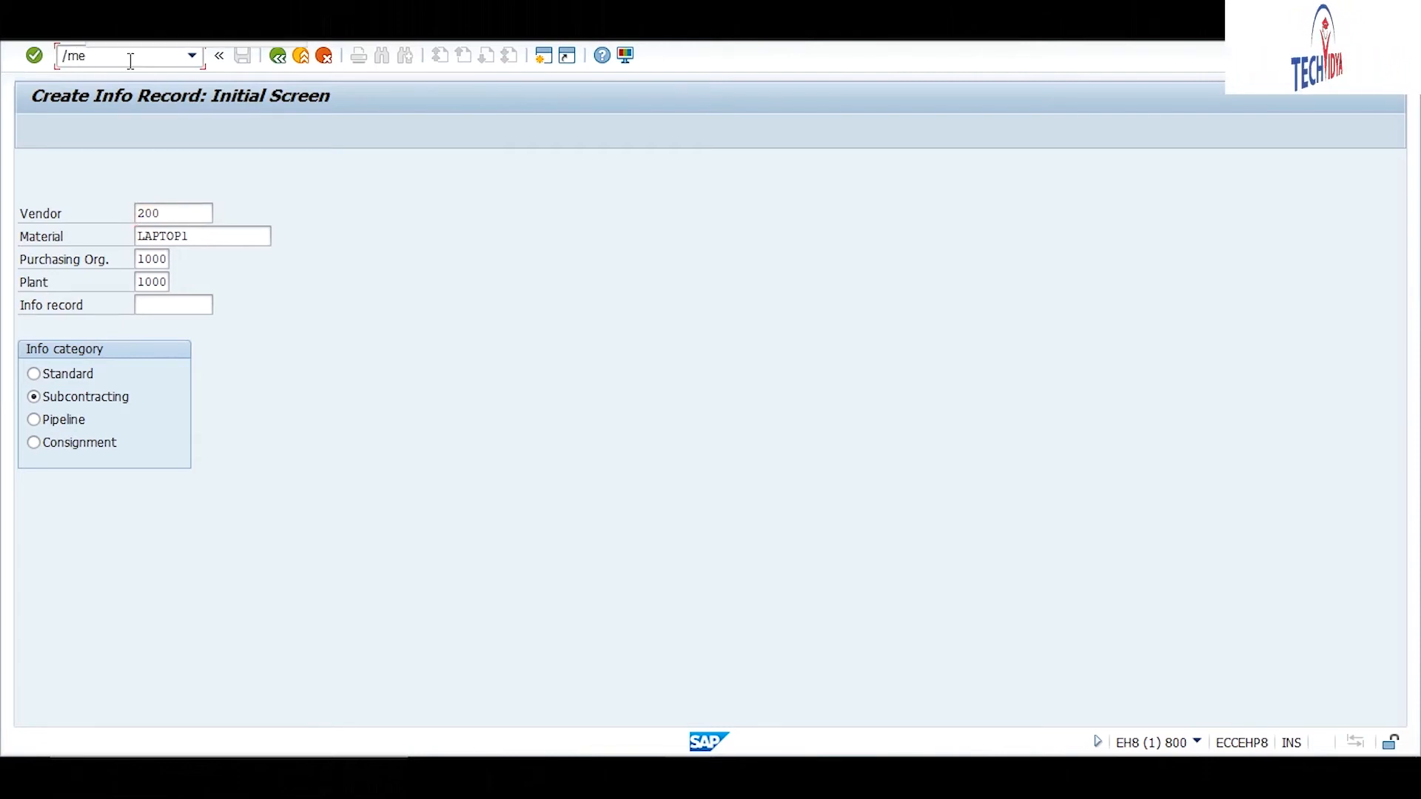
pyautogui.write('51n')
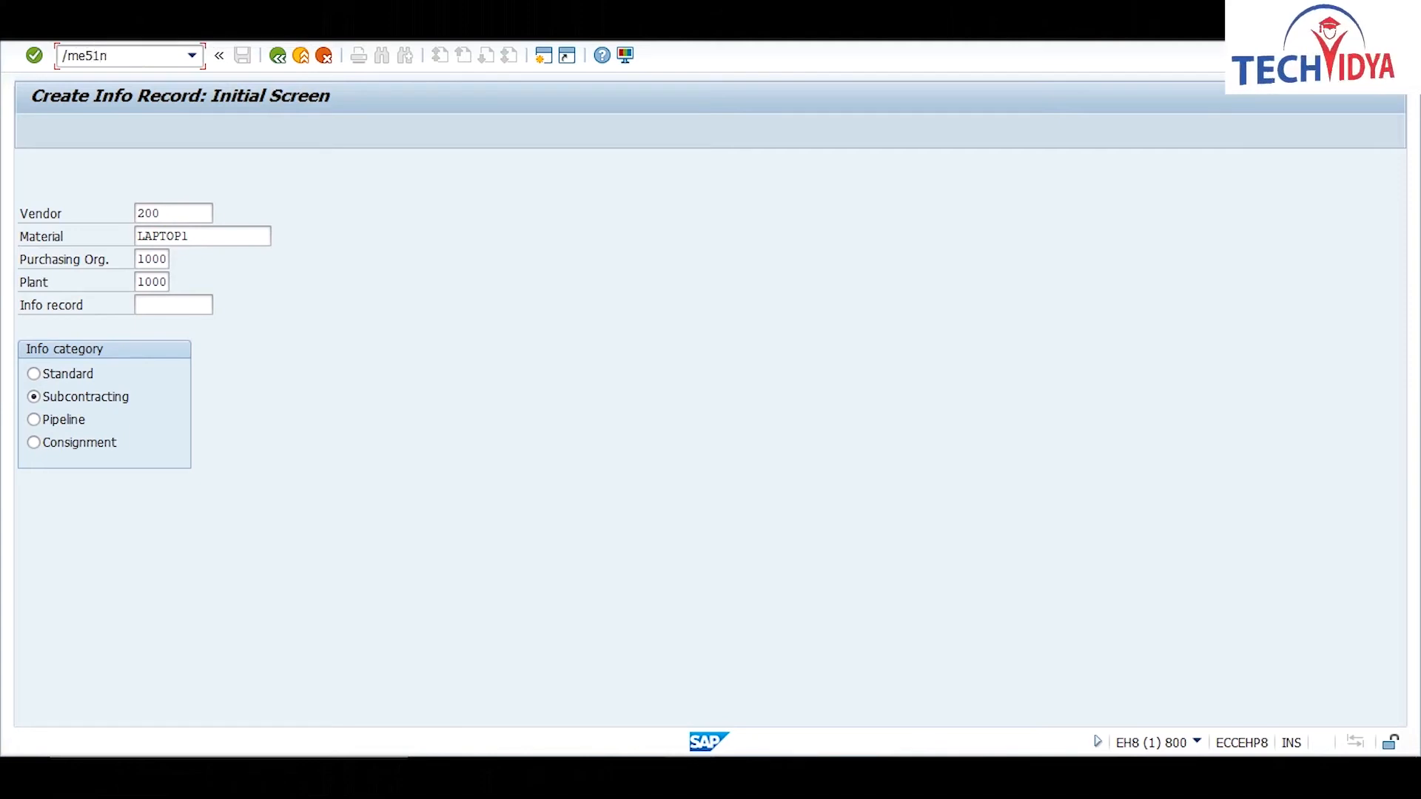
pyautogui.press('Return')
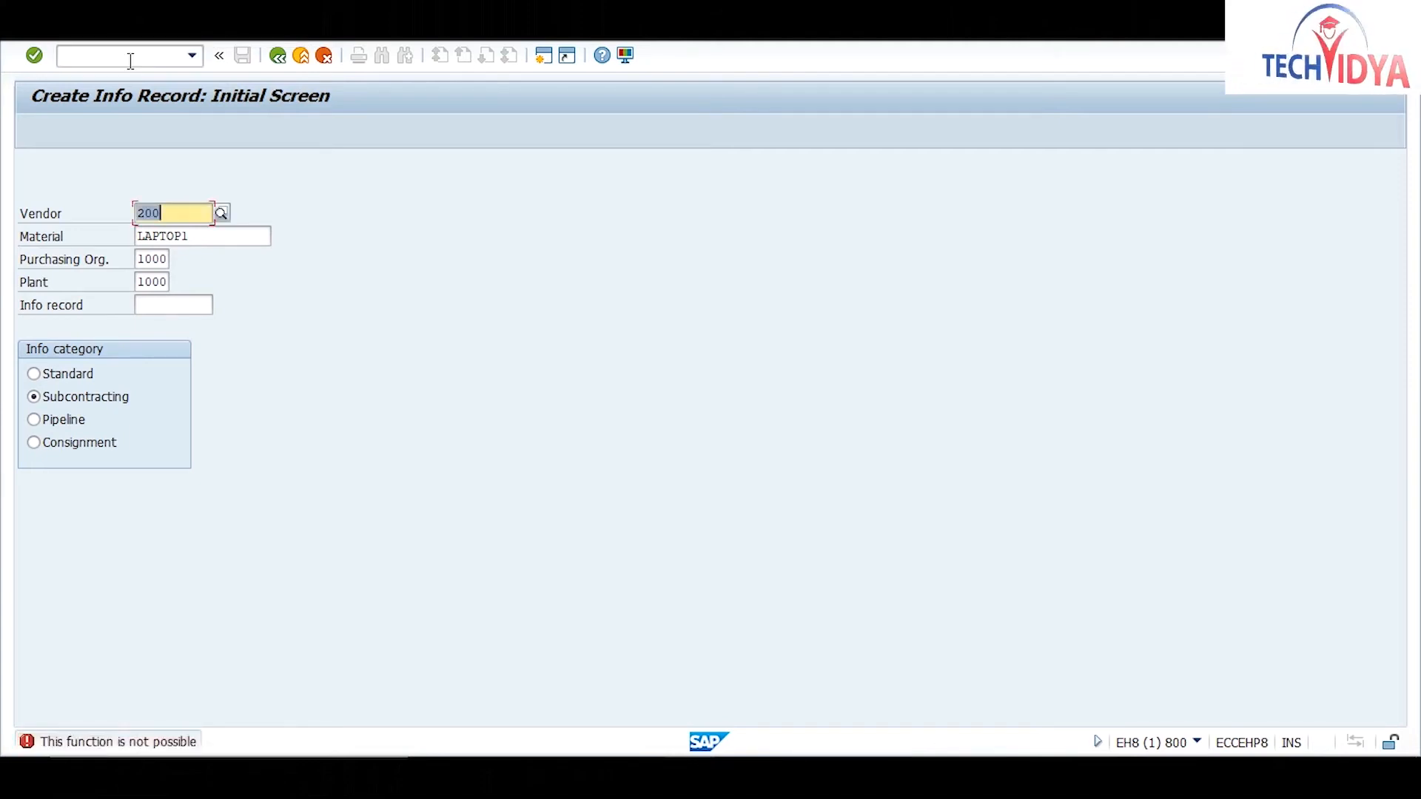
# Leave the info record transaction and start purchase requisition creation with the command /nme51n
pyautogui.click(90, 55)
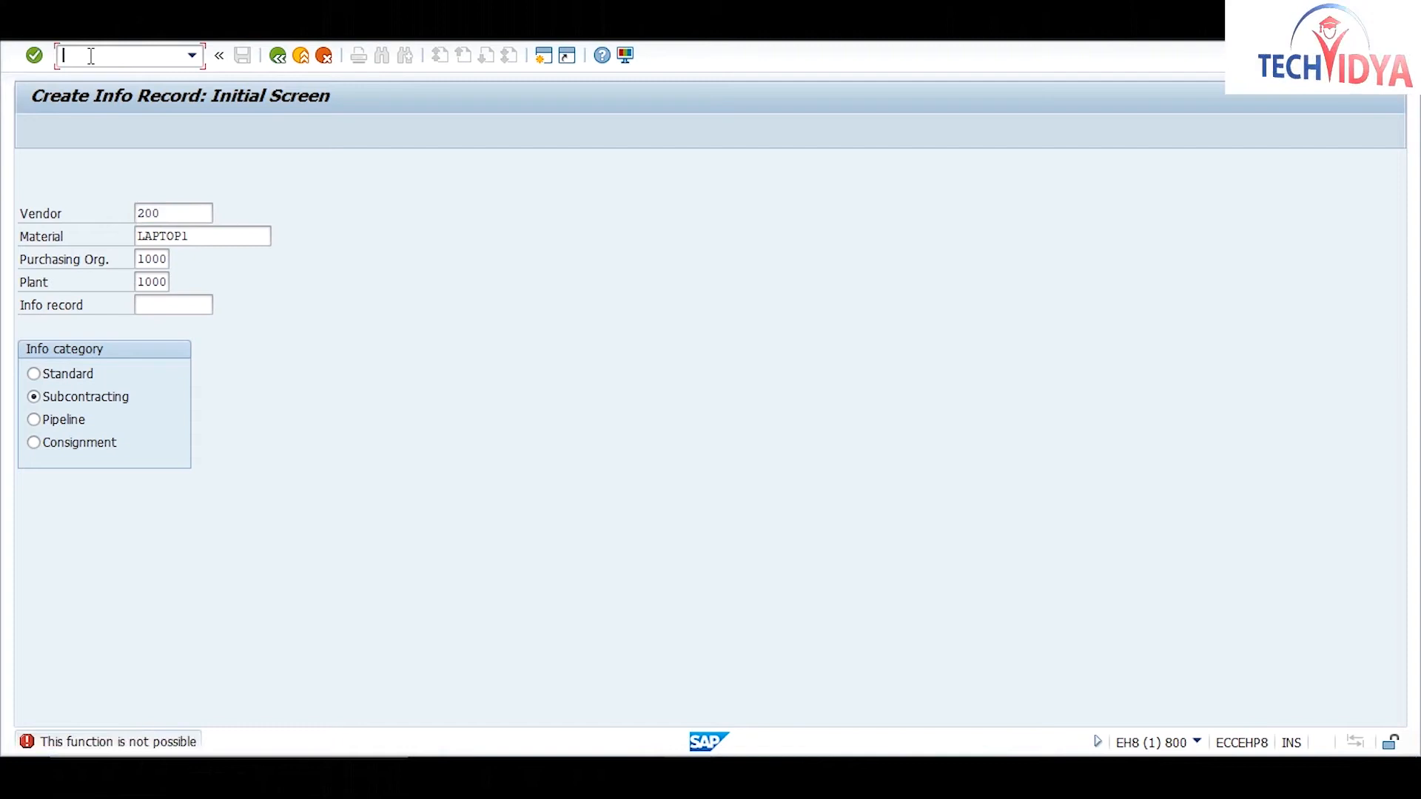
pyautogui.write('/n')
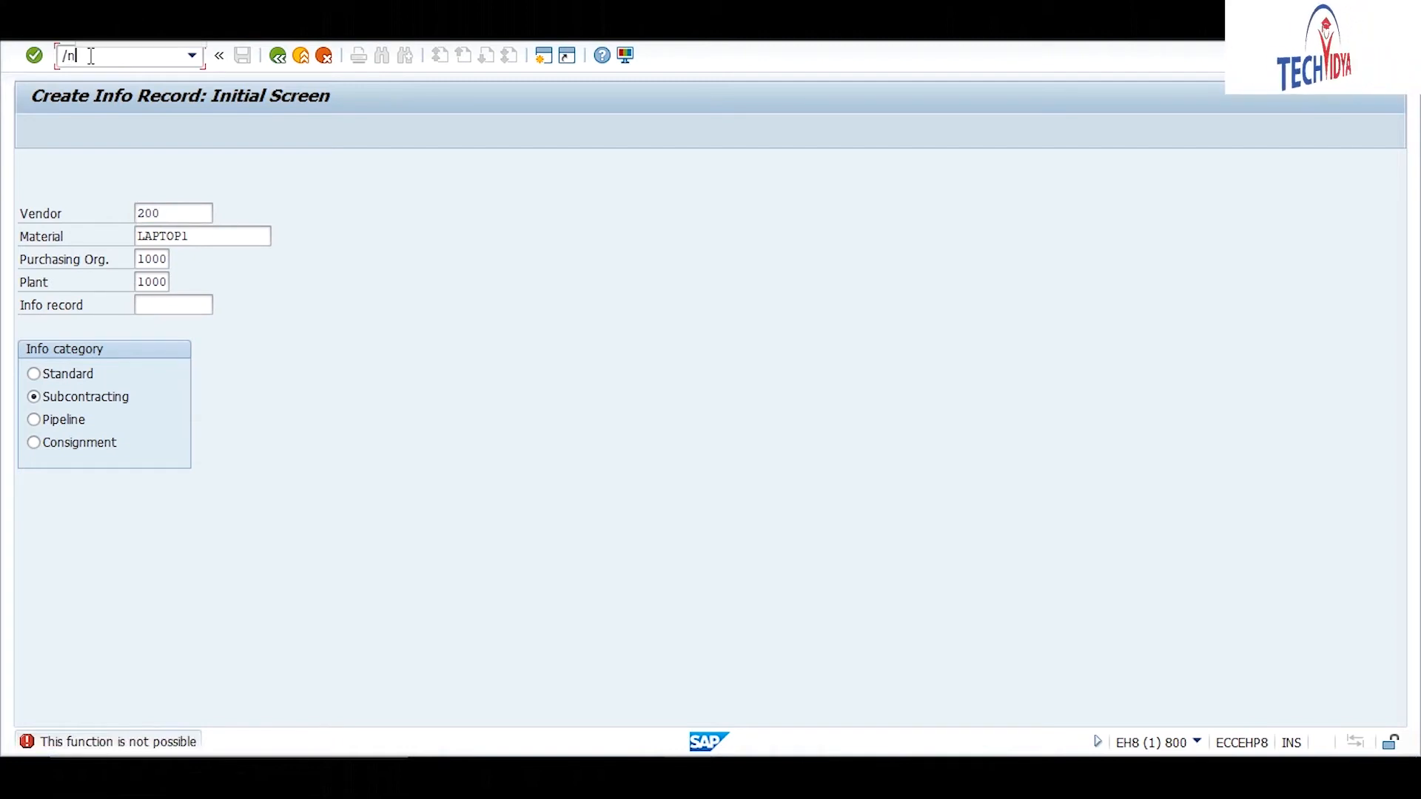
pyautogui.write('me5')
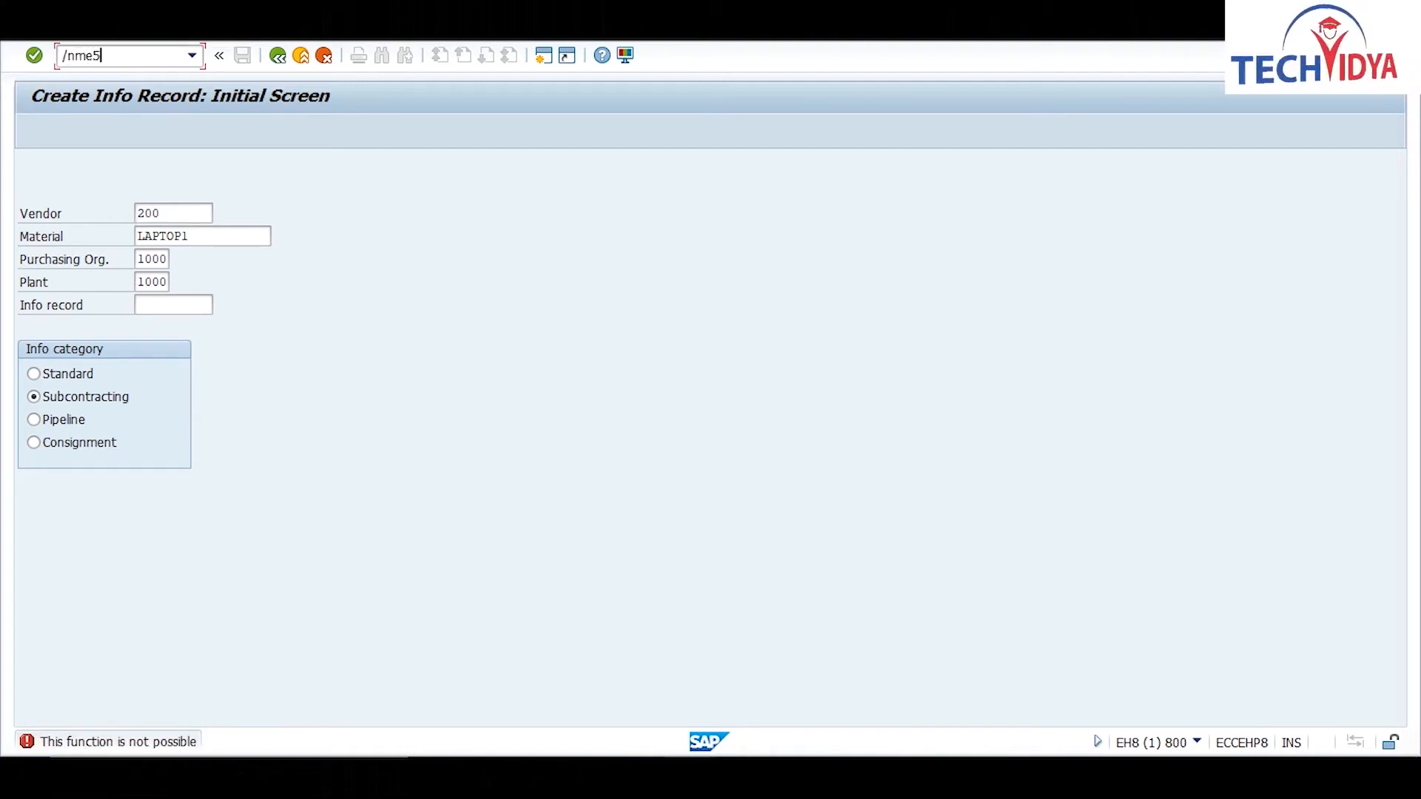
pyautogui.write('1n')
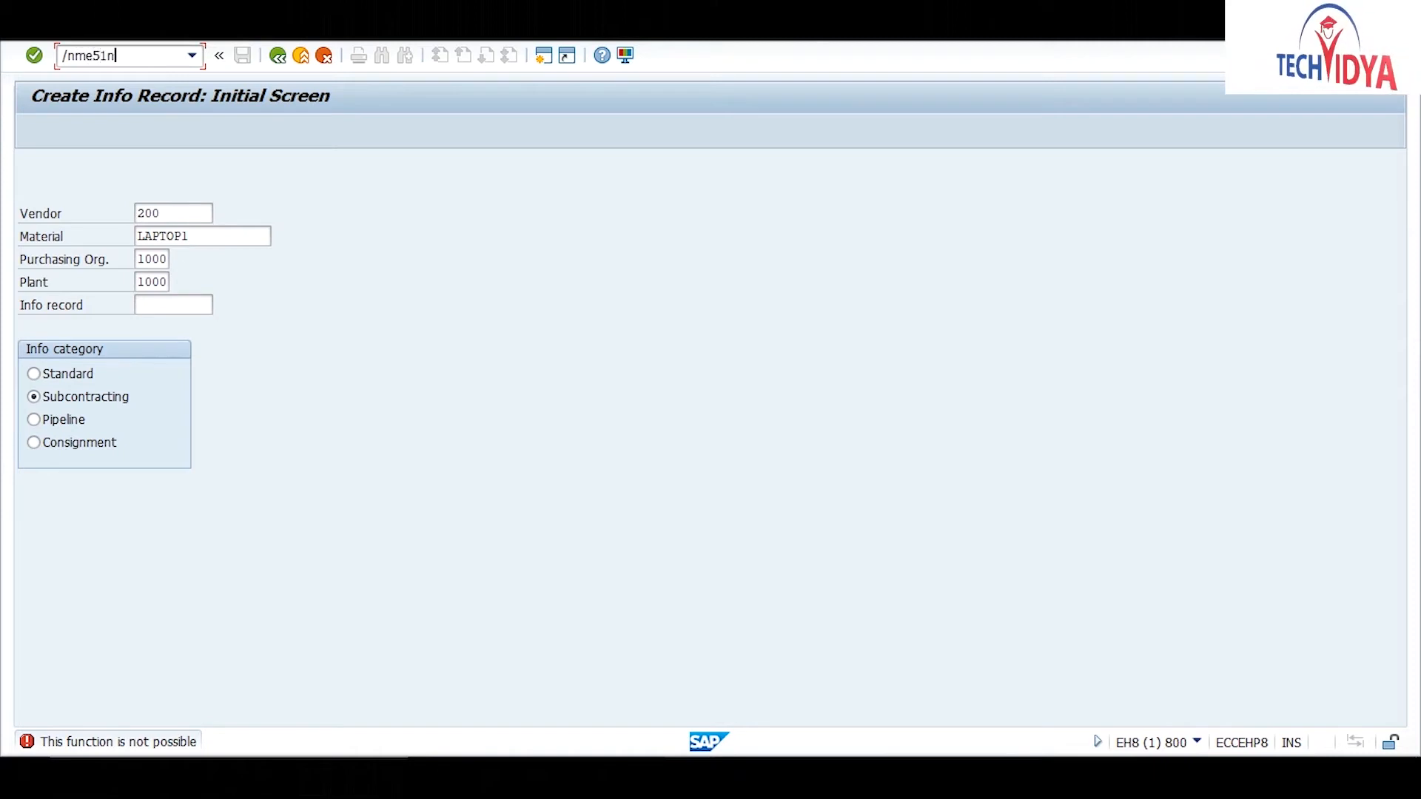
pyautogui.press('Return')
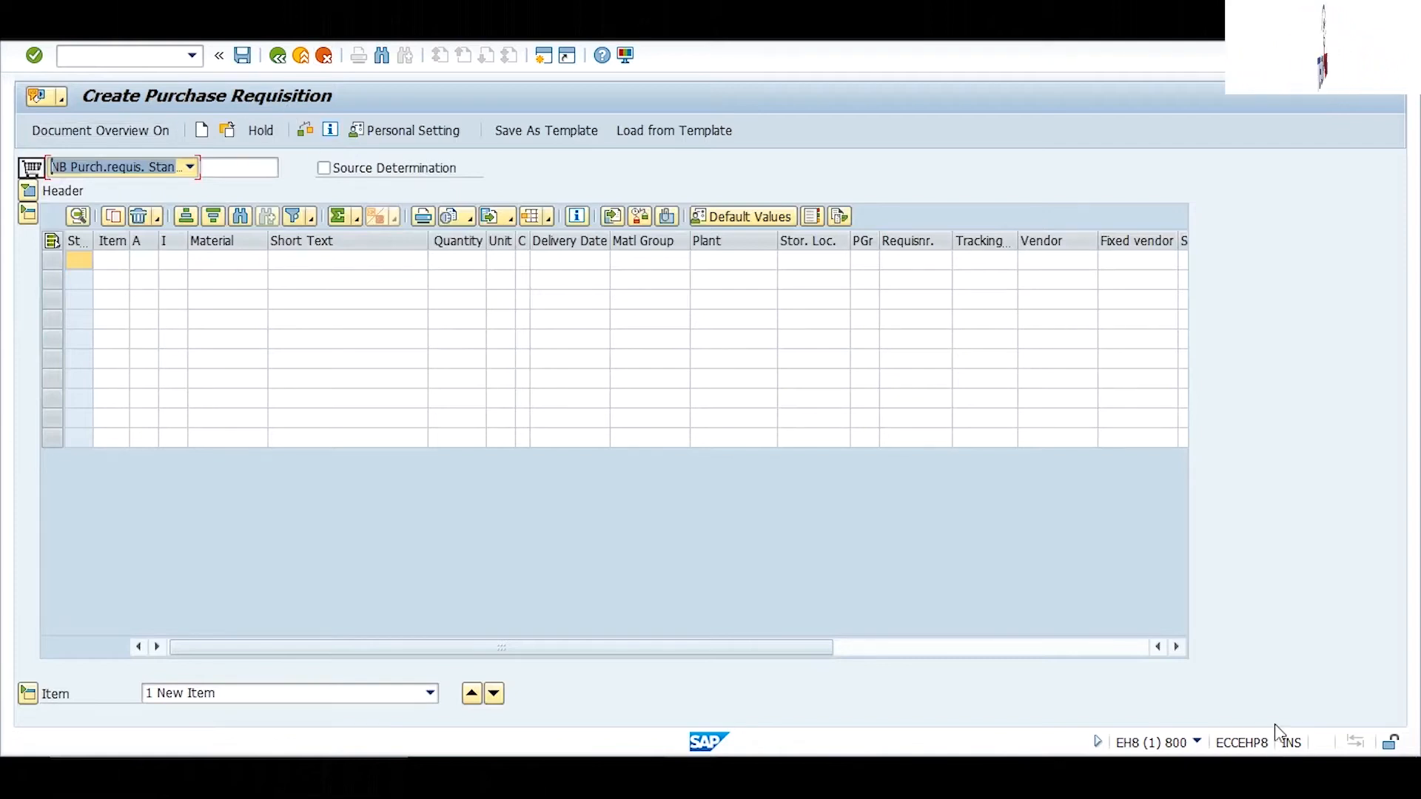
# Paste the copied info record number into the info record field of the first requisition item and confirm it
pyautogui.click(1177, 647)
pyautogui.click(1177, 647)
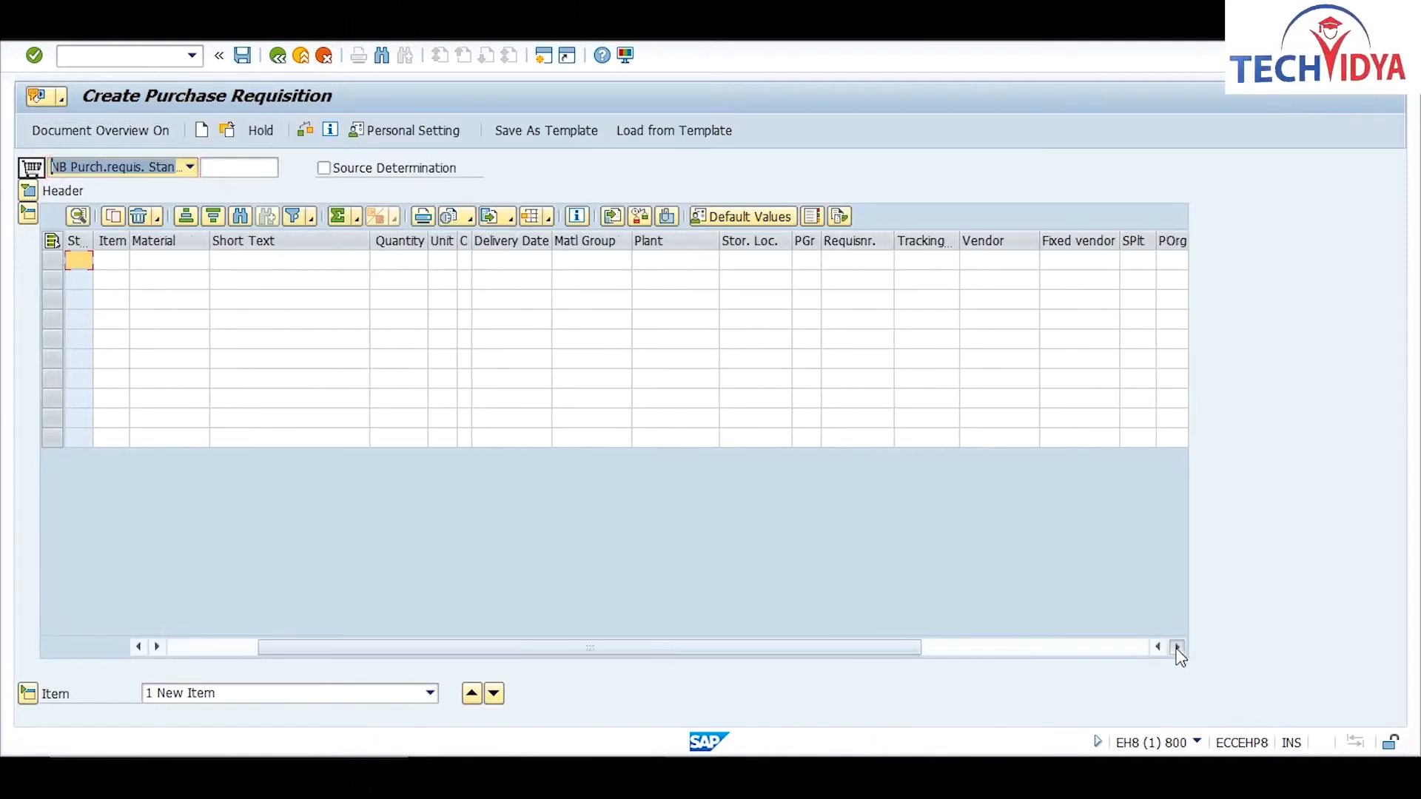
pyautogui.click(1177, 646)
pyautogui.click(1177, 647)
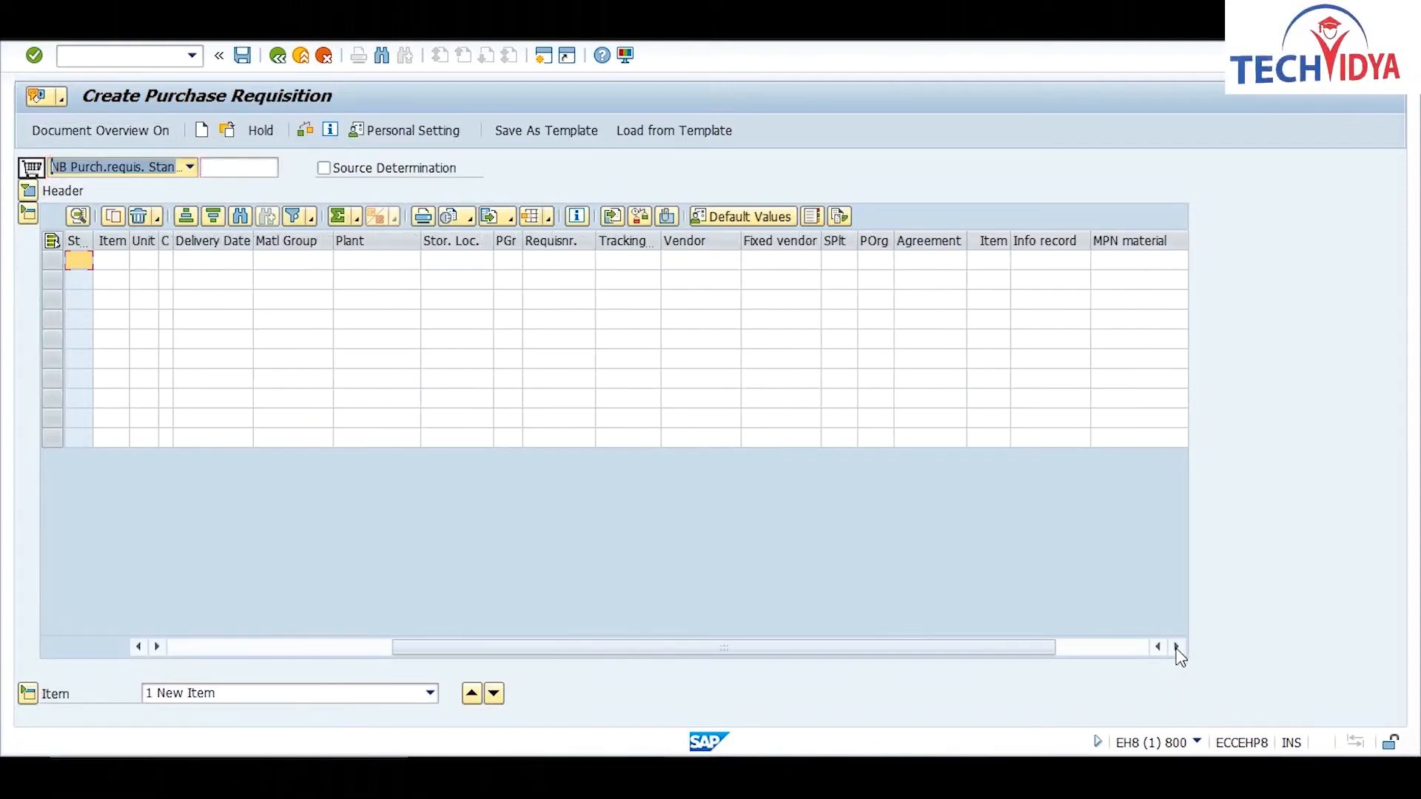
pyautogui.click(1039, 259)
pyautogui.hotkey('ctrl', 'v')
pyautogui.press('Return')
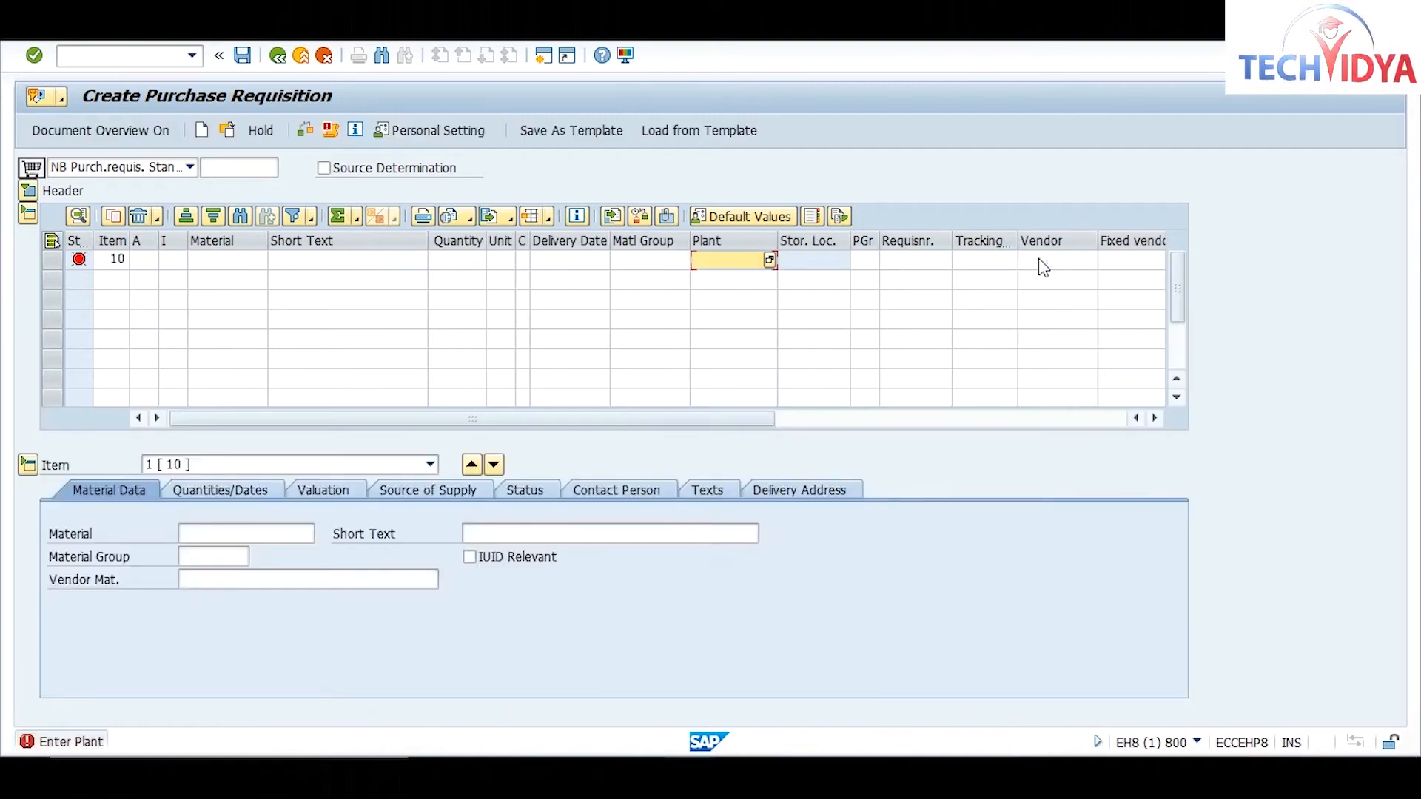
# Set the requisition item's plant to 1000 and its storage location to cm02
pyautogui.write('1000')
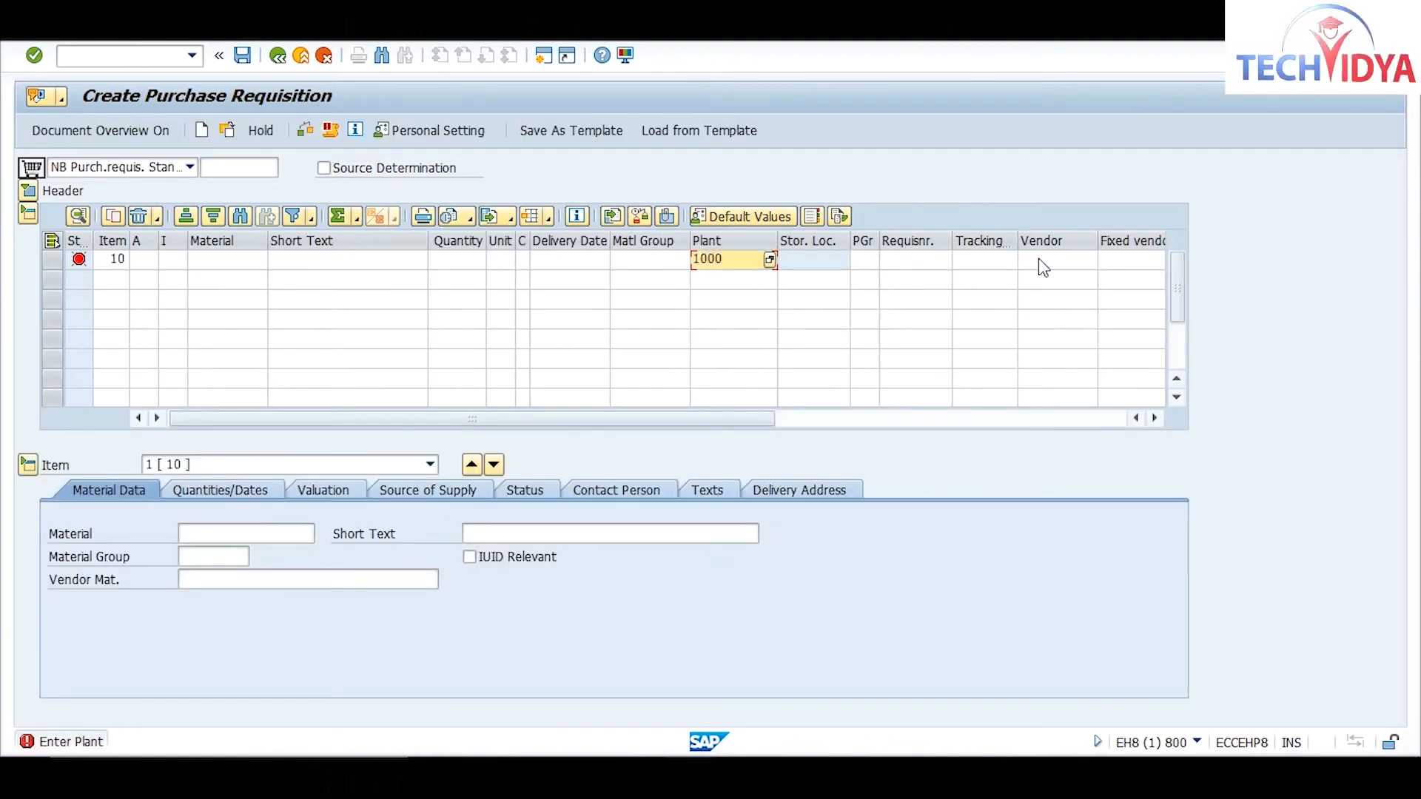
pyautogui.press('Return')
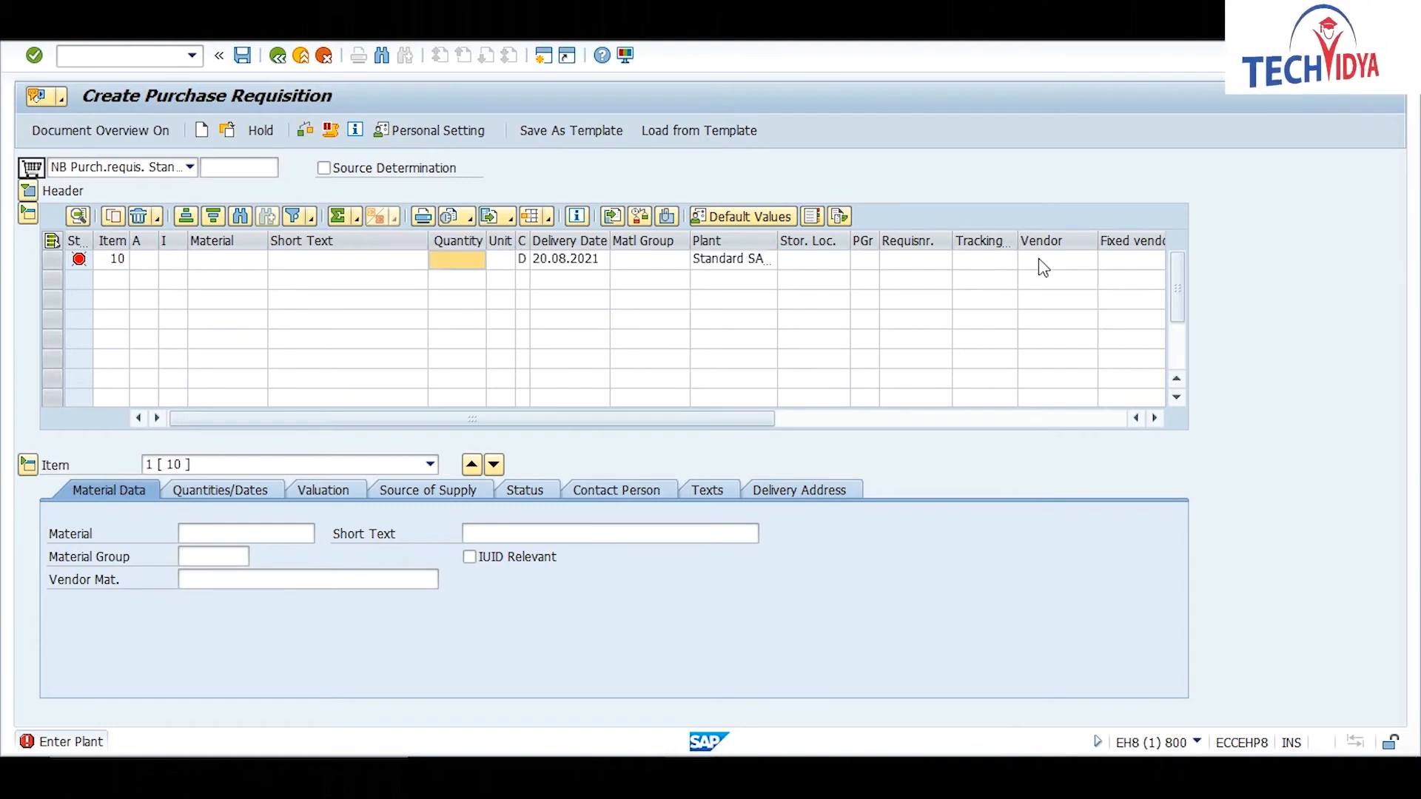
pyautogui.click(815, 260)
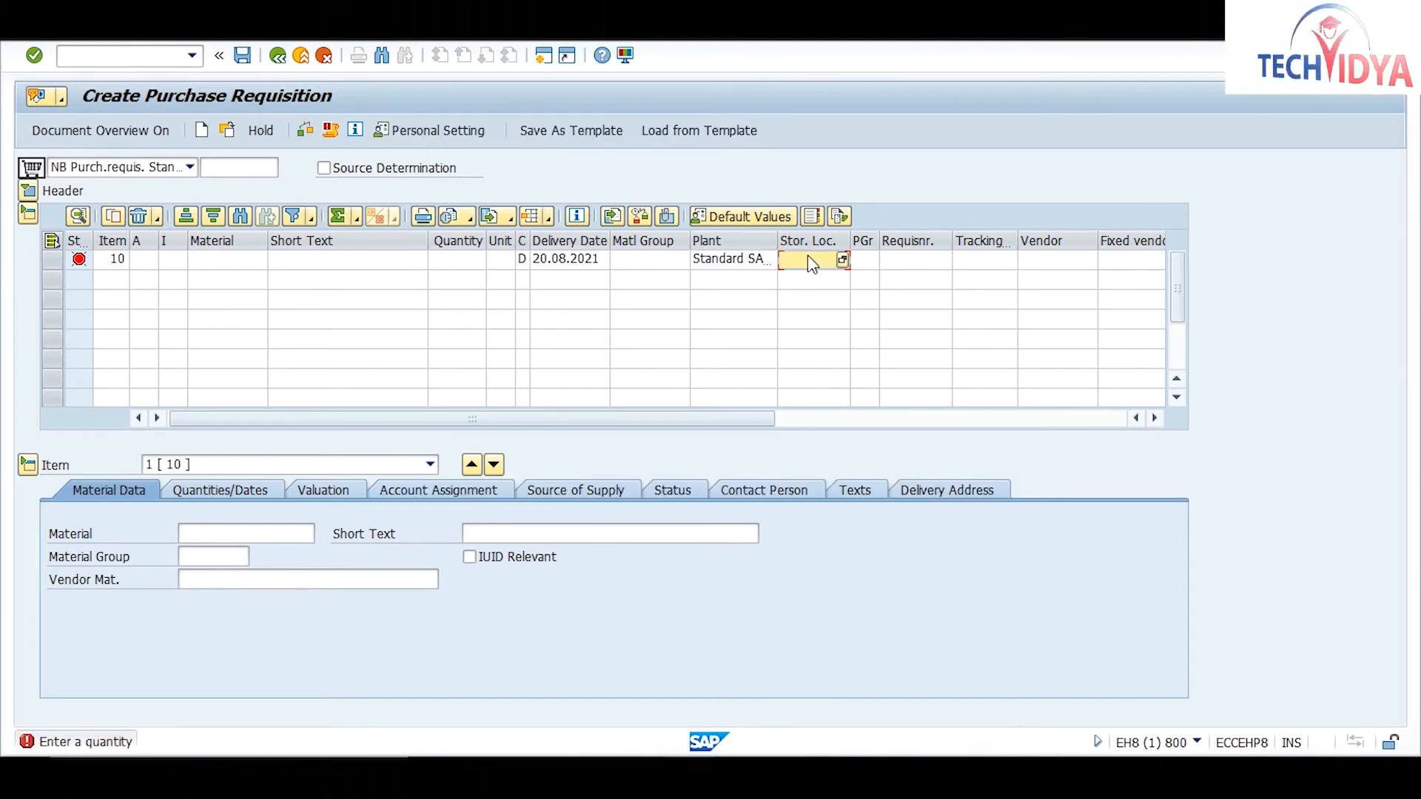
pyautogui.write('cm02')
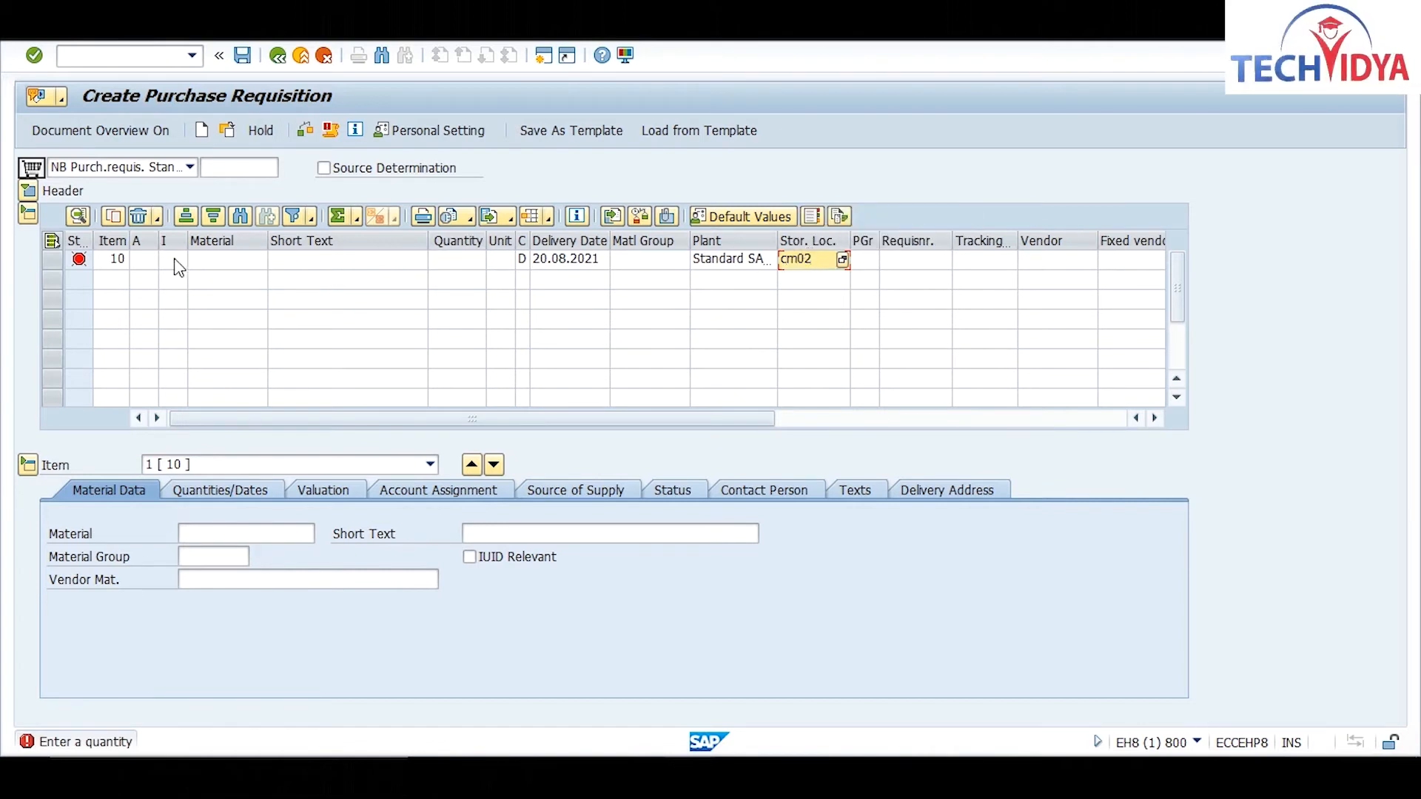
# Enter material laptop1 with quantity 1 in the requisition item and assign purchasing organization 1000
pyautogui.click(213, 260)
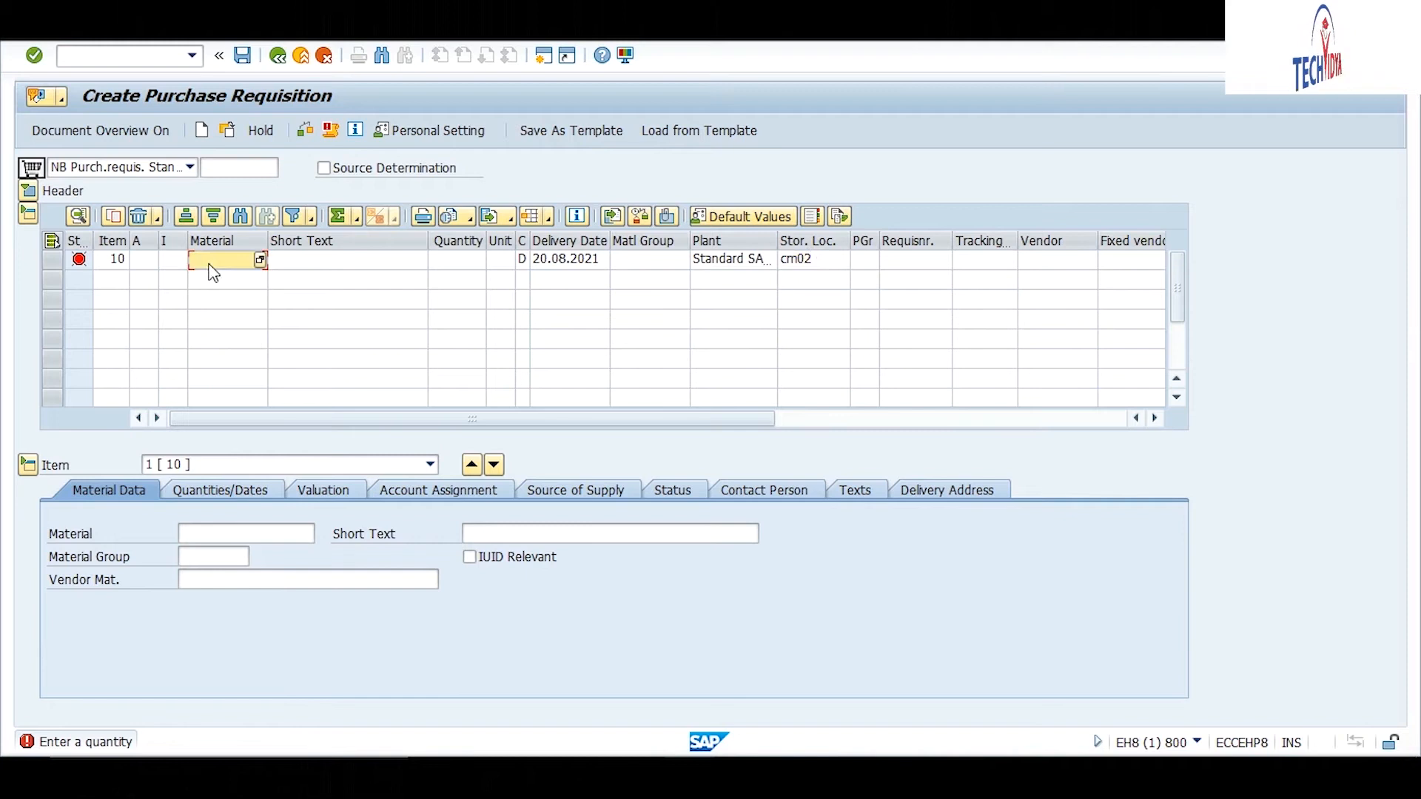
pyautogui.write('laptop')
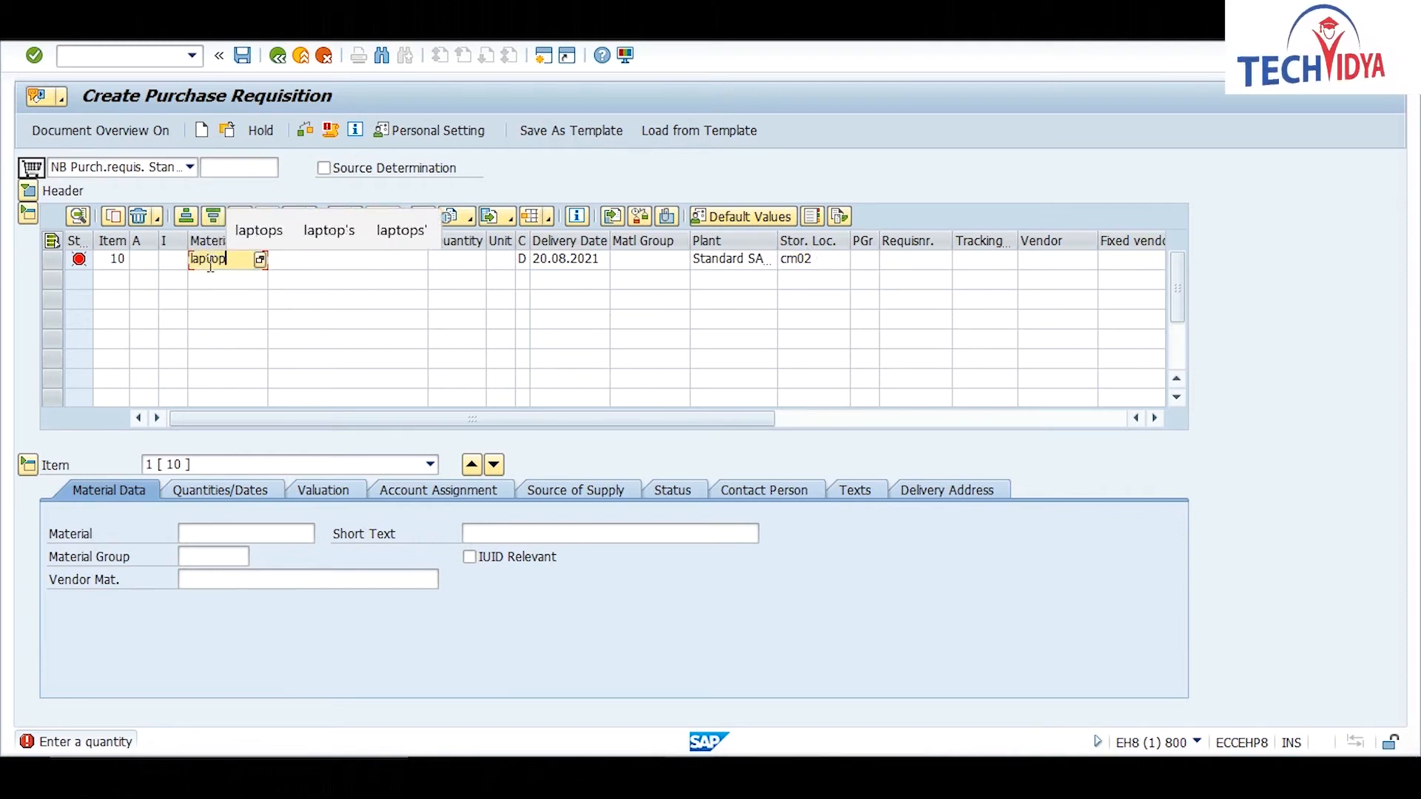
pyautogui.write('1')
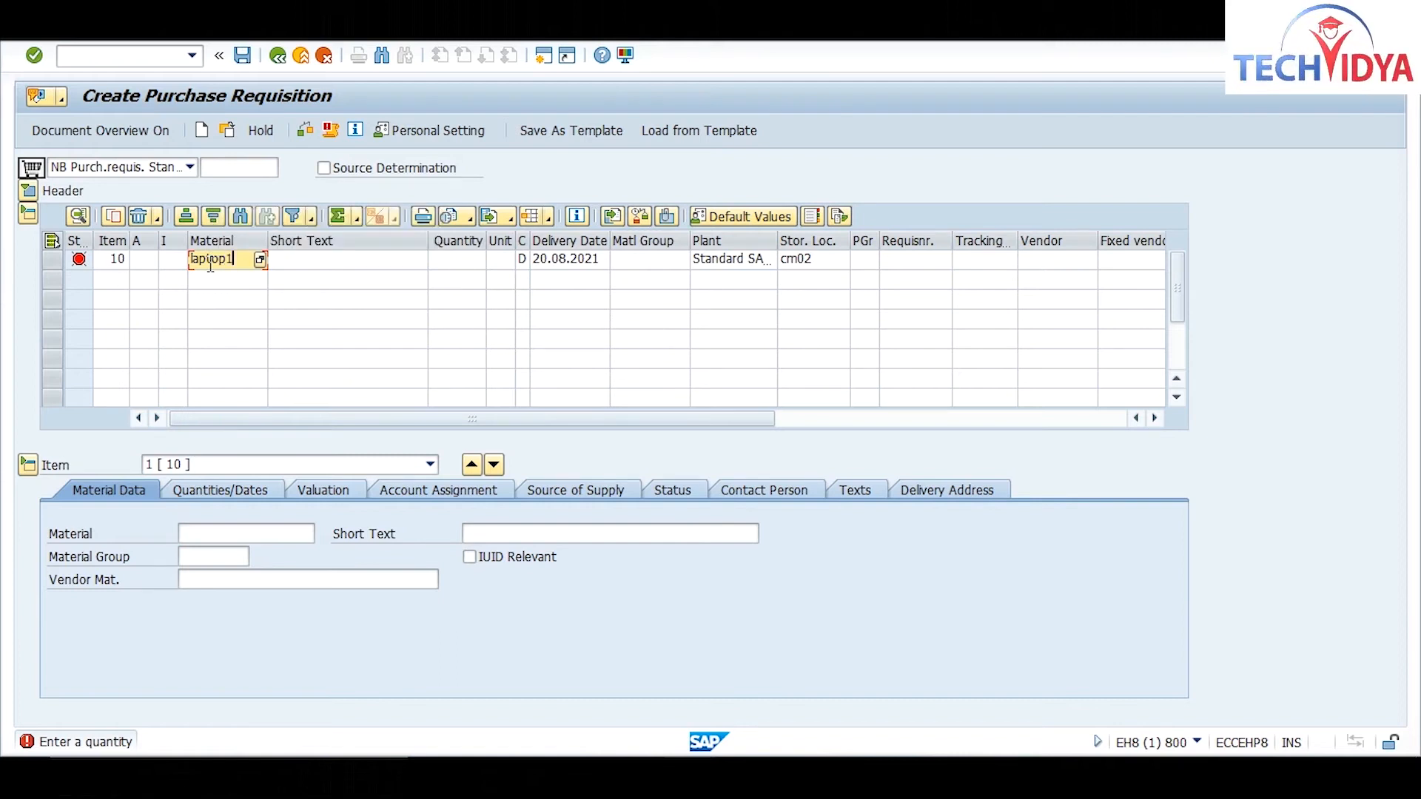
pyautogui.click(452, 264)
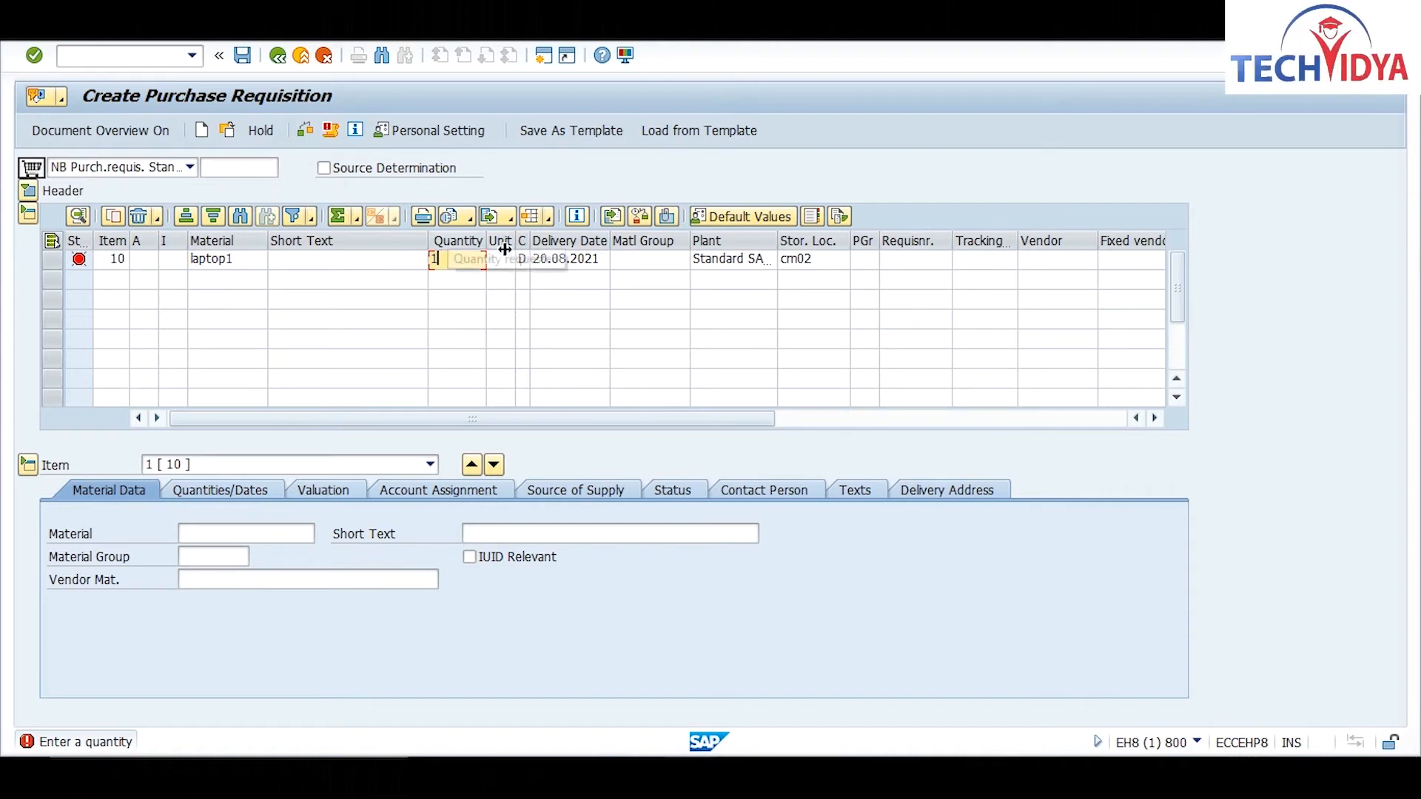
pyautogui.press('Return')
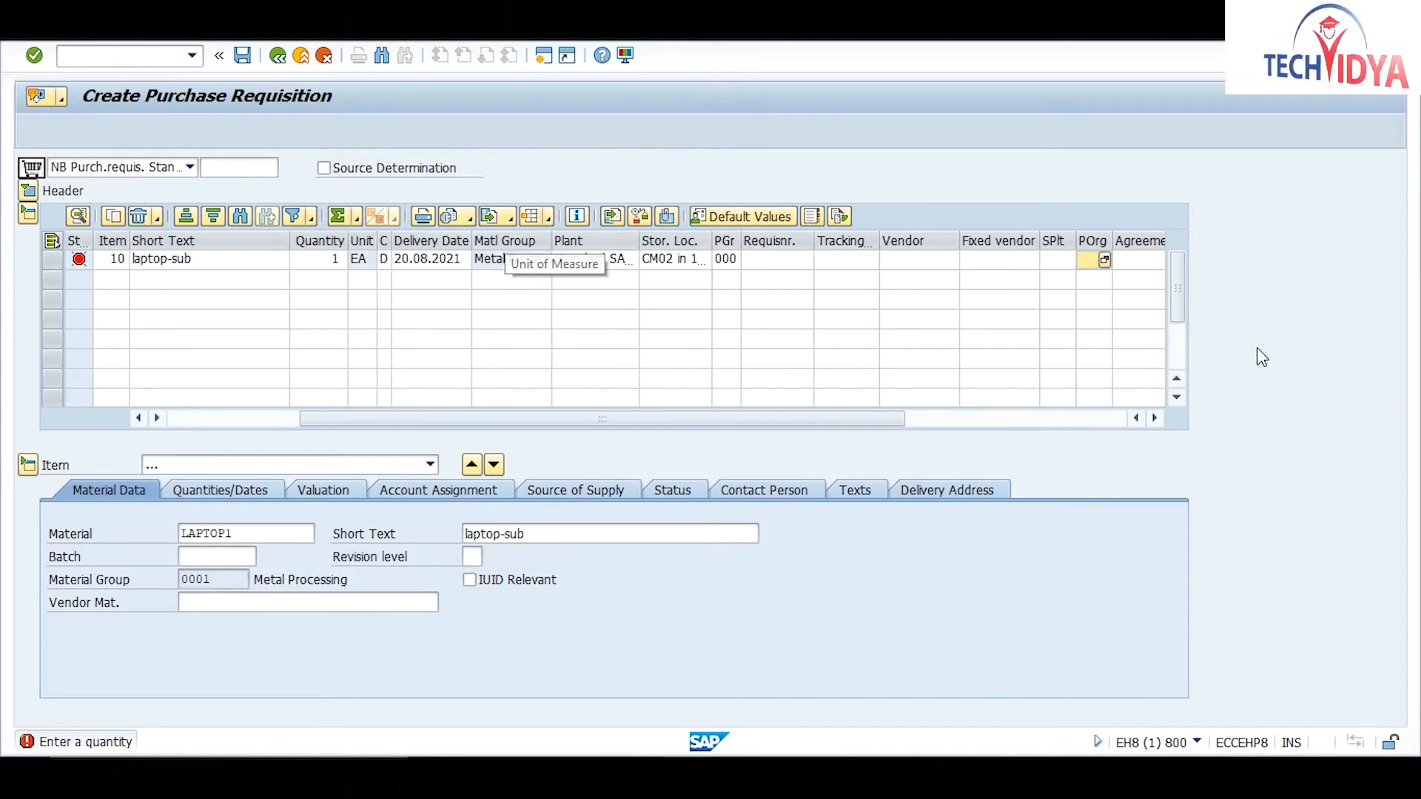
pyautogui.write('00')
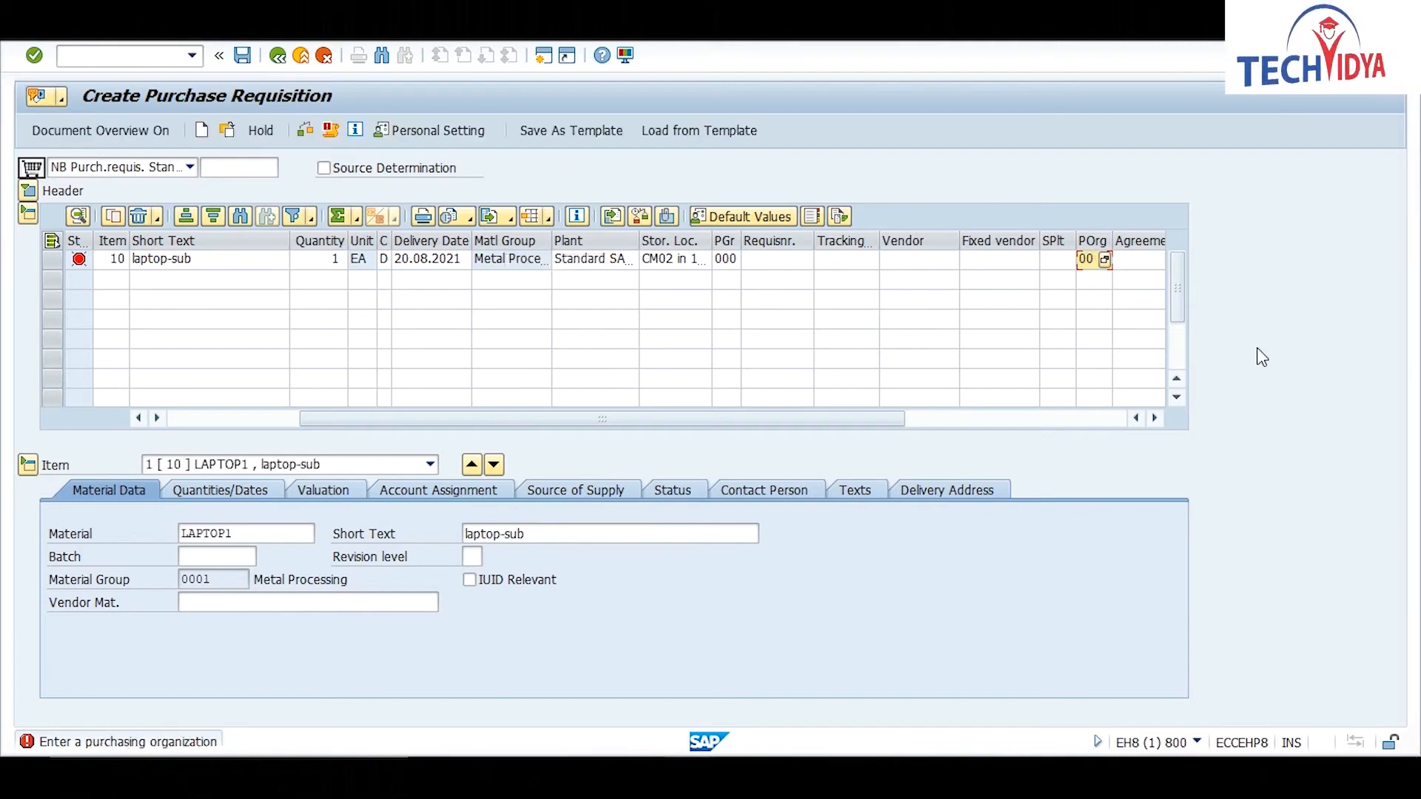
pyautogui.press('Return')
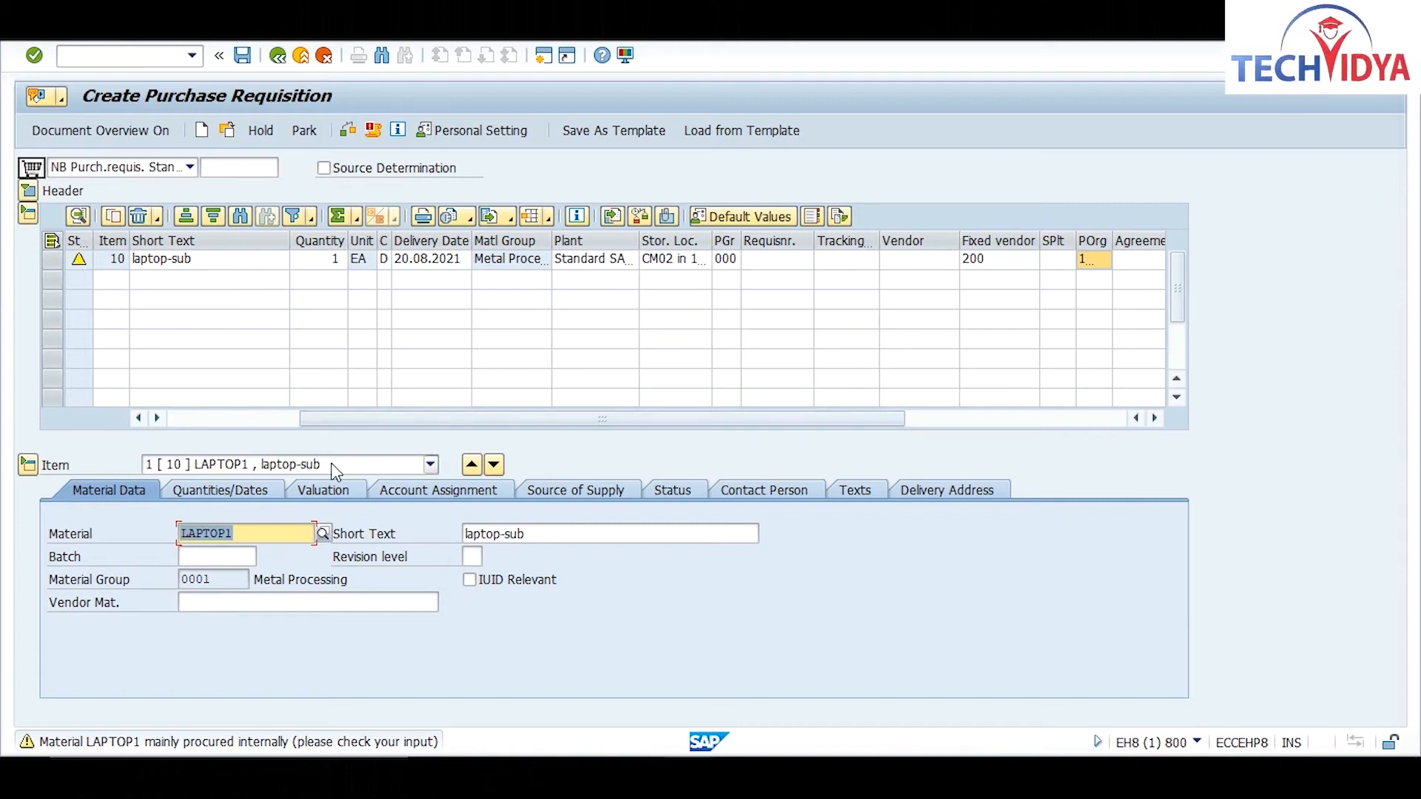
# Set the LAPTOP1 item's category to L for subcontracting and review its component overview, returning to the requisition
pyautogui.moveTo(327, 416); pyautogui.dragTo(157, 427)
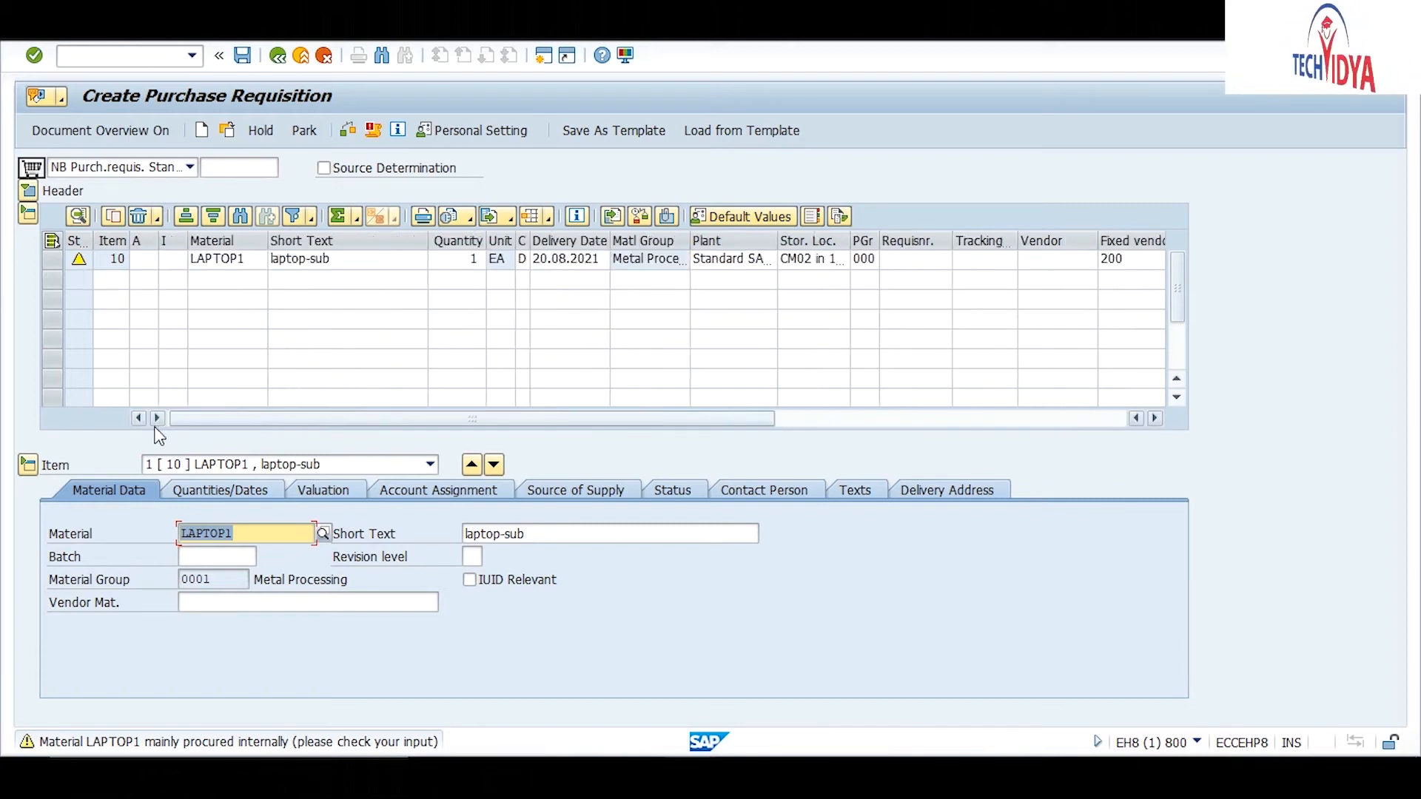
pyautogui.click(172, 261)
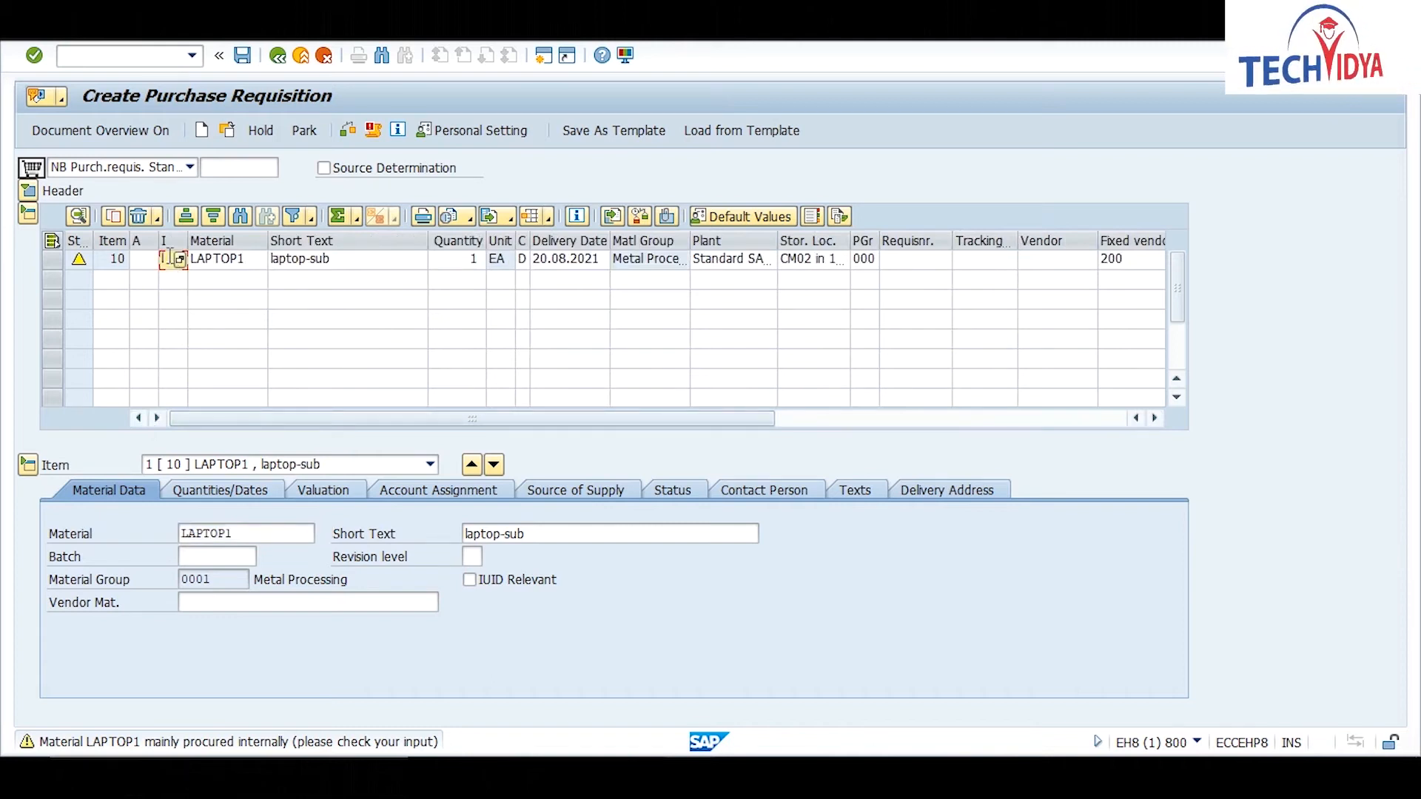
pyautogui.write('L')
pyautogui.press('Return')
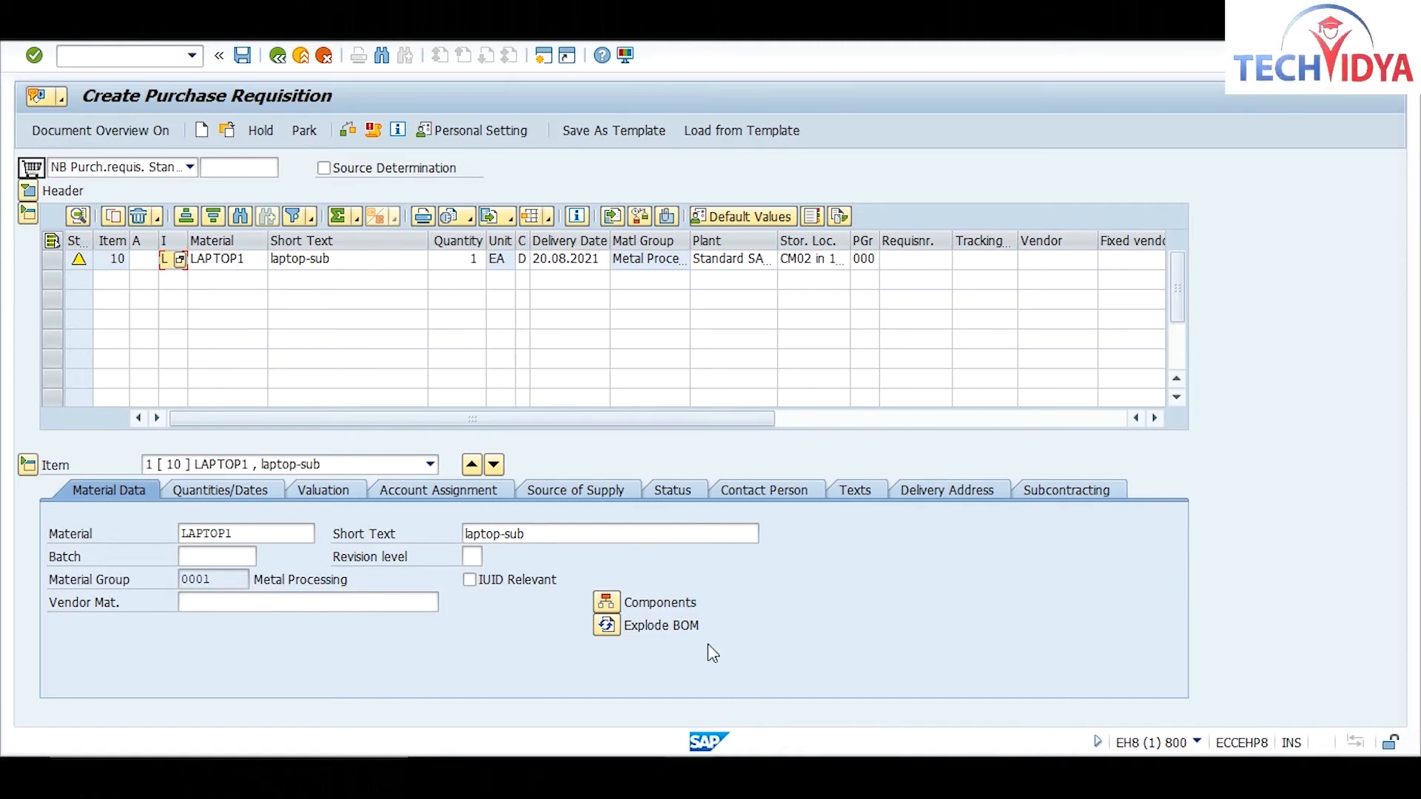
pyautogui.click(605, 603)
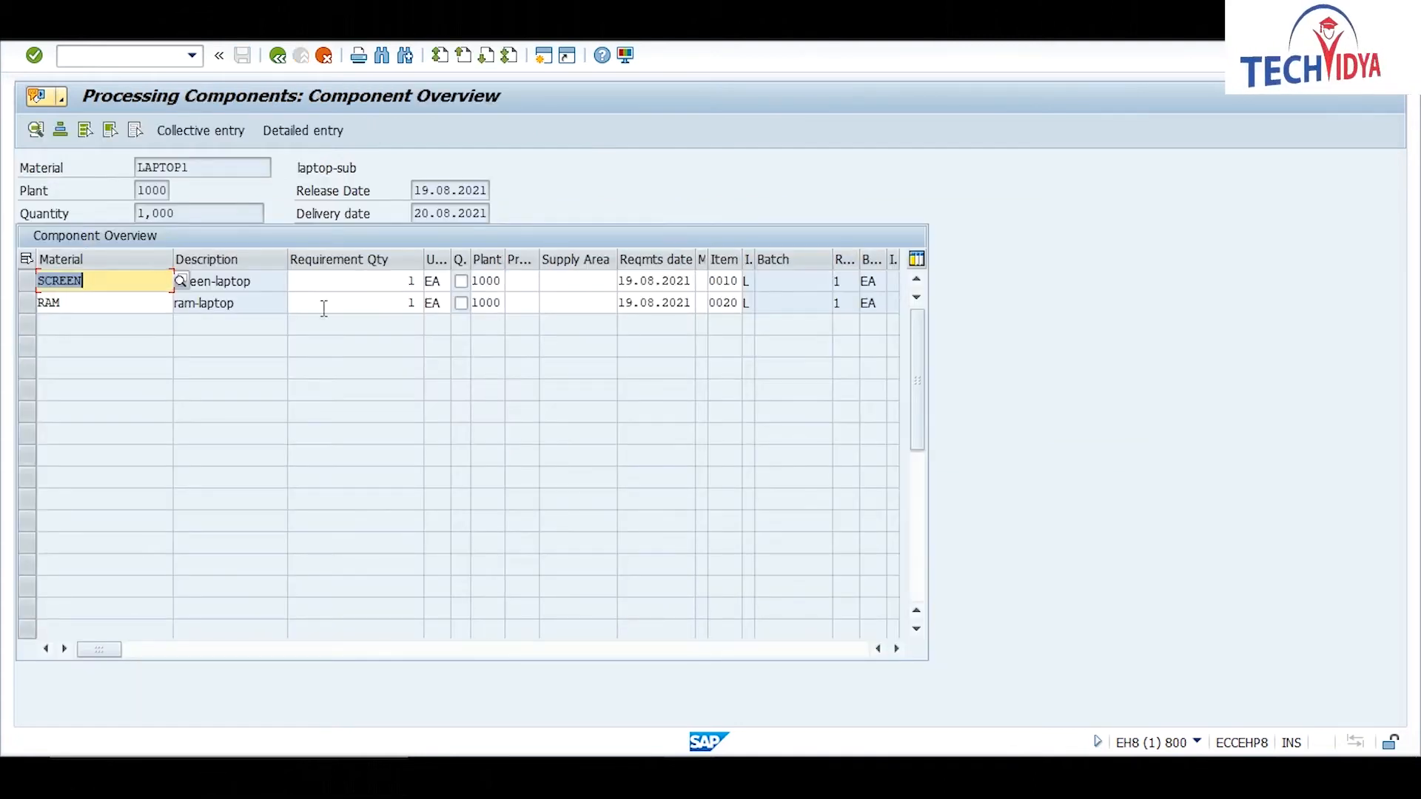
pyautogui.click(279, 56)
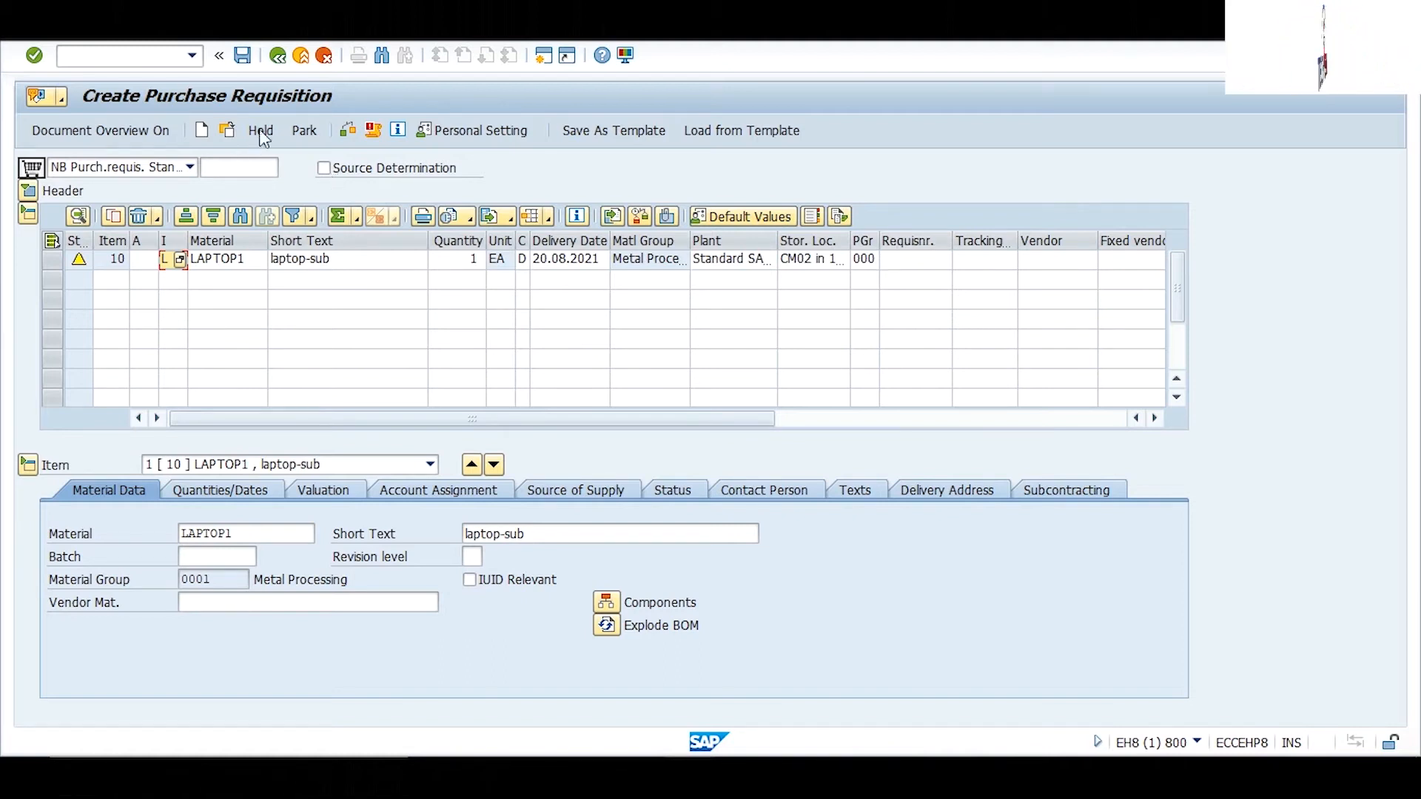
# Check the LAPTOP1 purchase requisition for errors and save it
pyautogui.click(349, 135)
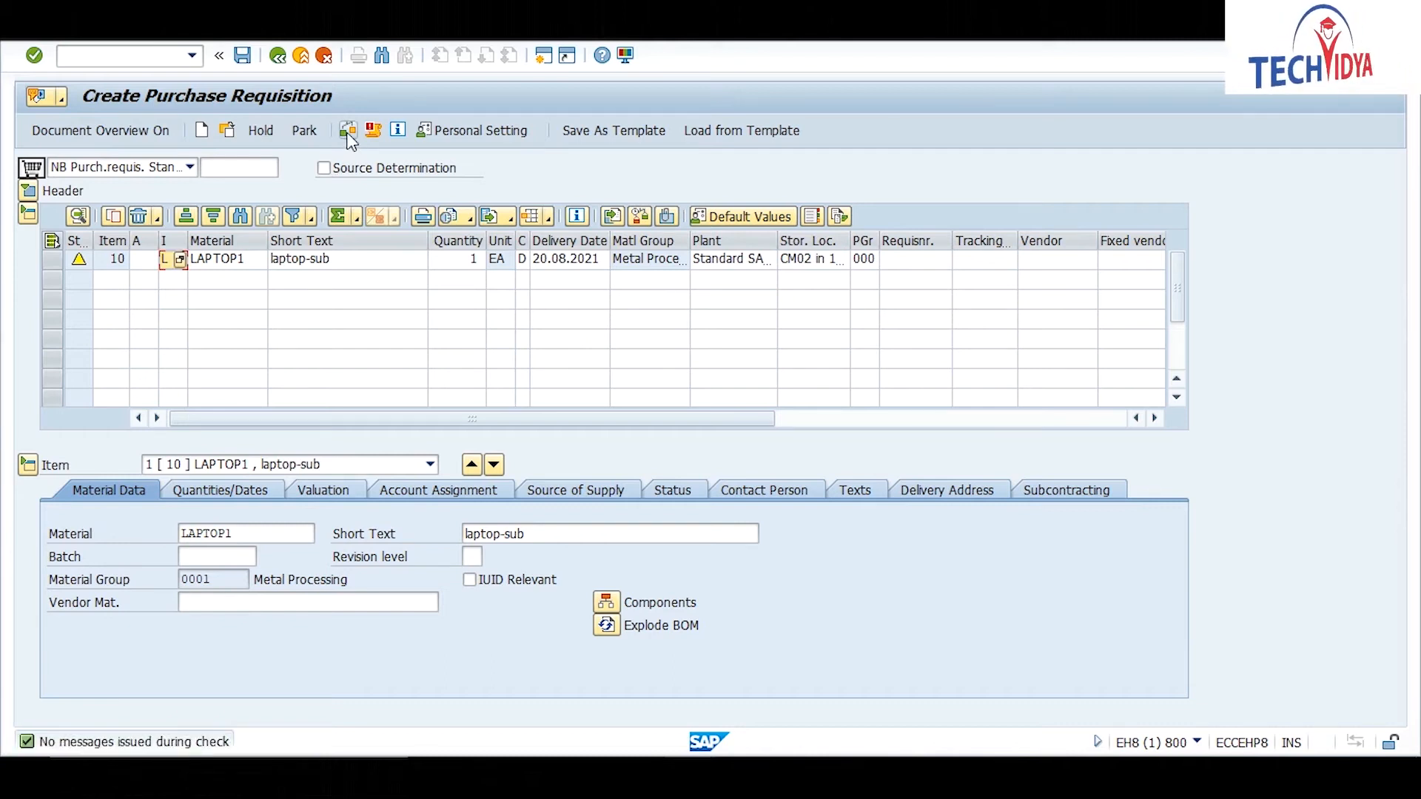
pyautogui.click(242, 56)
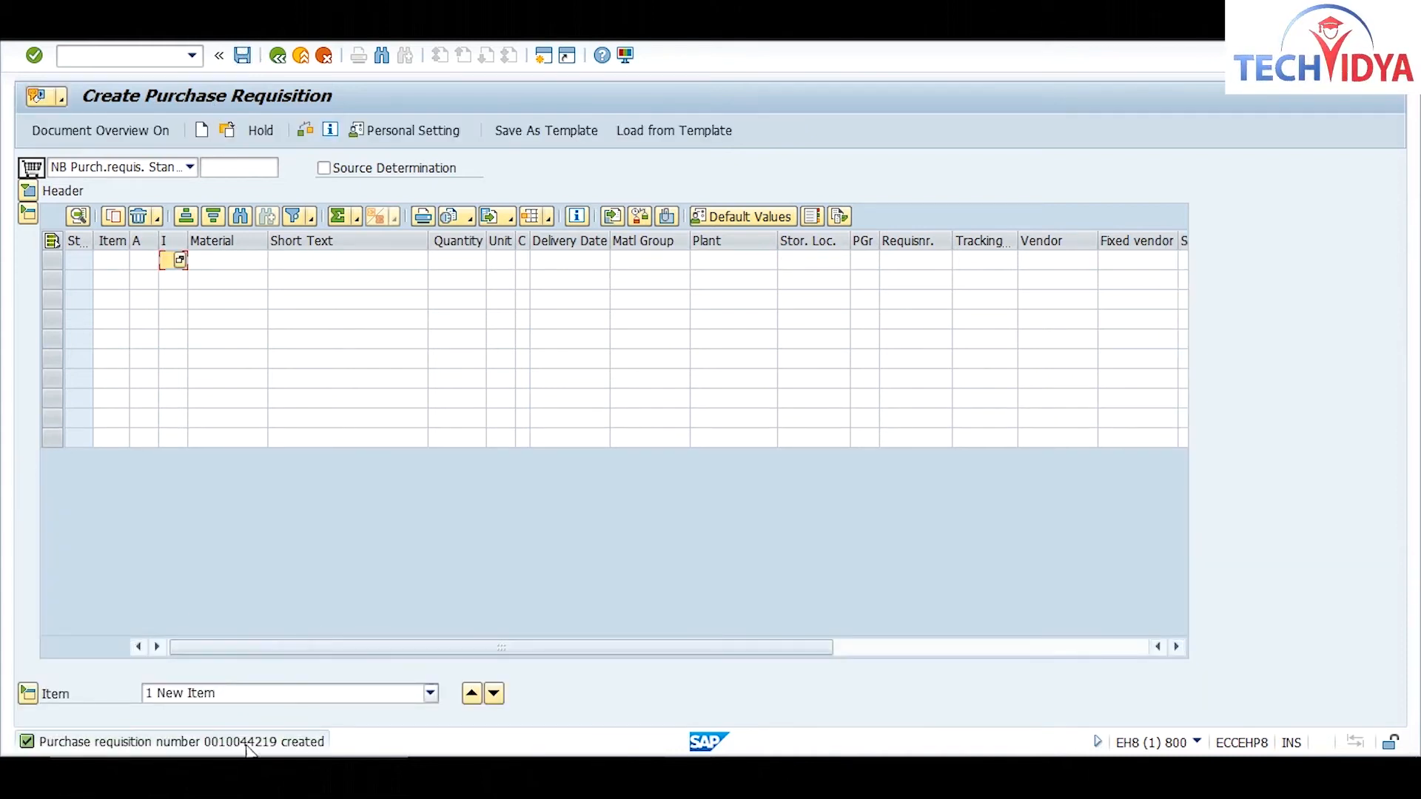
# Open the details of the purchase requisition creation message, copy its heading text and close the Performance Assistant
pyautogui.doubleClick(257, 744)
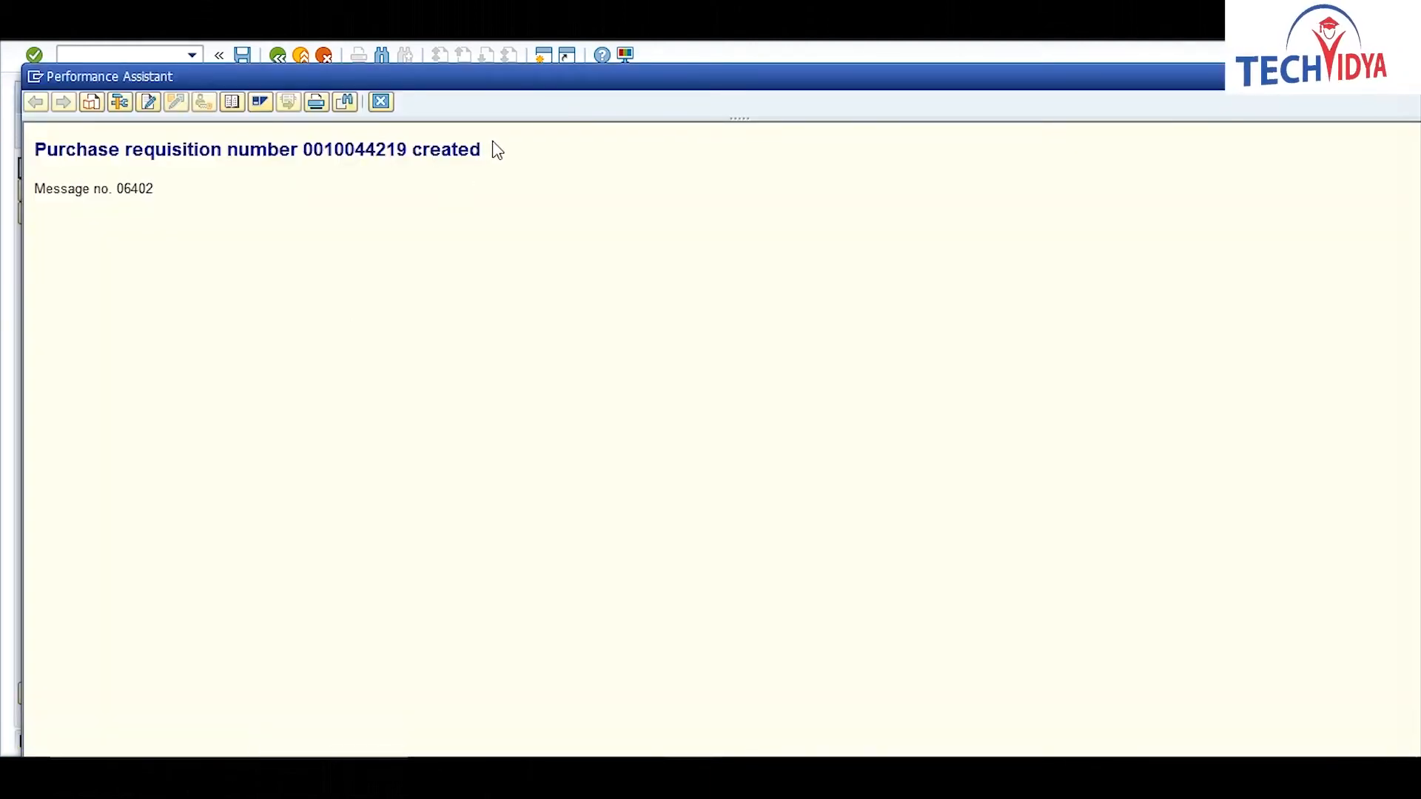
pyautogui.moveTo(495, 148); pyautogui.dragTo(29, 117)
pyautogui.hotkey('ctrl', 'c')
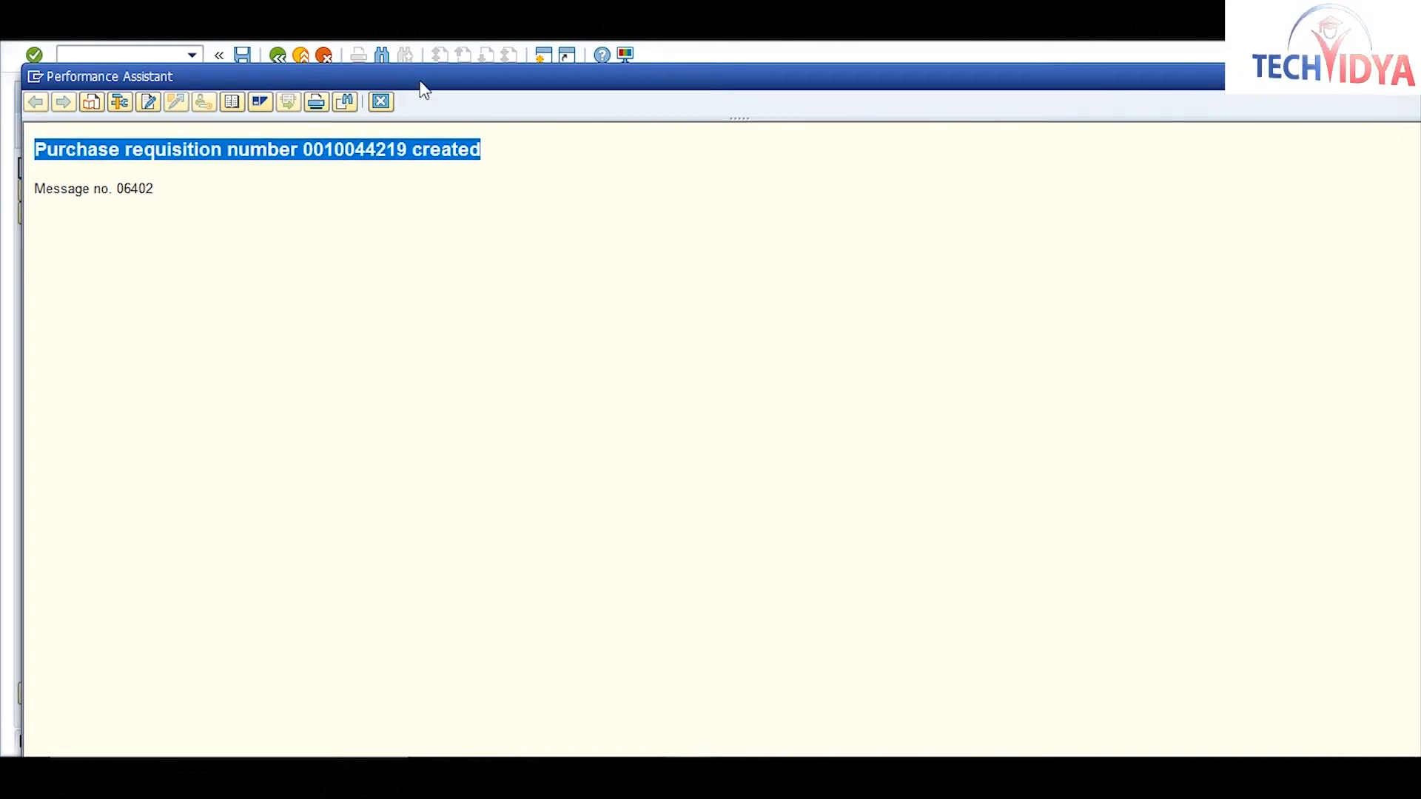
pyautogui.click(381, 101)
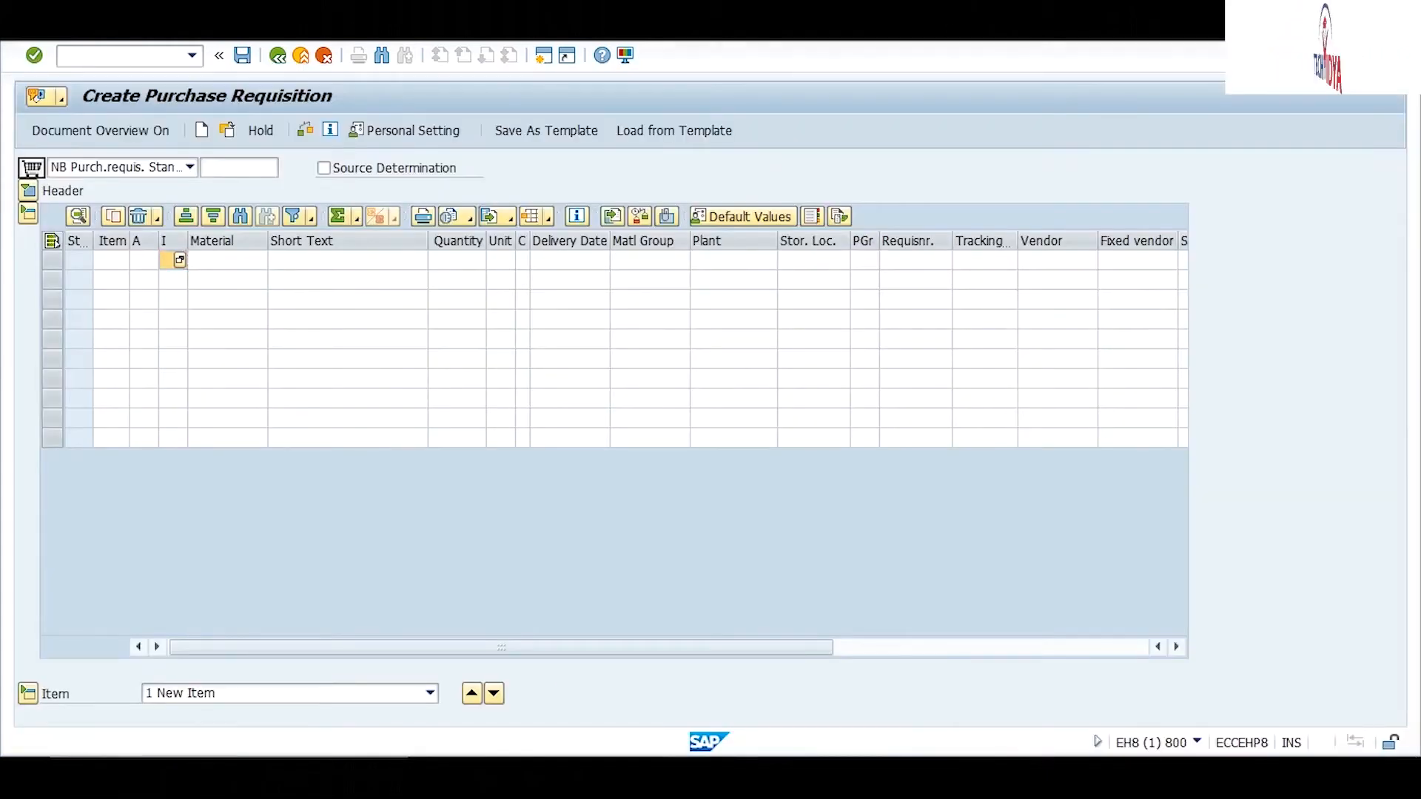
# Switch to the SUBC notes in Notepad, paste the requisition message below the info record line and copy its requisition number
pyautogui.hotkey('alt', 'Tab')
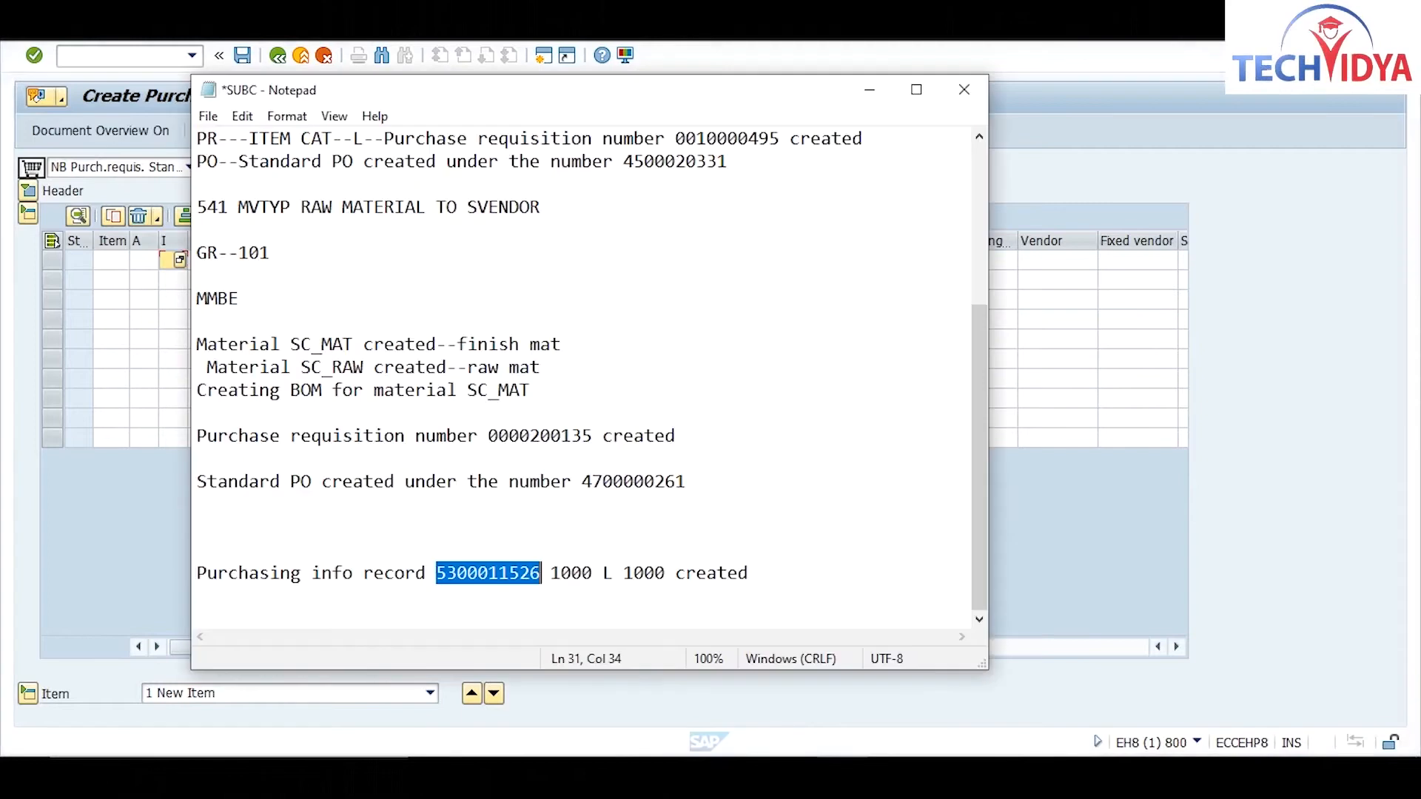
pyautogui.click(781, 578)
pyautogui.press('Return')
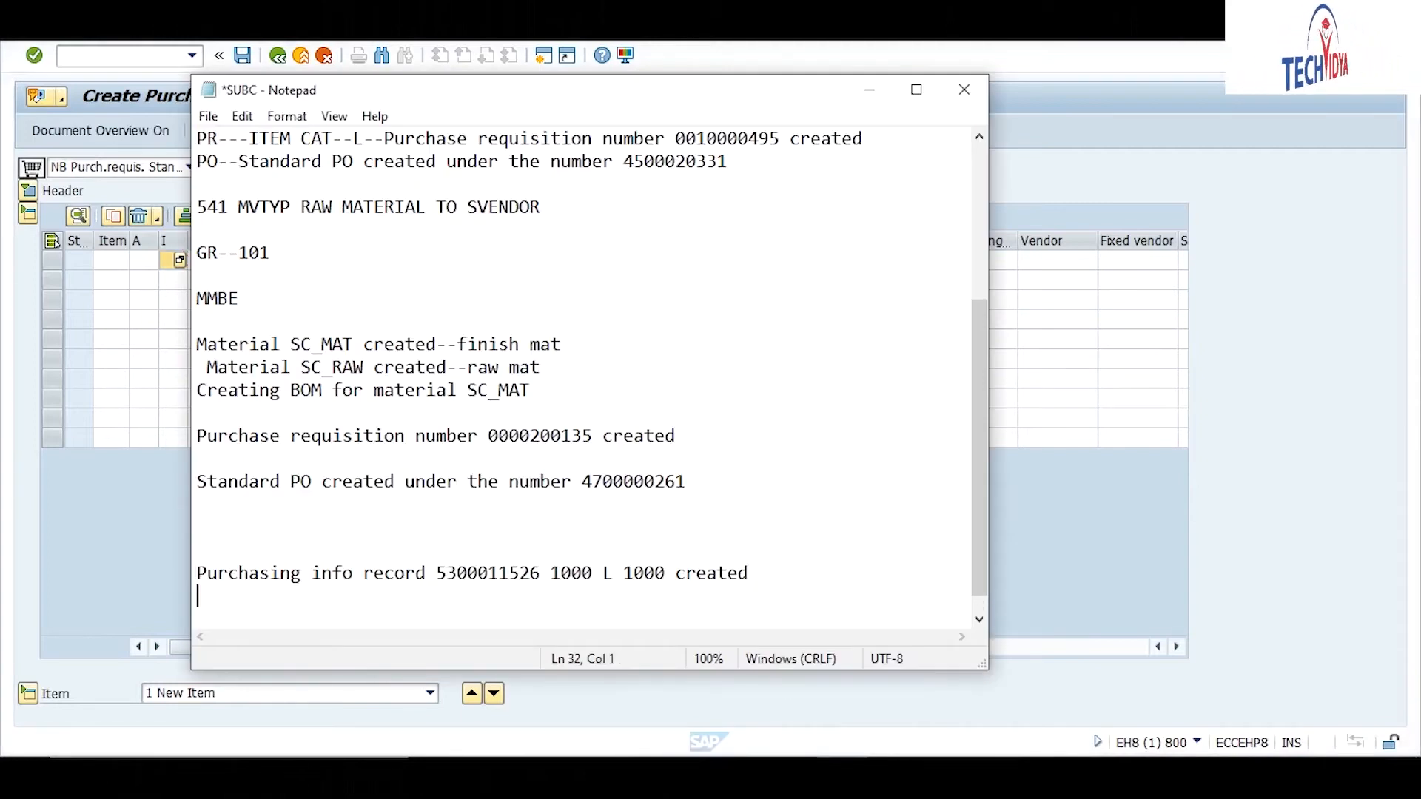
pyautogui.hotkey('ctrl', 'v')
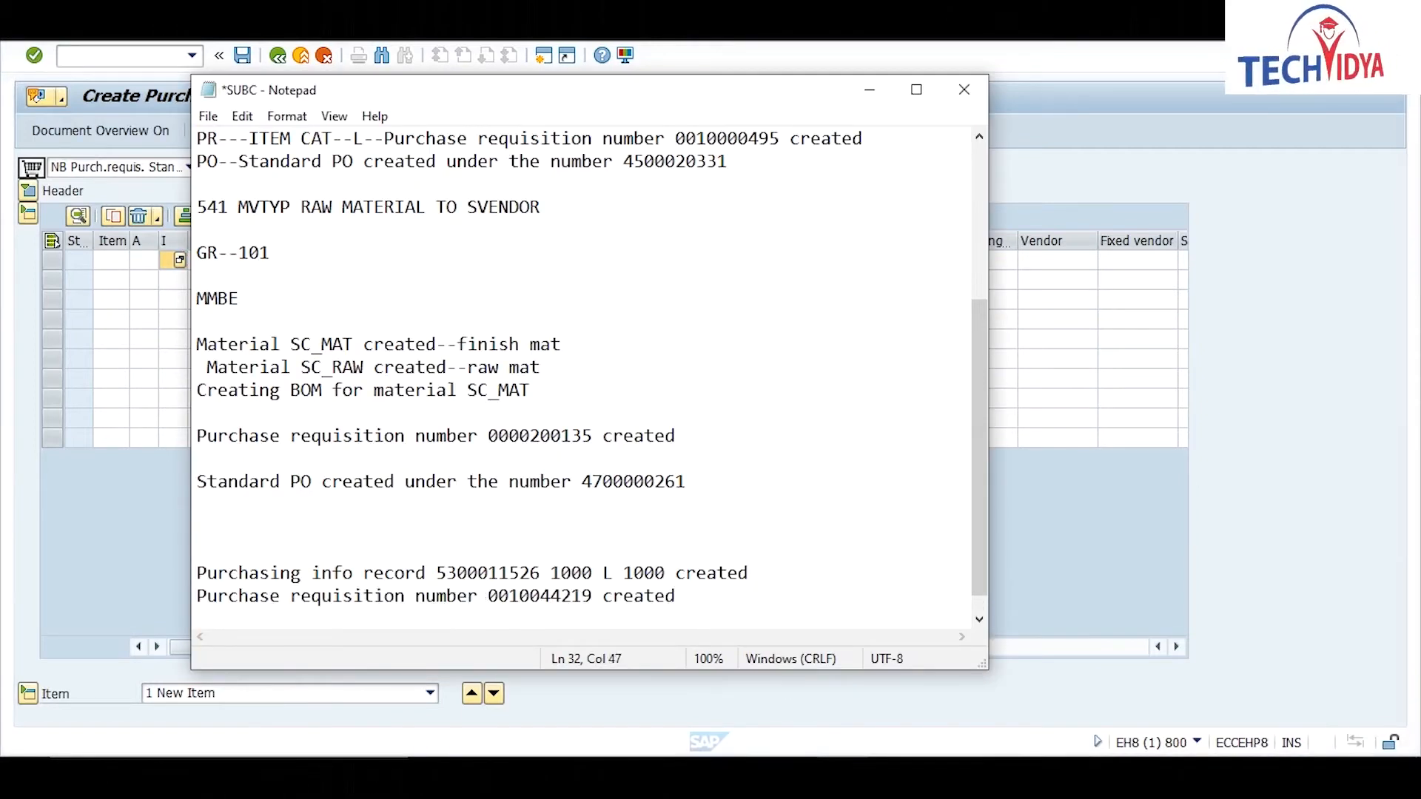
pyautogui.moveTo(492, 600); pyautogui.dragTo(591, 594)
pyautogui.hotkey('ctrl', 'c')
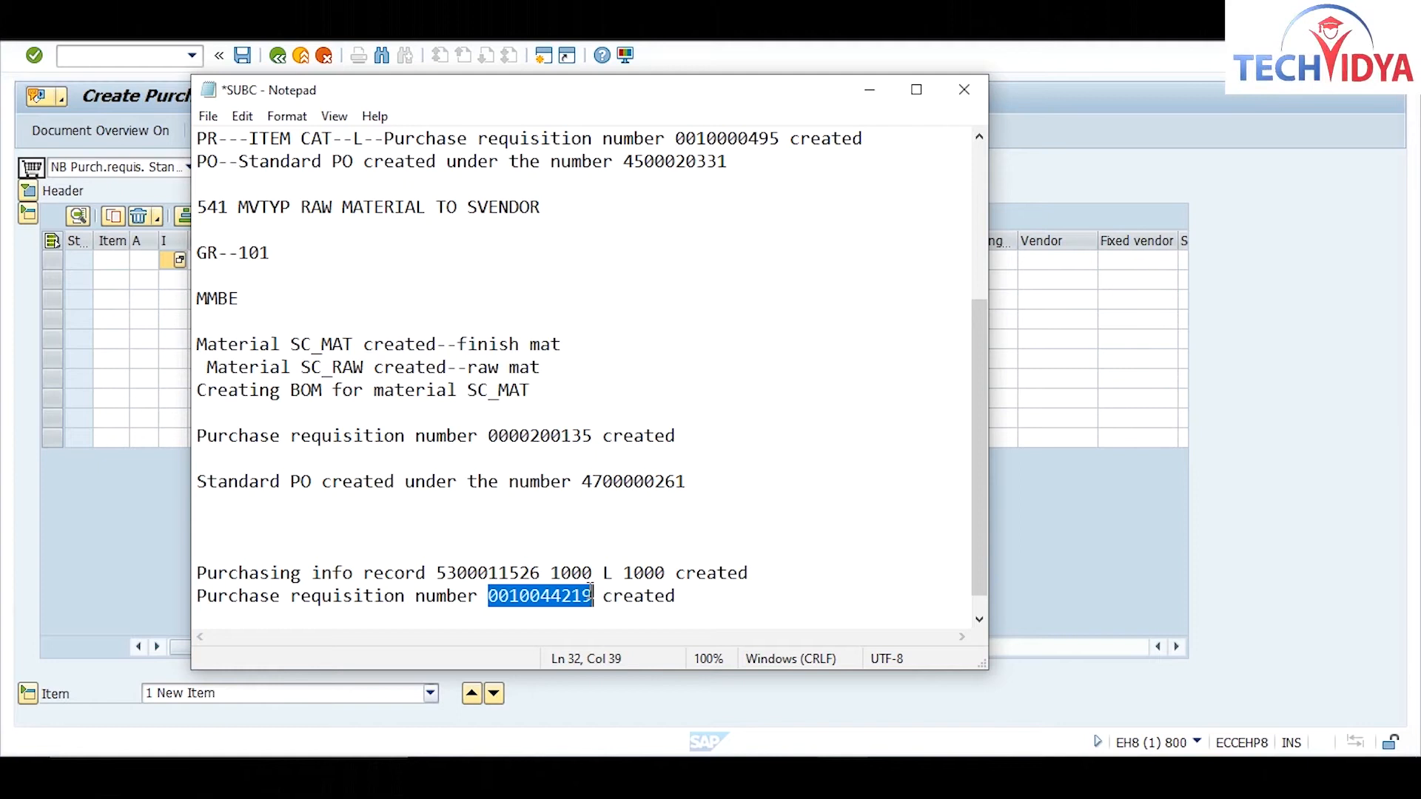
# Return to SAP, start transaction ME21N and reference the copied purchase requisition number in the first purchase order item
pyautogui.click(143, 504)
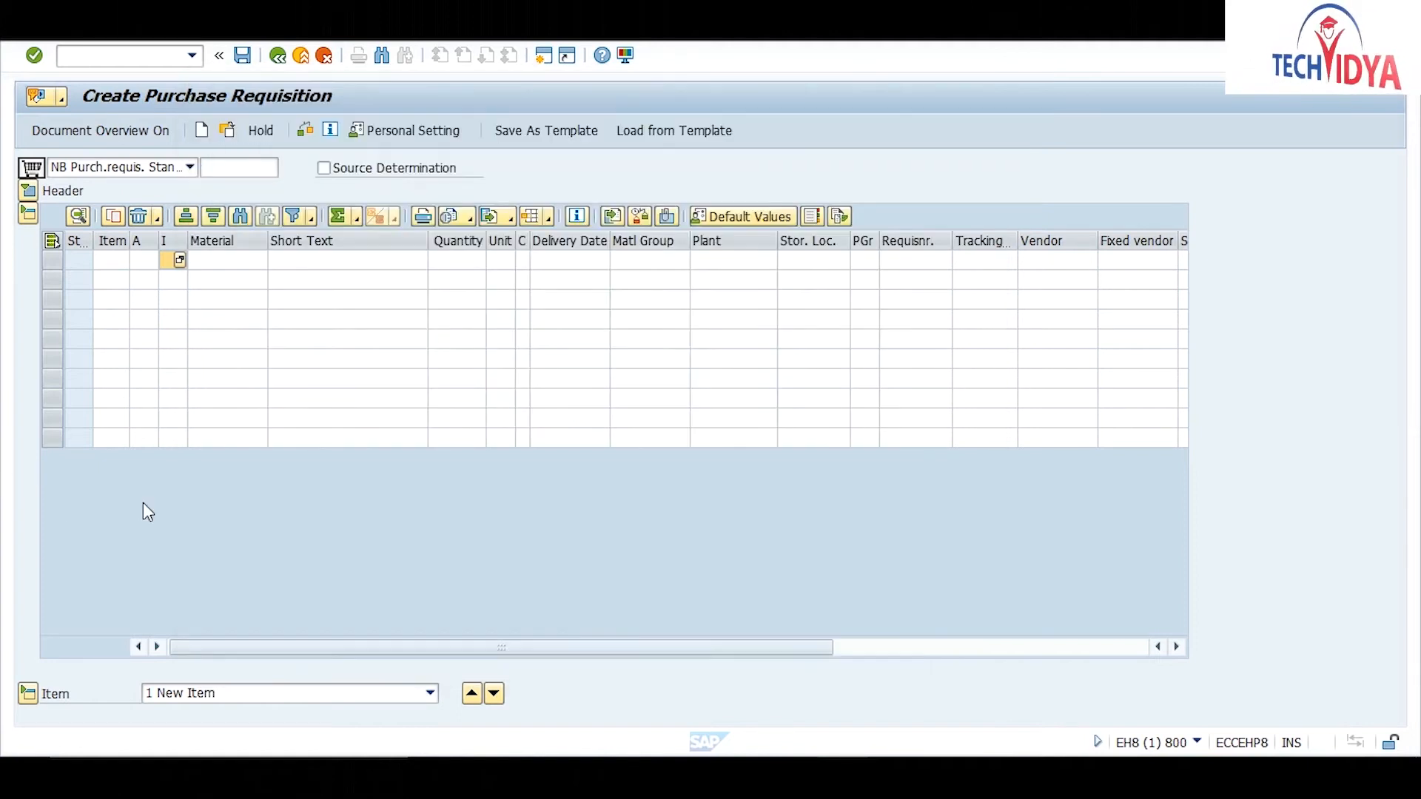
pyautogui.write('/nme21n')
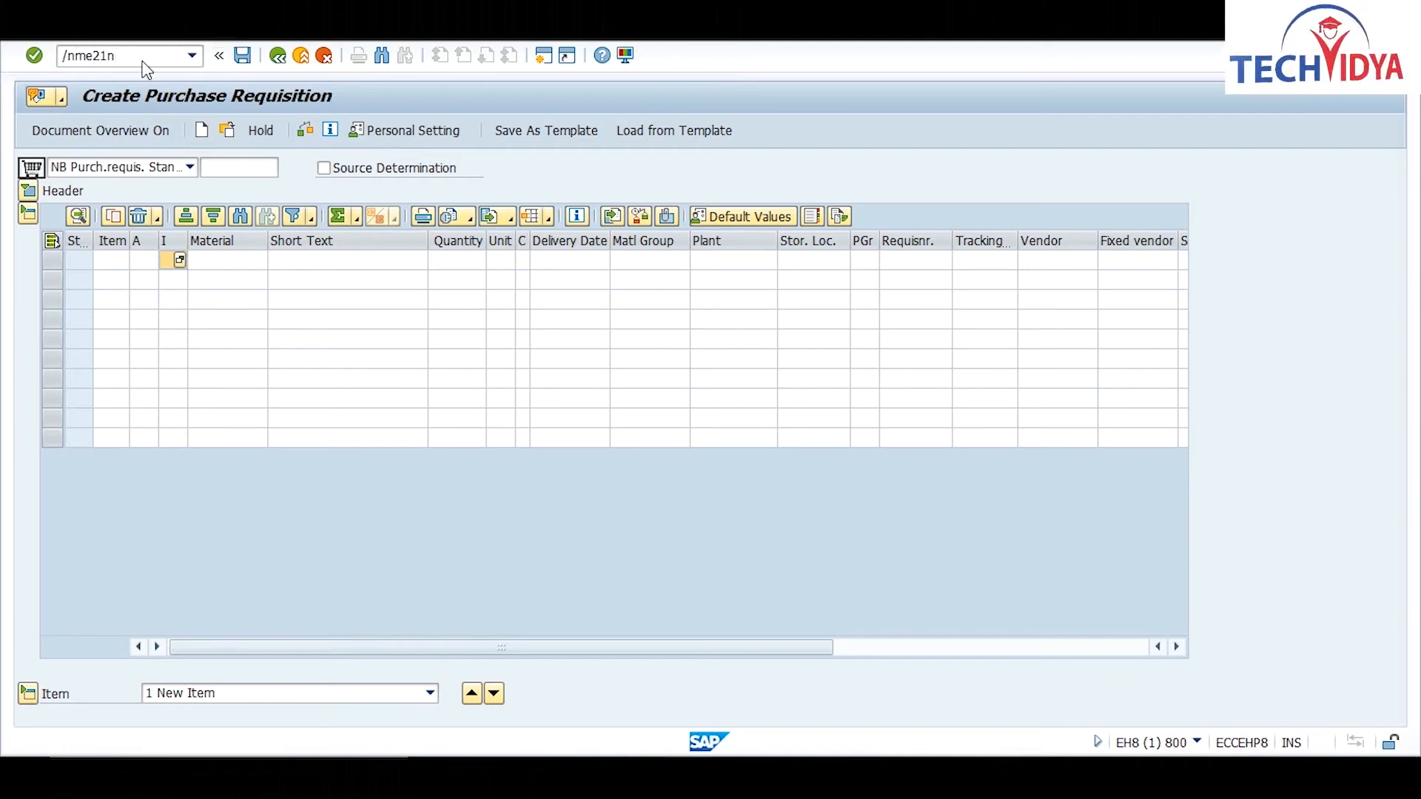
pyautogui.press('Return')
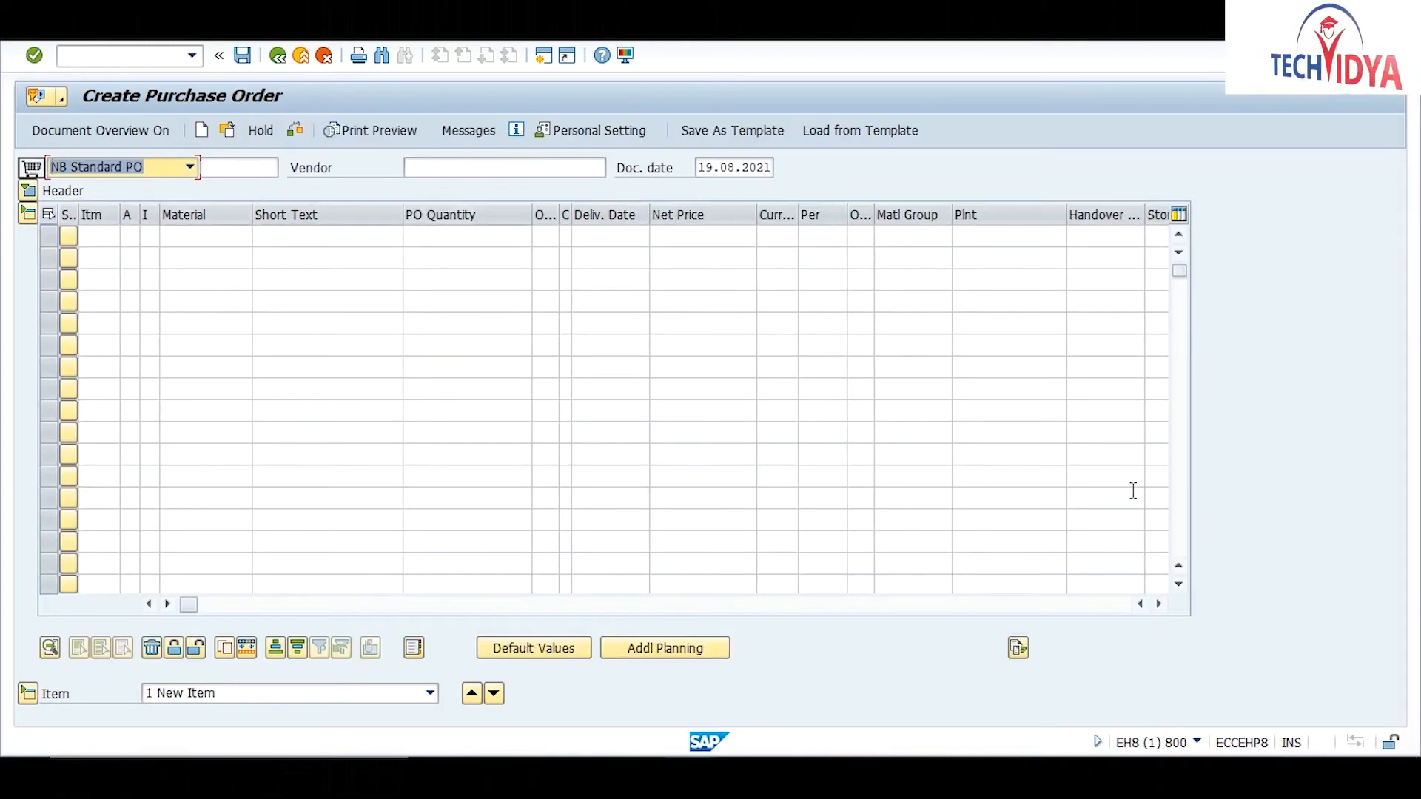
pyautogui.moveTo(1159, 608); pyautogui.dragTo(1159, 609)
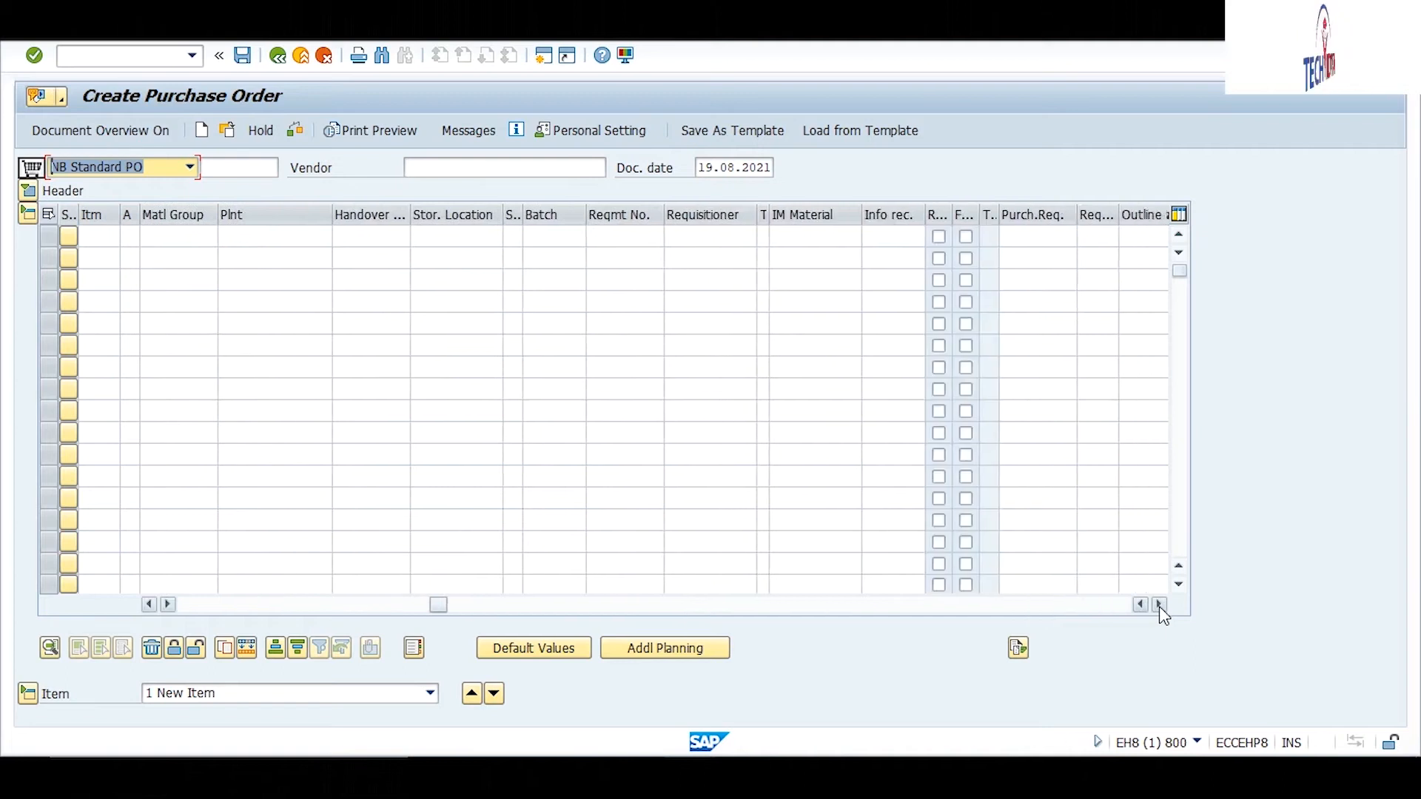
pyautogui.click(1023, 236)
pyautogui.hotkey('ctrl', 'v')
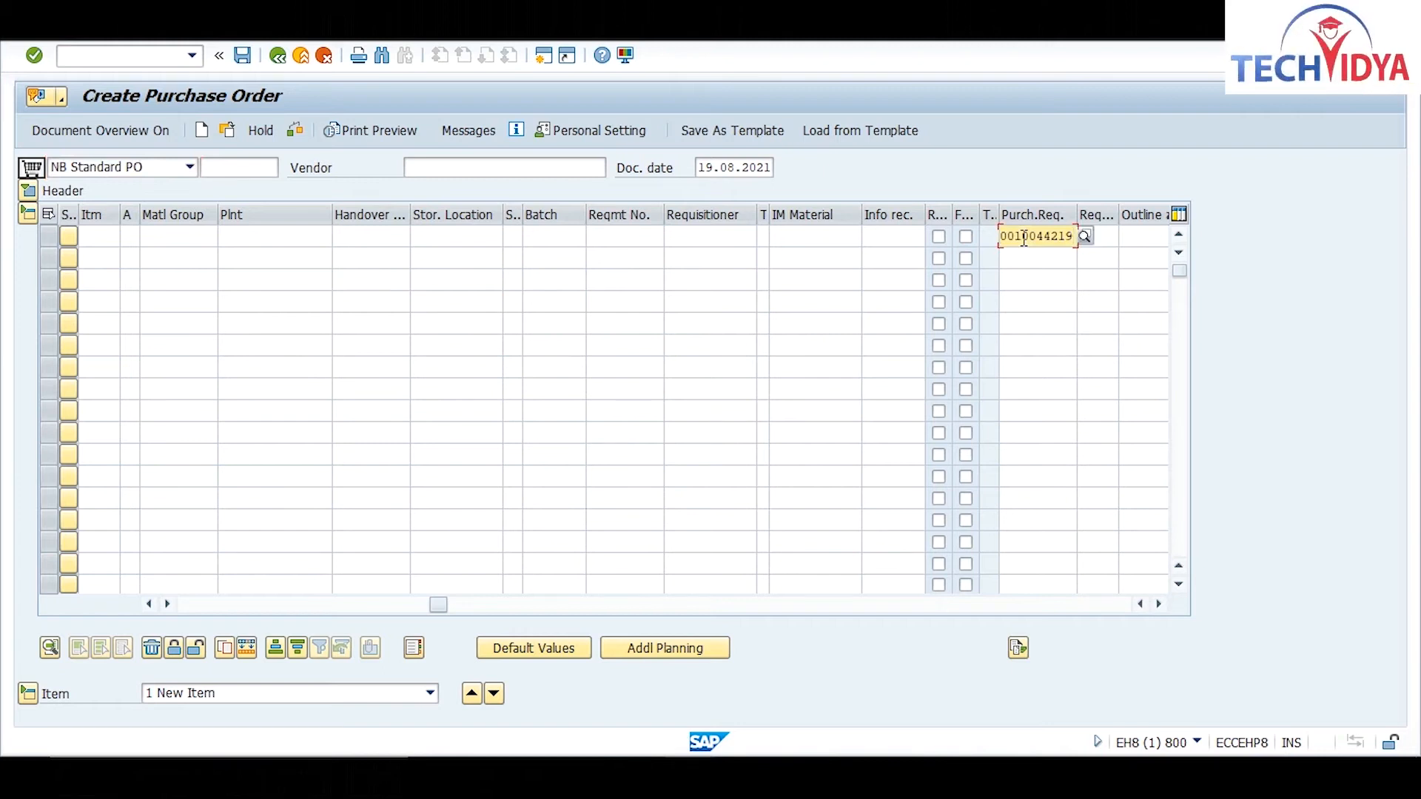
pyautogui.press('Return')
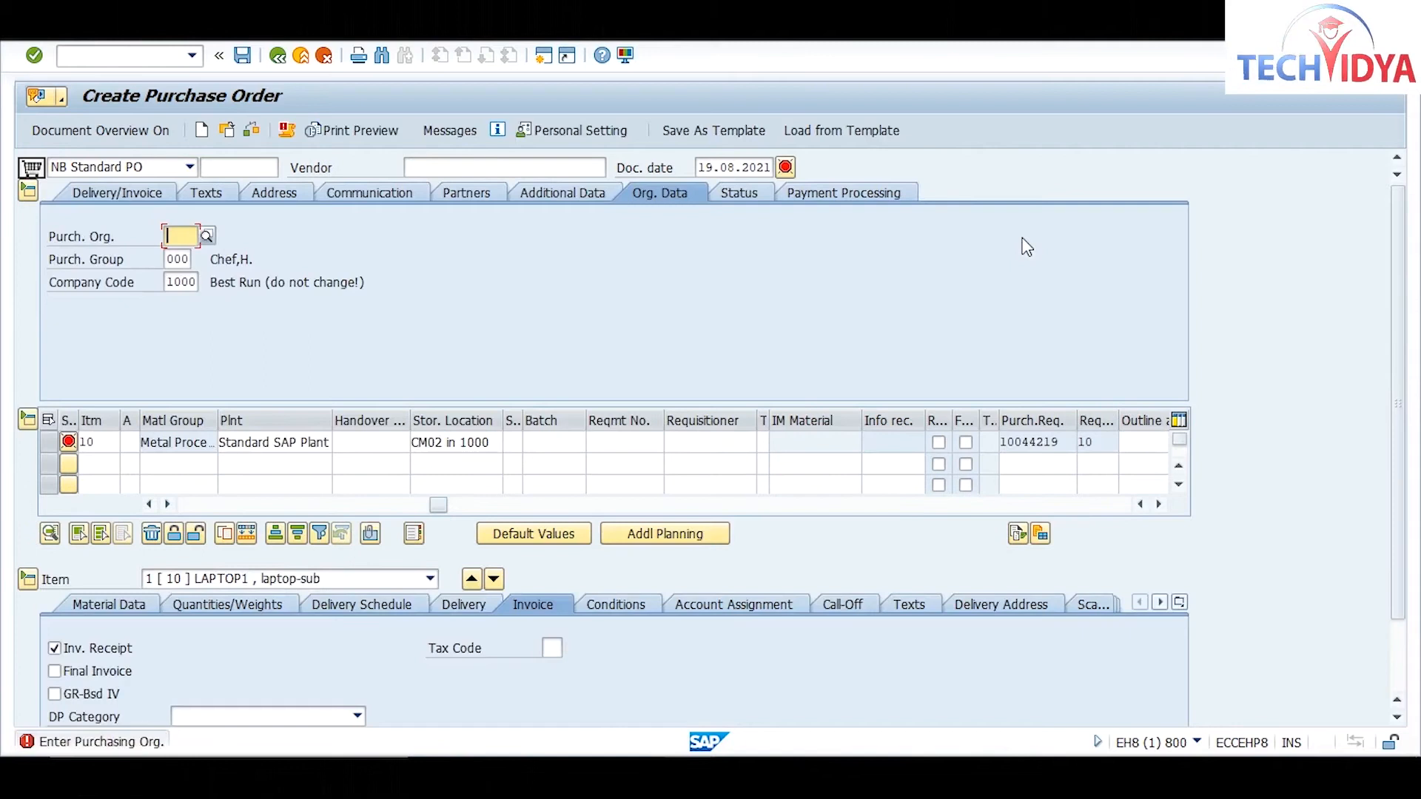
# Assign purchasing organization 1000 and vendor 200 to the purchase order
pyautogui.write('1')
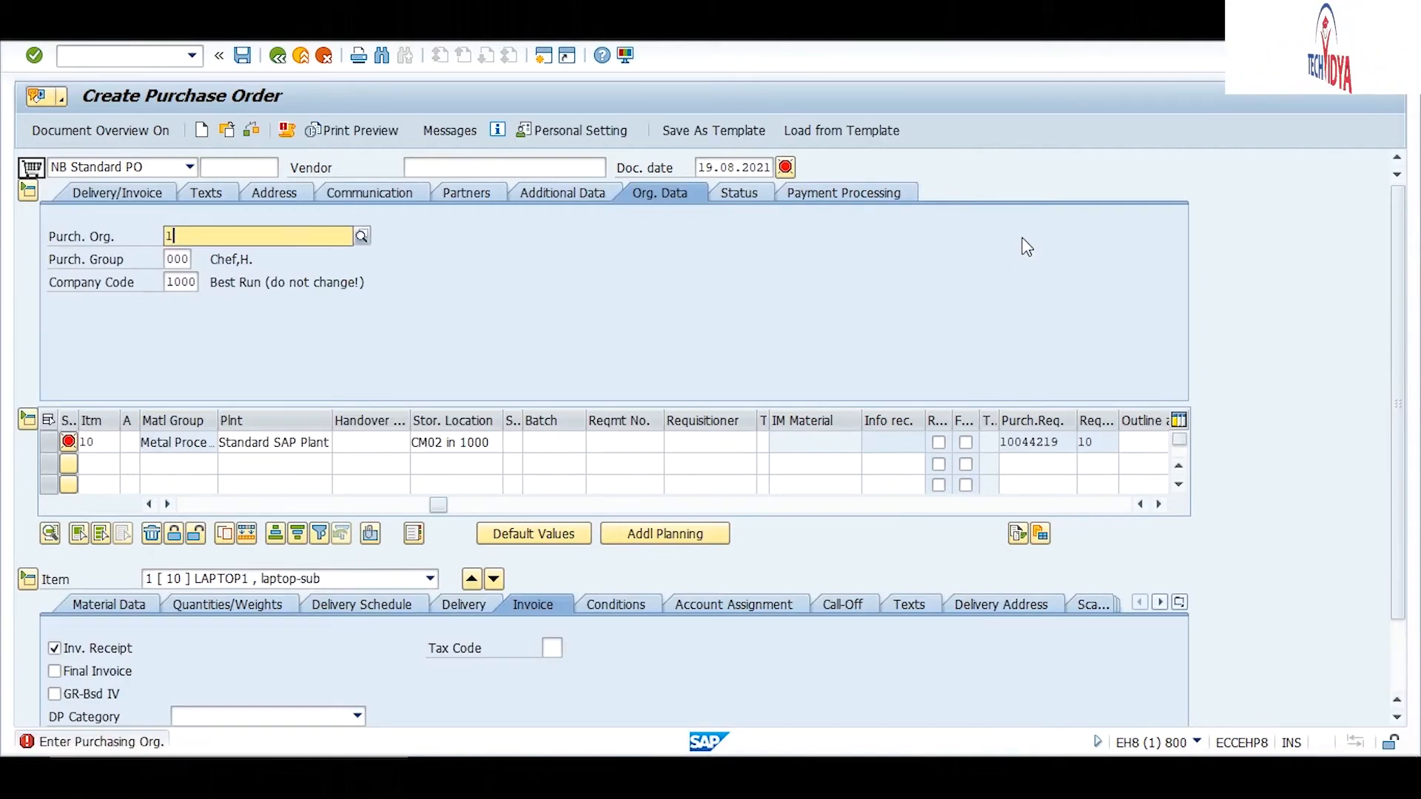
pyautogui.write('000')
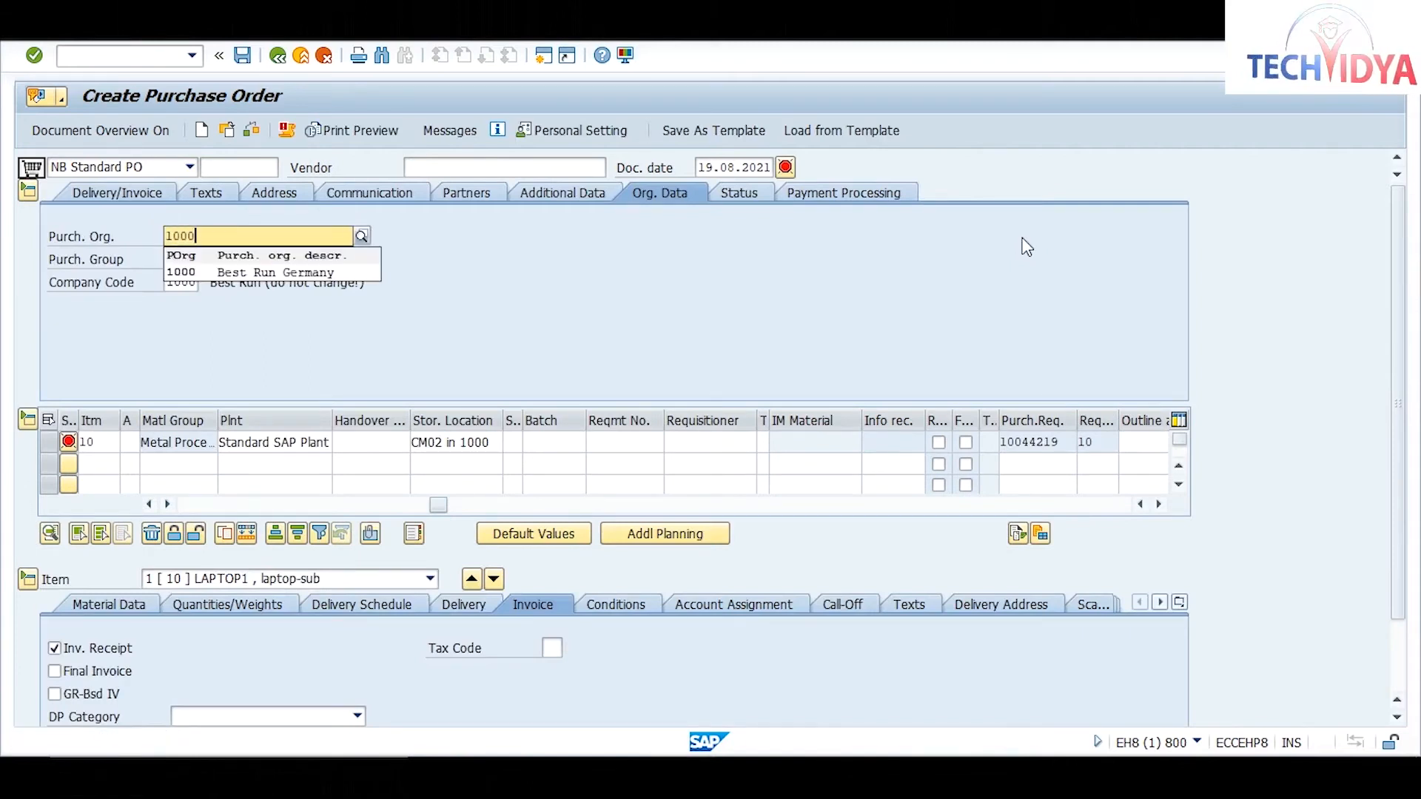
pyautogui.press('Down')
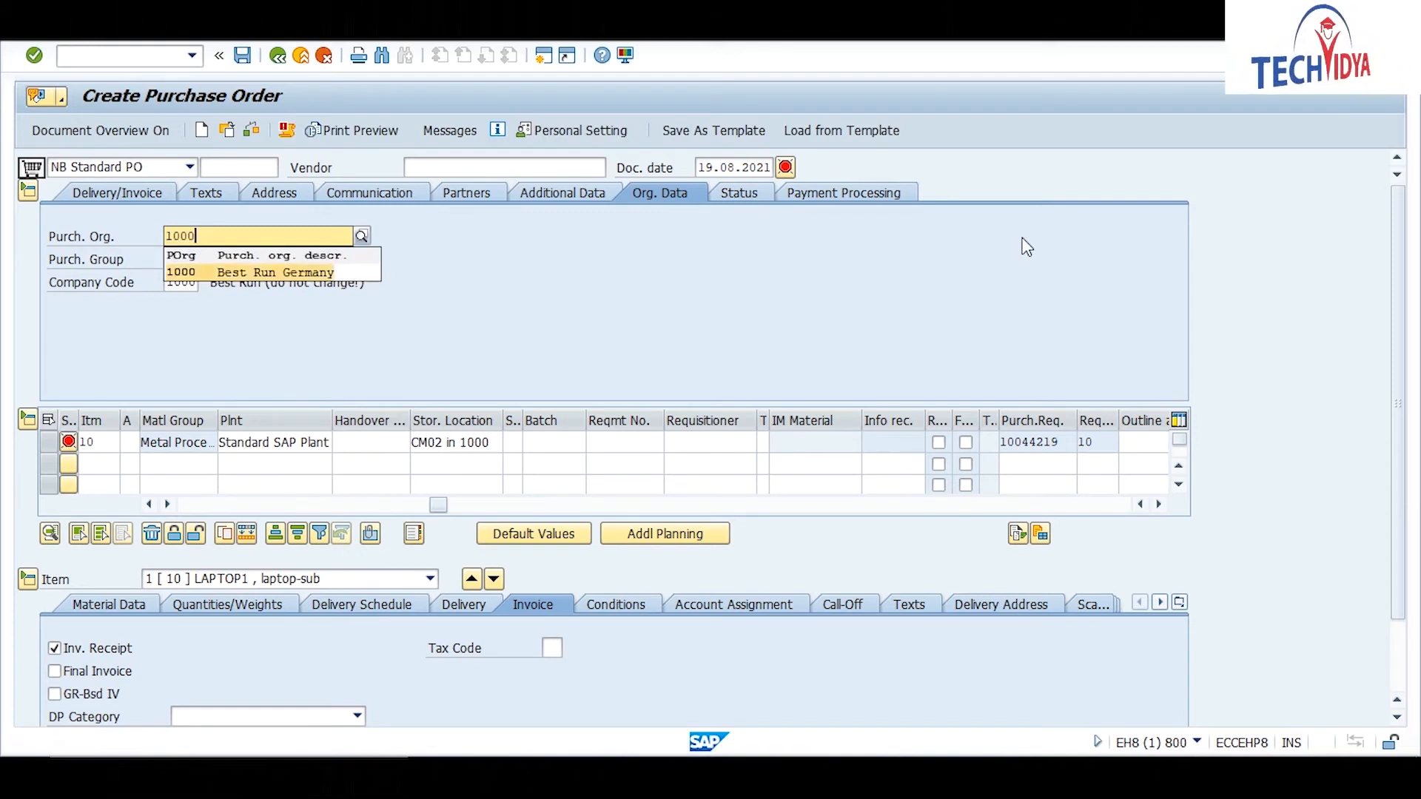
pyautogui.press('Return')
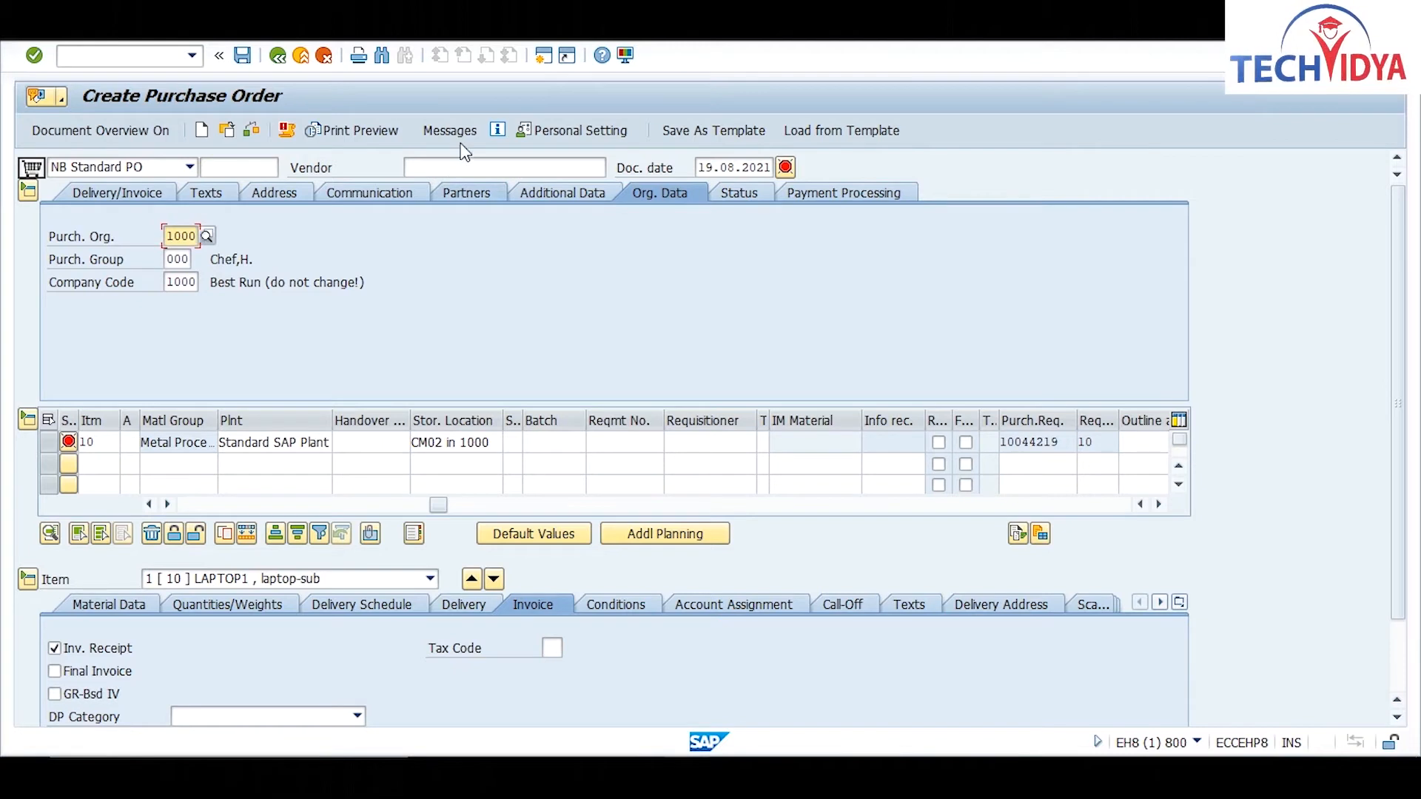
pyautogui.click(451, 169)
pyautogui.write('2000')
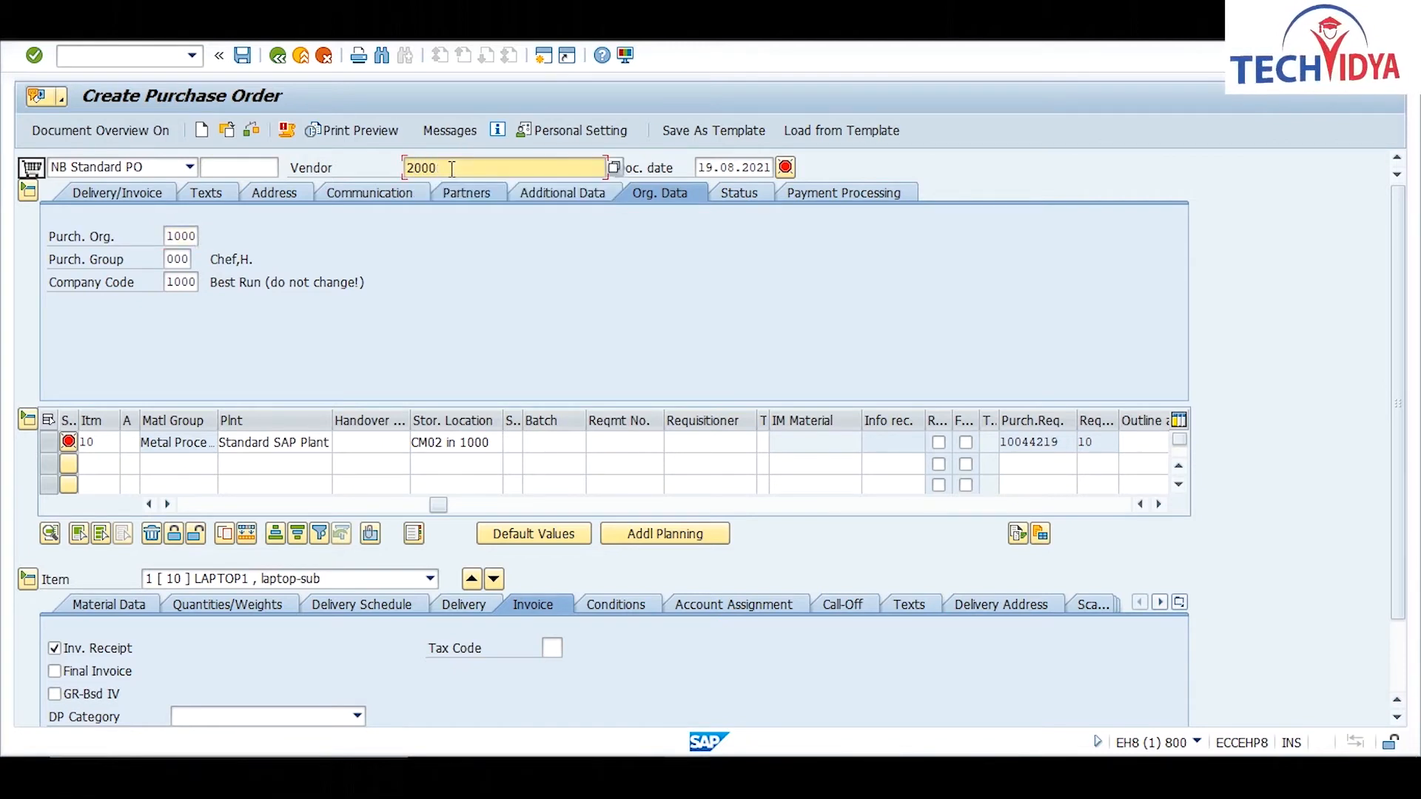
pyautogui.press('BackSpace')
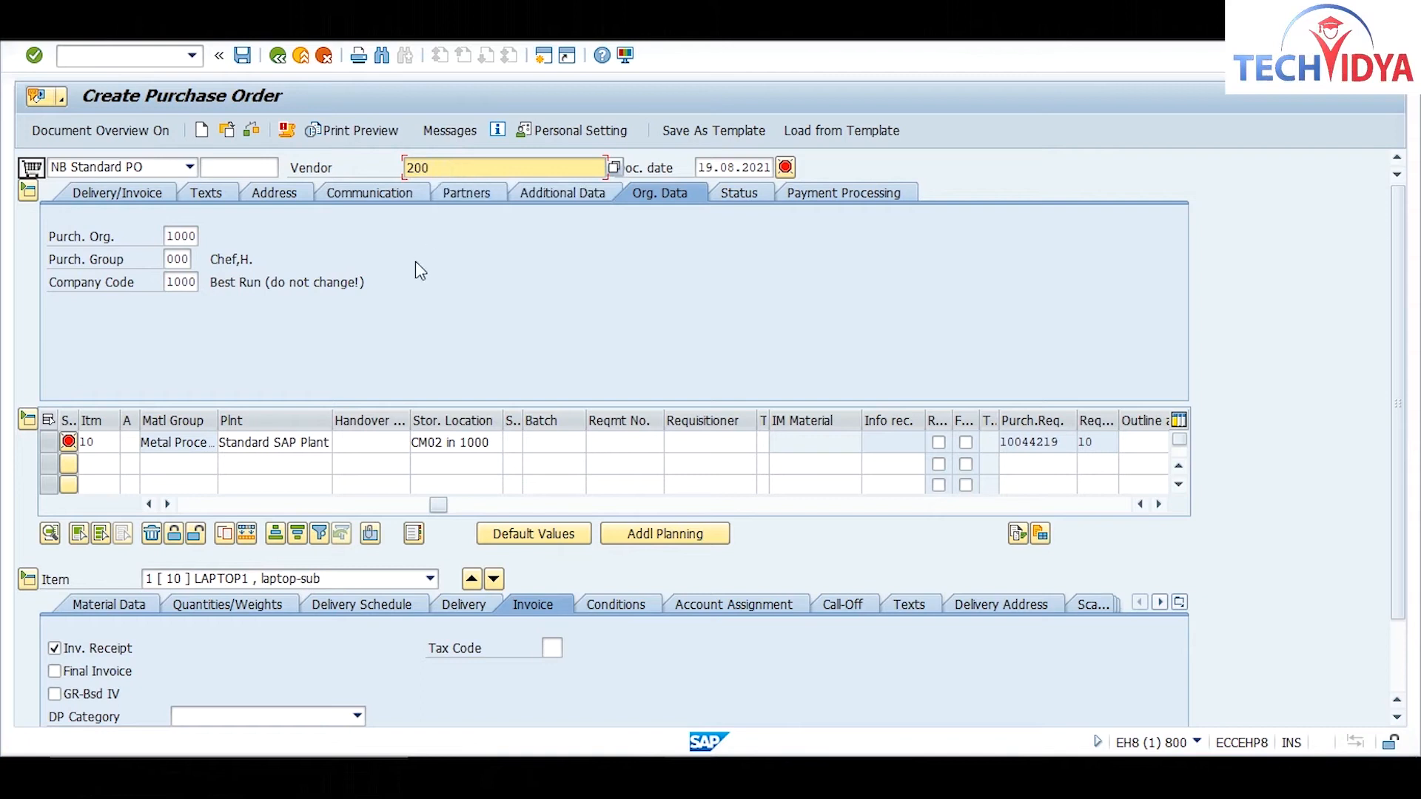
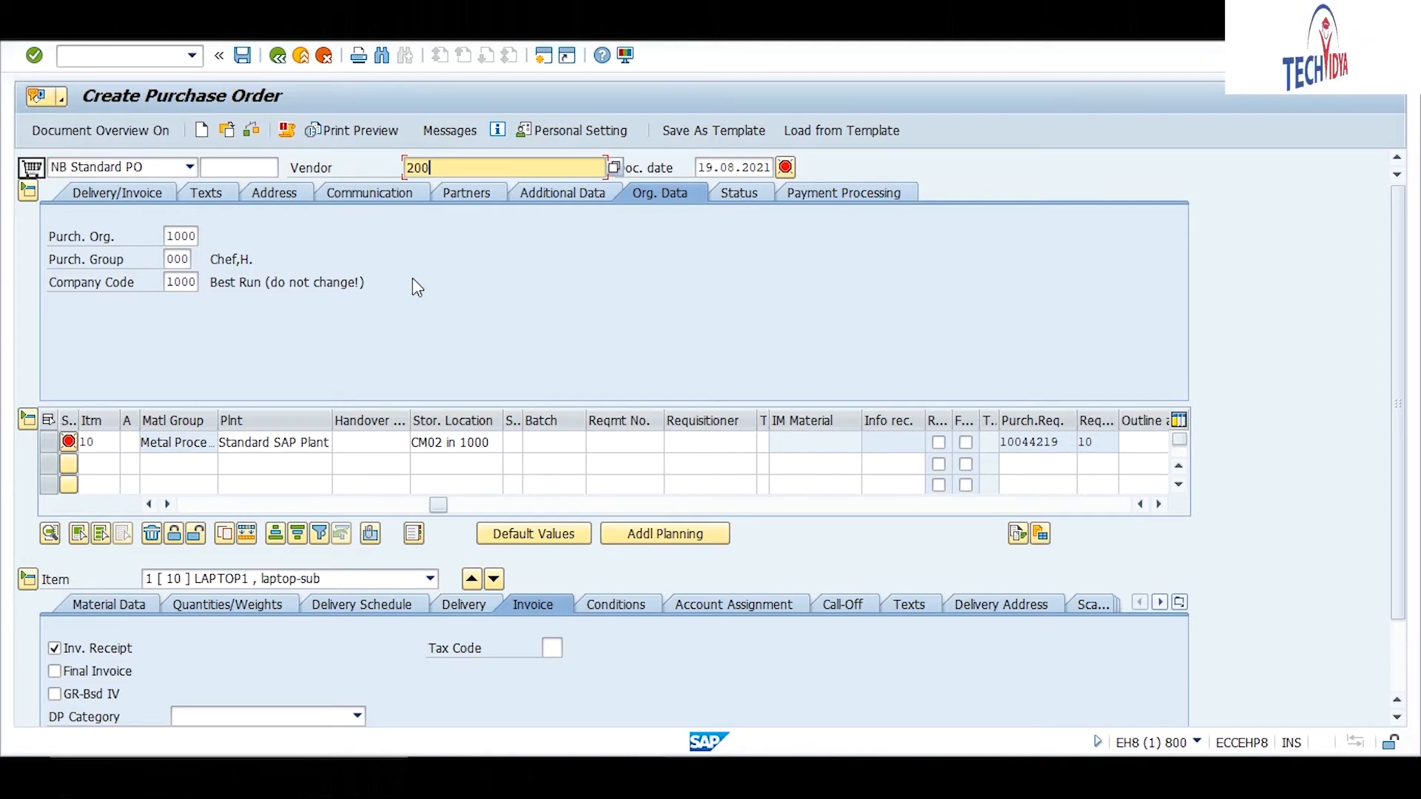
pyautogui.press('Return')
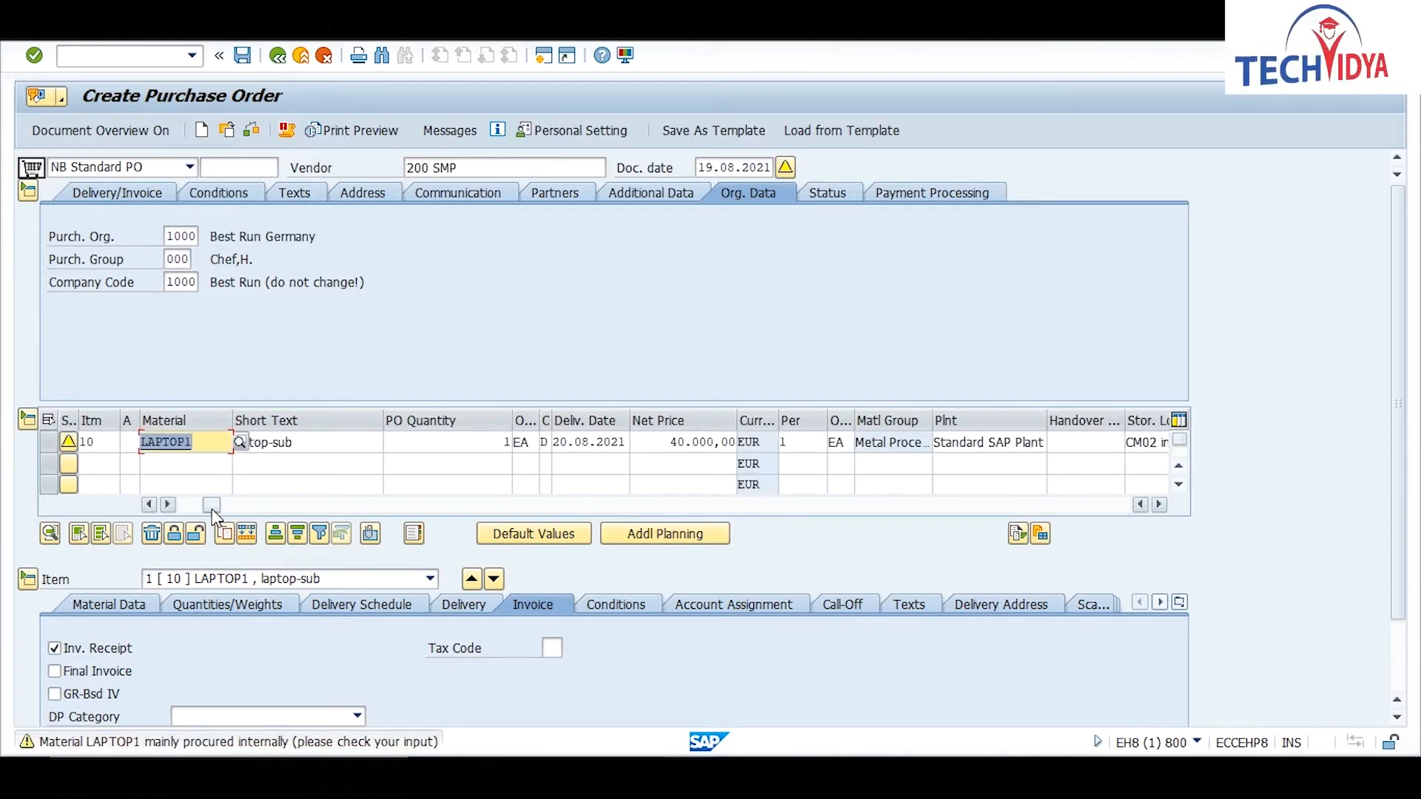
# Activate GR-based invoice verification for the LAPTOP1 item and review its subcontracting components, returning to the purchase order
pyautogui.click(176, 504)
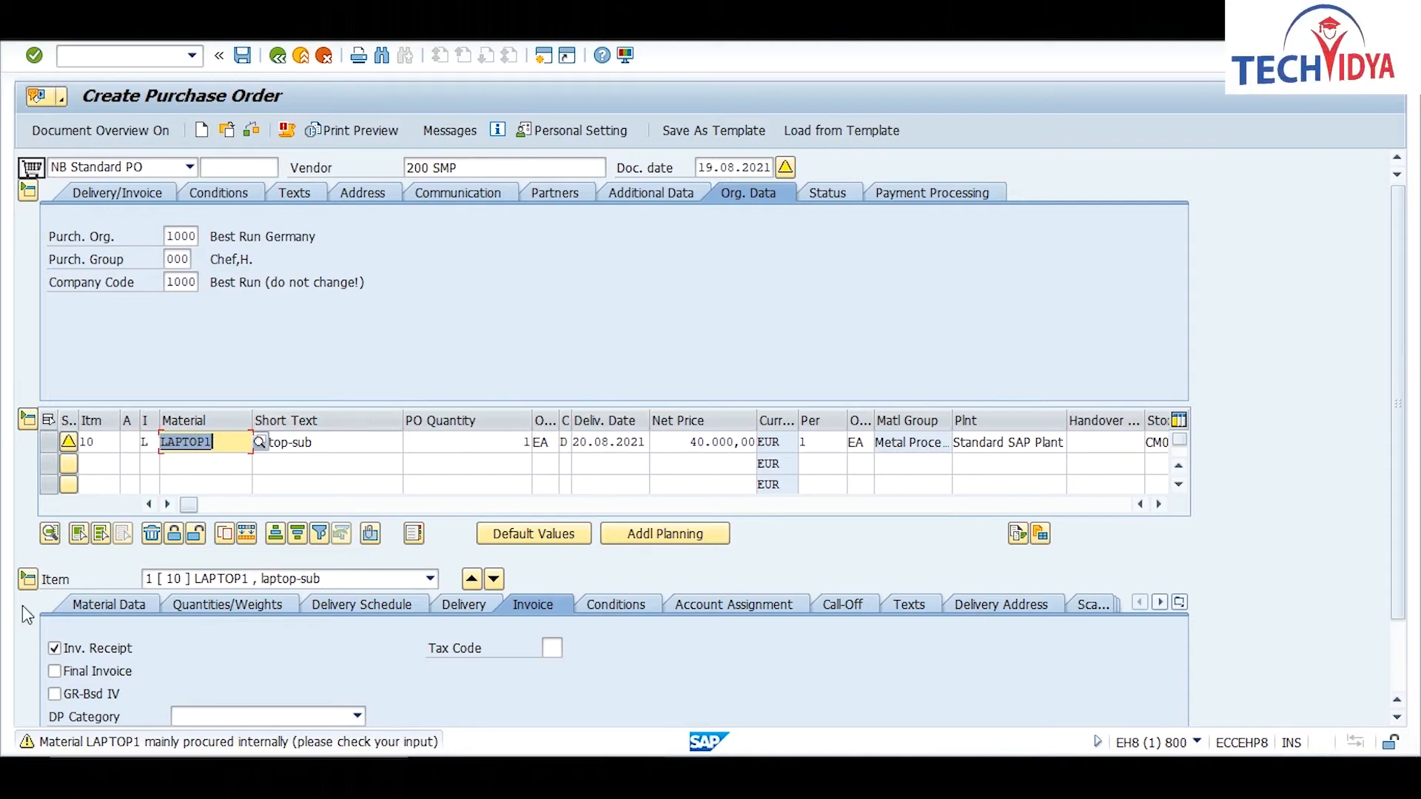
pyautogui.click(54, 694)
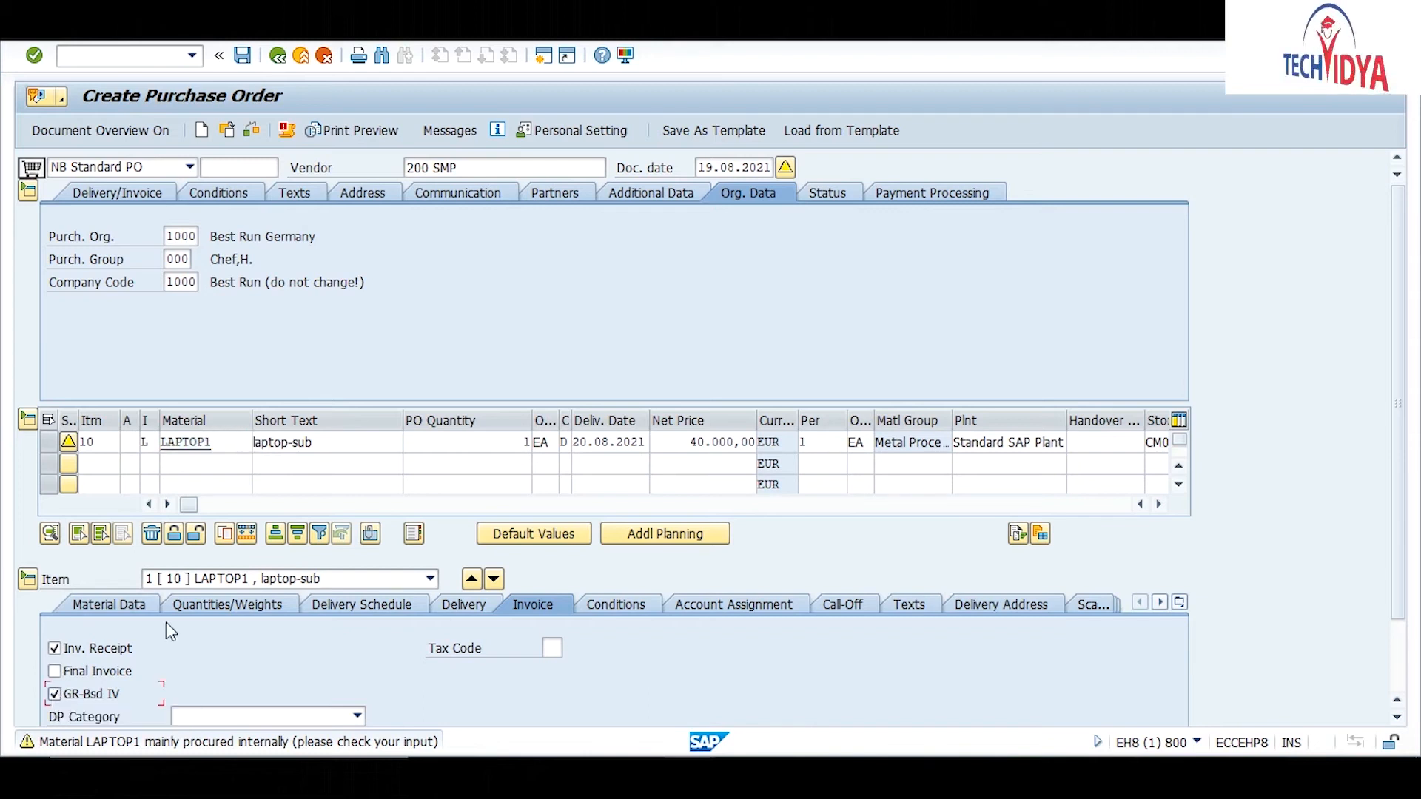
pyautogui.click(112, 609)
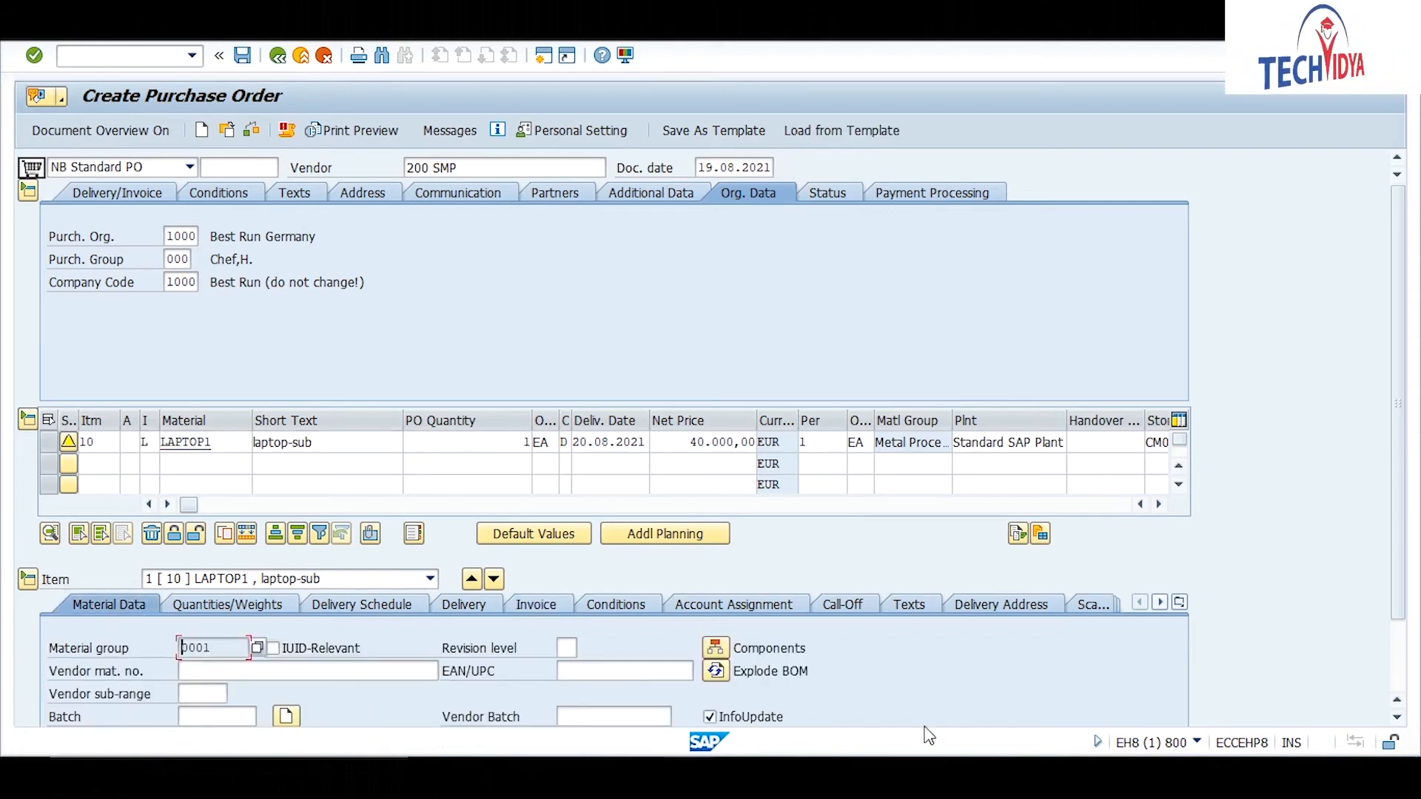
pyautogui.click(715, 648)
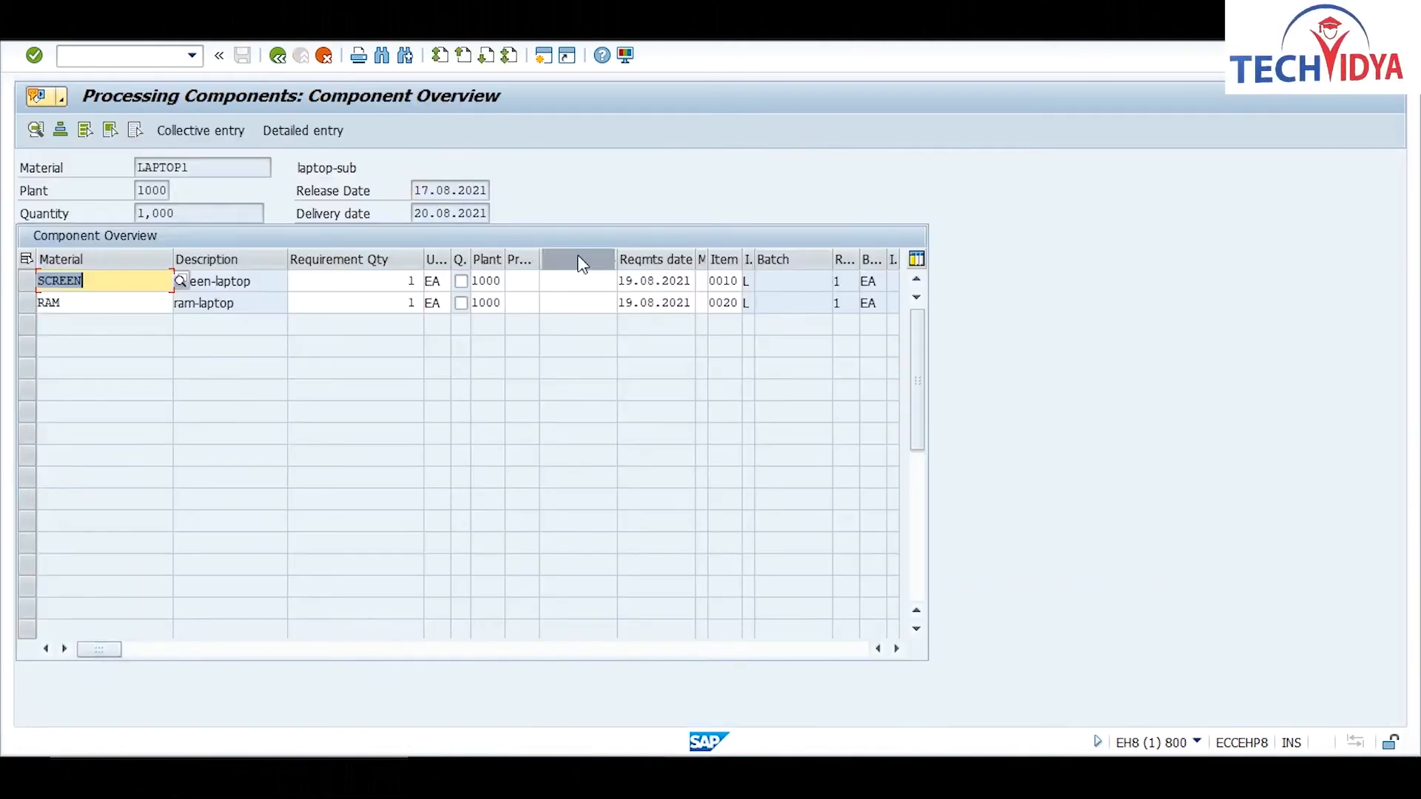
pyautogui.click(277, 56)
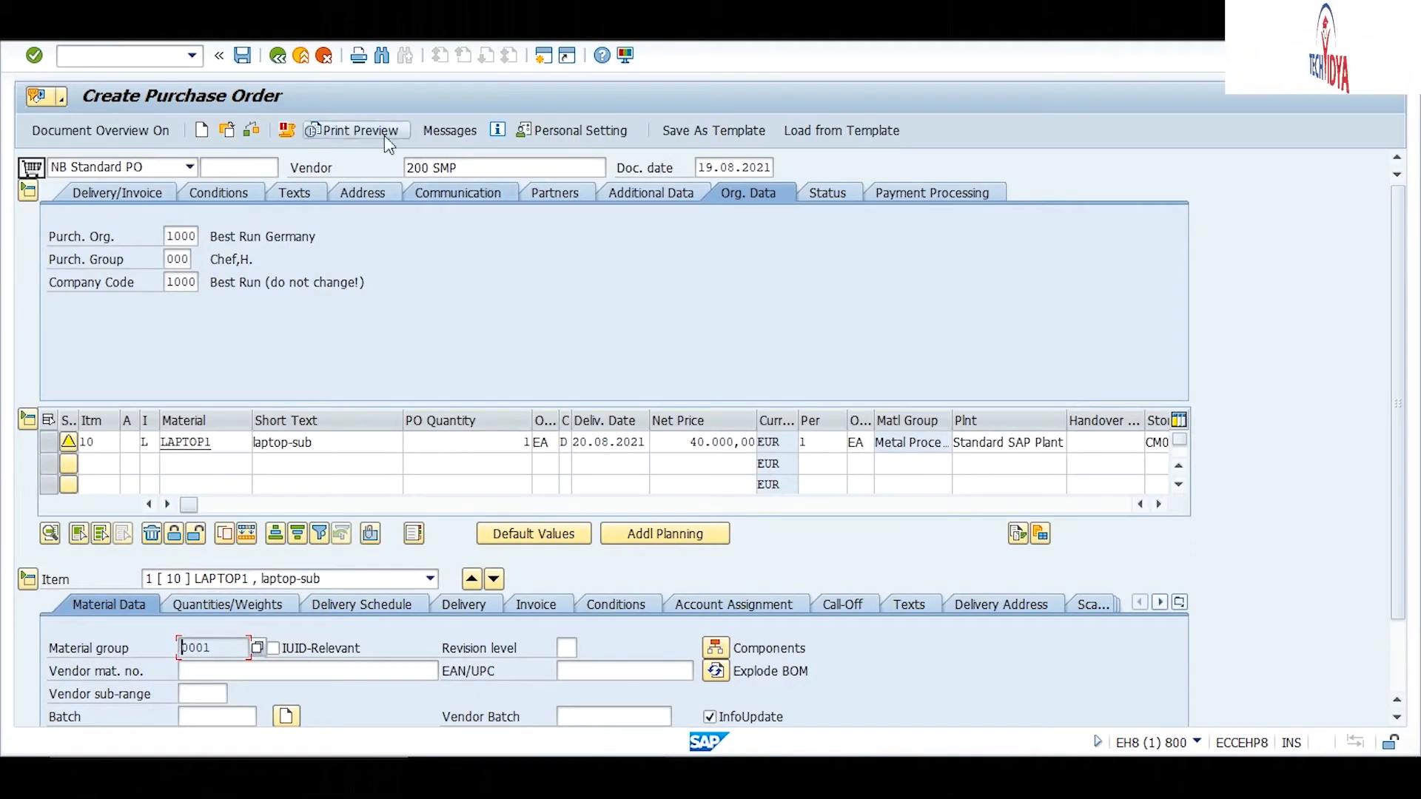
# Check the LAPTOP1 purchase order for errors and save it
pyautogui.click(251, 133)
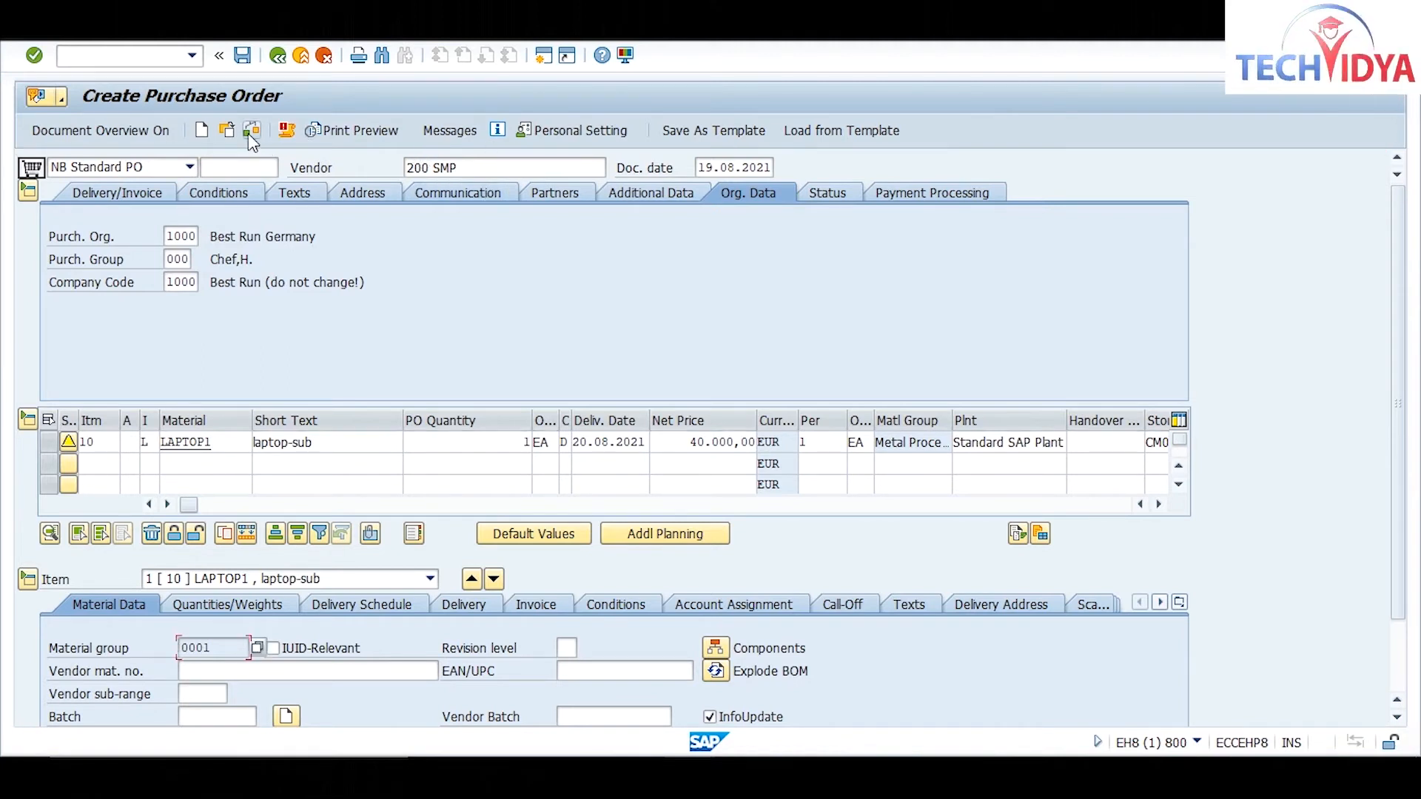
pyautogui.click(242, 56)
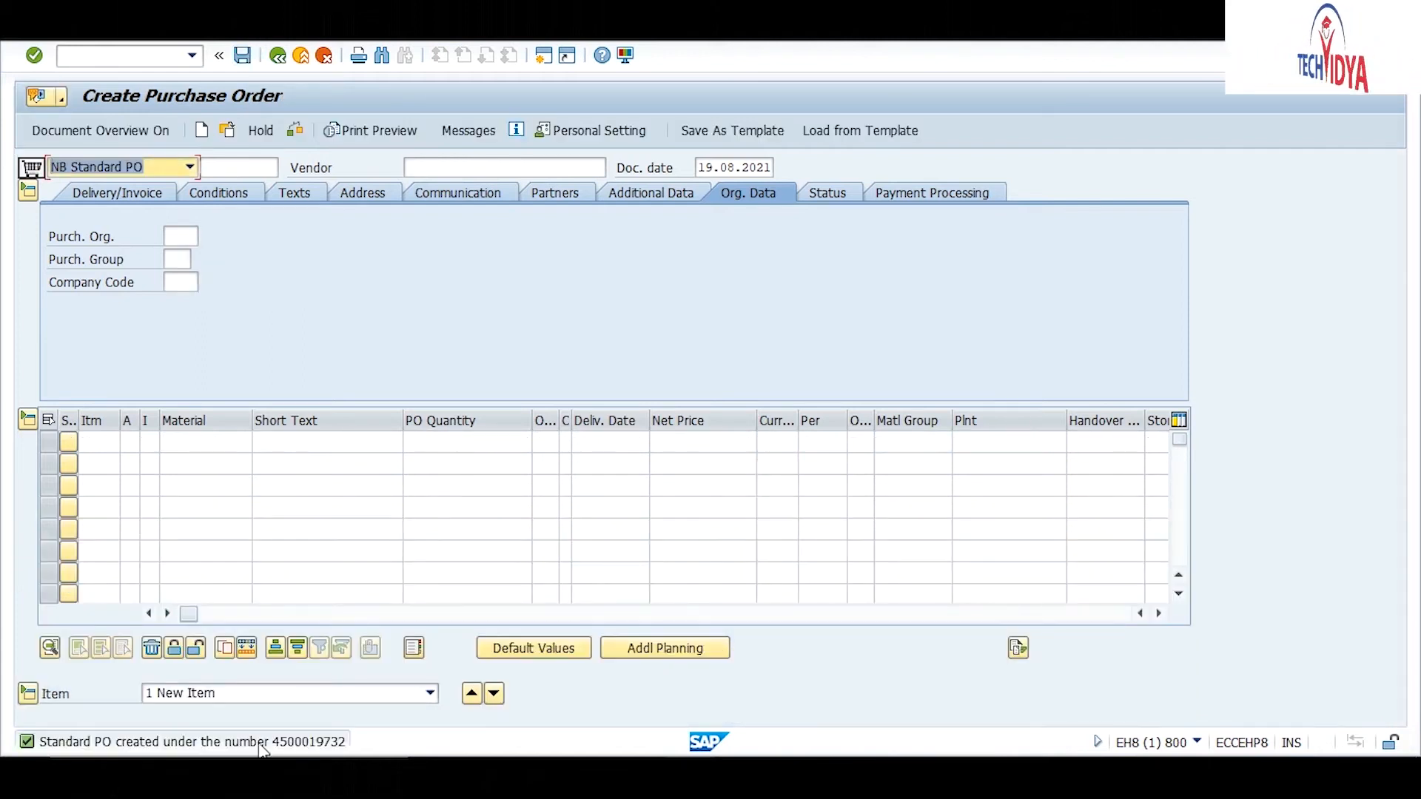
# Open the details of the purchase order creation message, copy its heading text and close the Performance Assistant
pyautogui.doubleClick(263, 742)
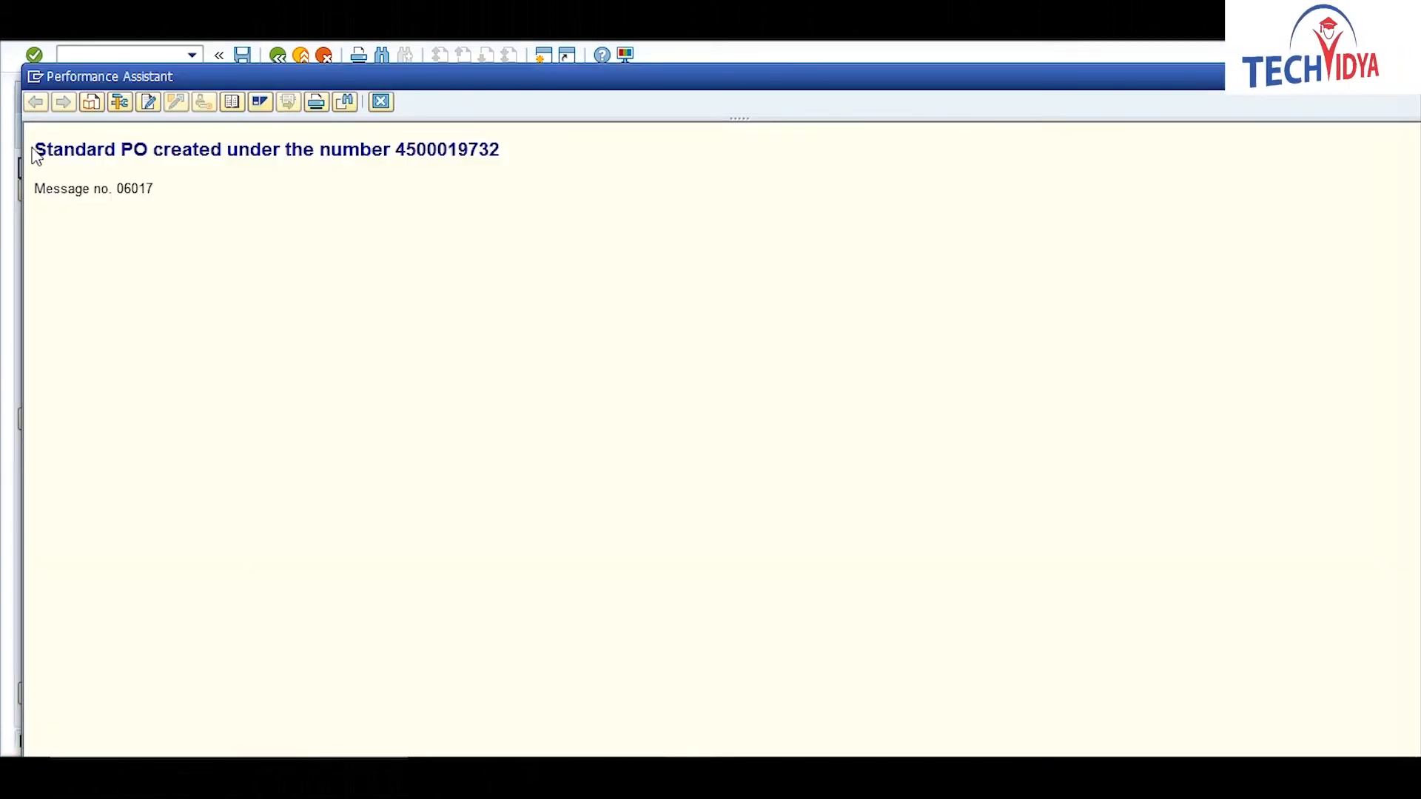
pyautogui.moveTo(37, 151); pyautogui.dragTo(551, 169)
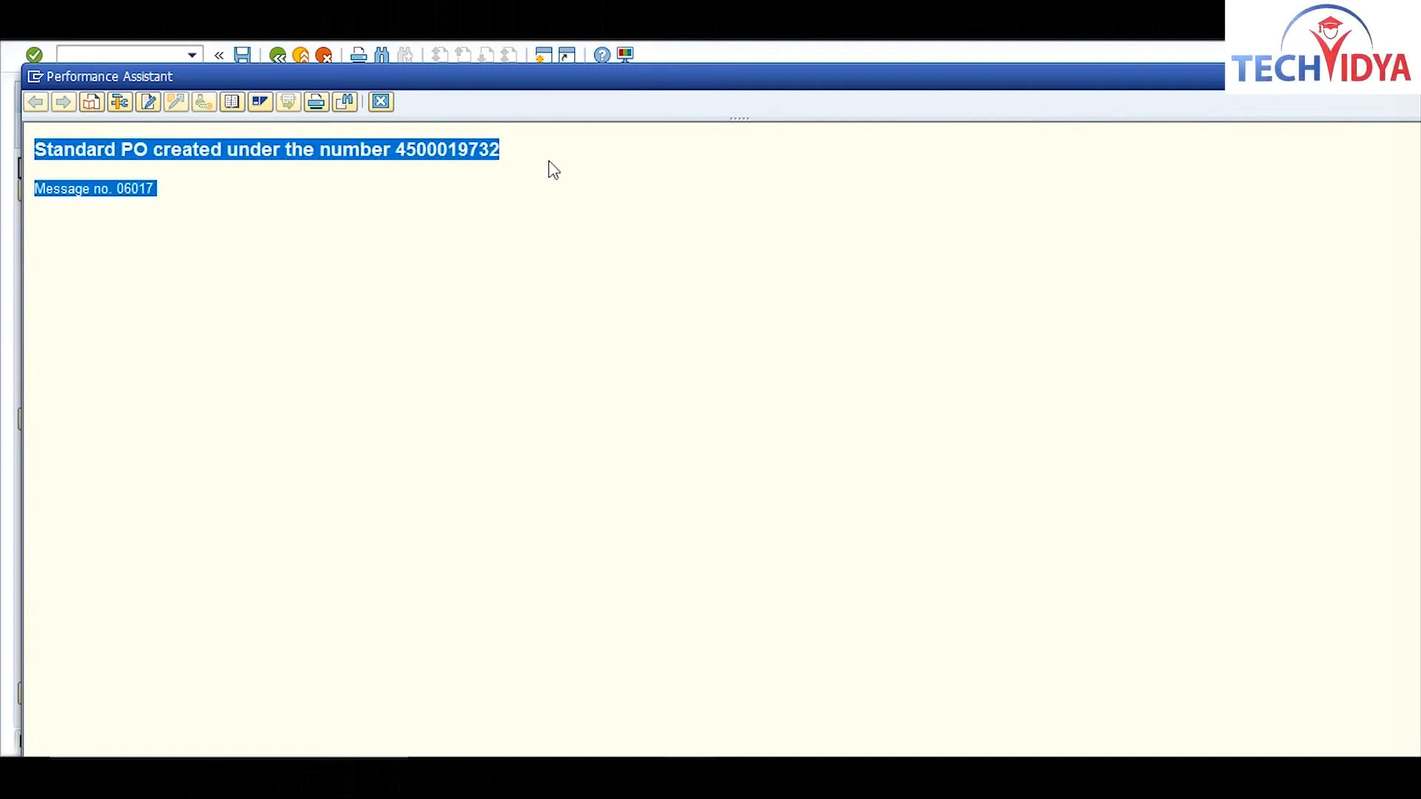
pyautogui.click(551, 169)
pyautogui.moveTo(36, 148); pyautogui.dragTo(484, 129)
pyautogui.hotkey('ctrl', 'c')
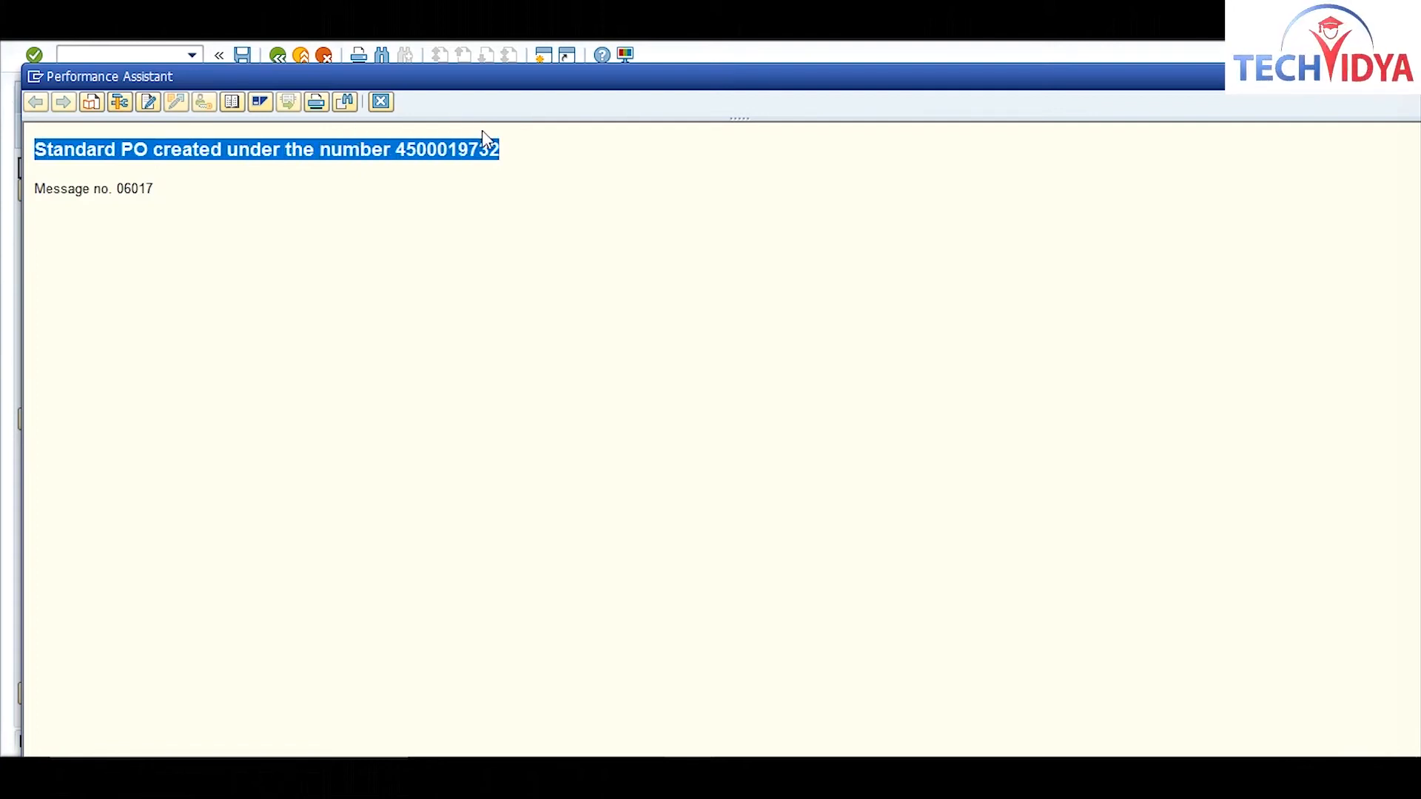
pyautogui.click(379, 101)
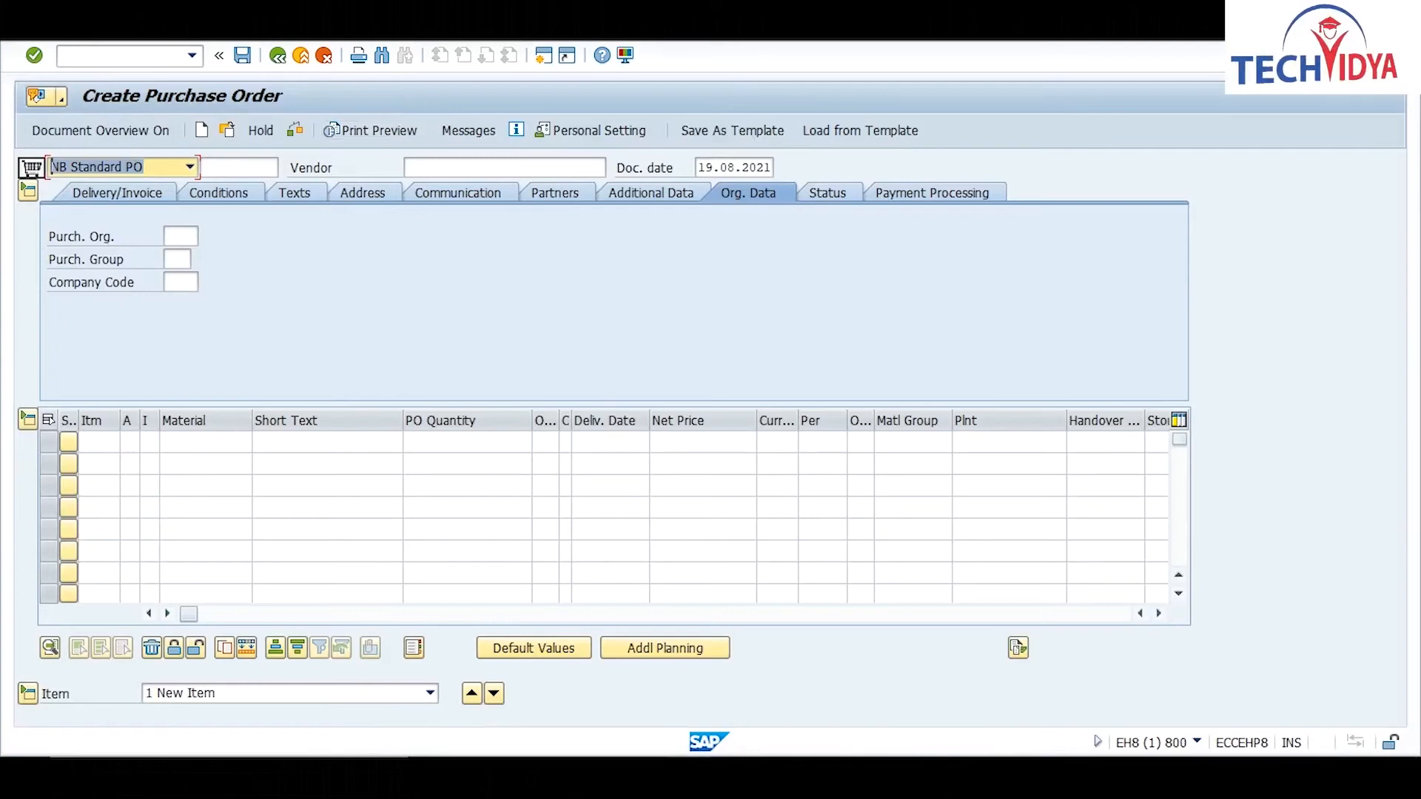
# Switch to the SUBC notes in Notepad, paste the purchase order message below the requisition line, and minimize the notes
pyautogui.moveTo(690, 774)
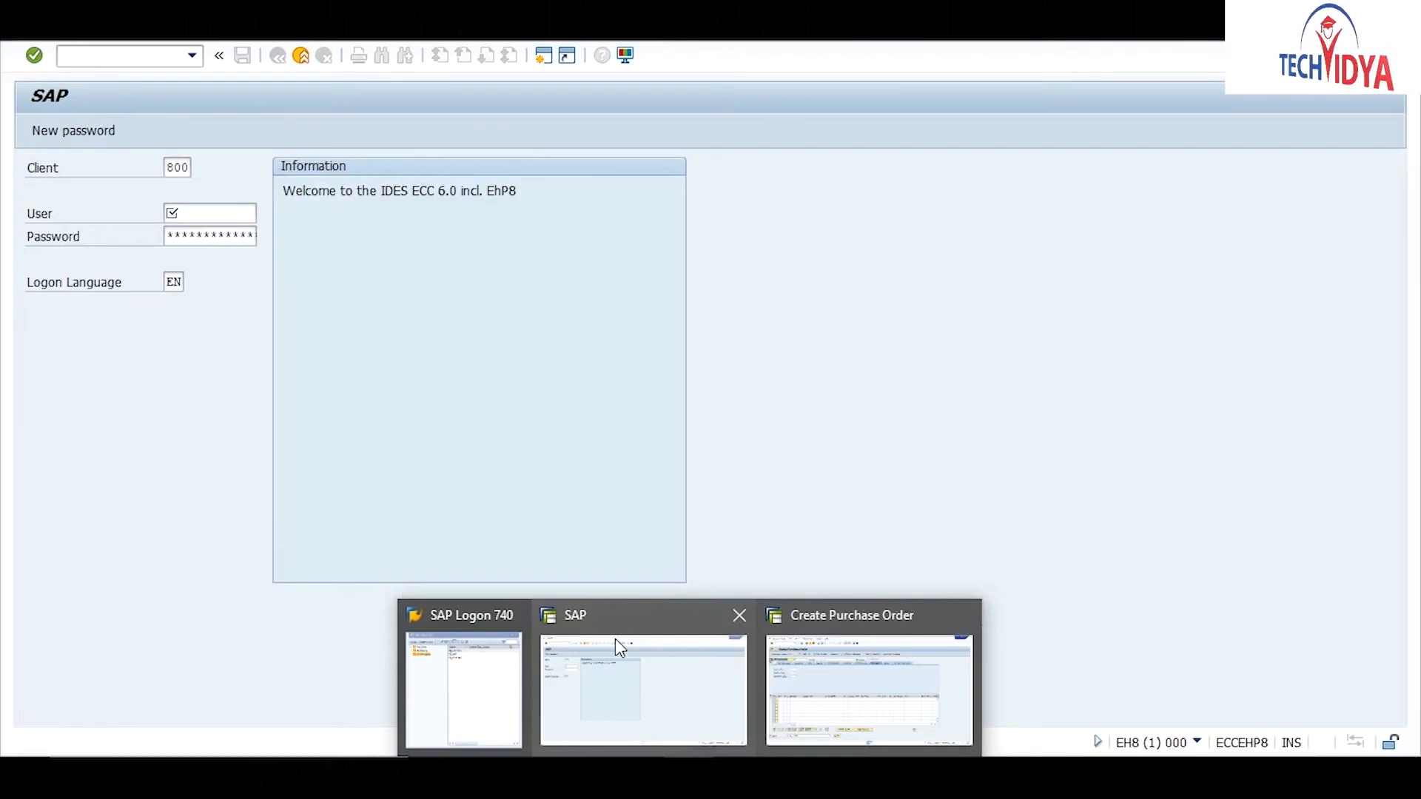
pyautogui.click(840, 774)
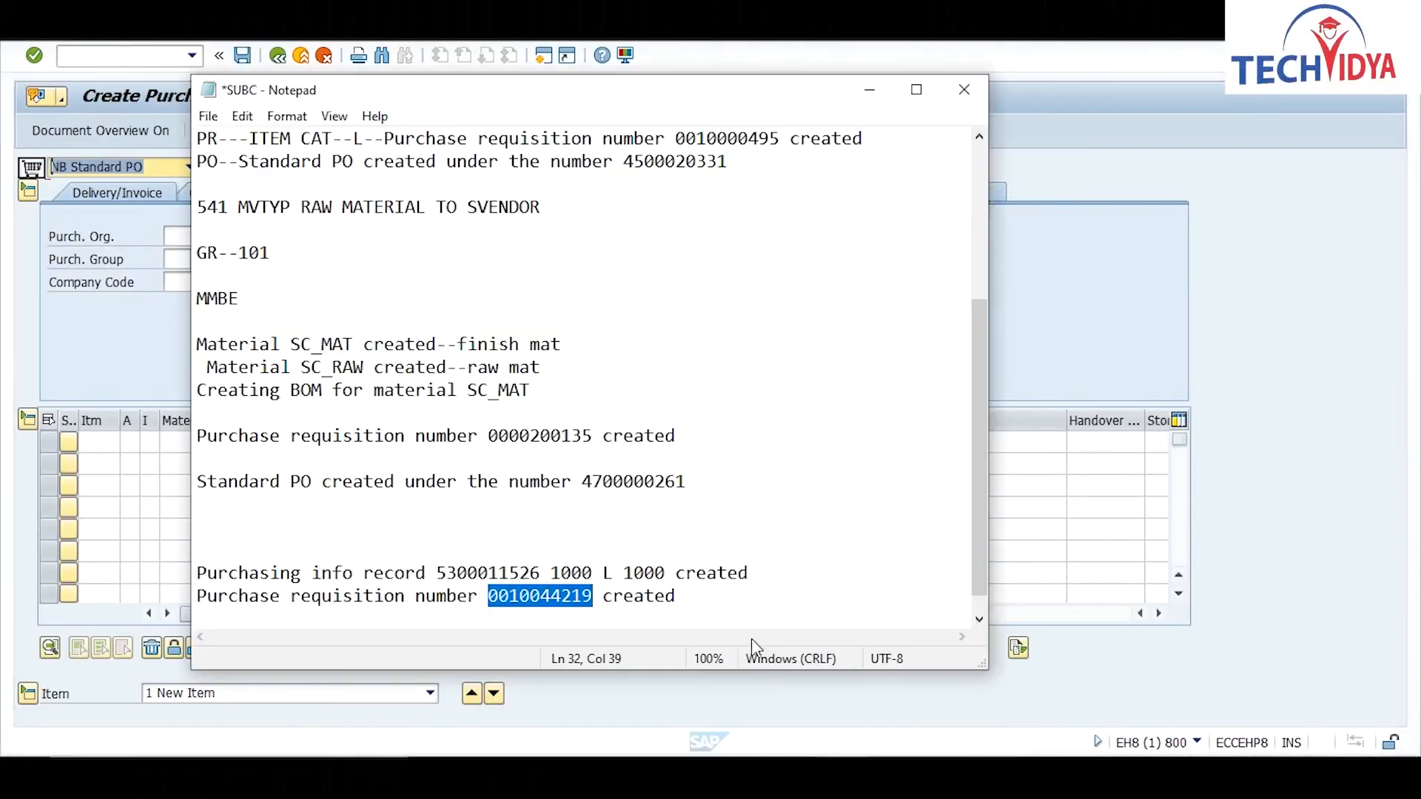
pyautogui.click(705, 604)
pyautogui.press('Return')
pyautogui.press('Return')
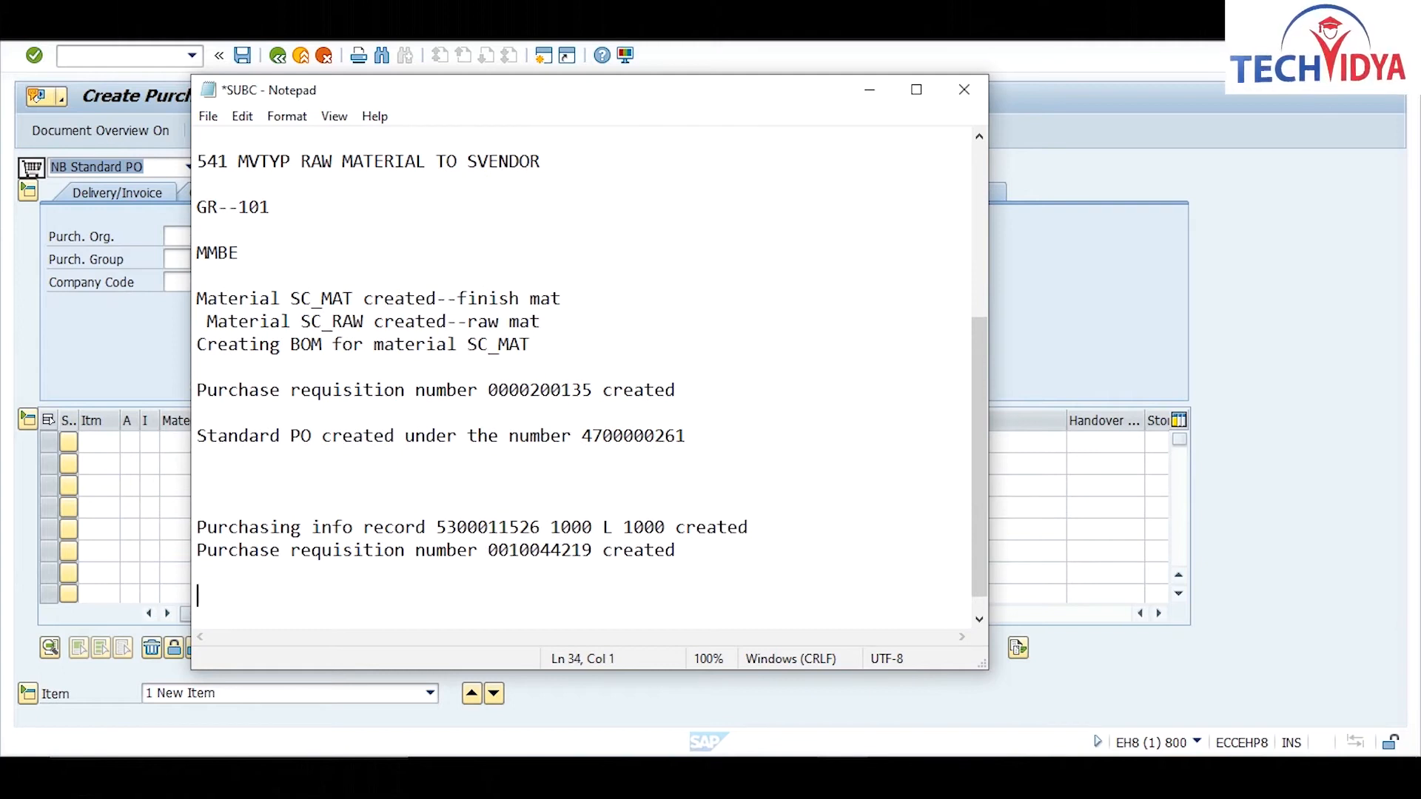
pyautogui.hotkey('ctrl', 'v')
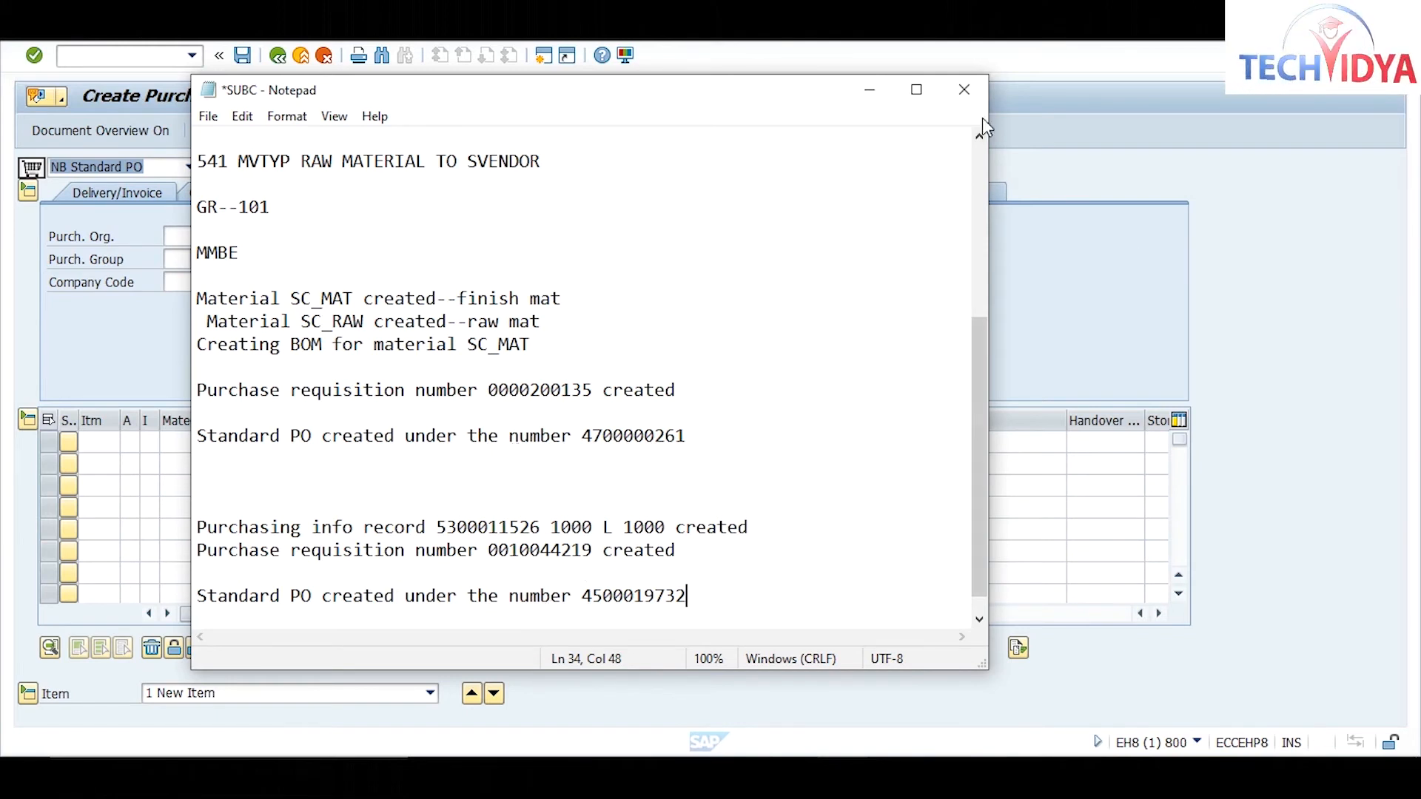
pyautogui.click(872, 90)
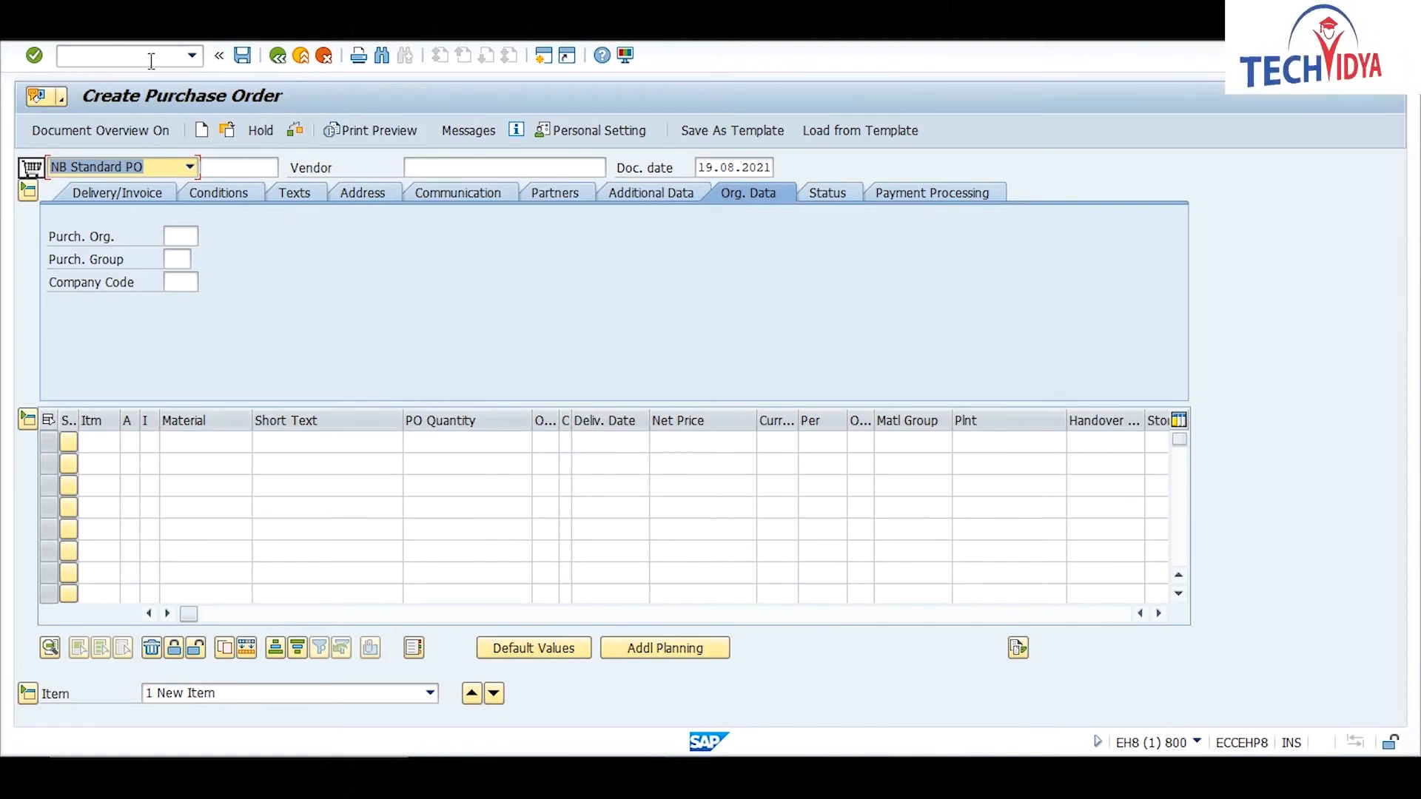
# Open a new SAP session and start transaction MB1C for entering other goods receipts
pyautogui.click(547, 63)
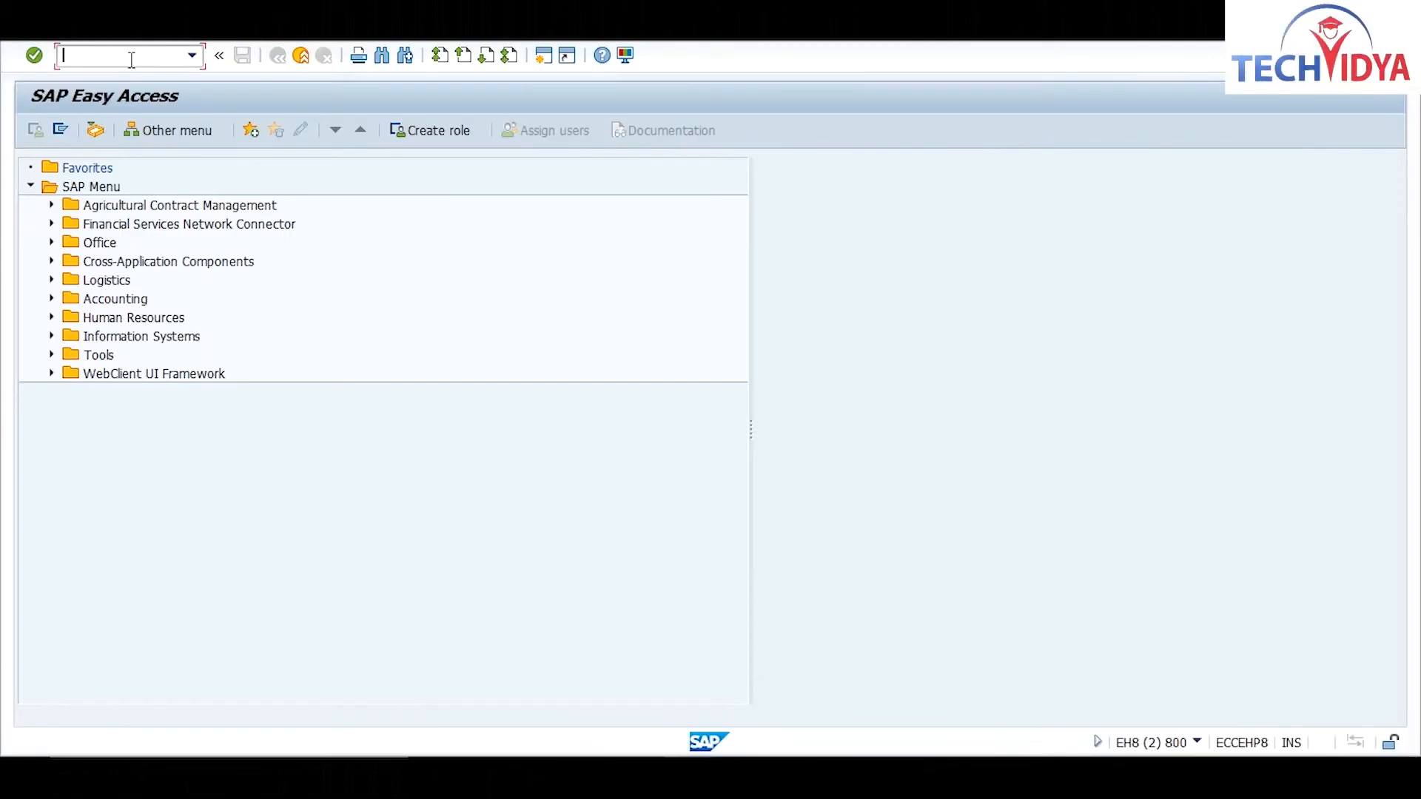
pyautogui.write('spro')
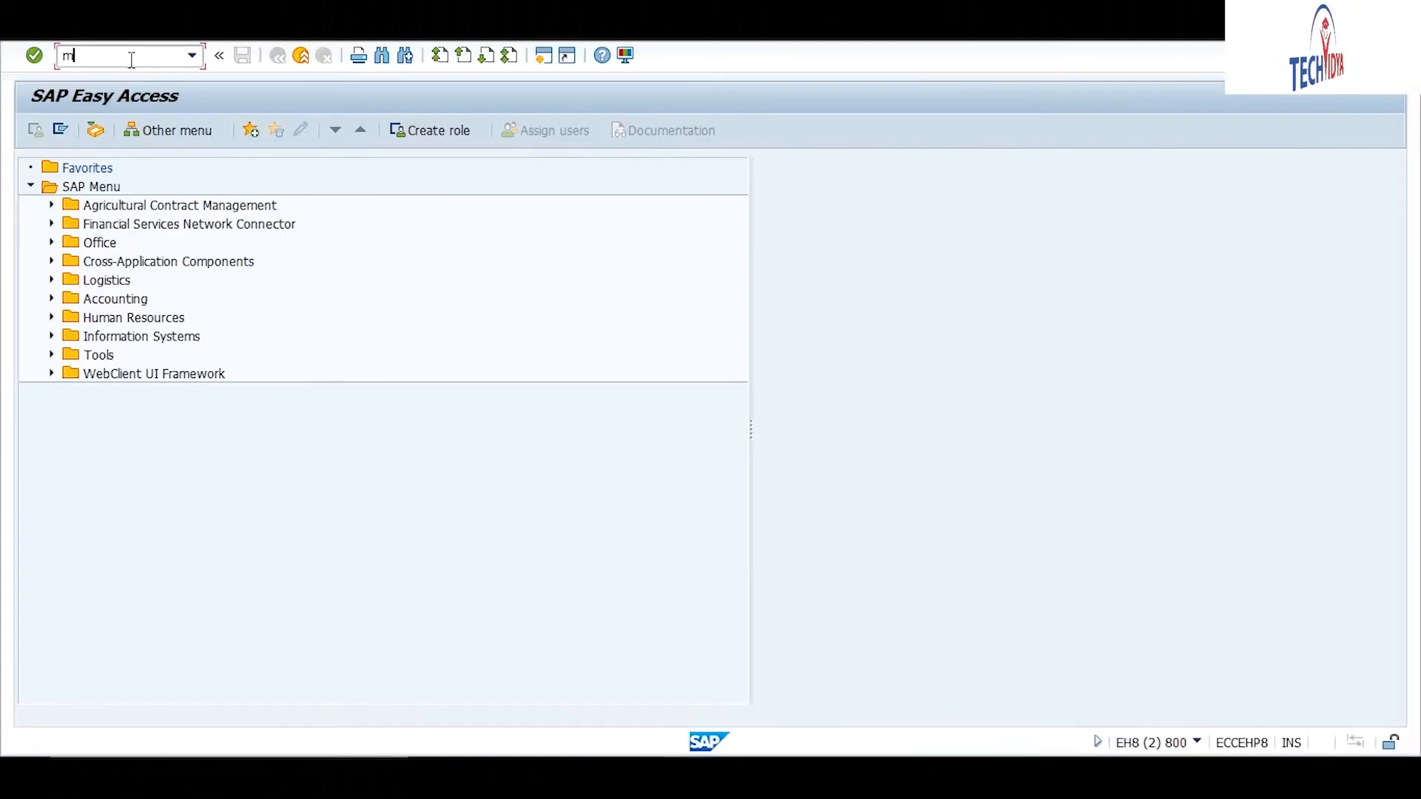
pyautogui.press('Return')
pyautogui.write('1c')
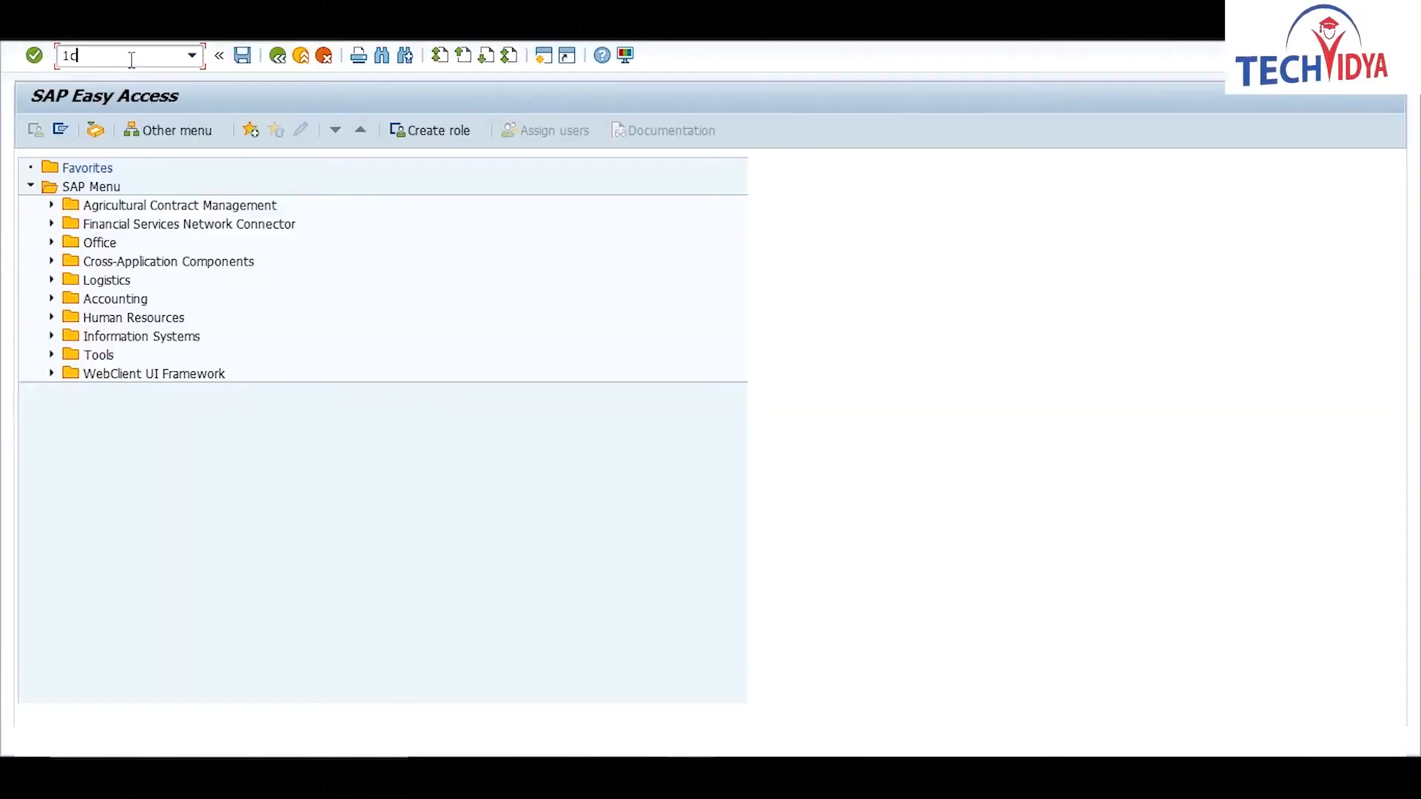
pyautogui.press('BackSpace')
pyautogui.press('BackSpace')
pyautogui.write('mb1c')
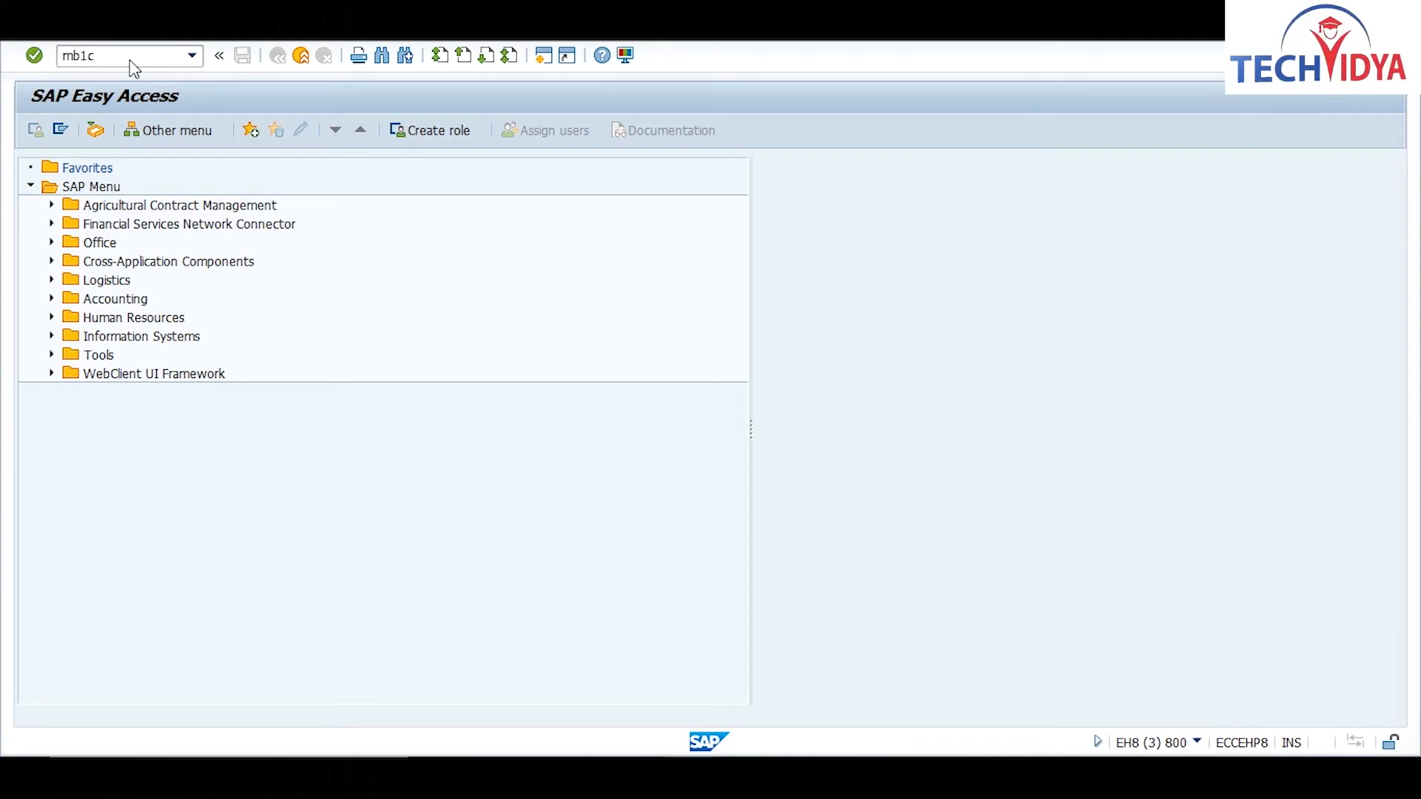
pyautogui.press('Return')
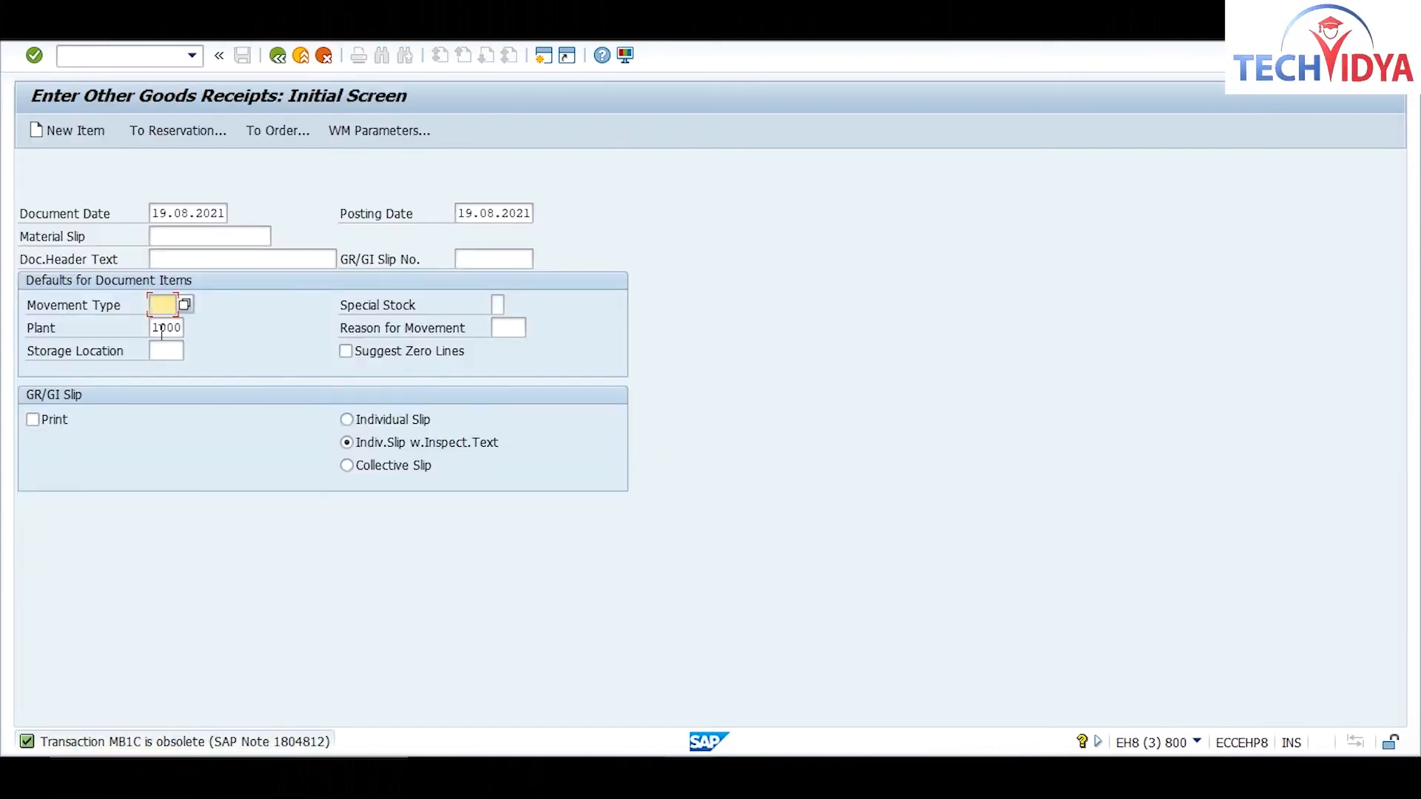
# Set movement type 561 and storage location CM01 for plant 1000, and continue to the goods receipt items
pyautogui.write('561')
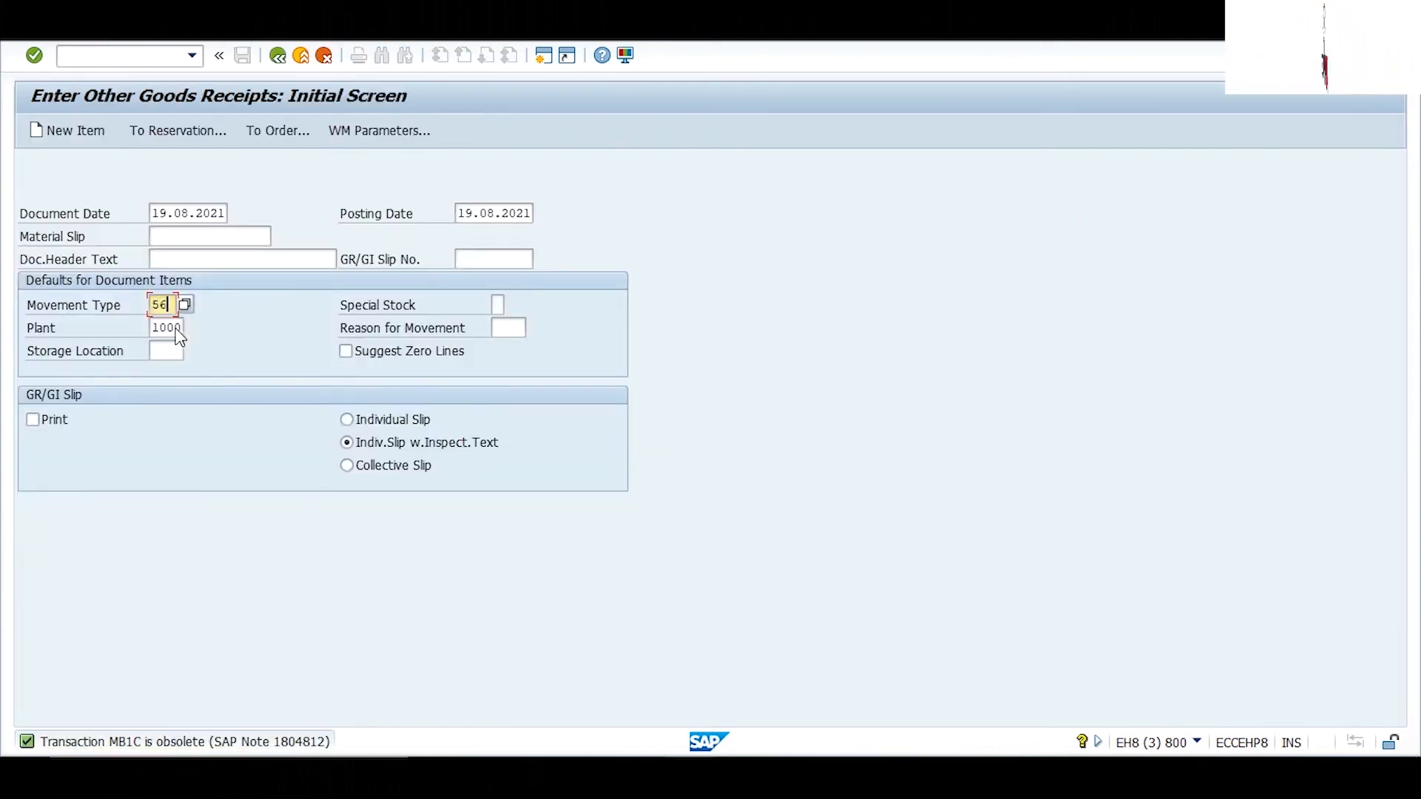
pyautogui.press('Tab')
pyautogui.press('Tab')
pyautogui.press('Tab')
pyautogui.press('Tab')
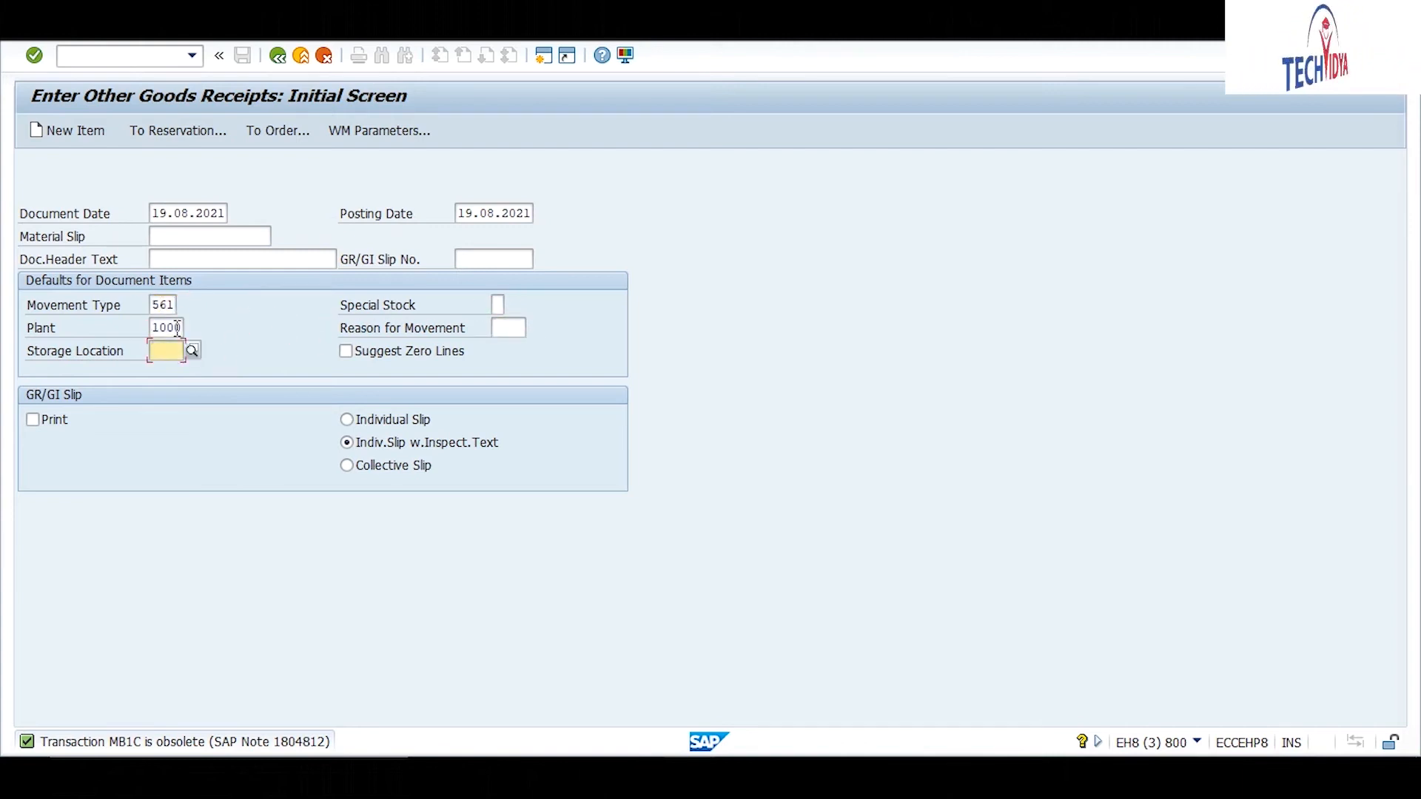
pyautogui.write('cm01')
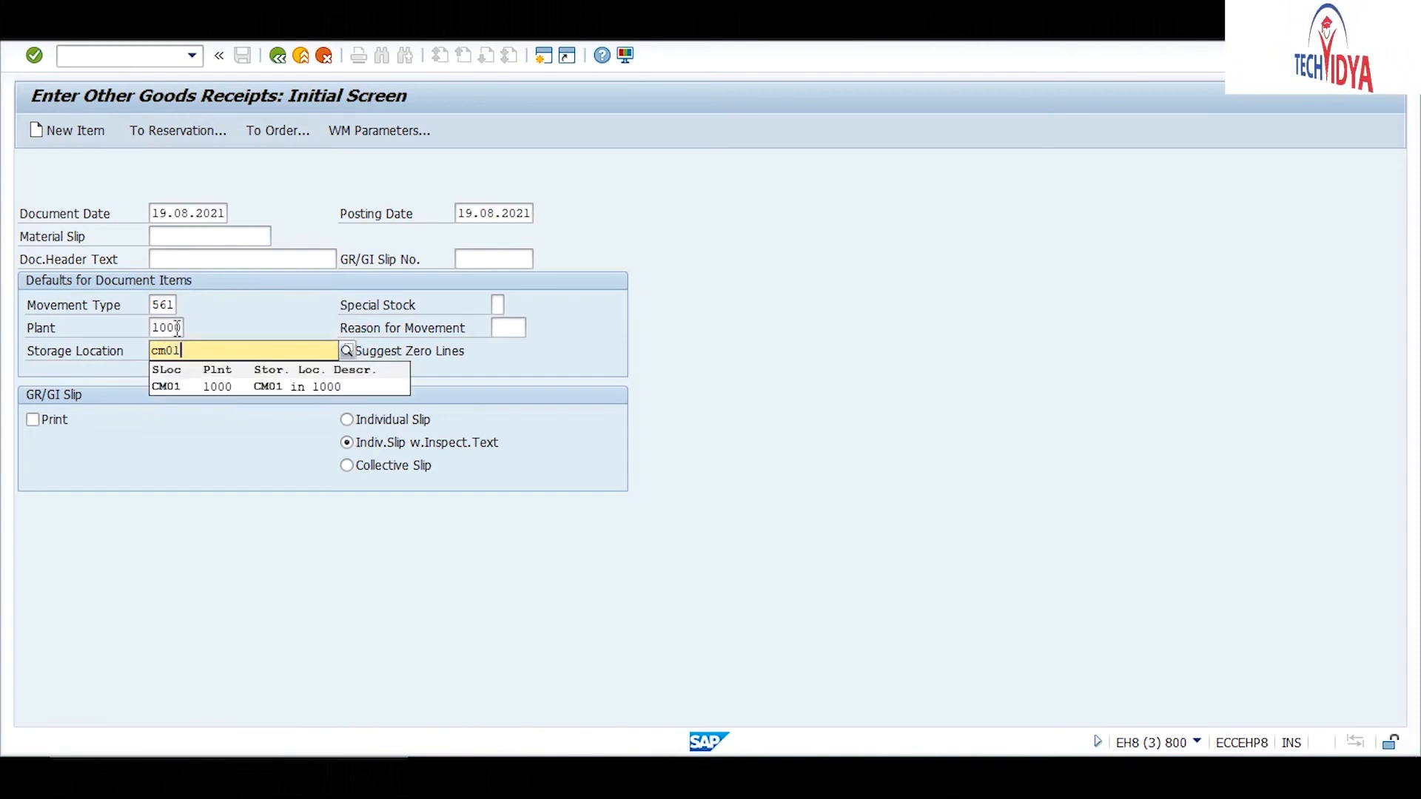
pyautogui.press('Down')
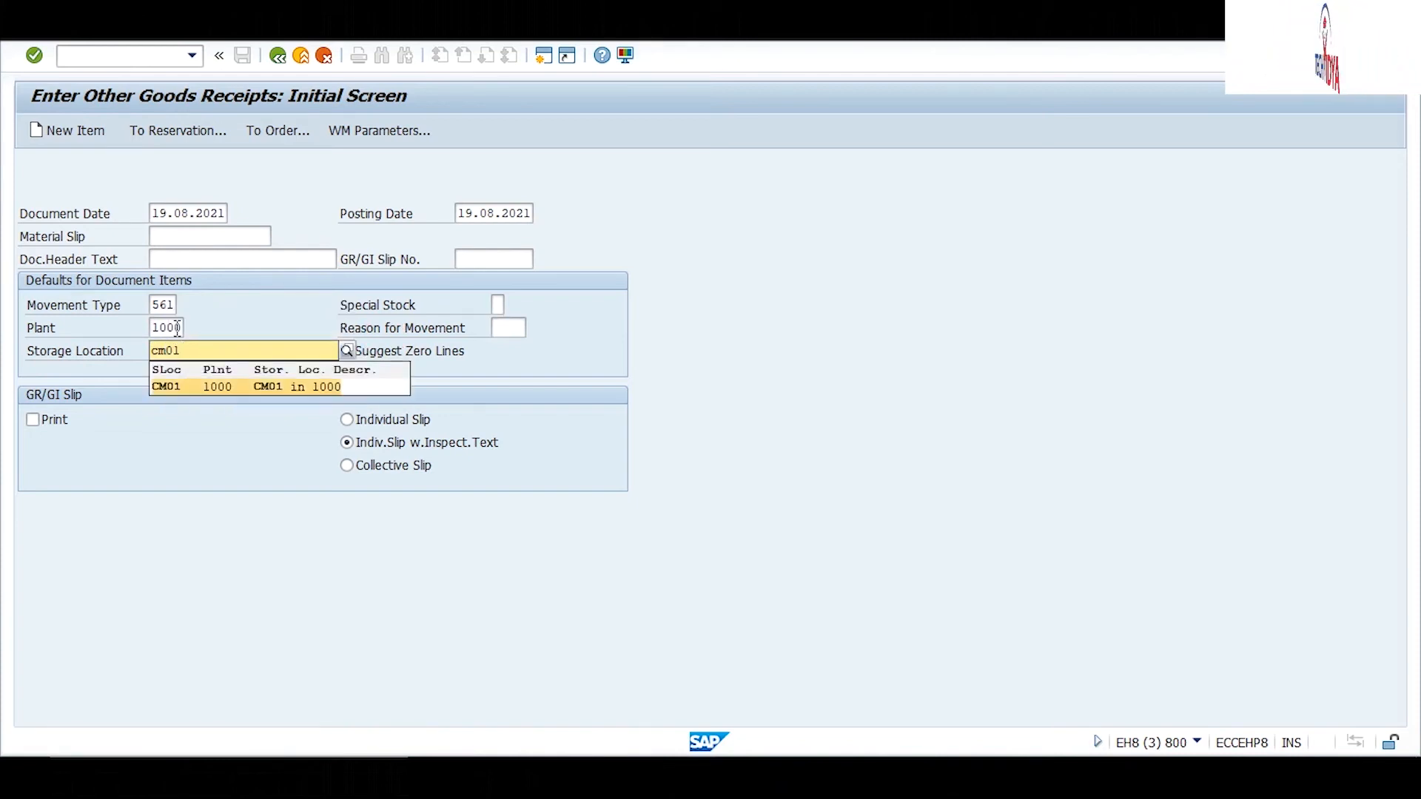
pyautogui.press('Return')
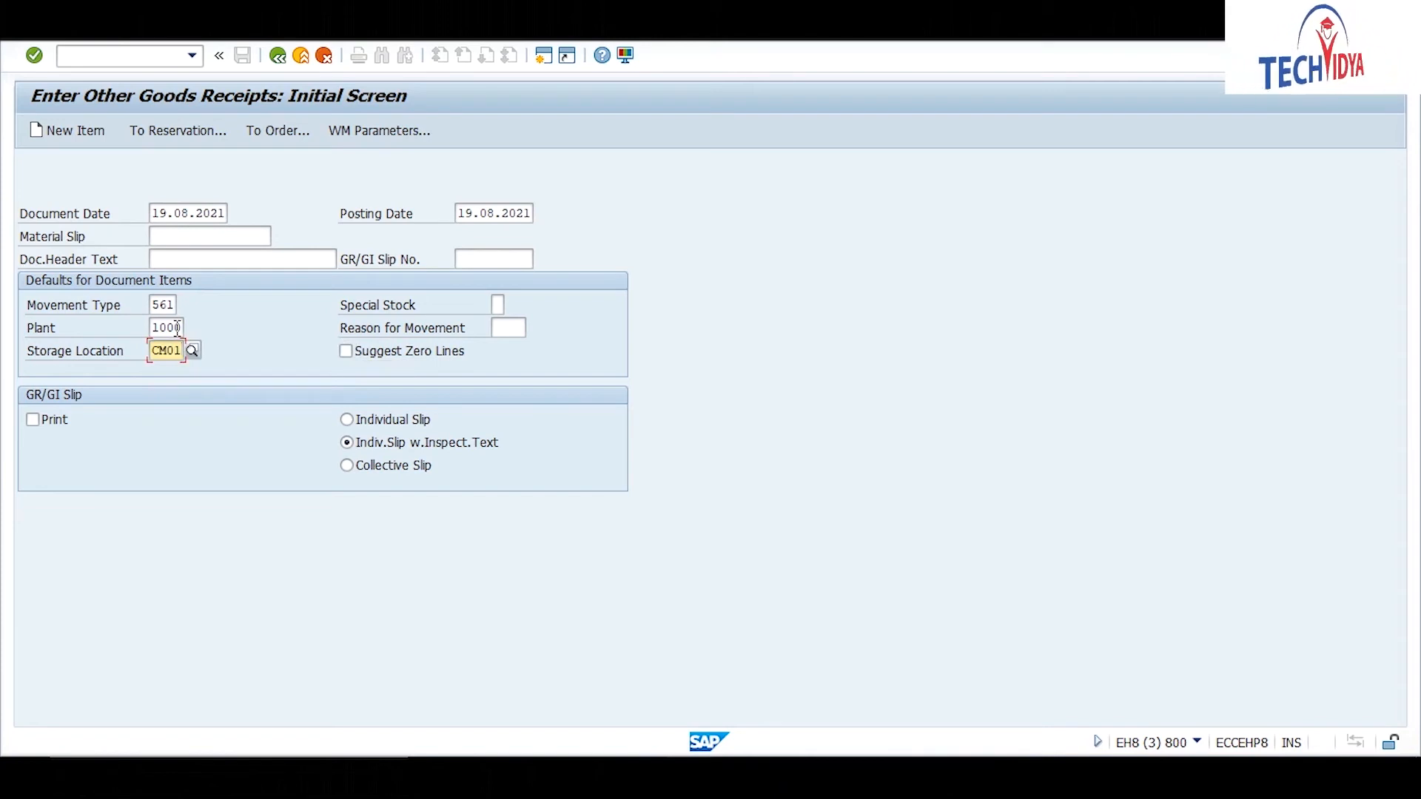
pyautogui.press('Return')
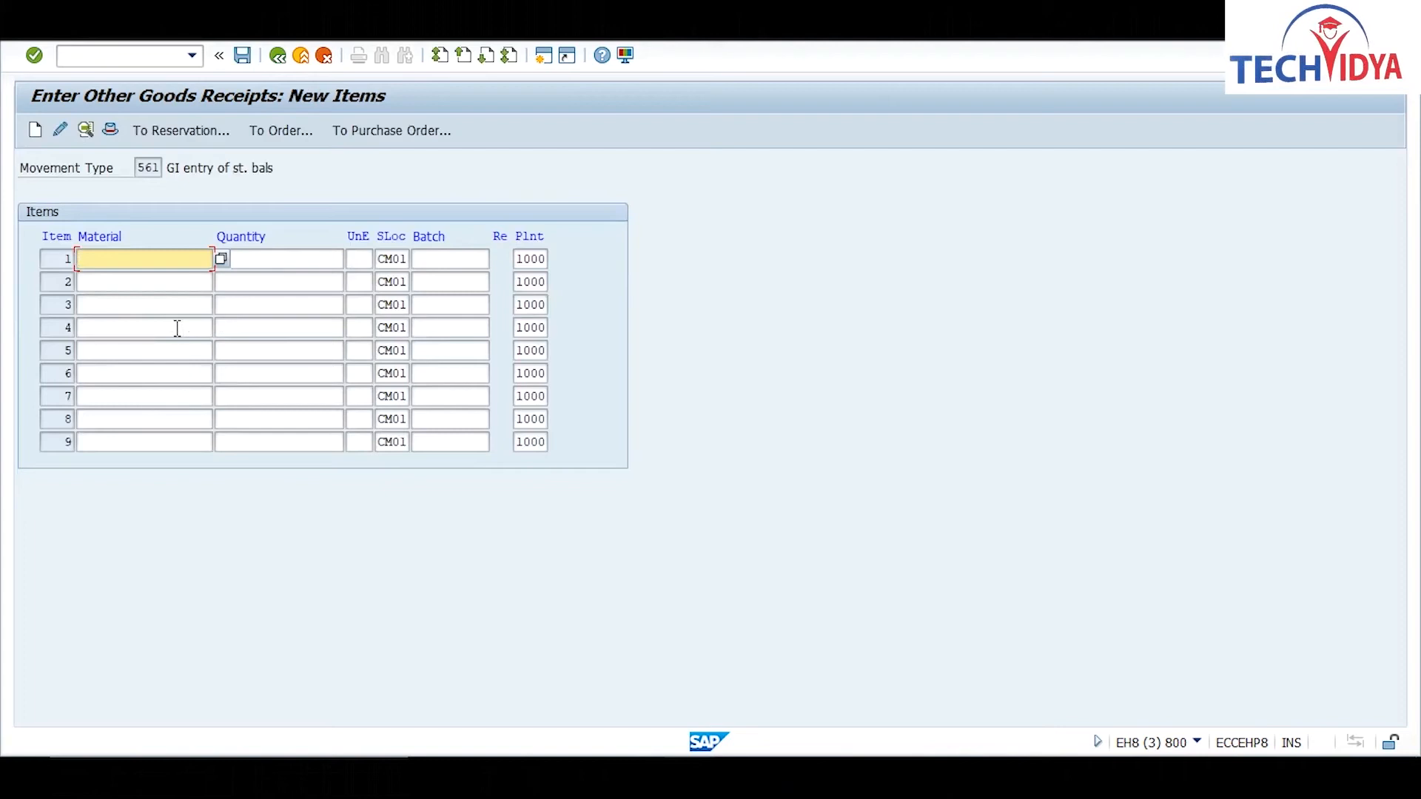
# Enter SCREEN with quantity 1 as the first goods receipt item
pyautogui.write('sc')
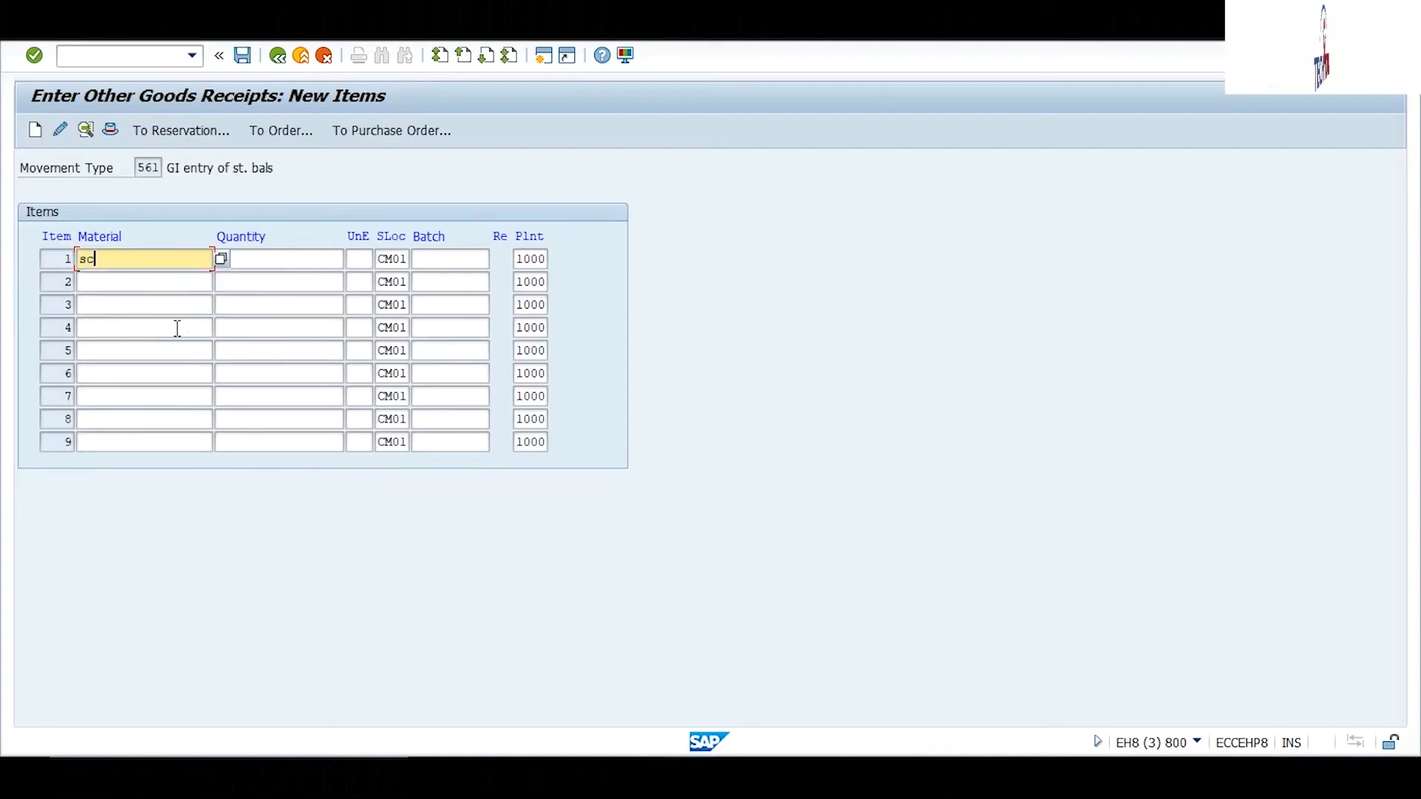
pyautogui.write('reen')
pyautogui.press('Tab')
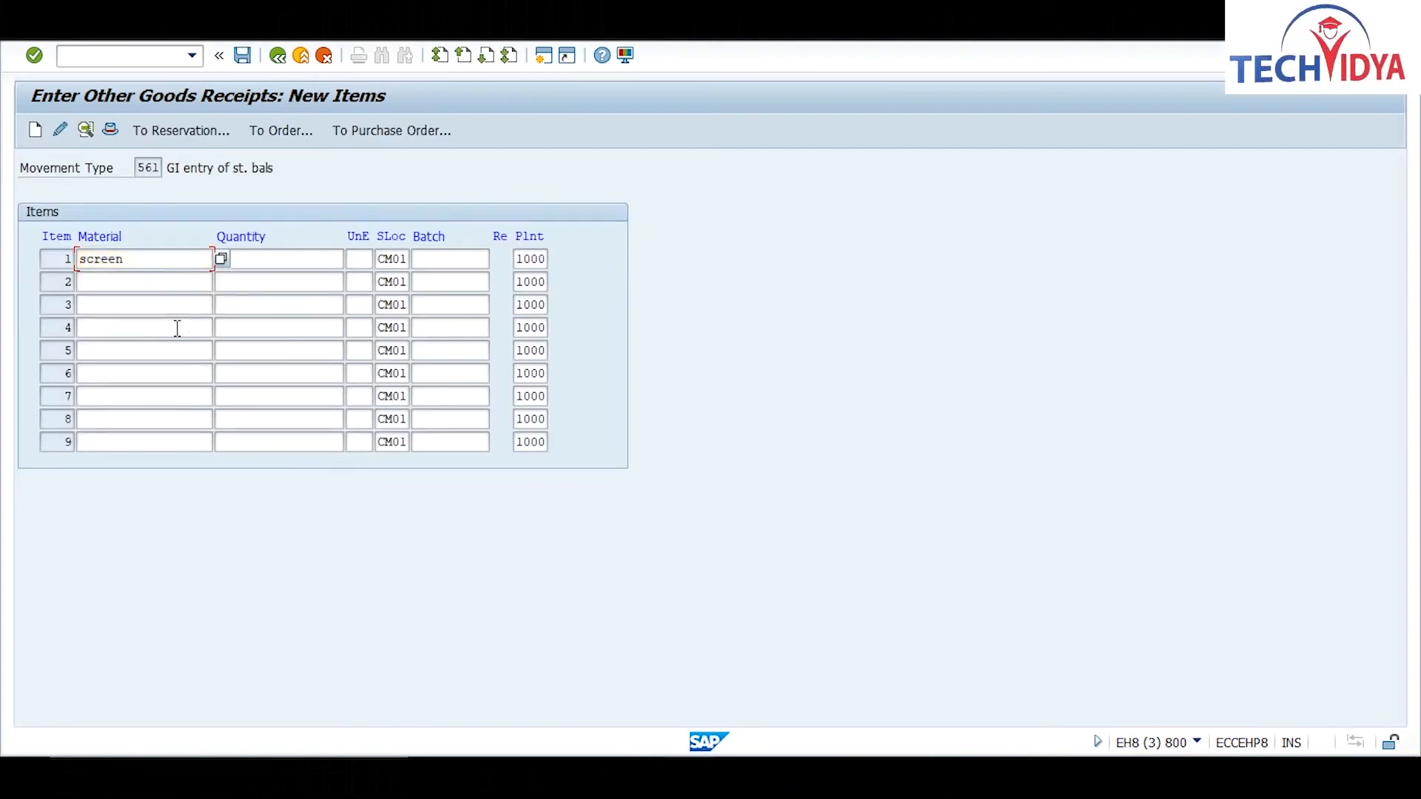
pyautogui.write('1')
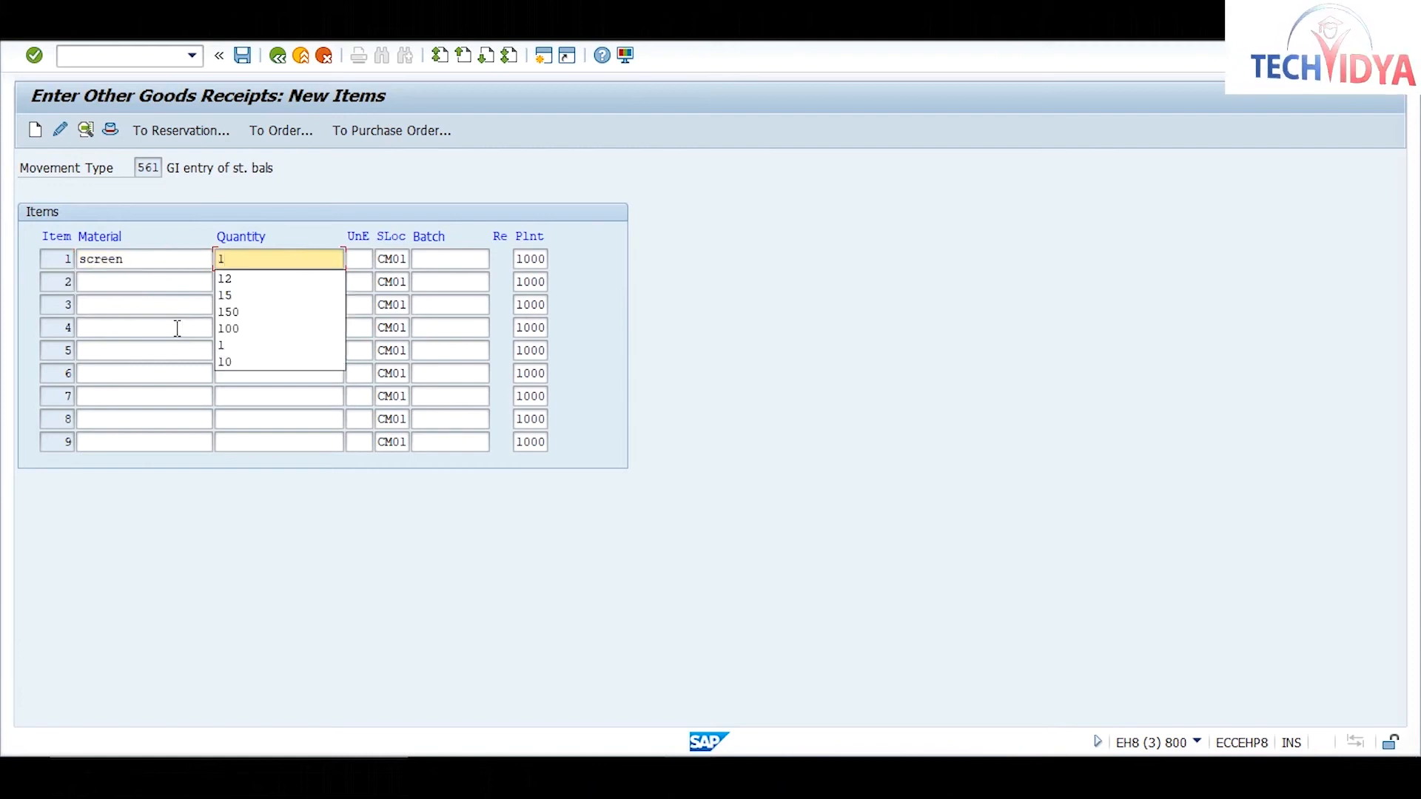
pyautogui.press('Tab')
pyautogui.press('Tab')
pyautogui.press('Tab')
pyautogui.press('Tab')
pyautogui.press('Tab')
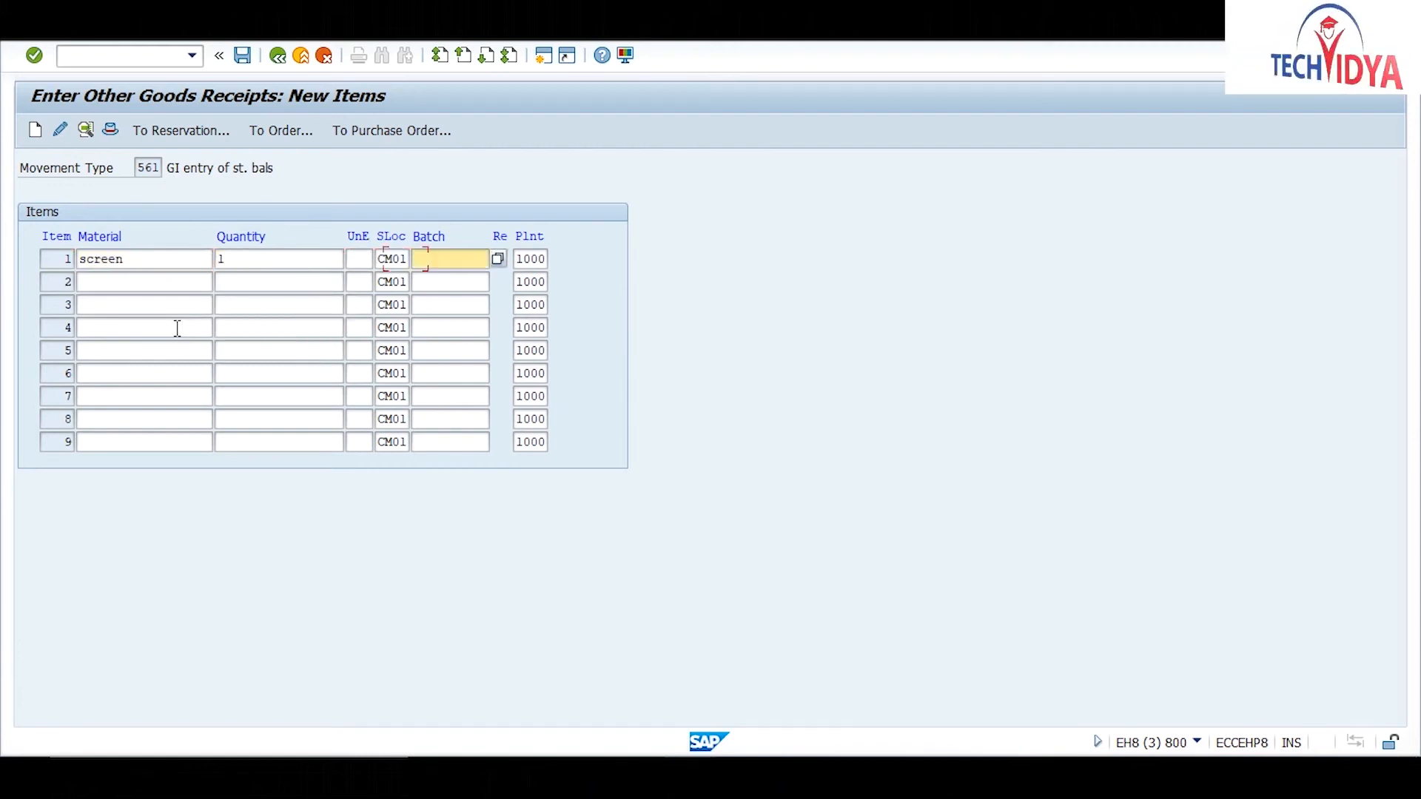
# Enter RAM with quantity 1 as the second goods receipt item and post the initial stock document
pyautogui.write('ram')
pyautogui.press('Tab')
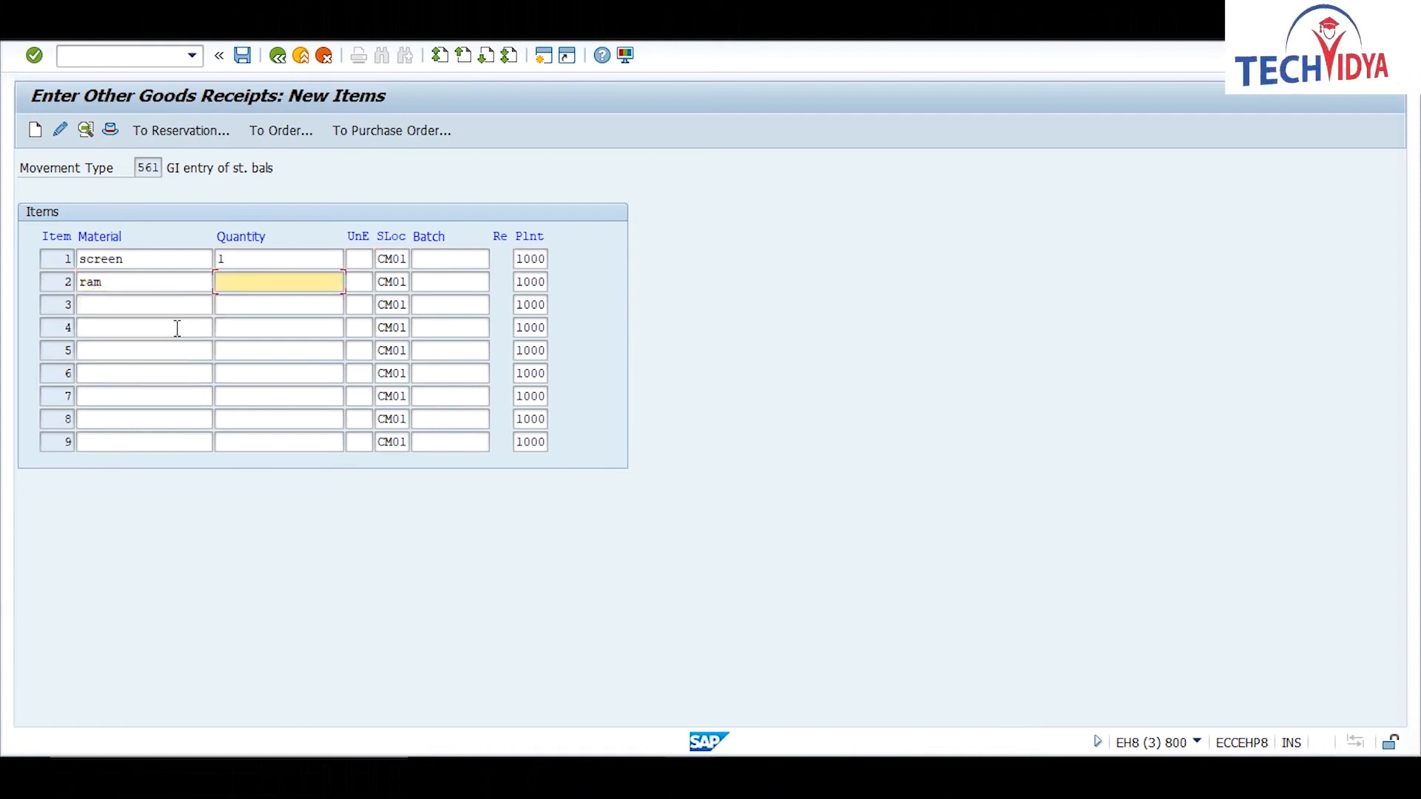
pyautogui.write('1')
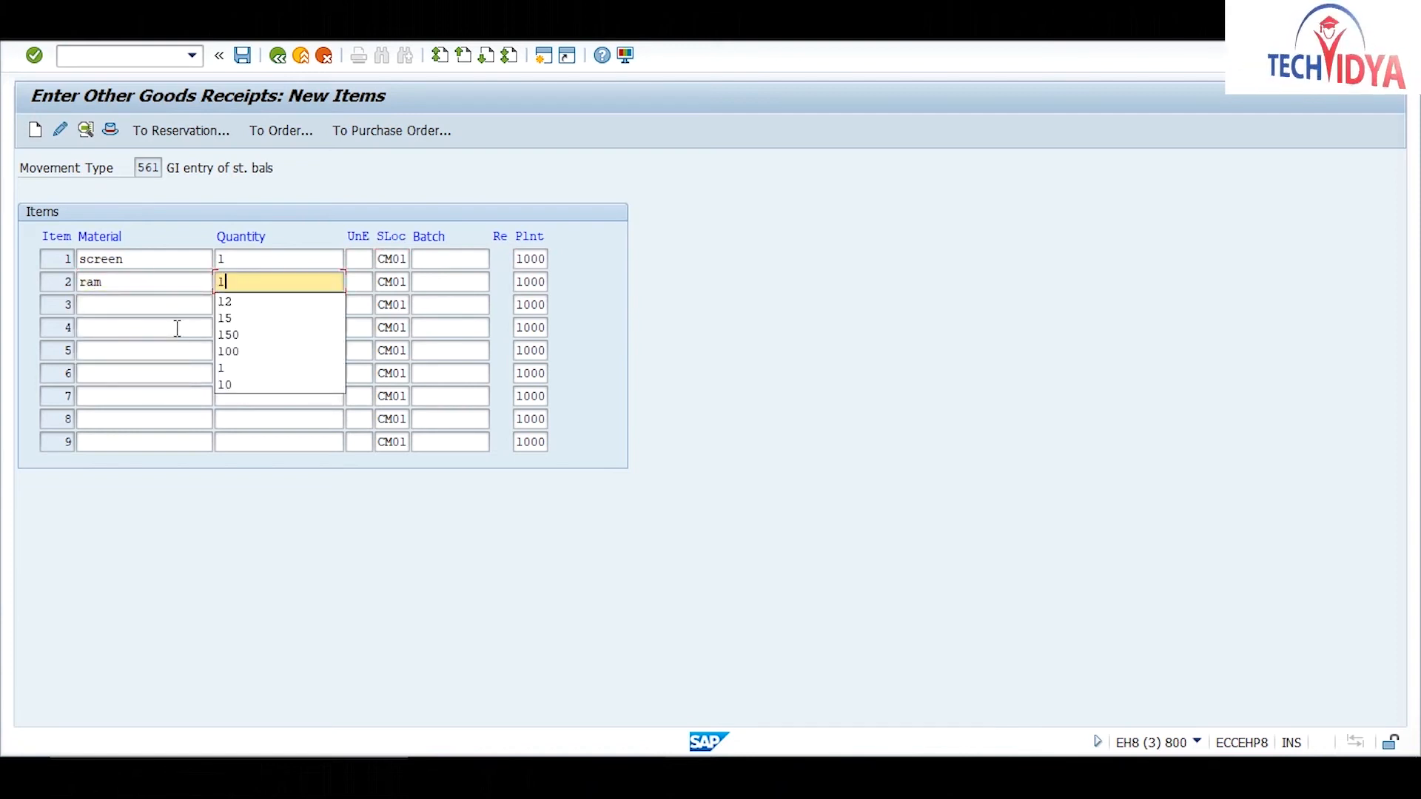
pyautogui.press('Return')
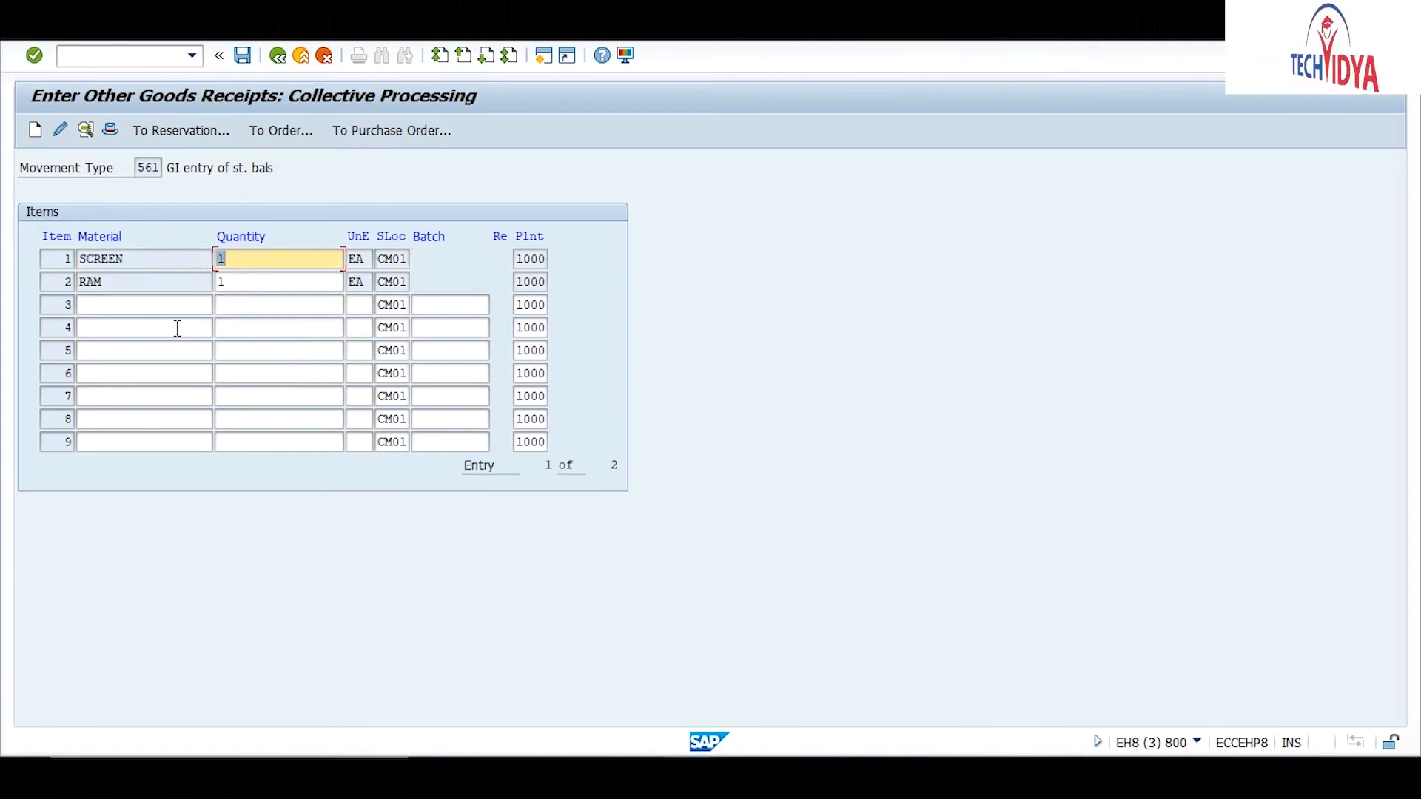
pyautogui.click(242, 58)
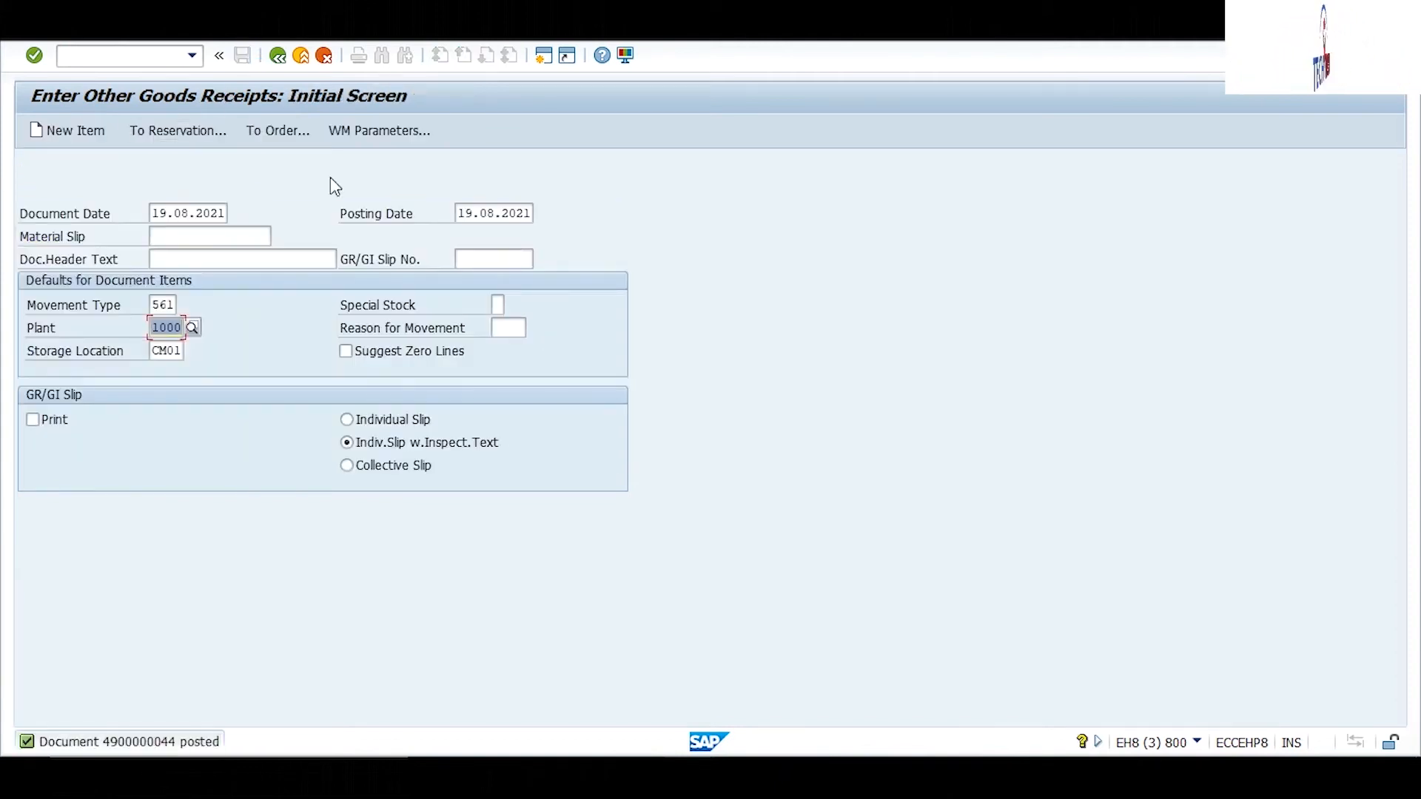
# Start transaction MMBE in a new session and display the stock overview for SCREEN in plant 1000, storage location CM01
pyautogui.click(544, 59)
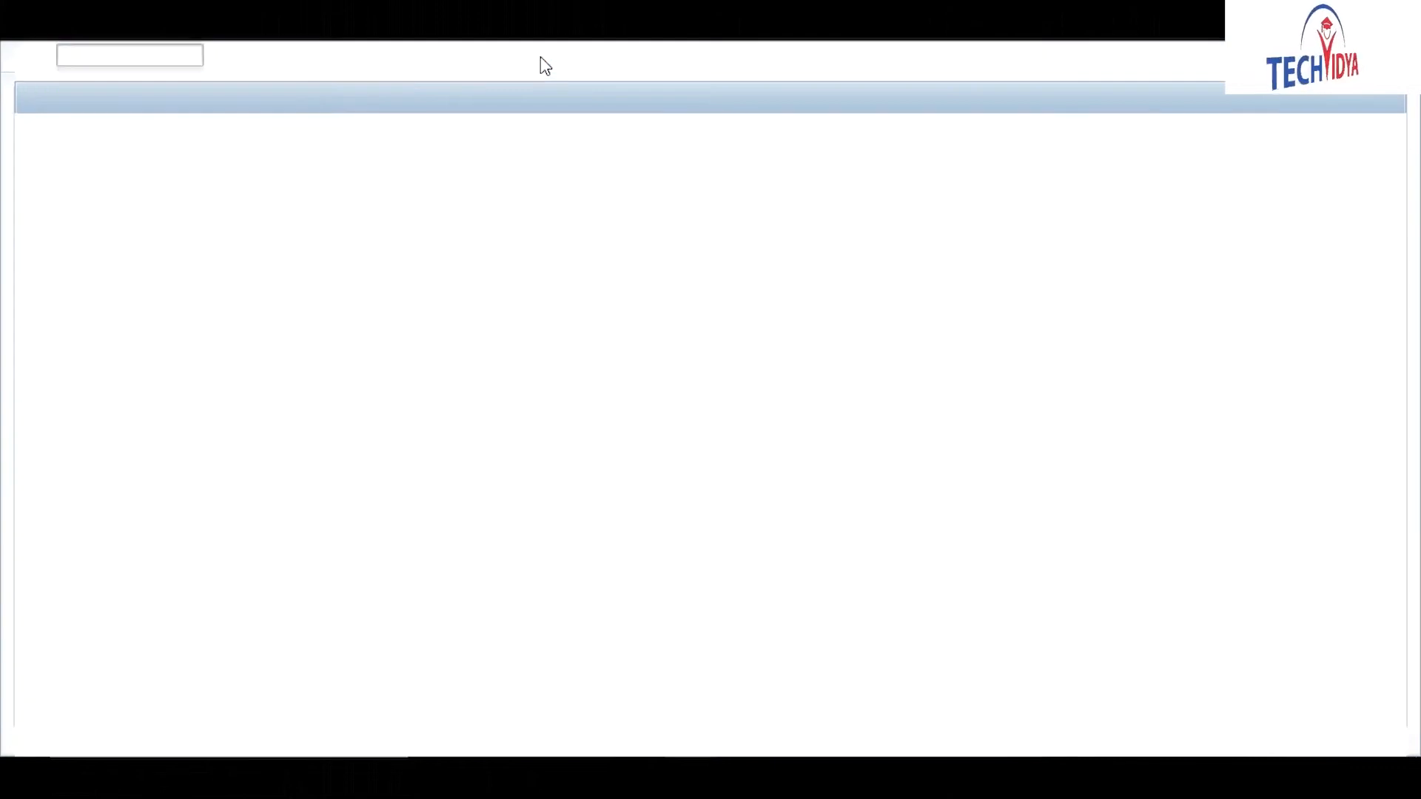
pyautogui.write('mmbe')
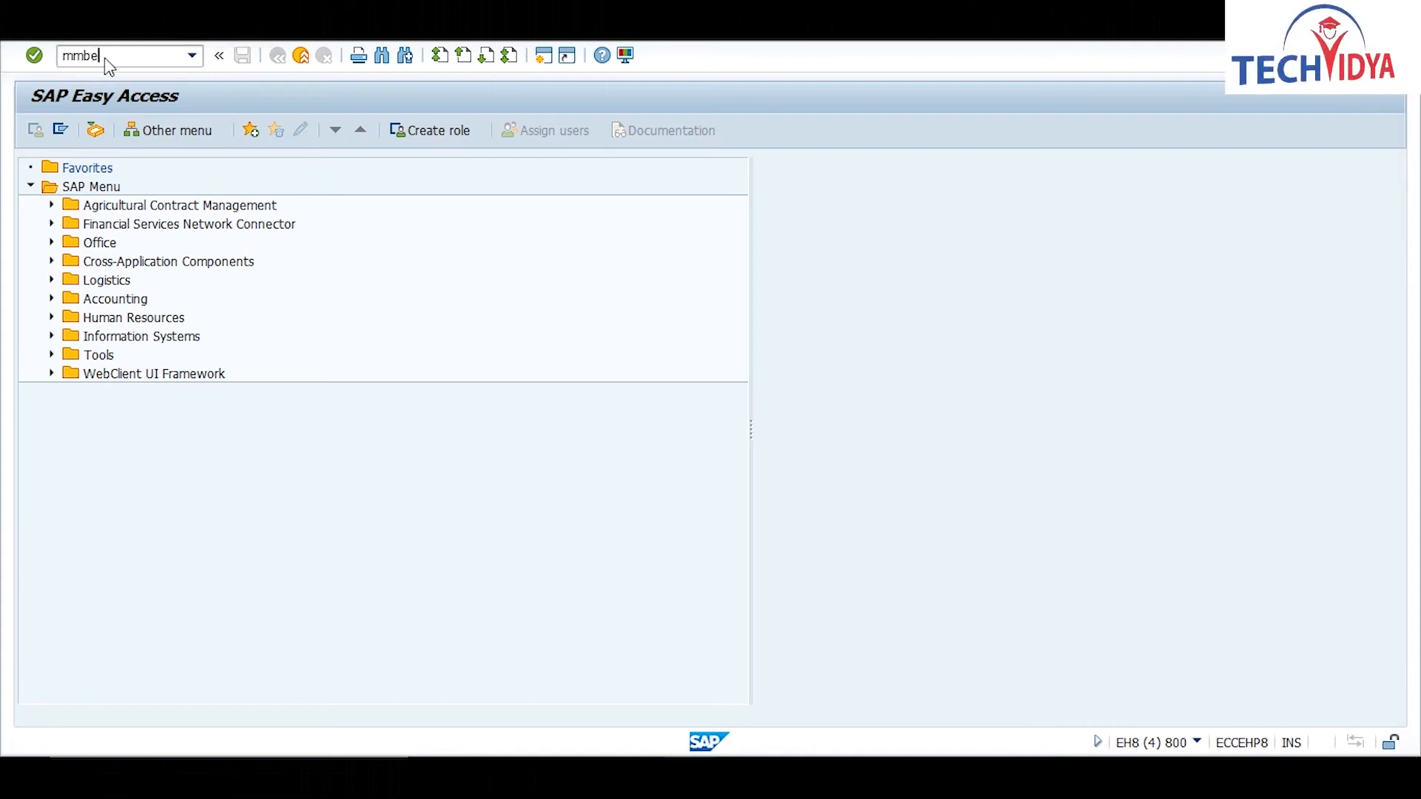
pyautogui.press('Return')
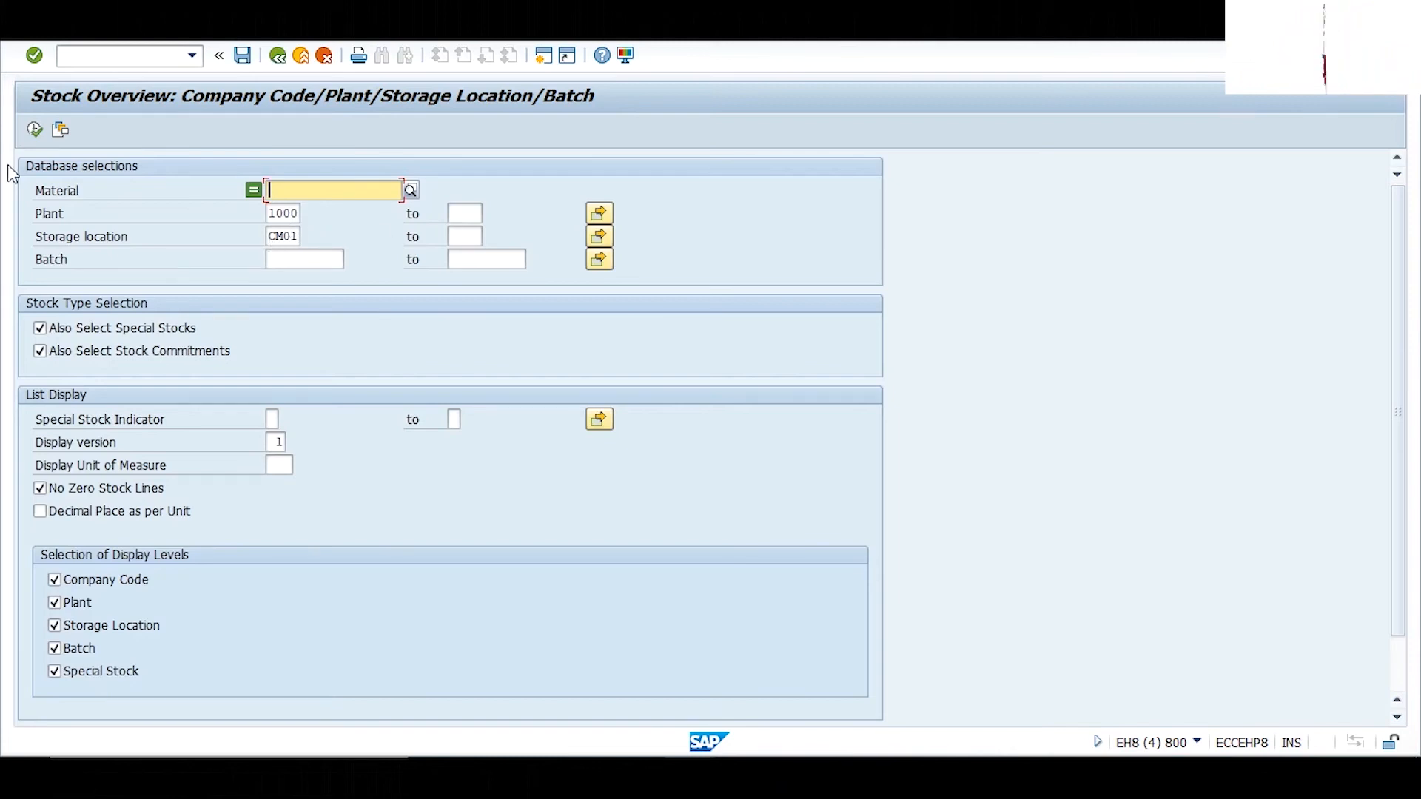
pyautogui.click(36, 131)
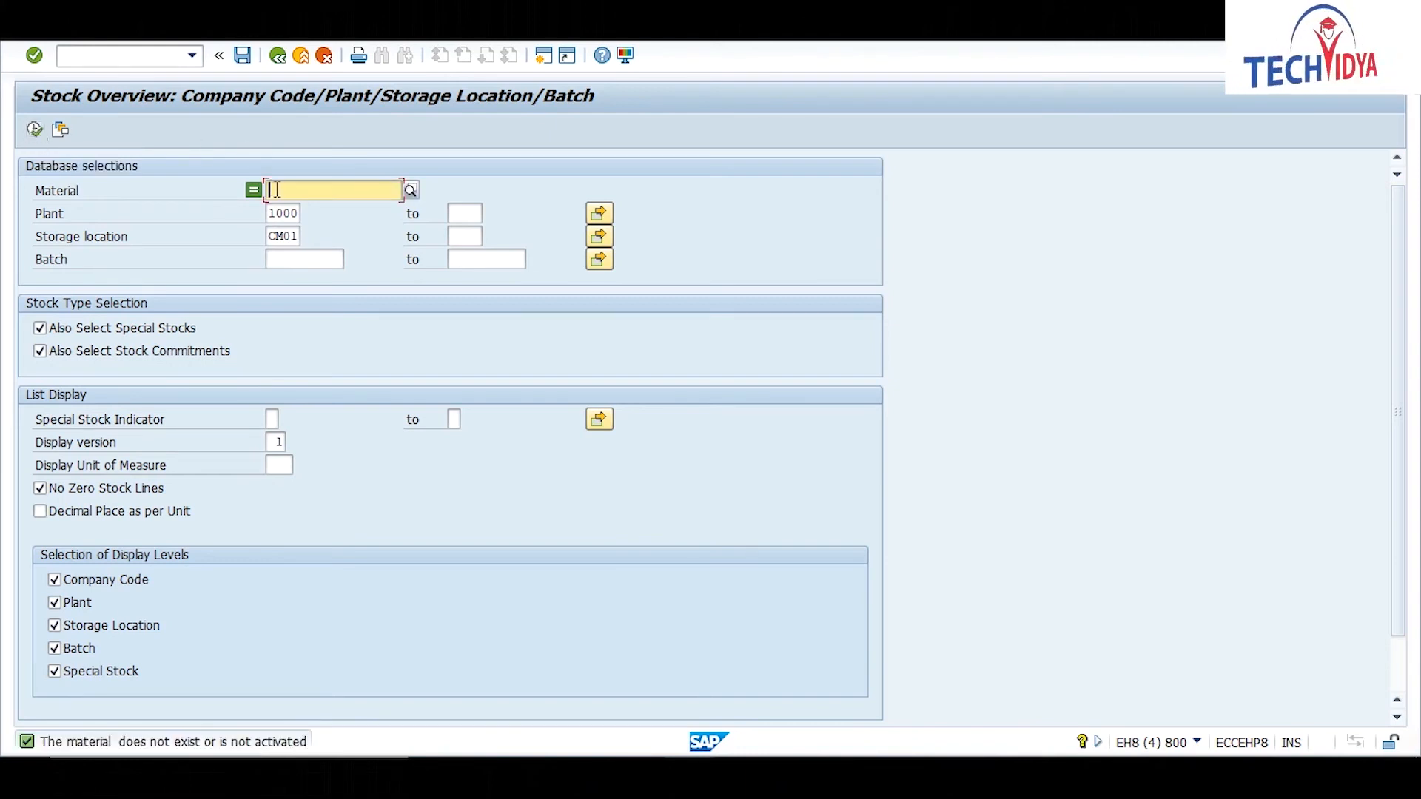
pyautogui.write('screen')
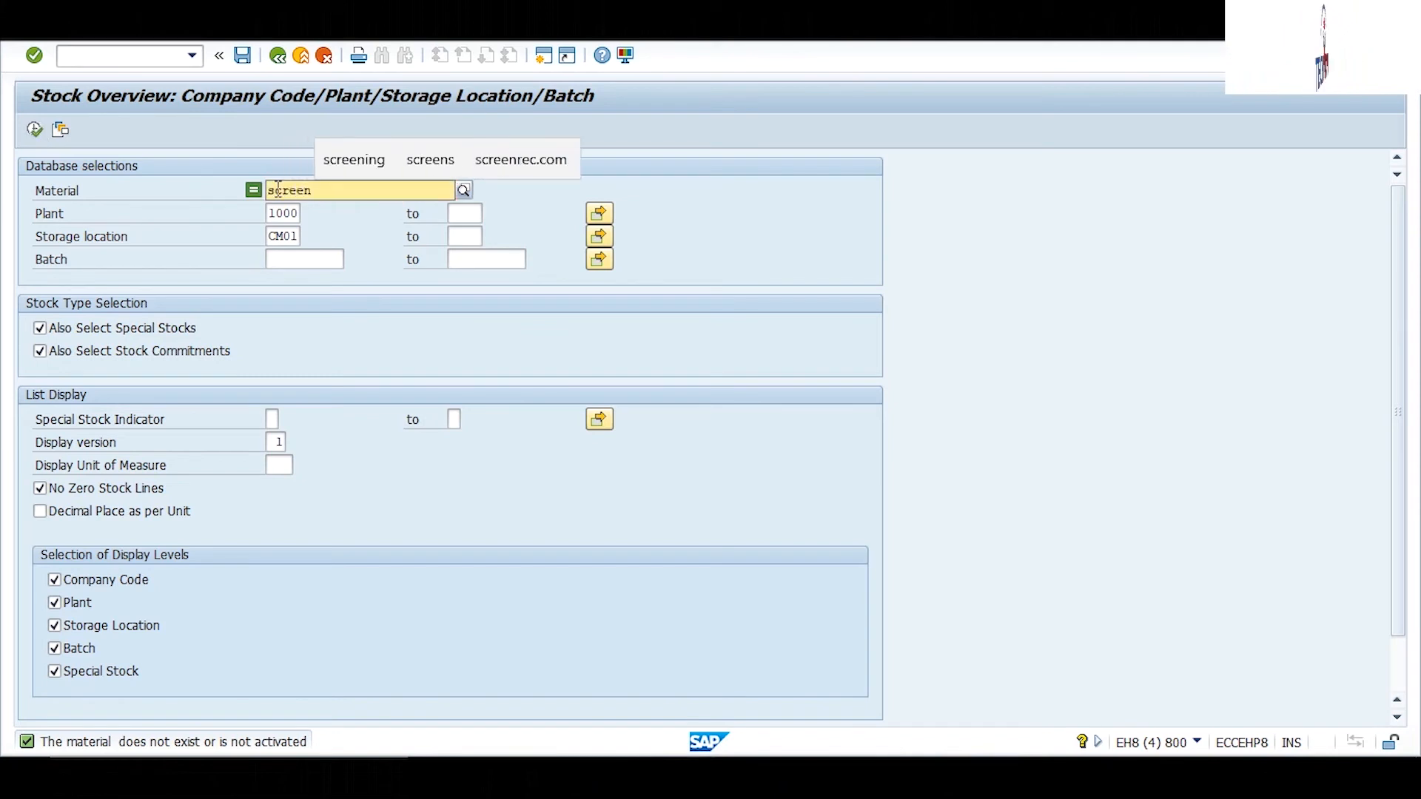
pyautogui.click(34, 130)
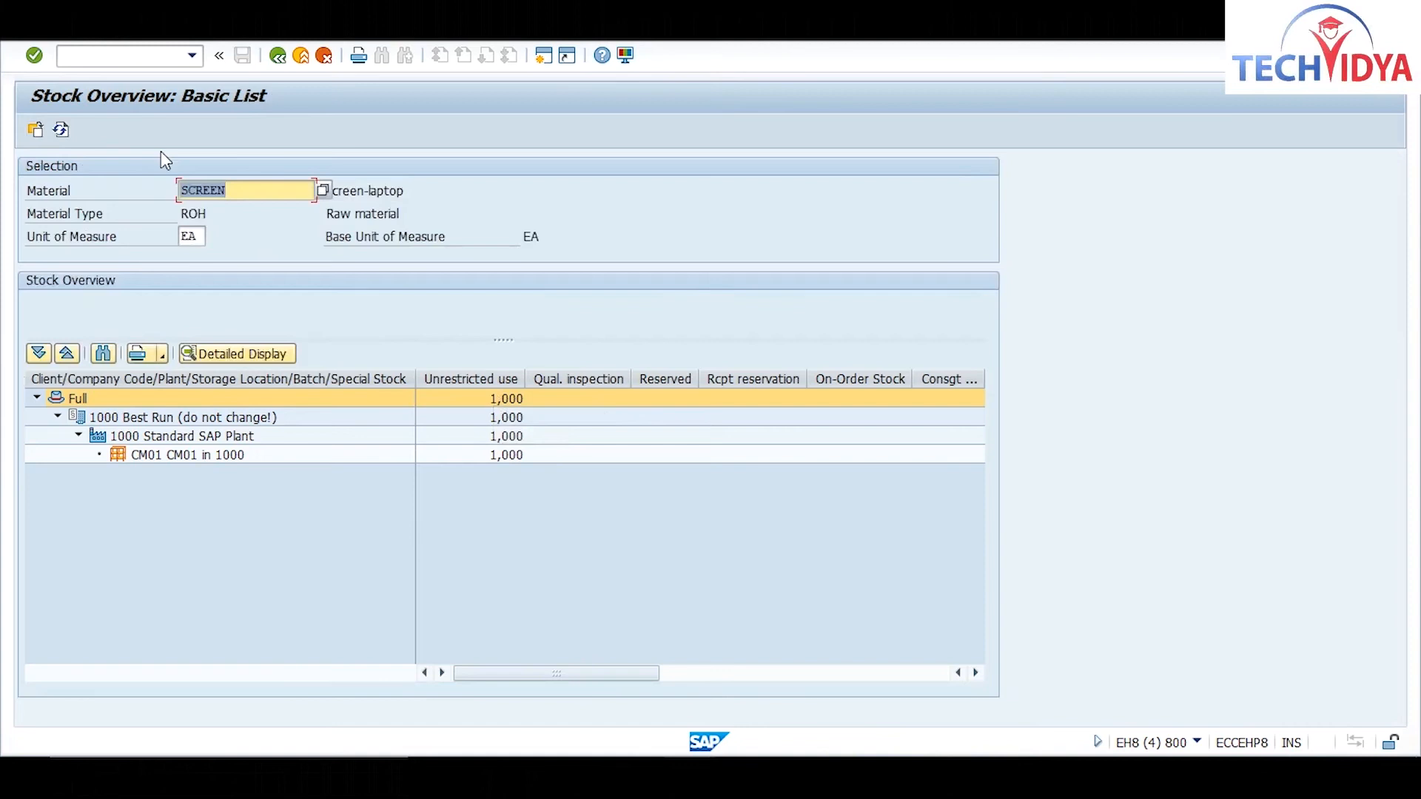
# Change the stock overview's material to RAM and check its stock
pyautogui.moveTo(226, 185); pyautogui.dragTo(121, 188)
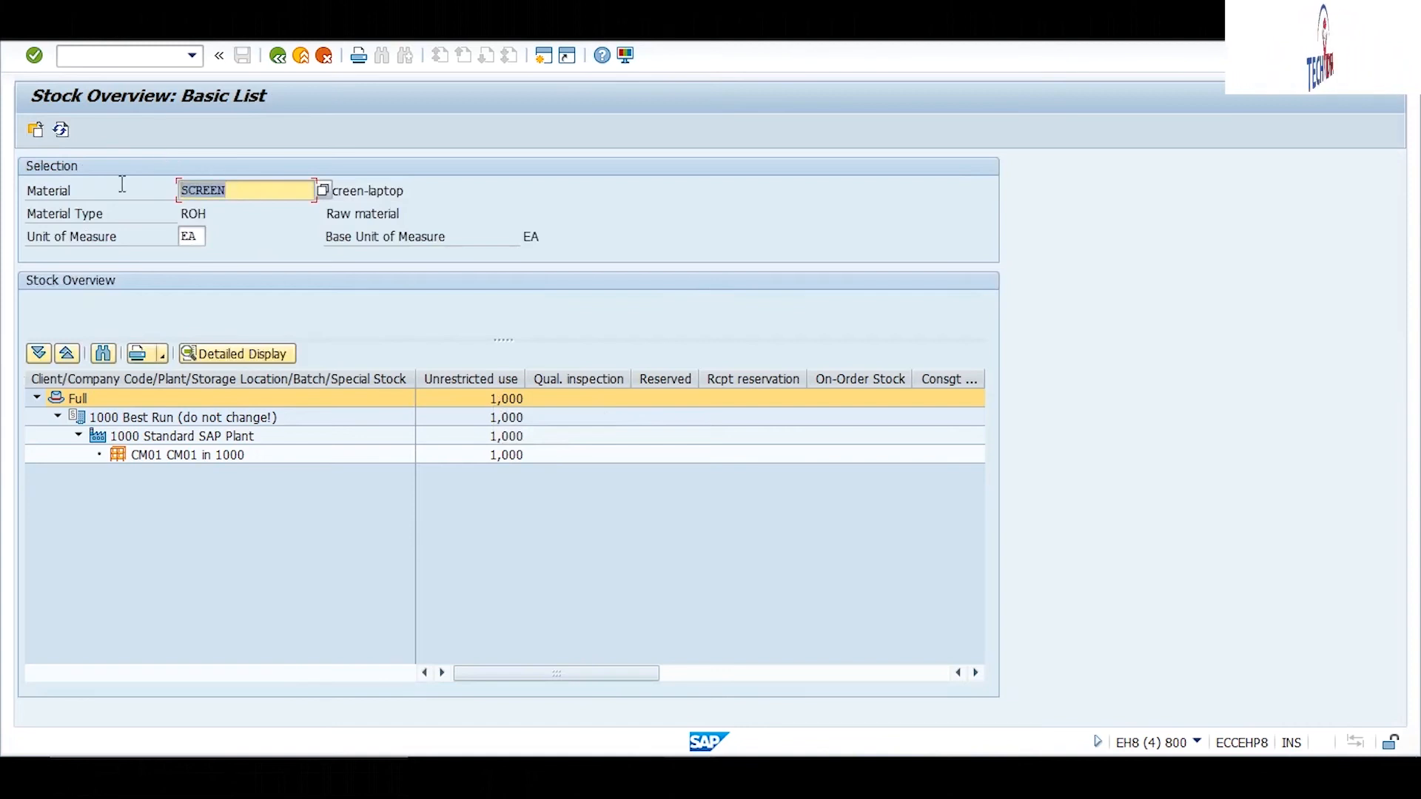
pyautogui.write('ram')
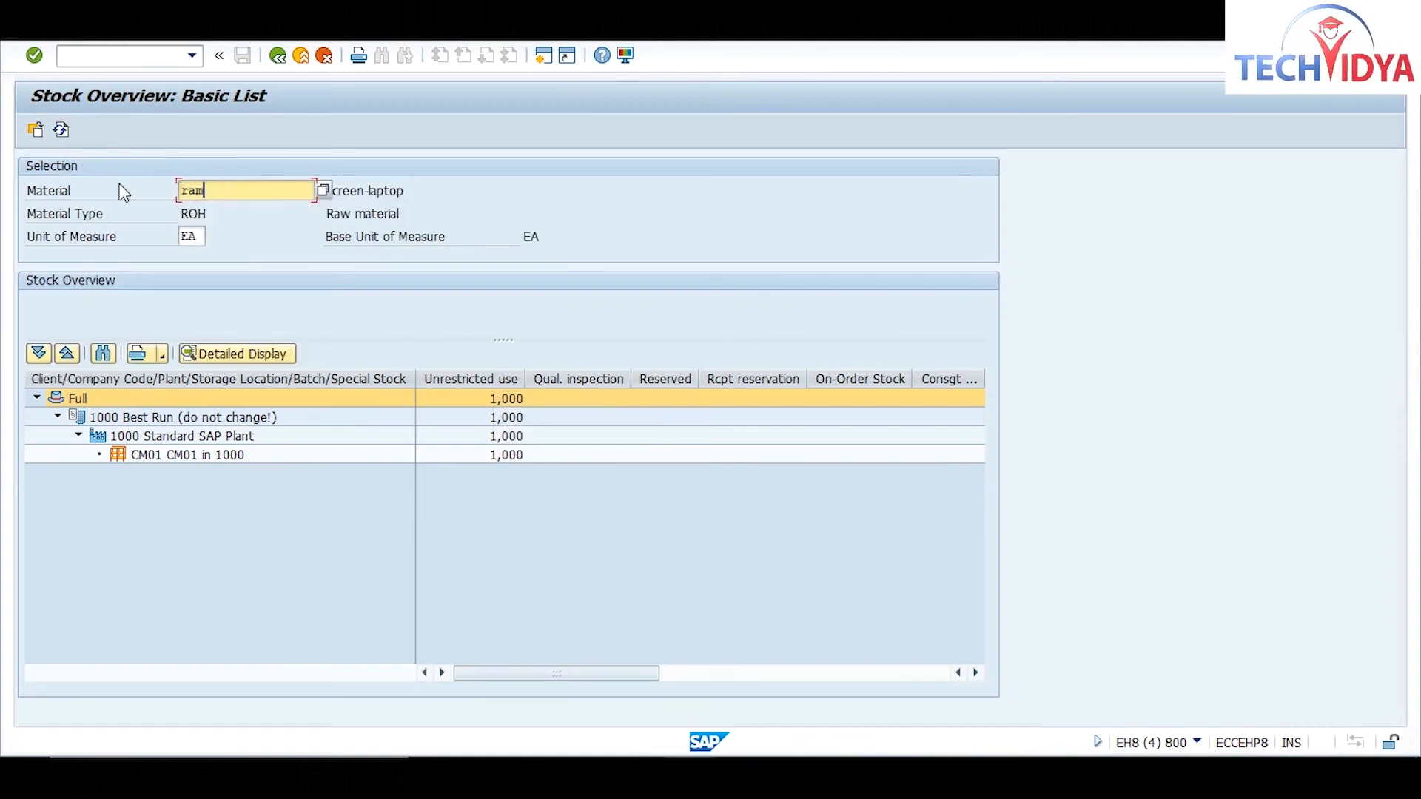
pyautogui.press('Return')
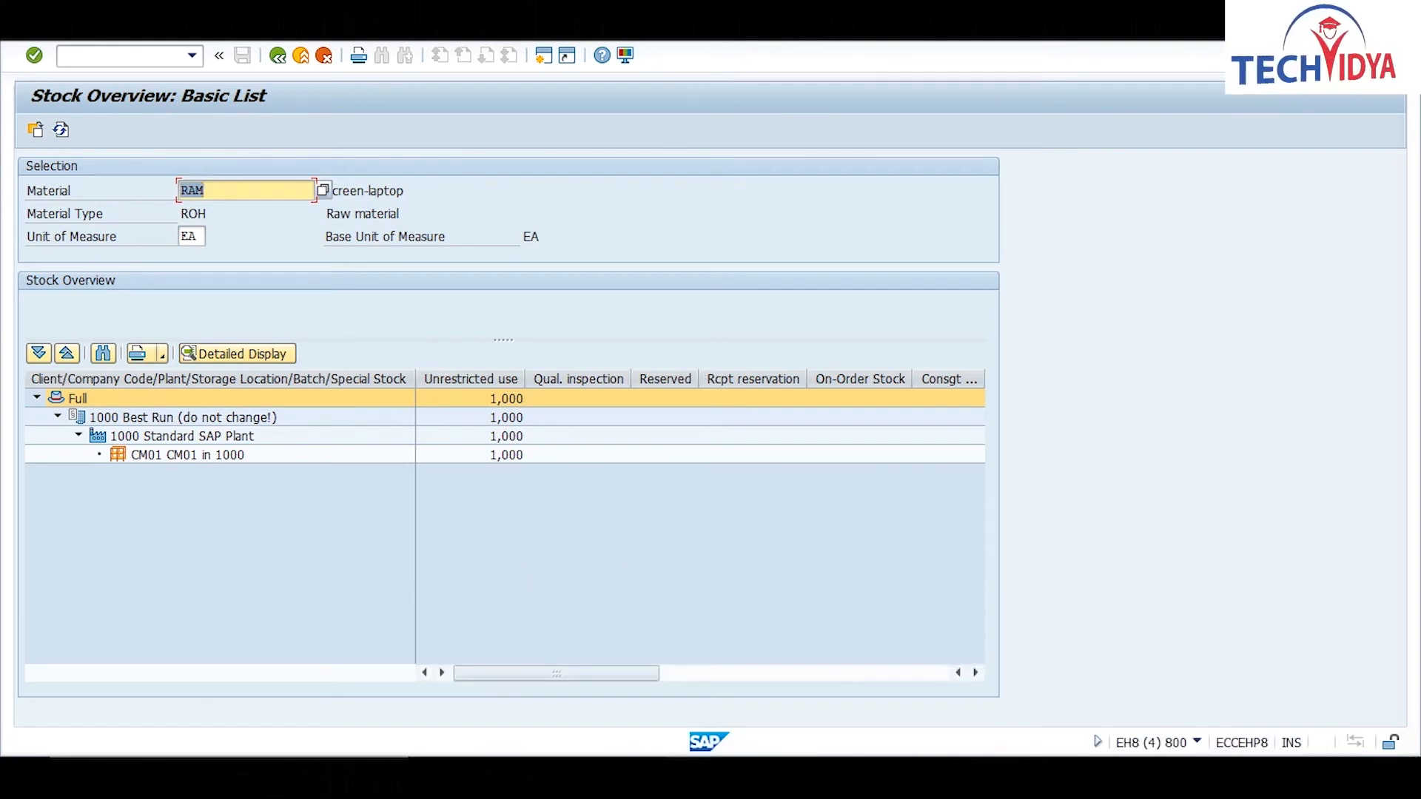
# Switch to the idle SAP Easy Access session, start transfer posting transaction MB1B and continue to its items with movement type 541
pyautogui.moveTo(843, 774)
pyautogui.moveTo(689, 775)
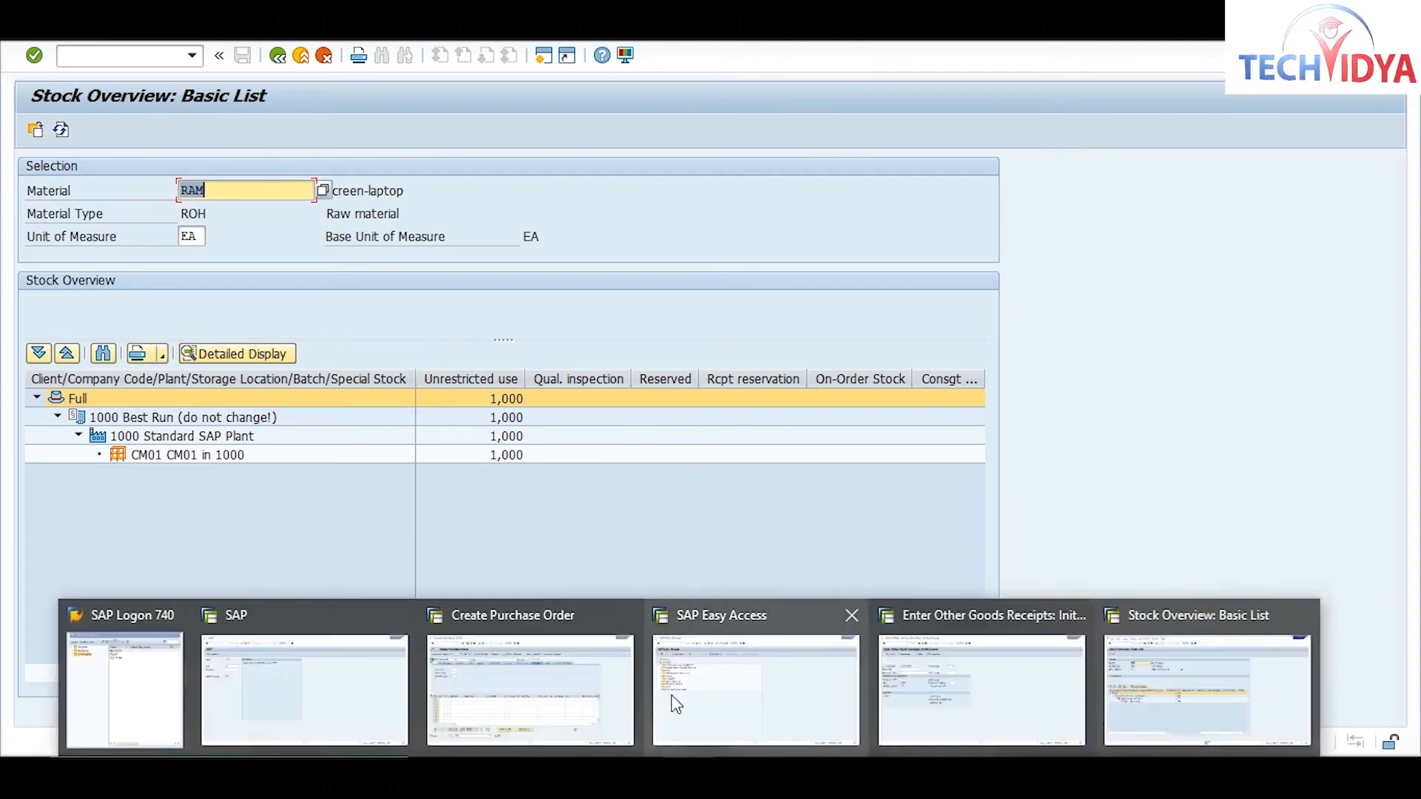
pyautogui.click(755, 688)
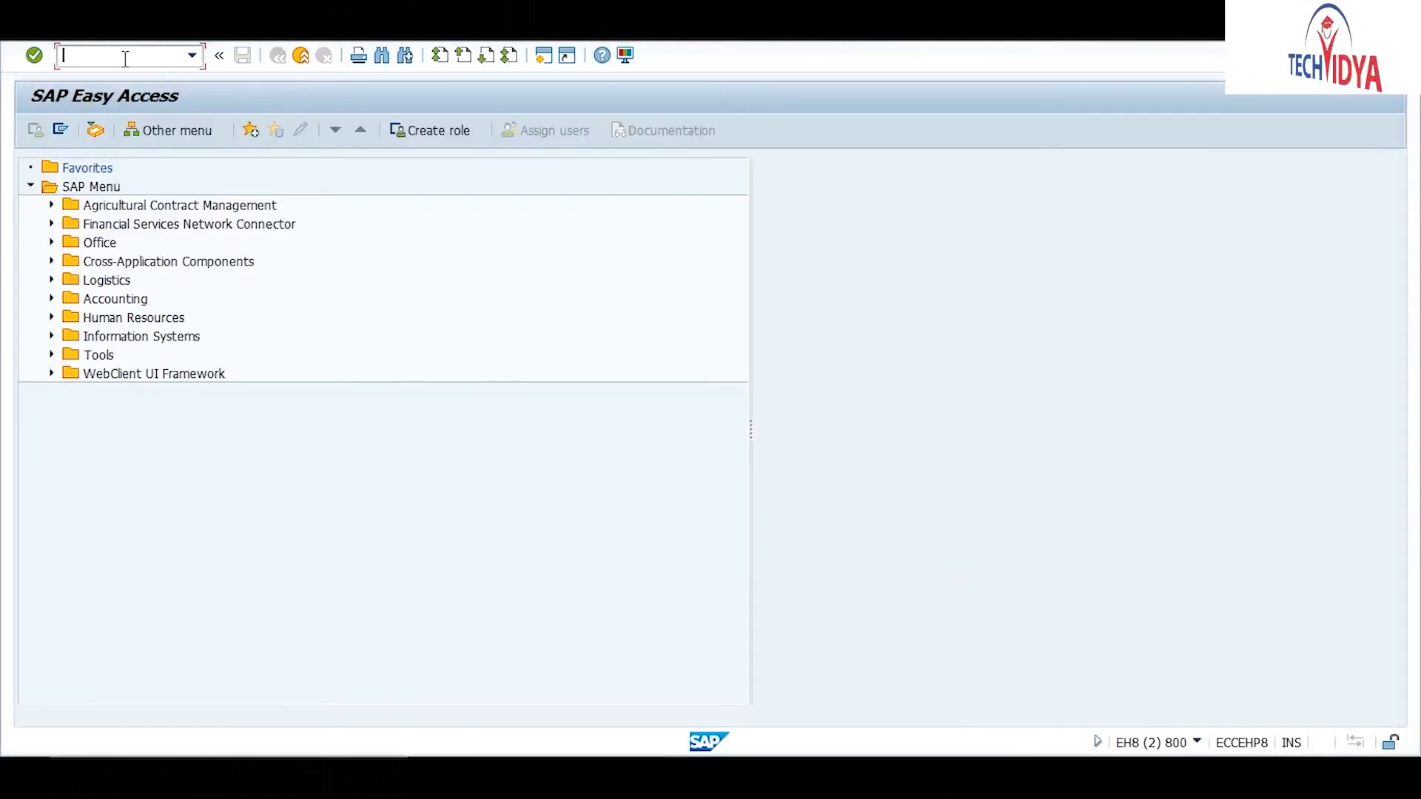
pyautogui.write('mb1b')
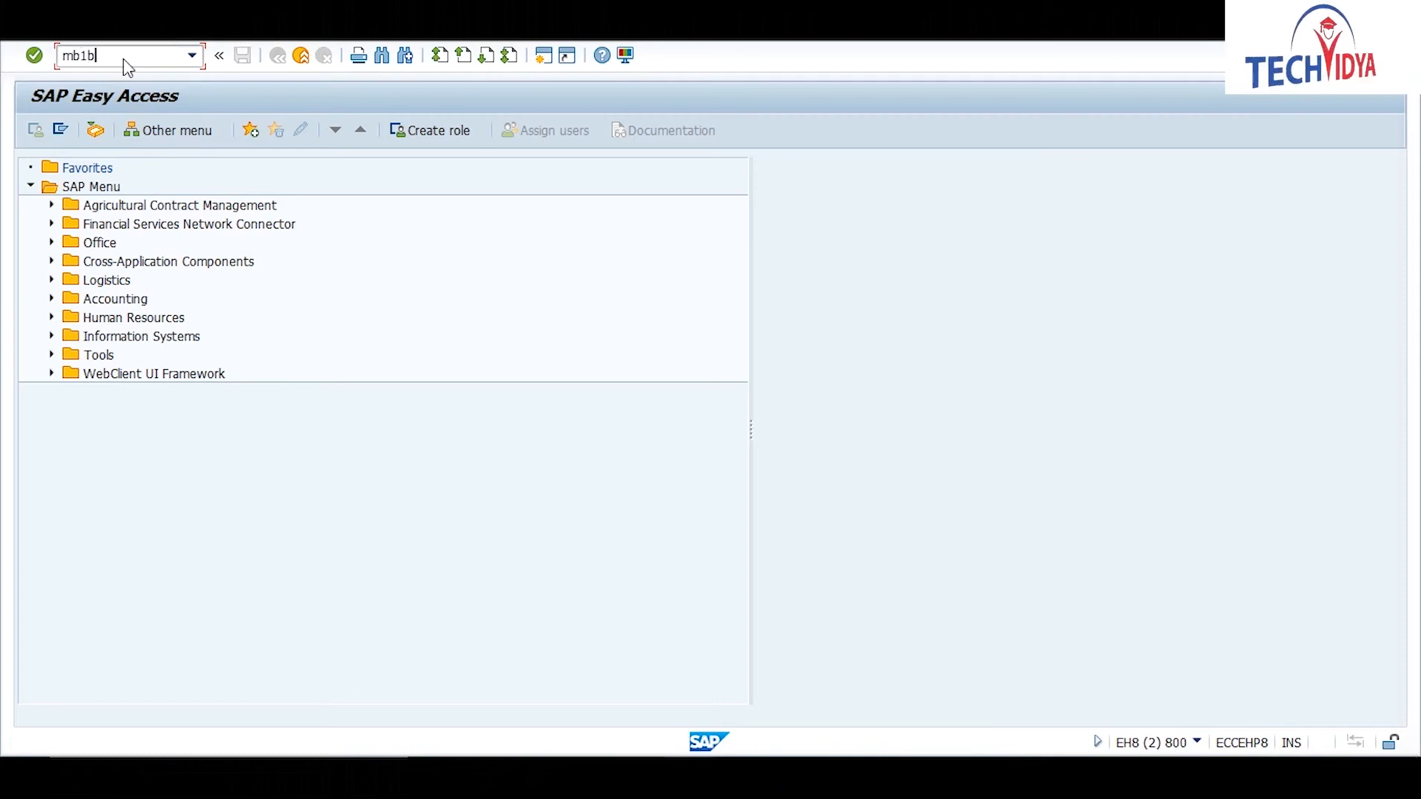
pyautogui.press('Return')
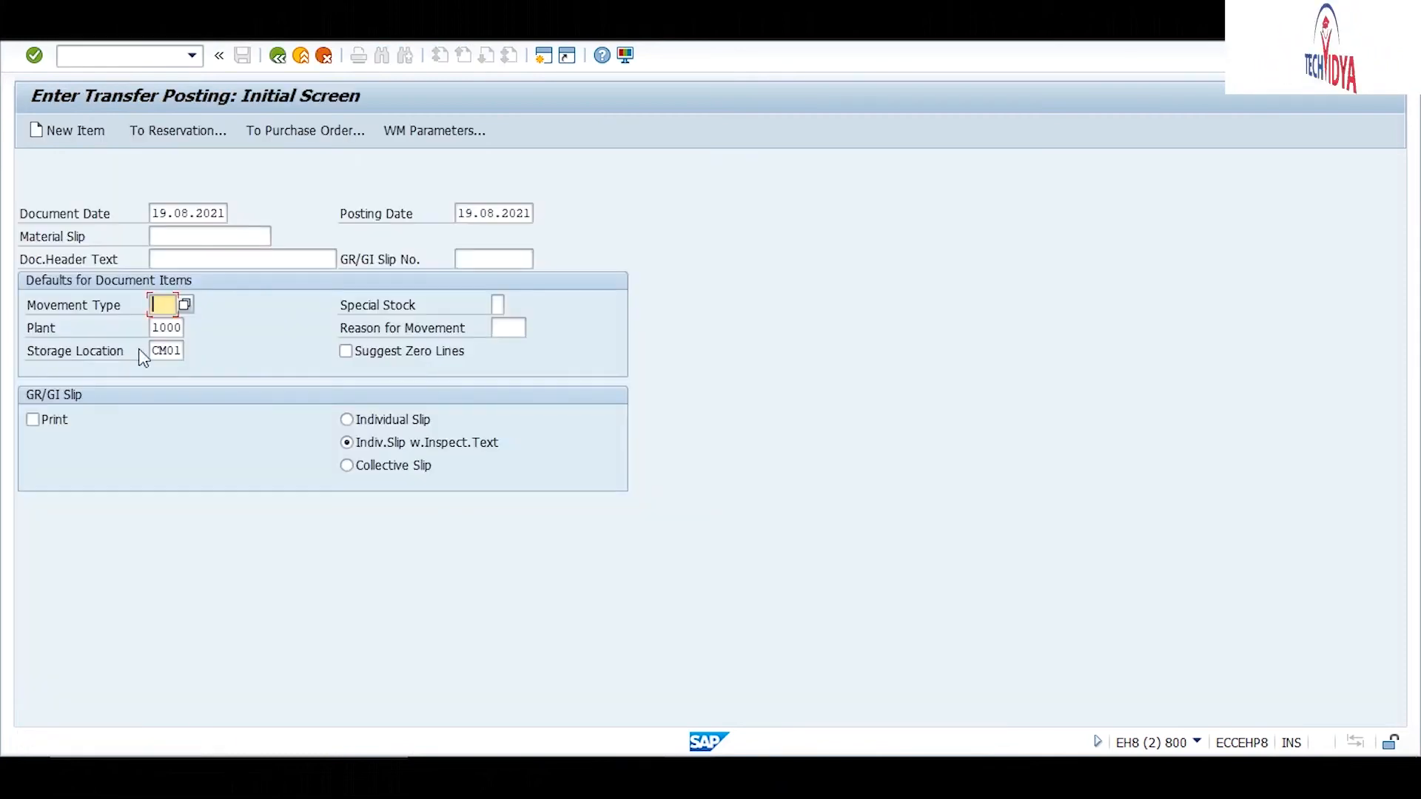
pyautogui.write('541')
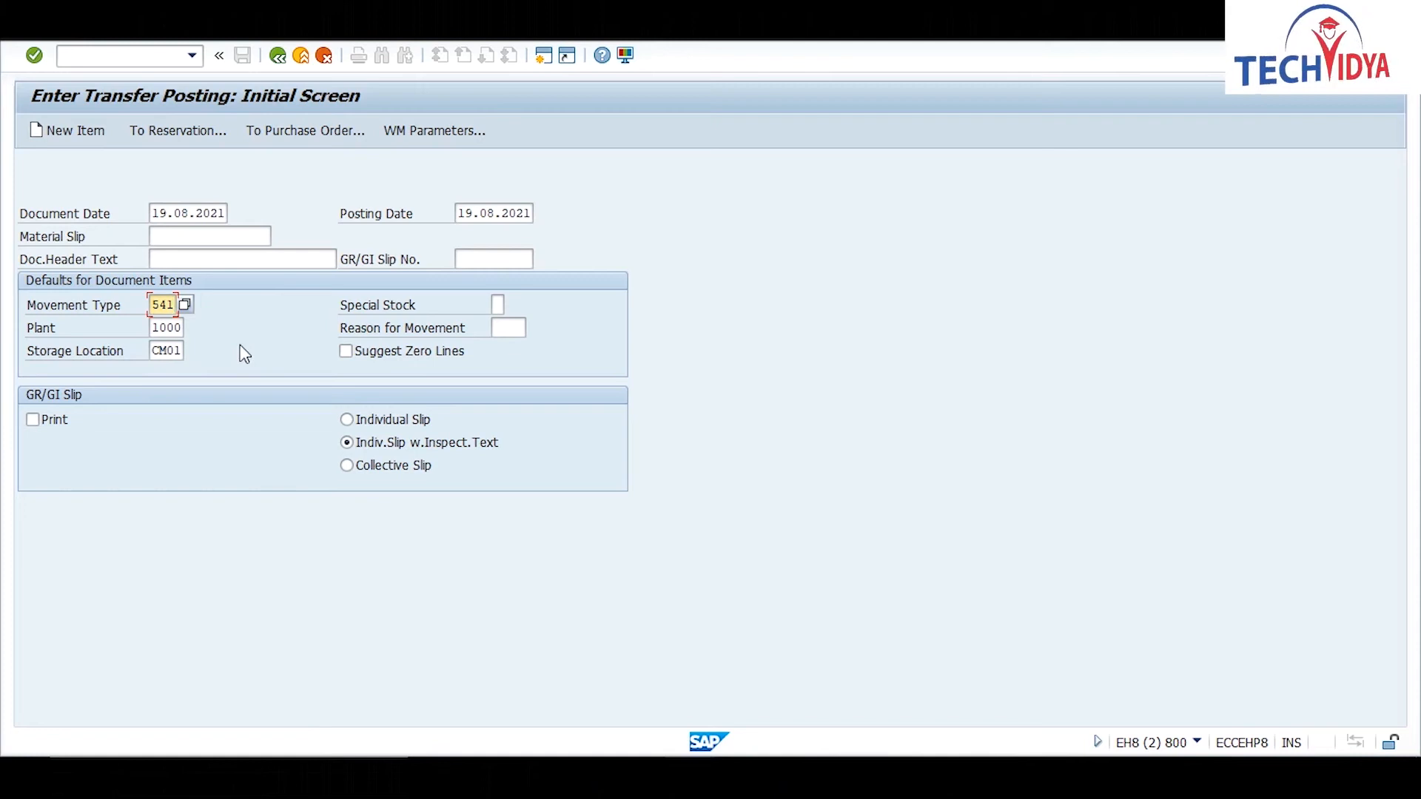
pyautogui.press('Return')
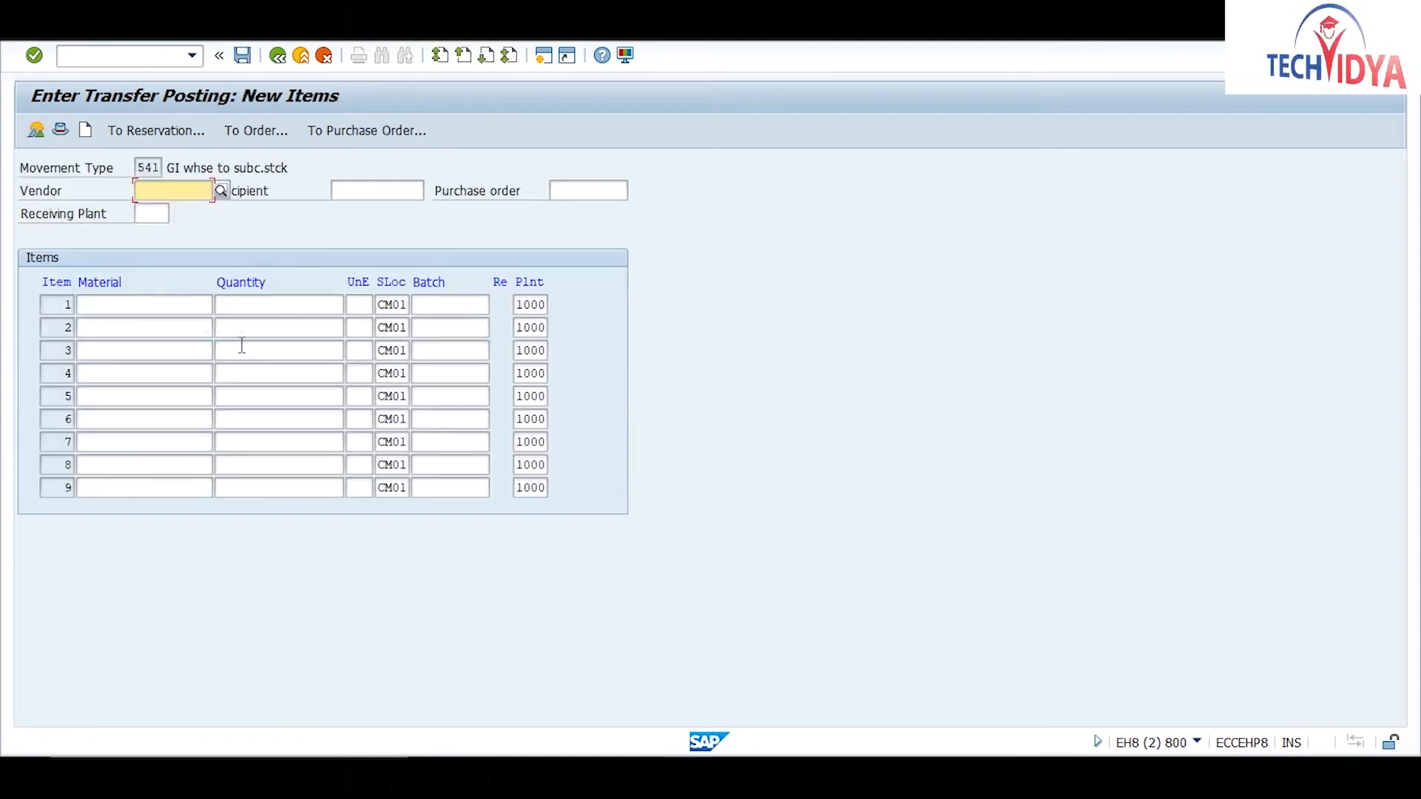
# Set vendor 200 for the transfer posting and enter SCREEN with quantity 1 as the first item
pyautogui.write('200')
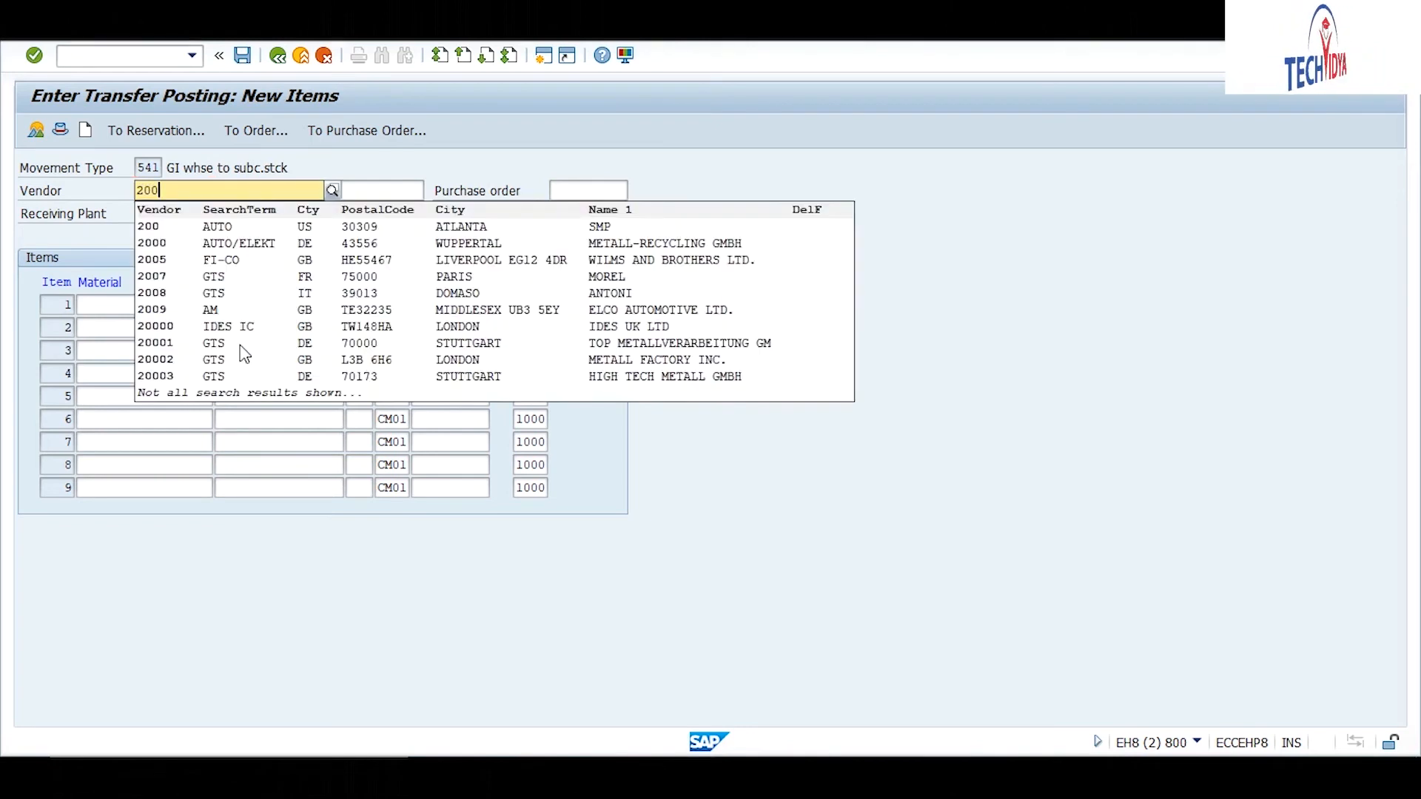
pyautogui.click(169, 230)
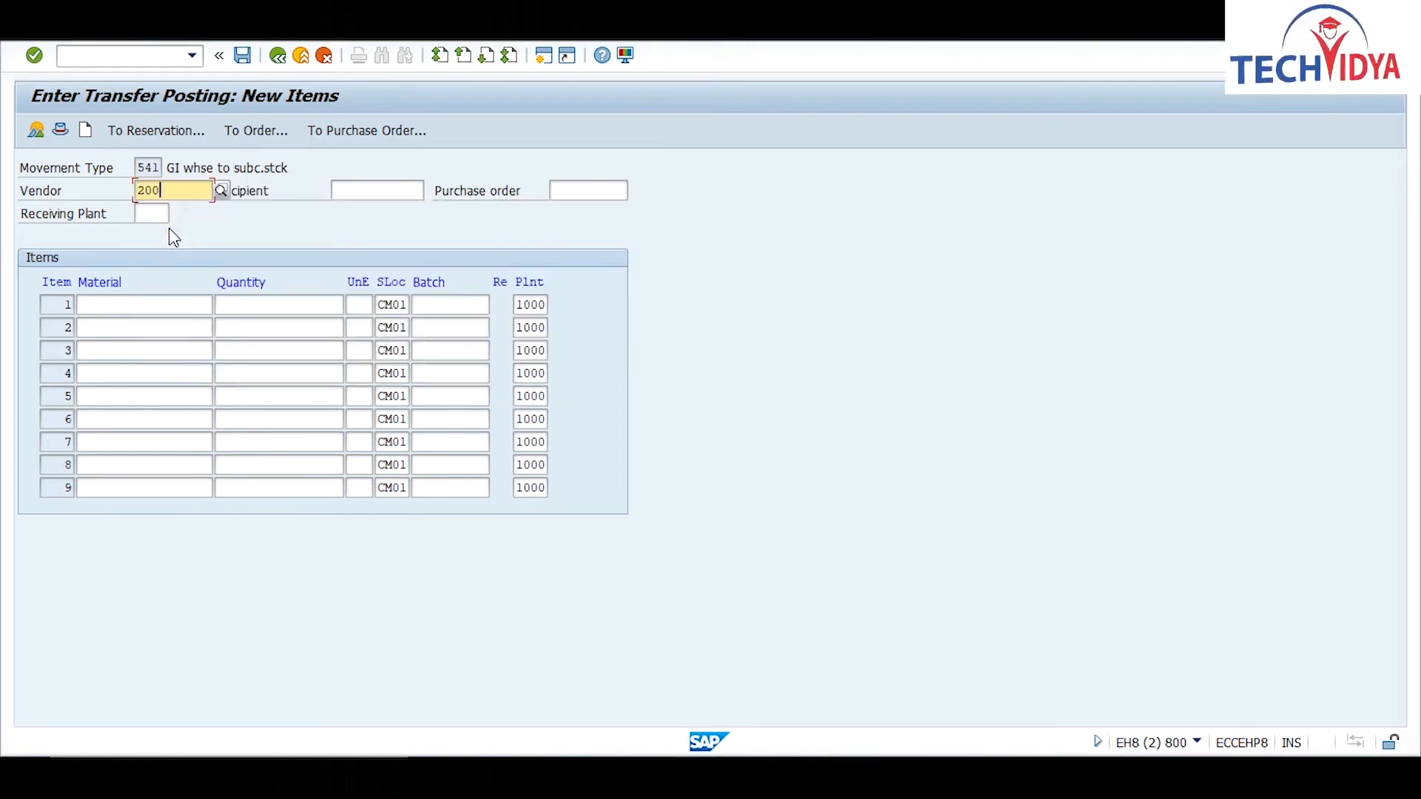
pyautogui.click(153, 301)
pyautogui.write('sc')
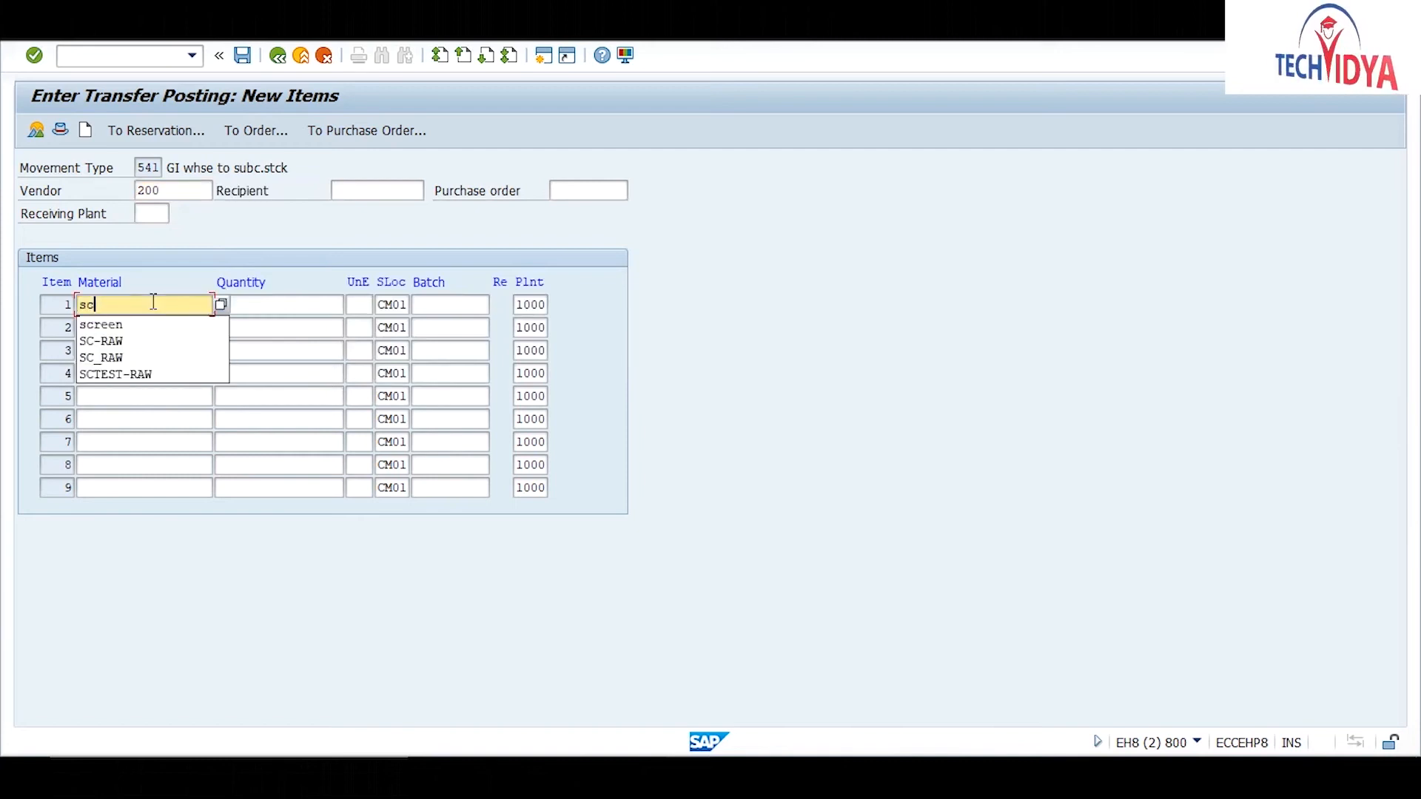
pyautogui.write('reen')
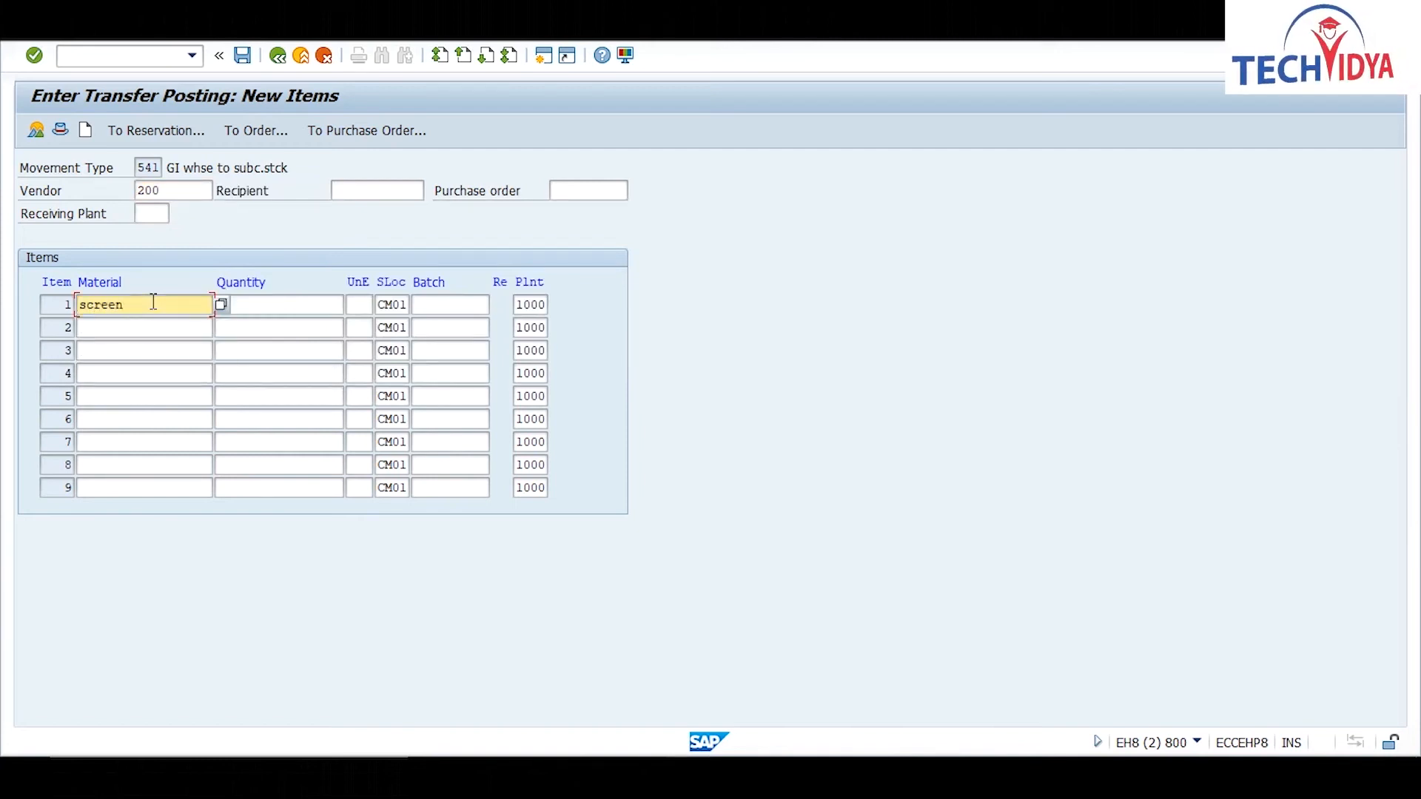
pyautogui.press('Tab')
pyautogui.write('1')
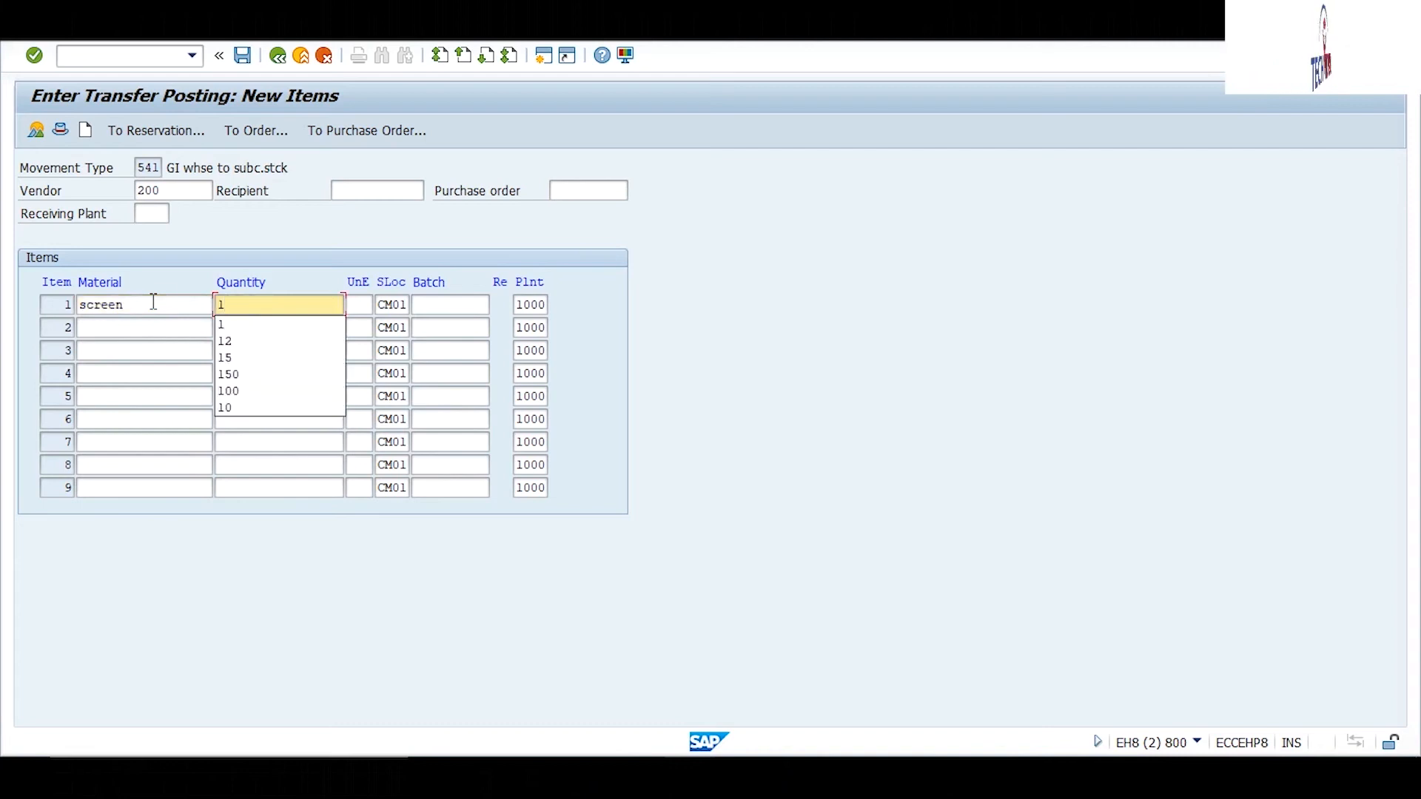
# Enter RAM with quantity 1 as the second item and post the transfer to the subcontracting vendor
pyautogui.click(95, 330)
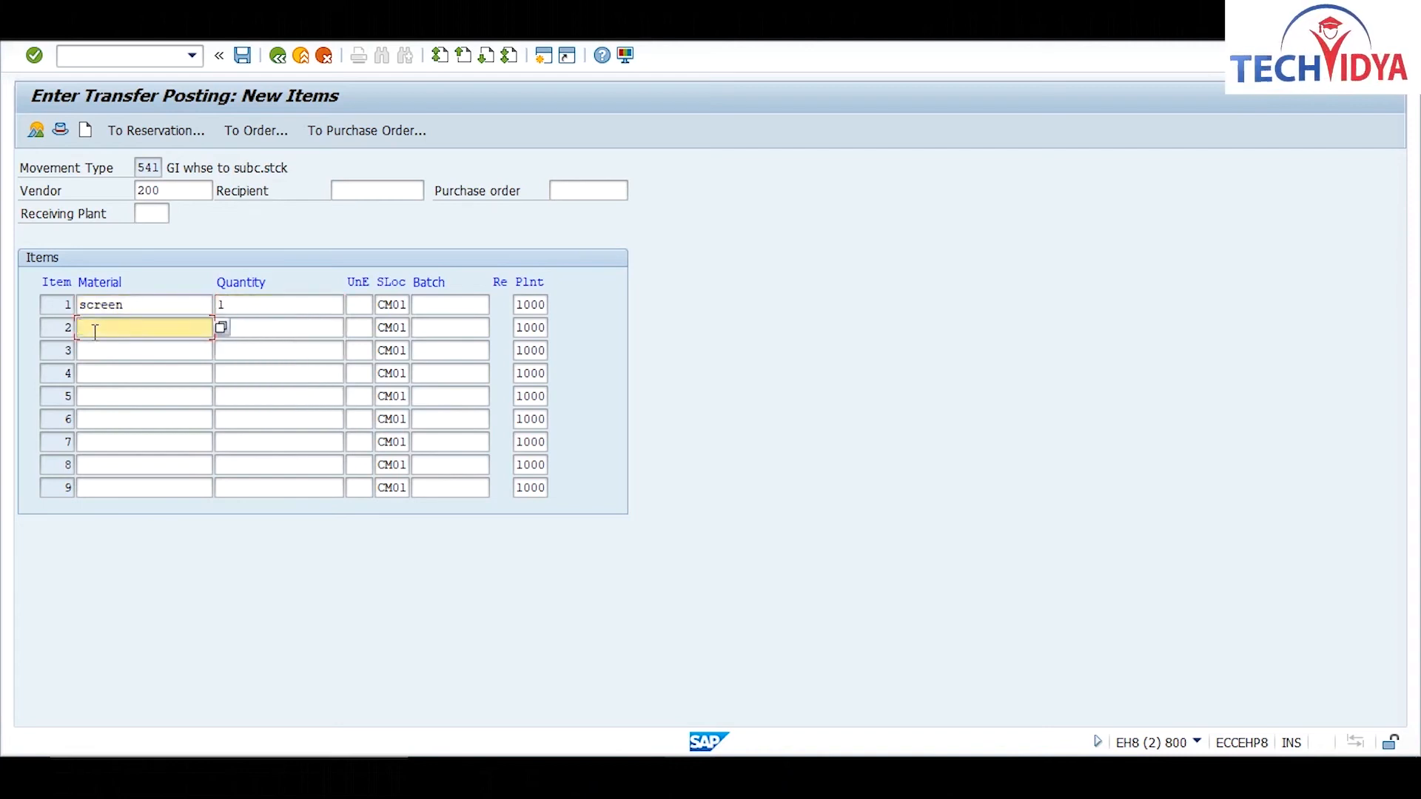
pyautogui.write('ram')
pyautogui.press('Tab')
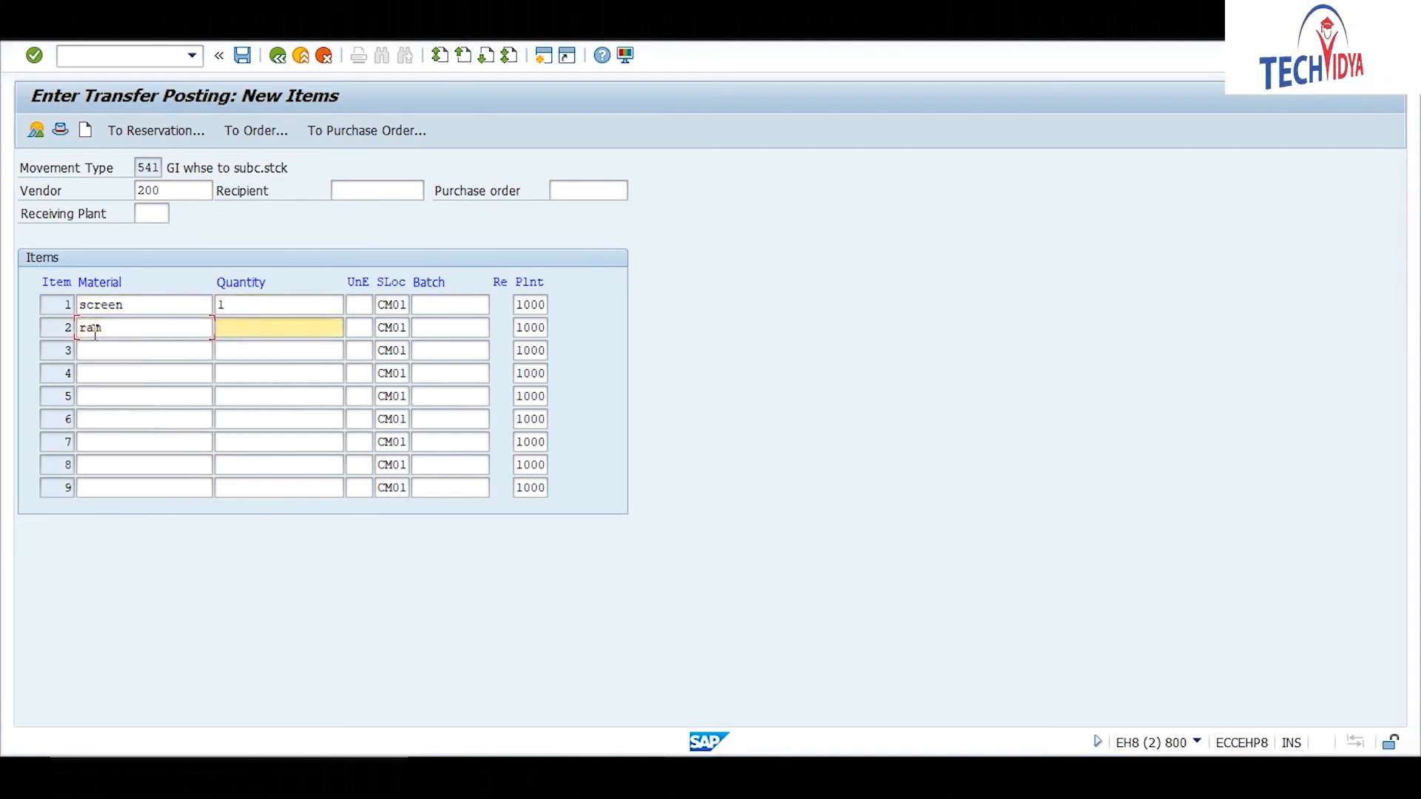
pyautogui.write('1')
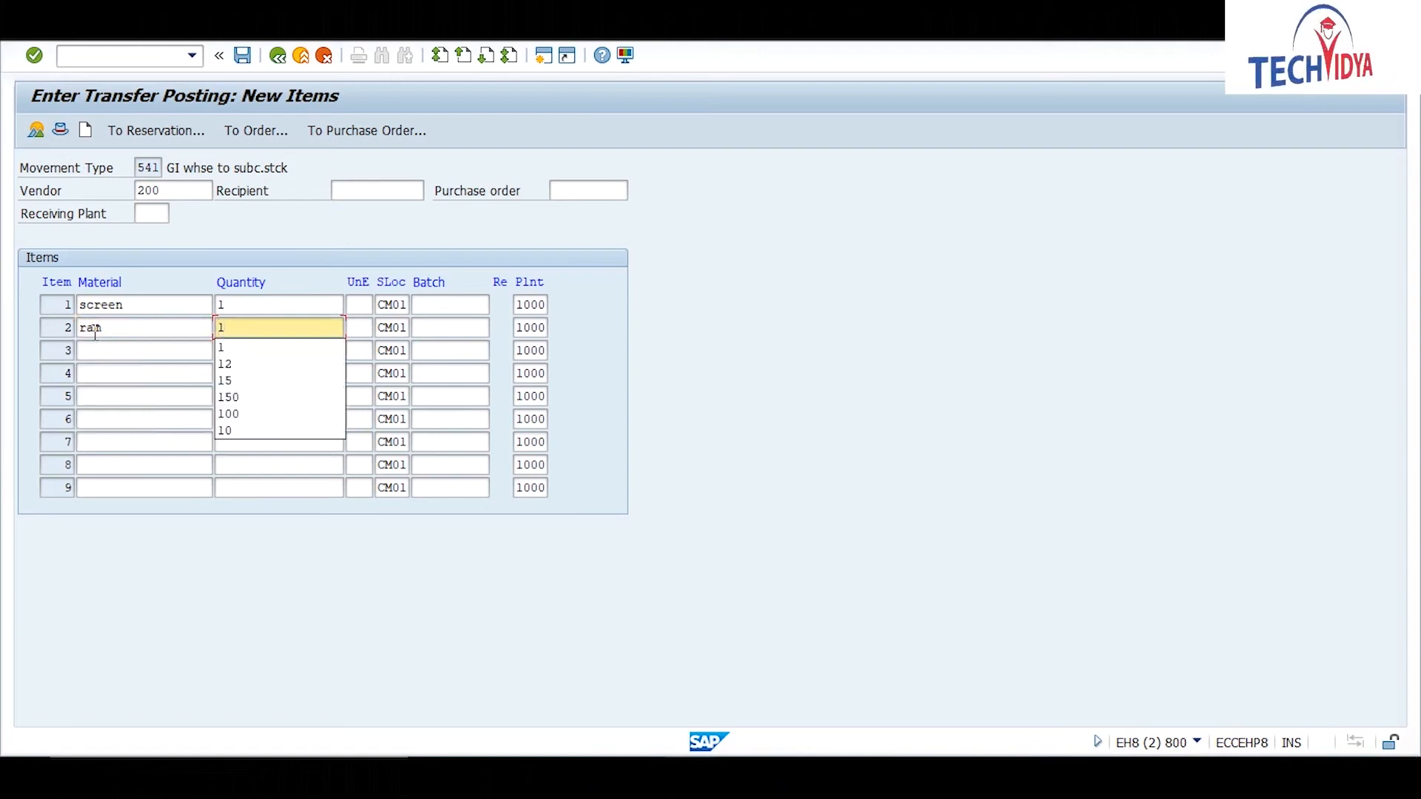
pyautogui.press('Return')
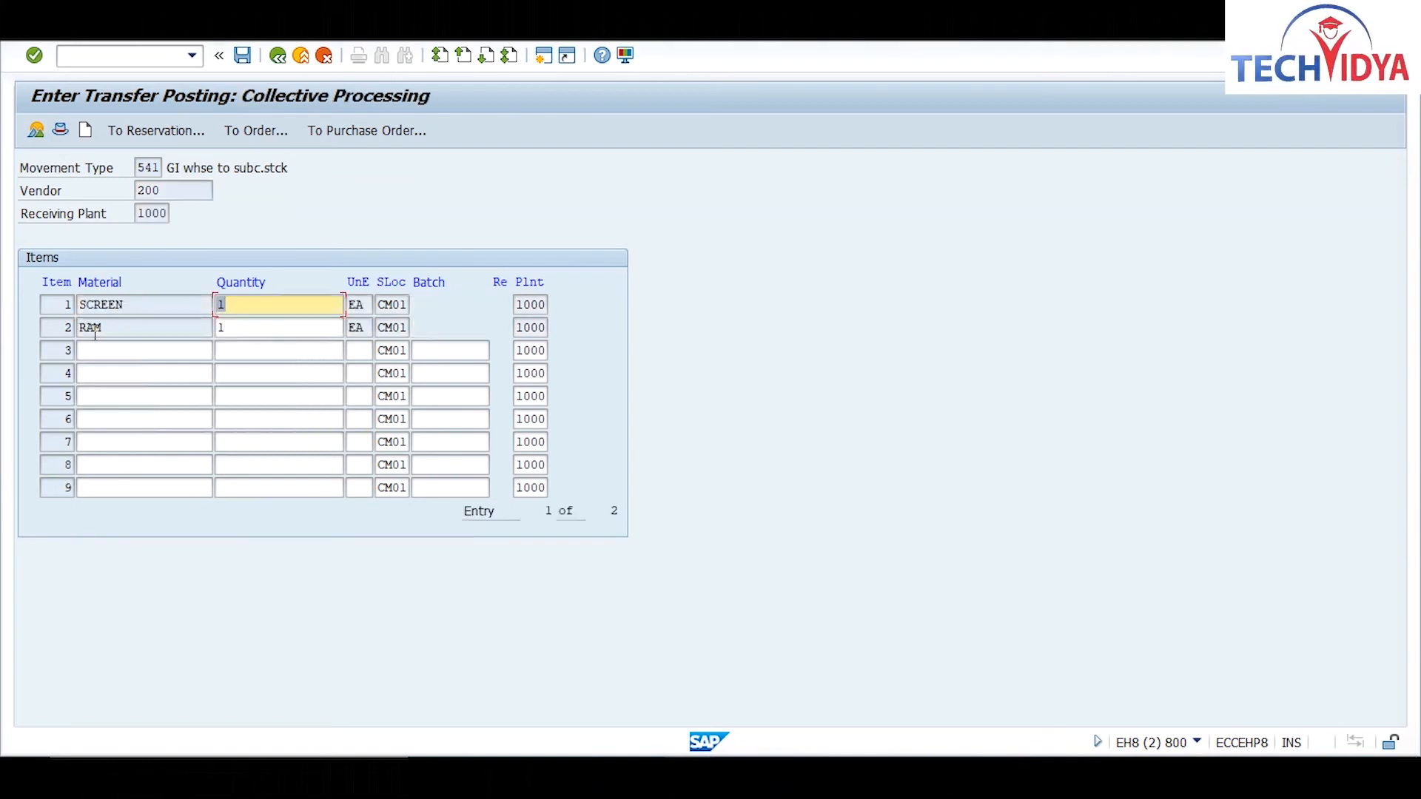
pyautogui.click(242, 58)
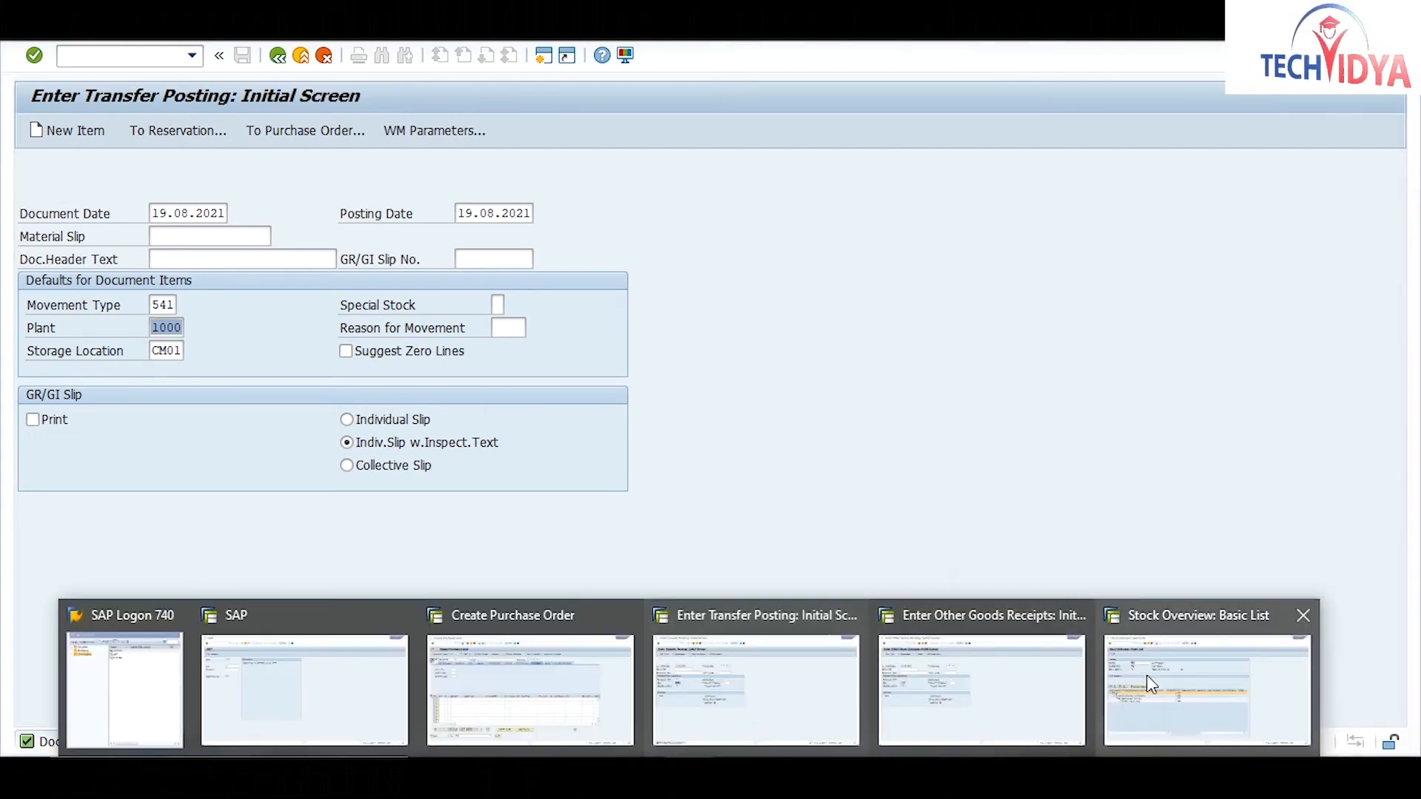
# Switch to the stock overview session and refresh it to check the component stock after the transfer
pyautogui.click(1149, 675)
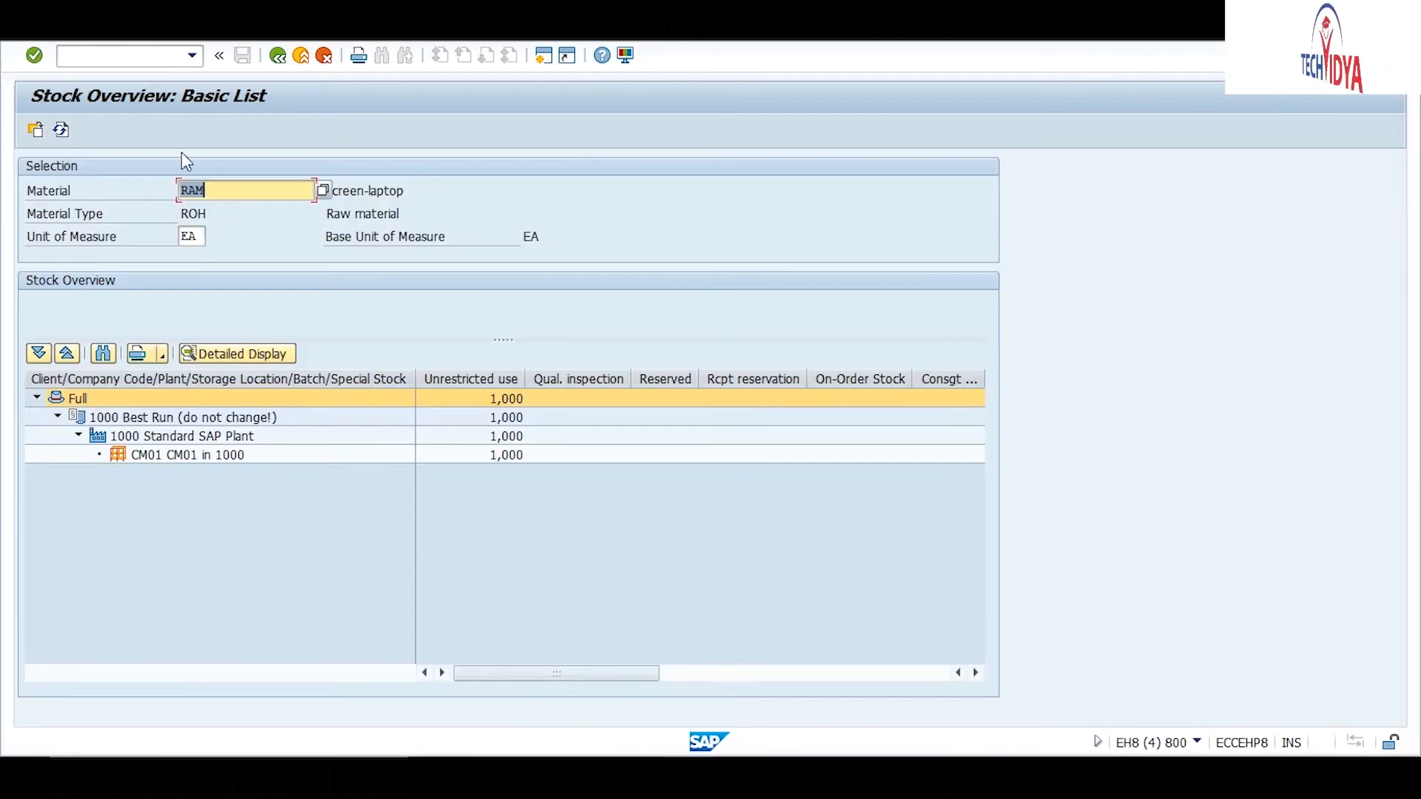
pyautogui.click(60, 130)
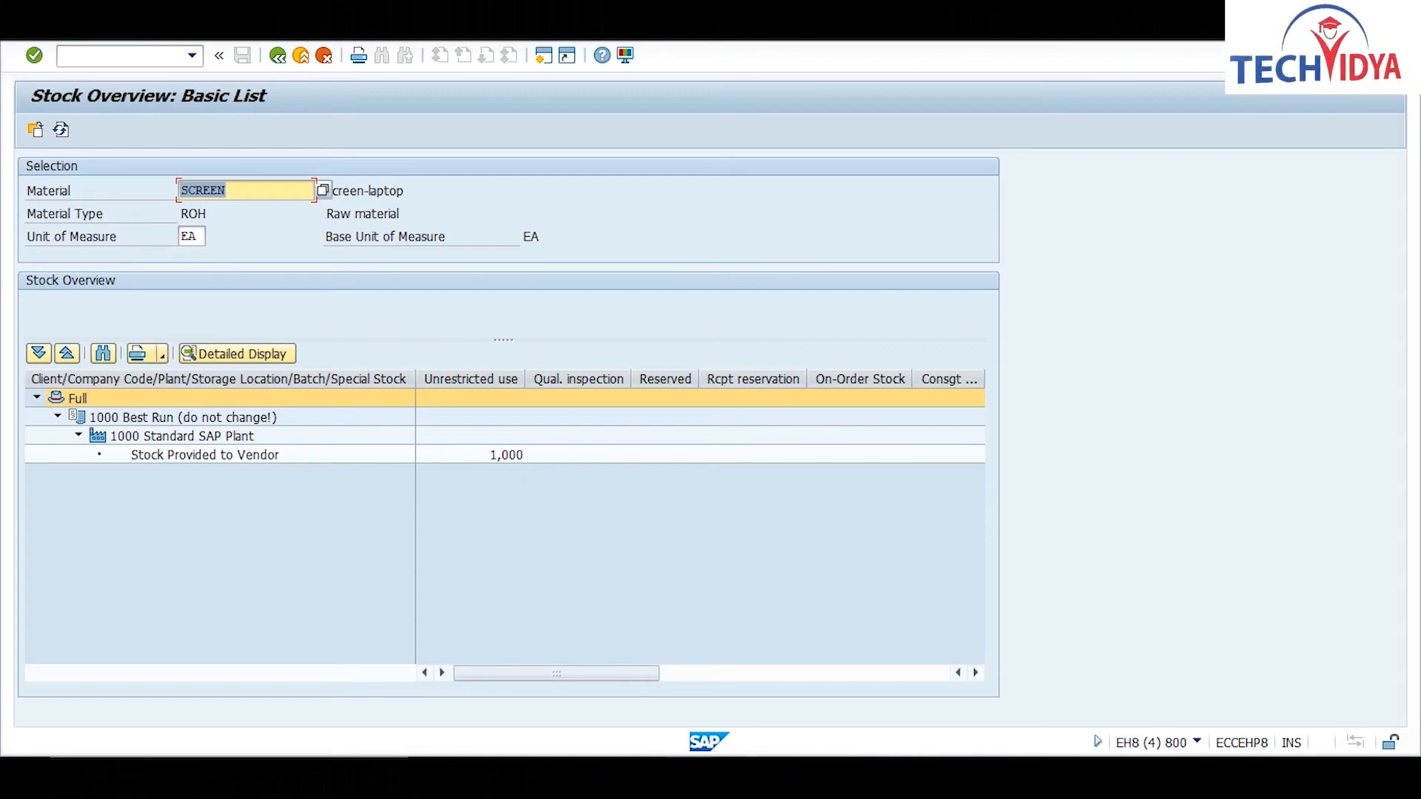
# Return to the transfer posting session and start goods receipt transaction MIGO in it
pyautogui.moveTo(854, 712)
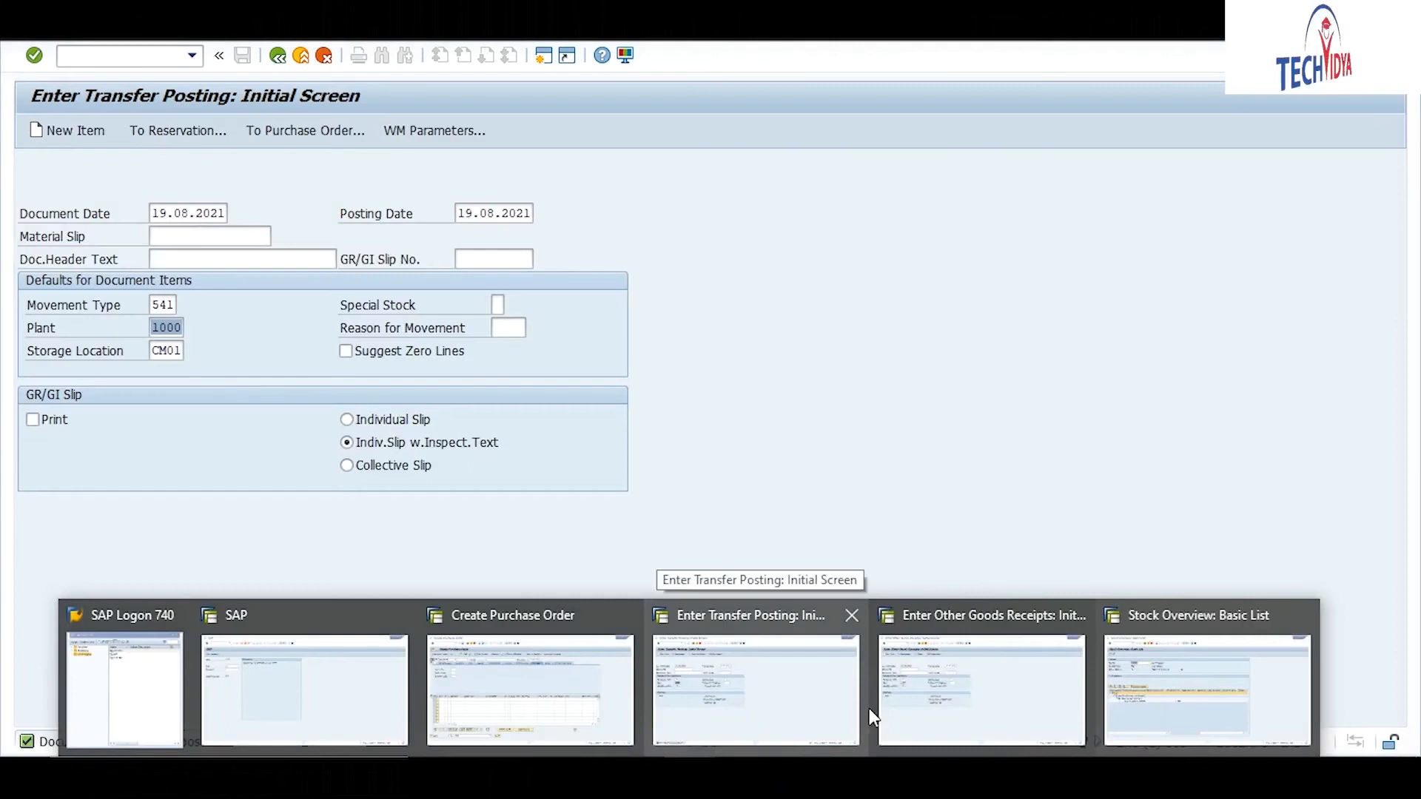
pyautogui.click(786, 682)
pyautogui.click(91, 57)
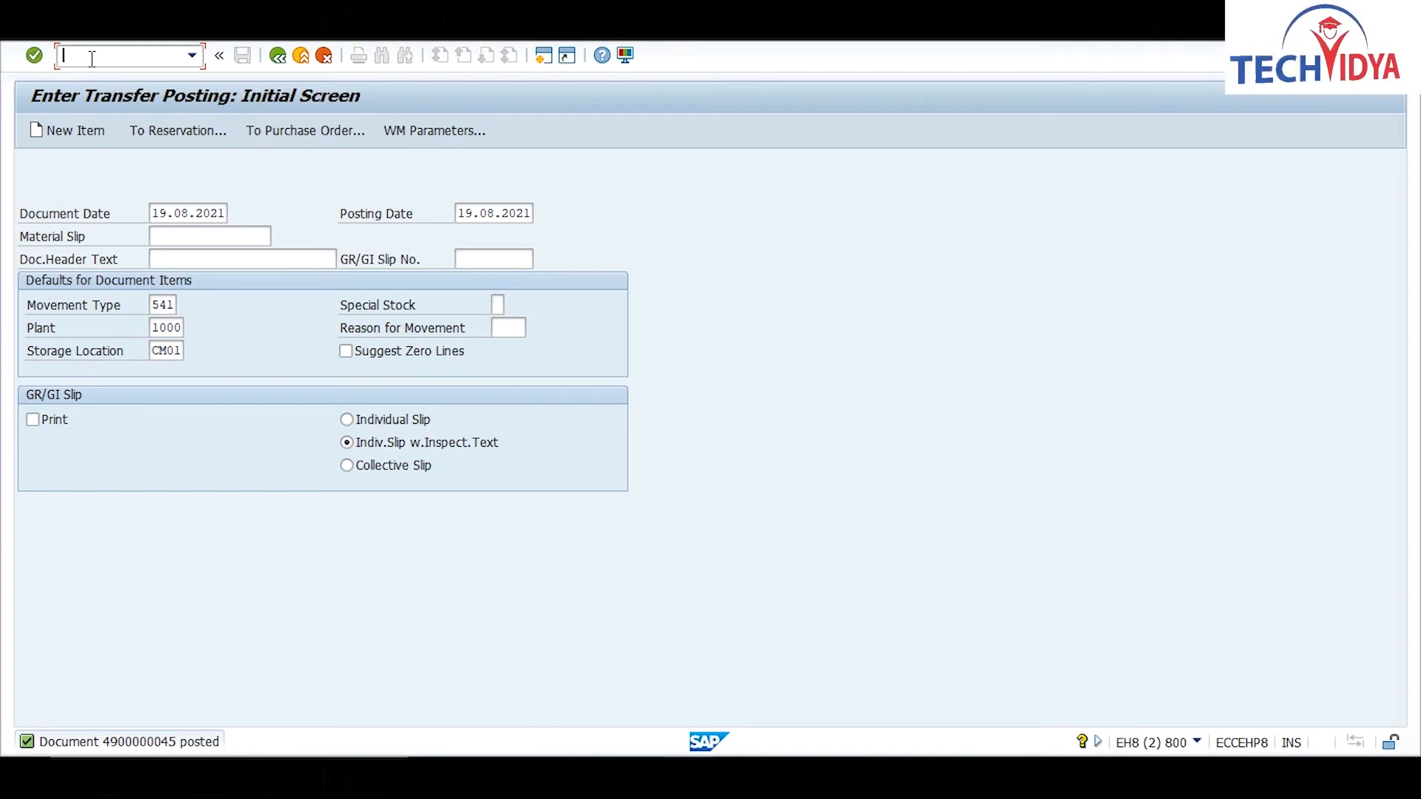
pyautogui.write('m')
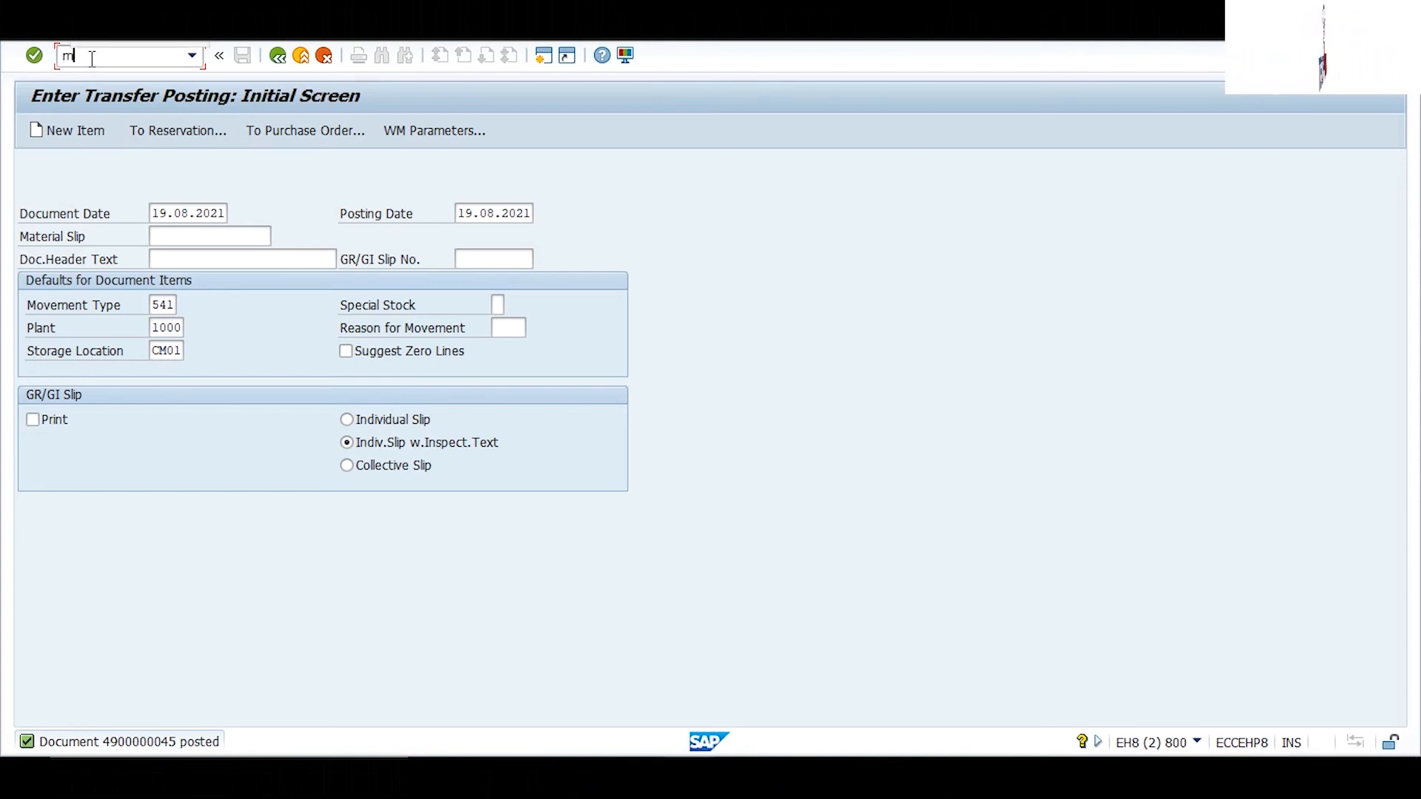
pyautogui.press('BackSpace')
pyautogui.write('/n')
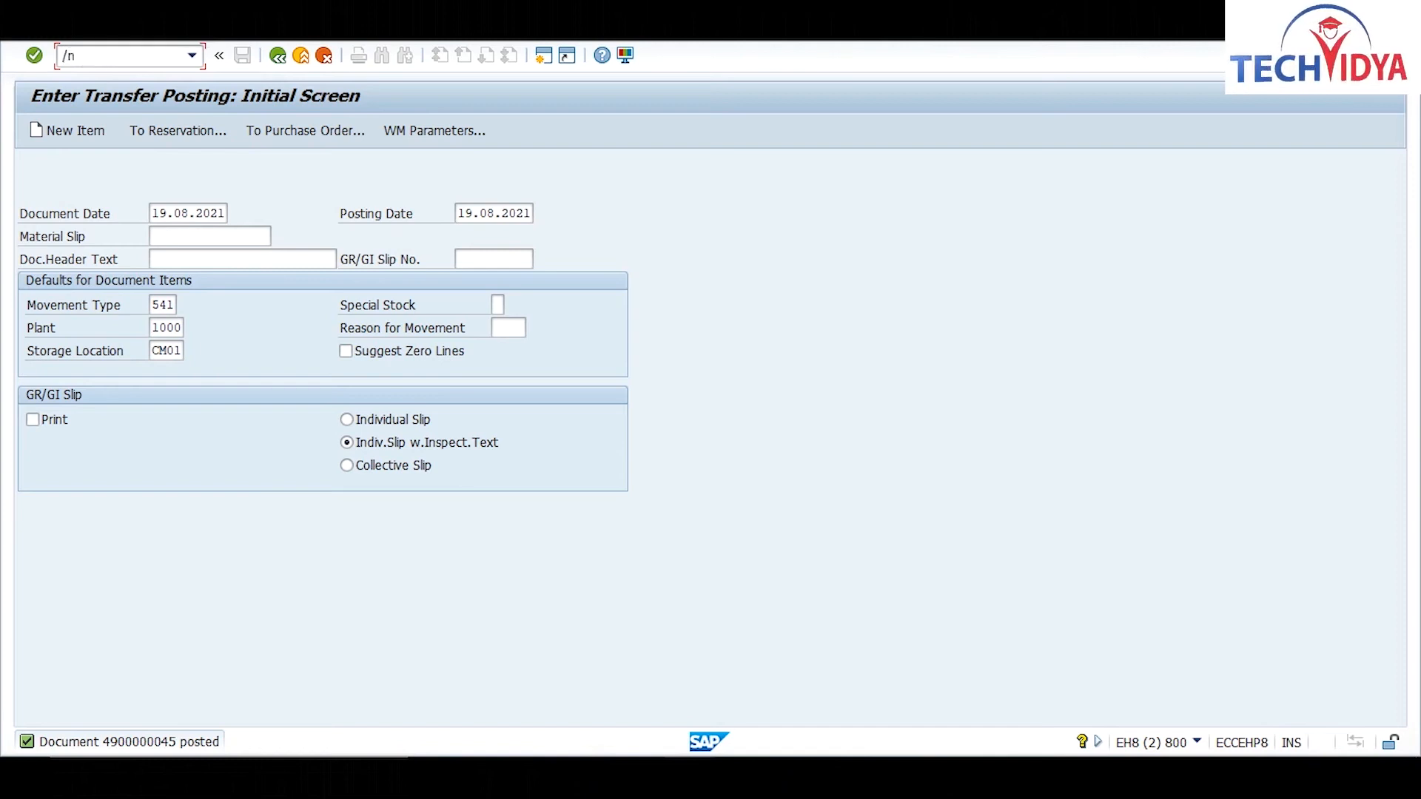
pyautogui.write('migo')
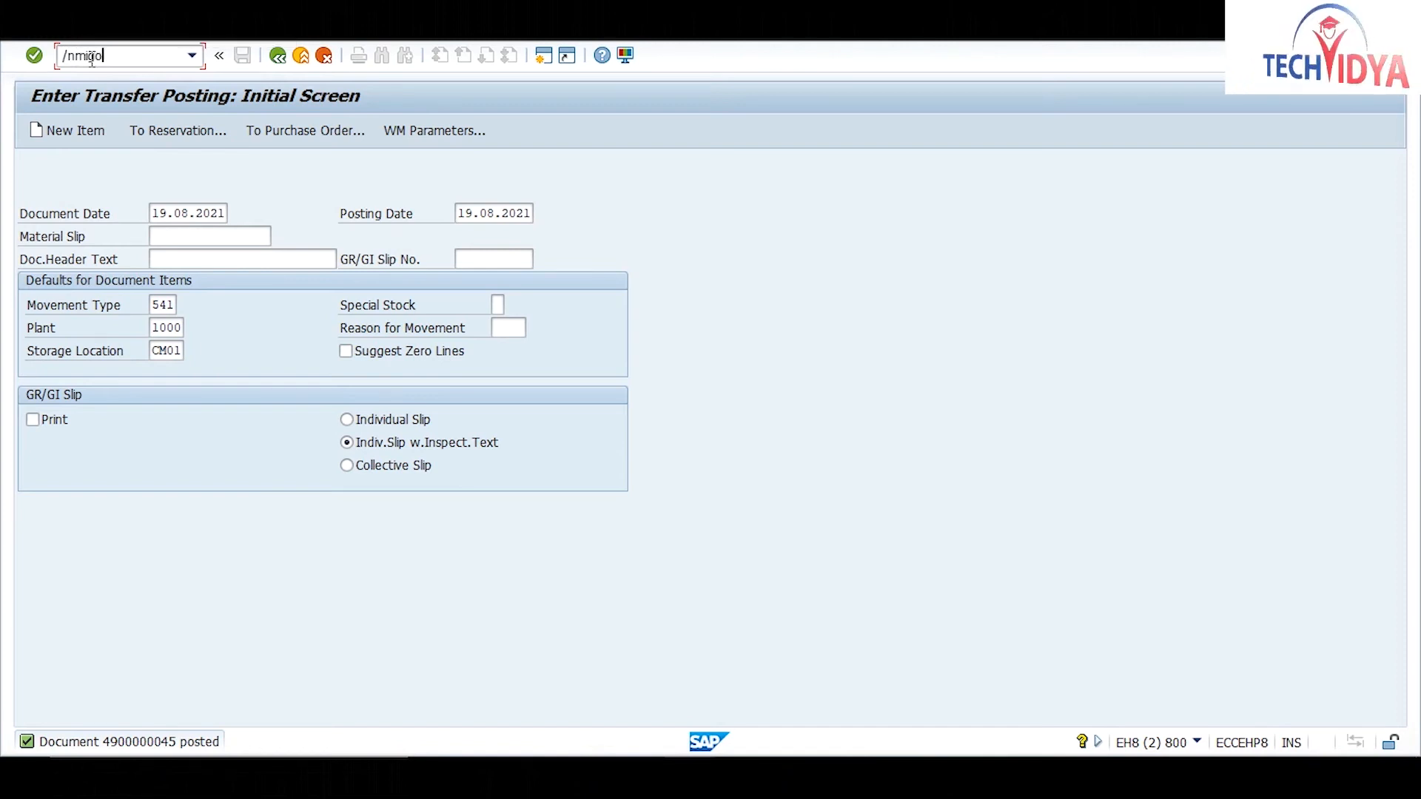
pyautogui.press('Return')
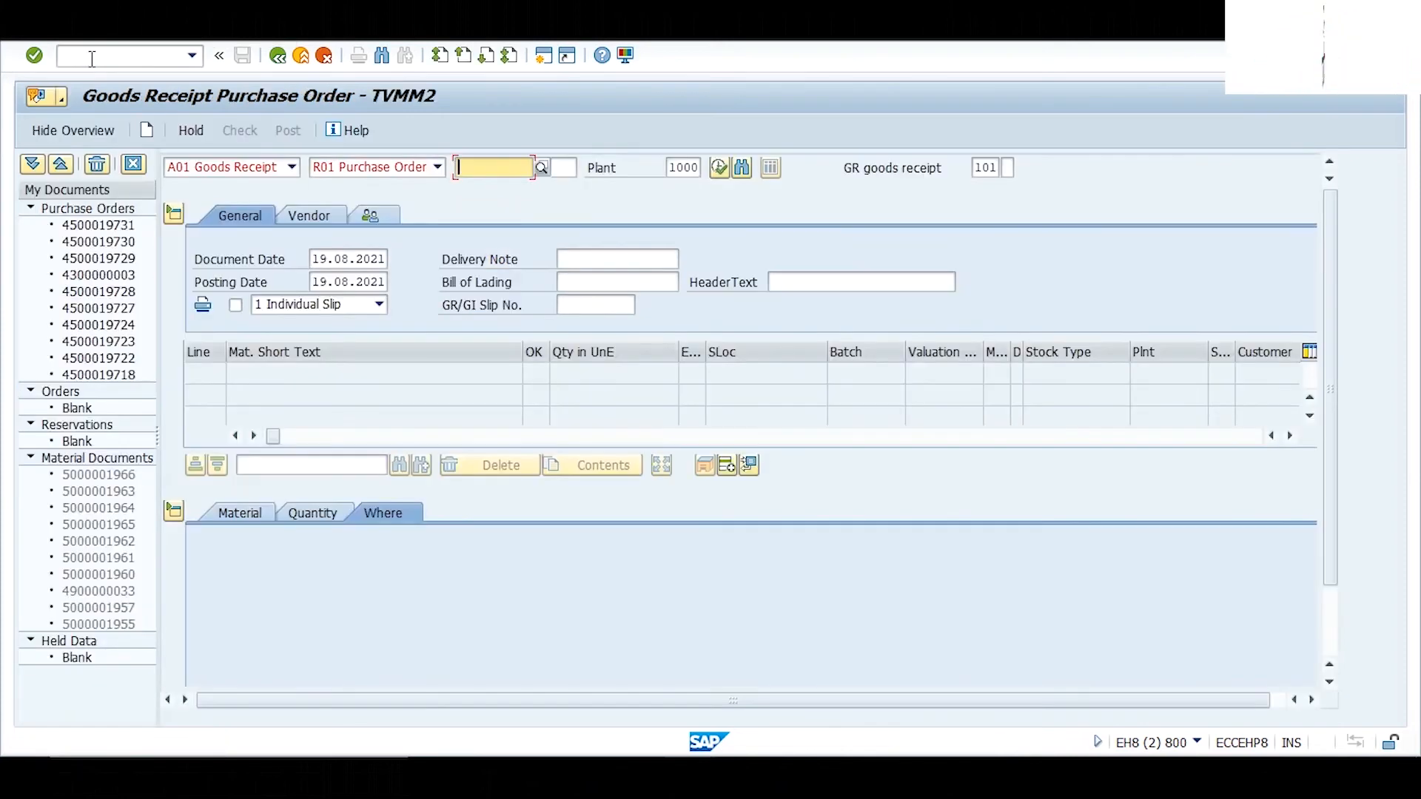
pyautogui.write('Standard P')
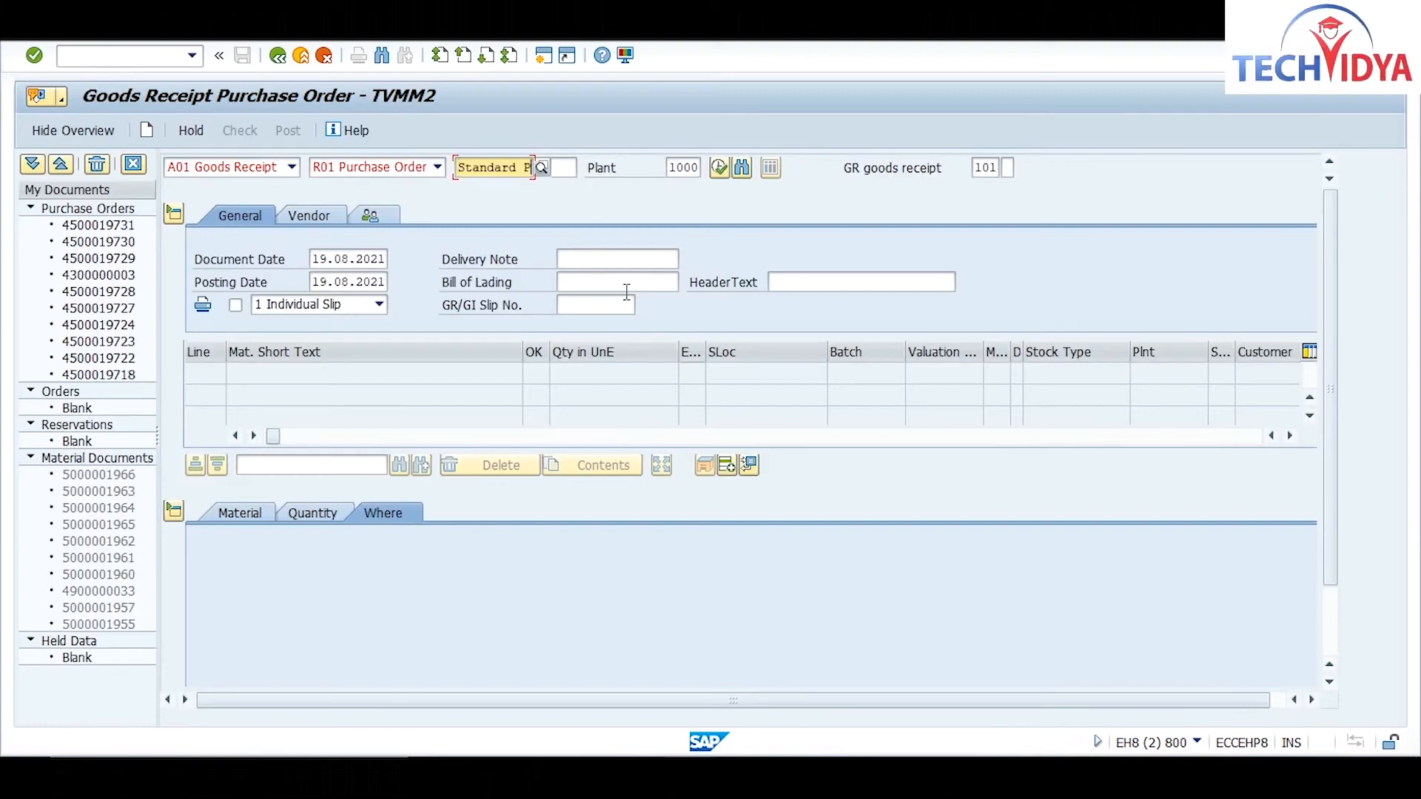
pyautogui.press('BackSpace')
pyautogui.press('BackSpace')
pyautogui.press('BackSpace')
pyautogui.press('BackSpace')
pyautogui.press('BackSpace')
pyautogui.press('BackSpace')
pyautogui.press('BackSpace')
pyautogui.press('BackSpace')
pyautogui.press('BackSpace')
pyautogui.press('BackSpace')
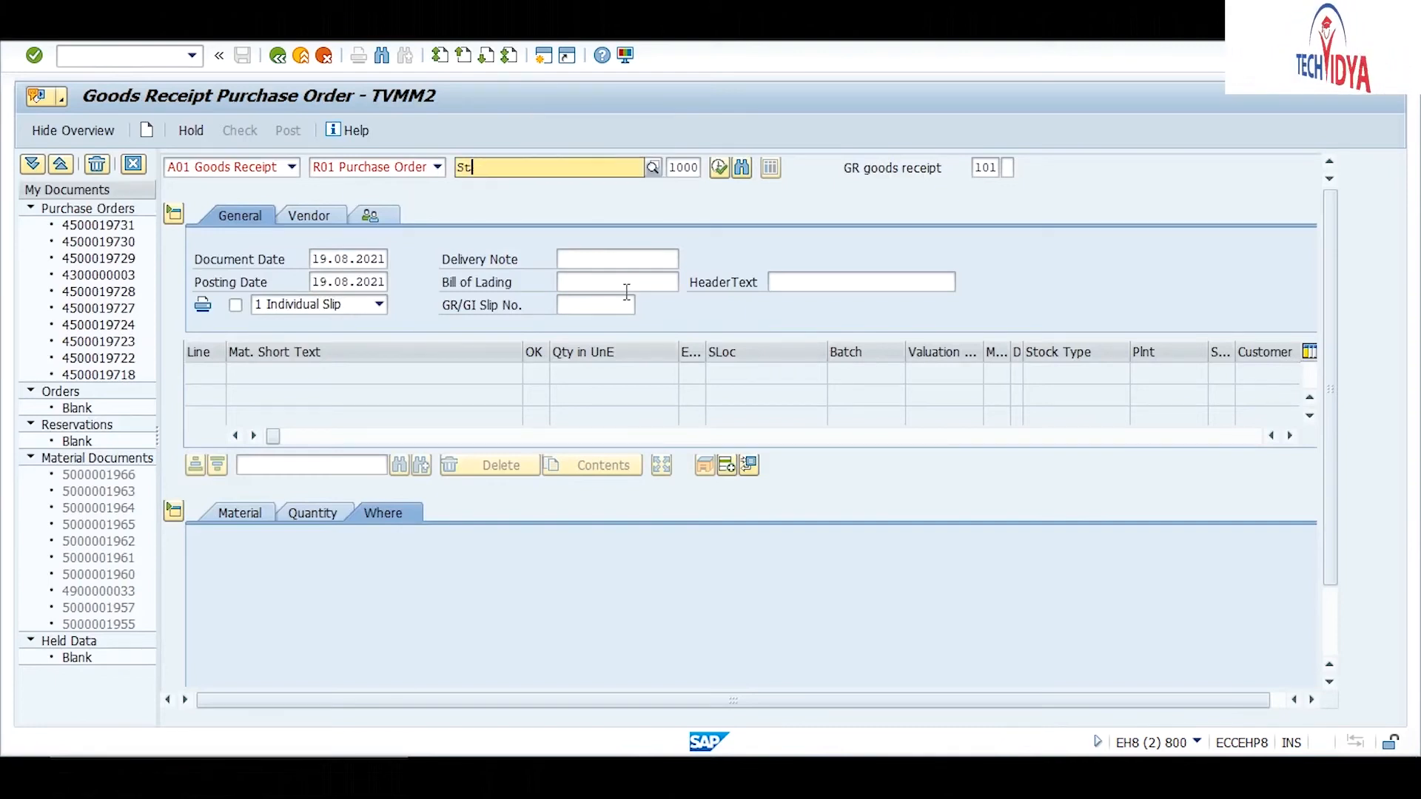
pyautogui.click(624, 393)
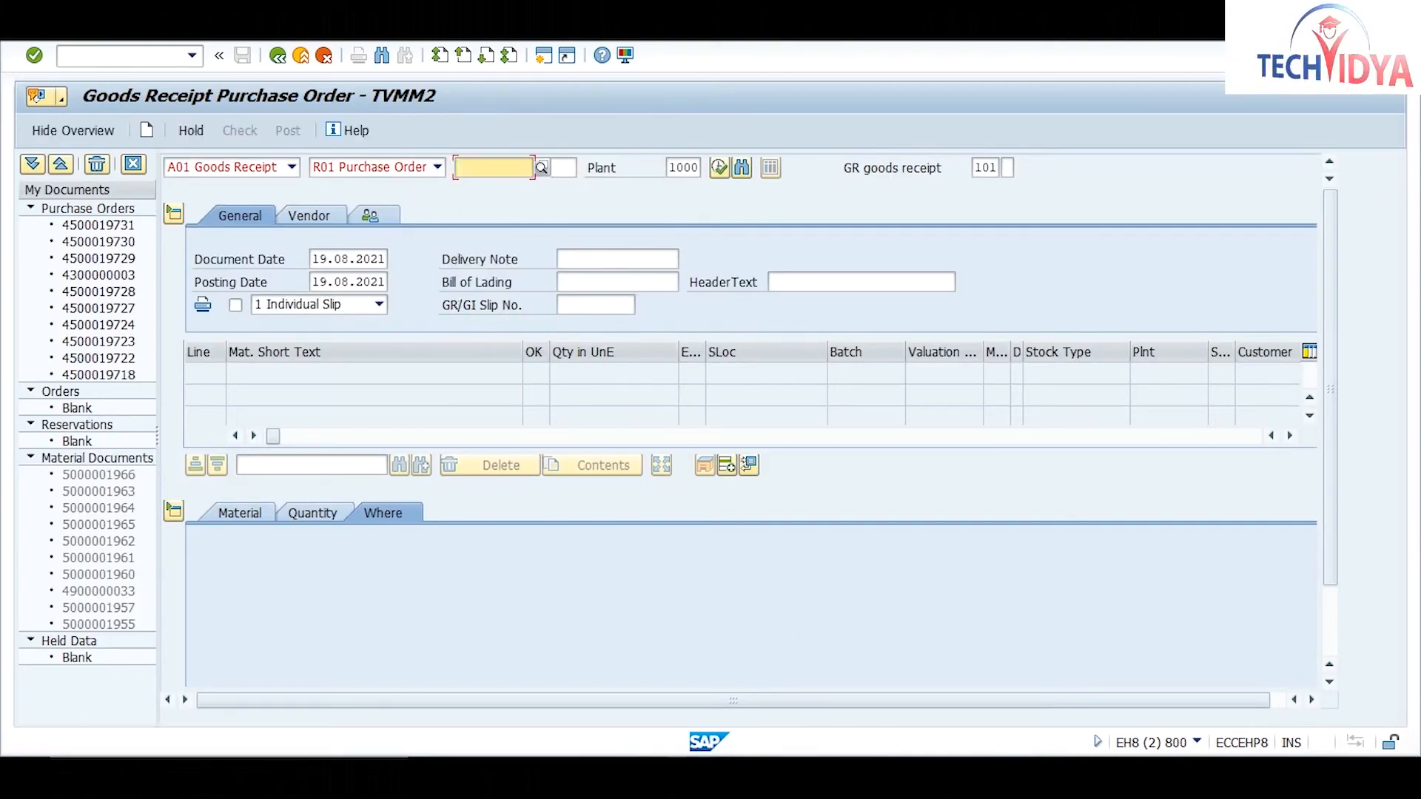
# Copy the latest standard PO number from the SUBC notes in Notepad and load that purchase order into the goods receipt
pyautogui.click(319, 777)
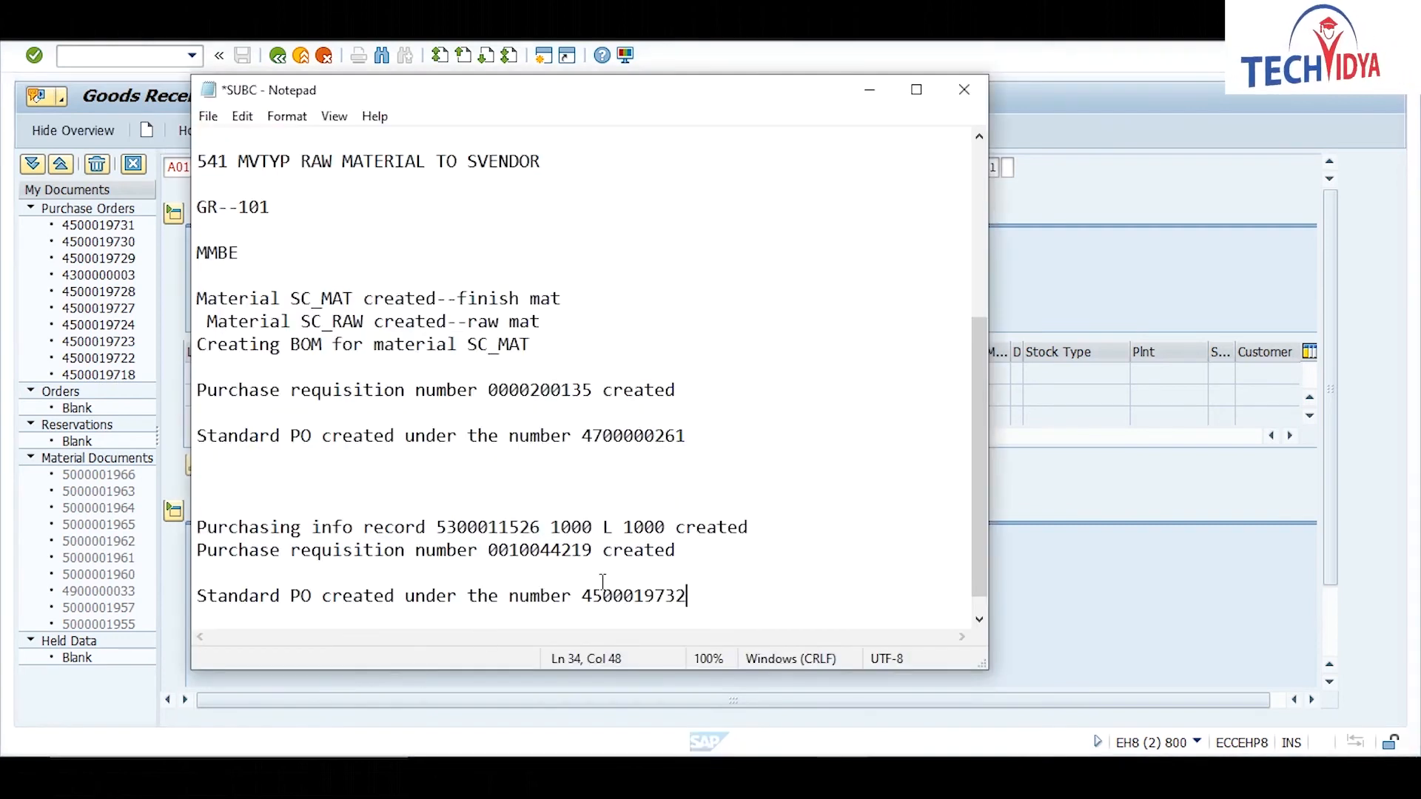
pyautogui.moveTo(584, 597); pyautogui.dragTo(687, 596)
pyautogui.hotkey('ctrl', 'c')
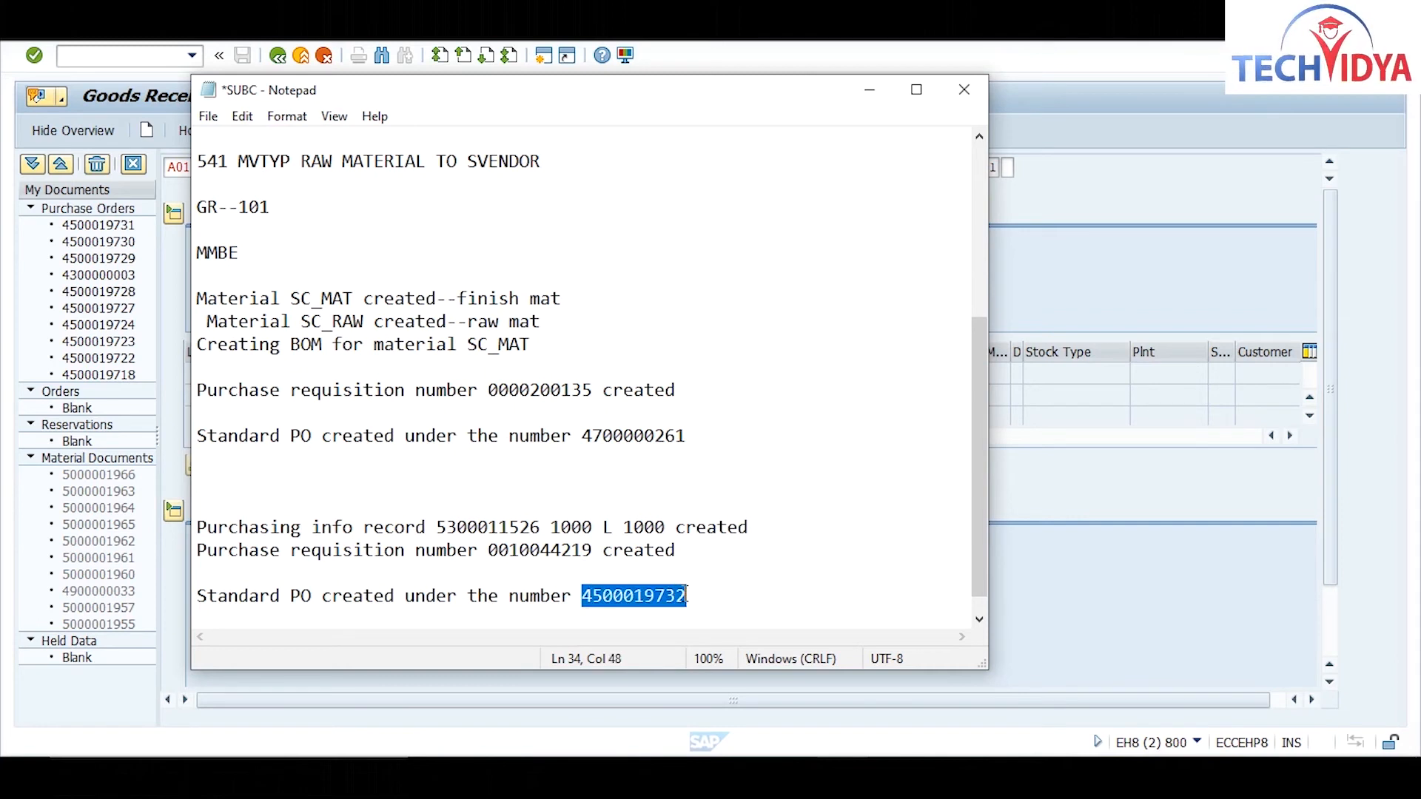
pyautogui.click(1111, 596)
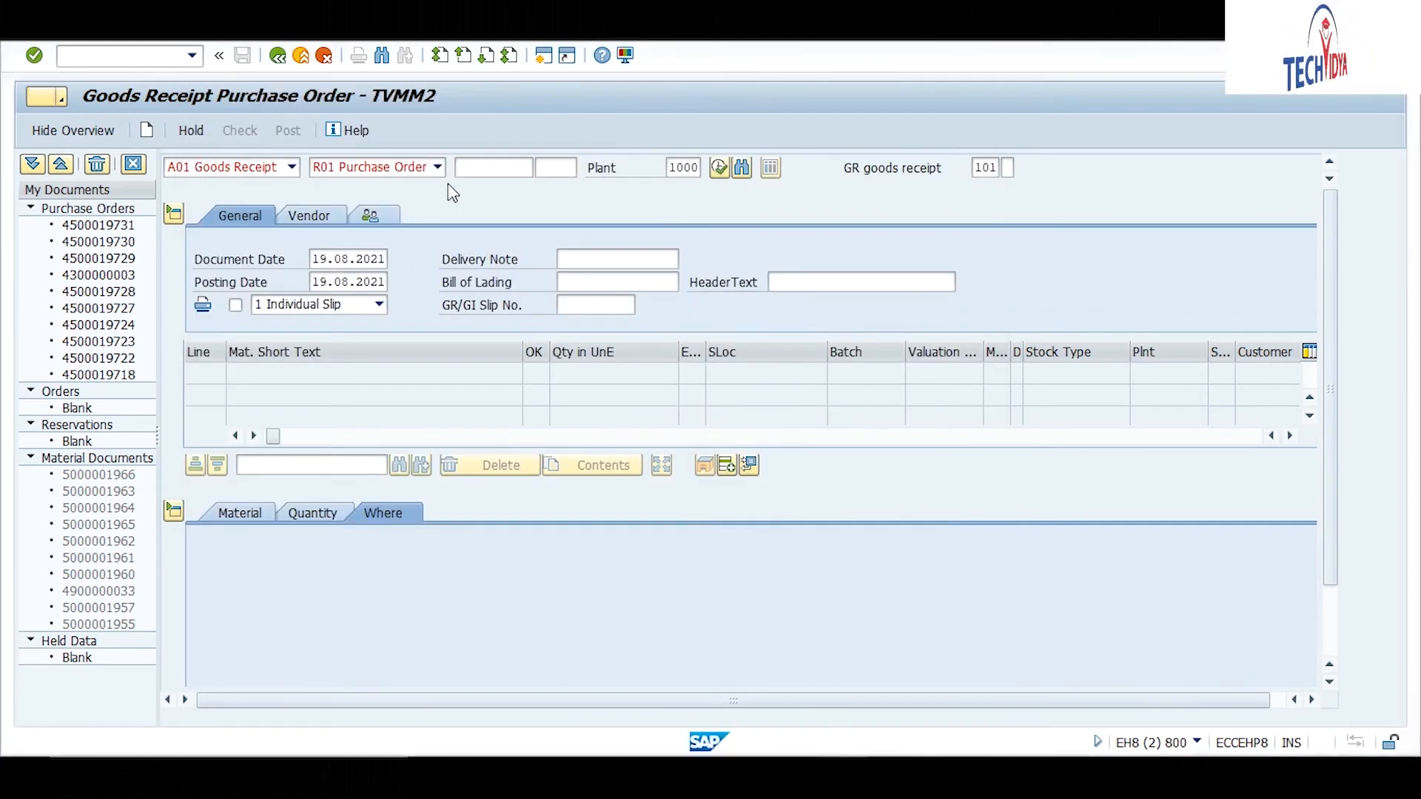
pyautogui.hotkey('ctrl', 'v')
pyautogui.press('Return')
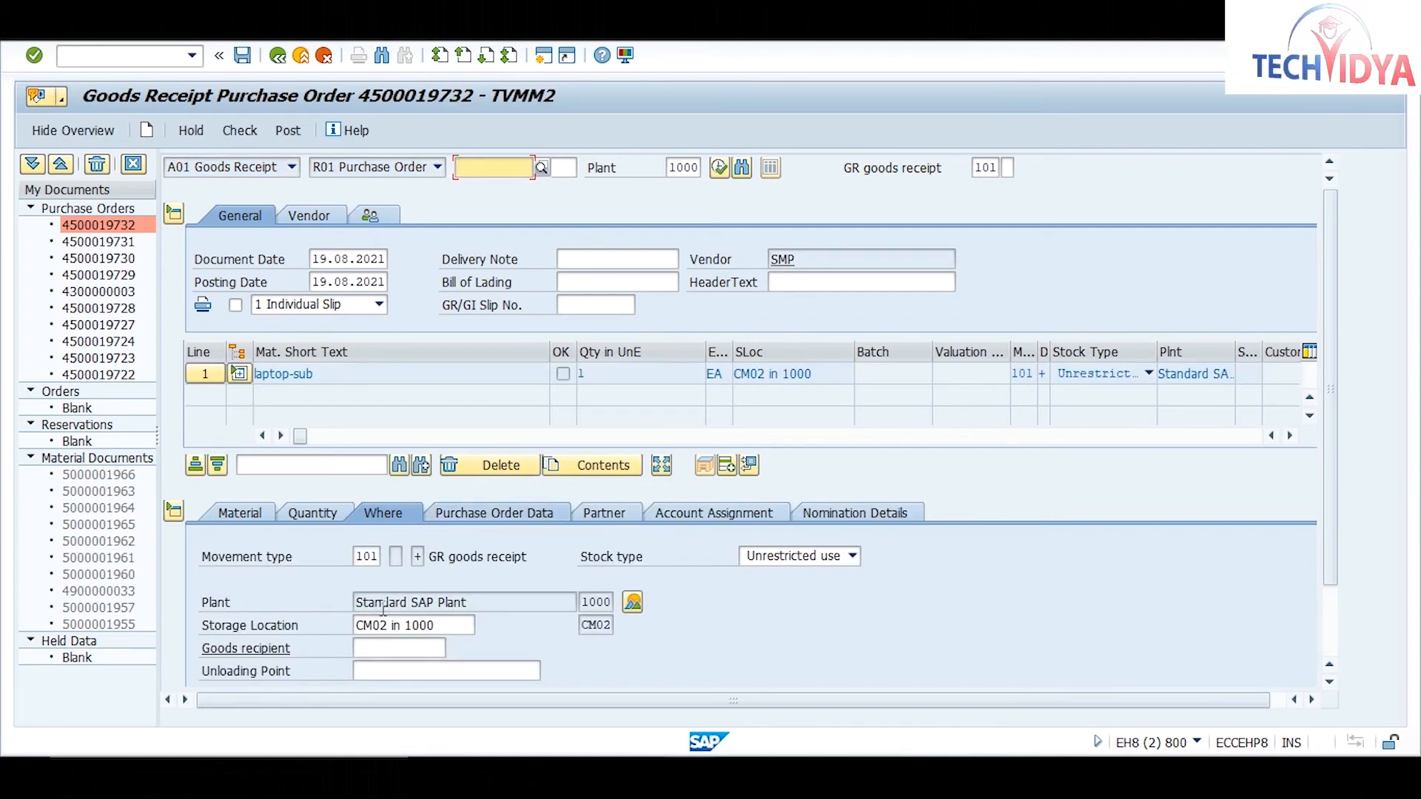
# Mark the laptop-sub item as OK, check the goods receipt document and post it
pyautogui.moveTo(1331, 405); pyautogui.dragTo(1334, 518)
pyautogui.click(244, 671)
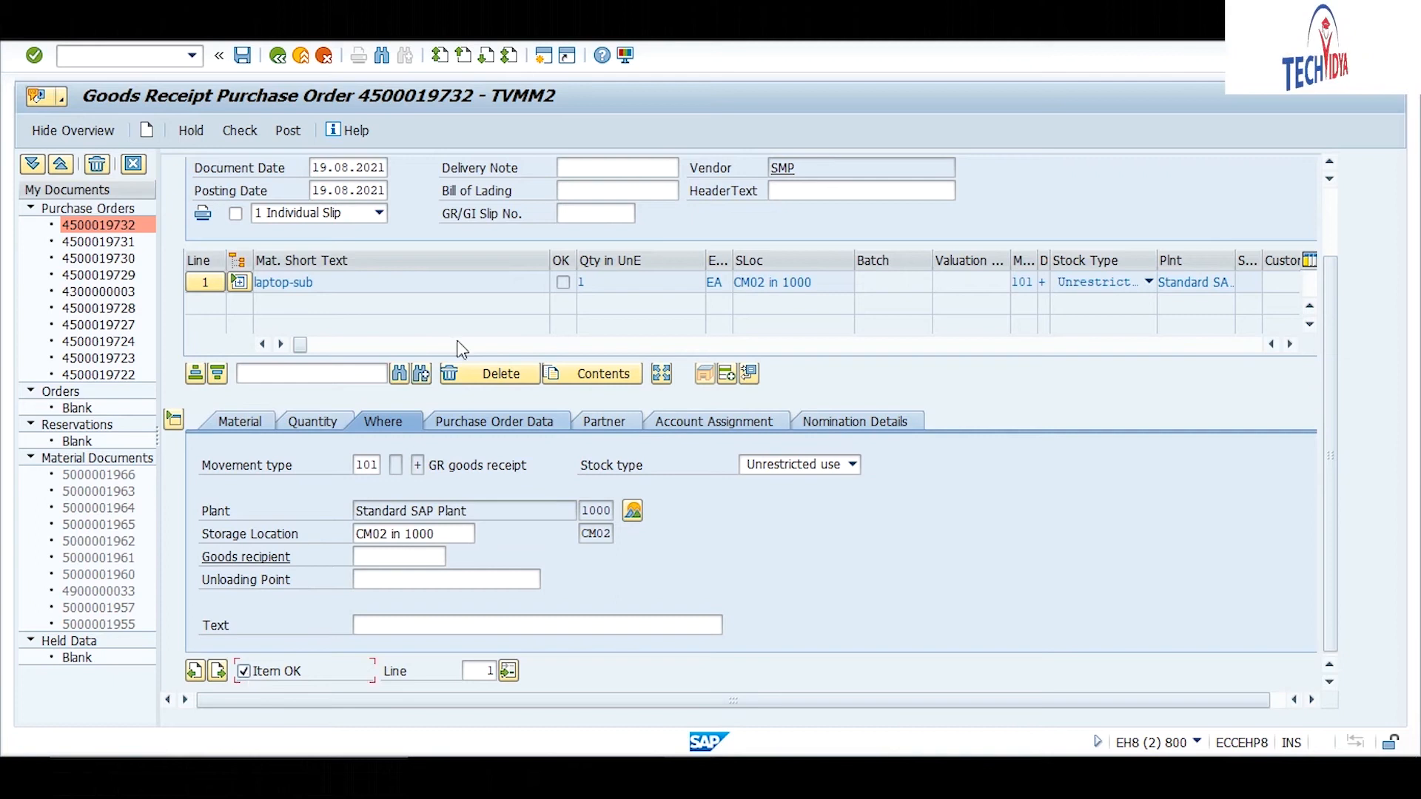
pyautogui.click(250, 133)
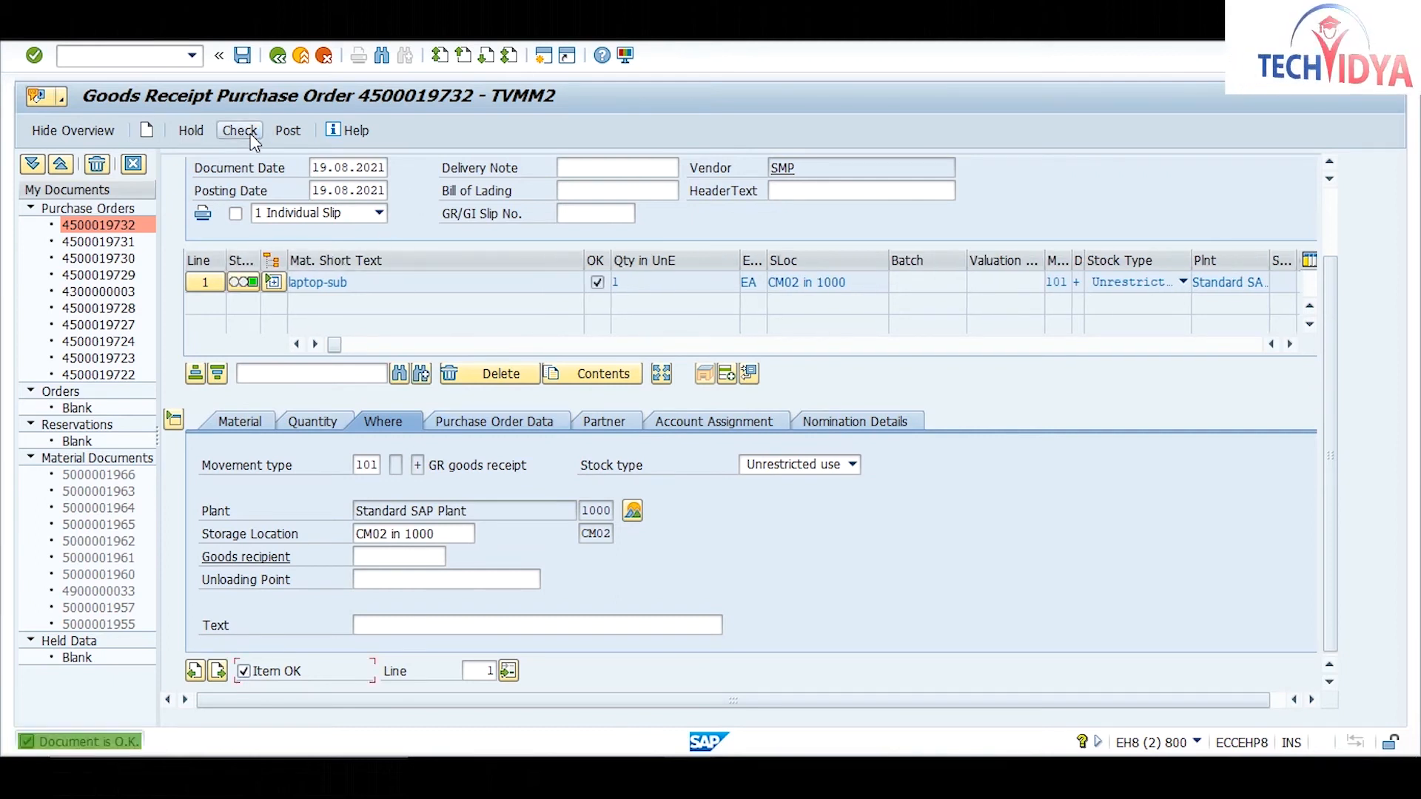
pyautogui.click(287, 130)
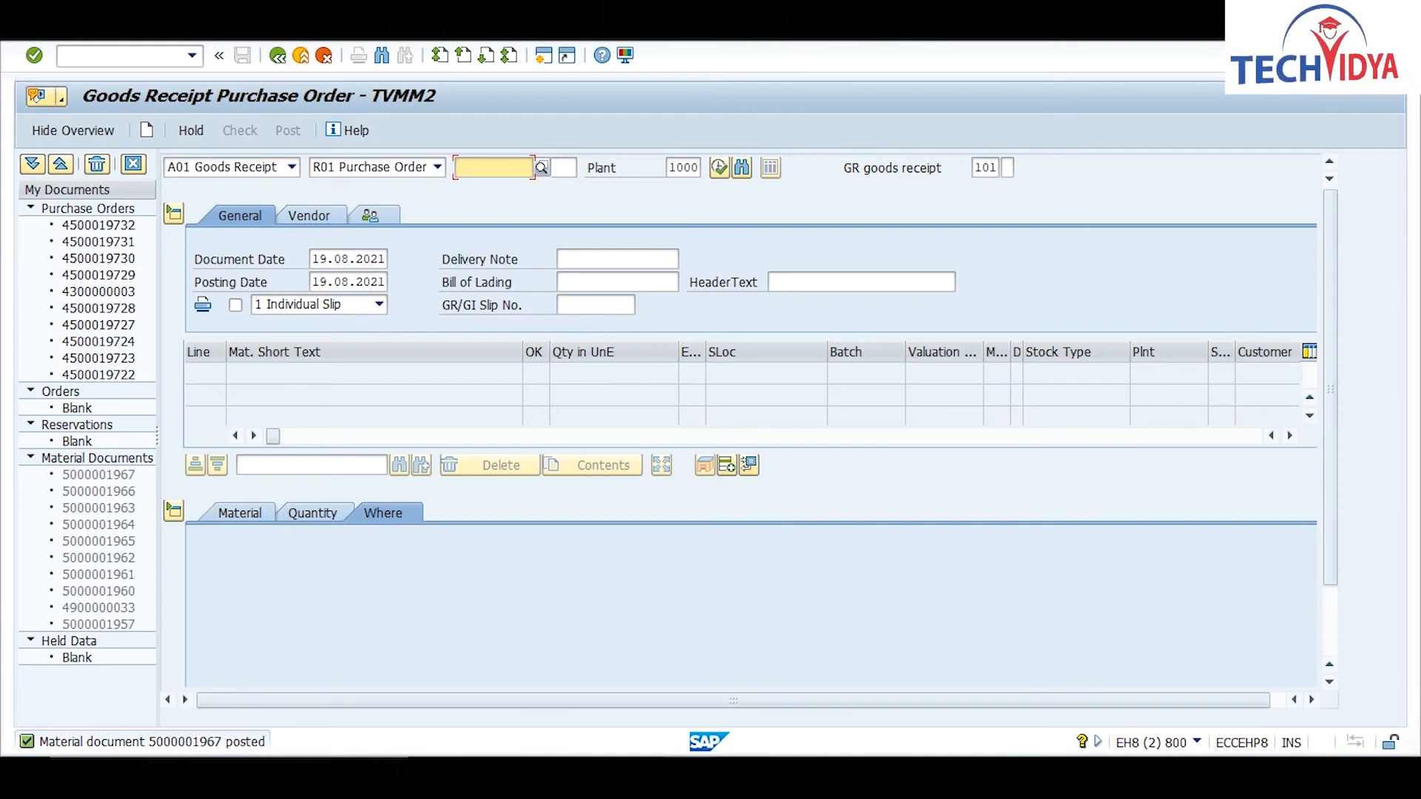
# Switch to the SCREEN stock overview and refresh it to check the component's stock after the goods receipt
pyautogui.click(1206, 685)
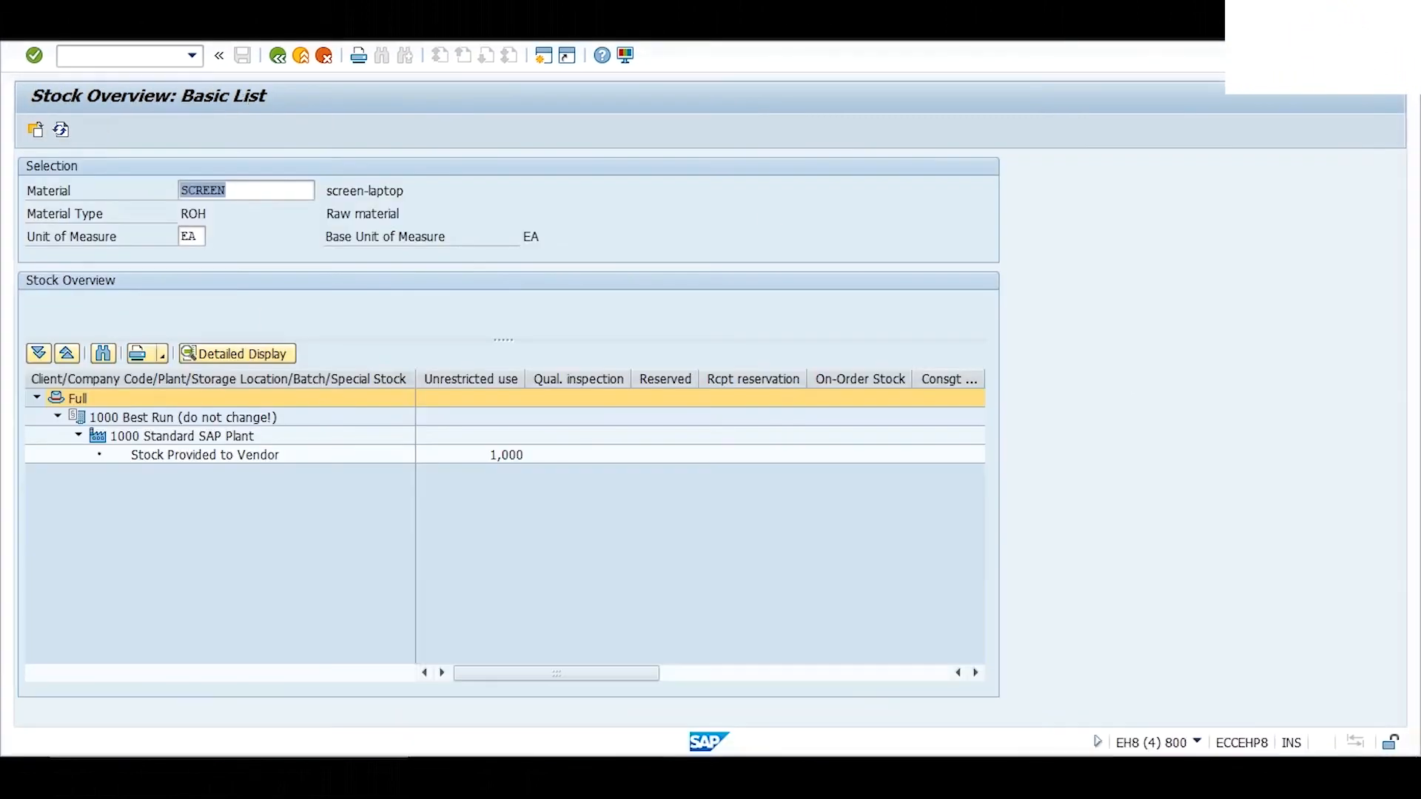
pyautogui.click(61, 132)
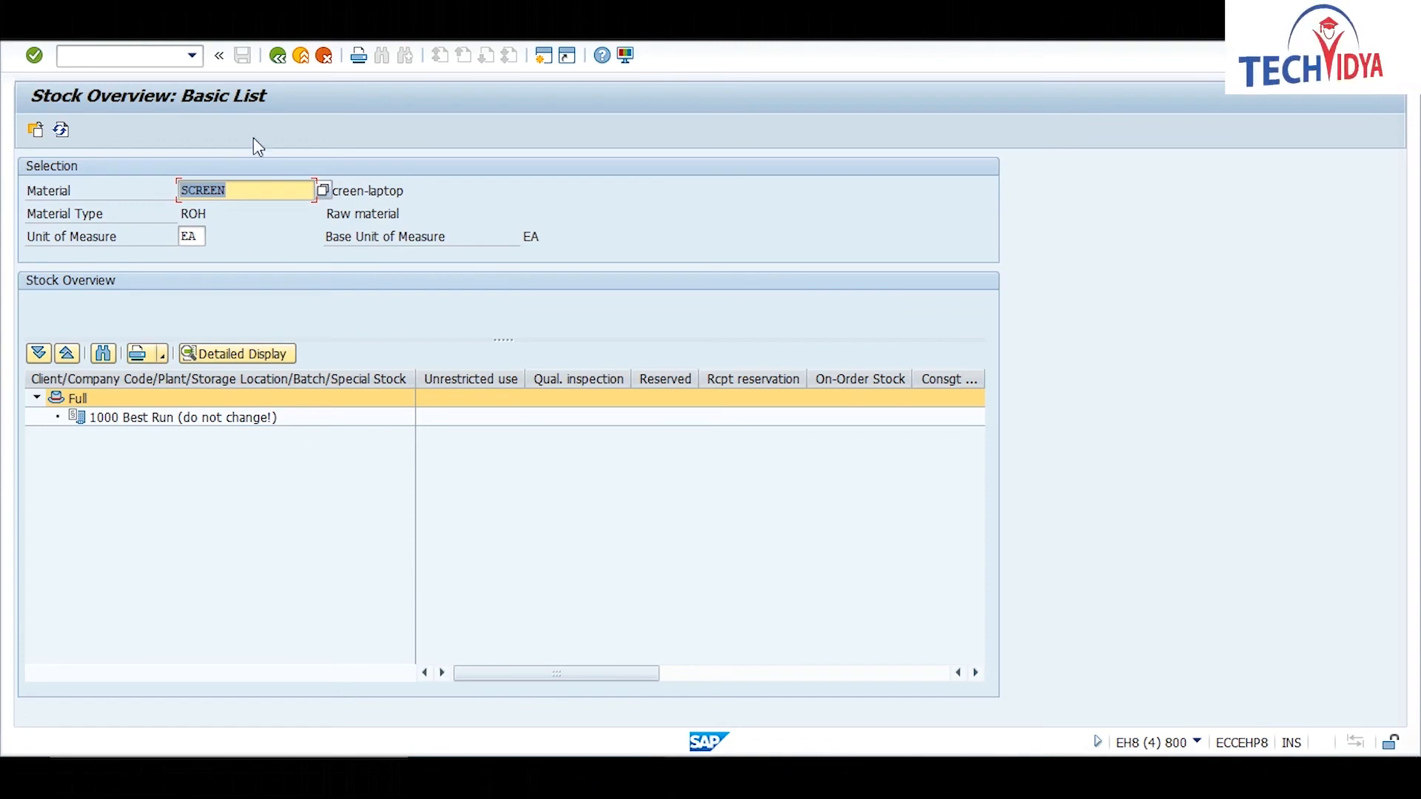
# Return to the stock overview selection and display the stock of material laptop1 in plant 1000, storage location CM02
pyautogui.click(279, 62)
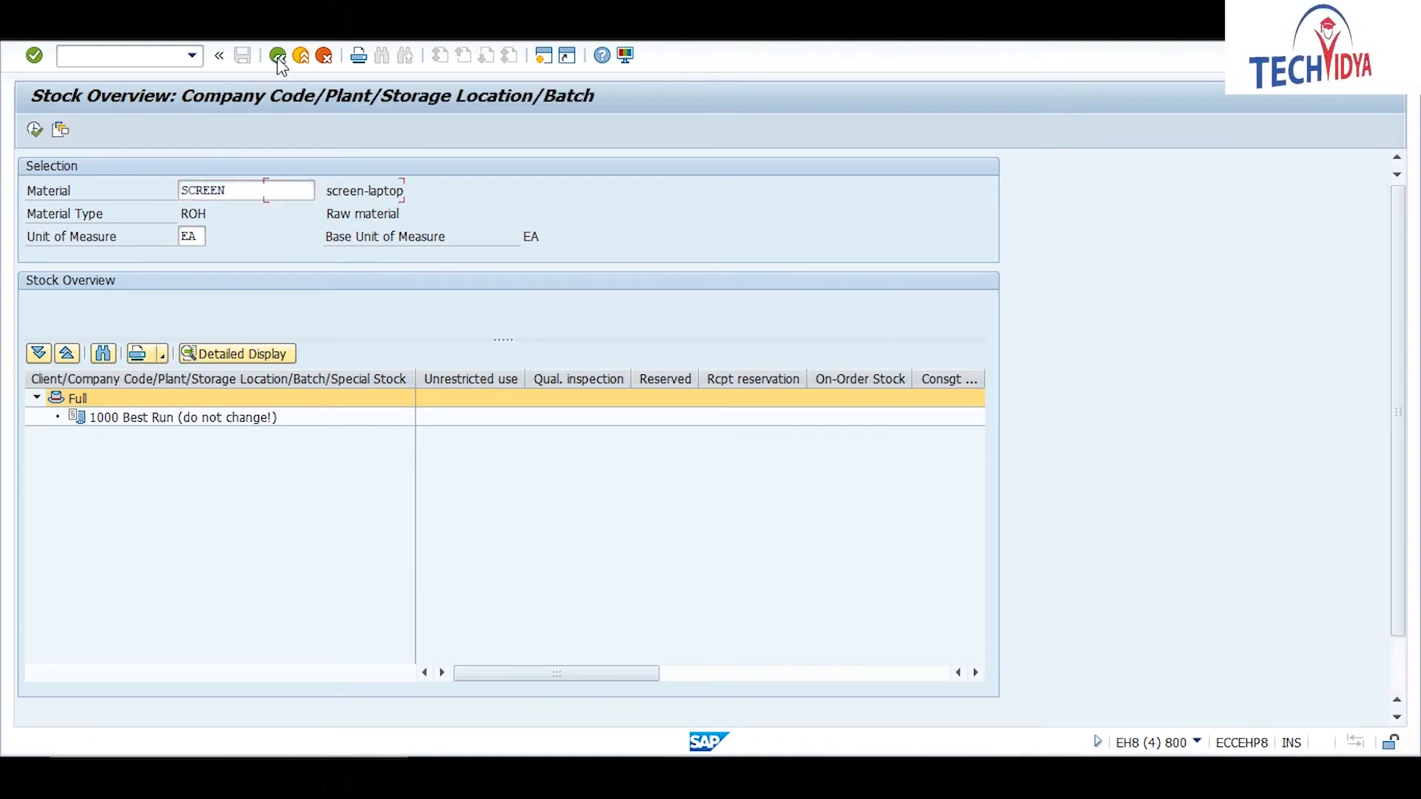
pyautogui.click(278, 62)
pyautogui.moveTo(343, 196); pyautogui.dragTo(241, 191)
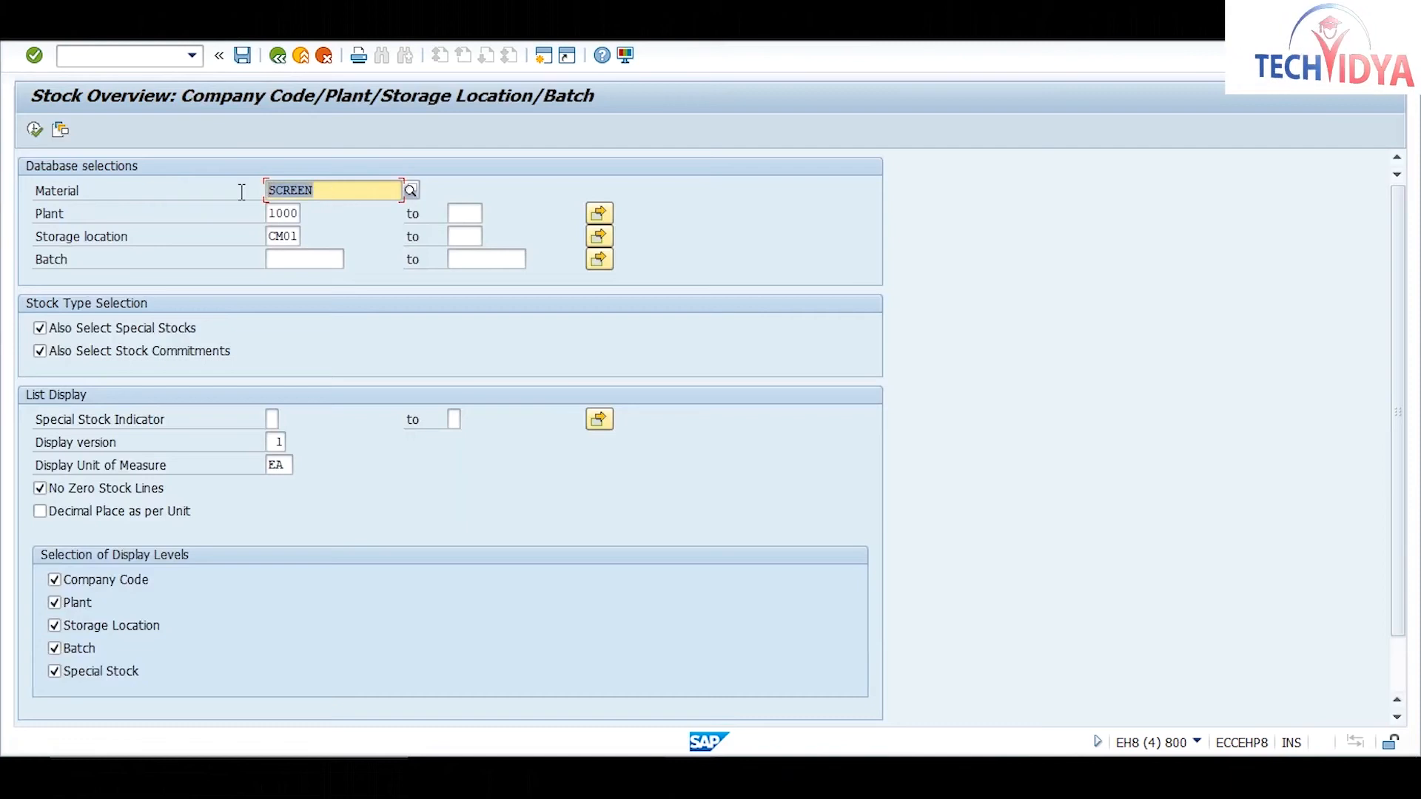
pyautogui.write('lap')
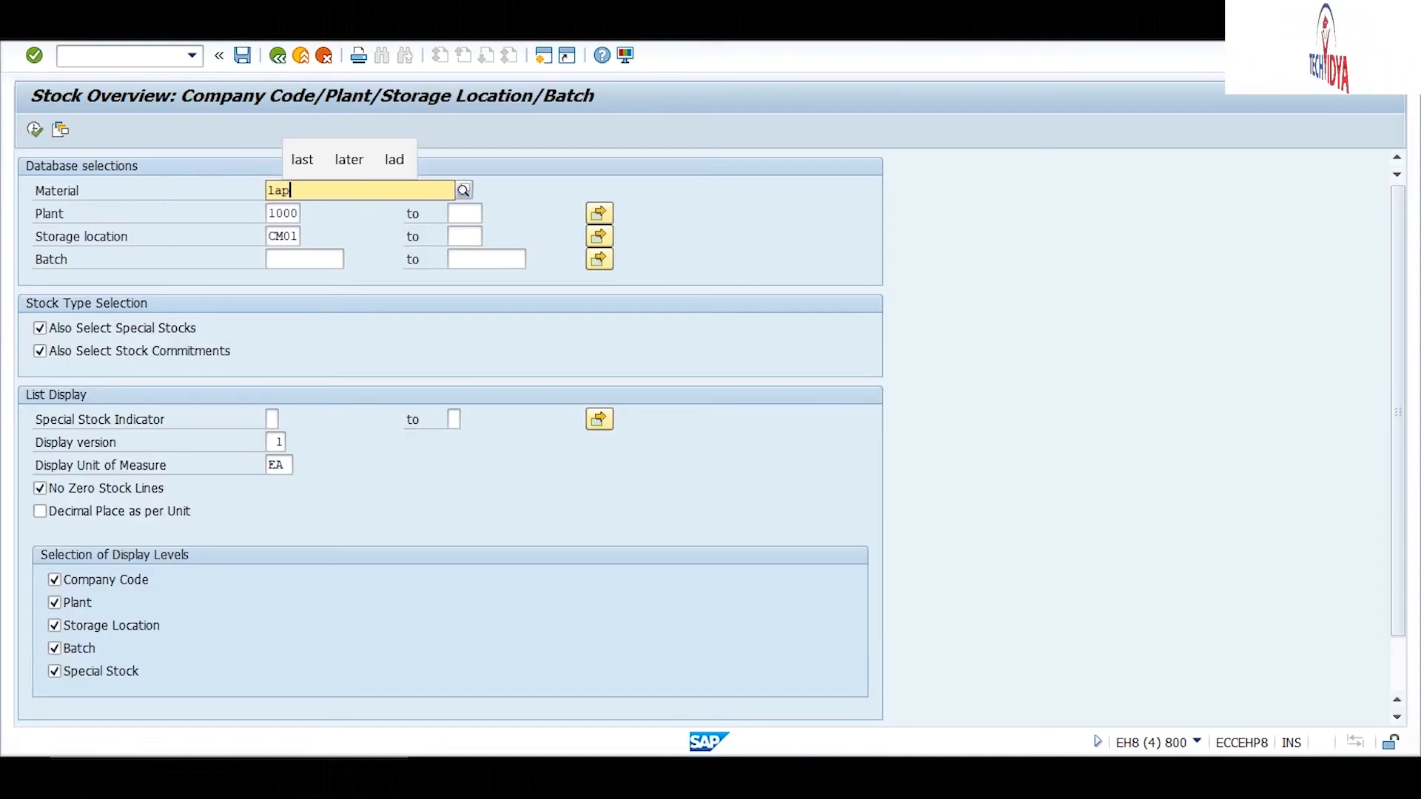
pyautogui.write('top1')
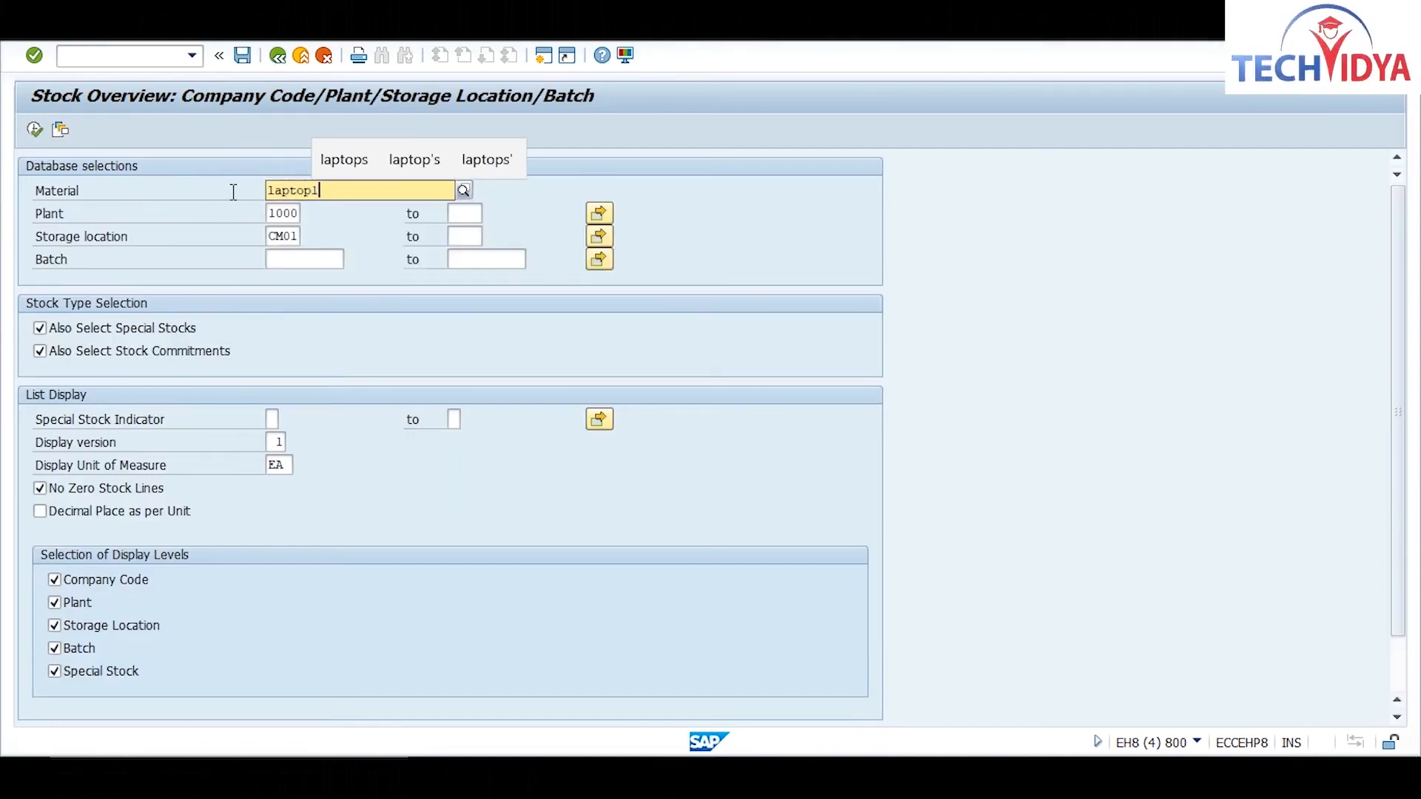
pyautogui.click(237, 239)
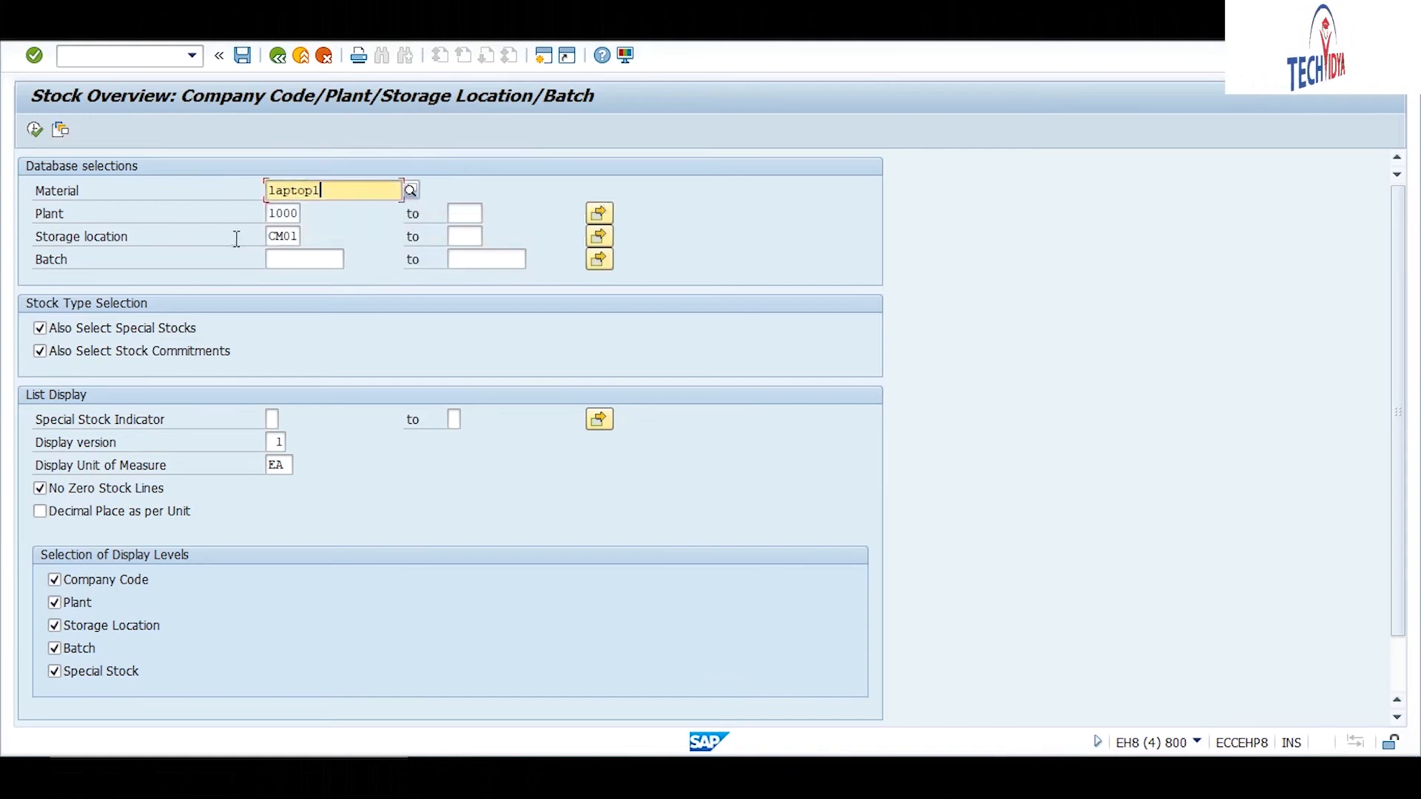
pyautogui.click(290, 236)
pyautogui.press('BackSpace')
pyautogui.write('2')
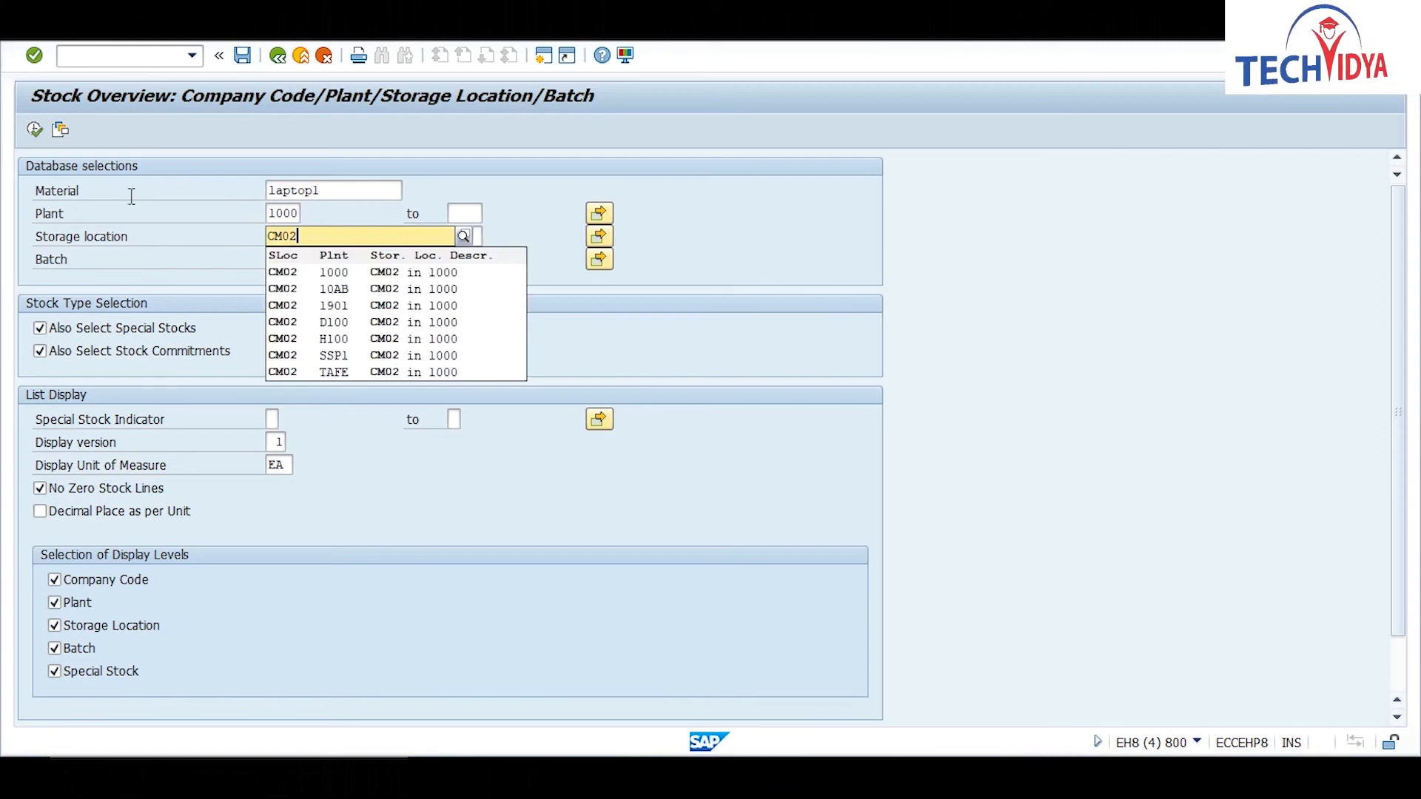
pyautogui.click(36, 130)
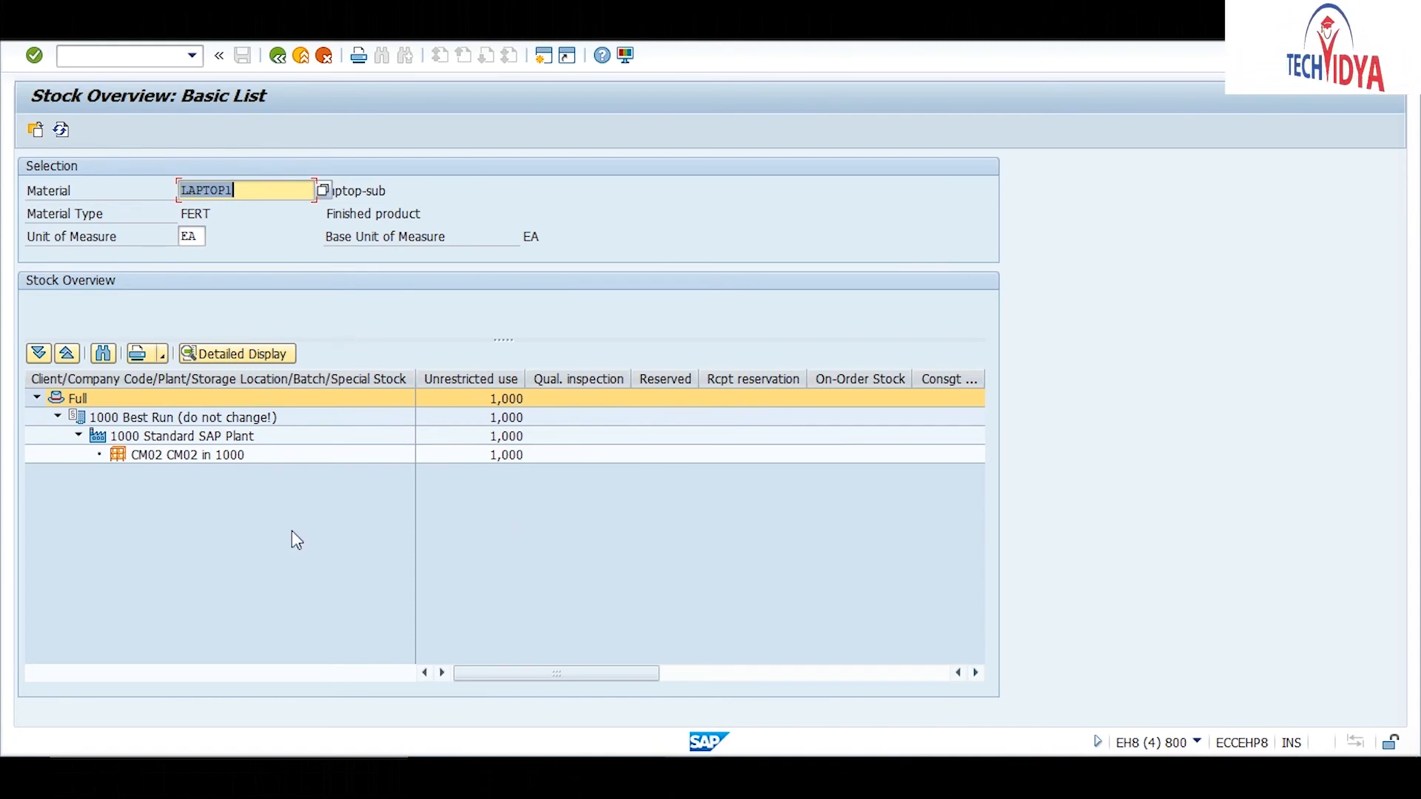
# Switch to the Create Purchase Order session and run transaction ME23N to display the subcontracting purchase order
pyautogui.moveTo(689, 777)
pyautogui.click(736, 664)
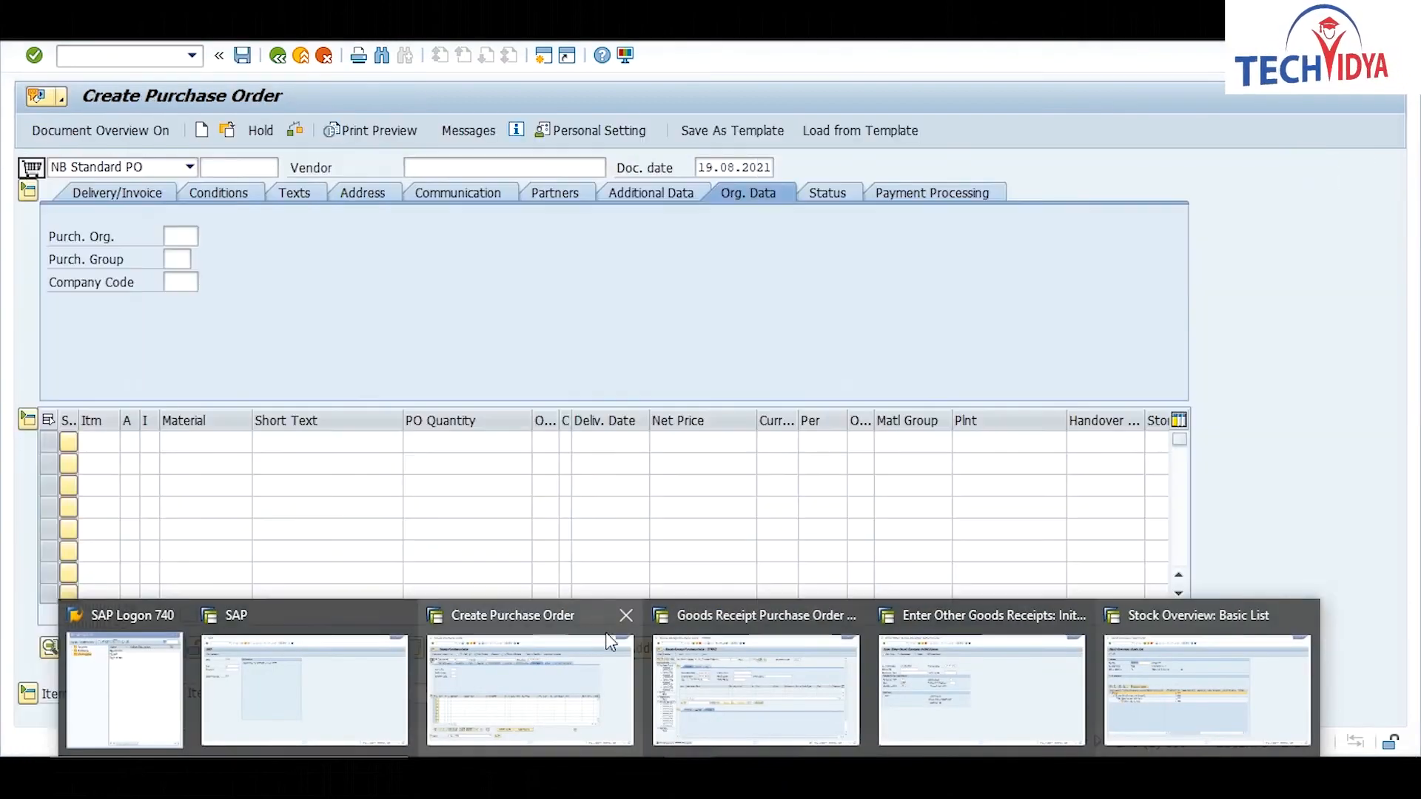
pyautogui.click(540, 619)
pyautogui.click(92, 55)
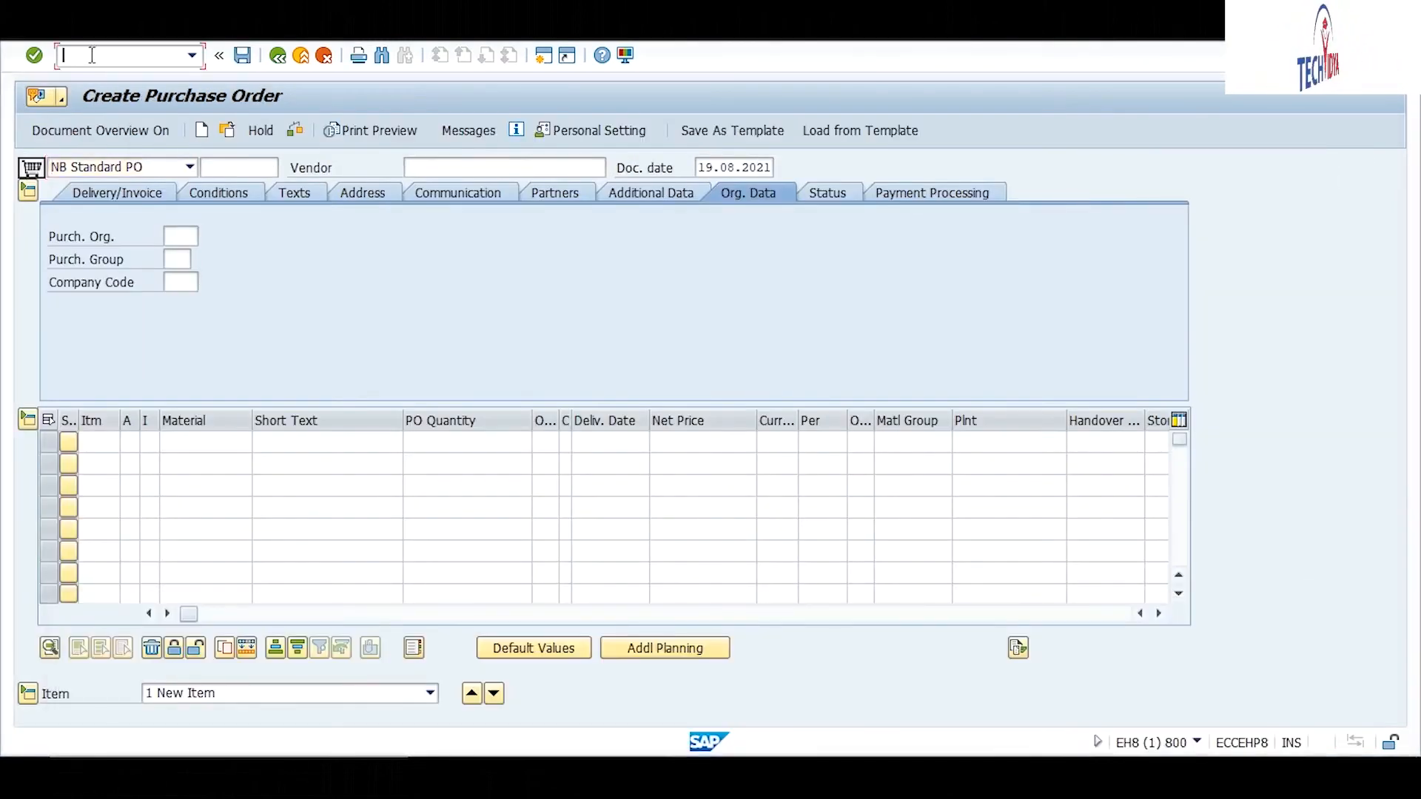
pyautogui.write('/nmi')
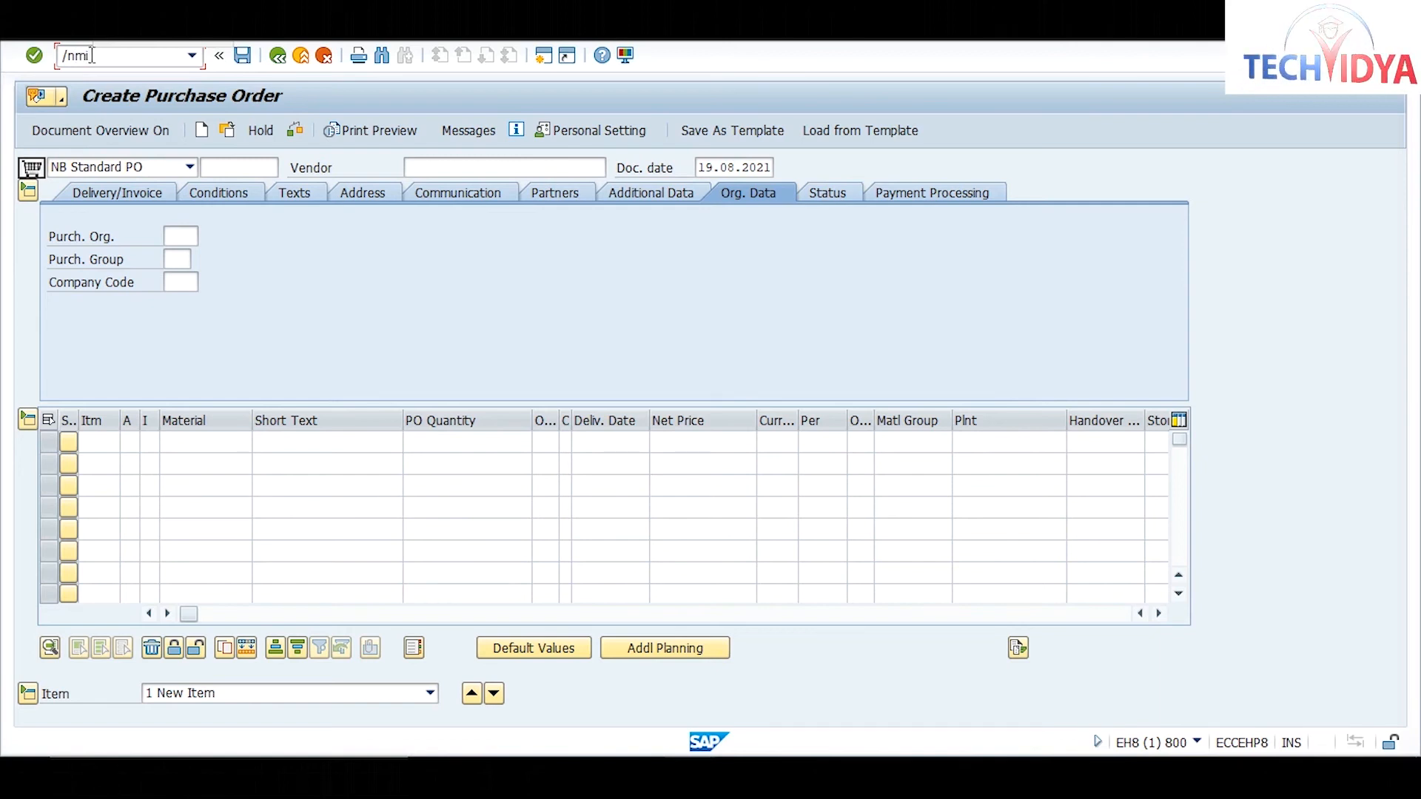
pyautogui.write('e')
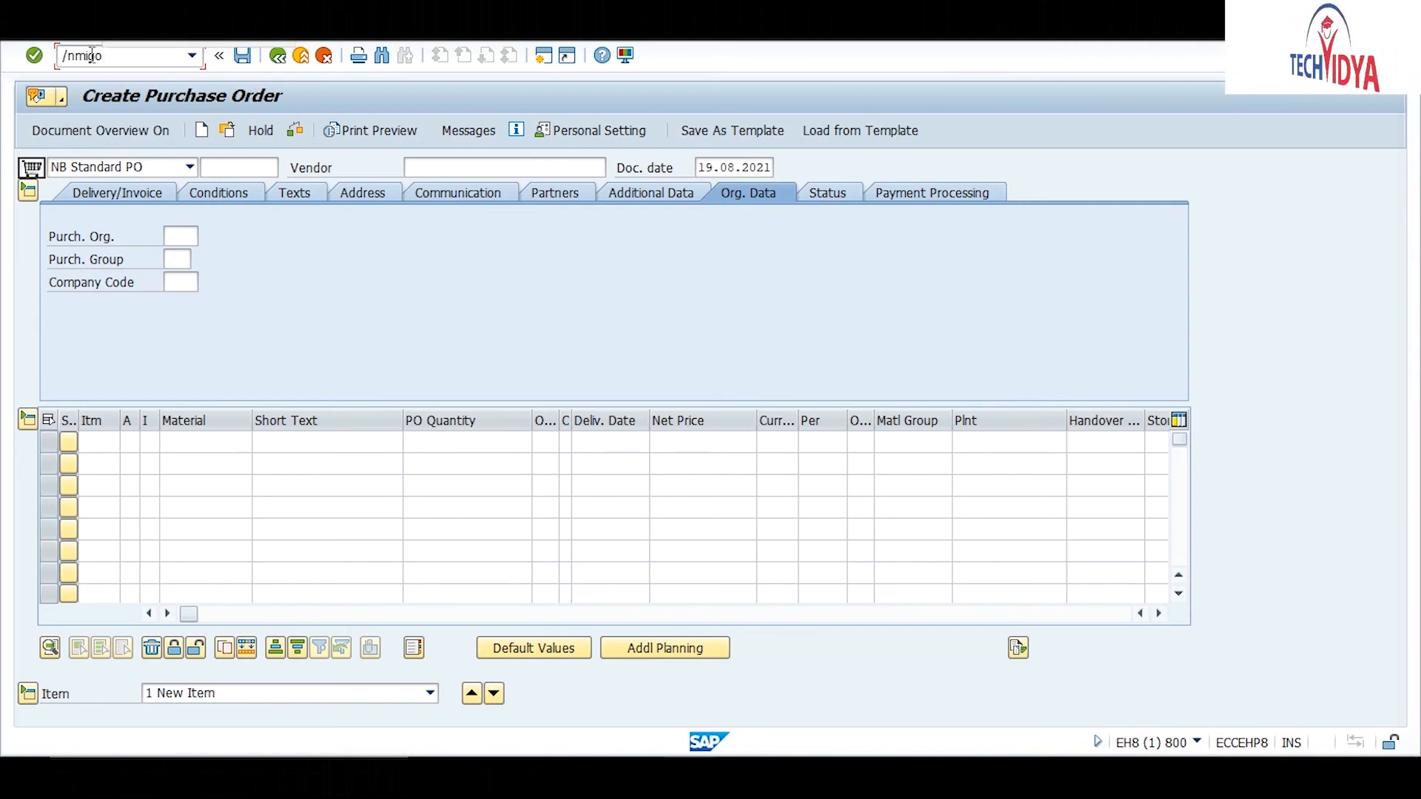
pyautogui.press('BackSpace')
pyautogui.write('e23n')
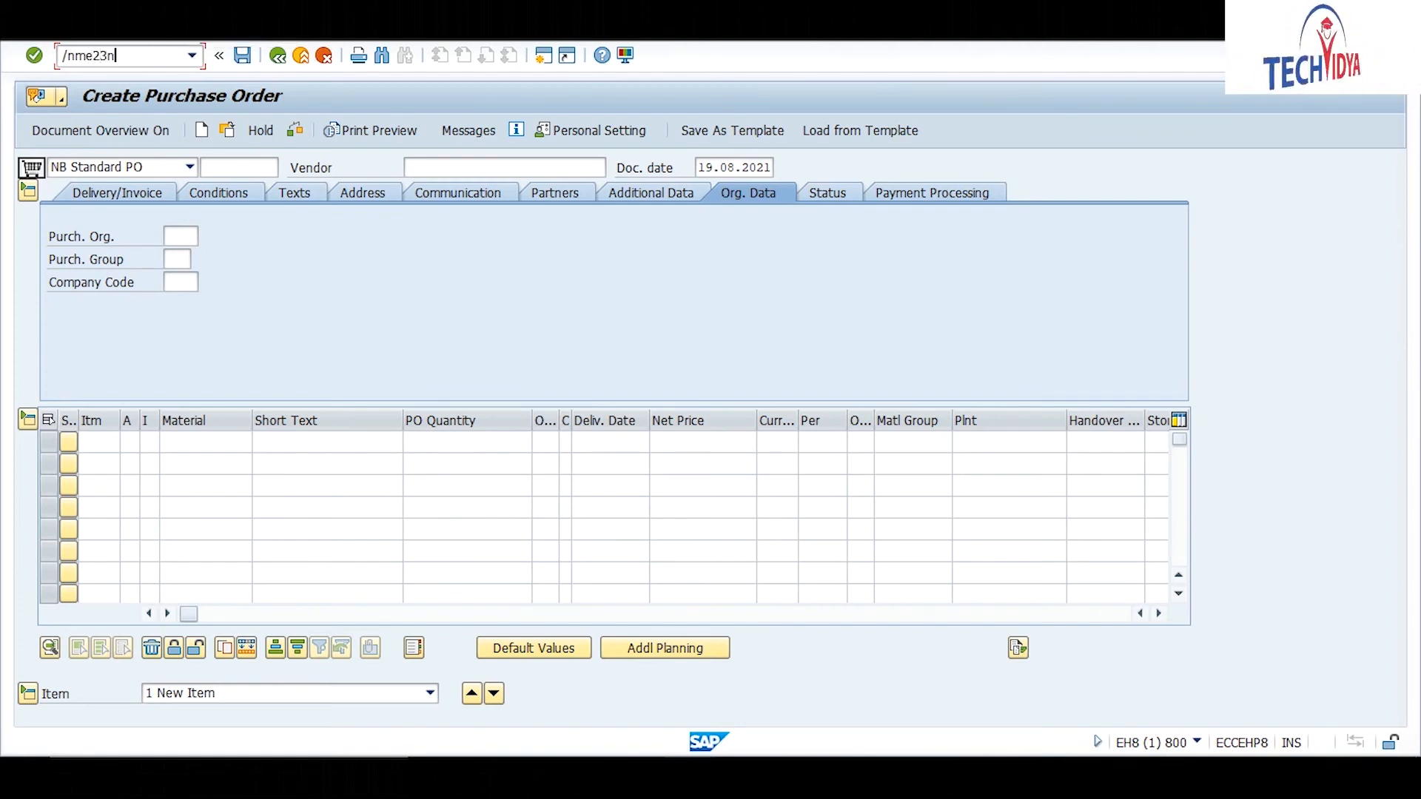
pyautogui.press('Return')
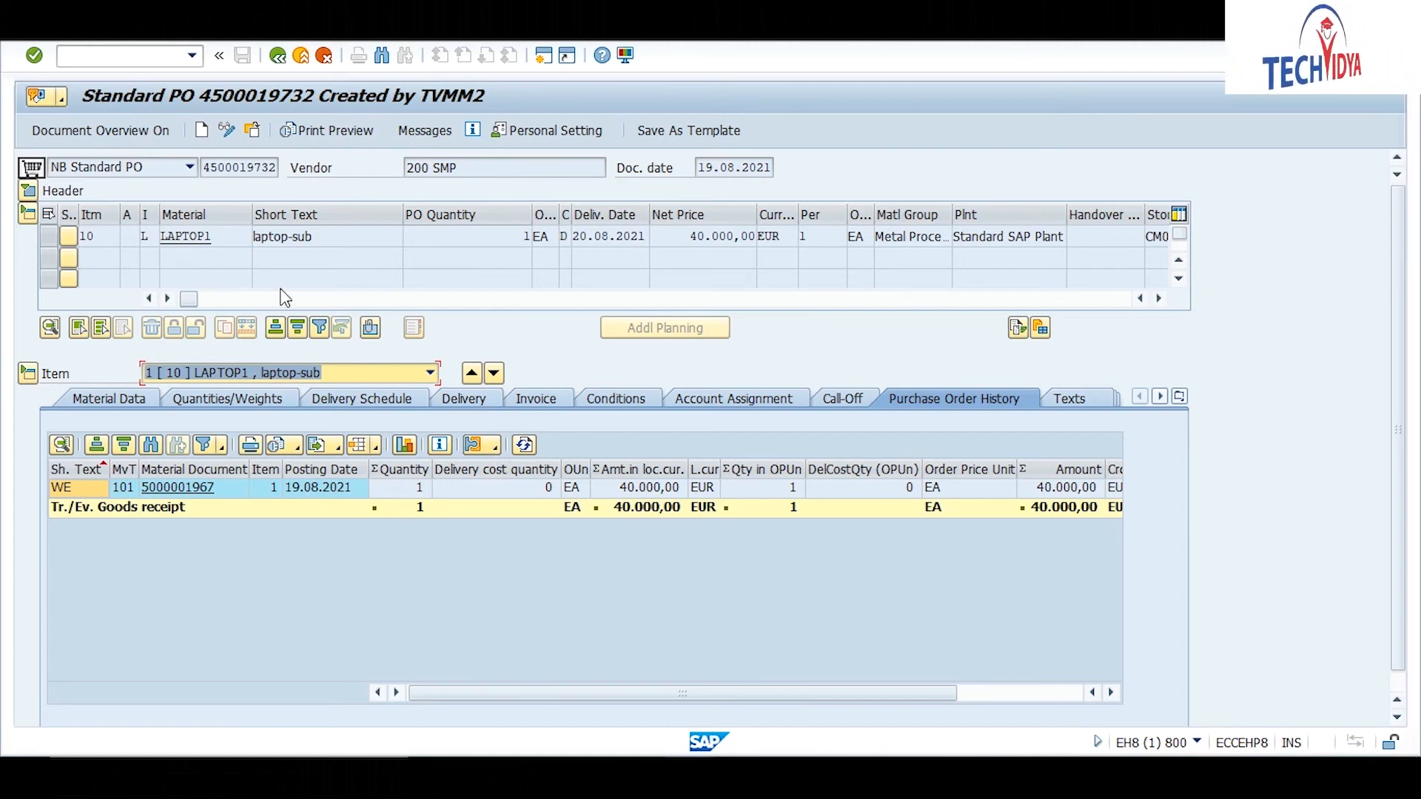
# Open the goods receipt material document from the purchase order history and examine the movement types and remaining columns of its laptop, RAM and screen lines
pyautogui.click(191, 490)
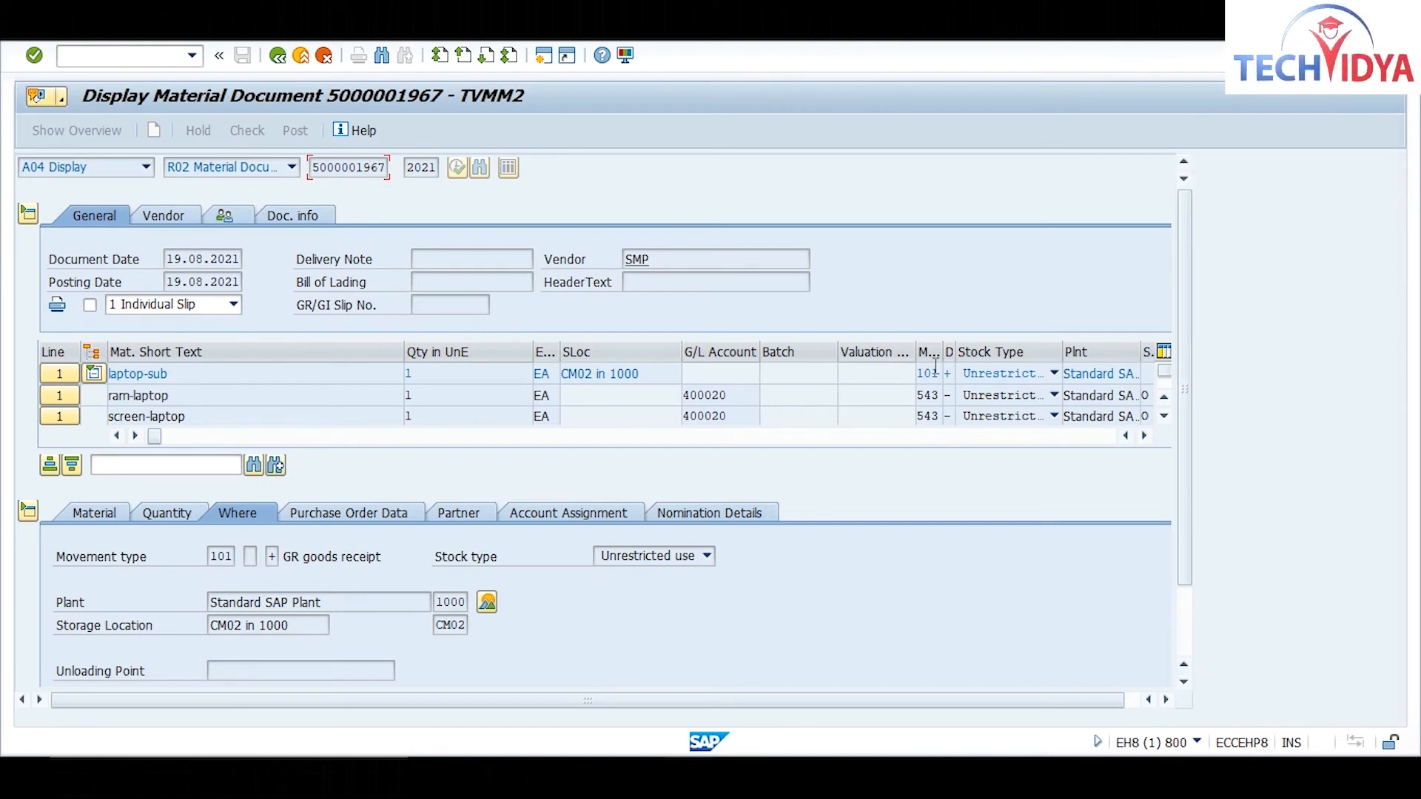
pyautogui.click(925, 400)
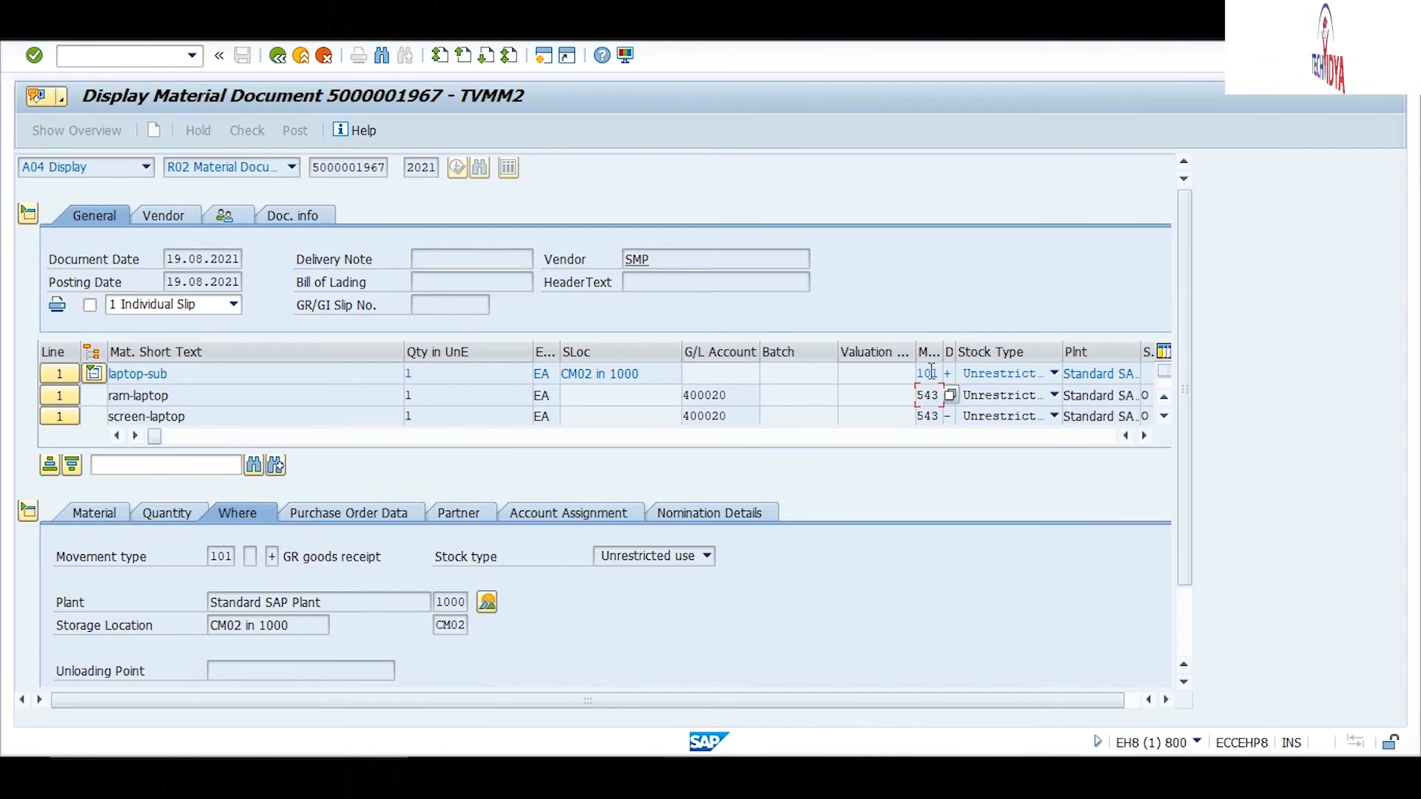
pyautogui.click(1146, 437)
pyautogui.click(1146, 436)
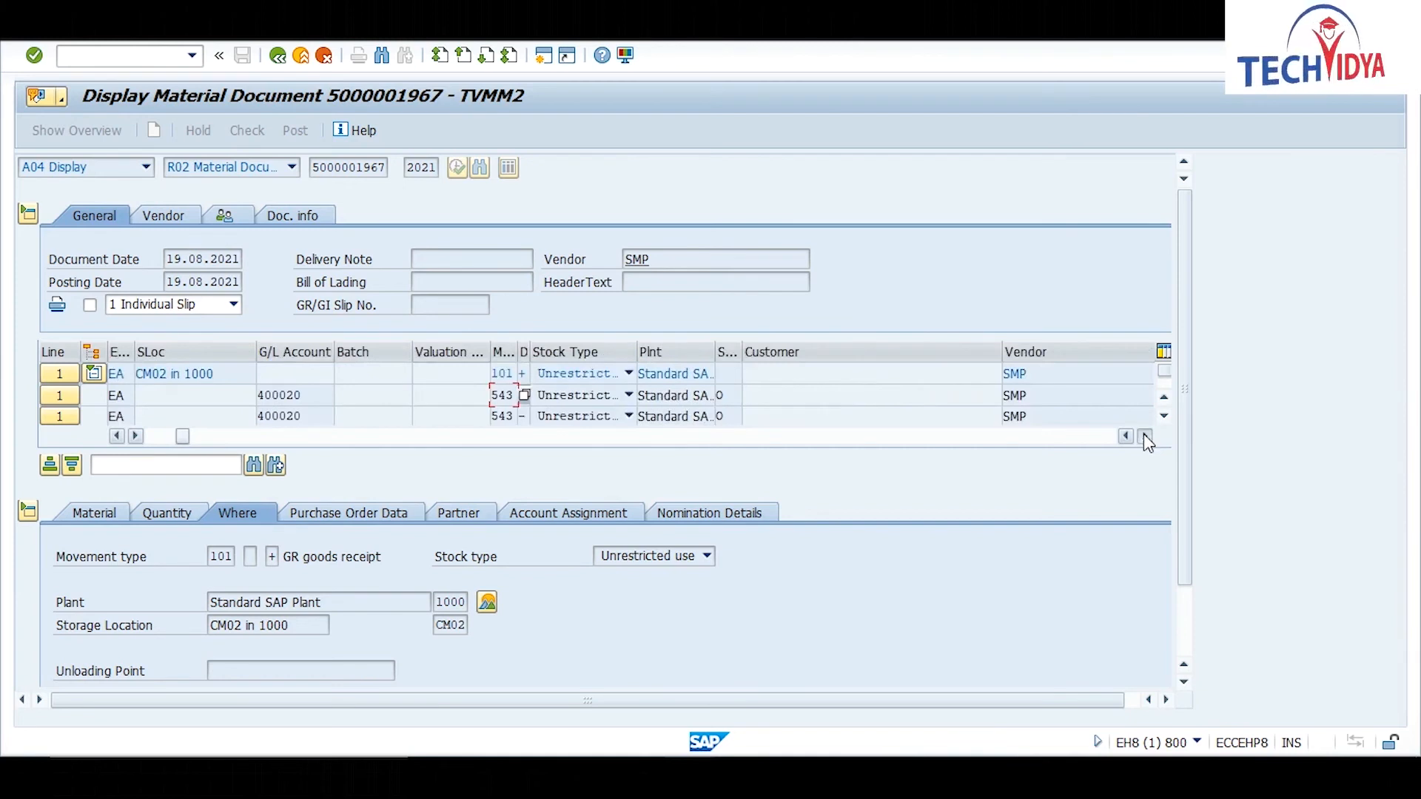
pyautogui.click(1146, 437)
pyautogui.click(1146, 437)
pyautogui.click(1146, 437)
pyautogui.click(1146, 436)
pyautogui.click(1146, 437)
pyautogui.click(1146, 437)
pyautogui.click(1146, 437)
pyautogui.click(1146, 437)
pyautogui.click(1146, 437)
pyautogui.click(1146, 437)
pyautogui.click(1146, 436)
pyautogui.click(1145, 437)
pyautogui.click(1146, 437)
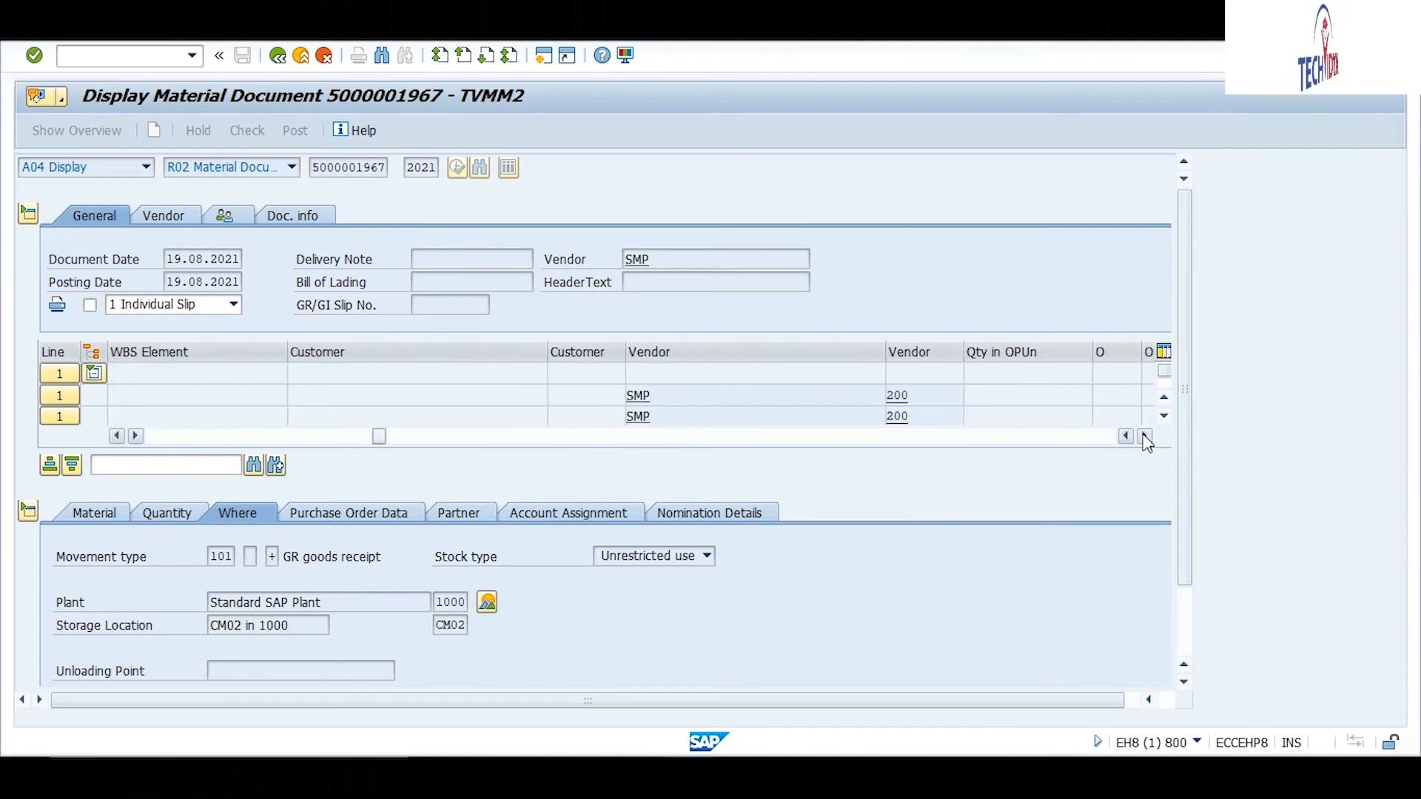
pyautogui.click(1146, 437)
pyautogui.click(1146, 437)
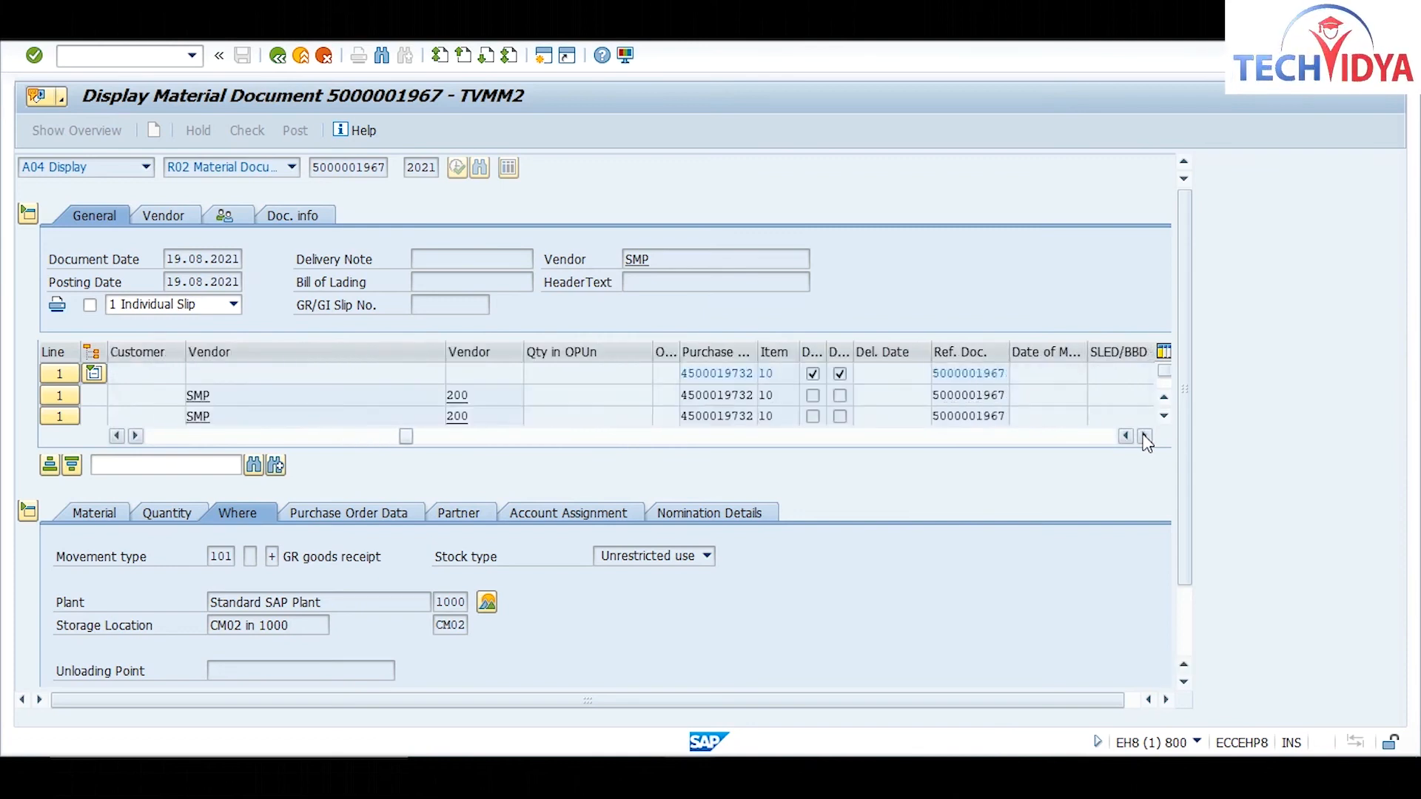
pyautogui.click(1146, 436)
pyautogui.click(1146, 437)
pyautogui.click(1146, 437)
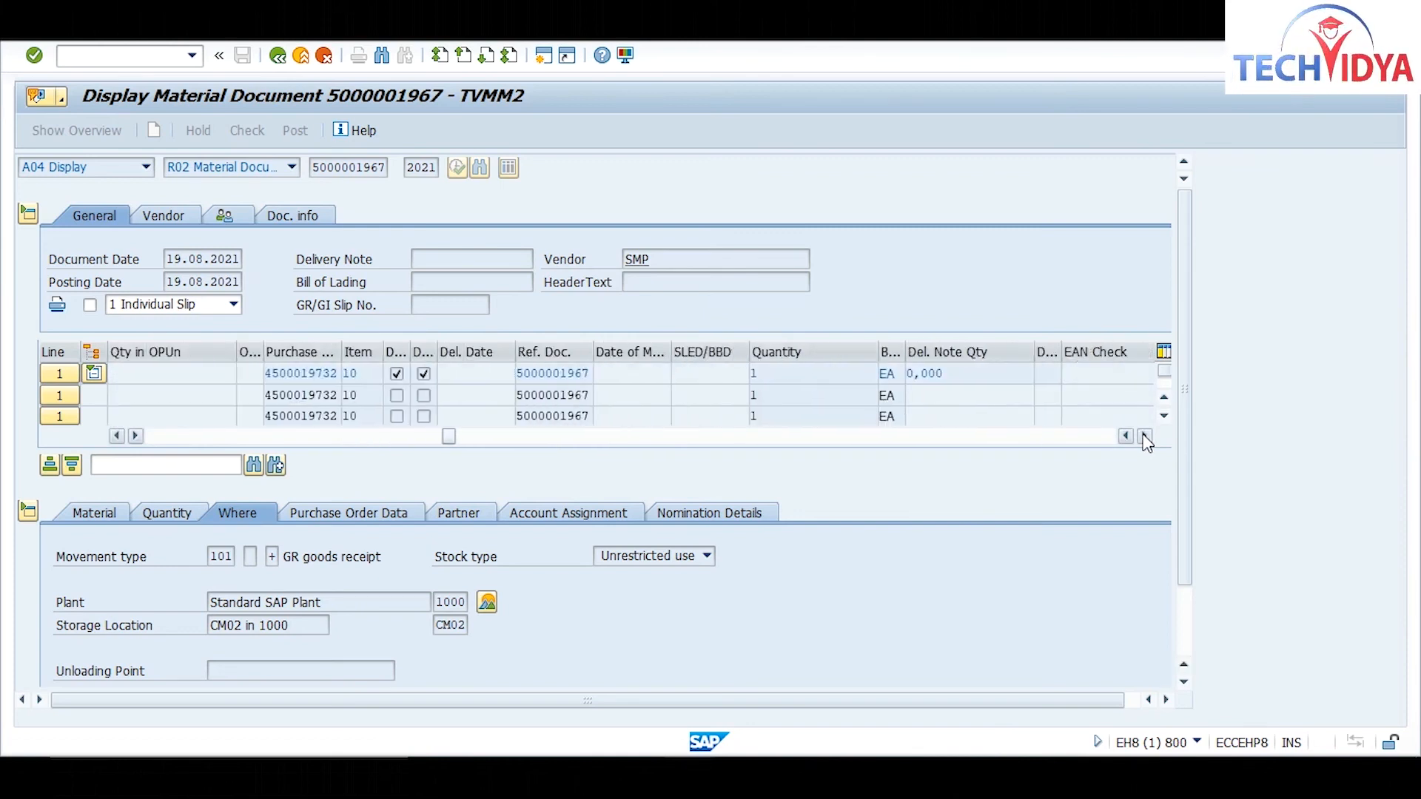
pyautogui.click(1146, 436)
pyautogui.click(1145, 437)
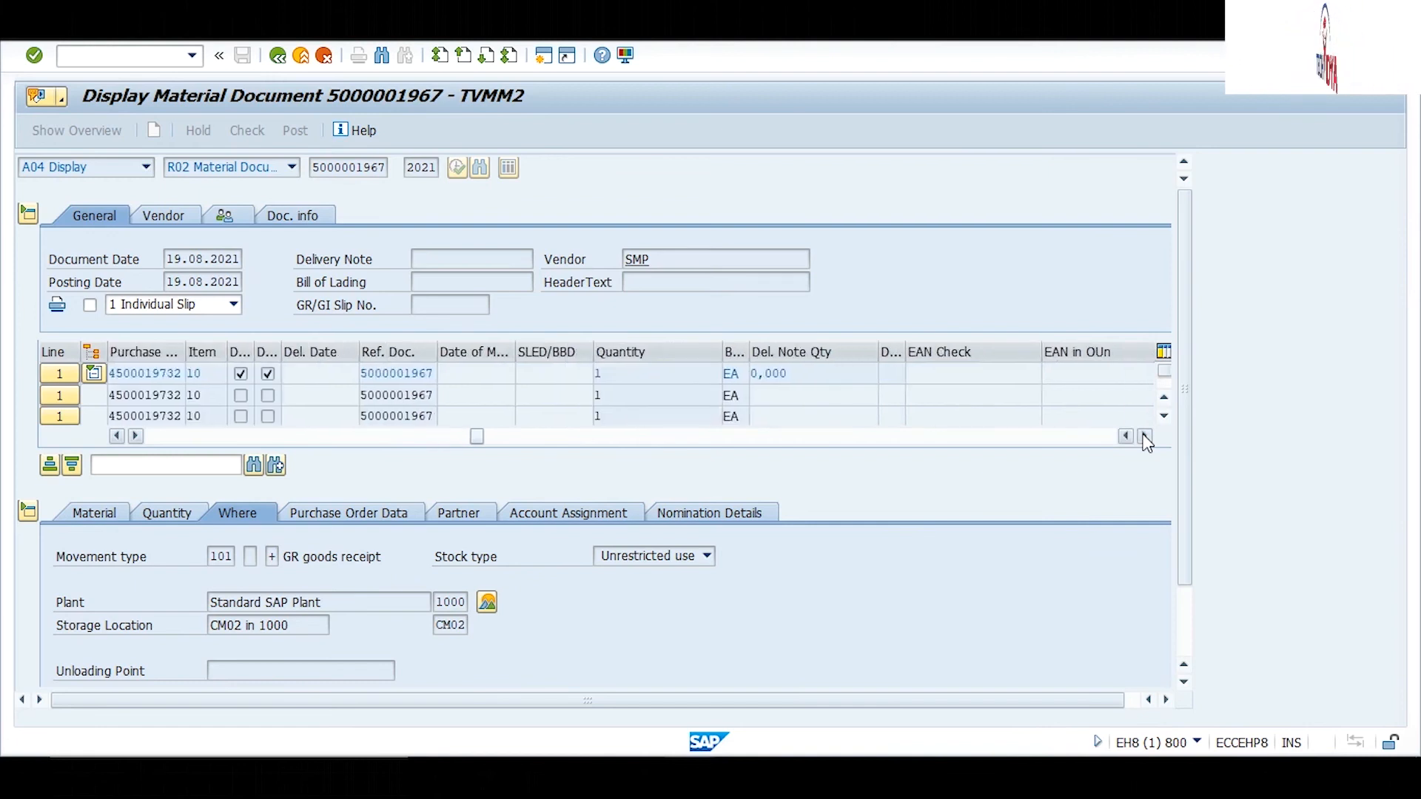
pyautogui.click(1145, 437)
pyautogui.click(1146, 436)
pyautogui.click(1146, 437)
pyautogui.click(1146, 437)
pyautogui.click(1146, 437)
pyautogui.click(1146, 437)
pyautogui.click(1146, 437)
pyautogui.click(1145, 437)
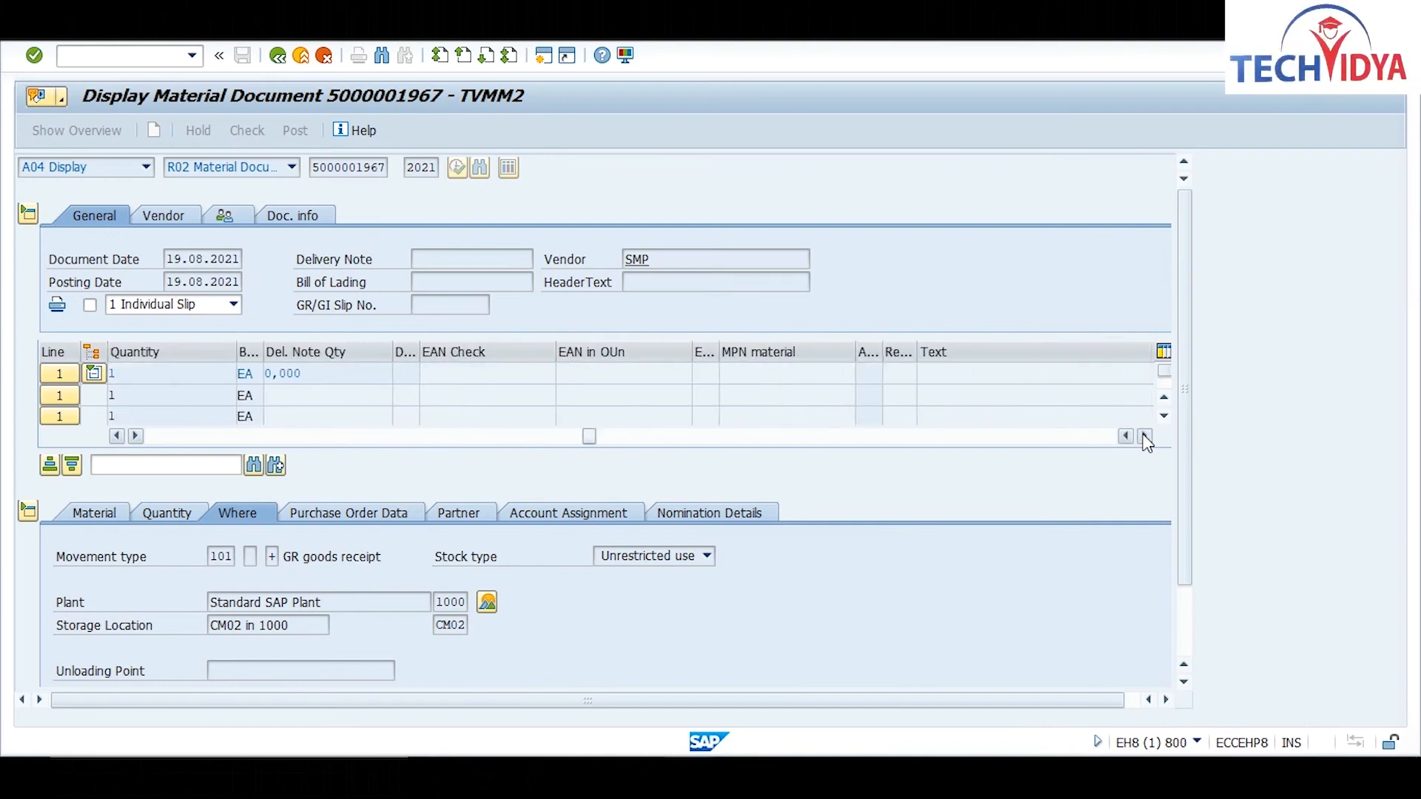
pyautogui.click(1146, 437)
pyautogui.click(1146, 437)
pyautogui.click(1146, 437)
pyautogui.click(1146, 436)
pyautogui.click(1146, 437)
pyautogui.click(1146, 437)
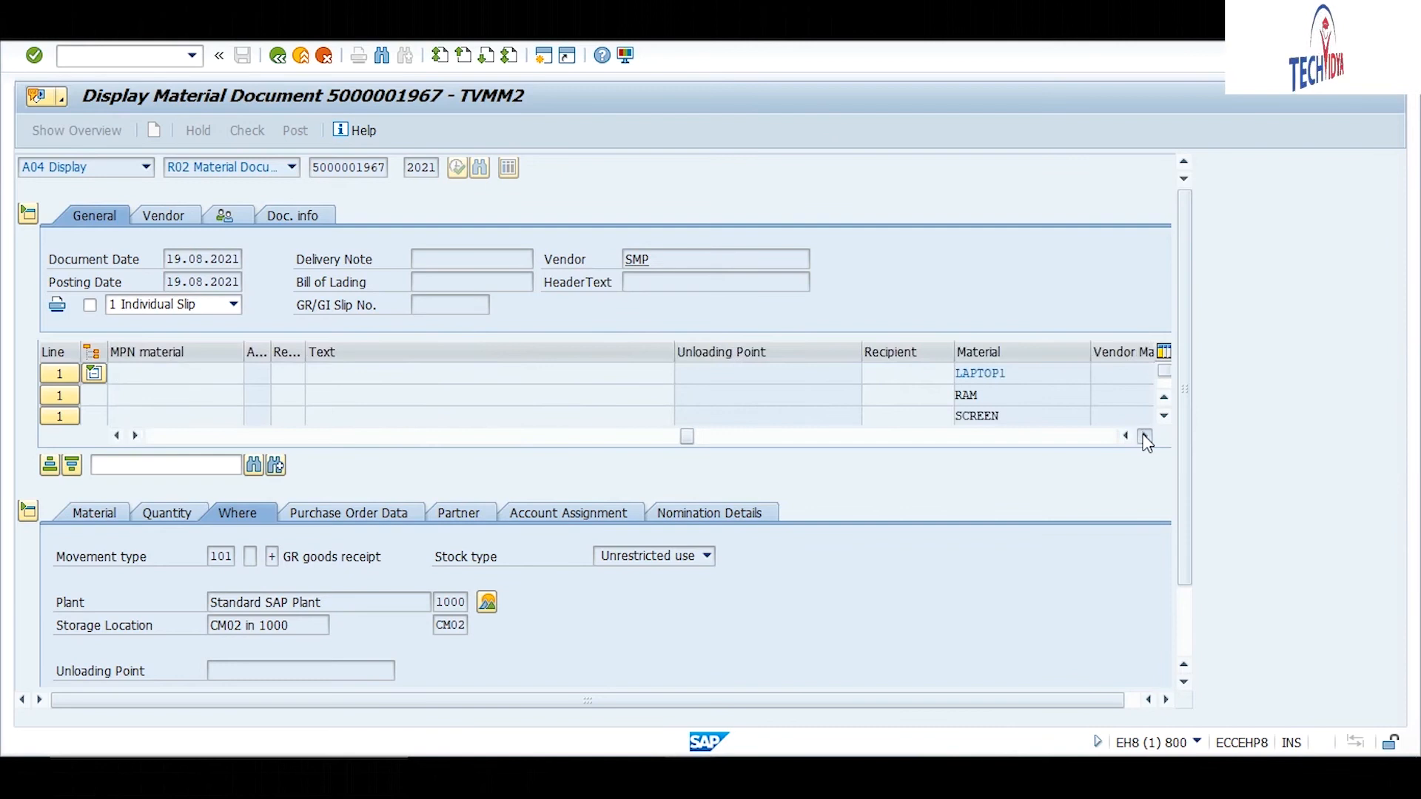
pyautogui.click(1146, 437)
pyautogui.click(1146, 437)
pyautogui.click(1146, 436)
pyautogui.click(1146, 436)
pyautogui.click(1146, 437)
pyautogui.click(1146, 437)
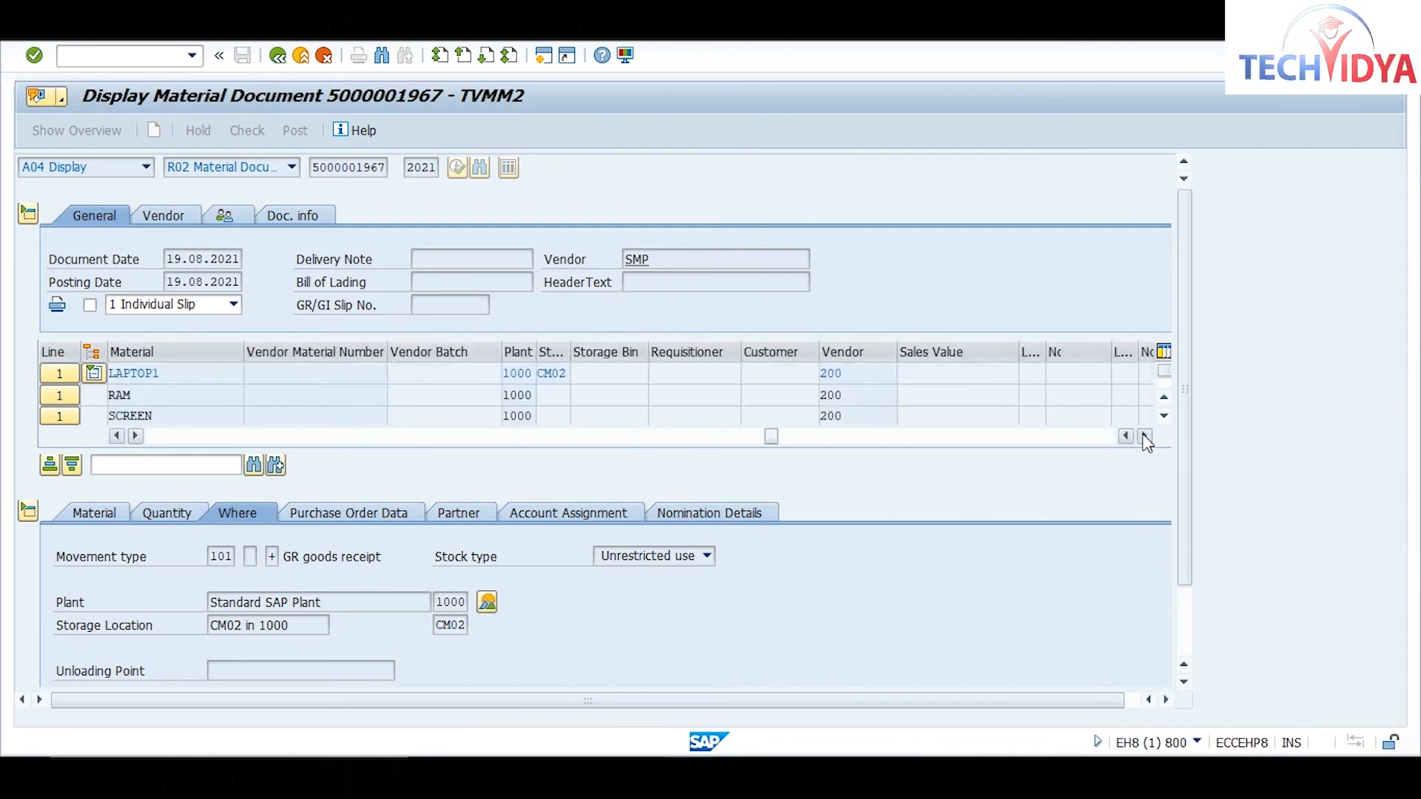
pyautogui.click(1146, 437)
pyautogui.click(1146, 436)
pyautogui.click(1146, 436)
pyautogui.click(1146, 436)
pyautogui.click(1145, 437)
pyautogui.click(1146, 437)
pyautogui.click(1146, 437)
pyautogui.click(1146, 437)
pyautogui.click(1146, 437)
pyautogui.click(1146, 436)
pyautogui.click(1146, 437)
pyautogui.click(1146, 437)
pyautogui.click(1146, 437)
pyautogui.click(1146, 437)
pyautogui.click(1146, 436)
pyautogui.click(1146, 437)
pyautogui.click(1146, 437)
pyautogui.click(1146, 437)
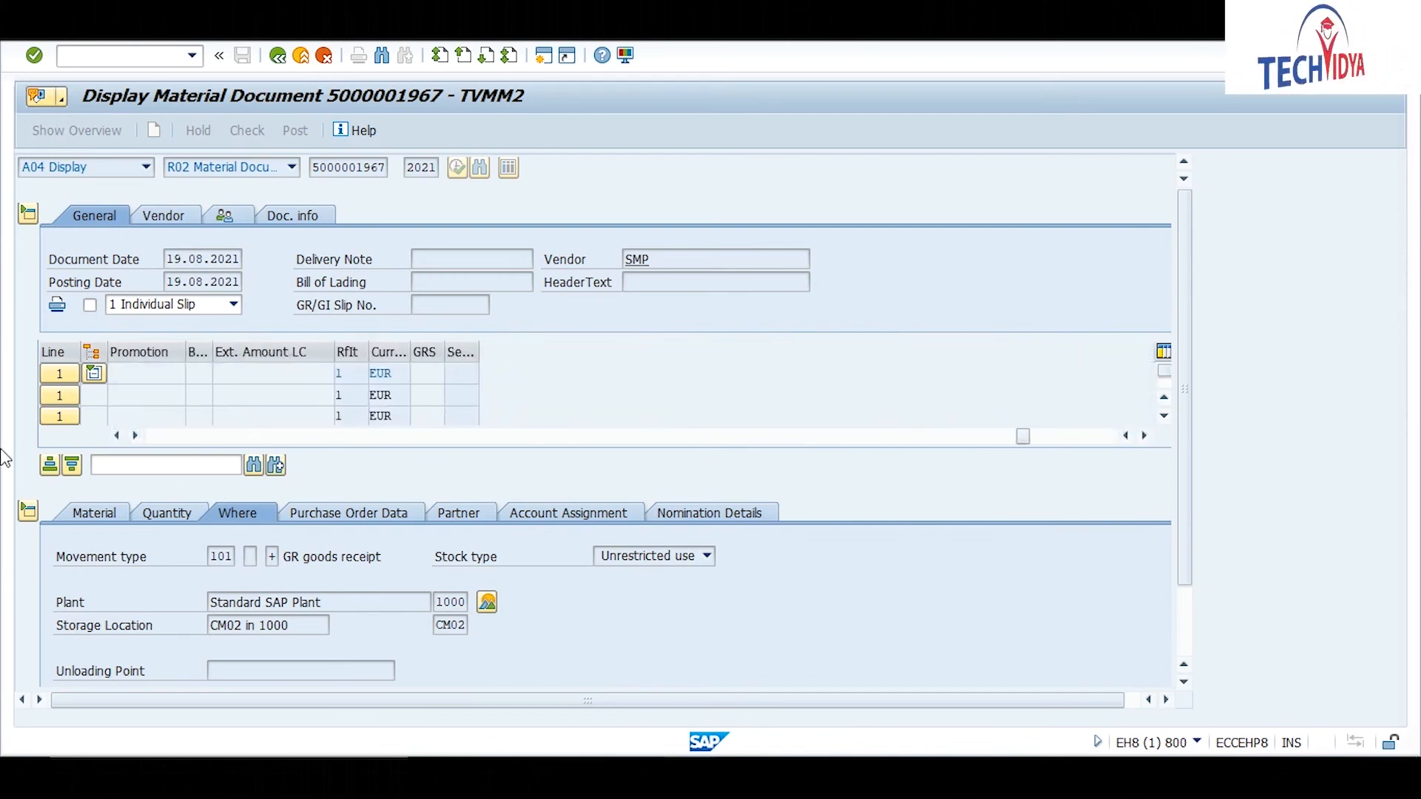
pyautogui.moveTo(1023, 437); pyautogui.dragTo(148, 427)
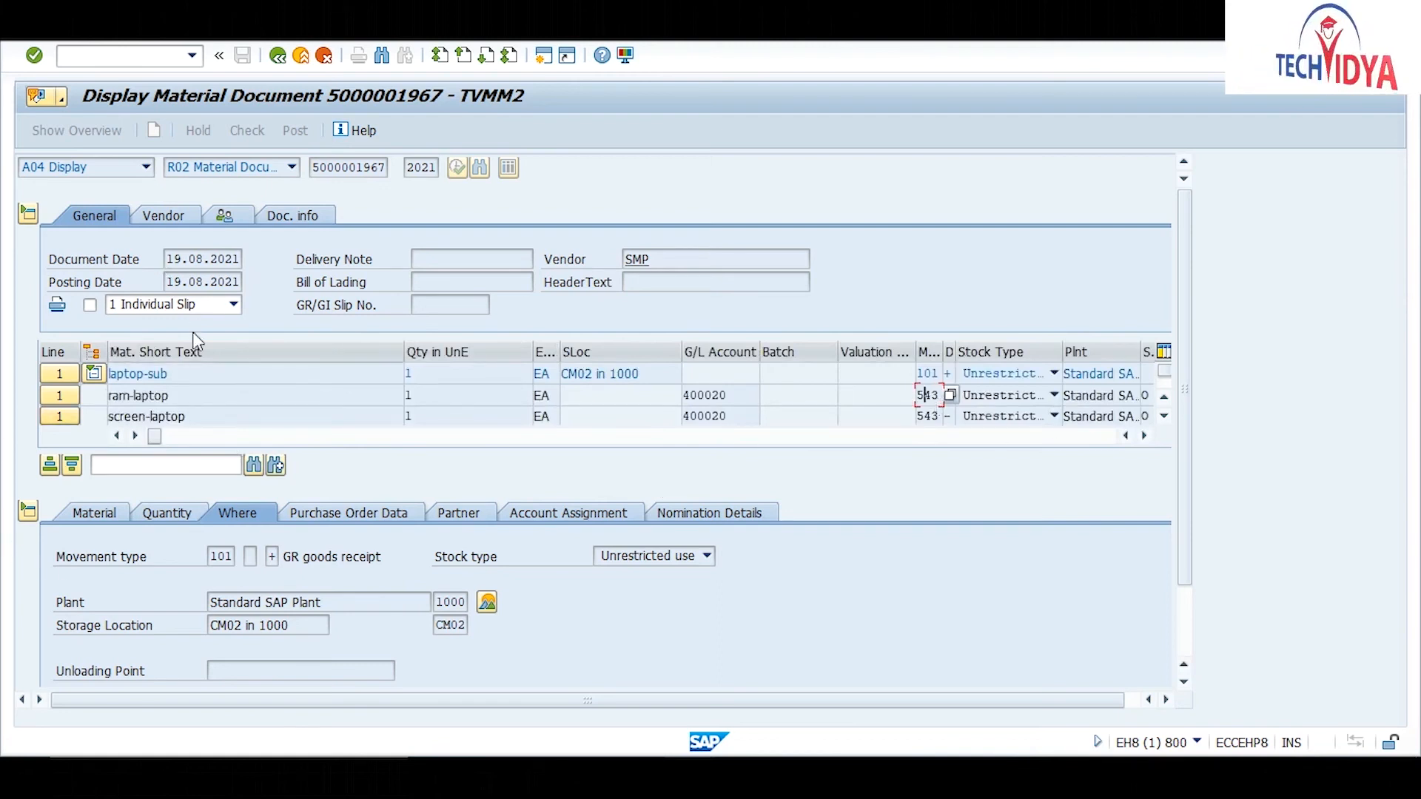
# Display the accounting document linked to the goods receipt to review its postings, and close the list of accounting documents
pyautogui.click(310, 219)
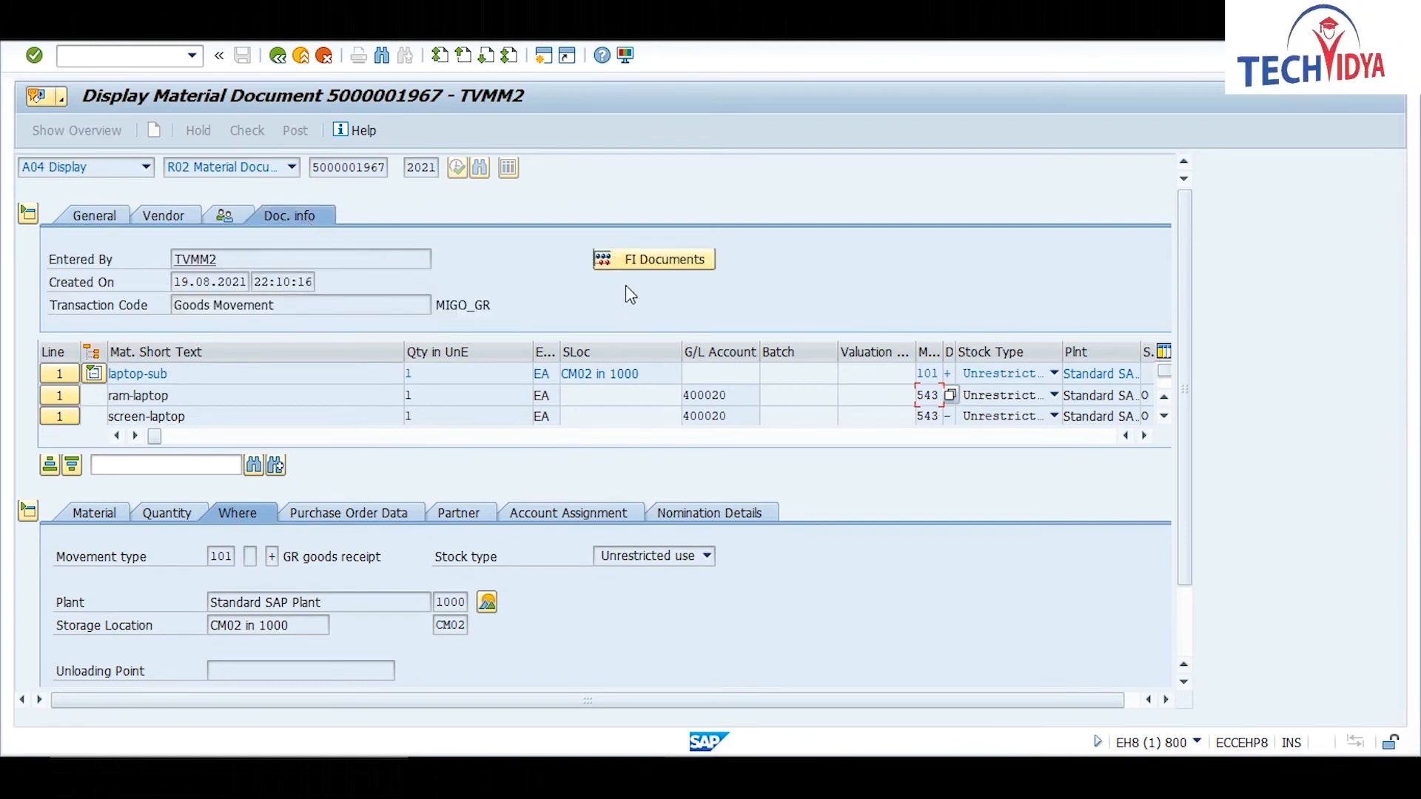
pyautogui.click(661, 263)
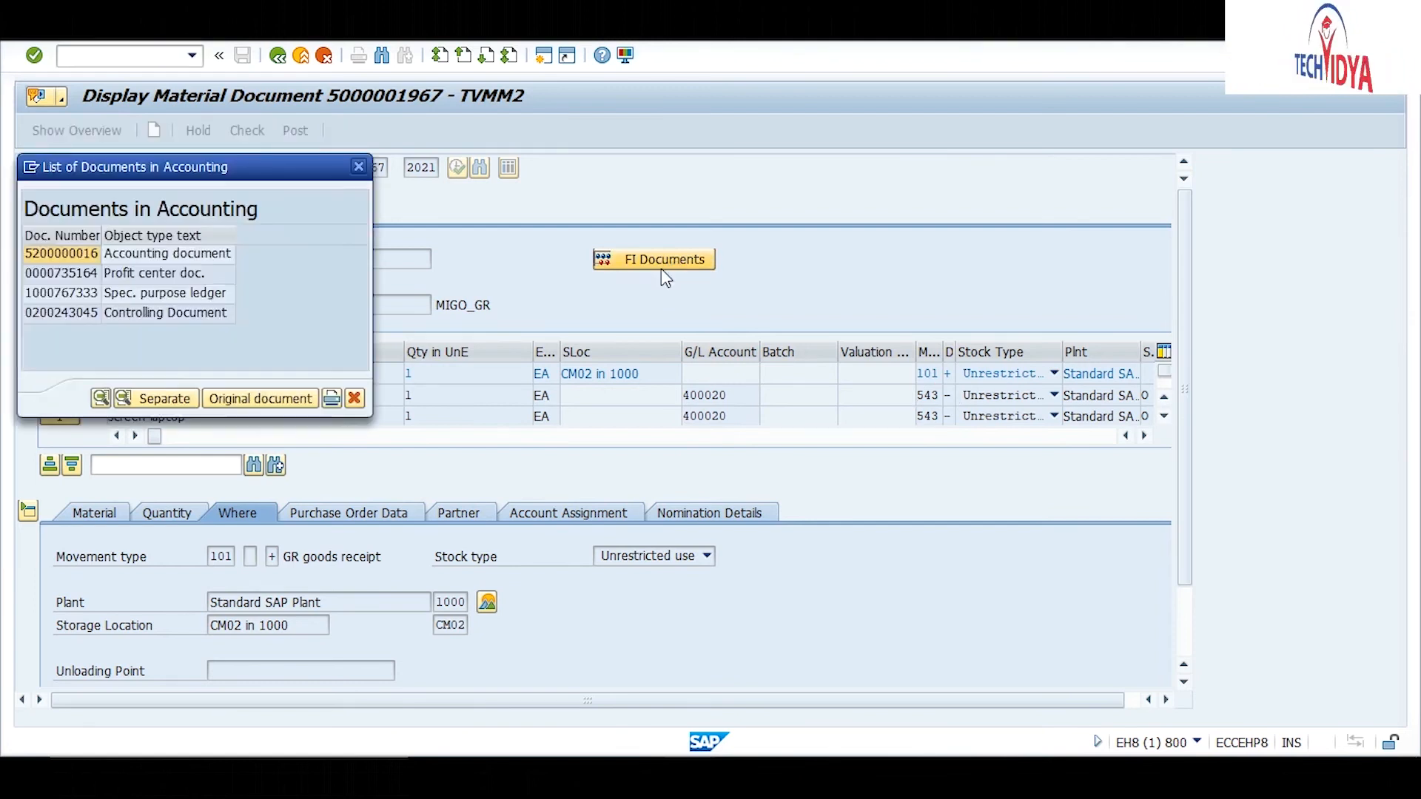
pyautogui.click(71, 255)
pyautogui.doubleClick(74, 256)
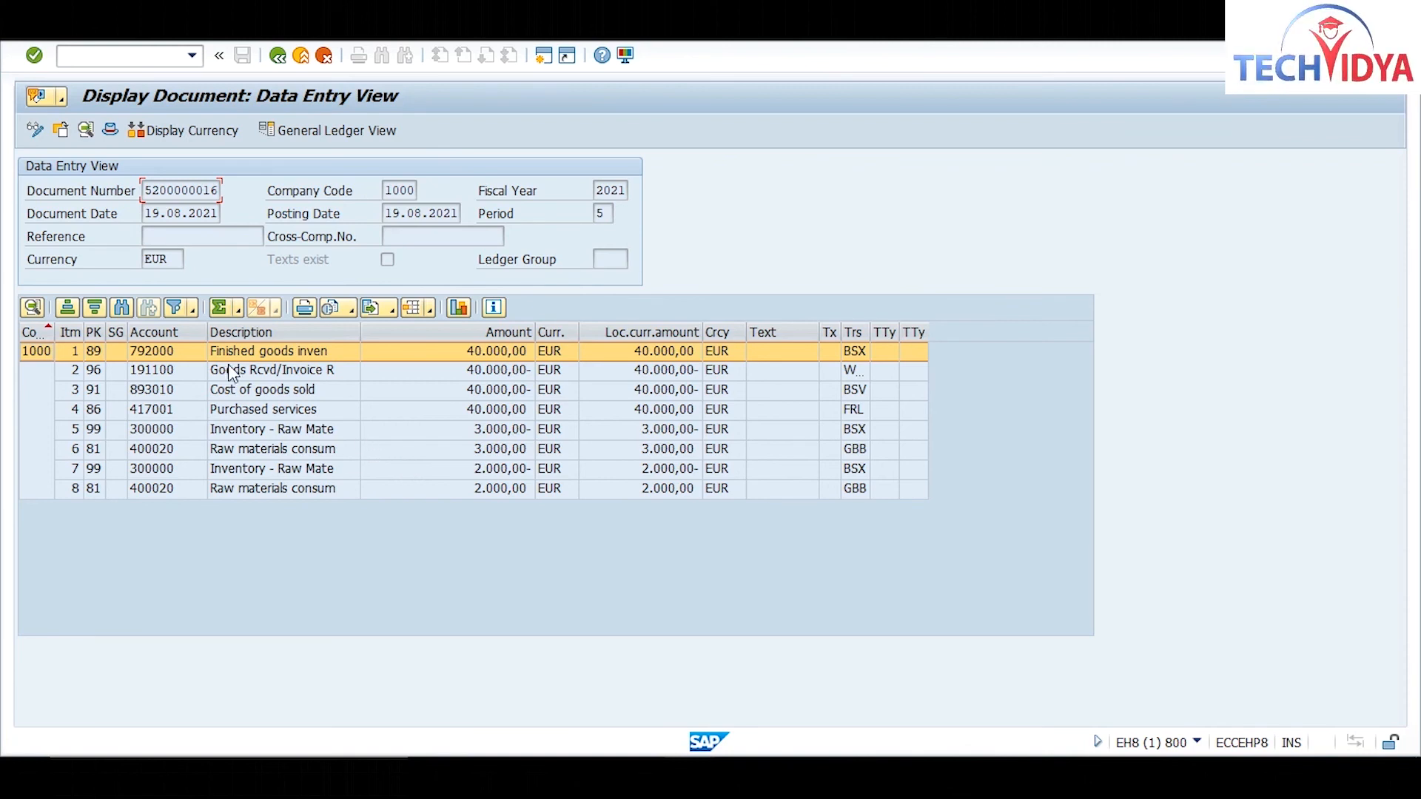
pyautogui.click(276, 58)
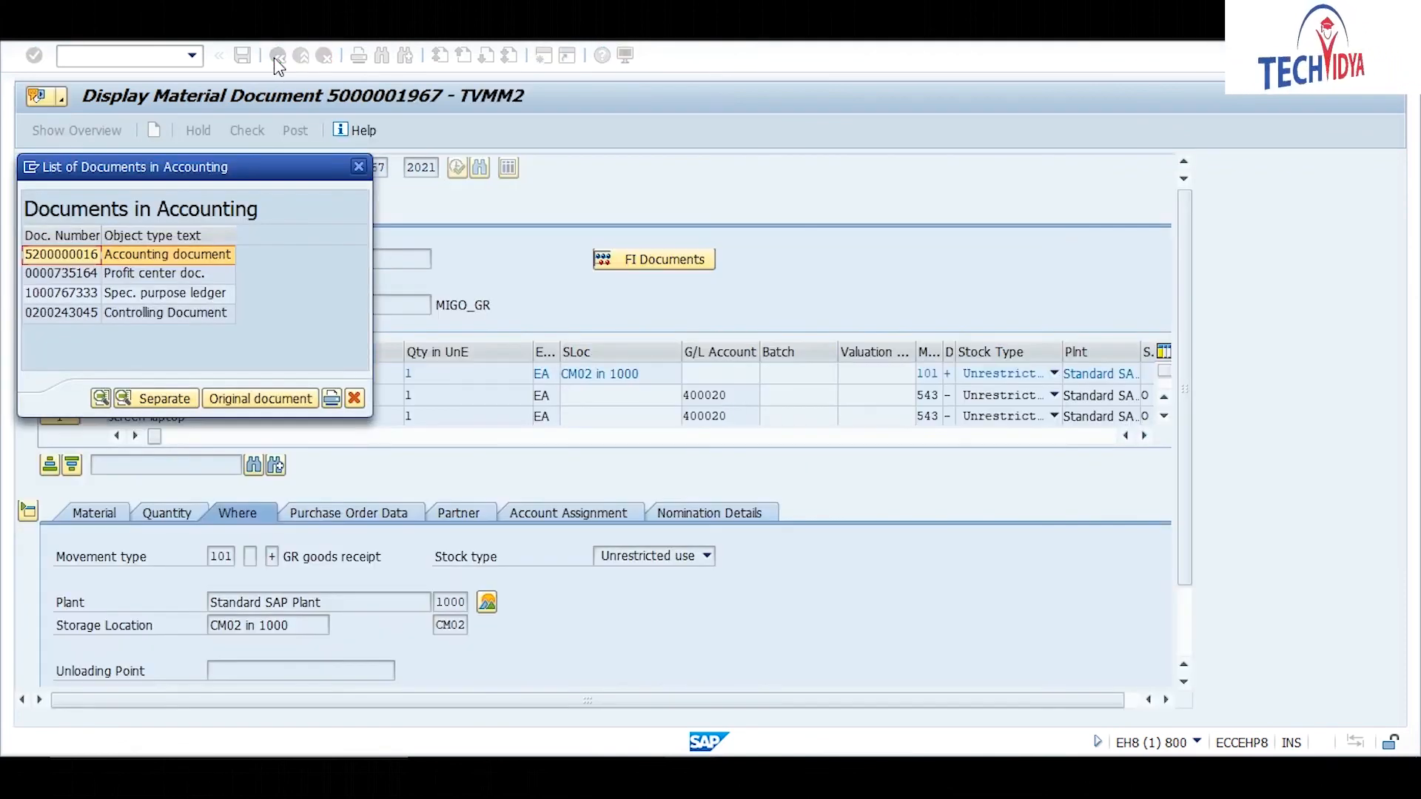
pyautogui.click(359, 167)
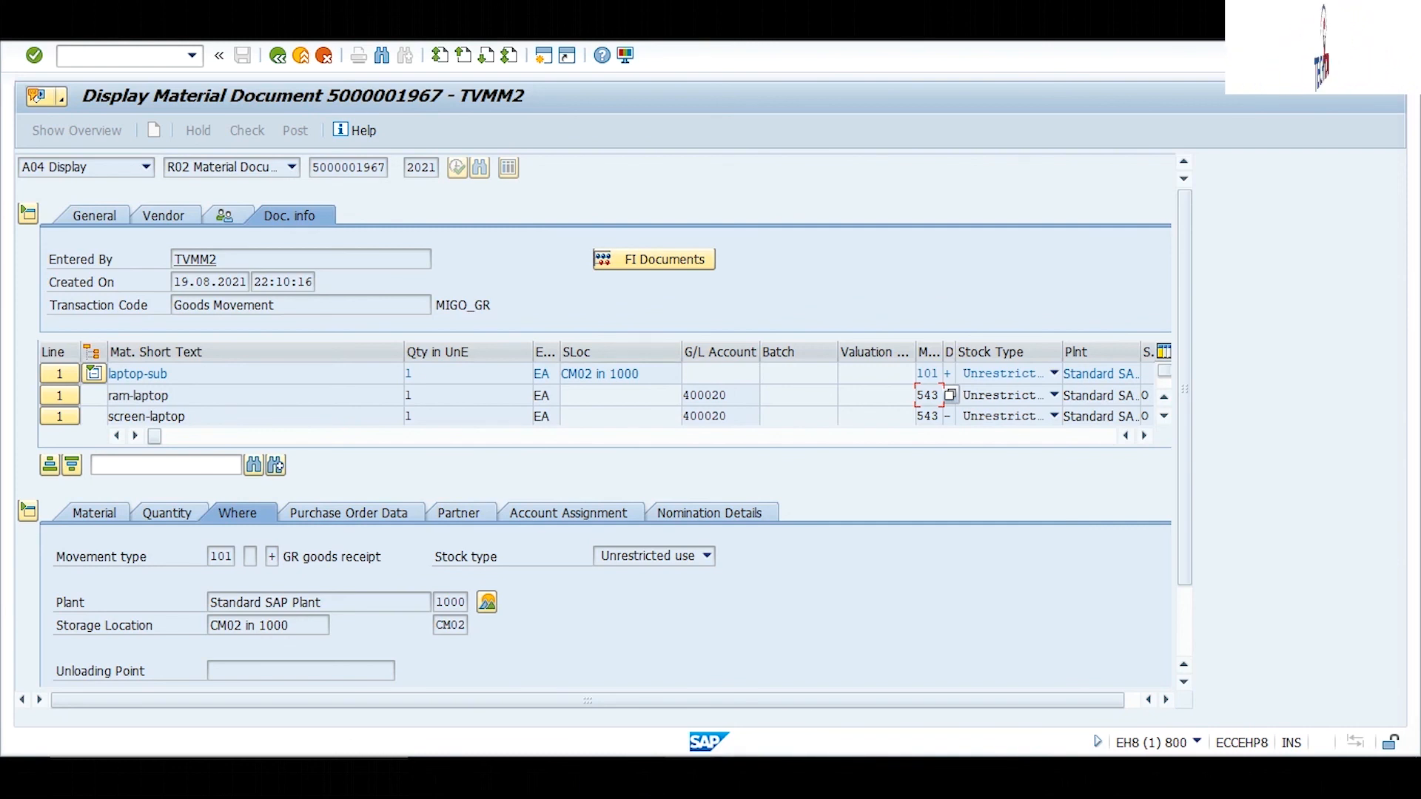
# Switch to the Google Meet window and stop presenting the screen
pyautogui.moveTo(625, 712)
pyautogui.click(637, 681)
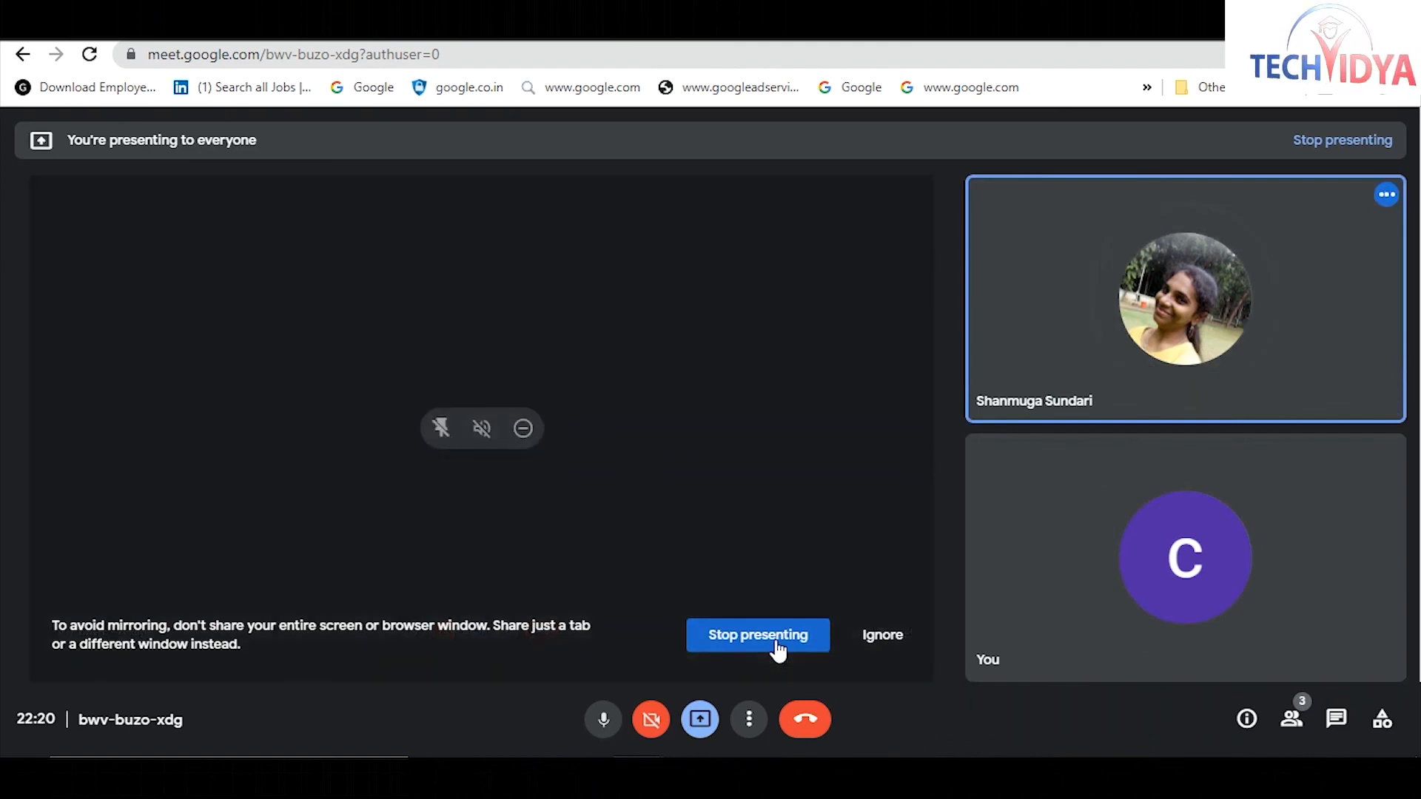
pyautogui.click(776, 648)
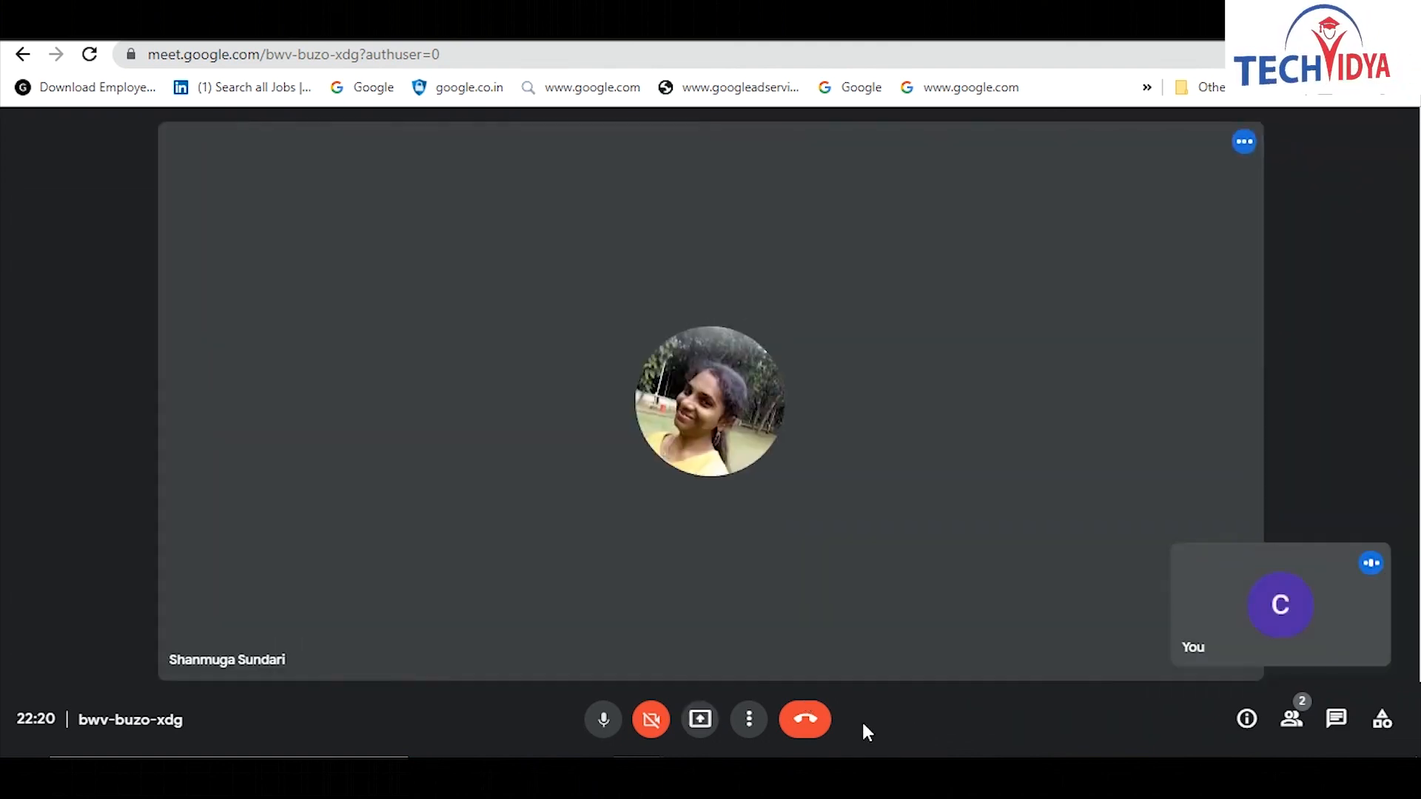